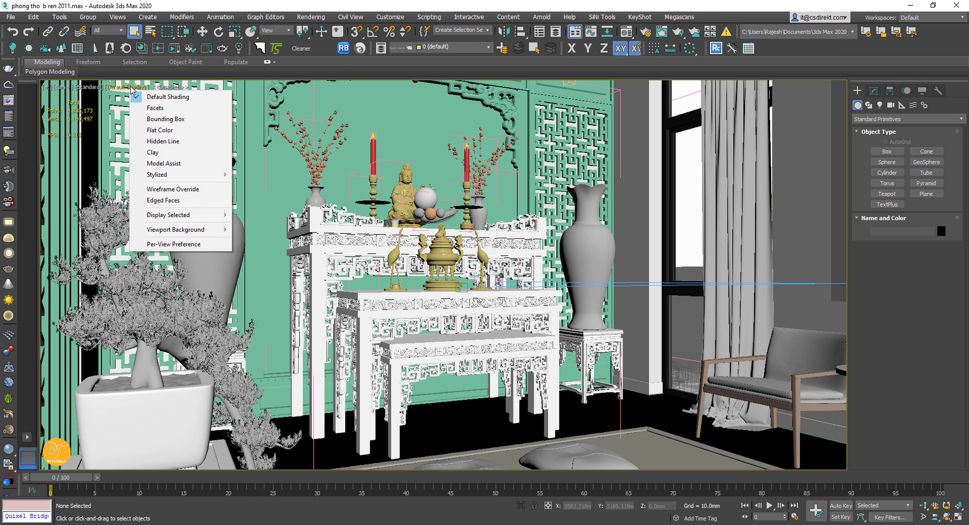
- Switch the cam 4 viewport to Facets shading and show its safe frame
{"action": "left_click", "coordinate": [158, 107]}
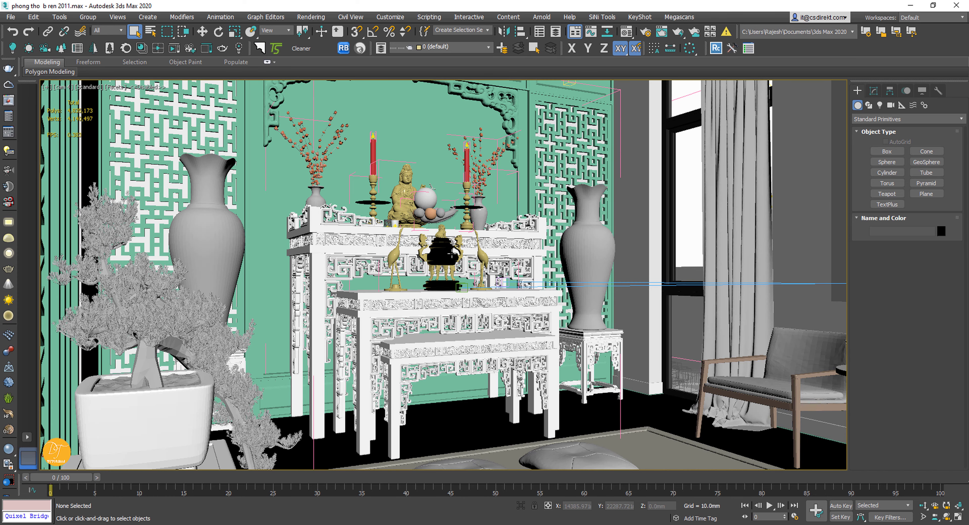
{"action": "key", "text": "shift+f"}
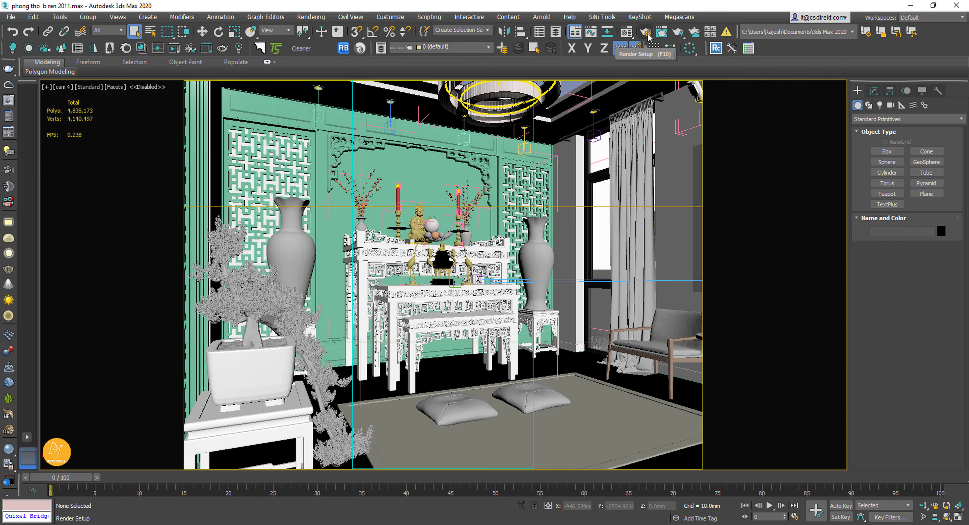
- Open Asset Tracking and select every missing file under Maps / Shaders, from 0003_d.jpg to the last map in that group
{"action": "left_click", "coordinate": [11, 17]}
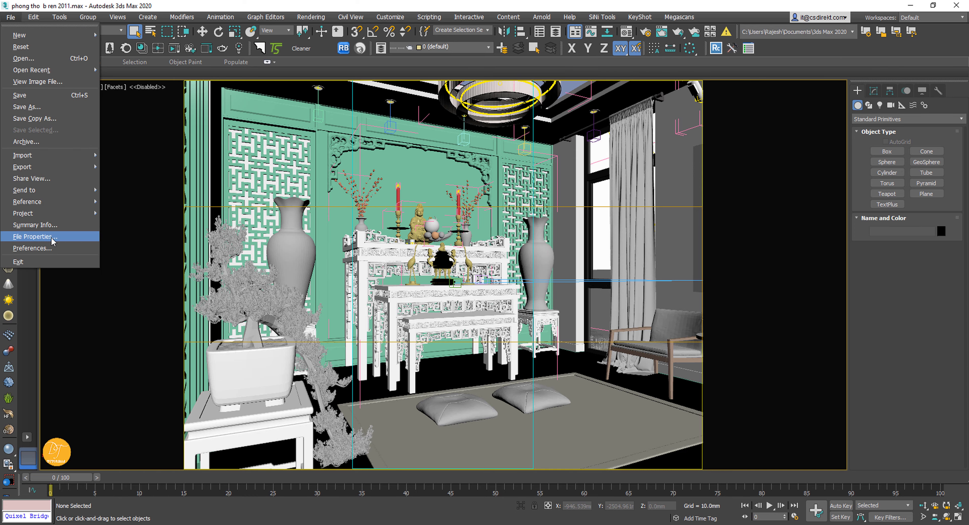
{"action": "mouse_move", "coordinate": [30, 202]}
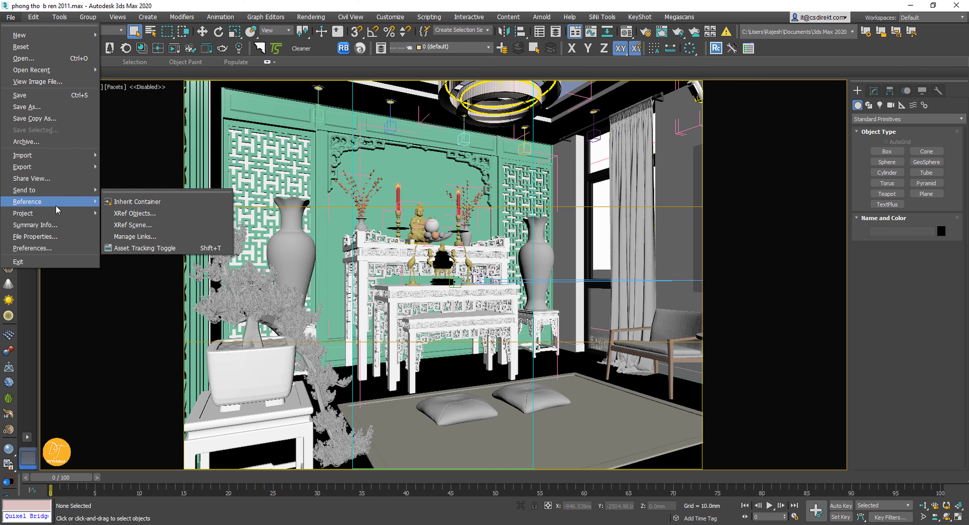
{"action": "left_click", "coordinate": [153, 248]}
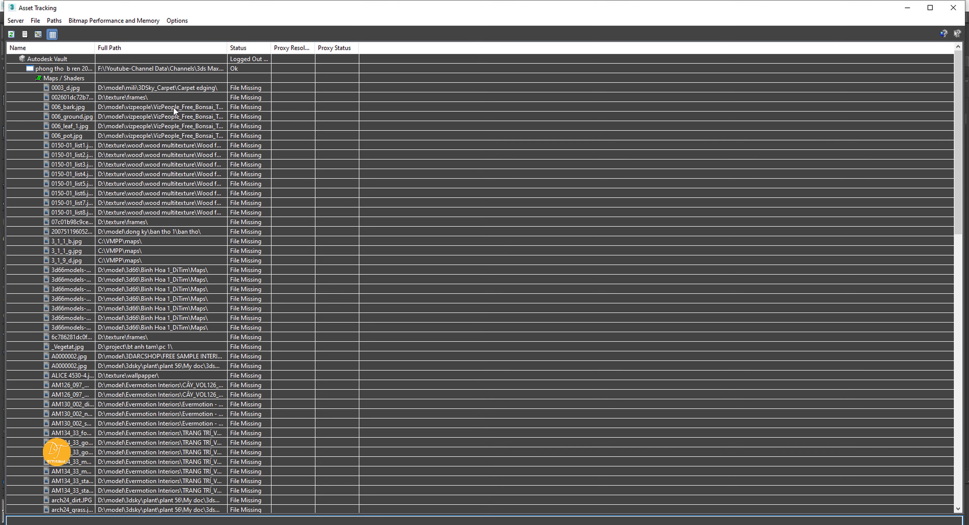
{"action": "scroll", "coordinate": [244, 335], "scroll_direction": "down", "scroll_amount": 20}
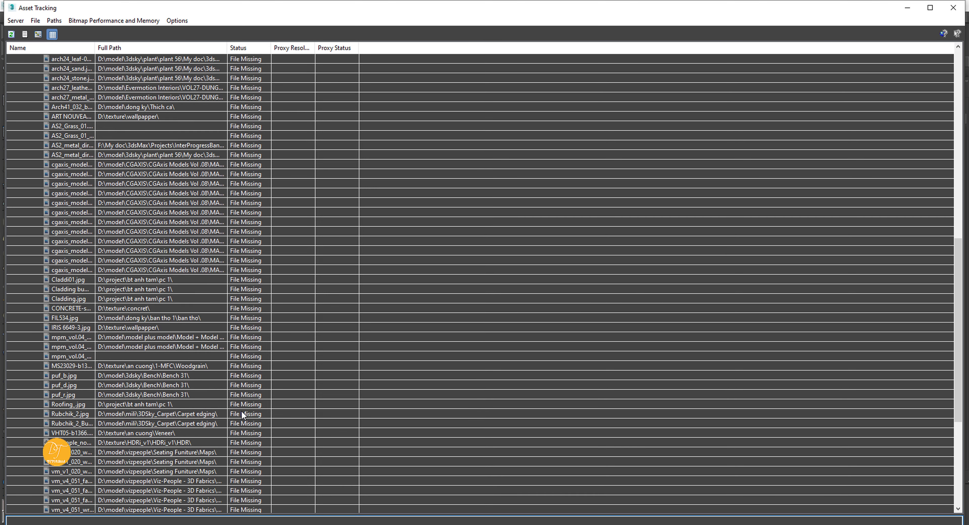
{"action": "scroll", "coordinate": [244, 414], "scroll_direction": "up", "scroll_amount": 20}
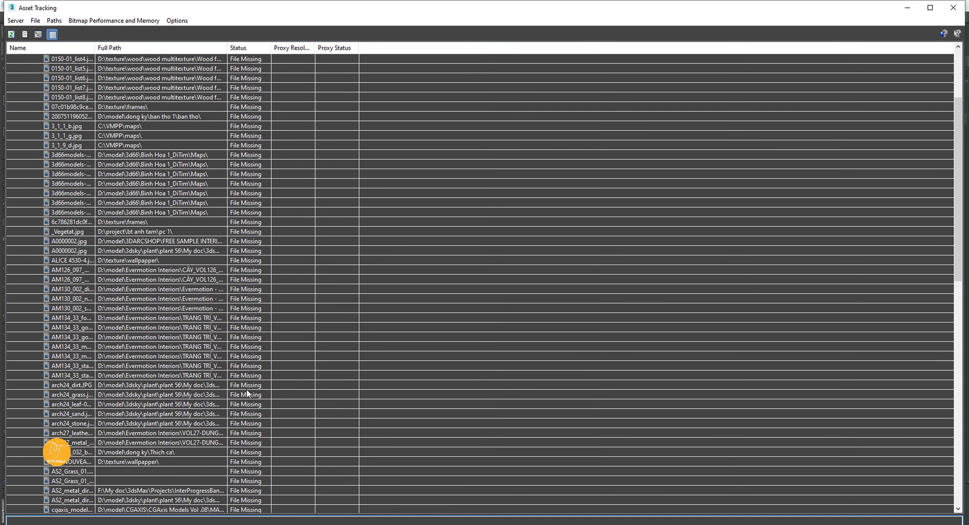
{"action": "left_click", "coordinate": [162, 87]}
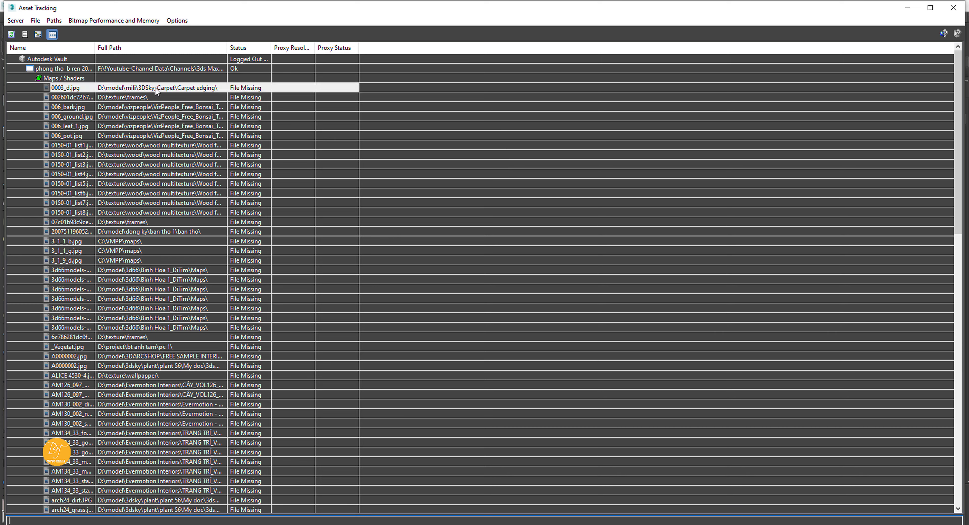
{"action": "scroll", "coordinate": [132, 309], "scroll_direction": "down", "scroll_amount": 9}
{"action": "scroll", "coordinate": [133, 309], "scroll_direction": "down", "scroll_amount": 14}
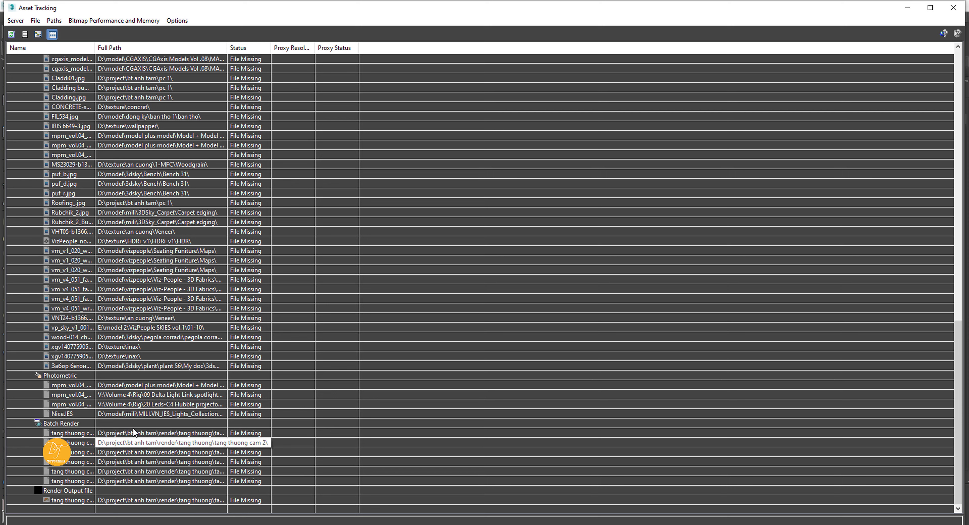
{"action": "left_click", "coordinate": [140, 366], "text": "shift"}
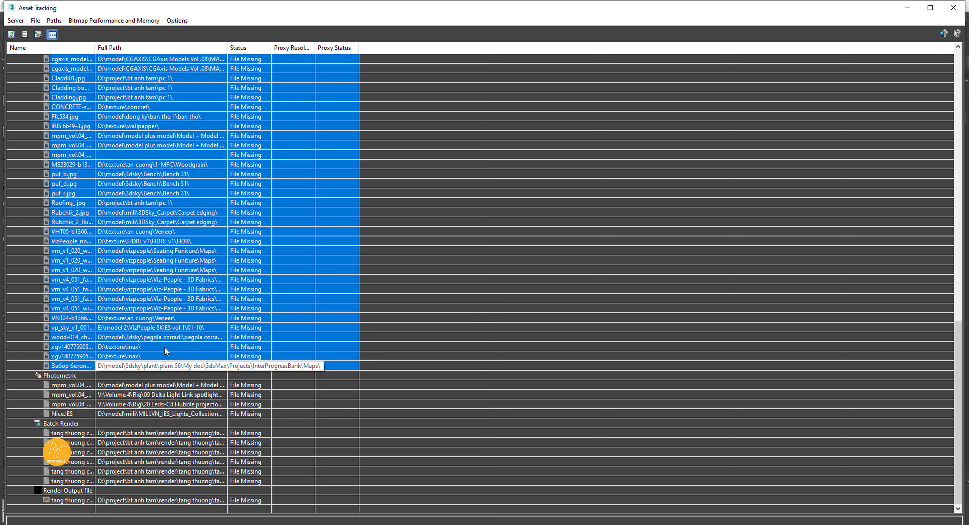
- Set the selected maps' path to the Downloaded File\2D\Maps folder, check the file statuses and close Asset Tracking
{"action": "left_click", "coordinate": [54, 21]}
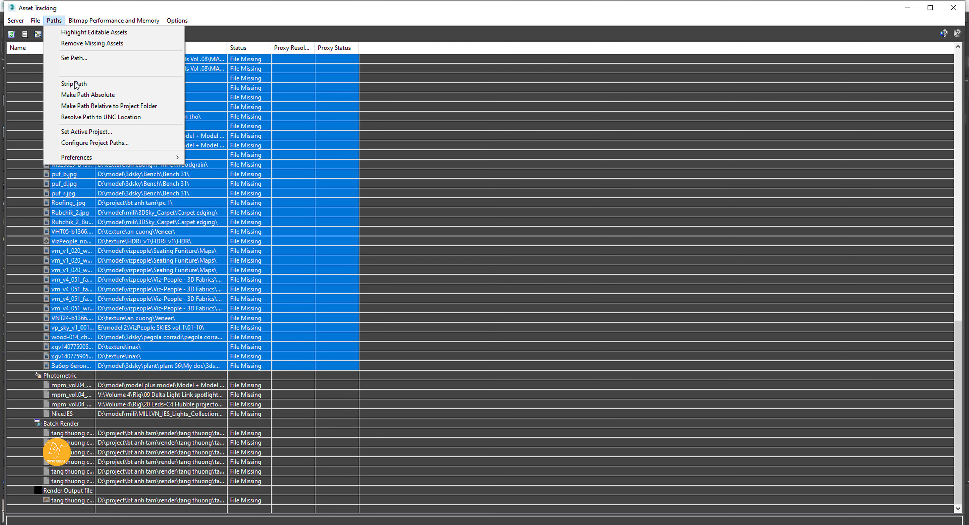
{"action": "left_click", "coordinate": [74, 59]}
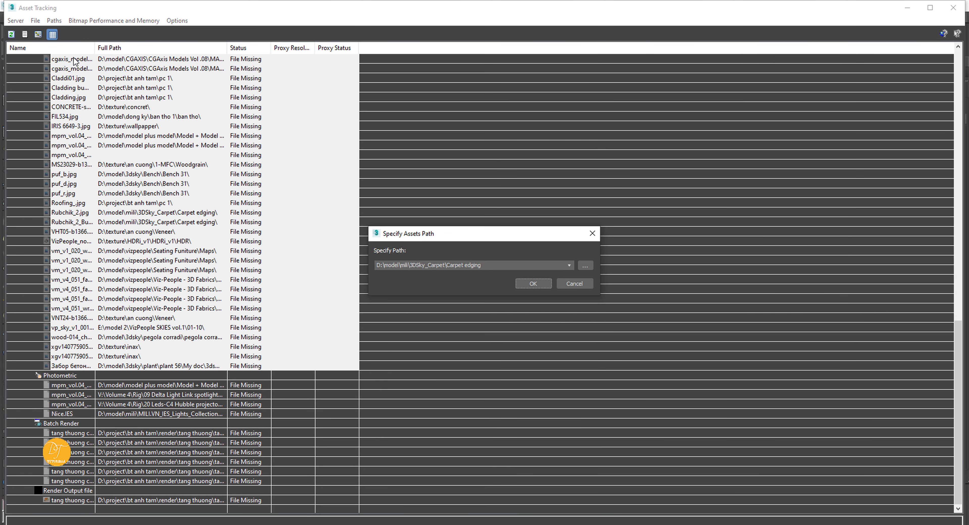
{"action": "left_click", "coordinate": [584, 265]}
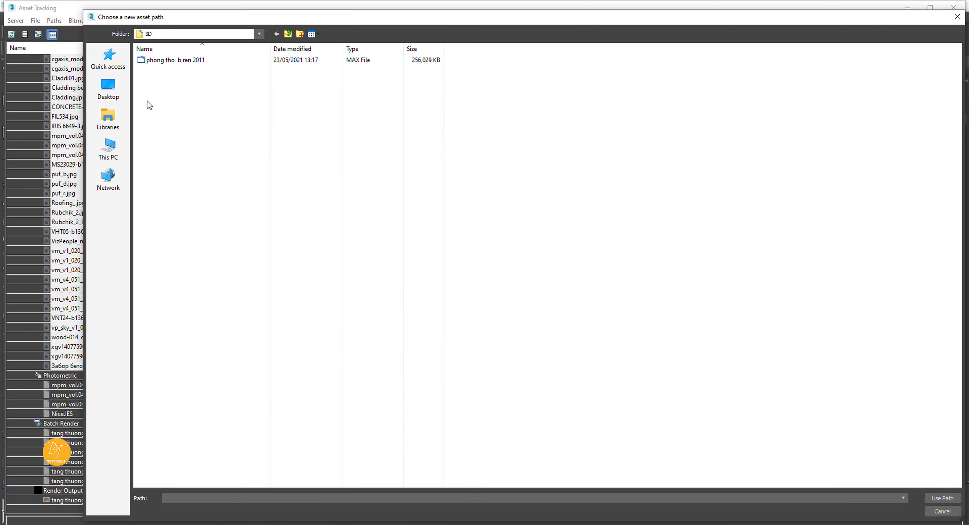
{"action": "left_click", "coordinate": [287, 34]}
{"action": "double_click", "coordinate": [157, 71]}
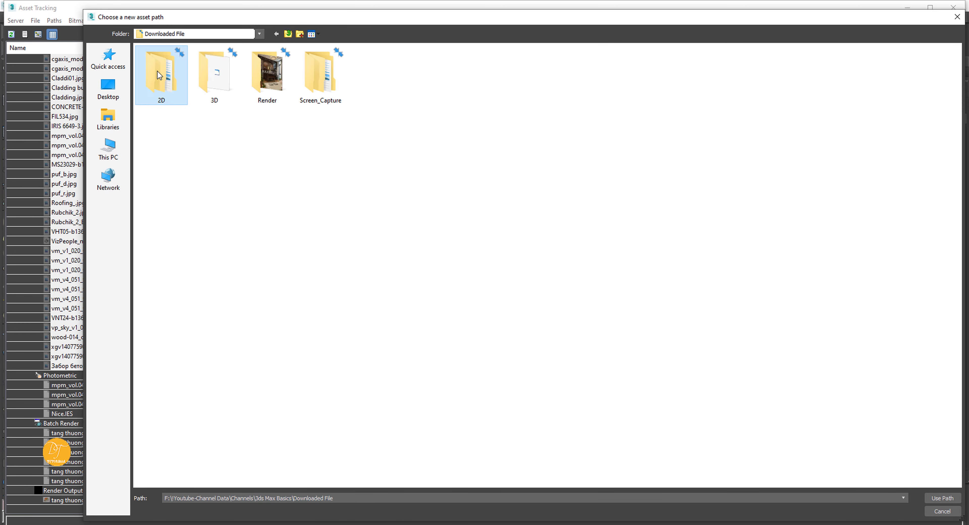
{"action": "double_click", "coordinate": [216, 85]}
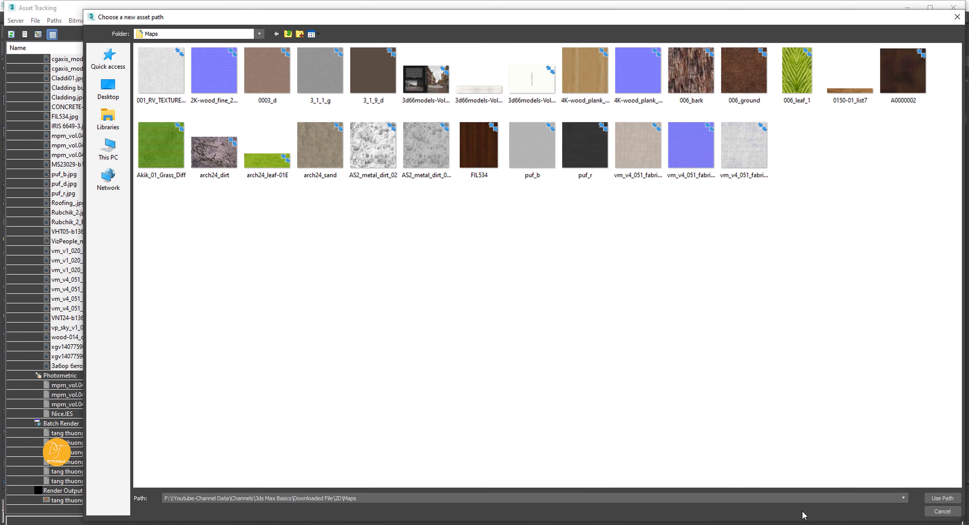
{"action": "left_click", "coordinate": [942, 498]}
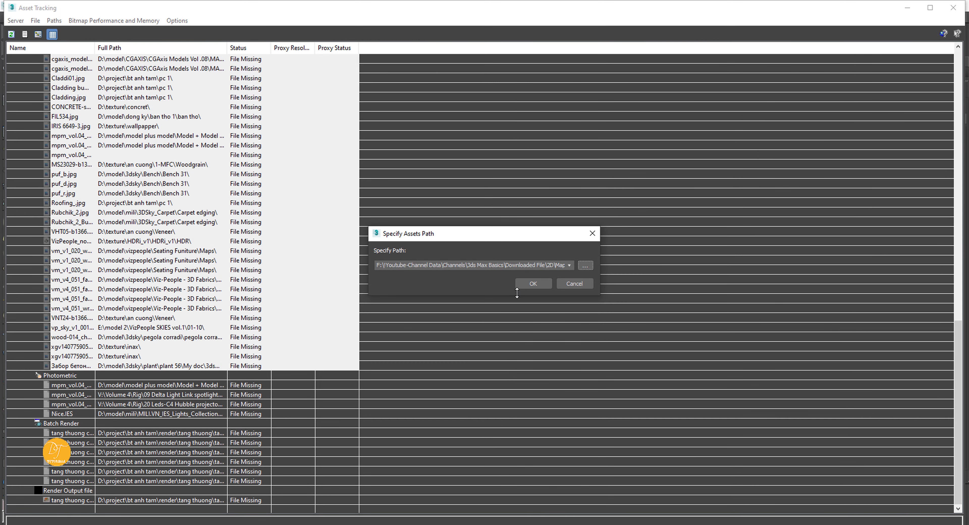
{"action": "left_click", "coordinate": [533, 284]}
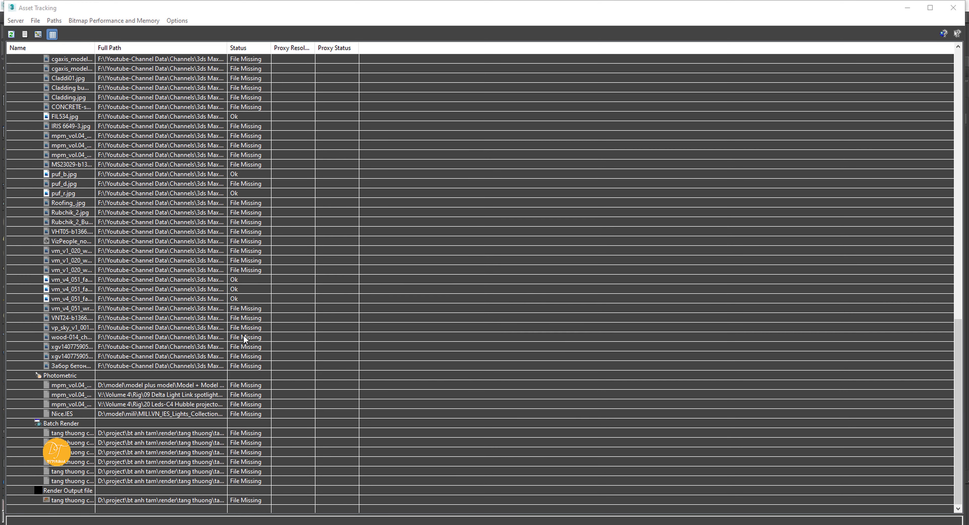
{"action": "scroll", "coordinate": [254, 190], "scroll_direction": "up", "scroll_amount": 20}
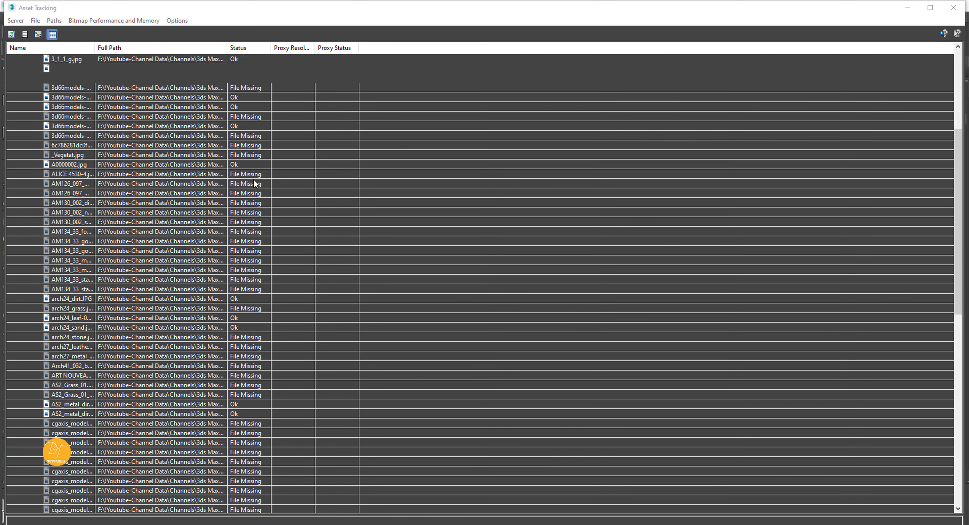
{"action": "scroll", "coordinate": [242, 233], "scroll_direction": "down", "scroll_amount": 20}
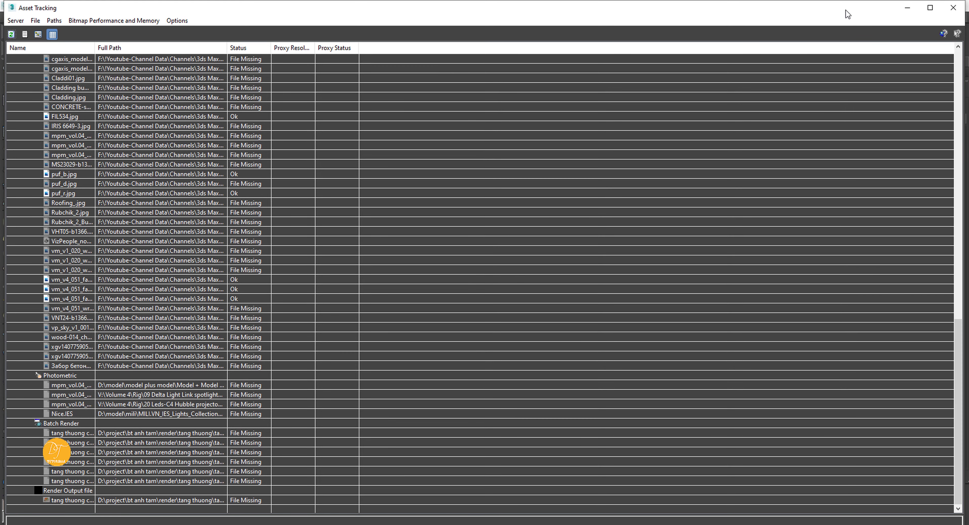
{"action": "left_click", "coordinate": [953, 8]}
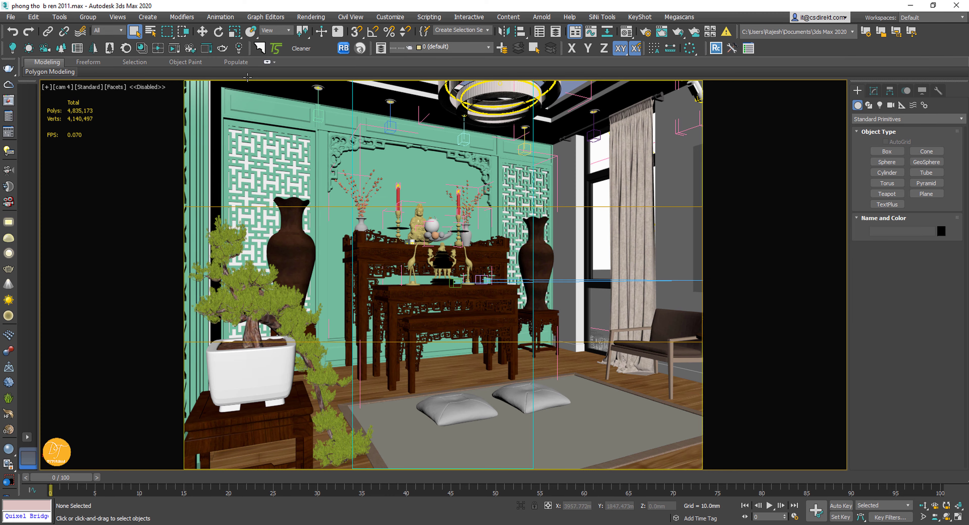
- Limit object selection to Lights, then select and isolate the "den tran" ceiling spotlight group
{"action": "left_click", "coordinate": [109, 30]}
{"action": "left_click", "coordinate": [107, 62]}
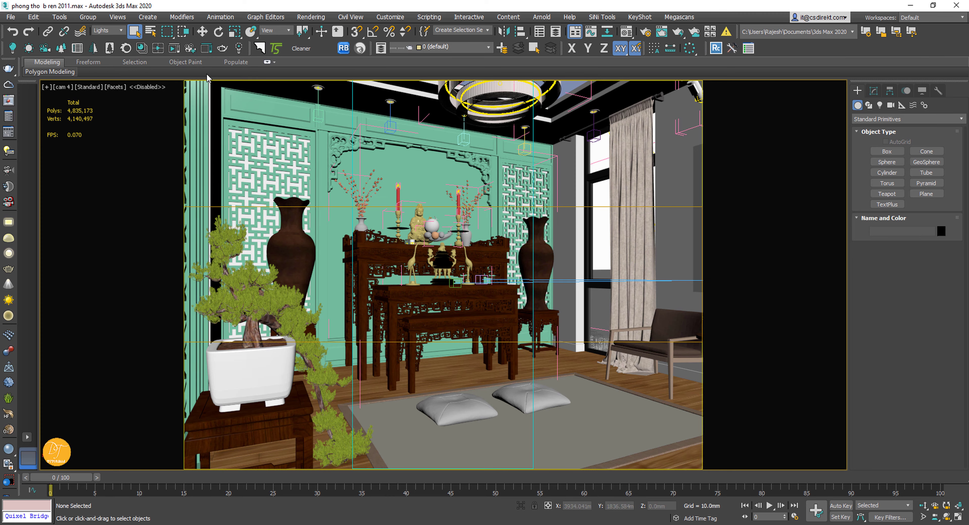
{"action": "left_click", "coordinate": [317, 89]}
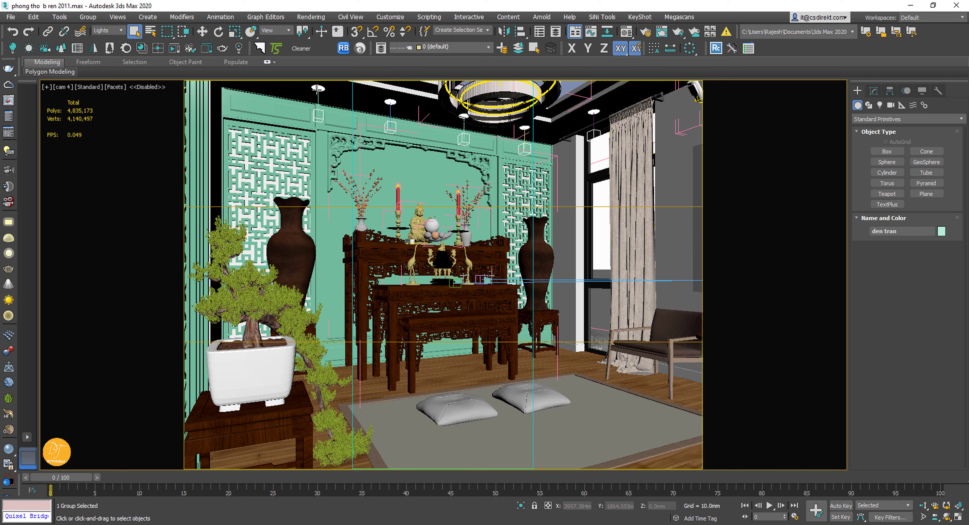
{"action": "left_click", "coordinate": [874, 91]}
{"action": "key", "text": "alt+q"}
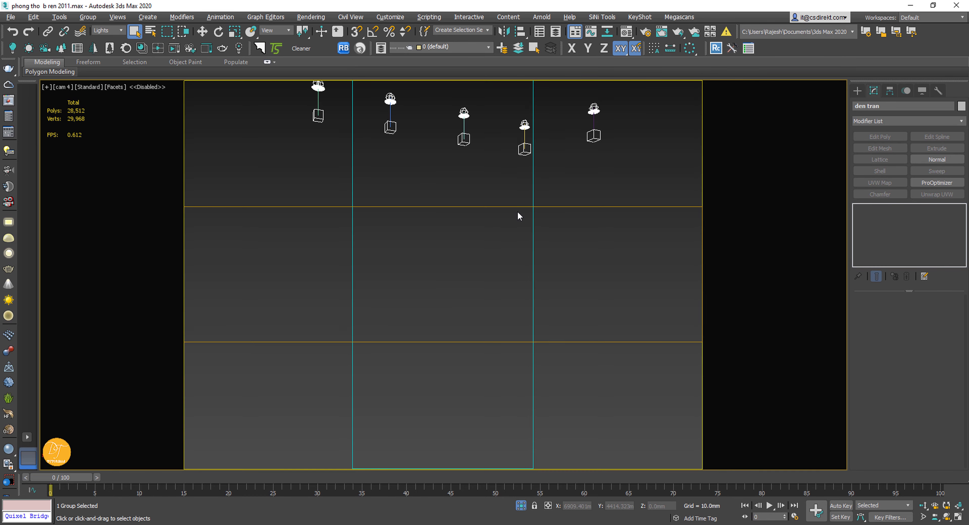
- Open the isolated spotlight group with its nested groups and select the leftmost VRayIES light
{"action": "left_click", "coordinate": [87, 17]}
{"action": "left_click", "coordinate": [109, 72]}
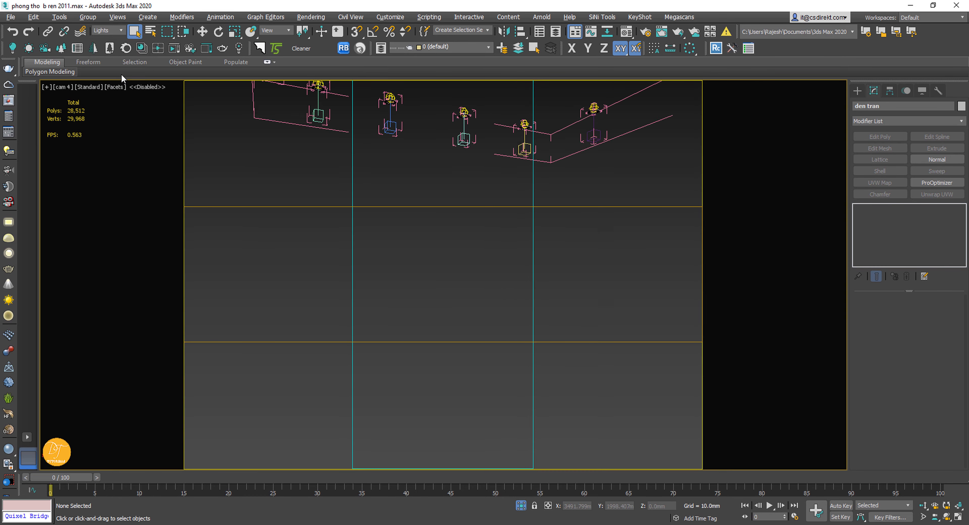
{"action": "left_click", "coordinate": [319, 90]}
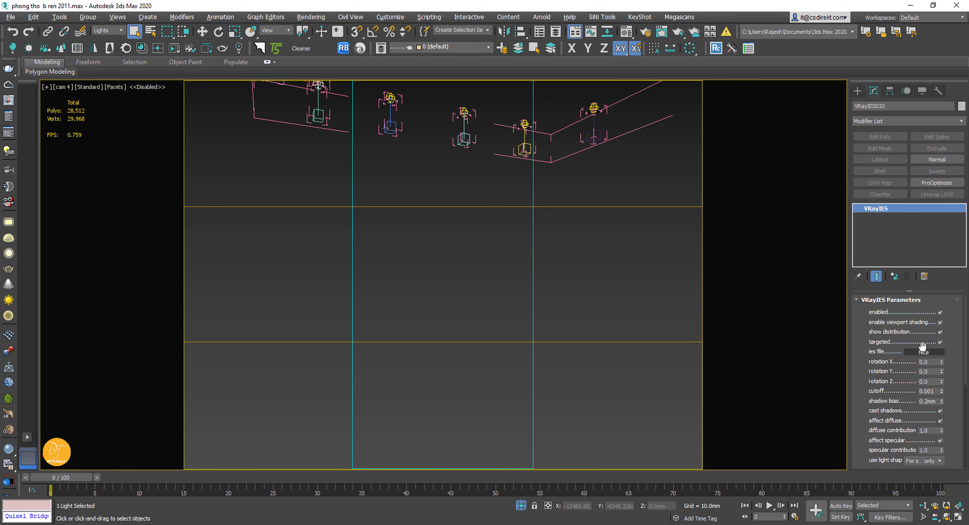
- Replace the selected VRayIES light's profile with 6.ies from the IES folder inside Downloaded File\2D
{"action": "left_click_drag", "start_coordinate": [902, 392], "coordinate": [935, 357]}
{"action": "left_click", "coordinate": [928, 341]}
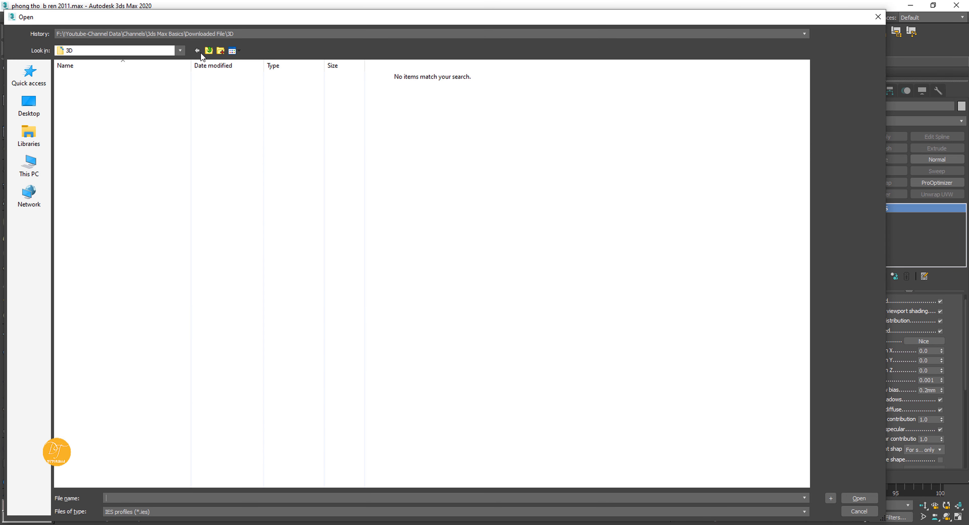
{"action": "left_click", "coordinate": [209, 51]}
{"action": "double_click", "coordinate": [94, 109]}
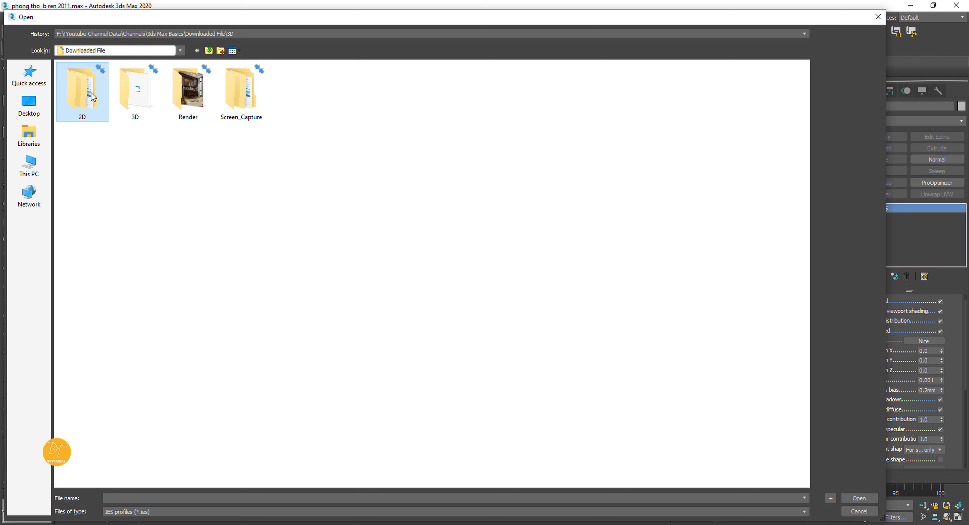
{"action": "double_click", "coordinate": [83, 100]}
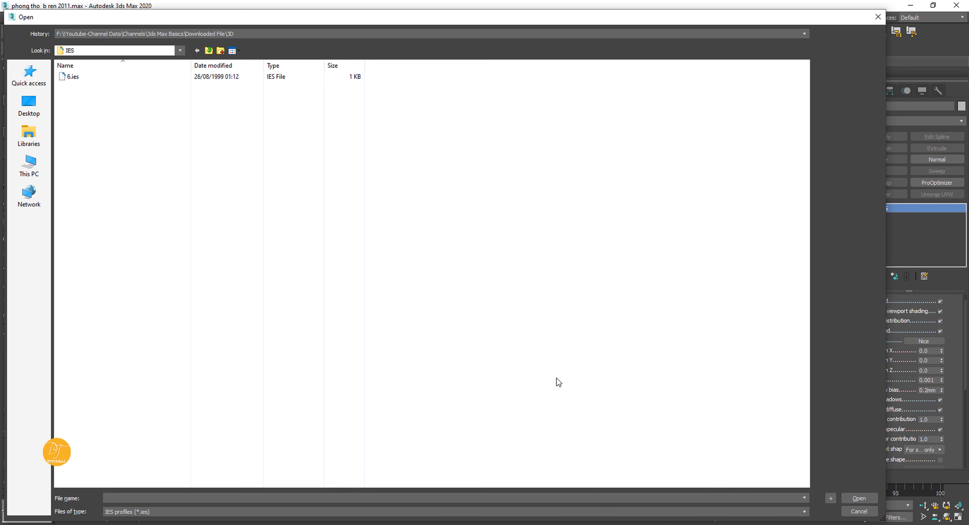
{"action": "key", "text": "super+e"}
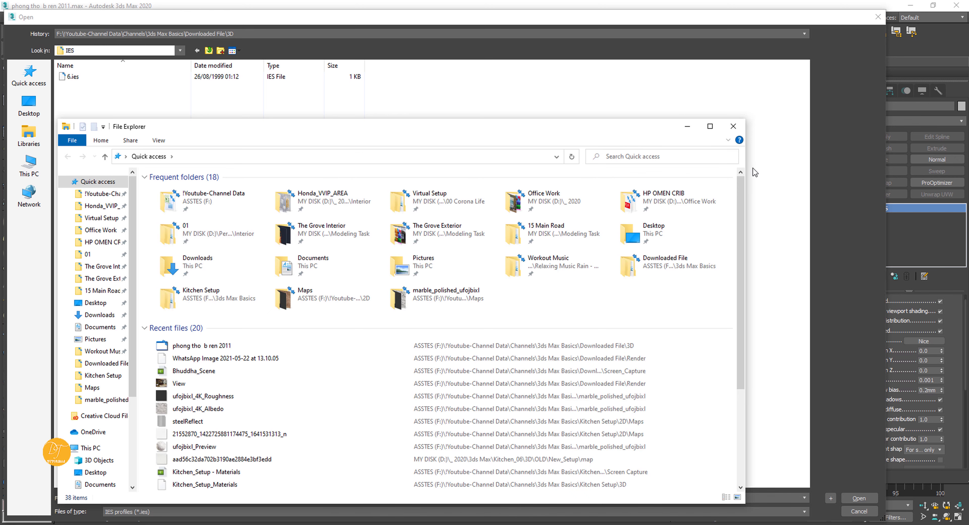
{"action": "left_click", "coordinate": [733, 130]}
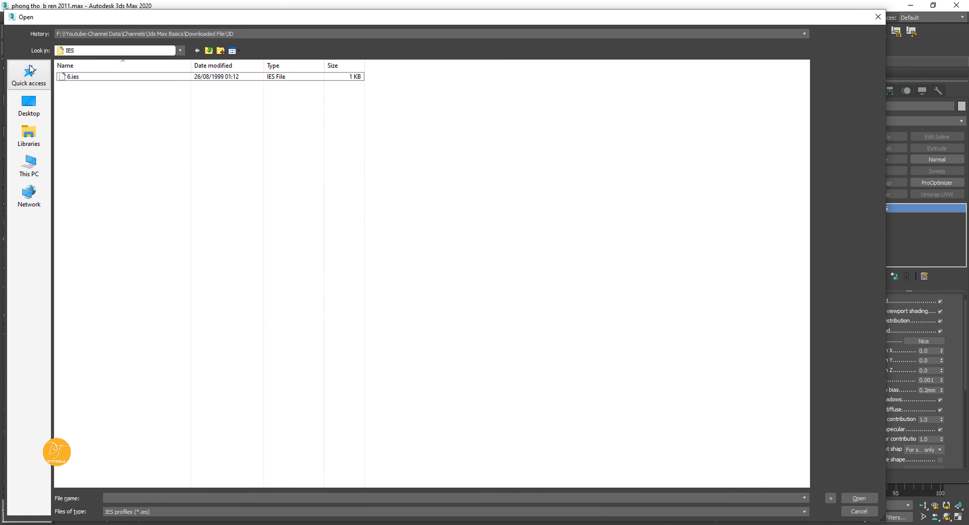
{"action": "double_click", "coordinate": [71, 77]}
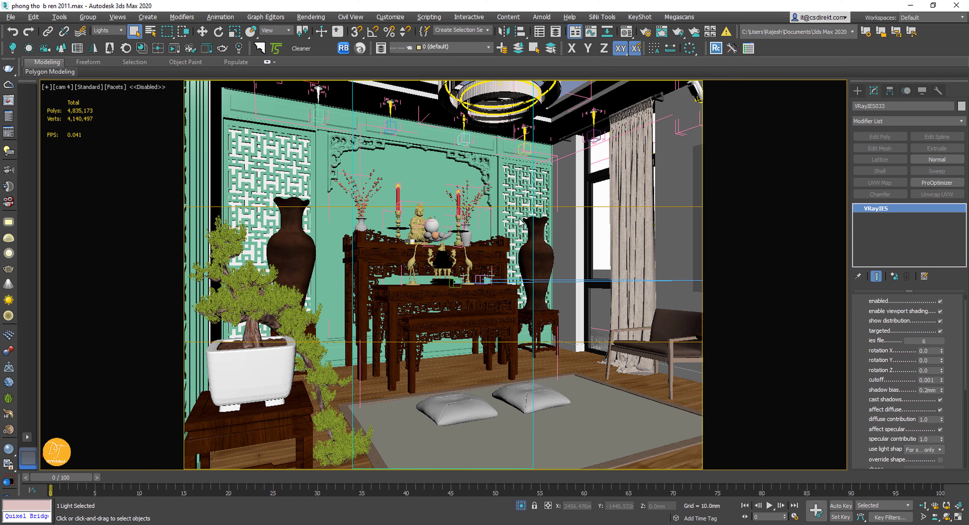
- Open the V-Ray Light Lister, enlarge its window and move it up to show more of the light list
{"action": "left_click", "coordinate": [9, 152]}
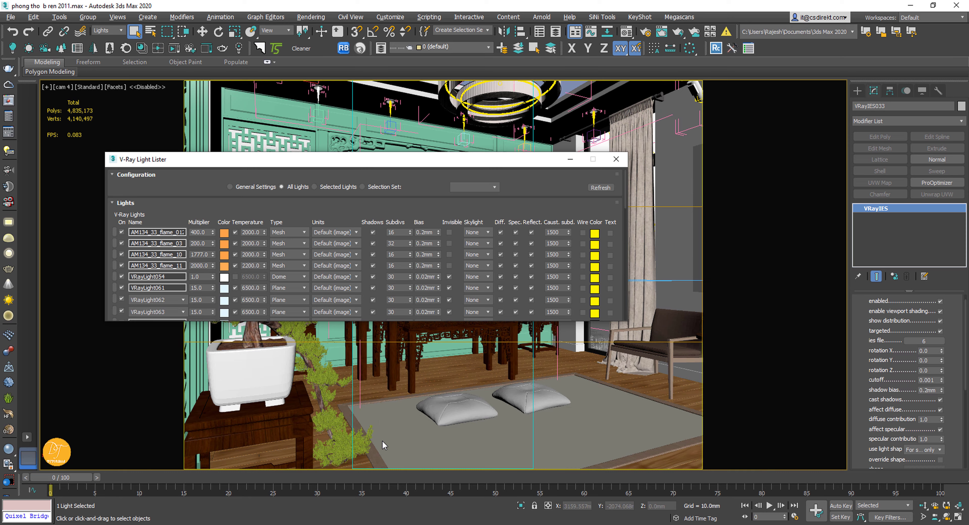
{"action": "left_click_drag", "start_coordinate": [378, 320], "coordinate": [345, 428]}
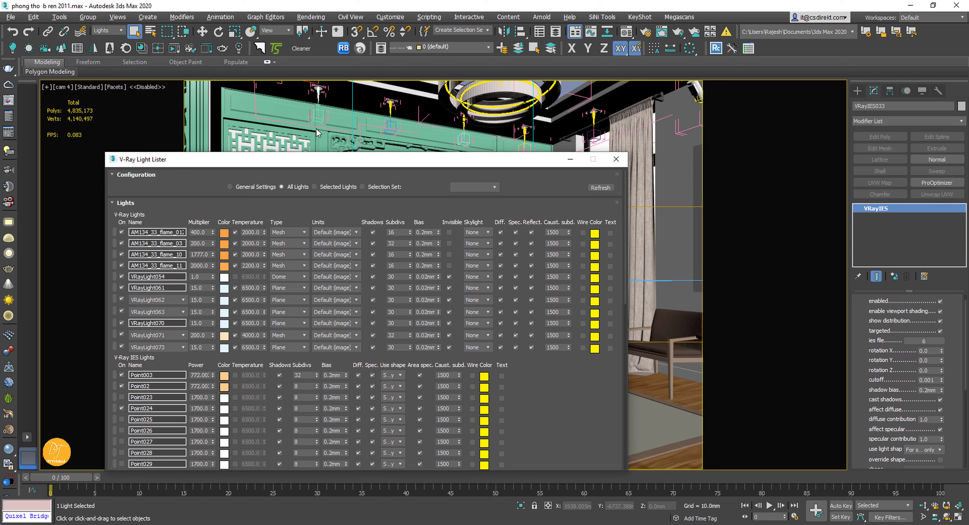
{"action": "left_click_drag", "start_coordinate": [317, 159], "coordinate": [348, 56]}
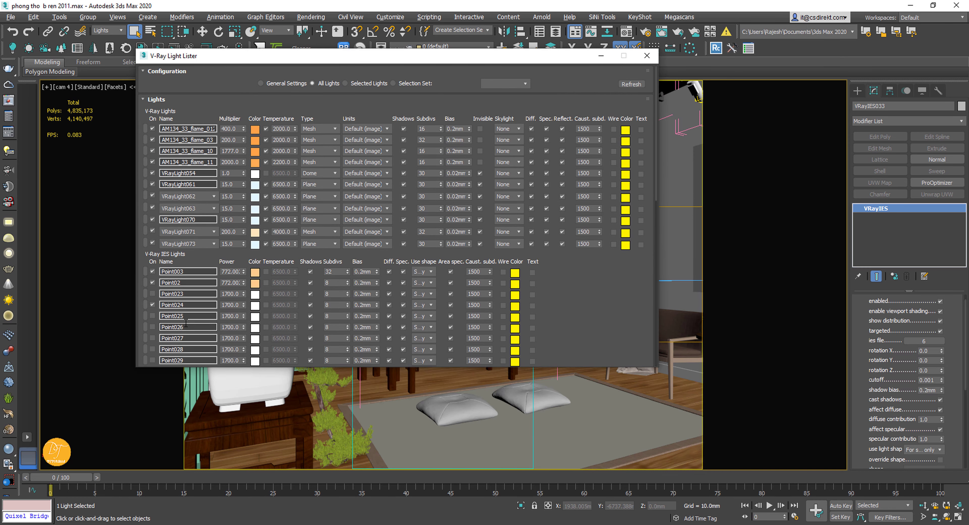
- Select the Point003 IES light from the light list and replace its profile with 6.ies
{"action": "scroll", "coordinate": [190, 311], "scroll_direction": "down", "scroll_amount": 1}
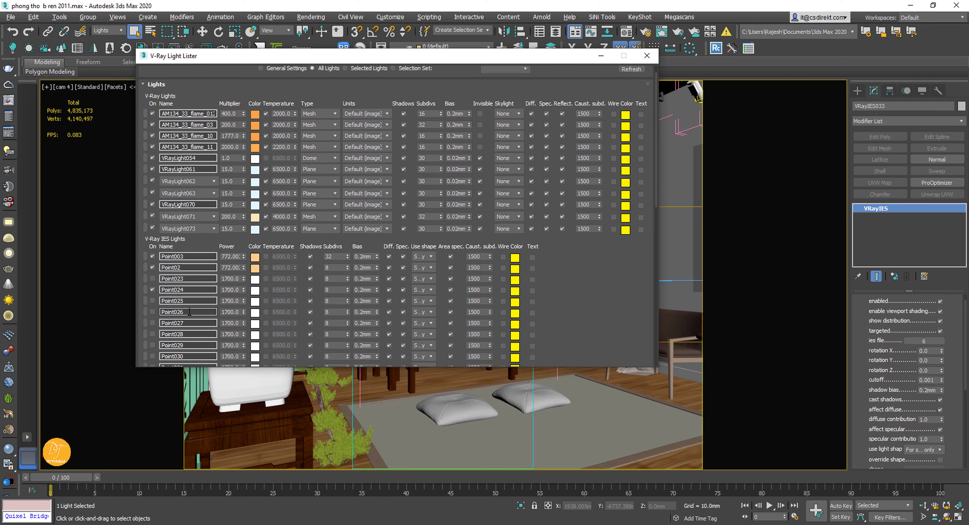
{"action": "left_click", "coordinate": [146, 258]}
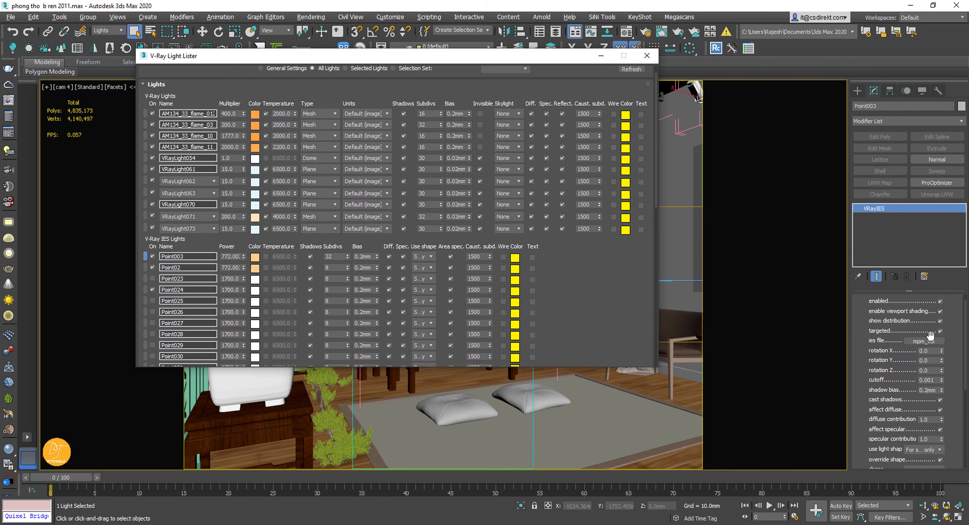
{"action": "left_click", "coordinate": [913, 342]}
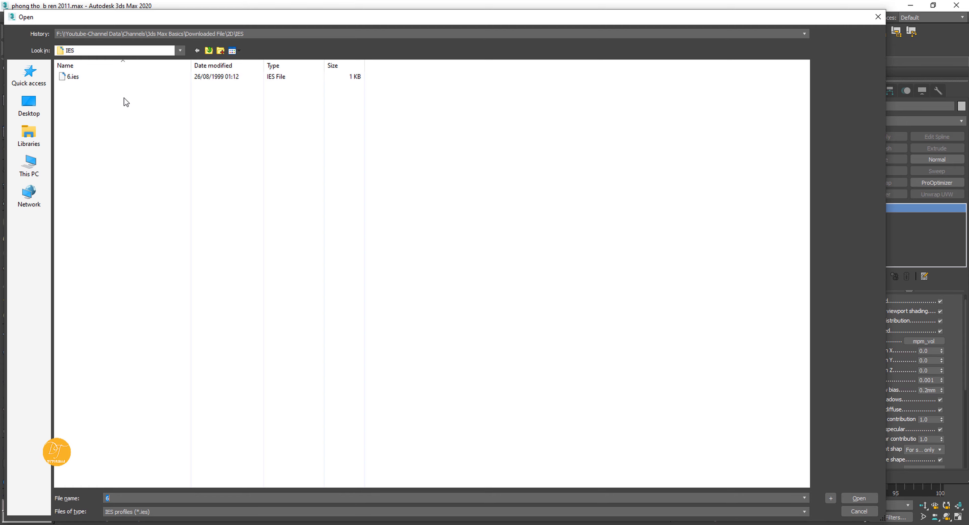
{"action": "double_click", "coordinate": [80, 79]}
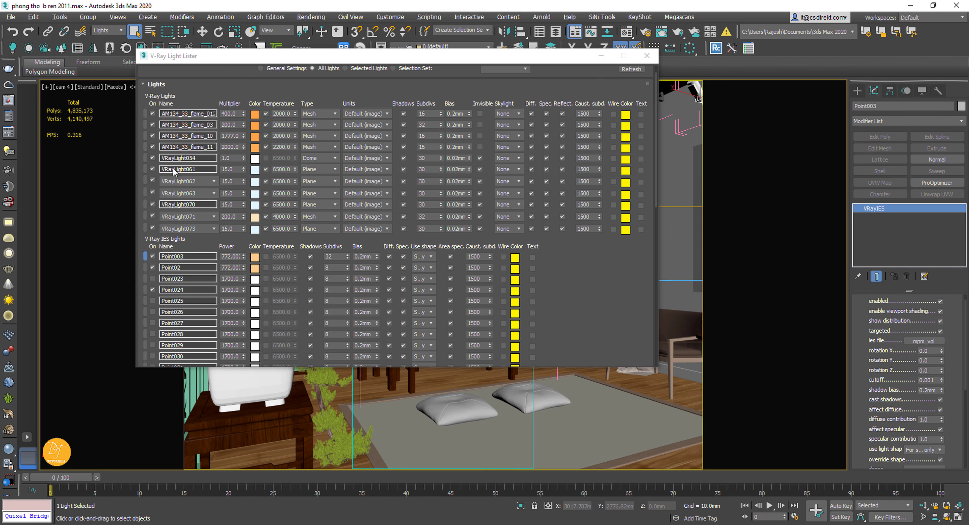
- Open the group containing the Point02 IES light, select that light and replace its profile with 6.ies
{"action": "left_click", "coordinate": [146, 268]}
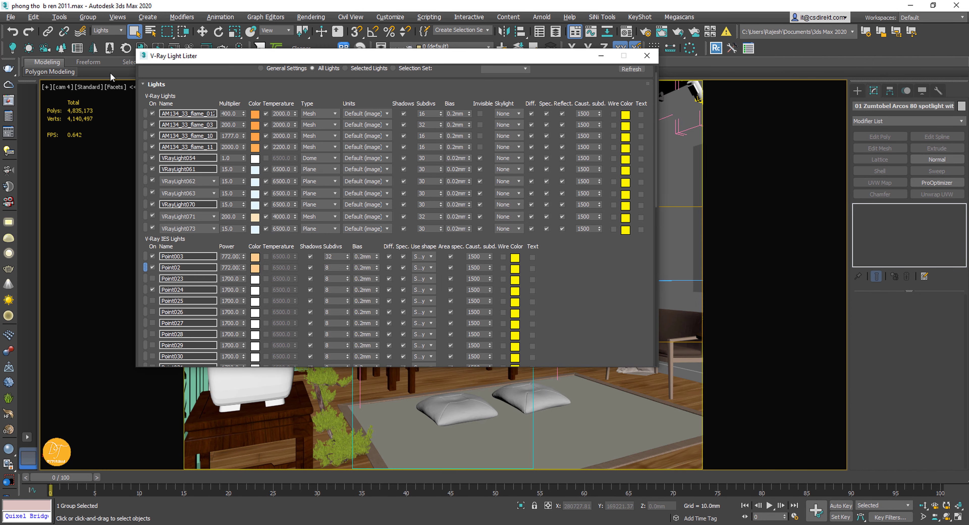
{"action": "left_click", "coordinate": [90, 18]}
{"action": "left_click", "coordinate": [108, 73]}
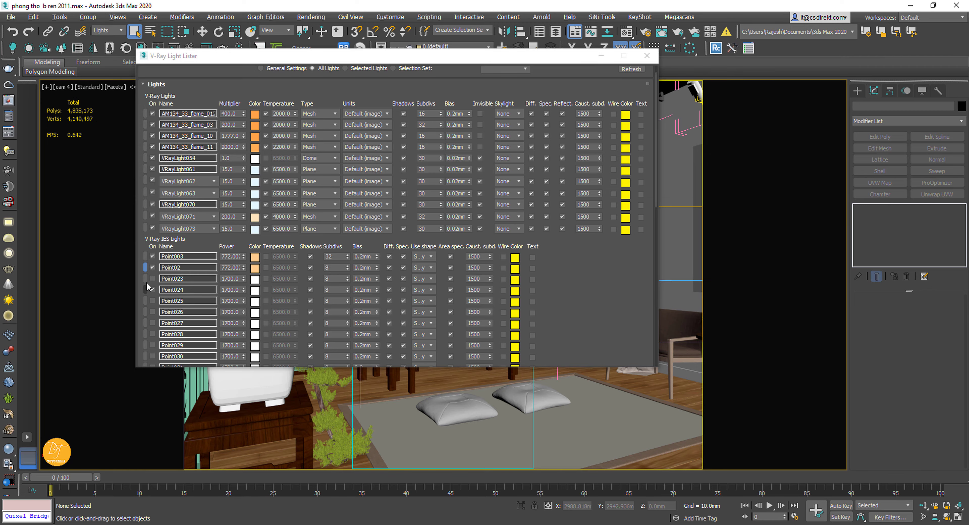
{"action": "left_click", "coordinate": [145, 268]}
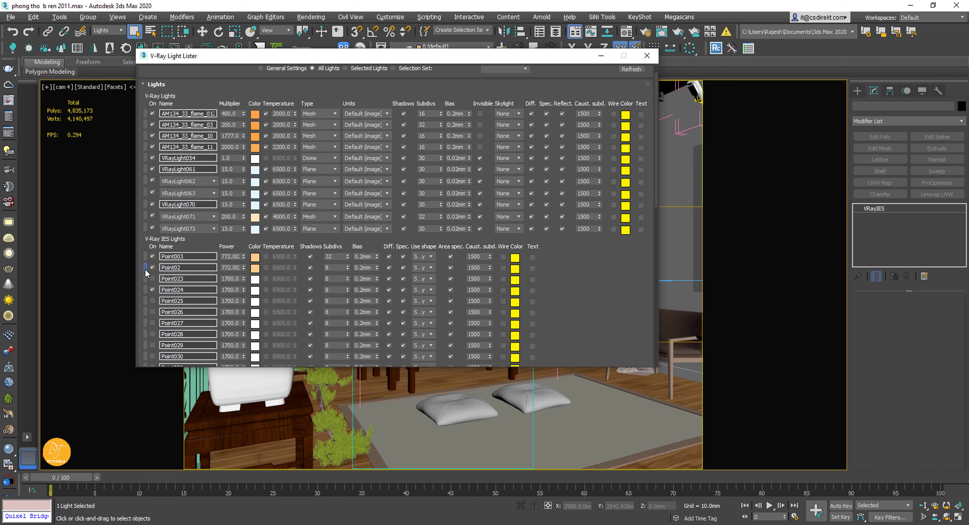
{"action": "left_click", "coordinate": [923, 352]}
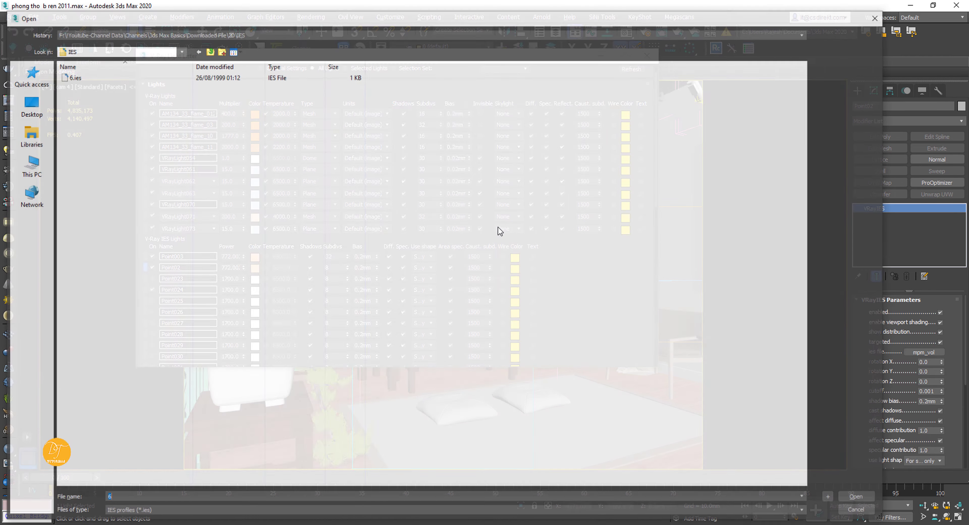
{"action": "double_click", "coordinate": [69, 77]}
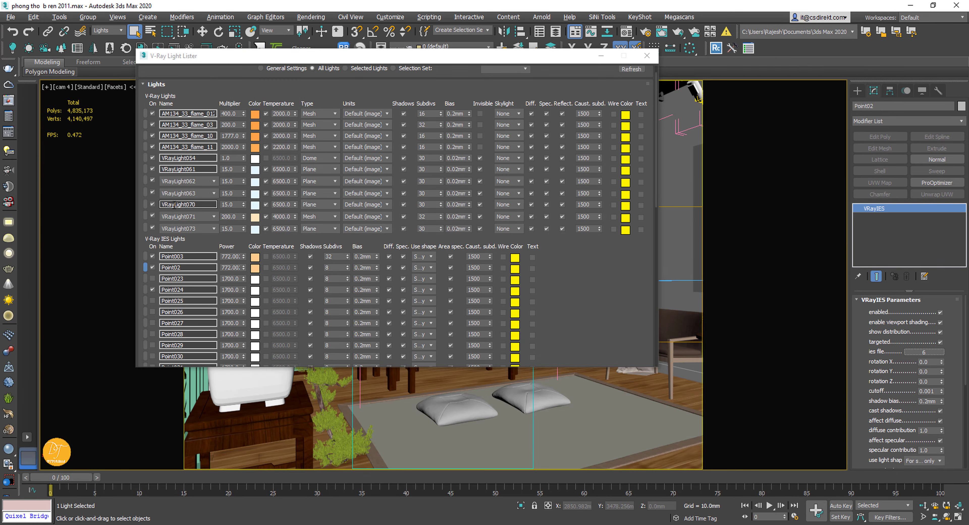
- Select the Point024 IES light from the light list and load 6.ies as its profile
{"action": "left_click", "coordinate": [145, 290]}
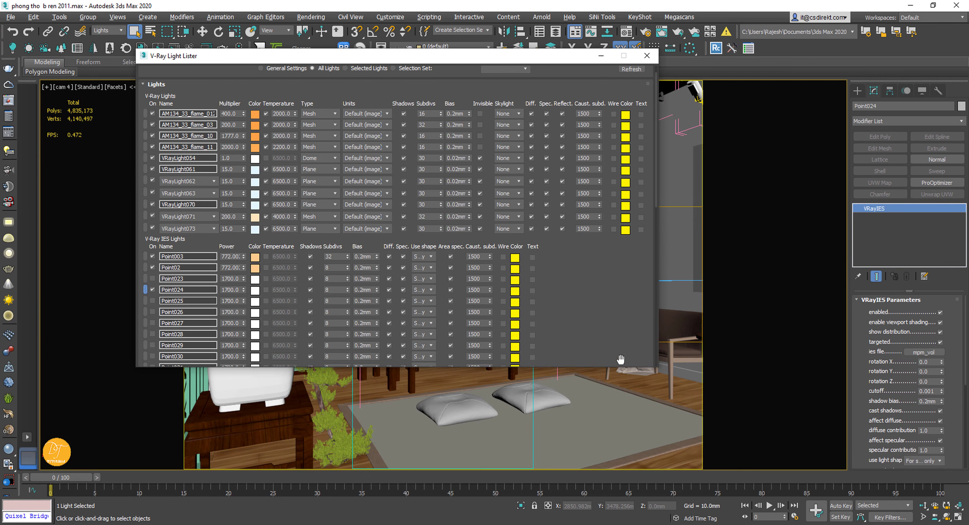
{"action": "left_click", "coordinate": [923, 352]}
{"action": "left_click", "coordinate": [75, 78]}
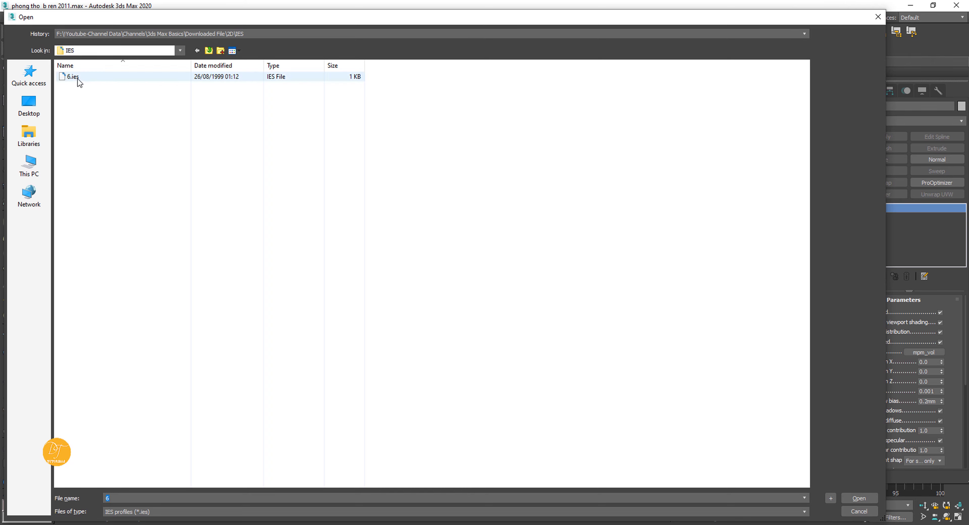
{"action": "left_click", "coordinate": [65, 79]}
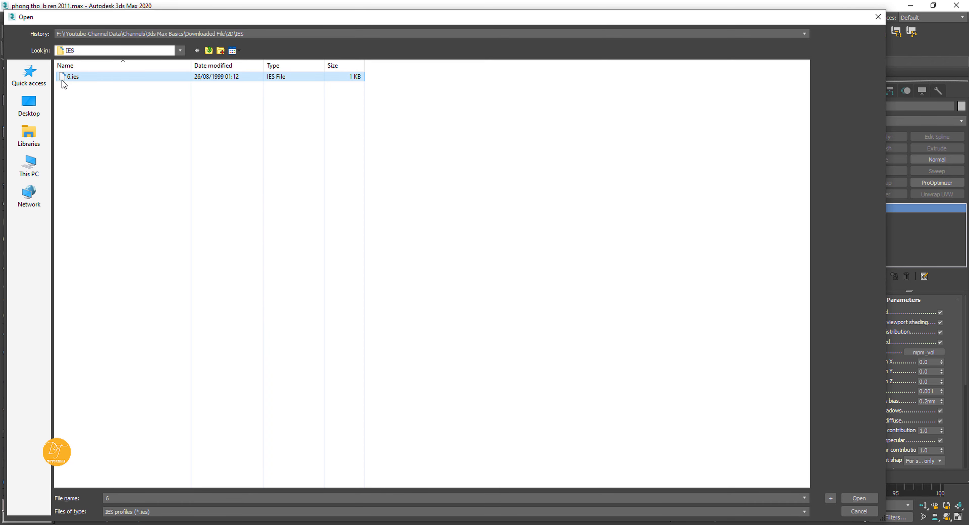
{"action": "double_click", "coordinate": [63, 75]}
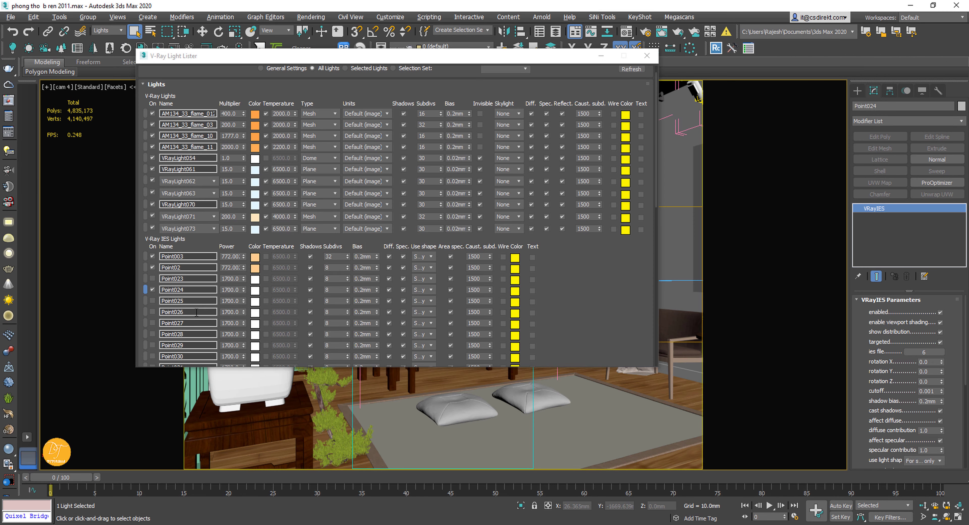
- Open the "den ray001" group holding the Point051 IES light, then set that light's profile to 6.ies
{"action": "left_click_drag", "start_coordinate": [552, 320], "coordinate": [578, 61]}
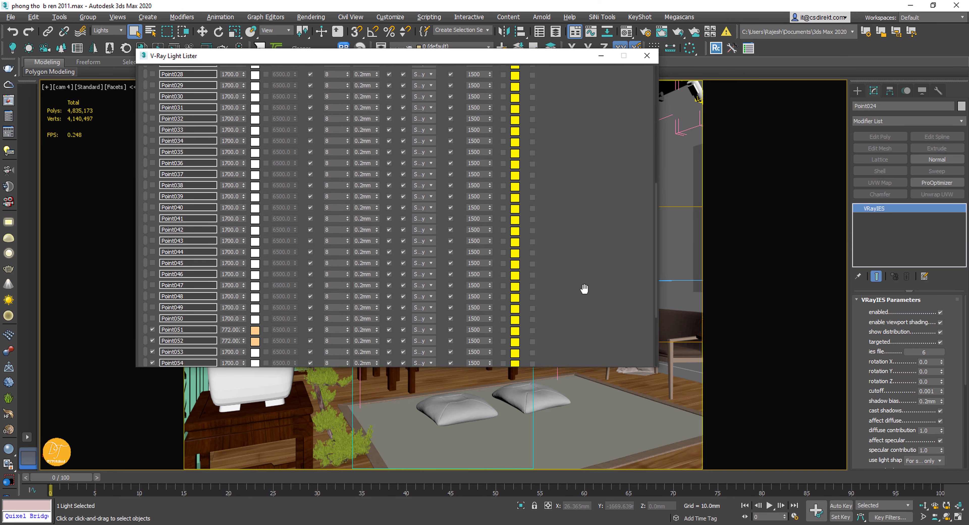
{"action": "left_click_drag", "start_coordinate": [584, 289], "coordinate": [565, 188]}
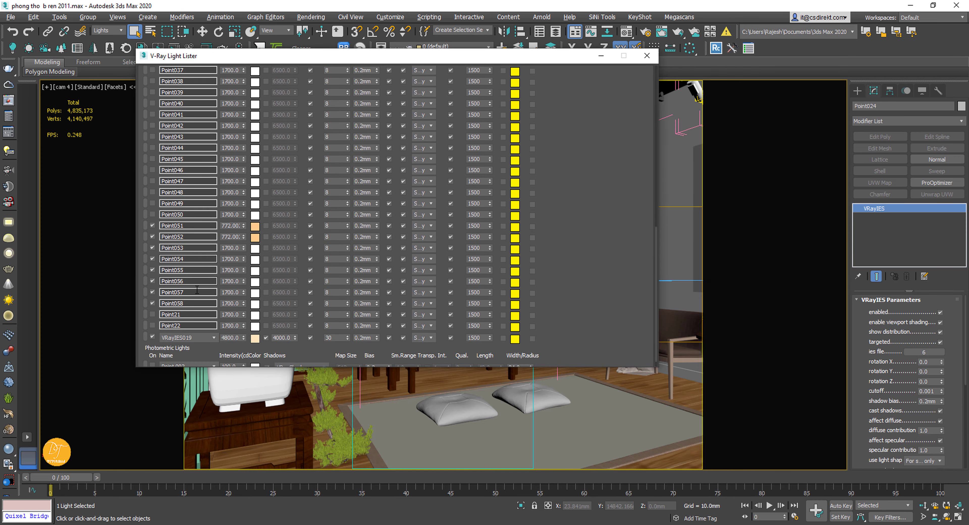
{"action": "left_click_drag", "start_coordinate": [577, 288], "coordinate": [578, 270]}
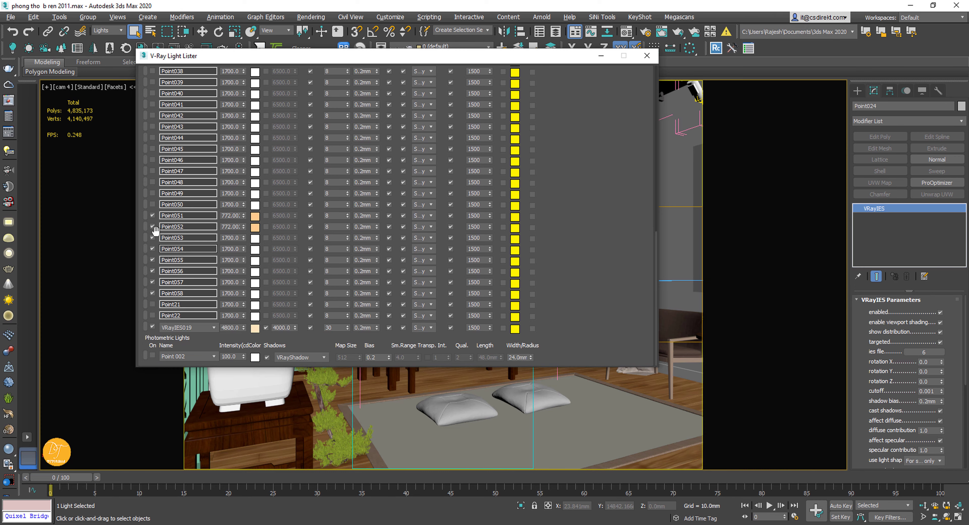
{"action": "left_click", "coordinate": [145, 215]}
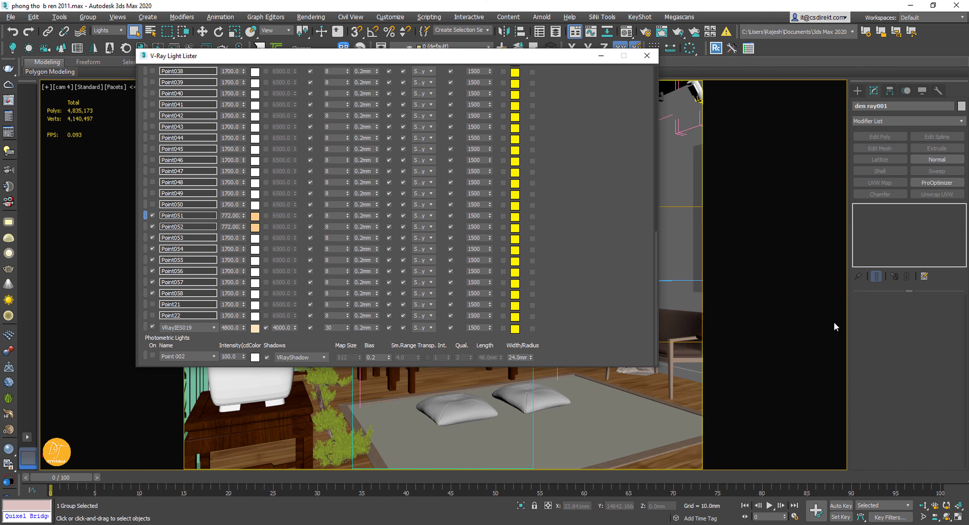
{"action": "left_click", "coordinate": [89, 18]}
{"action": "left_click", "coordinate": [99, 70]}
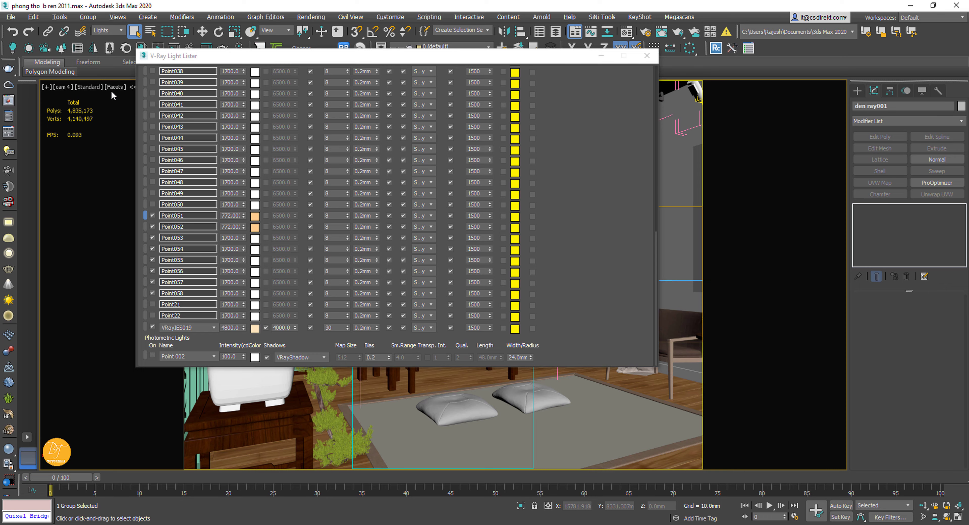
{"action": "left_click", "coordinate": [144, 216]}
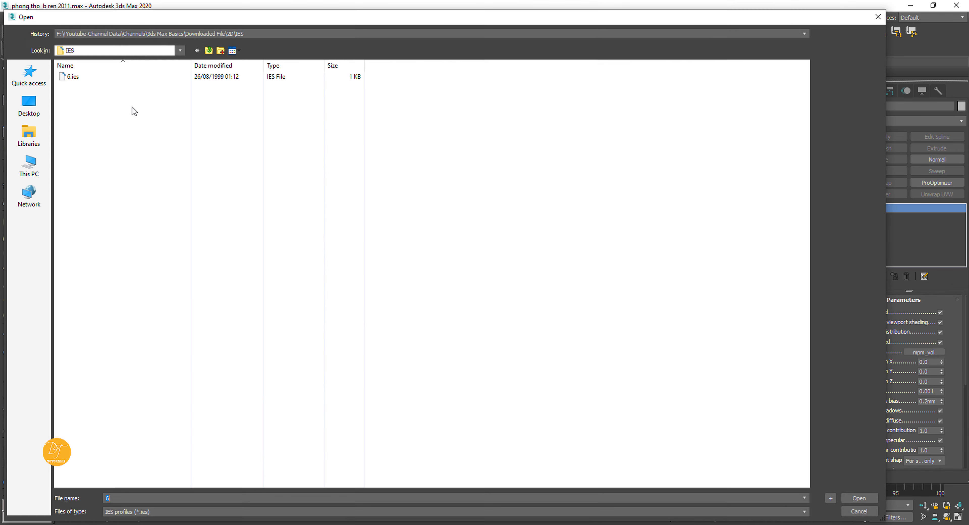
{"action": "double_click", "coordinate": [76, 80]}
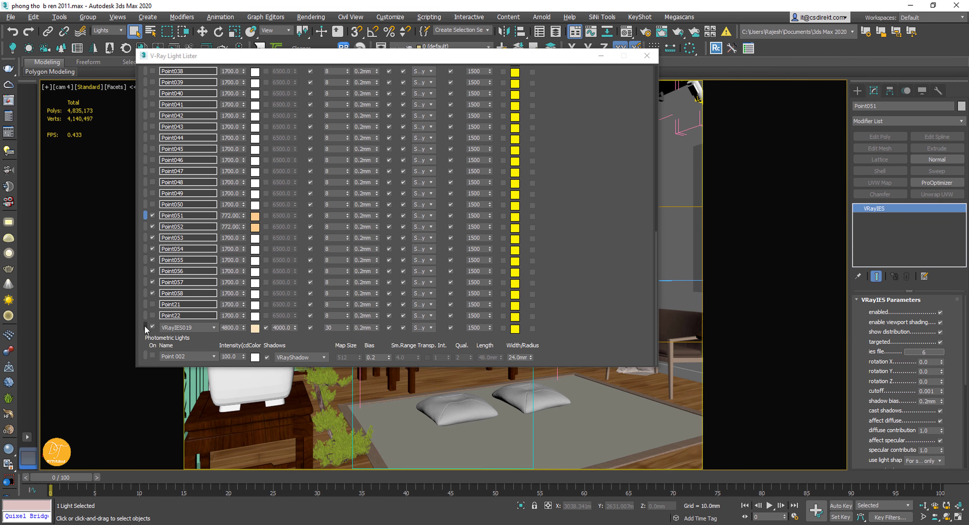
- Select the VRayIES019 lights from the light list and assign 6.ies as their profile
{"action": "left_click", "coordinate": [145, 325]}
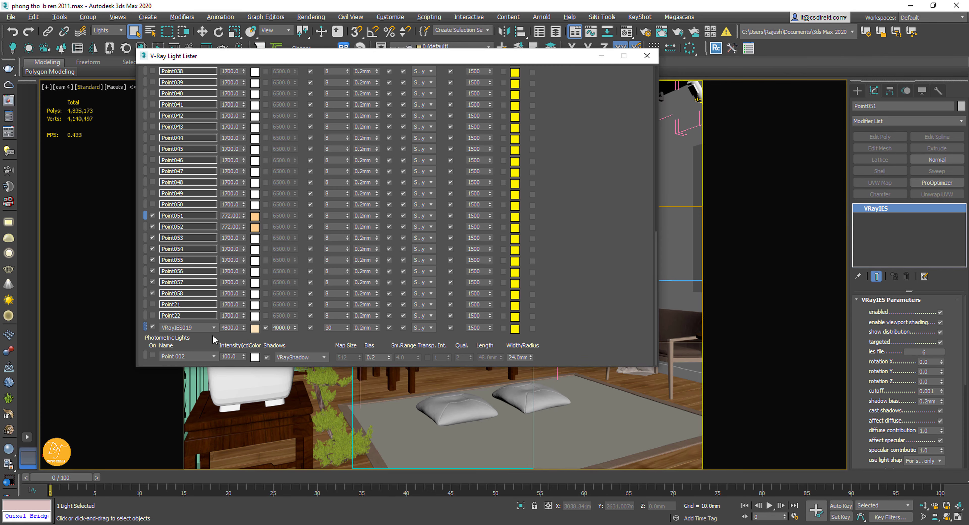
{"action": "left_click", "coordinate": [928, 353]}
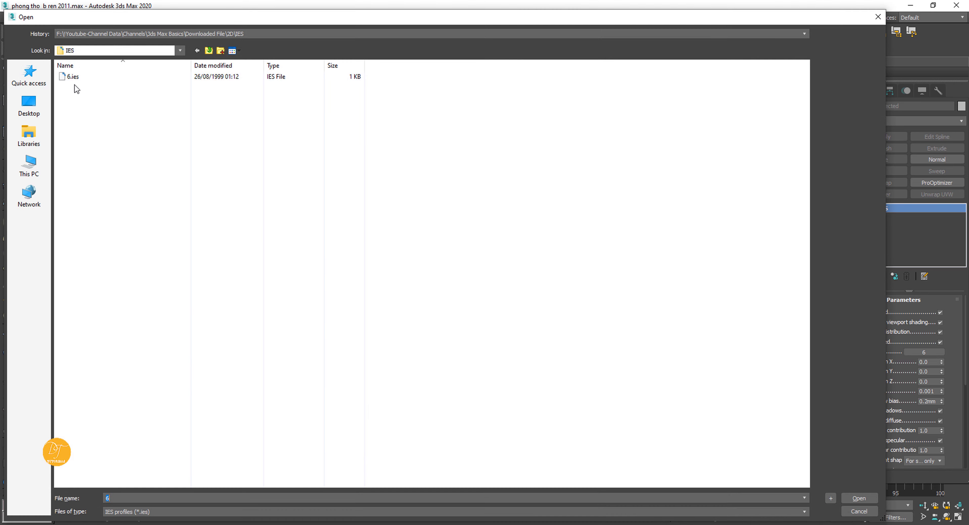
{"action": "double_click", "coordinate": [75, 76]}
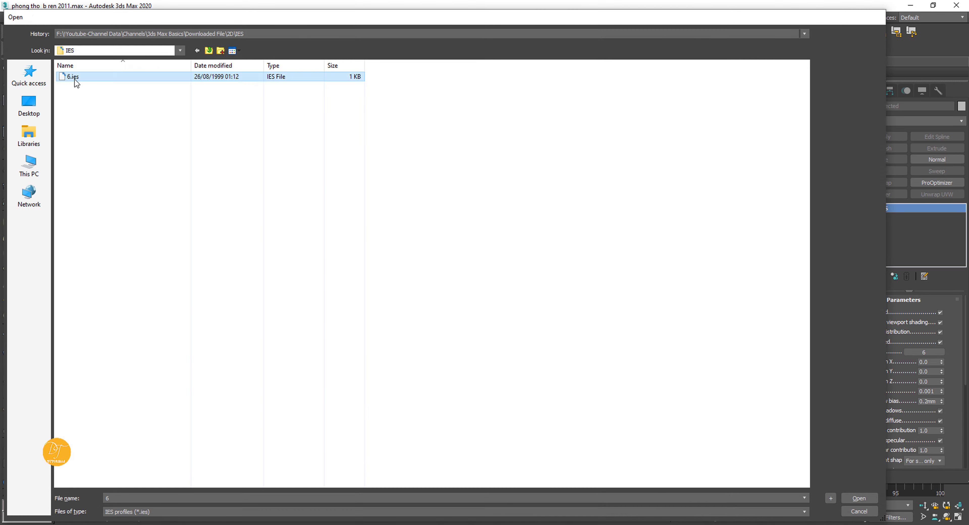
- Review the V-Ray and IES lights from the start of the list, refresh the V-Ray Light Lister and close it
{"action": "left_click_drag", "start_coordinate": [379, 58], "coordinate": [384, 76]}
{"action": "mouse_move", "coordinate": [581, 206]}
{"action": "left_mouse_down"}
{"action": "mouse_move", "coordinate": [587, 330]}
{"action": "mouse_move", "coordinate": [606, 313]}
{"action": "mouse_move", "coordinate": [607, 339]}
{"action": "left_mouse_up"}
{"action": "left_click_drag", "start_coordinate": [618, 213], "coordinate": [621, 320]}
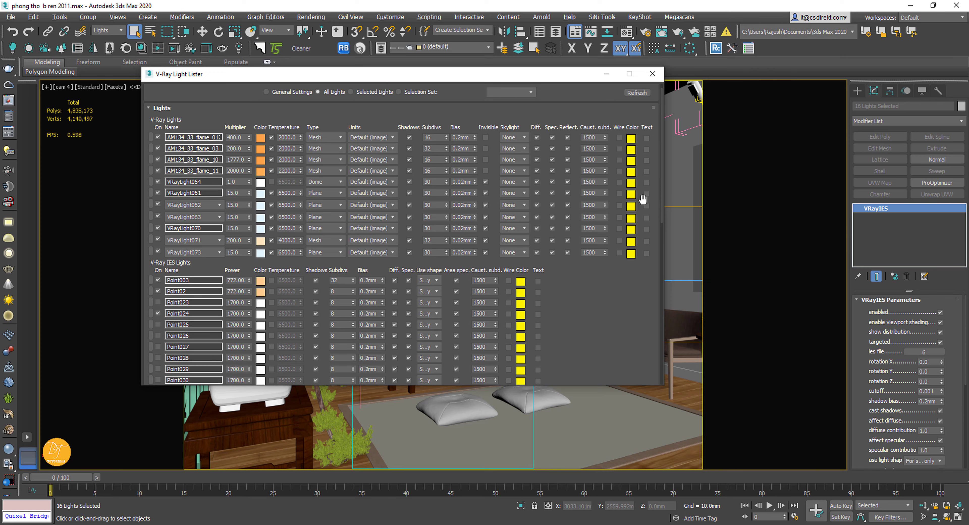
{"action": "left_click_drag", "start_coordinate": [642, 195], "coordinate": [638, 239]}
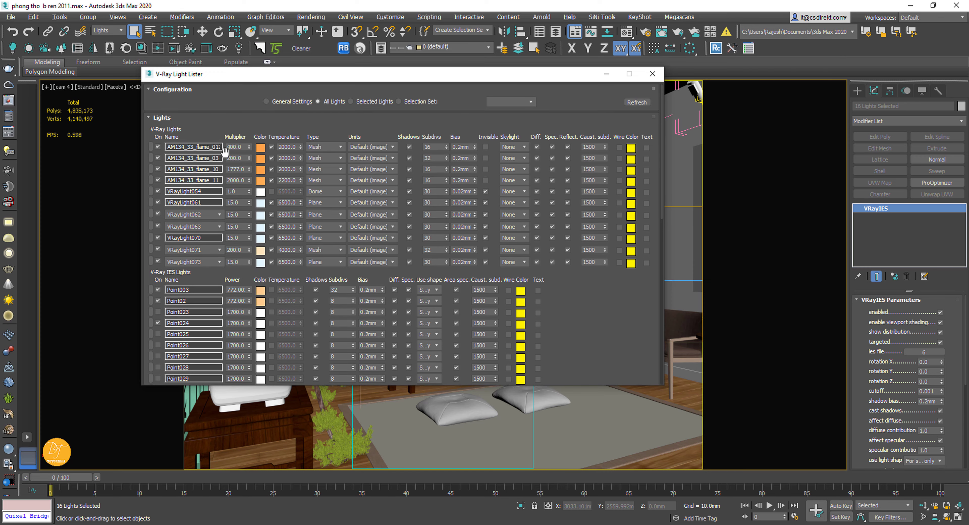
{"action": "left_click", "coordinate": [632, 103]}
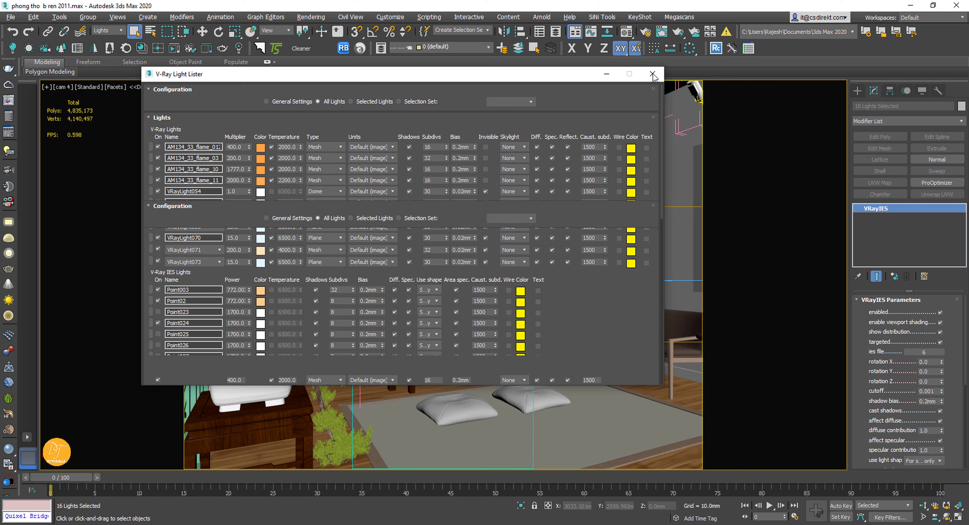
{"action": "left_click", "coordinate": [652, 75]}
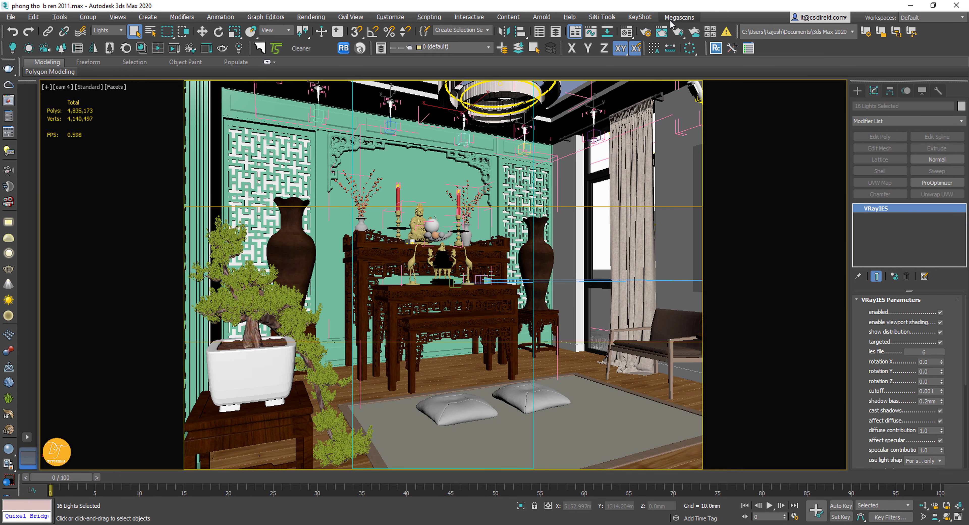
- Start a test render of the cam 4 view with V-Ray Next from Render Setup, then stop it early
{"action": "key", "text": "d"}
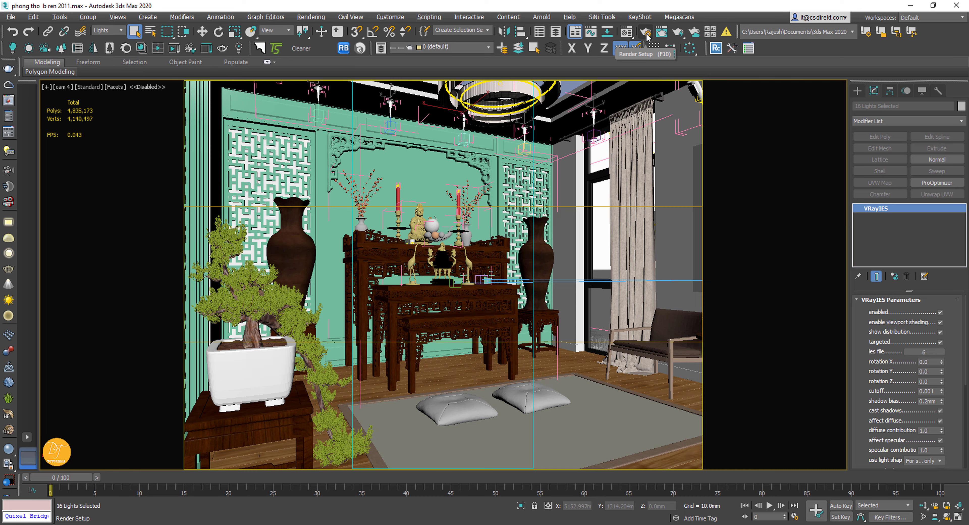
{"action": "left_click", "coordinate": [646, 37]}
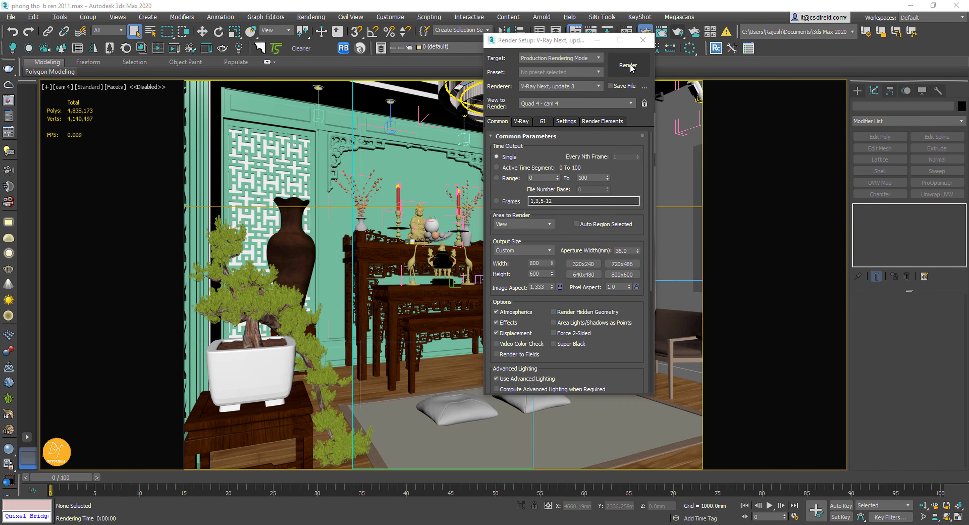
{"action": "left_click", "coordinate": [630, 64]}
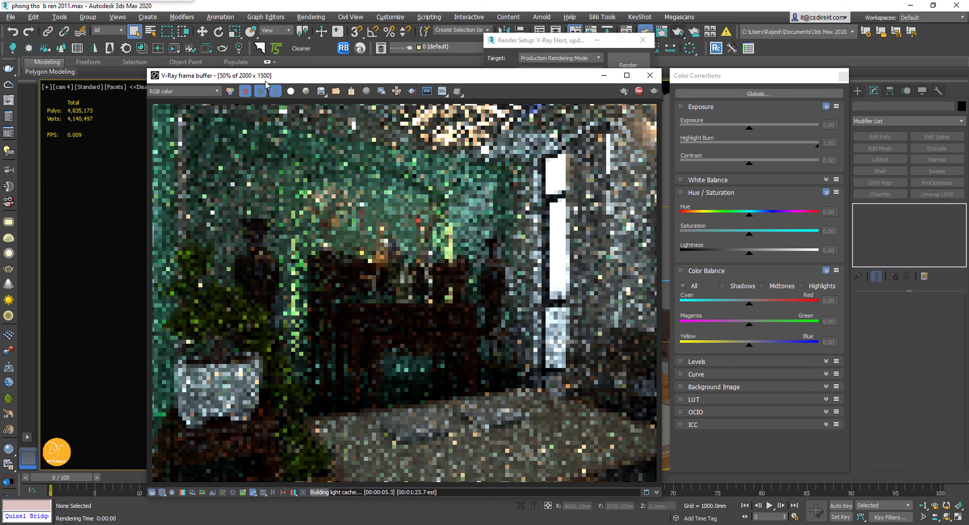
{"action": "left_click", "coordinate": [638, 94]}
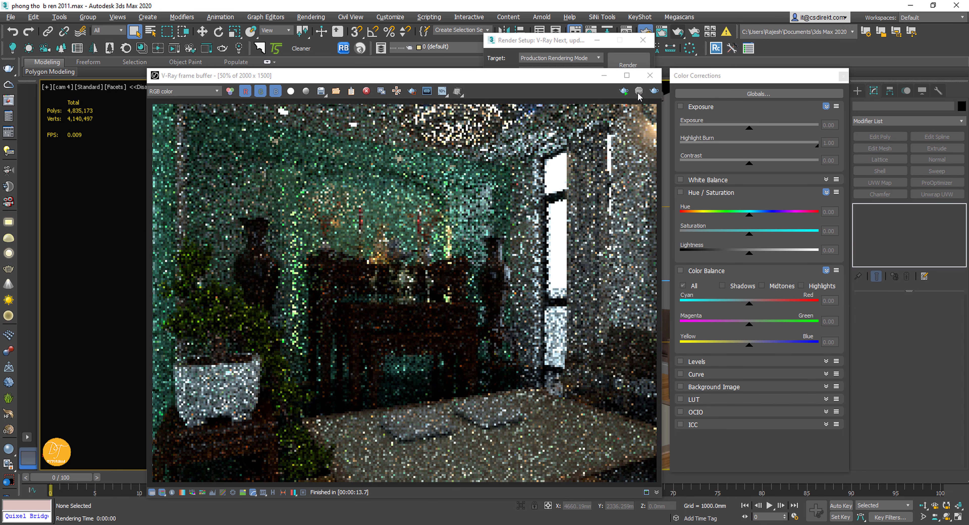
- Set the V-Ray frame buffer to get its resolution from the 3ds Max output size
{"action": "left_click", "coordinate": [579, 43]}
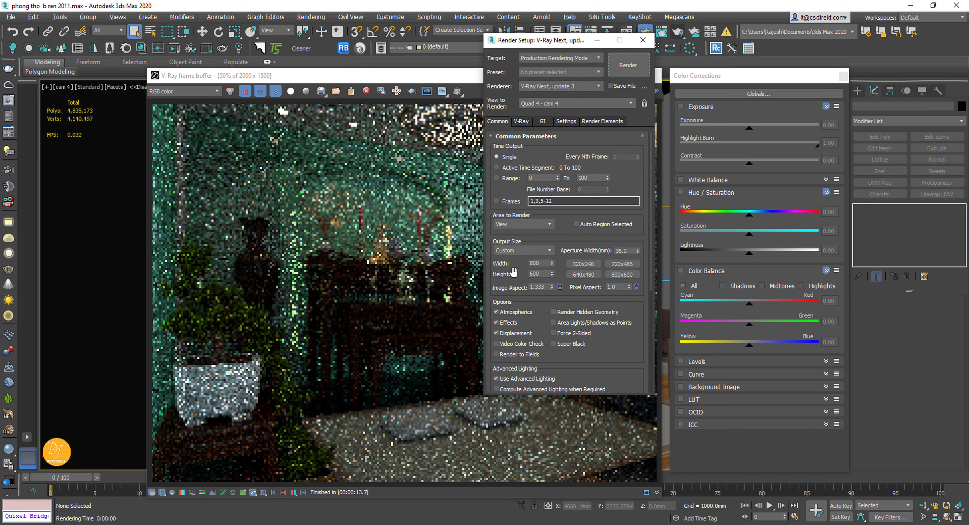
{"action": "left_click", "coordinate": [521, 121]}
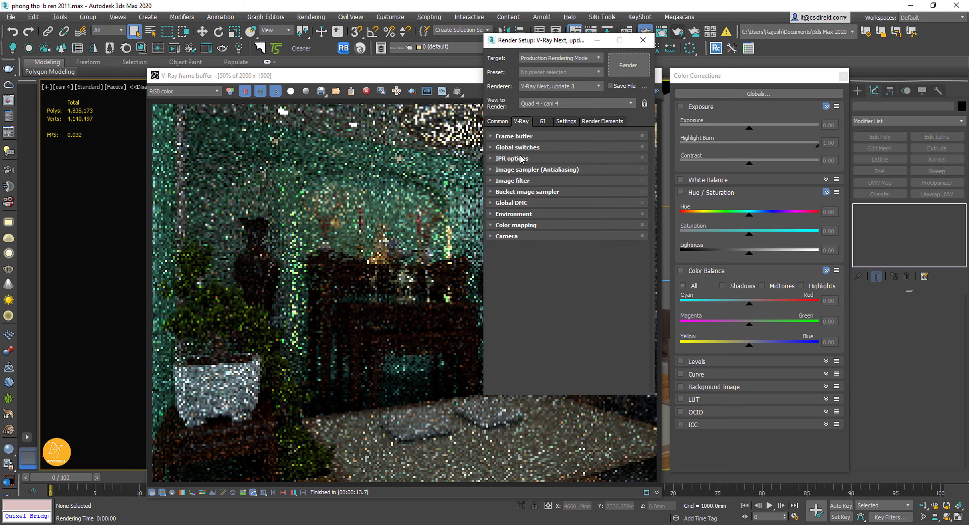
{"action": "left_click", "coordinate": [515, 136]}
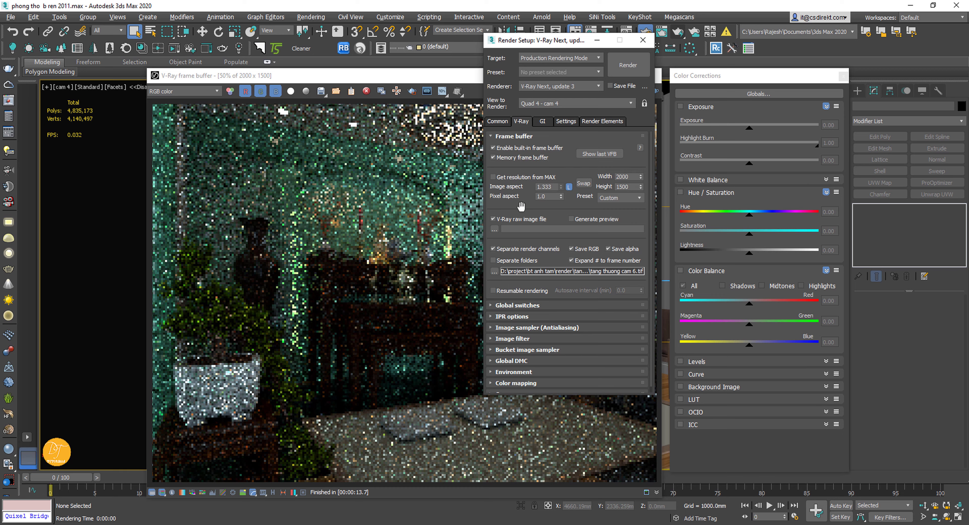
{"action": "left_click", "coordinate": [493, 177]}
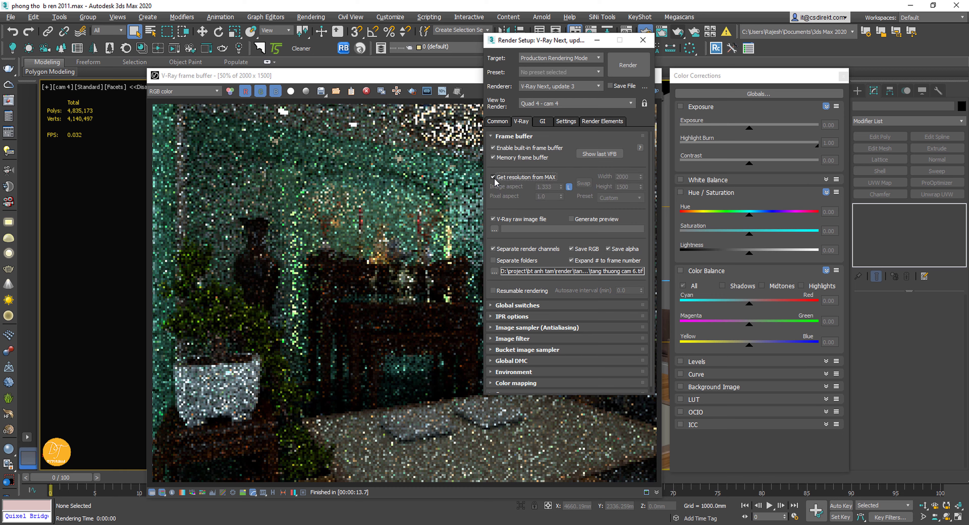
- Check the 800 x 600 output size in the common parameters and render the cam 4 view
{"action": "left_click", "coordinate": [498, 121]}
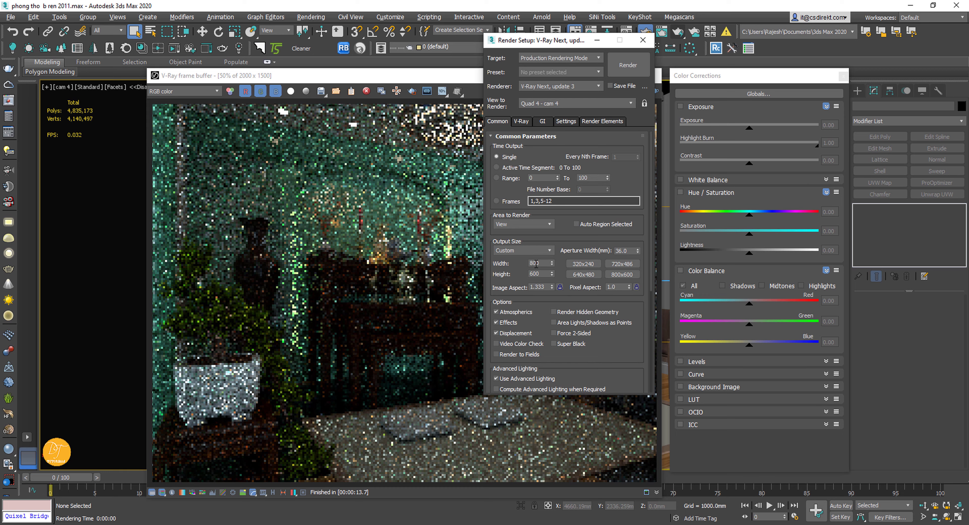
{"action": "left_click", "coordinate": [603, 121]}
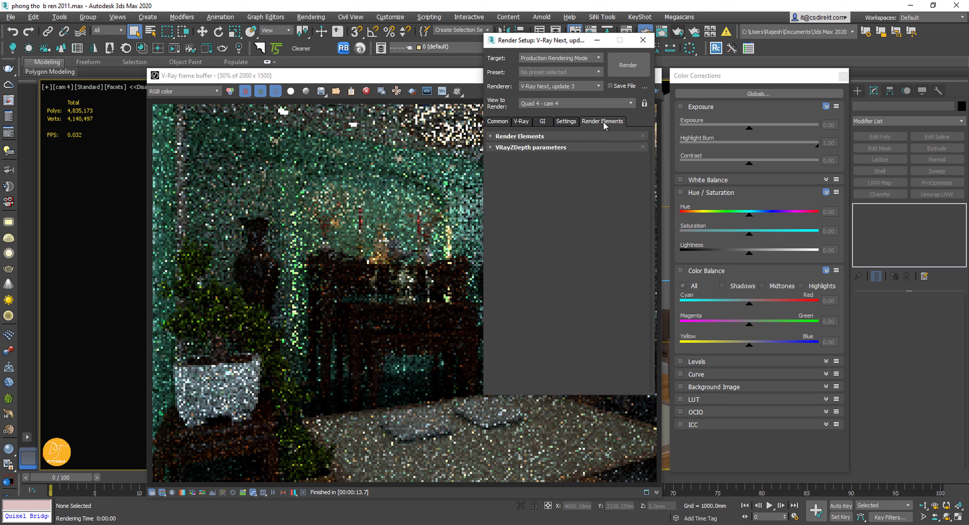
{"action": "left_click", "coordinate": [498, 122]}
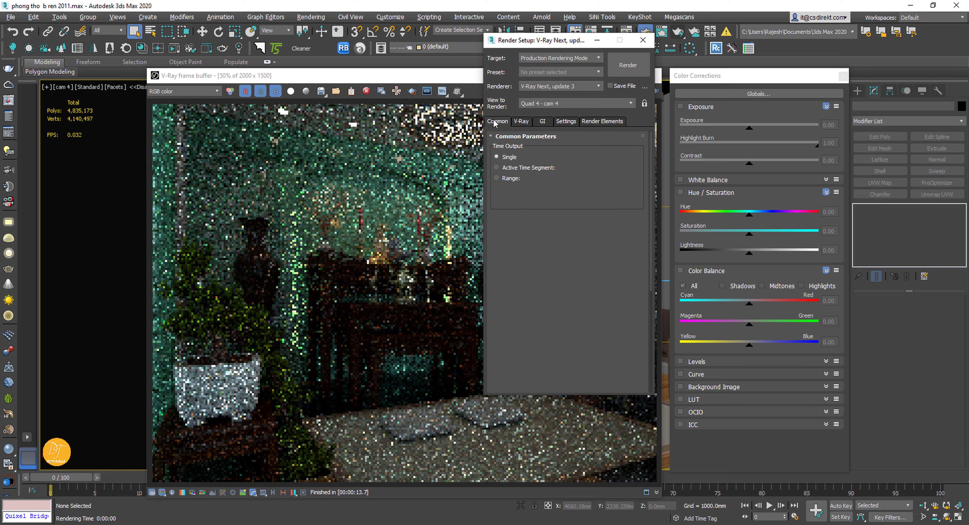
{"action": "left_click", "coordinate": [631, 67]}
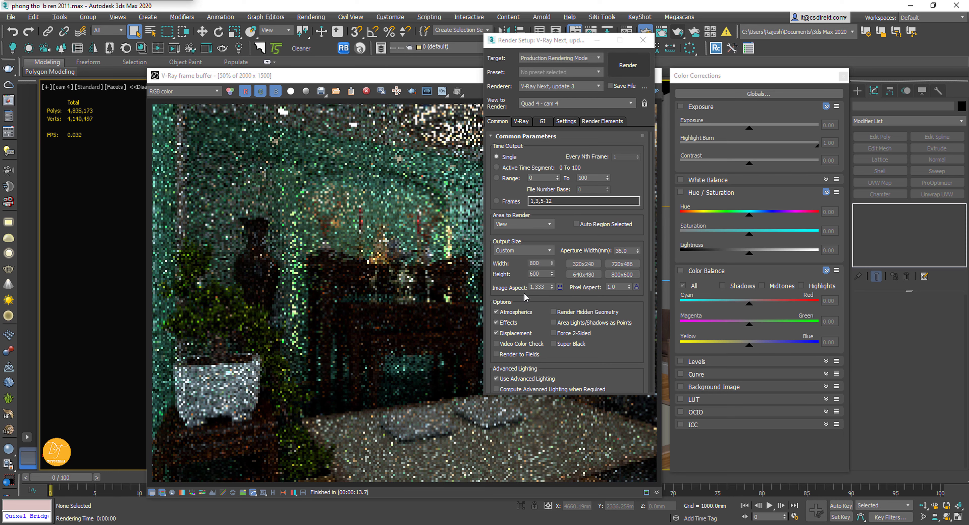
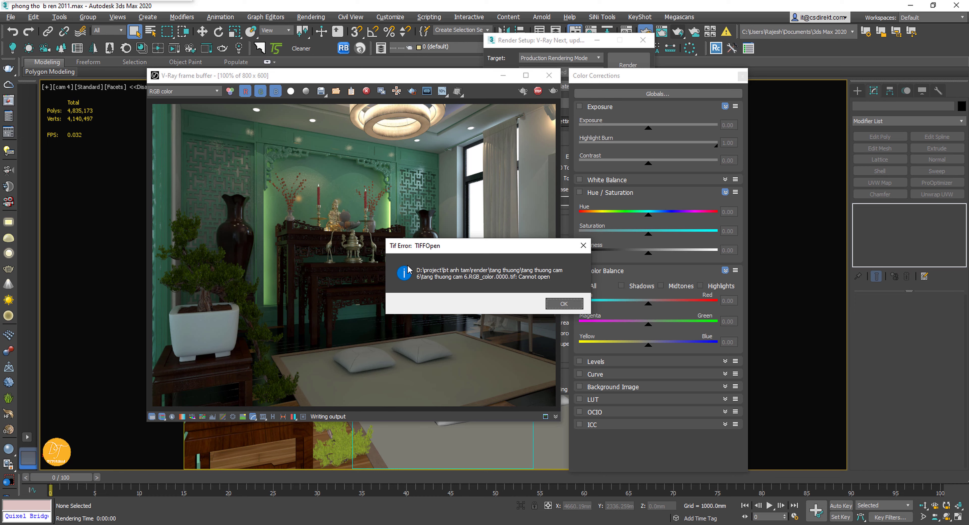
- Dismiss all the TIF output errors, cancelling each attempt to save a render channel file
{"action": "left_click", "coordinate": [565, 304]}
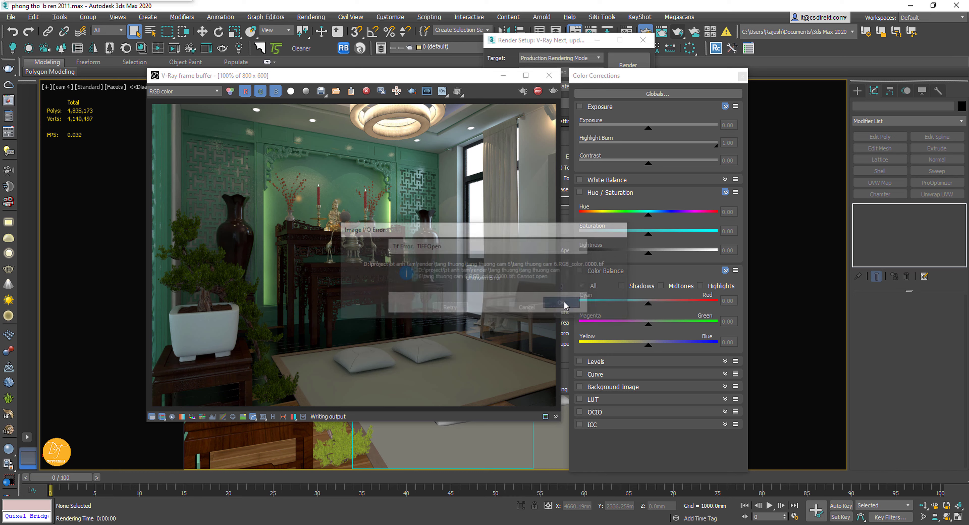
{"action": "left_click", "coordinate": [529, 308]}
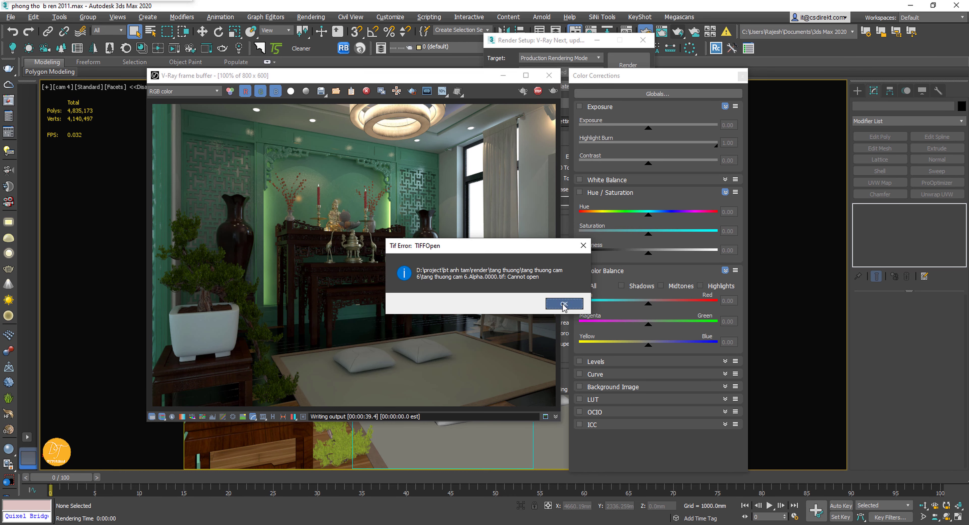
{"action": "left_click", "coordinate": [564, 305]}
{"action": "left_click", "coordinate": [528, 308]}
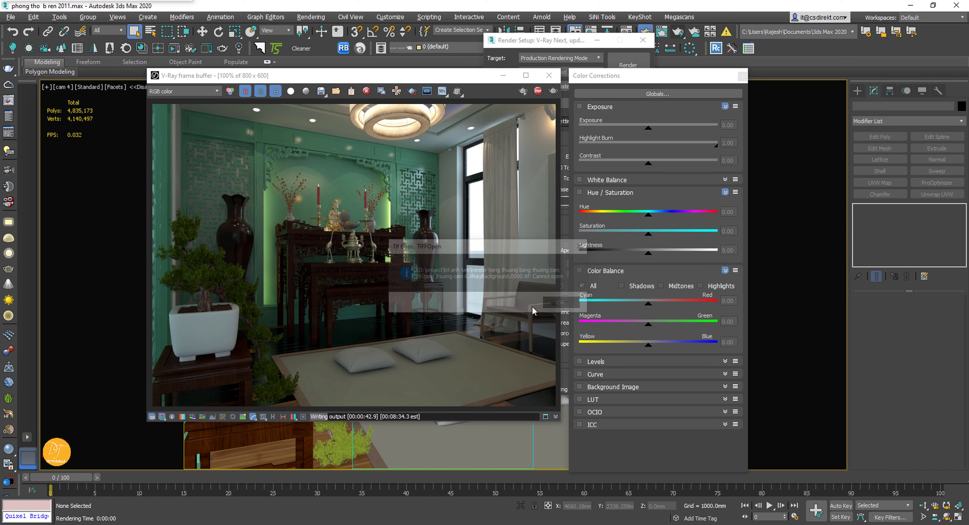
{"action": "left_click", "coordinate": [563, 307]}
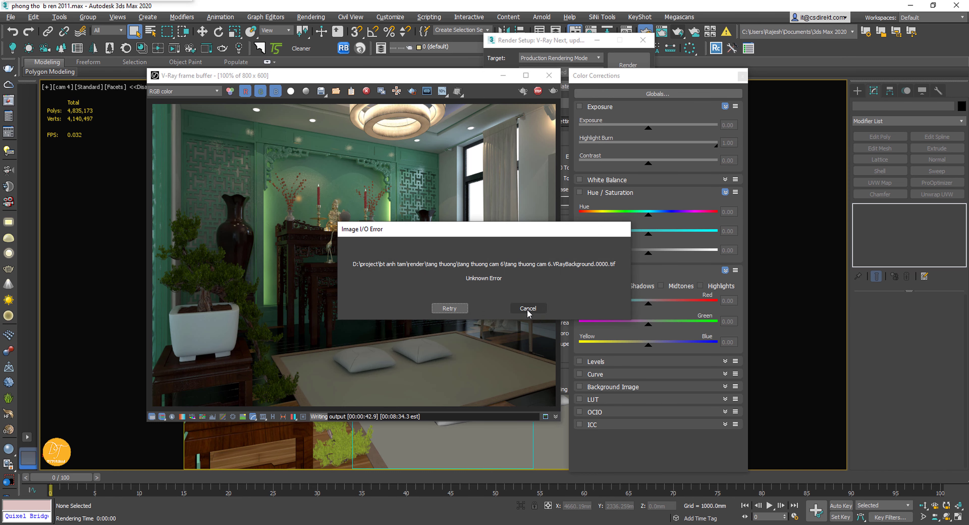
{"action": "left_click", "coordinate": [527, 307]}
{"action": "left_click", "coordinate": [564, 303]}
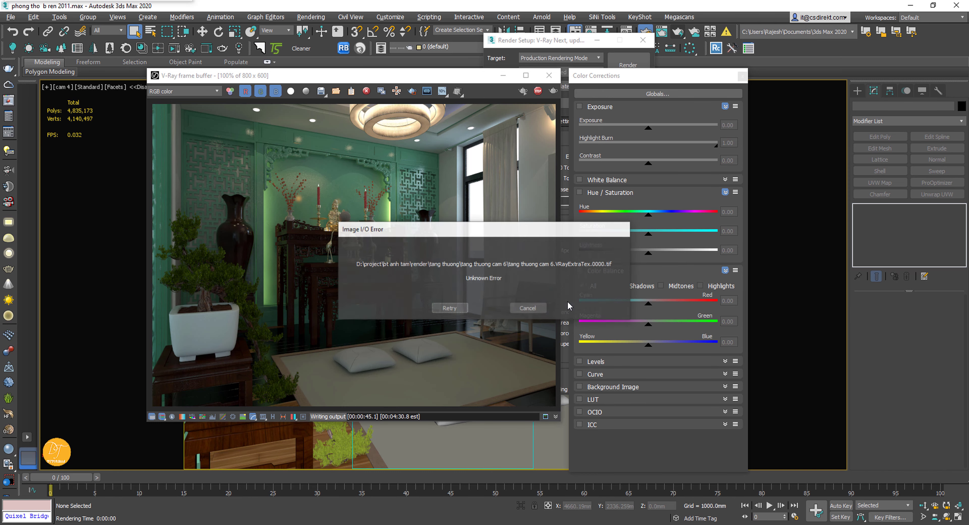
{"action": "left_click", "coordinate": [527, 309]}
{"action": "left_click", "coordinate": [573, 303]}
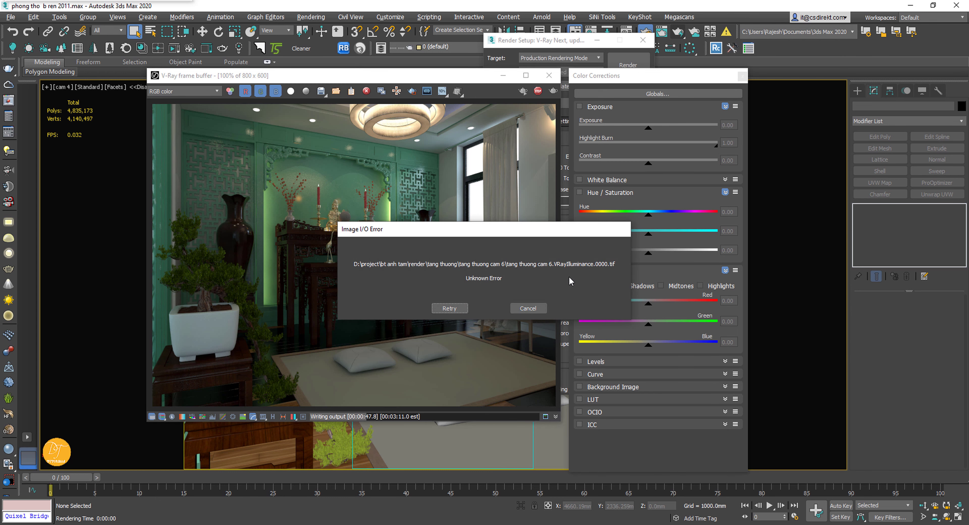
{"action": "left_click", "coordinate": [528, 308]}
{"action": "left_click", "coordinate": [566, 304]}
{"action": "left_click", "coordinate": [528, 308]}
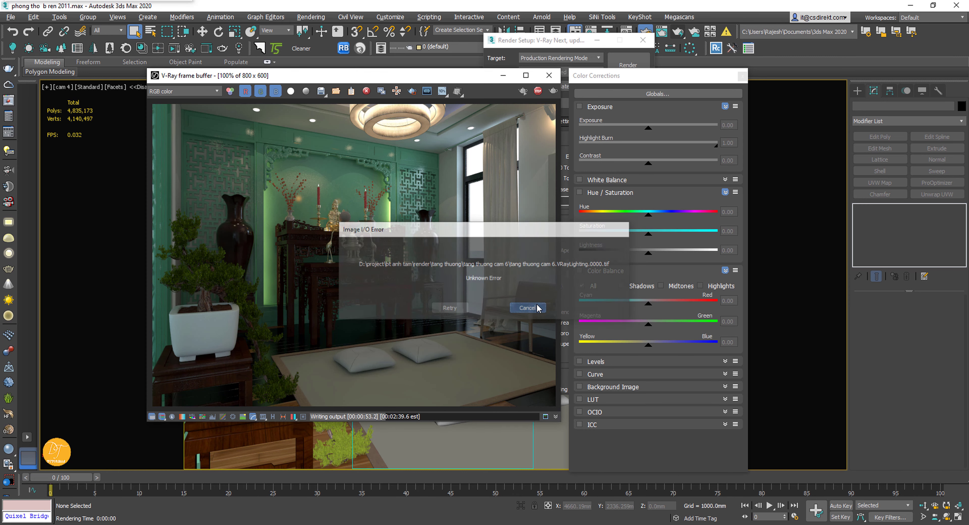
{"action": "left_click", "coordinate": [566, 303]}
{"action": "left_click", "coordinate": [538, 311]}
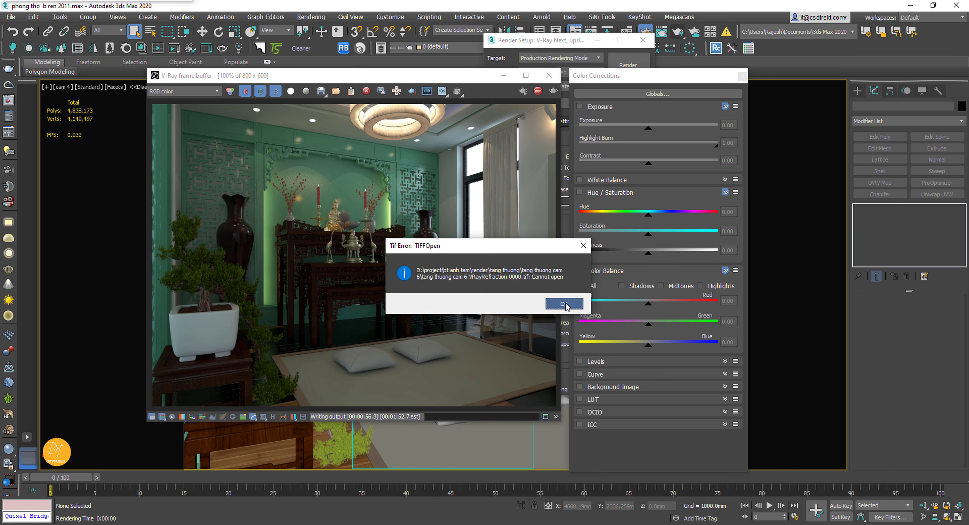
{"action": "left_click", "coordinate": [566, 304]}
{"action": "left_click", "coordinate": [527, 307]}
{"action": "left_click", "coordinate": [566, 304]}
{"action": "left_click", "coordinate": [540, 308]}
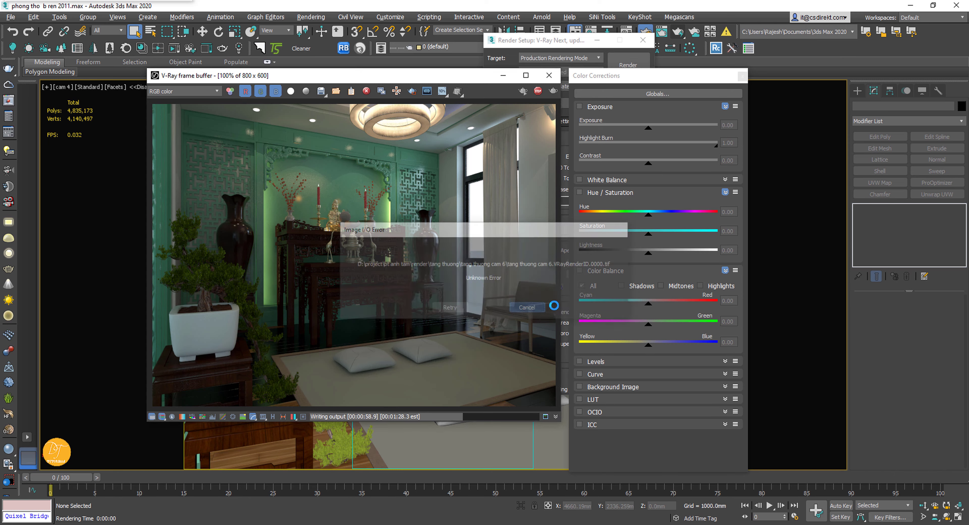
{"action": "left_click", "coordinate": [564, 303]}
{"action": "left_click", "coordinate": [528, 308]}
{"action": "left_click", "coordinate": [560, 304]}
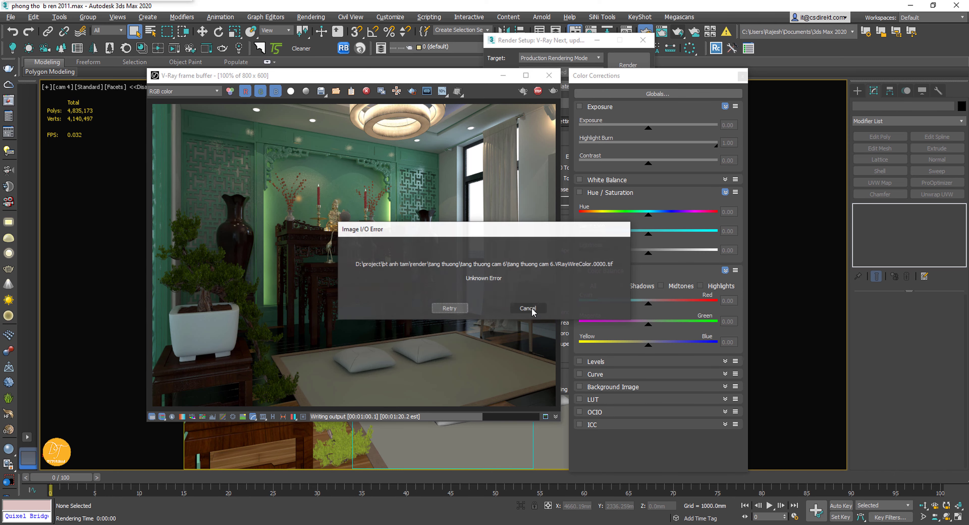
{"action": "left_click", "coordinate": [527, 308]}
{"action": "left_click", "coordinate": [560, 304]}
{"action": "left_click", "coordinate": [524, 313]}
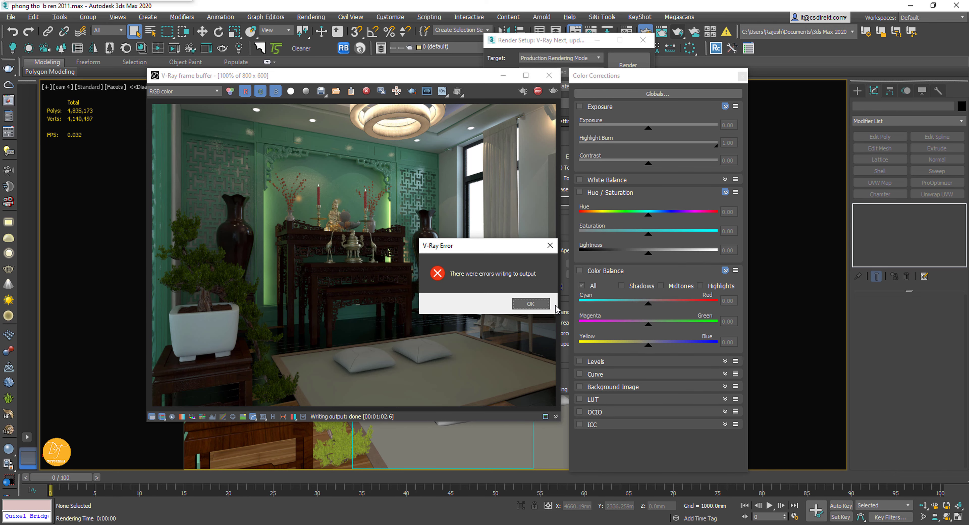
{"action": "left_click", "coordinate": [541, 305]}
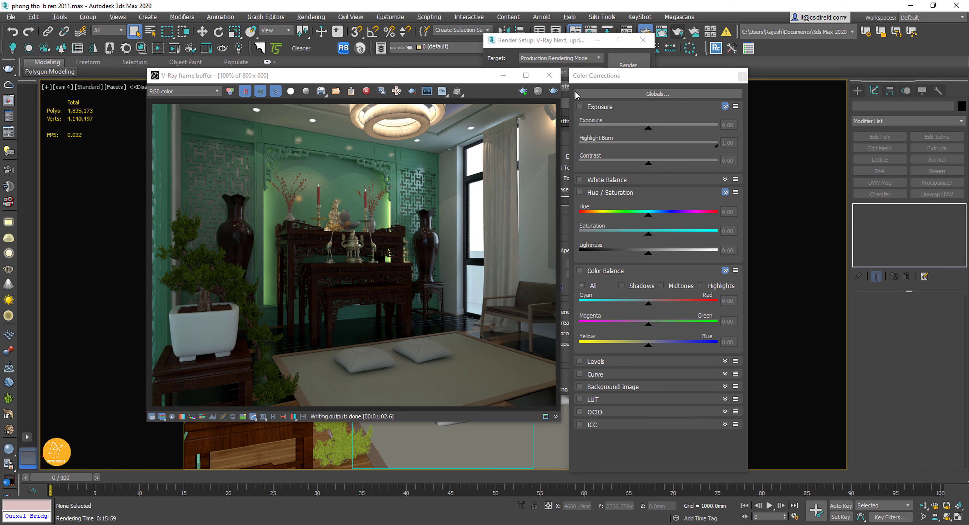
- Move the frame buffer clear of Render Setup and examine the render output file settings and the render elements list
{"action": "left_click_drag", "start_coordinate": [465, 80], "coordinate": [370, 72]}
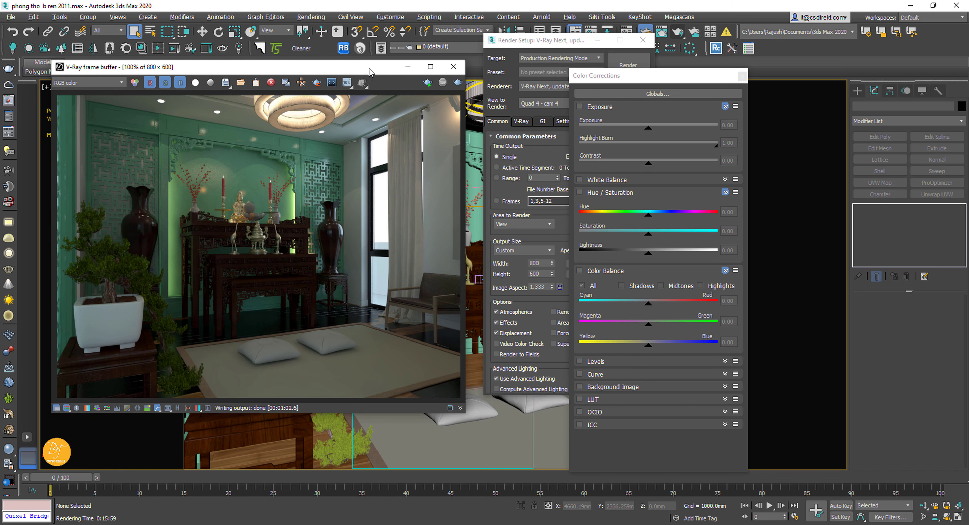
{"action": "left_click", "coordinate": [532, 49]}
{"action": "scroll", "coordinate": [559, 350], "scroll_direction": "down", "scroll_amount": 5}
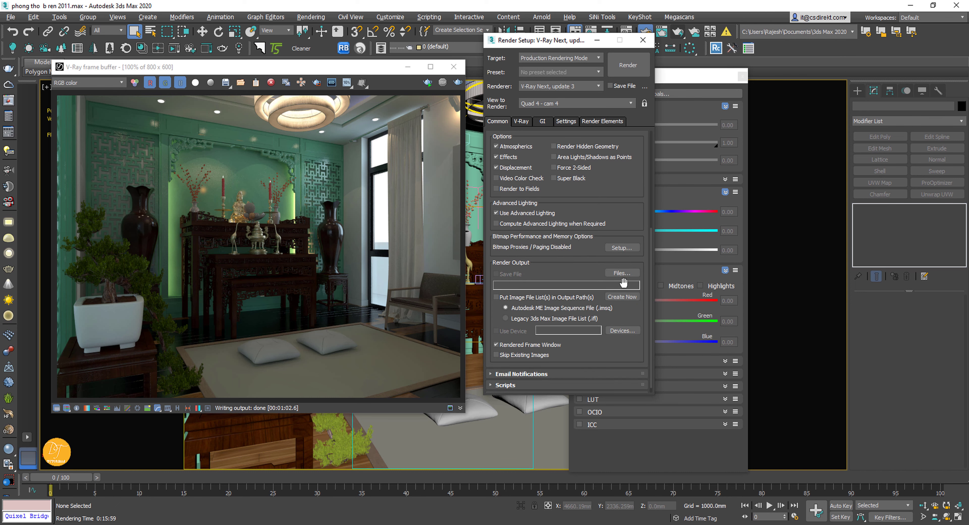
{"action": "left_click", "coordinate": [603, 122]}
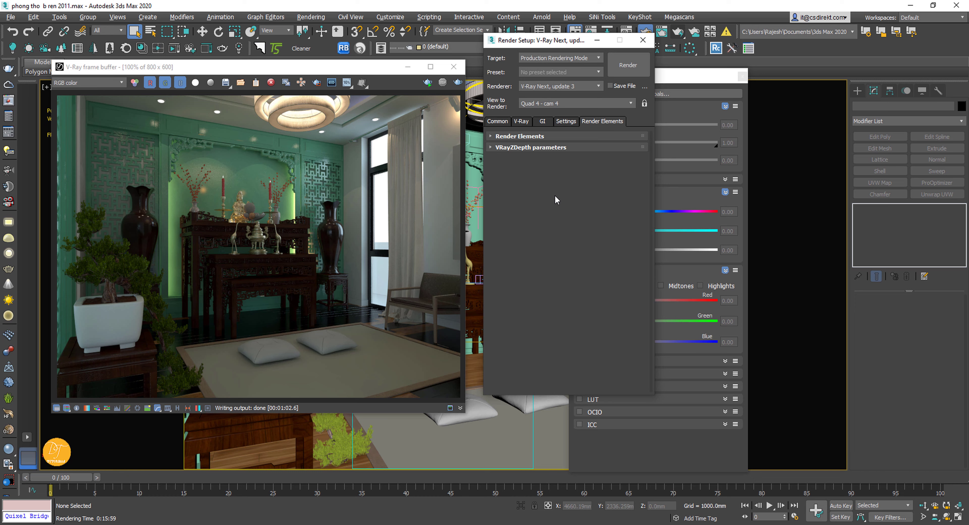
{"action": "left_click", "coordinate": [522, 136]}
{"action": "scroll", "coordinate": [602, 263], "scroll_direction": "up", "scroll_amount": 1}
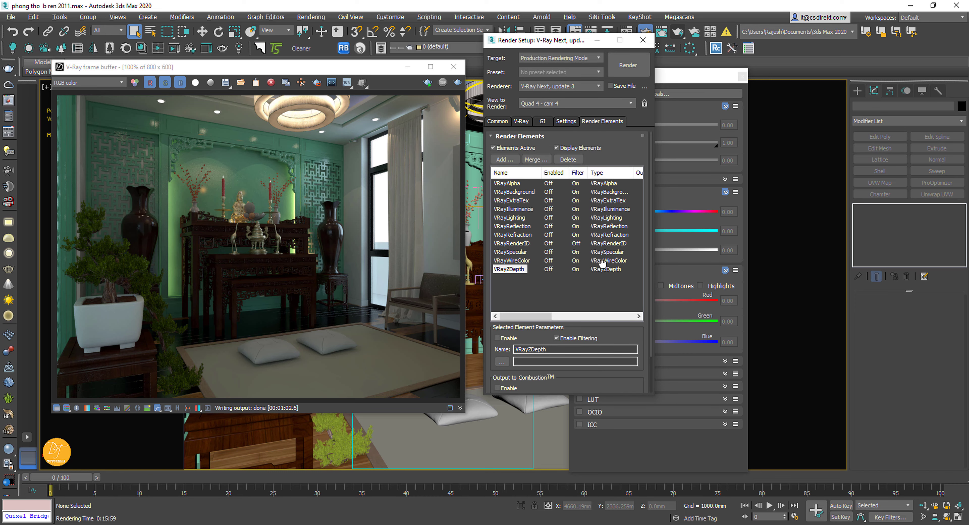
{"action": "scroll", "coordinate": [602, 262], "scroll_direction": "down", "scroll_amount": 3}
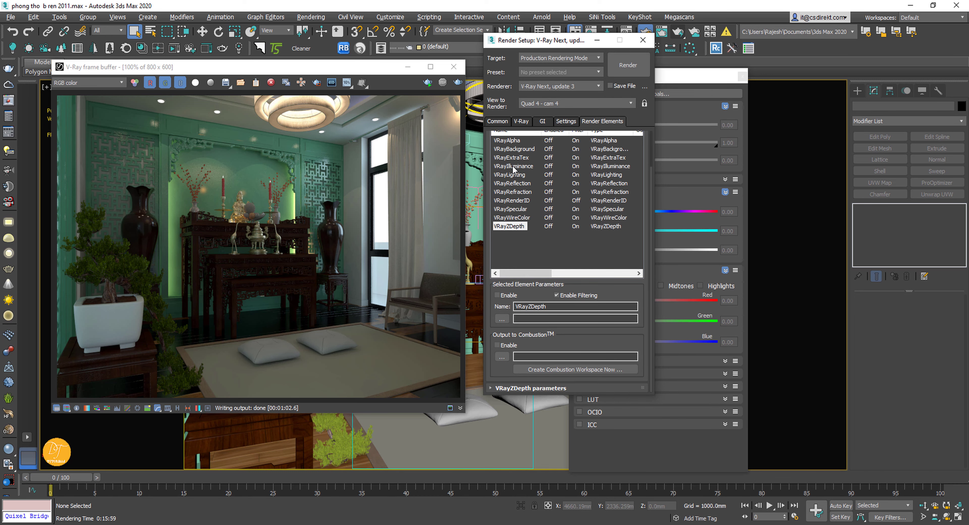
{"action": "left_click", "coordinate": [512, 143]}
{"action": "scroll", "coordinate": [590, 342], "scroll_direction": "down", "scroll_amount": 1}
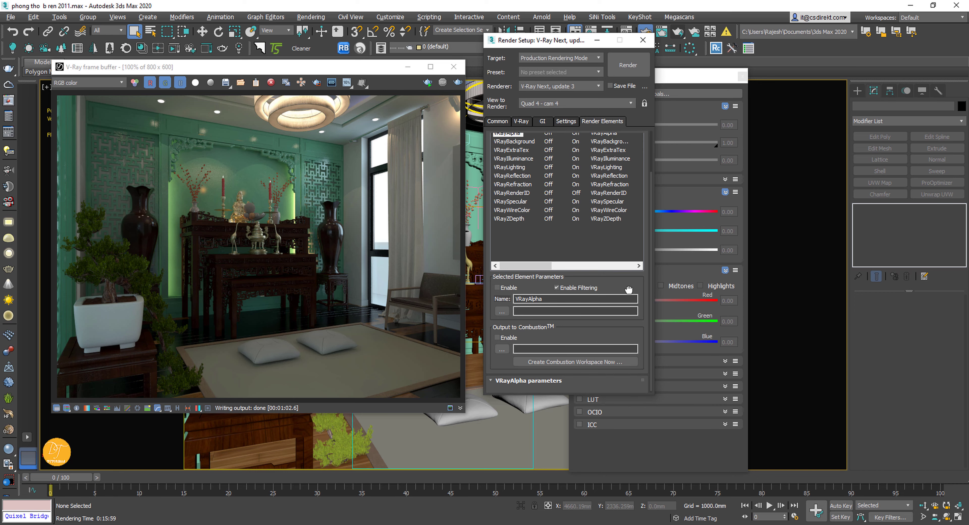
{"action": "scroll", "coordinate": [586, 266], "scroll_direction": "up", "scroll_amount": 1}
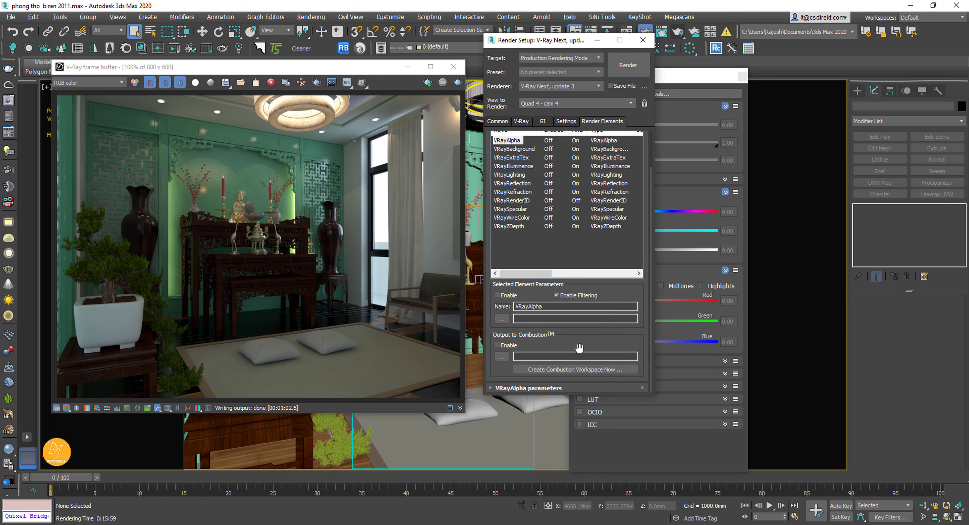
{"action": "scroll", "coordinate": [586, 265], "scroll_direction": "up", "scroll_amount": 4}
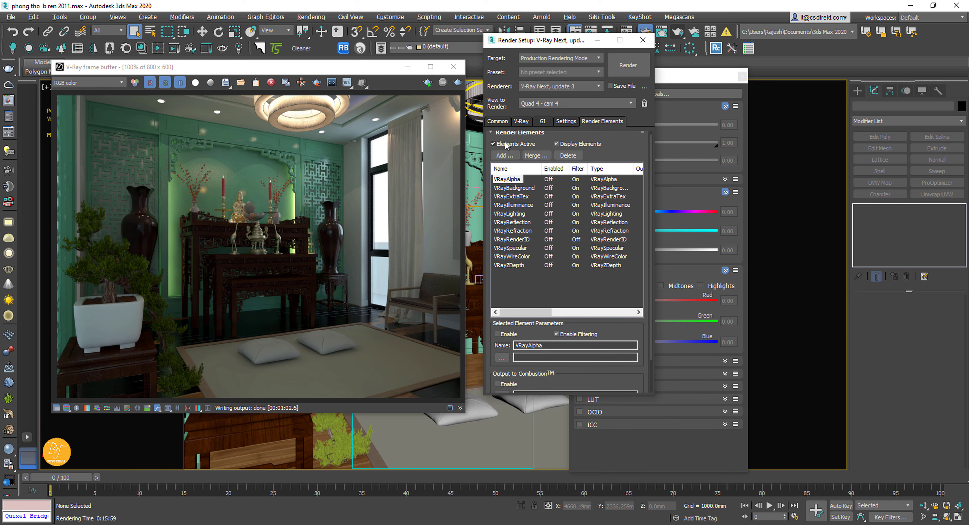
- Turn off Separate render channels and V-Ray raw image file in the frame buffer settings, then return to the common parameters
{"action": "left_click", "coordinate": [522, 126]}
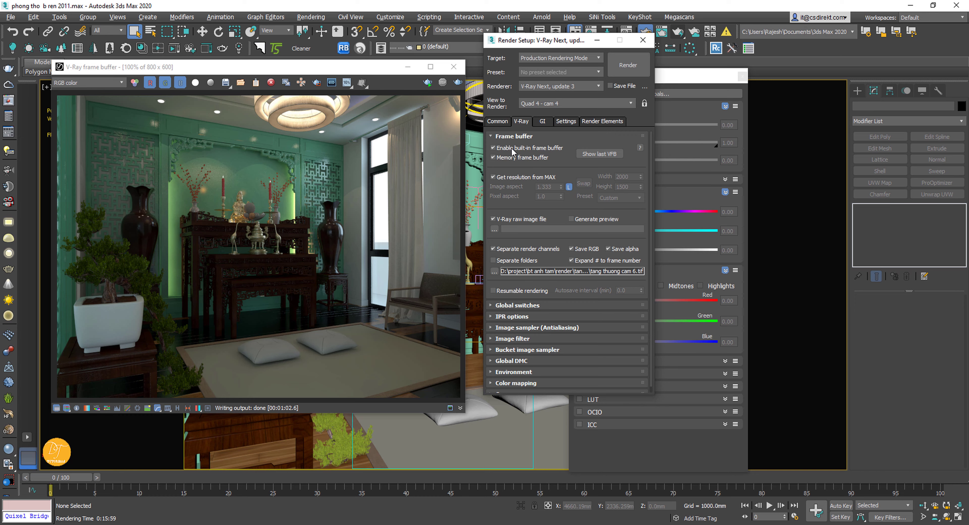
{"action": "left_click", "coordinate": [505, 137]}
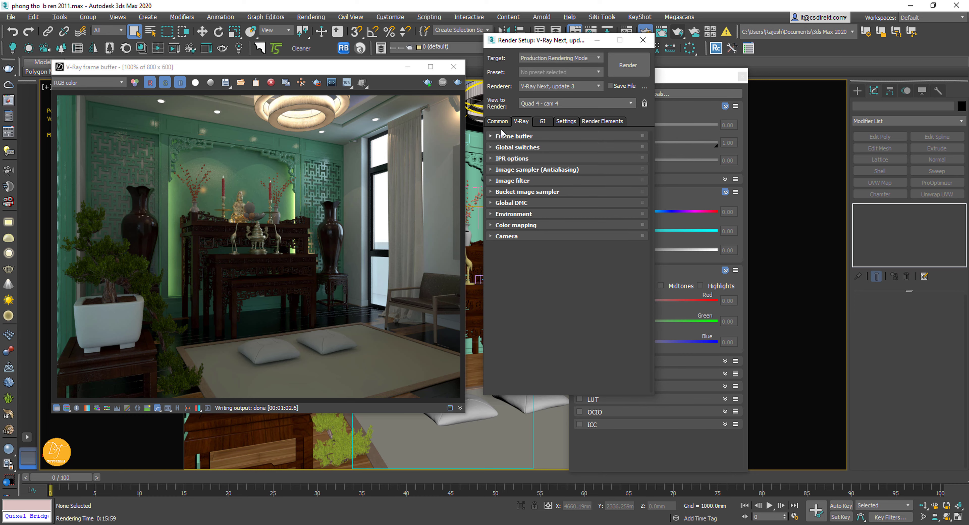
{"action": "left_click", "coordinate": [512, 136]}
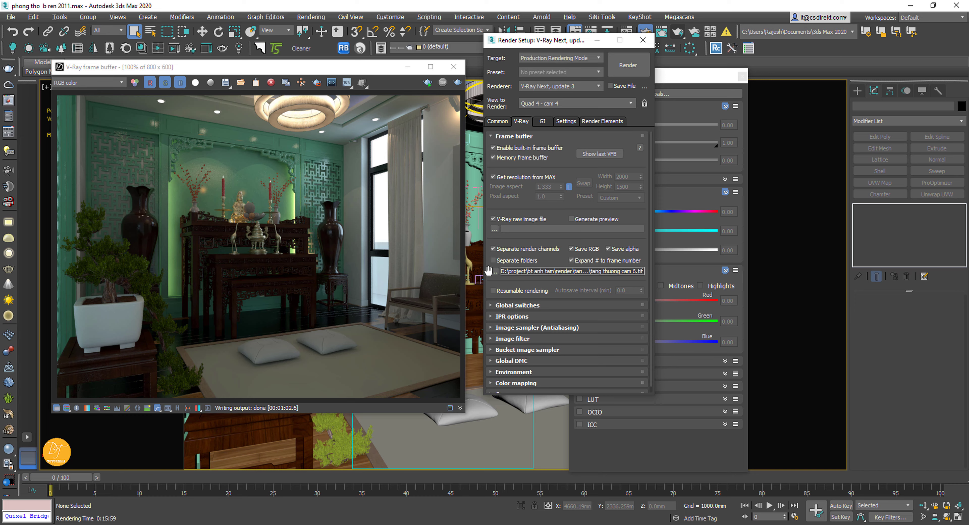
{"action": "left_click", "coordinate": [493, 248]}
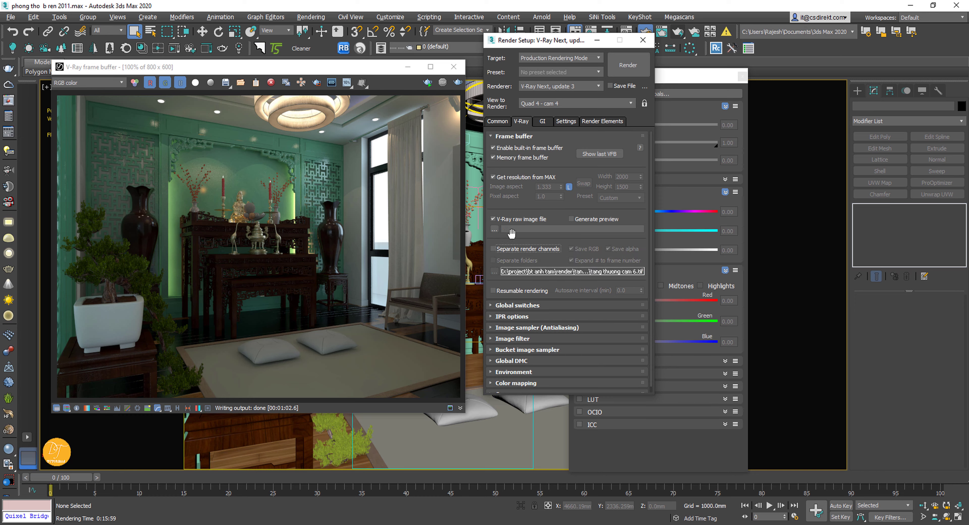
{"action": "left_click", "coordinate": [493, 220]}
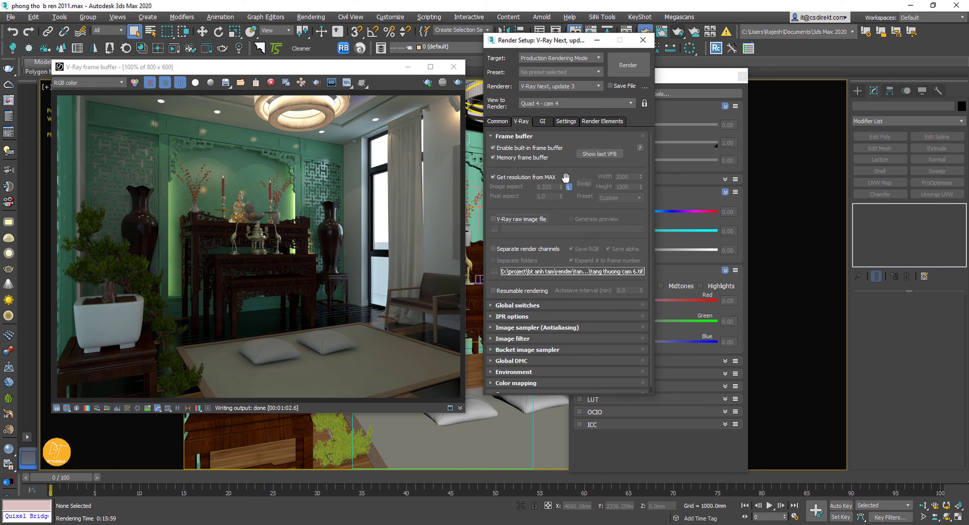
{"action": "left_click", "coordinate": [496, 126]}
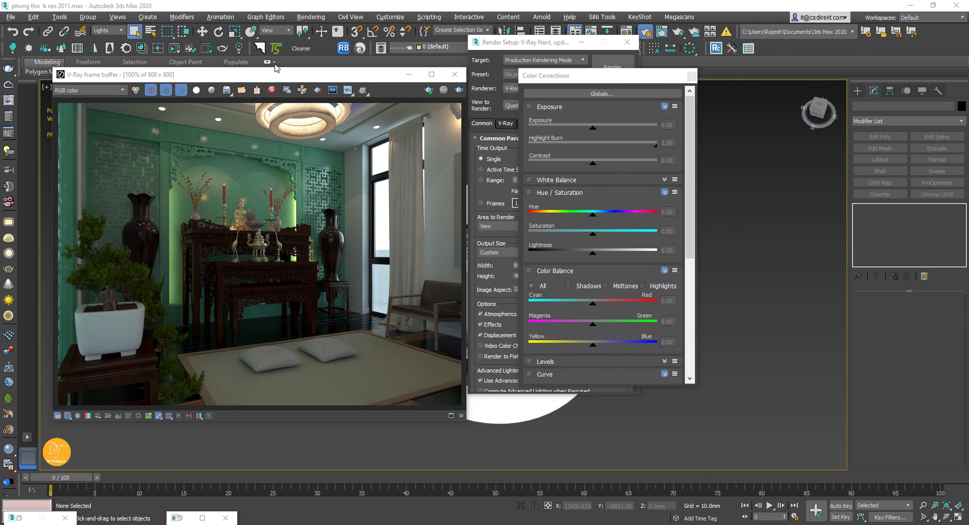
- Start saving the rendered image from the frame buffer and browse to the Render folder inside Downloaded File
{"action": "left_click", "coordinate": [559, 77]}
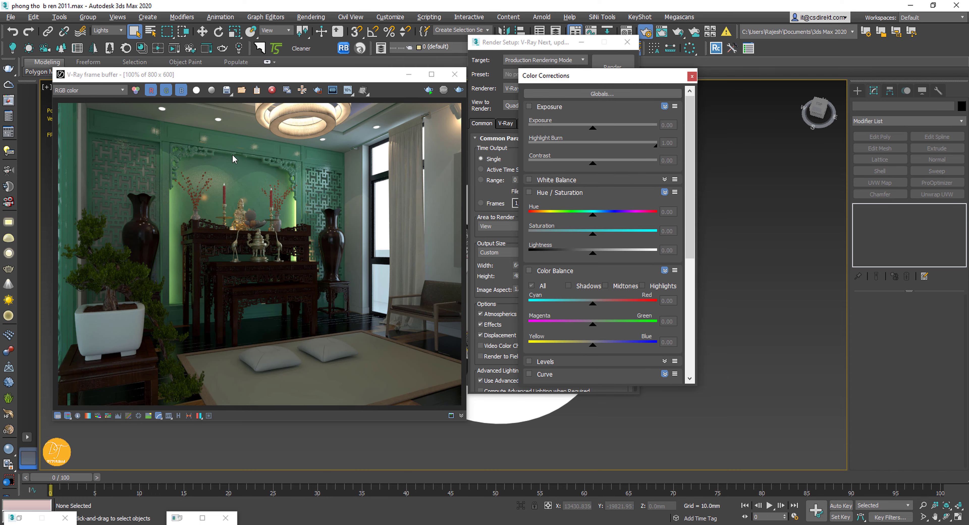
{"action": "left_click", "coordinate": [227, 91]}
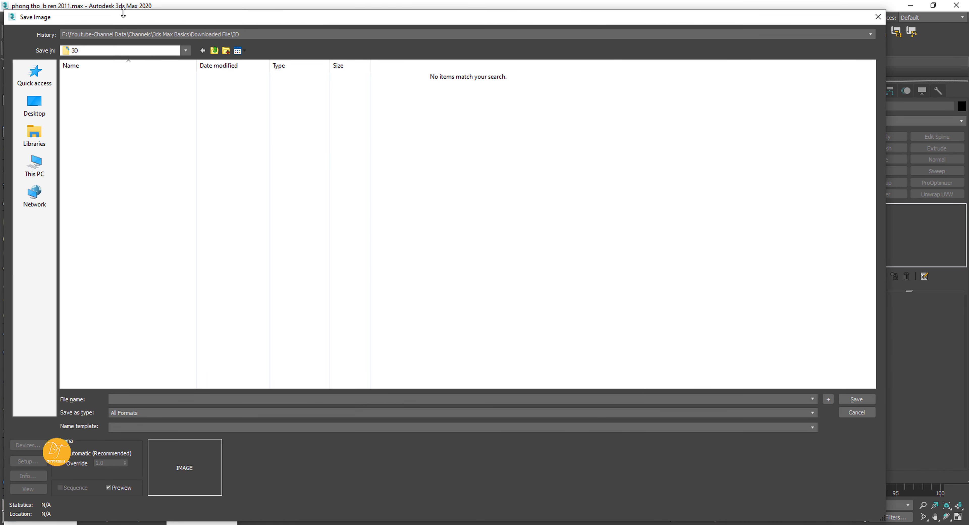
{"action": "left_click", "coordinate": [212, 52]}
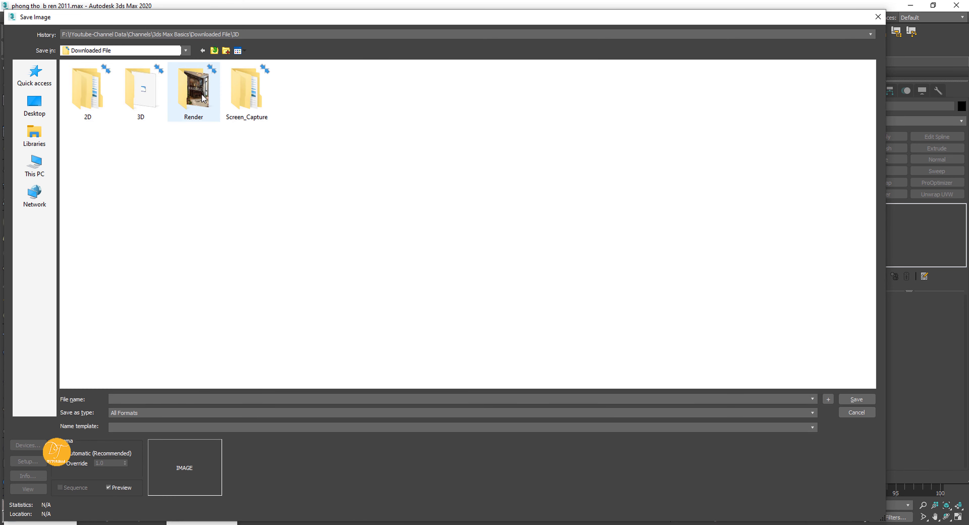
{"action": "double_click", "coordinate": [195, 92]}
{"action": "left_click", "coordinate": [109, 101]}
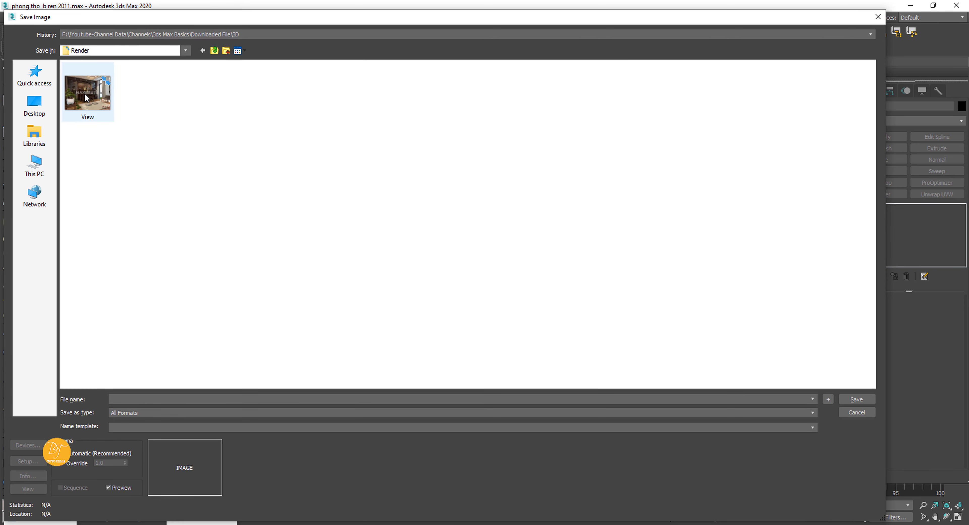
- Save the render as a JPEG named View_Test with a gamma override of 1.0 and quality 100
{"action": "left_click", "coordinate": [74, 466]}
{"action": "left_click", "coordinate": [124, 413]}
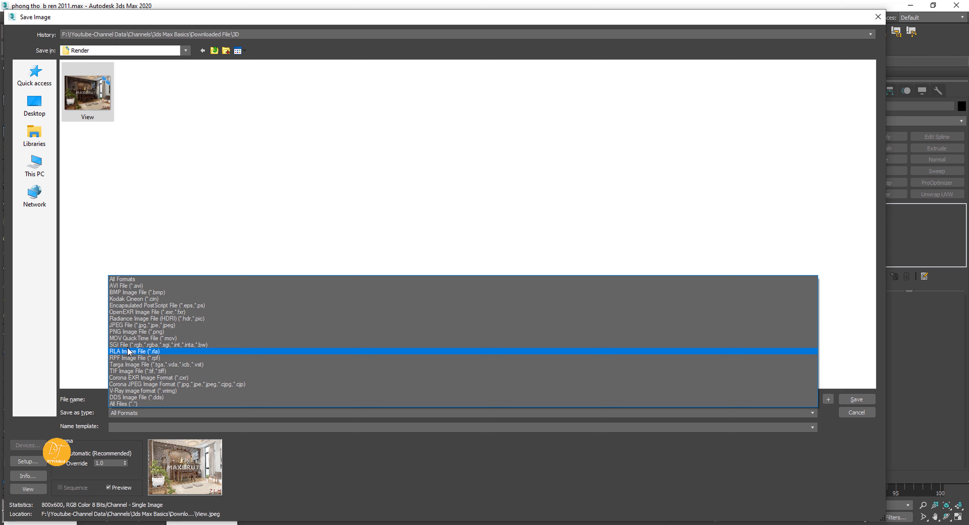
{"action": "left_click", "coordinate": [124, 326]}
{"action": "left_click", "coordinate": [135, 397]}
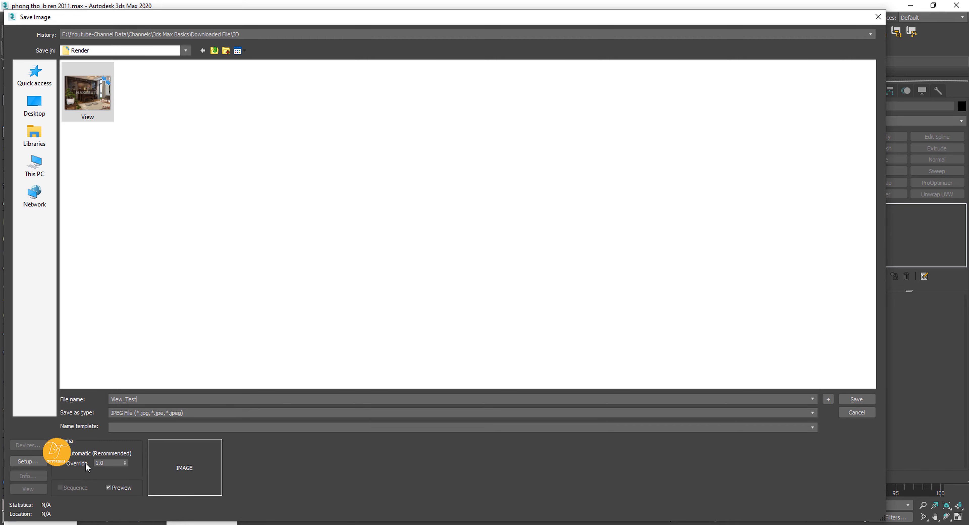
{"action": "left_click", "coordinate": [856, 399]}
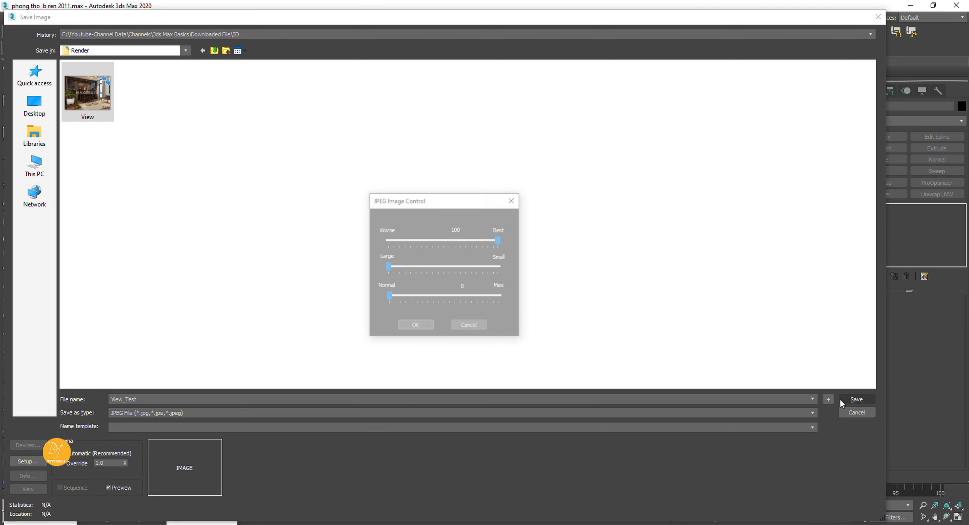
{"action": "left_click", "coordinate": [416, 326]}
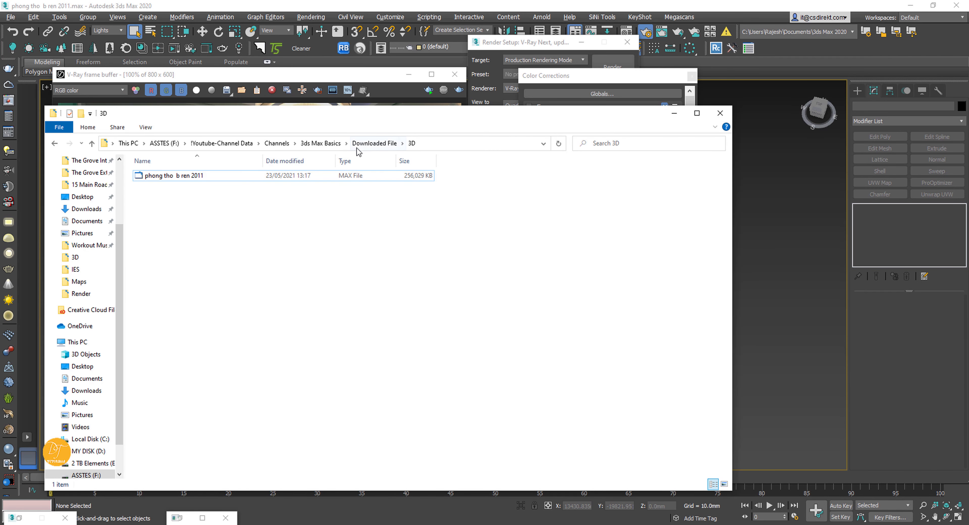
- View the saved View_Test image in the Render folder and compare it with the frame buffer's sRGB display off and on
{"action": "left_click", "coordinate": [375, 144]}
{"action": "double_click", "coordinate": [238, 181]}
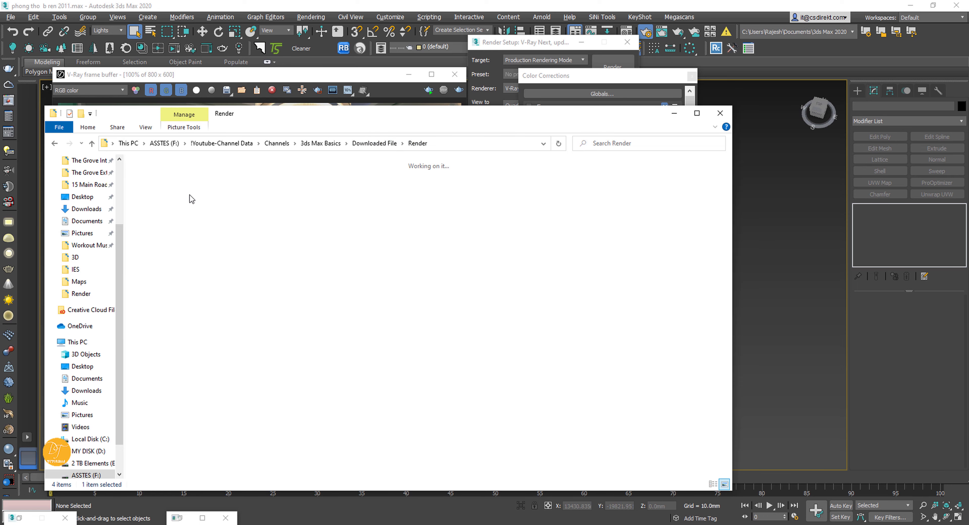
{"action": "left_click", "coordinate": [223, 206]}
{"action": "double_click", "coordinate": [223, 207]}
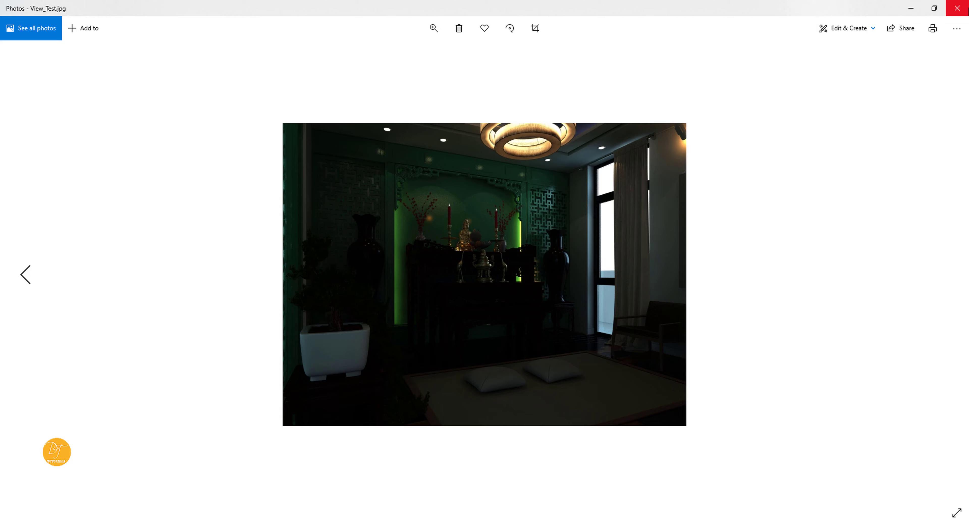
{"action": "left_click", "coordinate": [957, 8]}
{"action": "left_click", "coordinate": [665, 112]}
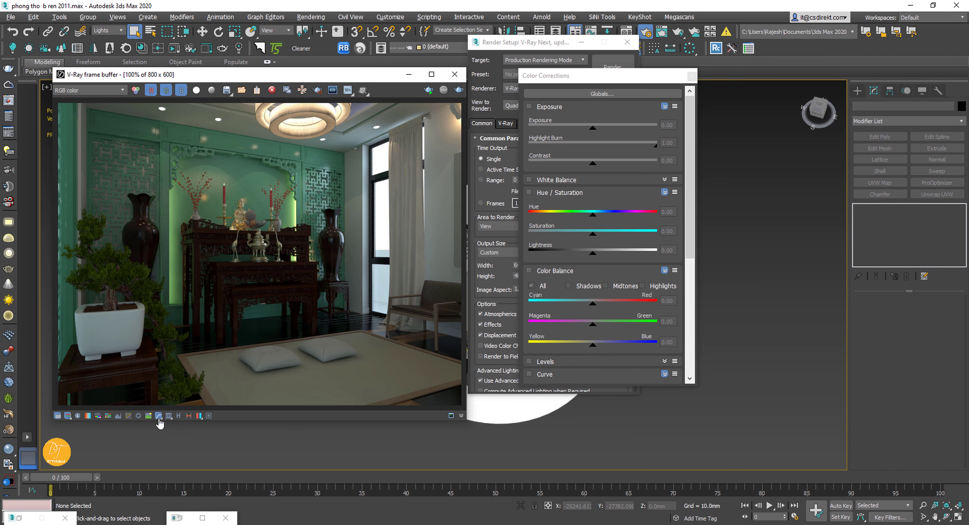
{"action": "left_click", "coordinate": [159, 416]}
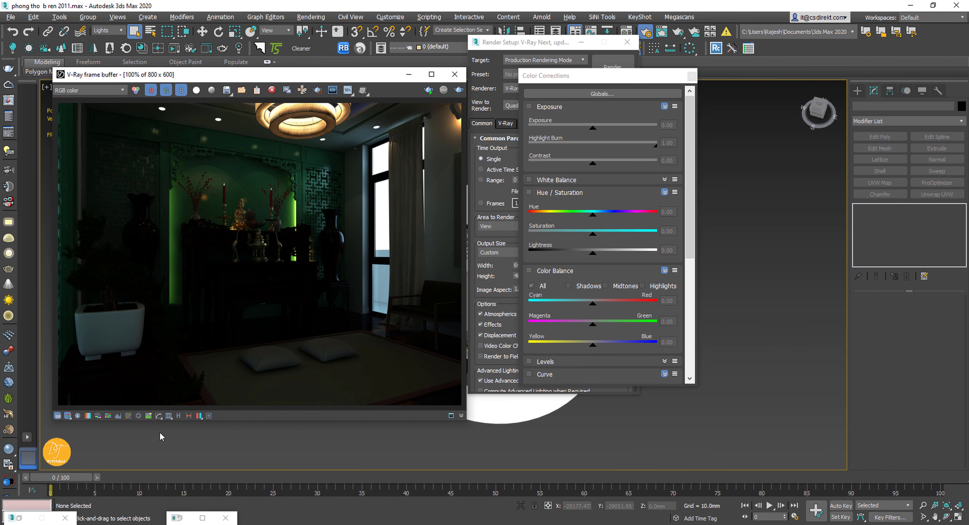
{"action": "left_click", "coordinate": [158, 416]}
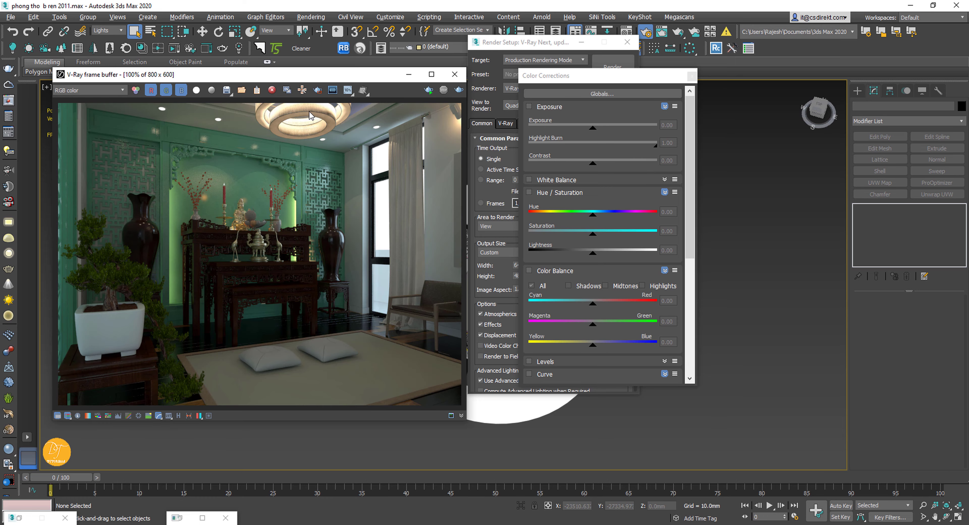
- Save the render as a JPEG named View_Test_00 in the Render folder, using automatic gamma
{"action": "left_click", "coordinate": [227, 90]}
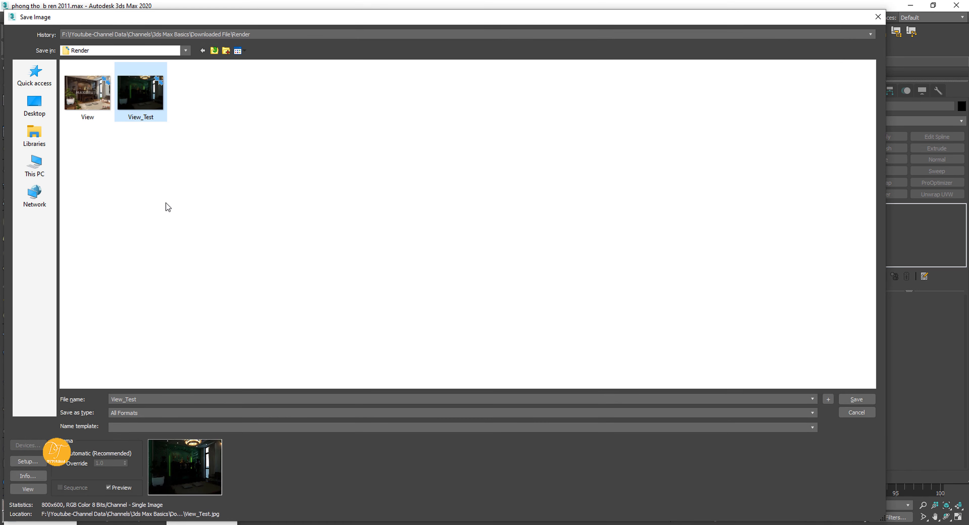
{"action": "double_click", "coordinate": [148, 399]}
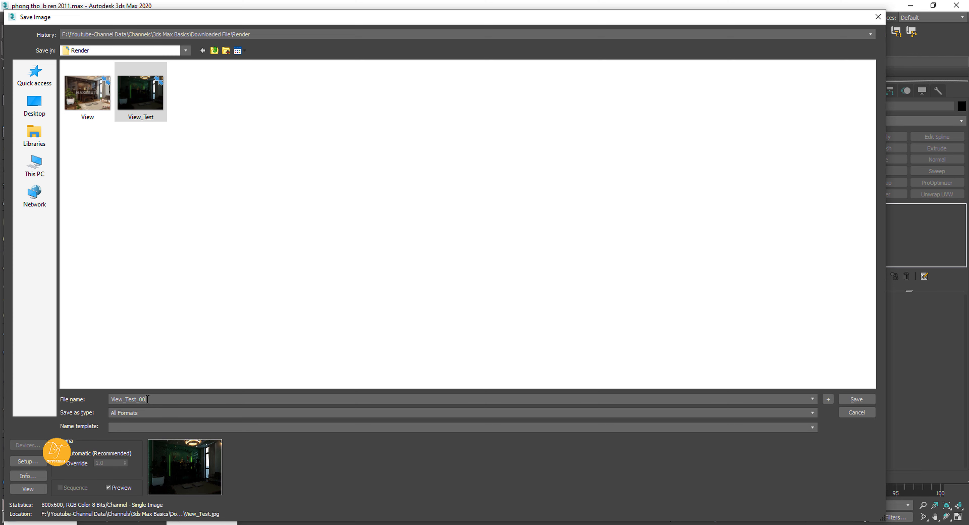
{"action": "left_click", "coordinate": [124, 412]}
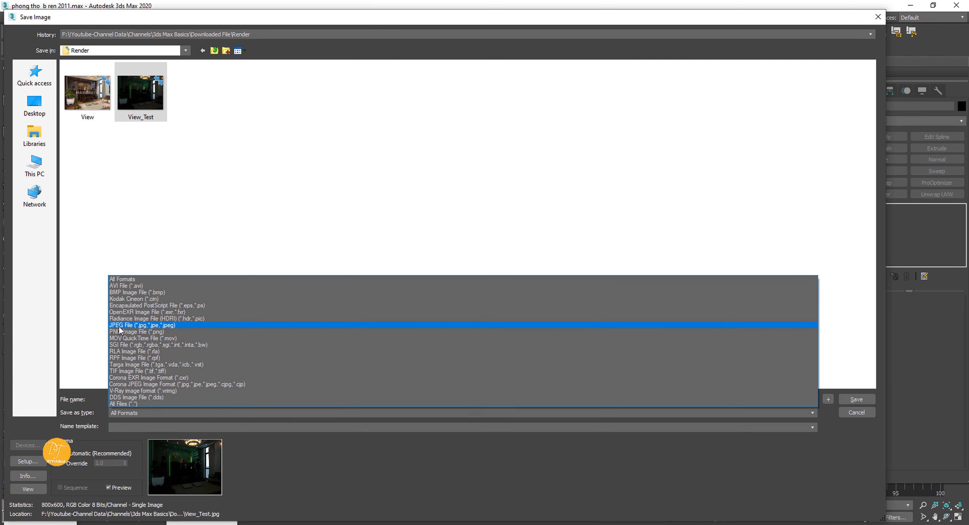
{"action": "left_click", "coordinate": [122, 331]}
{"action": "left_click", "coordinate": [77, 463]}
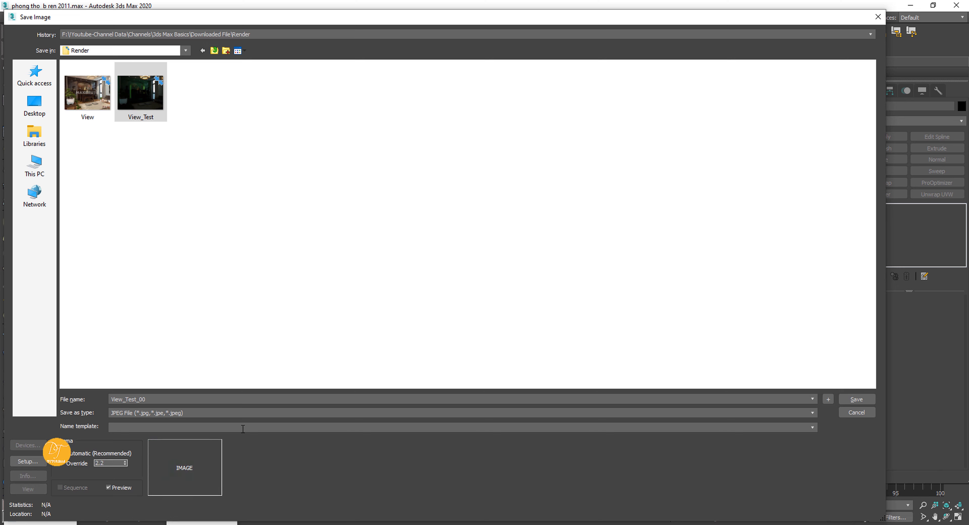
{"action": "left_click", "coordinate": [78, 453]}
{"action": "left_click", "coordinate": [856, 399]}
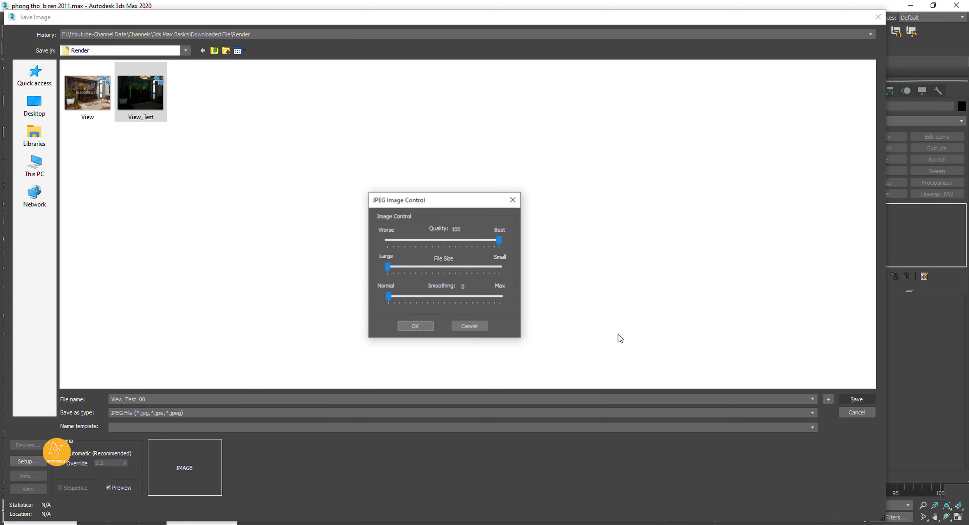
{"action": "left_click", "coordinate": [420, 328]}
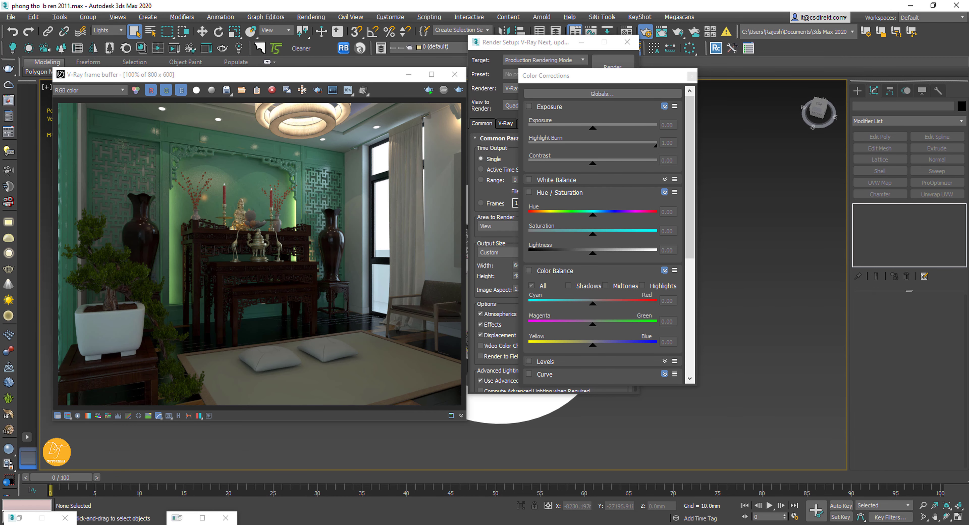
- View the saved View_Test_00 image from the Render folder to check its brightness
{"action": "key", "text": "alt+Tab"}
{"action": "double_click", "coordinate": [213, 196]}
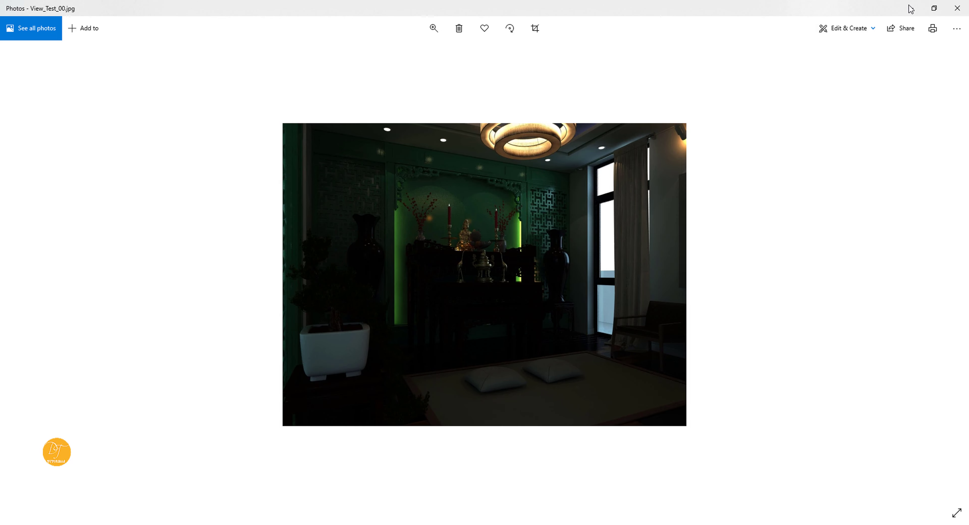
{"action": "left_click", "coordinate": [956, 8]}
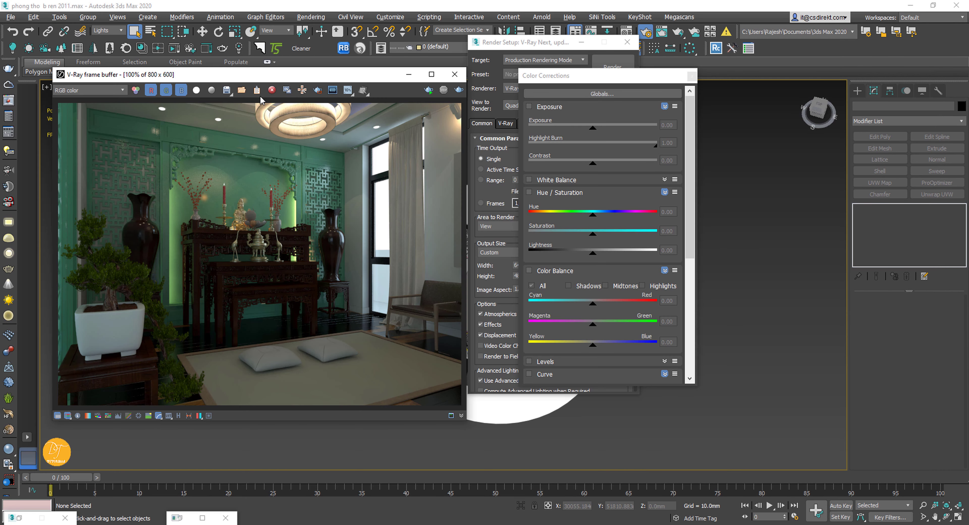
- Save the render again over View_Test_00 with the gamma override set to 2.2
{"action": "left_click", "coordinate": [226, 90]}
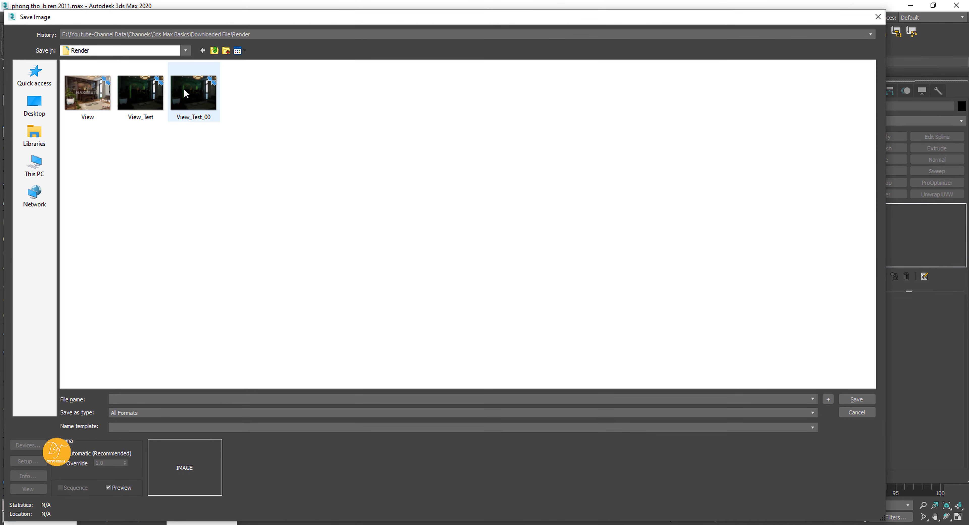
{"action": "left_click", "coordinate": [186, 94]}
{"action": "left_click", "coordinate": [69, 465]}
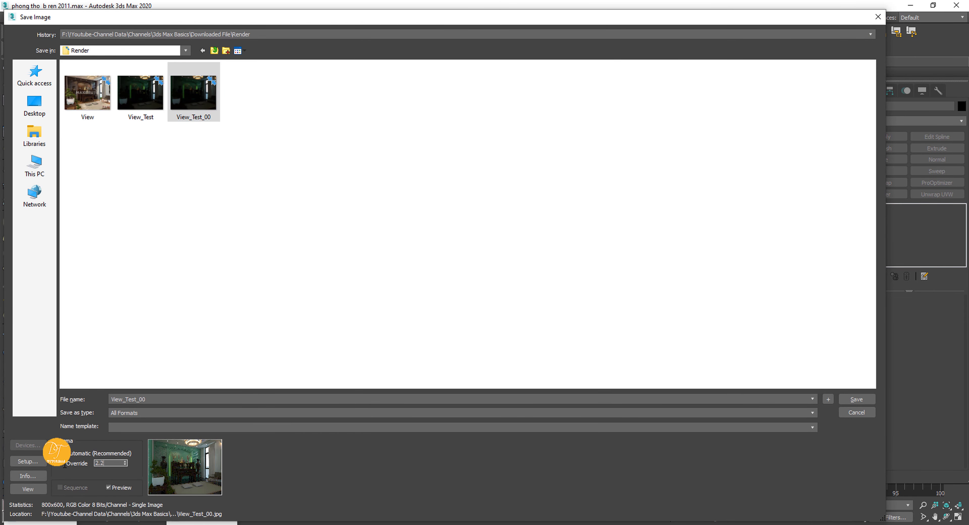
{"action": "key", "text": "Return"}
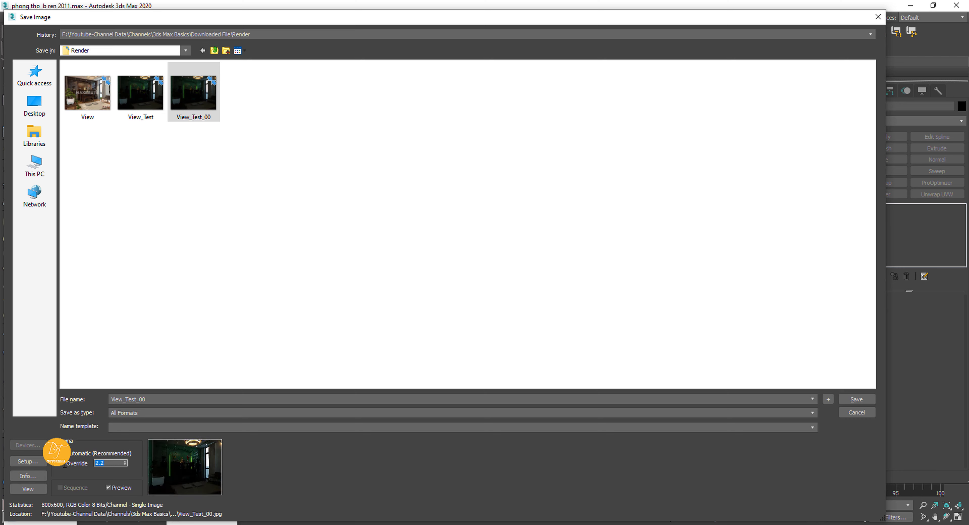
{"action": "left_click", "coordinate": [856, 399]}
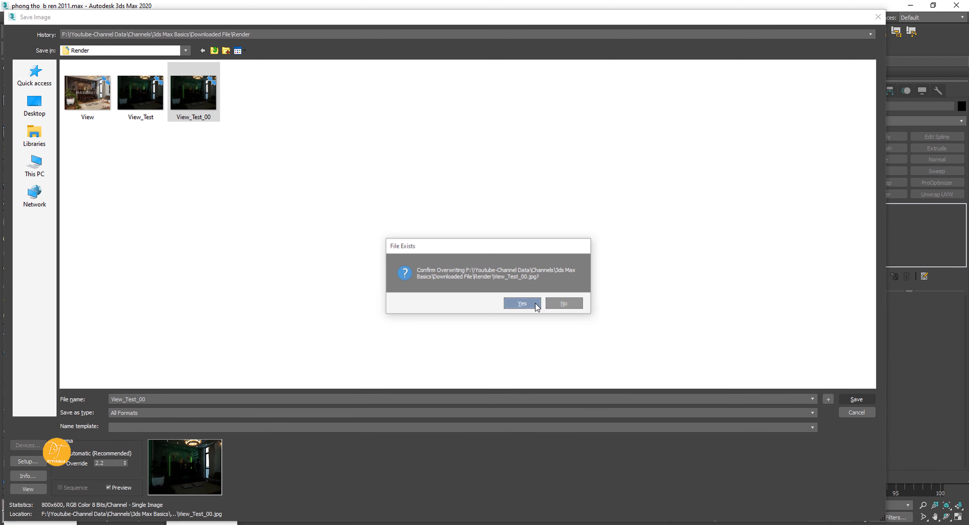
{"action": "left_click", "coordinate": [523, 305]}
{"action": "left_click", "coordinate": [414, 326]}
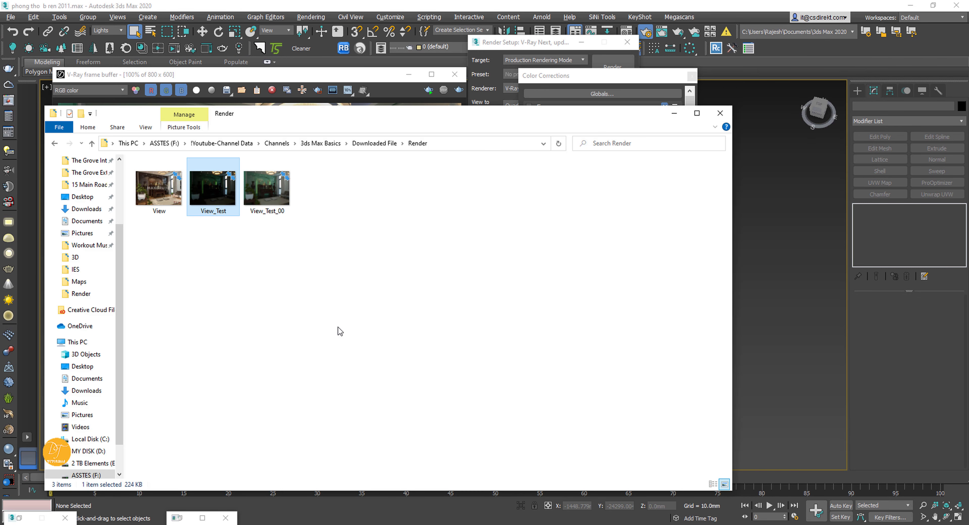
- Open the overwritten View_Test_00 image and compare it with View_Test
{"action": "double_click", "coordinate": [262, 191]}
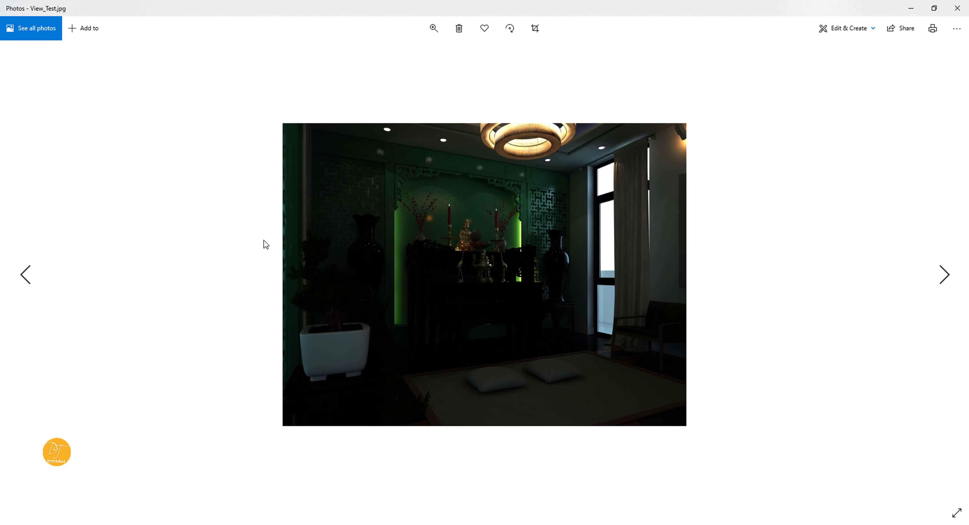
{"action": "left_click", "coordinate": [958, 7]}
{"action": "left_click", "coordinate": [674, 114]}
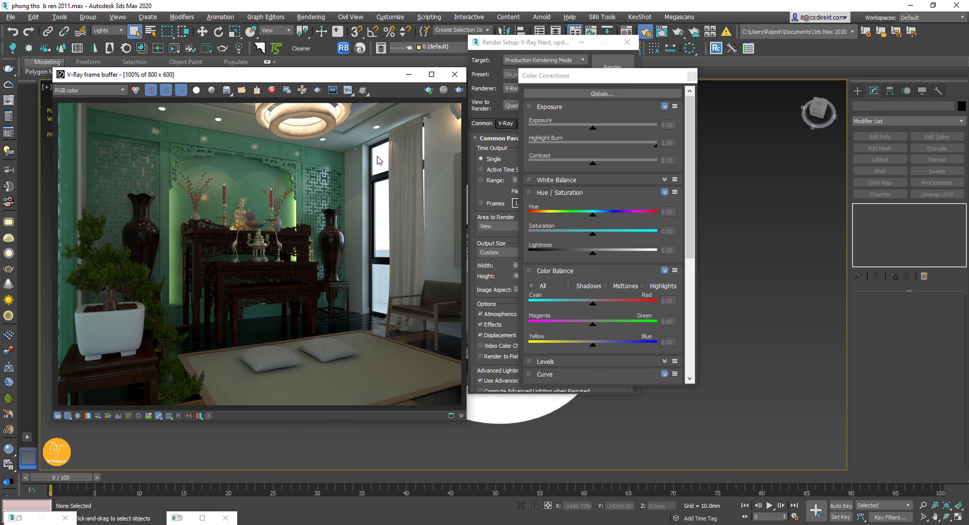
- Close the frame buffer and Render Setup, and save the scene in the 3D folder as Fresh_Setup
{"action": "left_click", "coordinate": [455, 77]}
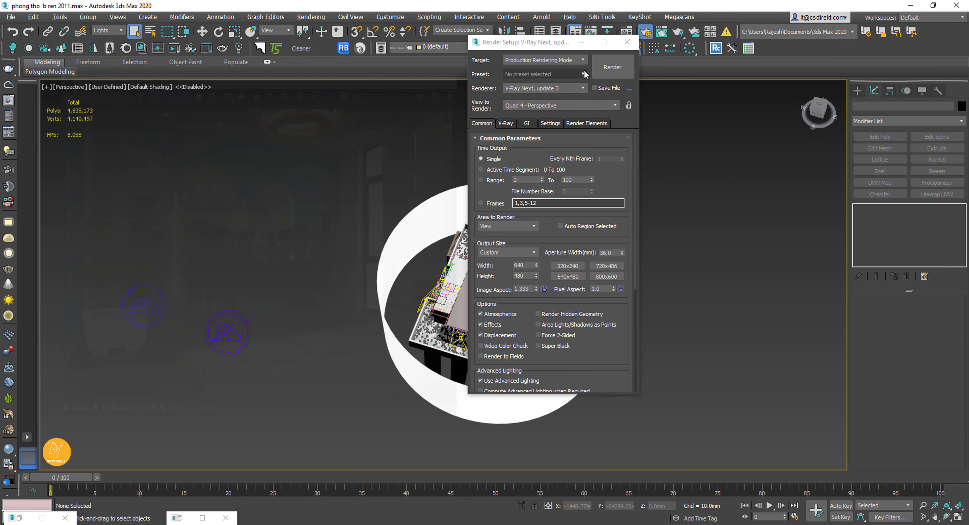
{"action": "left_click", "coordinate": [627, 41]}
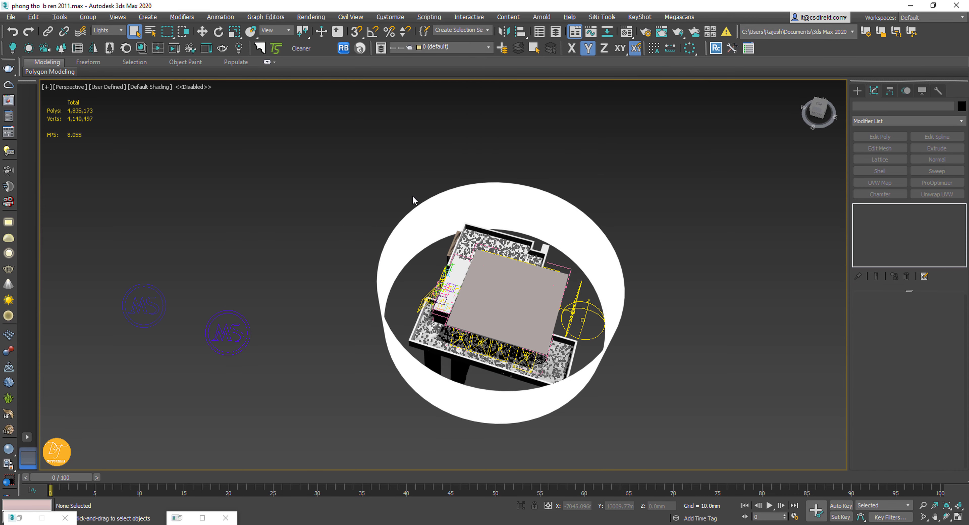
{"action": "left_click", "coordinate": [11, 18]}
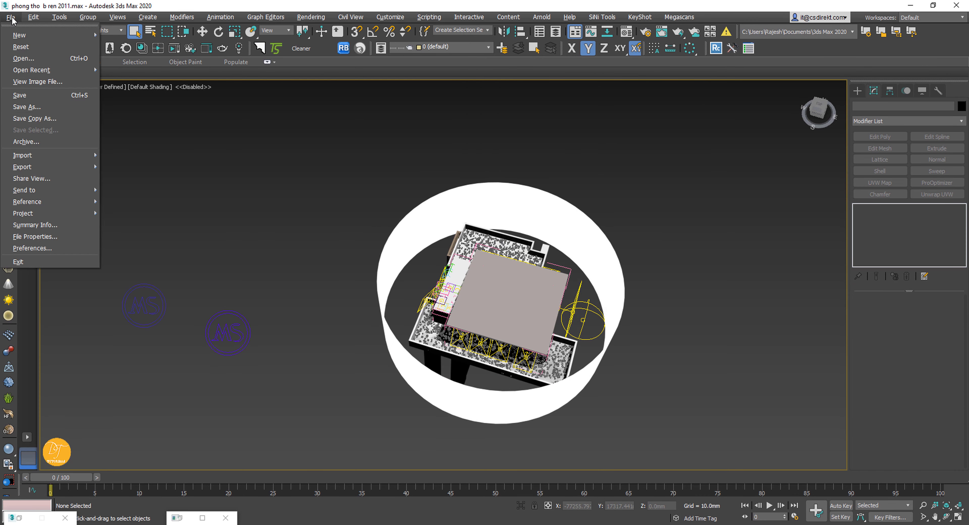
{"action": "left_click", "coordinate": [27, 108]}
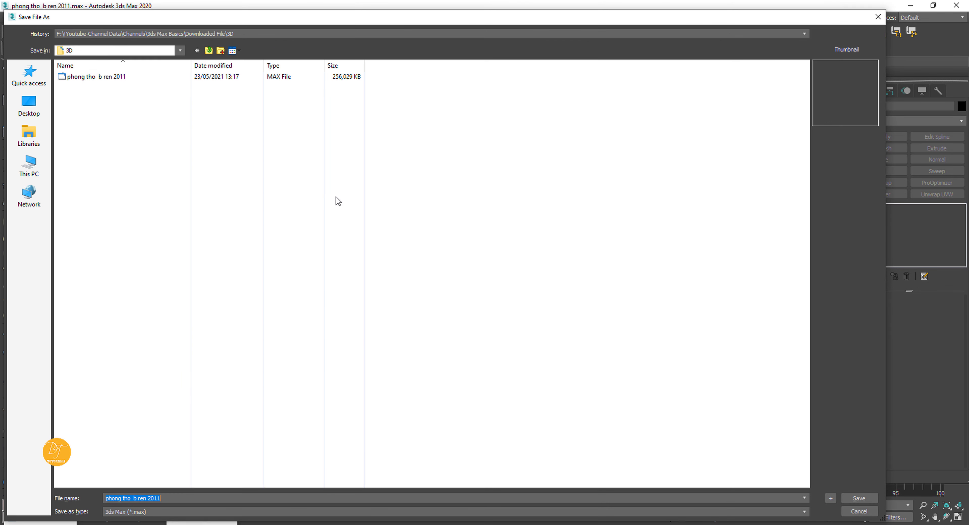
{"action": "type", "text": "Fresh_Setup"}
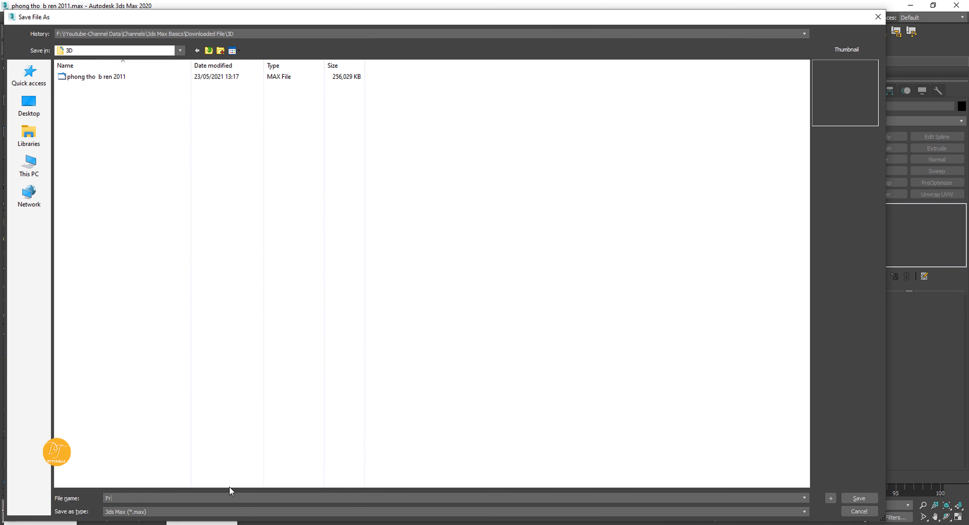
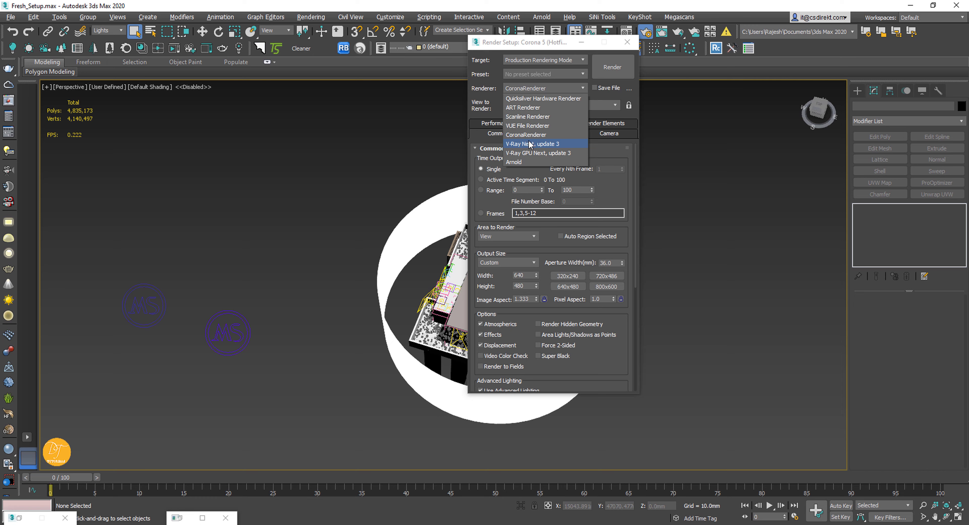
- Switch the renderer from Corona back to V-Ray Next, update 3 to reset the render settings
{"action": "left_click", "coordinate": [530, 144]}
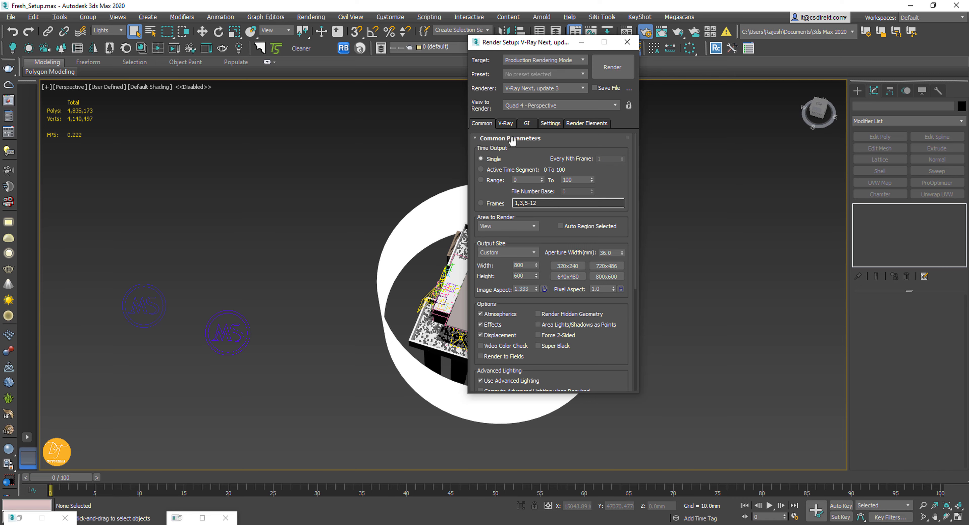
- Look through the V-Ray render settings, collapse the IPR options and Image sampler sections, and close Render Setup
{"action": "left_click", "coordinate": [509, 124]}
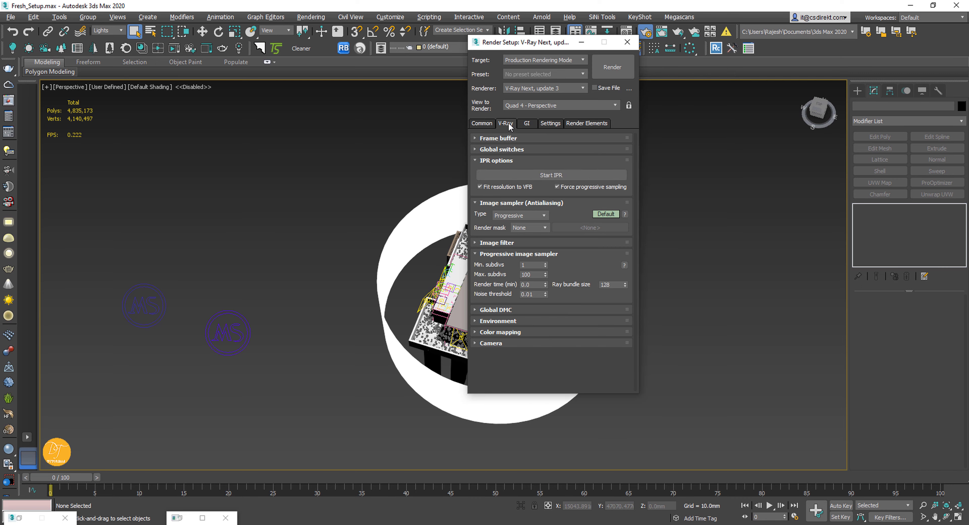
{"action": "left_click", "coordinate": [490, 161]}
{"action": "left_click", "coordinate": [486, 172]}
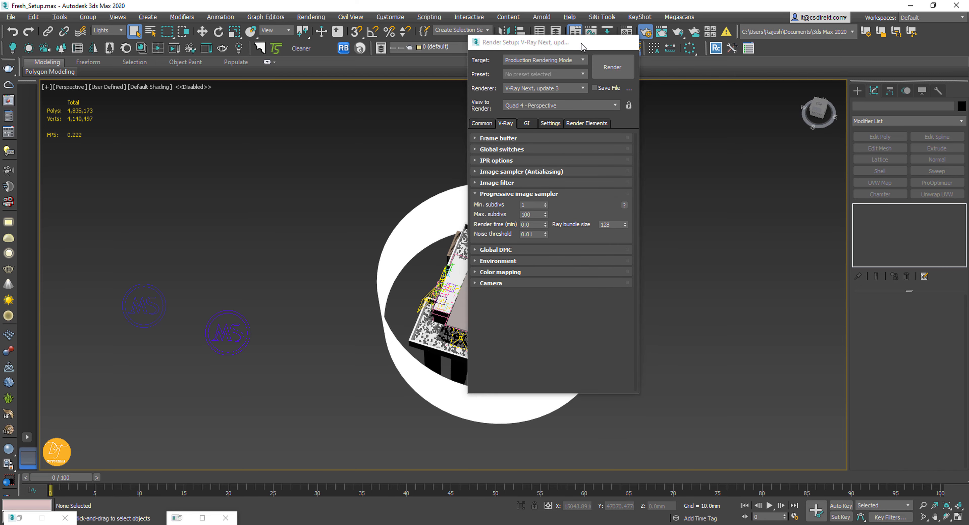
{"action": "left_click", "coordinate": [627, 41]}
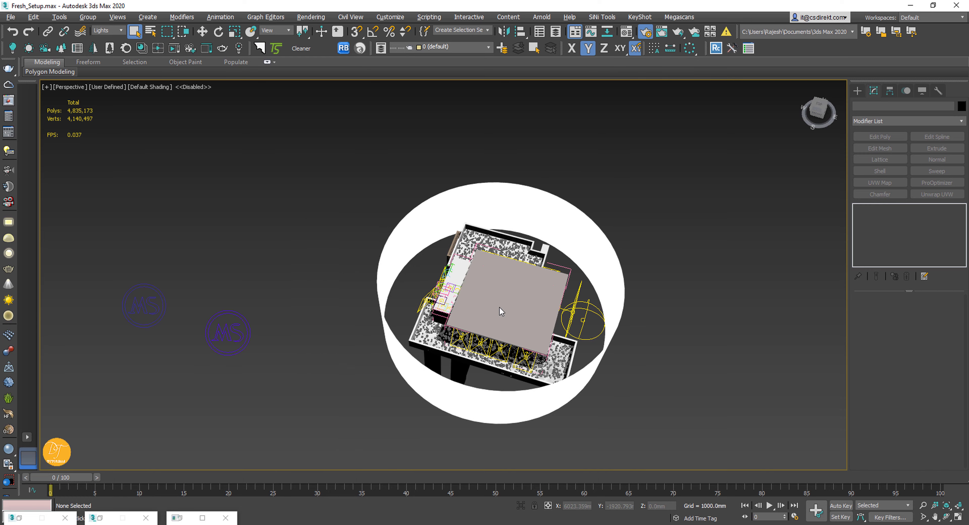
- In the top view, limit selection to Lights, select every light in the scene and isolate them
{"action": "key", "text": "t"}
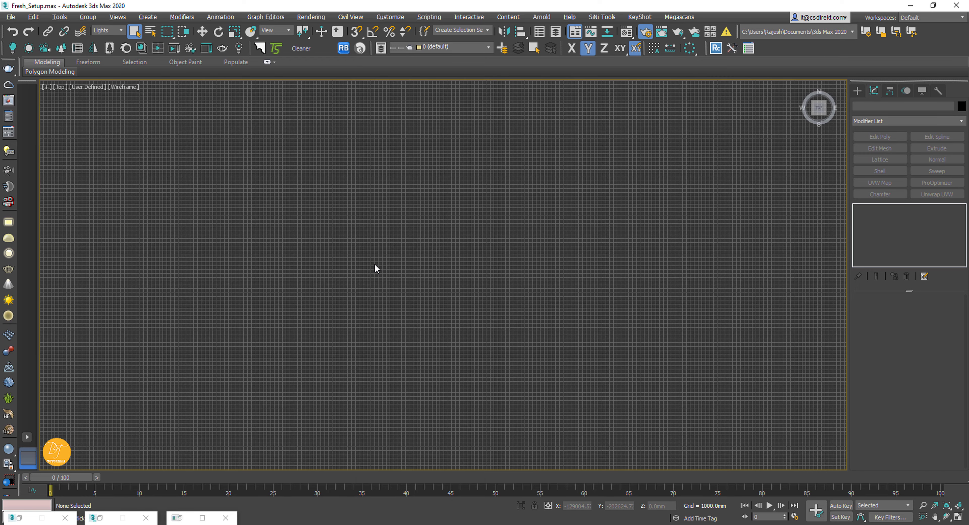
{"action": "scroll", "coordinate": [375, 263], "scroll_direction": "down", "scroll_amount": 3}
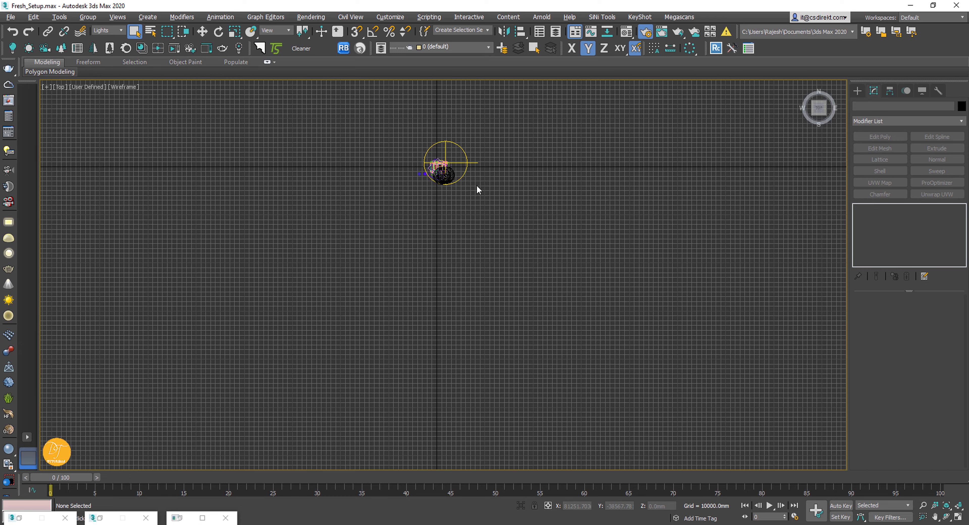
{"action": "middle_click_drag", "start_coordinate": [474, 191], "coordinate": [435, 270]}
{"action": "scroll", "coordinate": [424, 264], "scroll_direction": "up", "scroll_amount": 4}
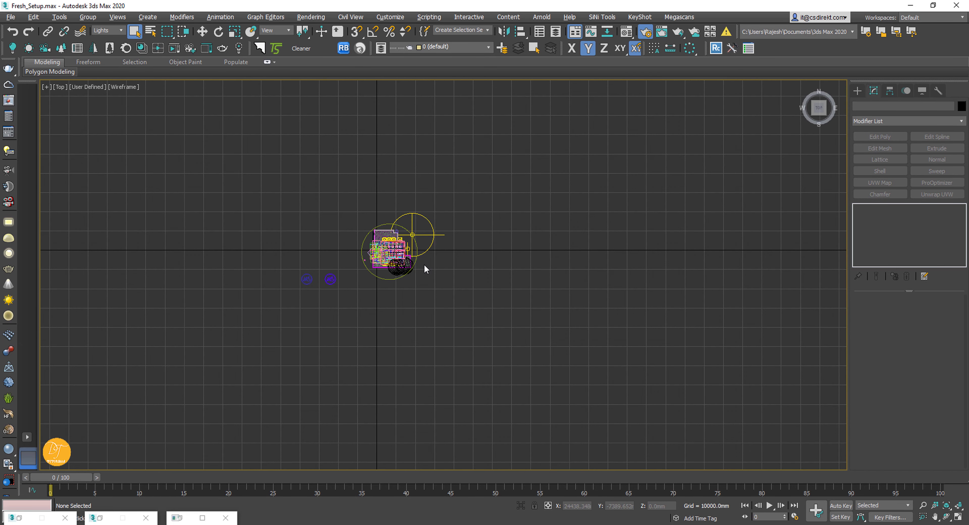
{"action": "left_click", "coordinate": [107, 32]}
{"action": "left_click", "coordinate": [107, 38]}
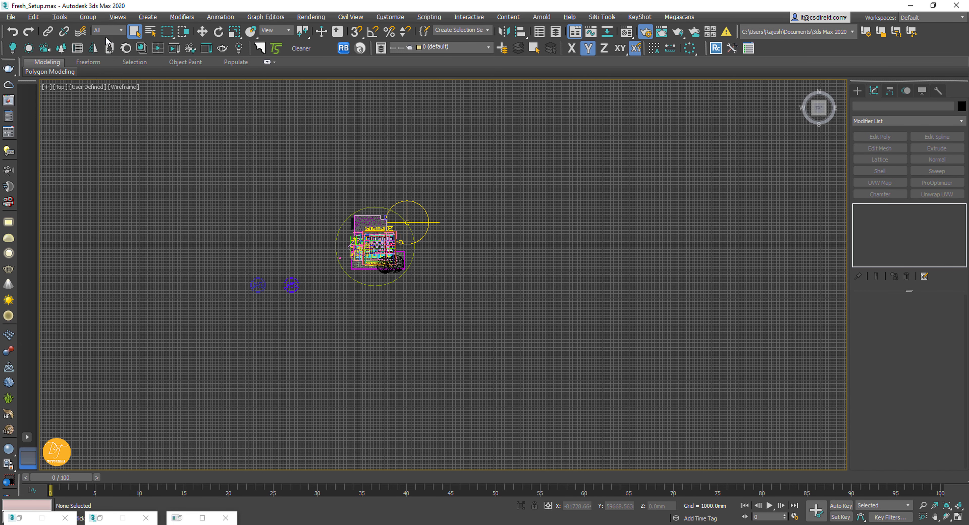
{"action": "left_click", "coordinate": [107, 30]}
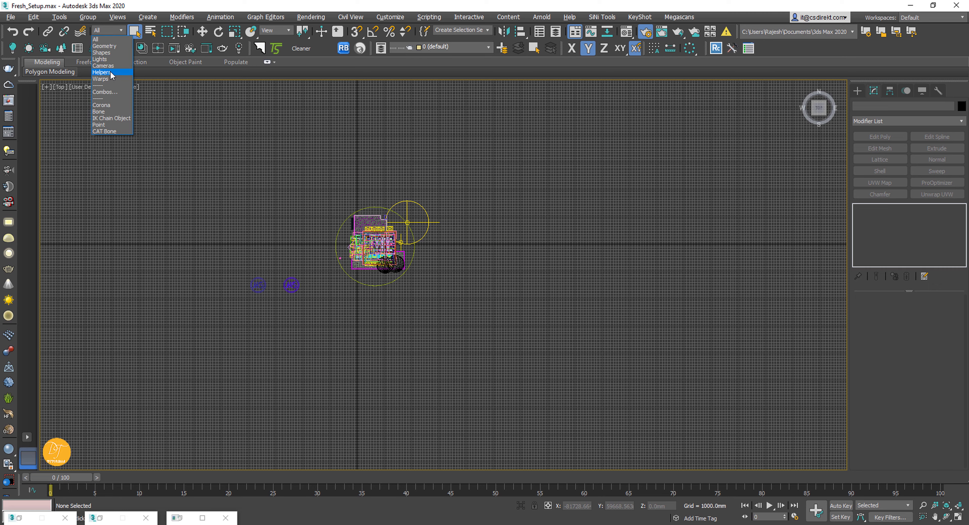
{"action": "left_click", "coordinate": [101, 59]}
{"action": "left_click_drag", "start_coordinate": [503, 152], "coordinate": [156, 358]}
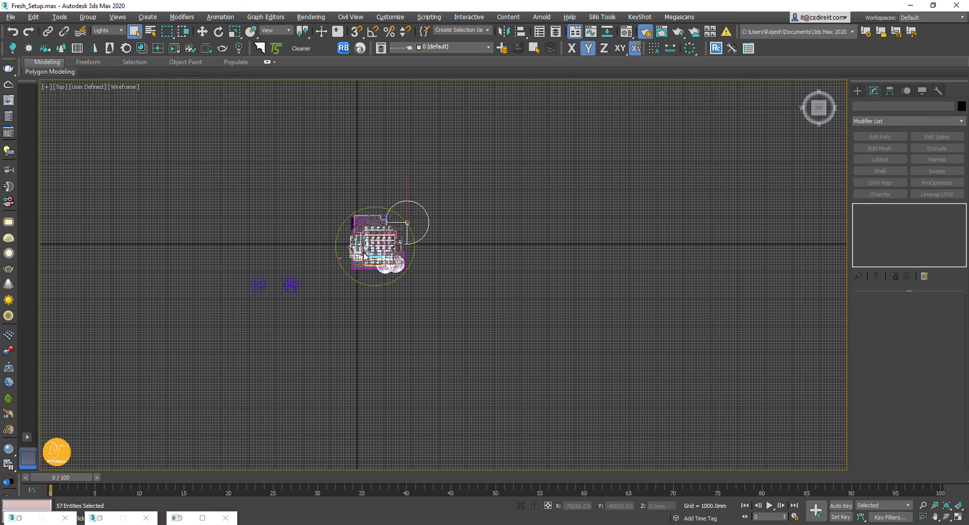
{"action": "key", "text": "alt+q"}
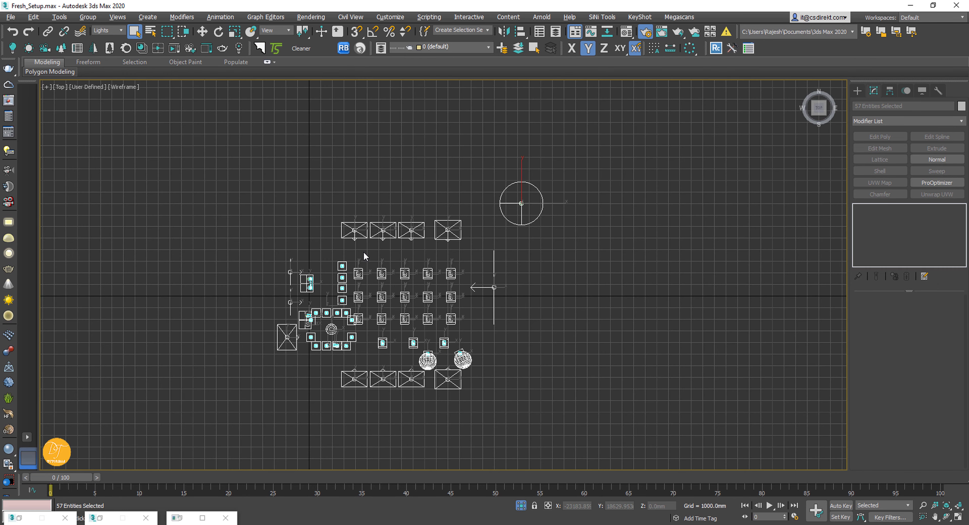
- View the isolated lights in perspective and set the viewport shading to Clay
{"action": "key", "text": "p"}
{"action": "middle_click_drag", "start_coordinate": [364, 256], "coordinate": [404, 275], "text": "alt"}
{"action": "scroll", "coordinate": [401, 264], "scroll_direction": "up", "scroll_amount": 8}
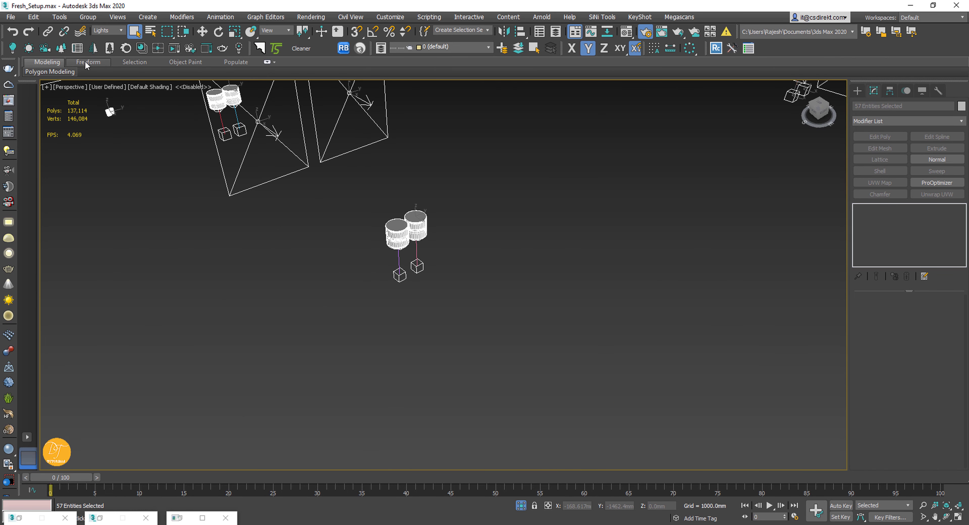
{"action": "left_click", "coordinate": [149, 91]}
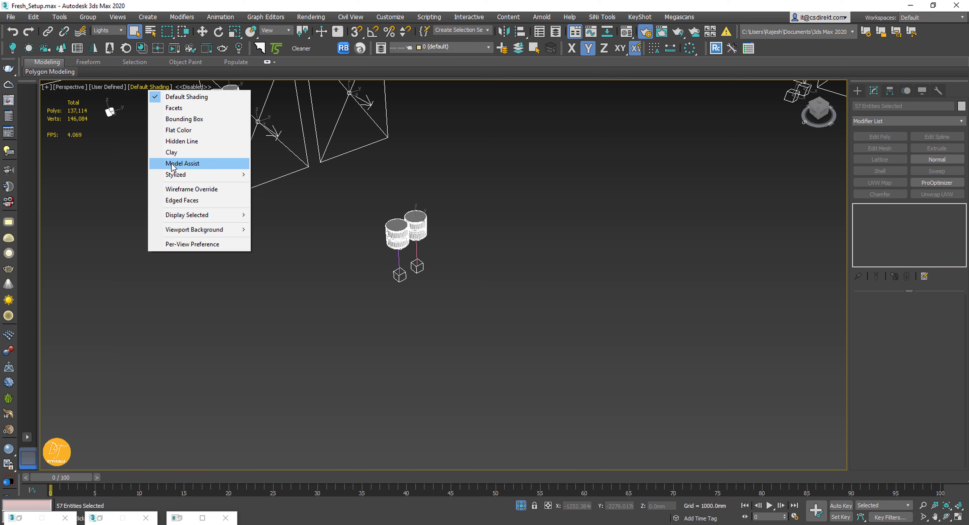
{"action": "left_click", "coordinate": [176, 150]}
{"action": "scroll", "coordinate": [411, 230], "scroll_direction": "down", "scroll_amount": 10}
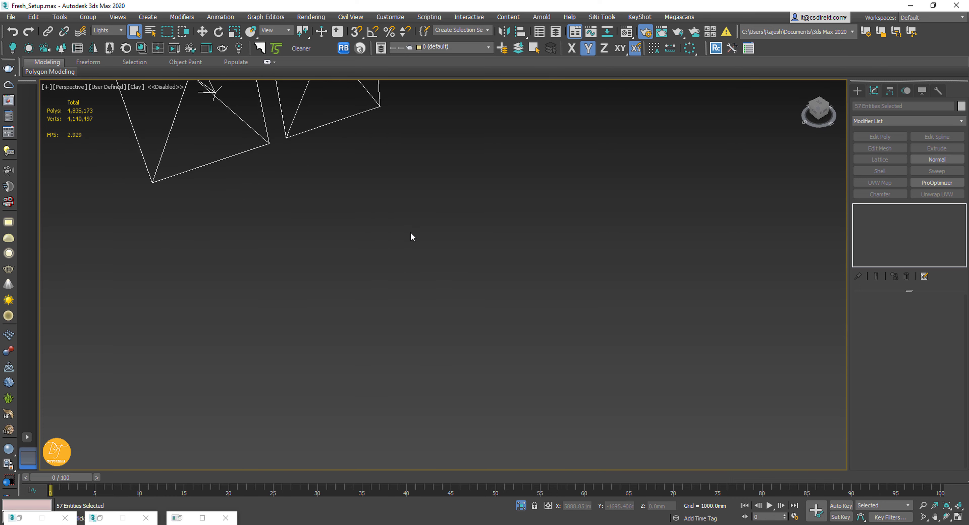
- Keep the selection filter on Lights and open all the selected light groups recursively
{"action": "left_click", "coordinate": [107, 31]}
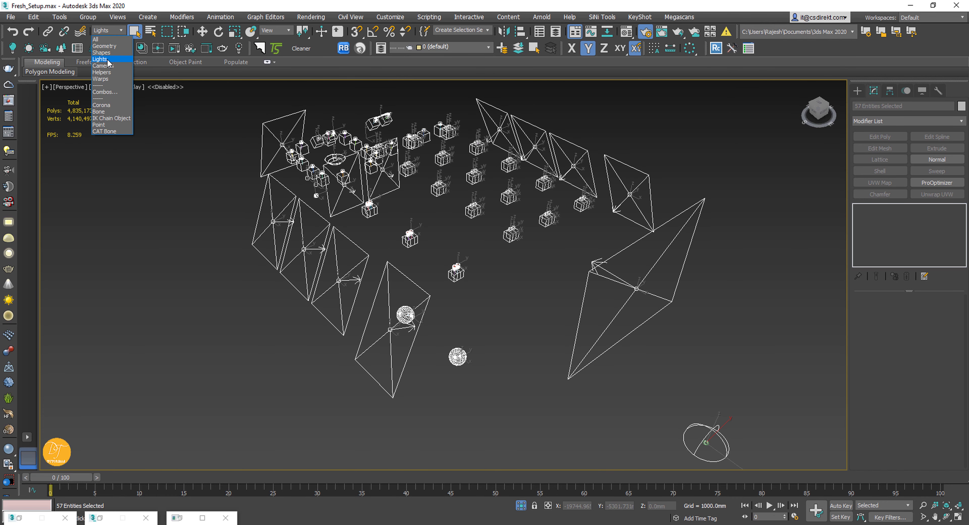
{"action": "left_click", "coordinate": [98, 59]}
{"action": "left_click", "coordinate": [87, 17]}
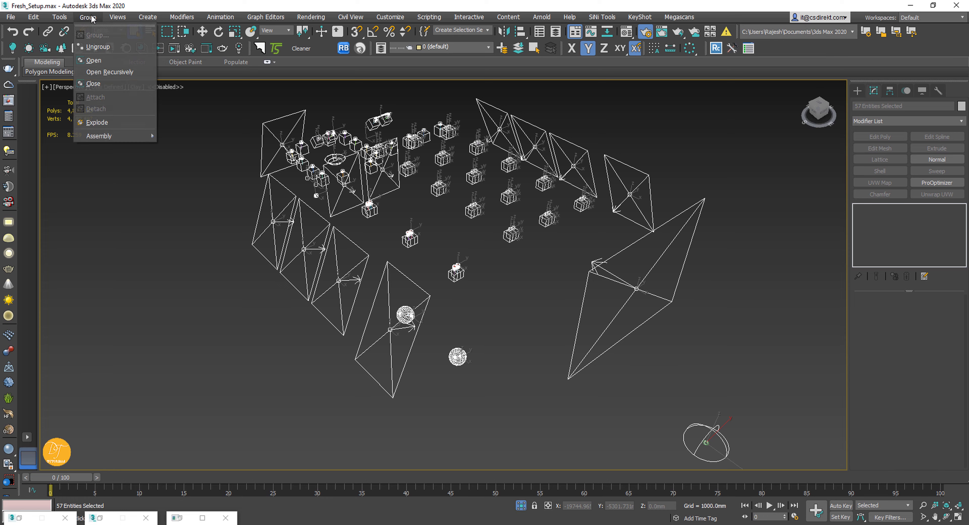
{"action": "left_click", "coordinate": [103, 72]}
{"action": "scroll", "coordinate": [264, 181], "scroll_direction": "down", "scroll_amount": 4}
- Select all the lights in the opened groups, delete them and end the isolation to show the building
{"action": "left_click_drag", "start_coordinate": [596, 110], "coordinate": [320, 274]}
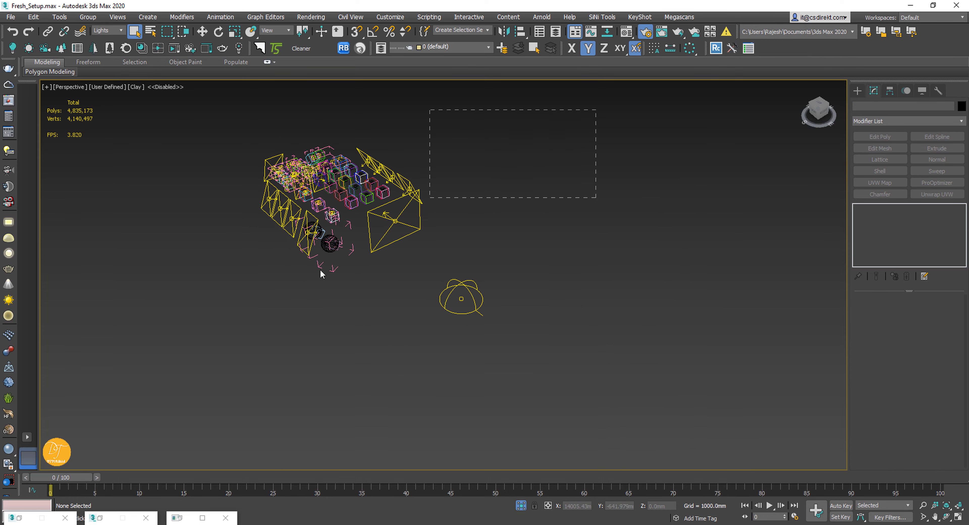
{"action": "left_click_drag", "start_coordinate": [166, 383], "coordinate": [165, 380]}
{"action": "middle_click_drag", "start_coordinate": [165, 380], "coordinate": [338, 287], "text": "alt"}
{"action": "scroll", "coordinate": [360, 241], "scroll_direction": "up", "scroll_amount": 6}
{"action": "middle_click_drag", "start_coordinate": [360, 242], "coordinate": [433, 314]}
{"action": "scroll", "coordinate": [361, 301], "scroll_direction": "down", "scroll_amount": 2}
{"action": "scroll", "coordinate": [405, 314], "scroll_direction": "down", "scroll_amount": 8}
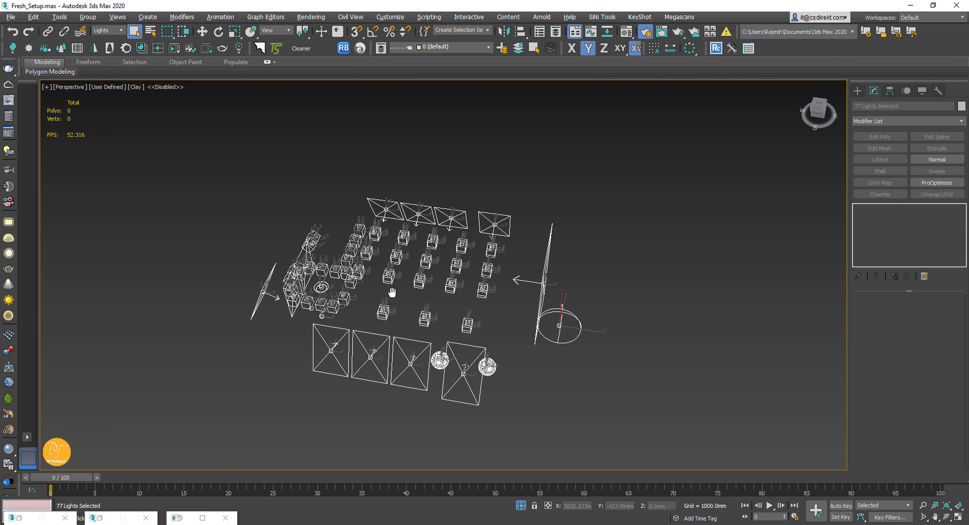
{"action": "key", "text": "alt+q"}
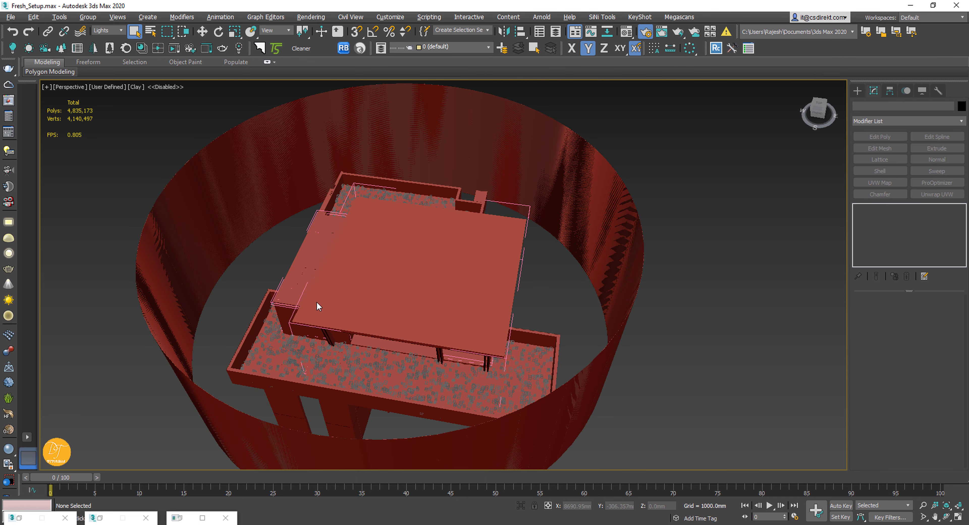
- Reset the selection filter to All and set the perspective viewport shading to Facets
{"action": "left_click", "coordinate": [105, 31]}
{"action": "left_click", "coordinate": [104, 40]}
{"action": "left_click", "coordinate": [128, 90]}
{"action": "left_click", "coordinate": [158, 108]}
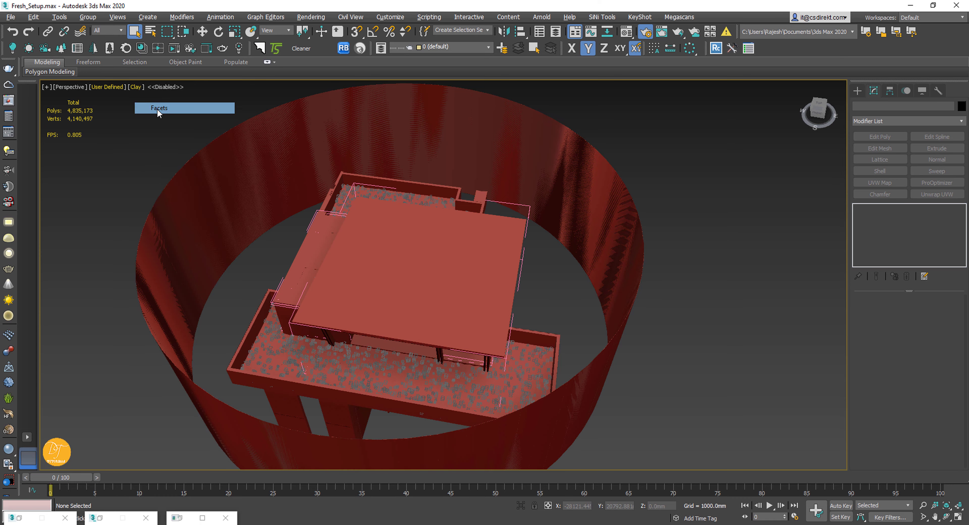
- Delete the large cylindrical backdrop that surrounds the building
{"action": "left_click", "coordinate": [279, 149]}
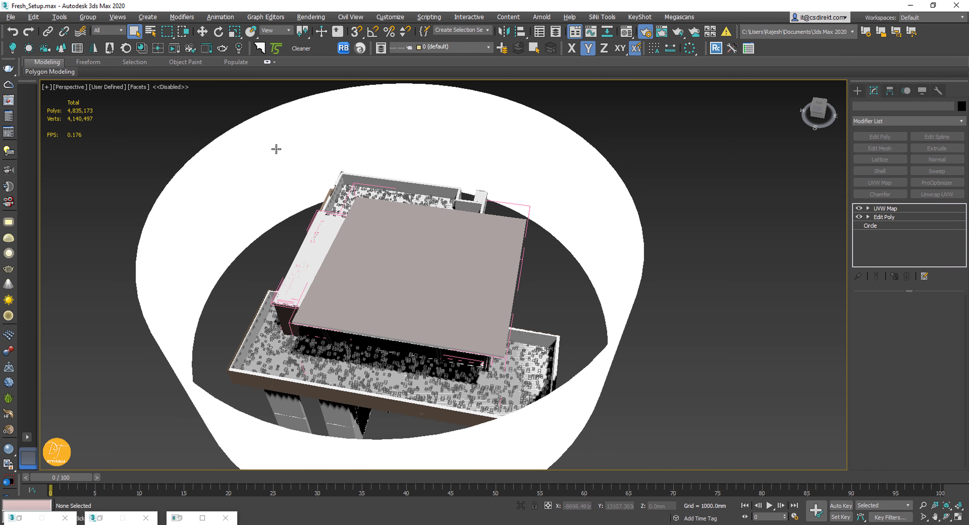
{"action": "key", "text": "Delete"}
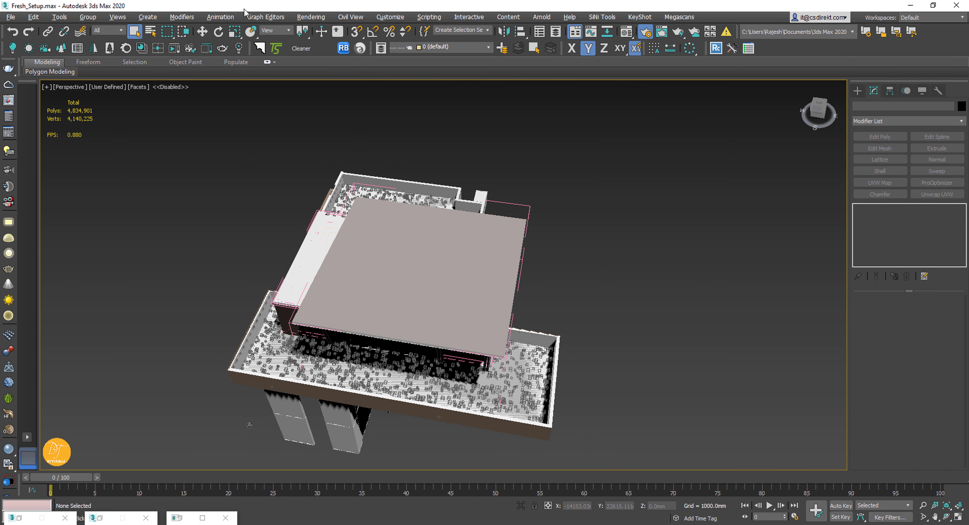
{"action": "scroll", "coordinate": [387, 249], "scroll_direction": "down", "scroll_amount": 3}
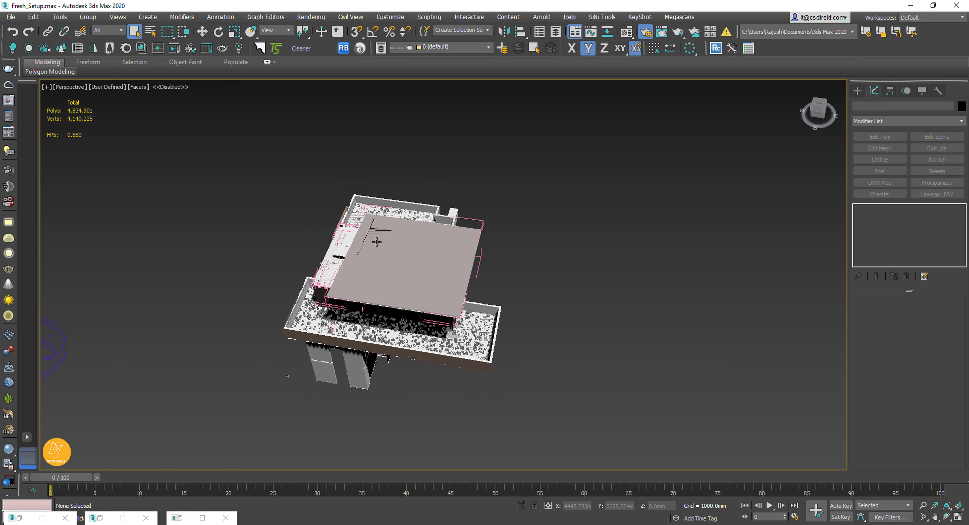
- Inspect the two MultiScatter objects and the building's scattered areas in perspective and from above, and clear the selection
{"action": "middle_click_drag", "start_coordinate": [376, 241], "coordinate": [306, 225], "text": "alt"}
{"action": "left_click", "coordinate": [185, 255]}
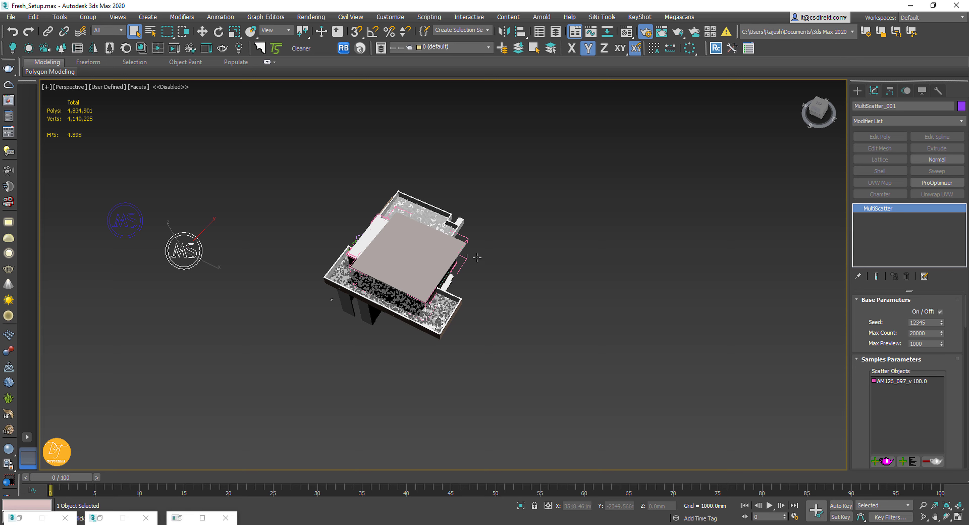
{"action": "middle_click_drag", "start_coordinate": [534, 237], "coordinate": [549, 236], "text": "alt"}
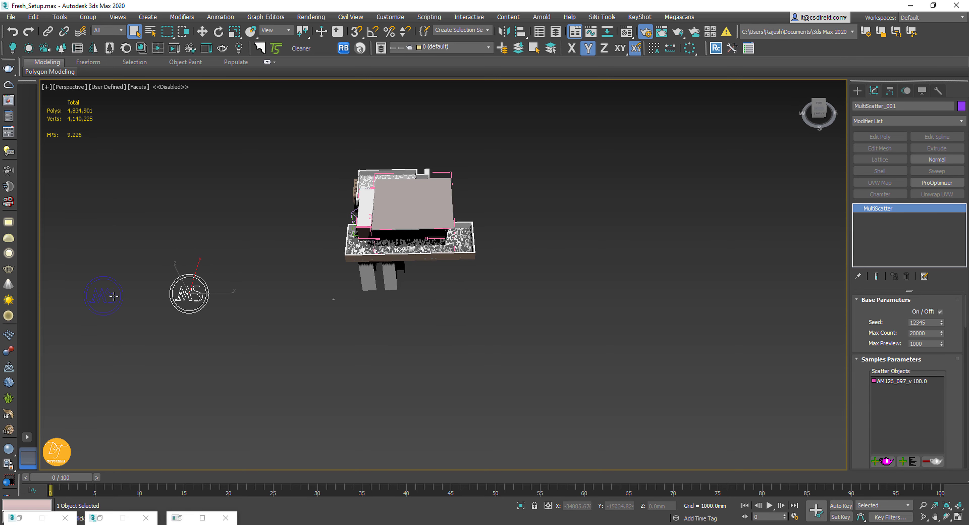
{"action": "left_click", "coordinate": [391, 248]}
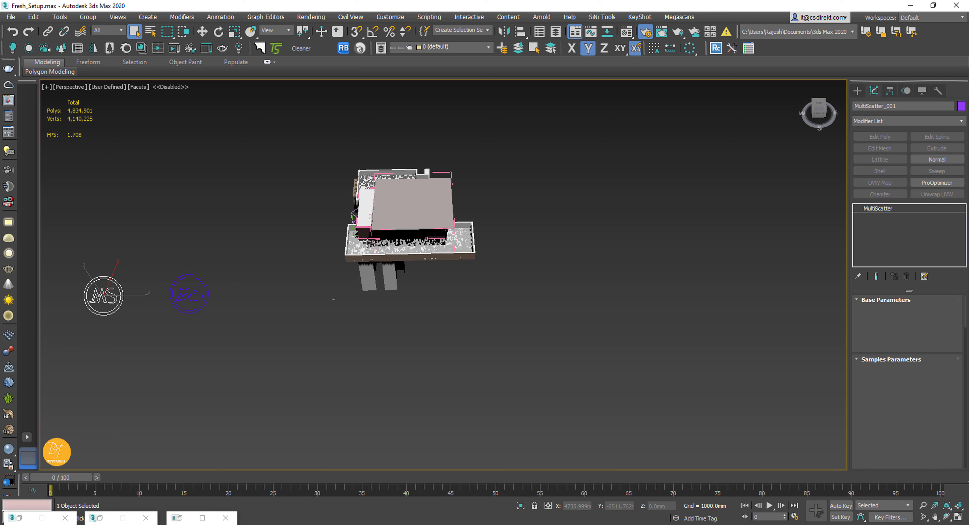
{"action": "key", "text": "t"}
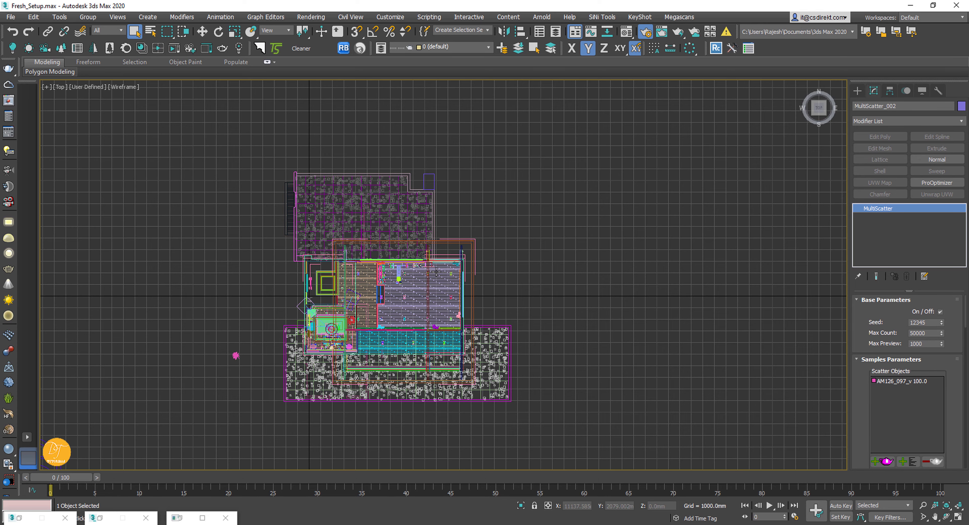
{"action": "key", "text": "F3"}
{"action": "scroll", "coordinate": [386, 322], "scroll_direction": "up", "scroll_amount": 2}
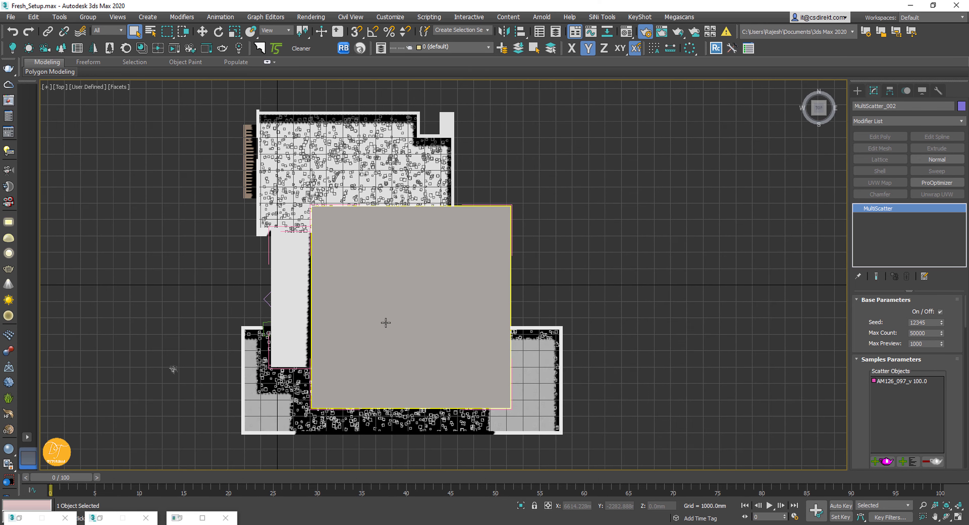
{"action": "key", "text": "F3"}
{"action": "middle_click_drag", "start_coordinate": [412, 321], "coordinate": [416, 304]}
{"action": "left_click", "coordinate": [591, 247]}
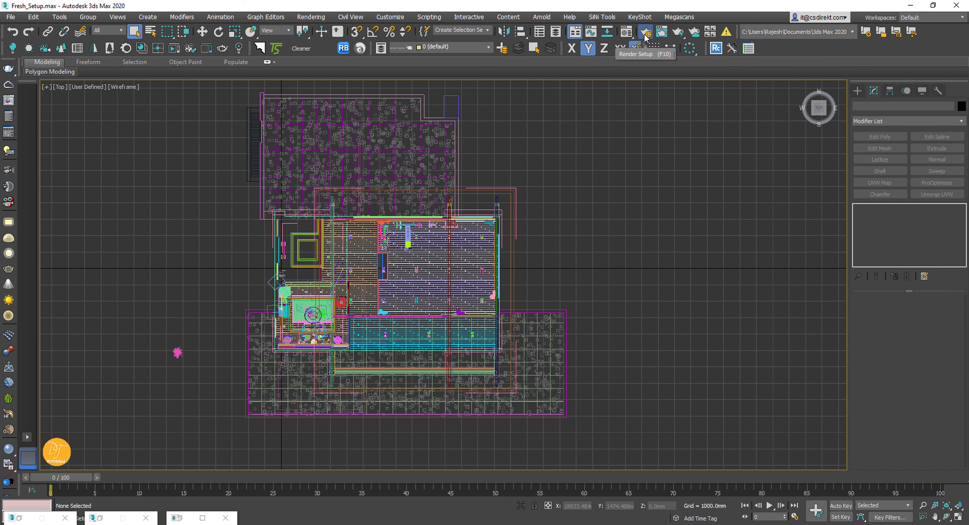
- Open the Layer Explorer, enlarge it, and delete the run of layers from Layer0 through rama
{"action": "left_click", "coordinate": [555, 32]}
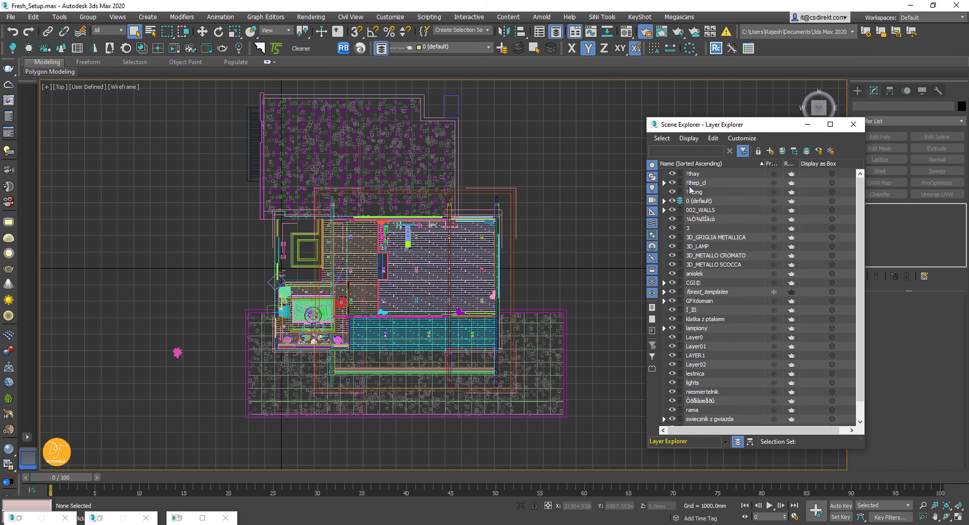
{"action": "left_click_drag", "start_coordinate": [777, 125], "coordinate": [712, 29]}
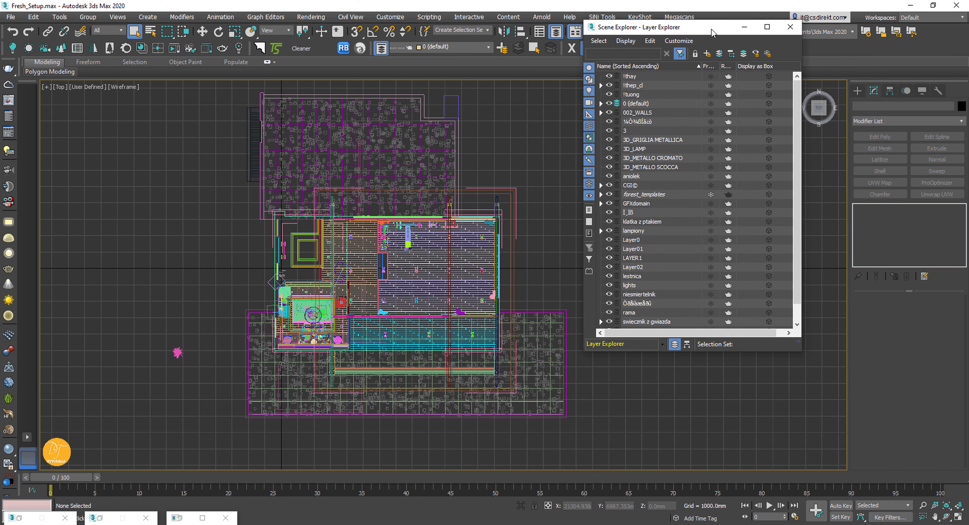
{"action": "left_click_drag", "start_coordinate": [732, 349], "coordinate": [733, 490]}
{"action": "left_click", "coordinate": [629, 314]}
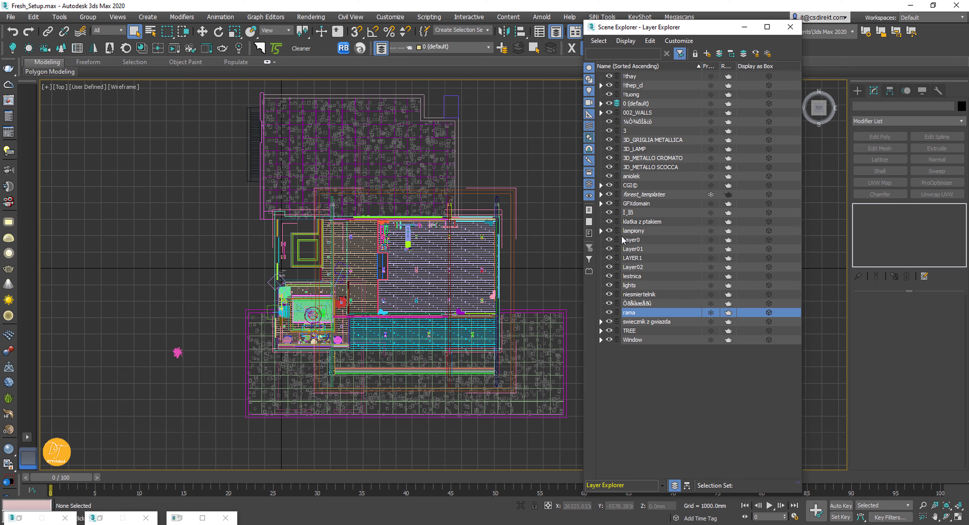
{"action": "left_click", "coordinate": [628, 240], "text": "shift"}
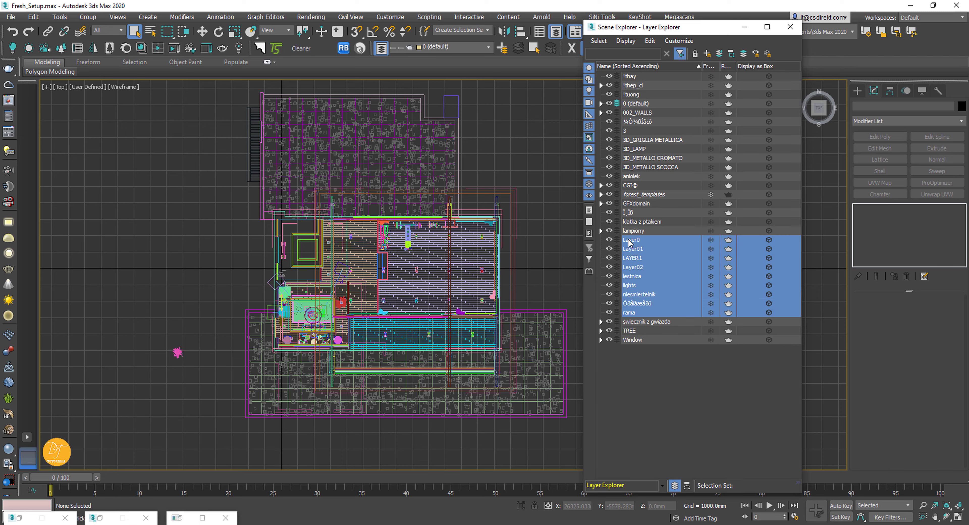
{"action": "right_click", "coordinate": [625, 237]}
{"action": "left_click", "coordinate": [644, 289]}
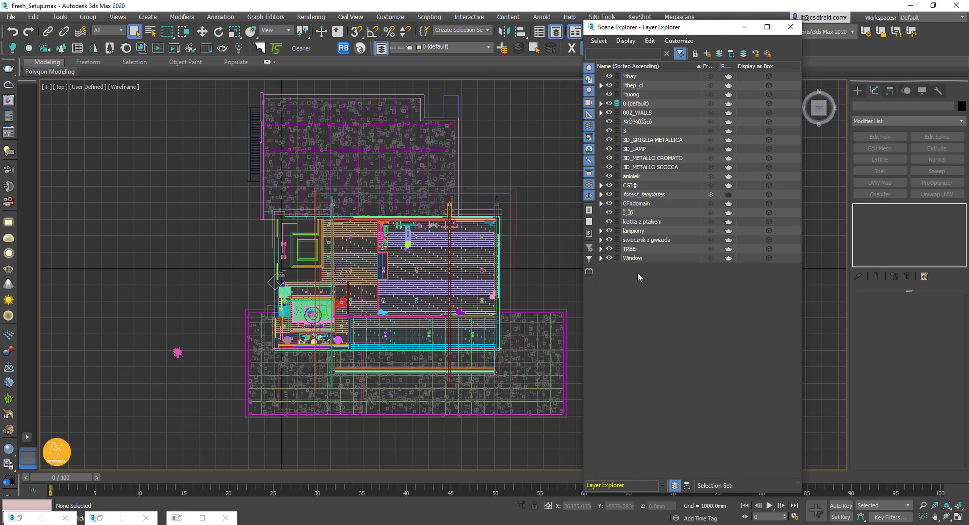
- Delete the klatka z ptakiem layer together with the layer directly above it
{"action": "left_click", "coordinate": [635, 221]}
{"action": "left_click", "coordinate": [627, 212], "text": "shift"}
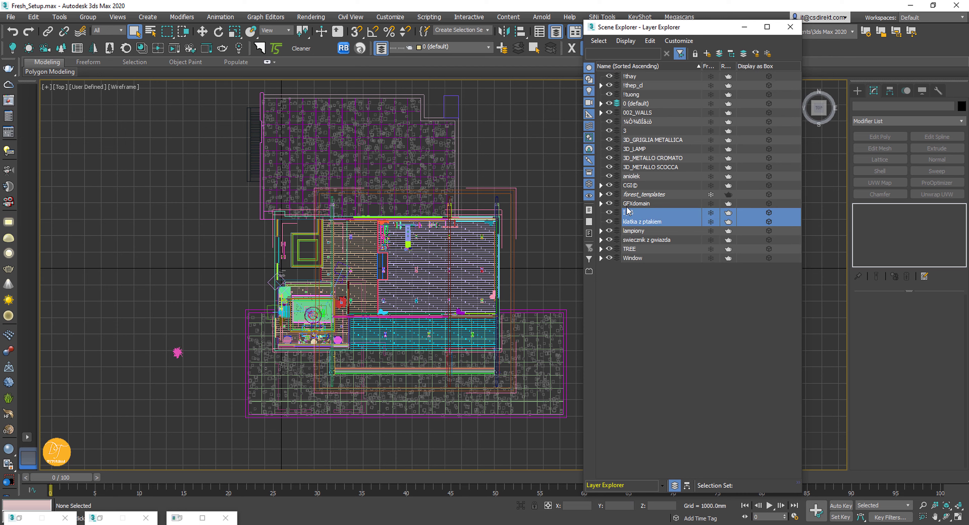
{"action": "right_click", "coordinate": [636, 219]}
{"action": "left_click", "coordinate": [655, 276]}
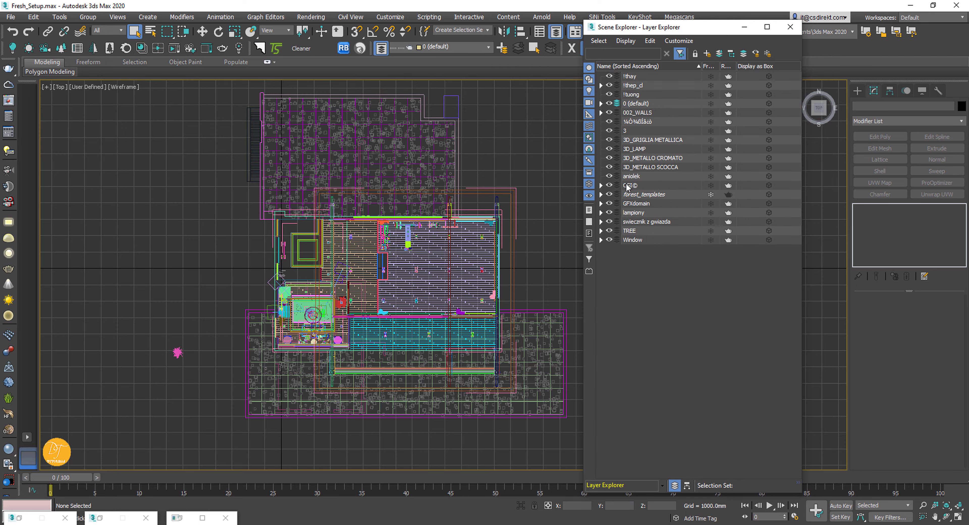
- Delete the layers from the one directly below 002_WALLS through aniolek, then delete the !tuong and !thay layers
{"action": "left_click", "coordinate": [637, 177]}
{"action": "left_click", "coordinate": [635, 121], "text": "shift"}
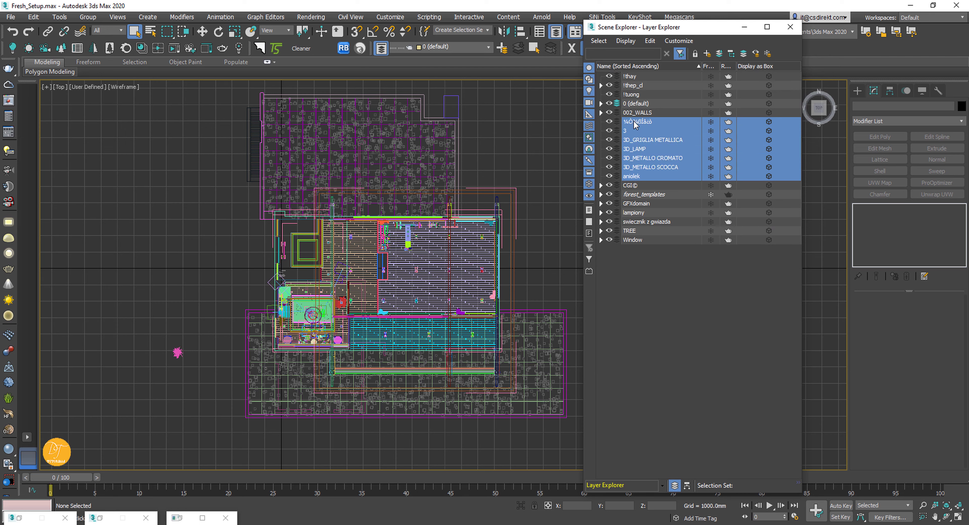
{"action": "right_click", "coordinate": [633, 120]}
{"action": "left_click", "coordinate": [644, 170]}
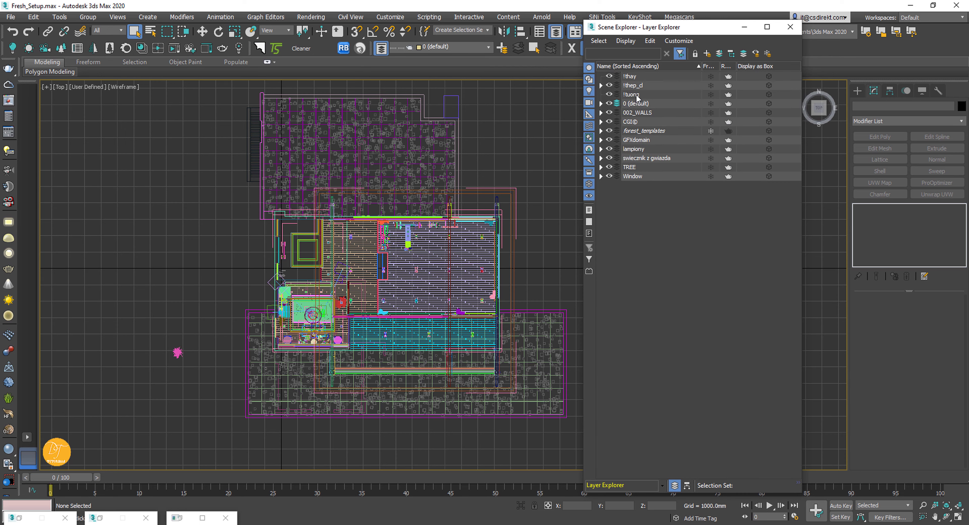
{"action": "left_click", "coordinate": [631, 95]}
{"action": "left_click", "coordinate": [628, 78], "text": "ctrl"}
{"action": "right_click", "coordinate": [627, 79]}
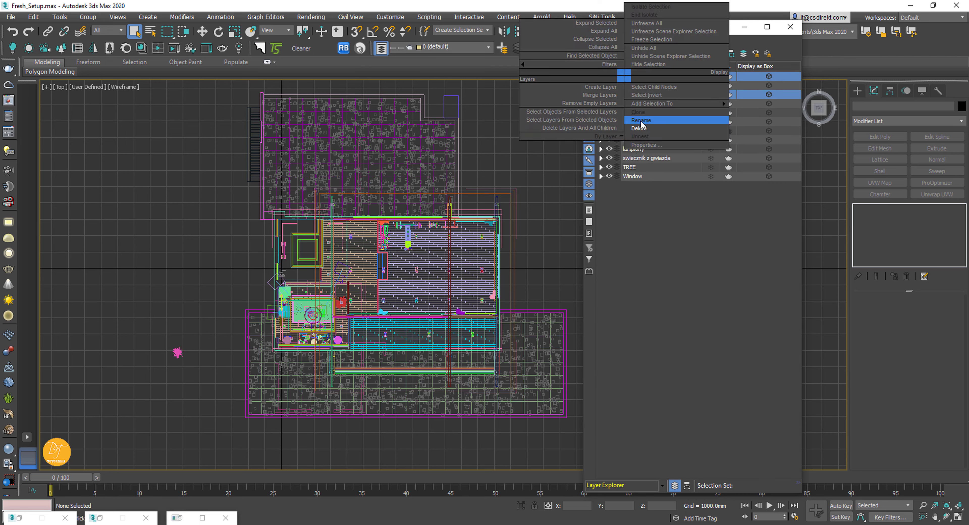
{"action": "left_click", "coordinate": [640, 128]}
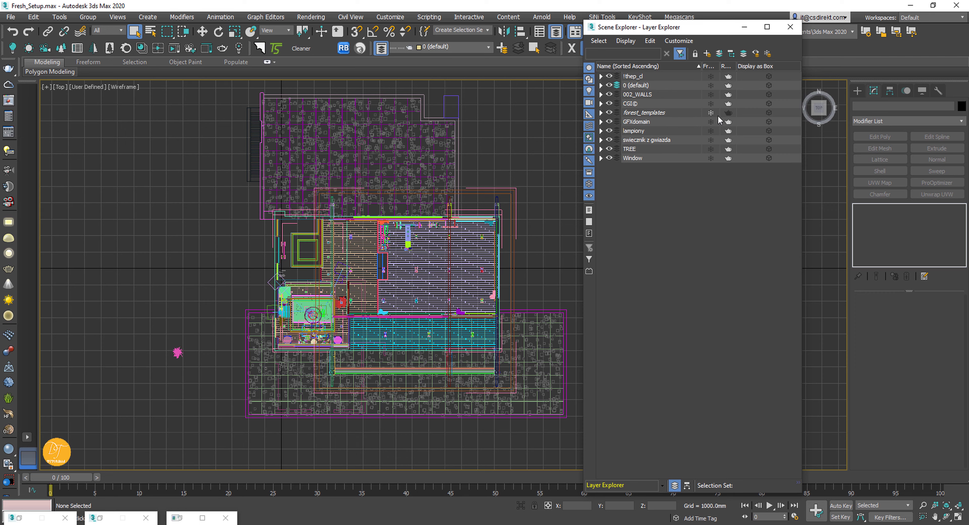
- Create a new layer named Lights and close the Layer Explorer
{"action": "left_click", "coordinate": [709, 55]}
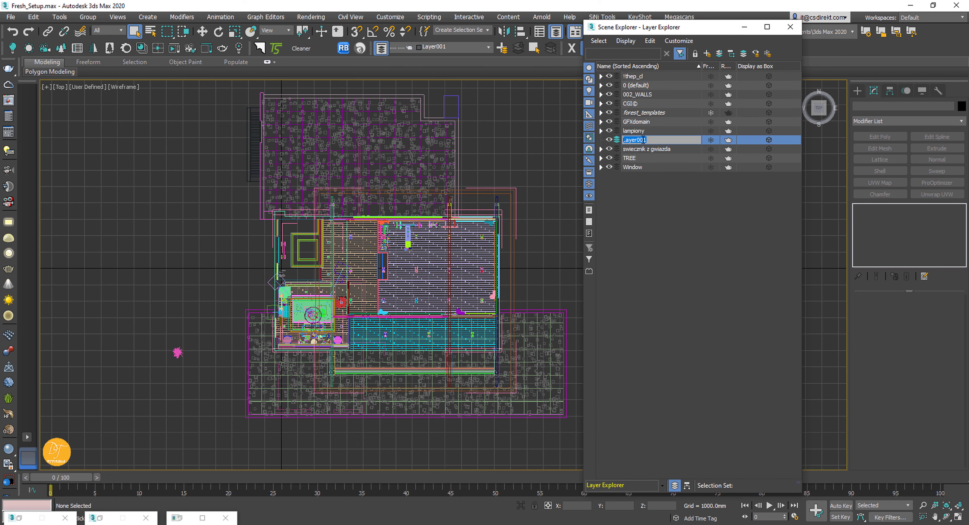
{"action": "type", "text": "Lights"}
{"action": "left_click", "coordinate": [706, 233]}
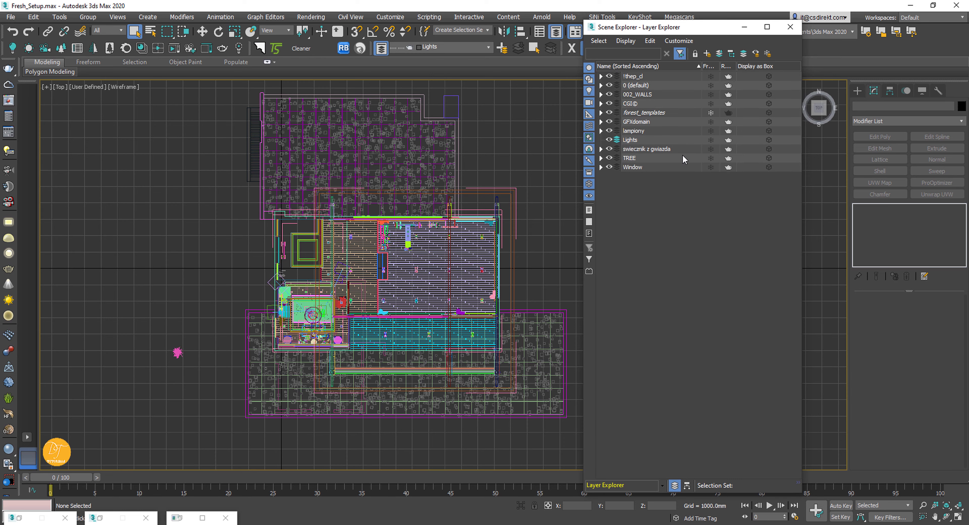
{"action": "left_click", "coordinate": [789, 28]}
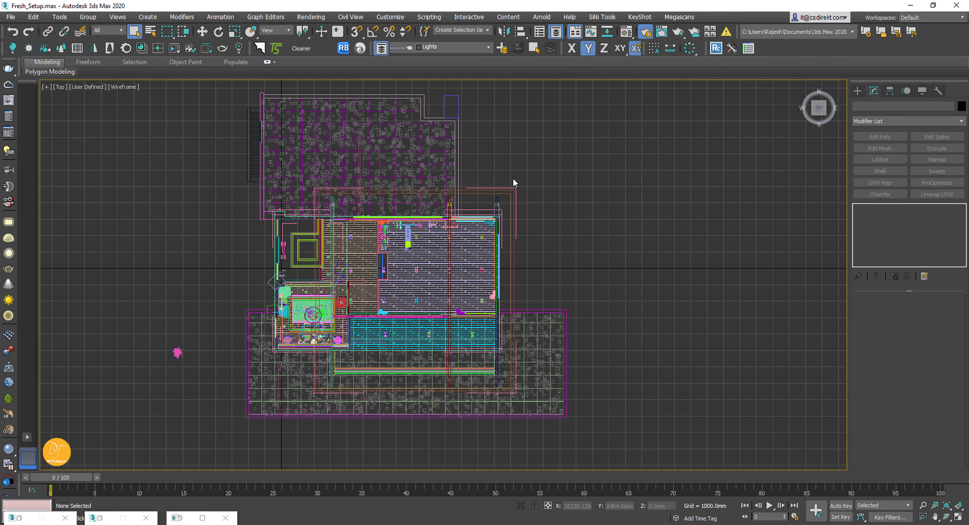
- Choose the VRaySun light type and open the View reference render to study where the sunlight enters the room
{"action": "left_click", "coordinate": [857, 90]}
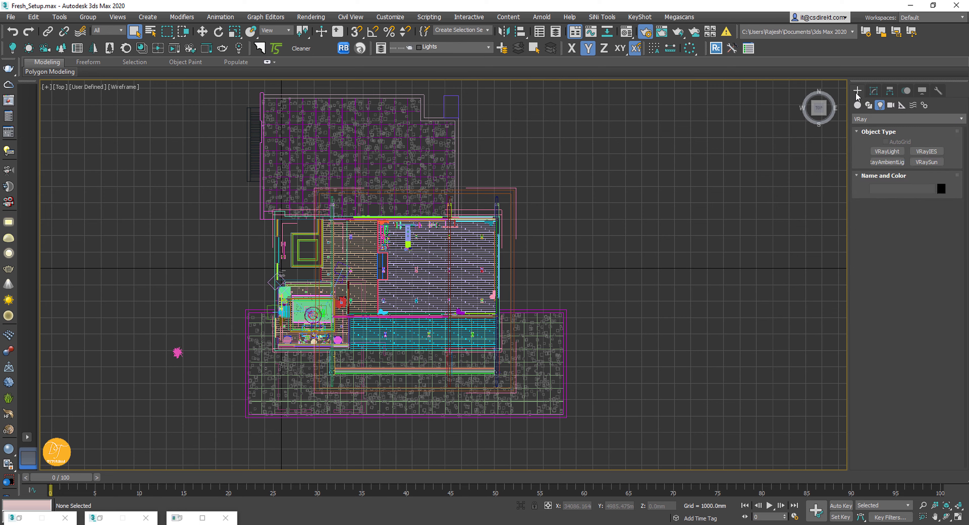
{"action": "left_click", "coordinate": [880, 105]}
{"action": "left_click", "coordinate": [877, 118]}
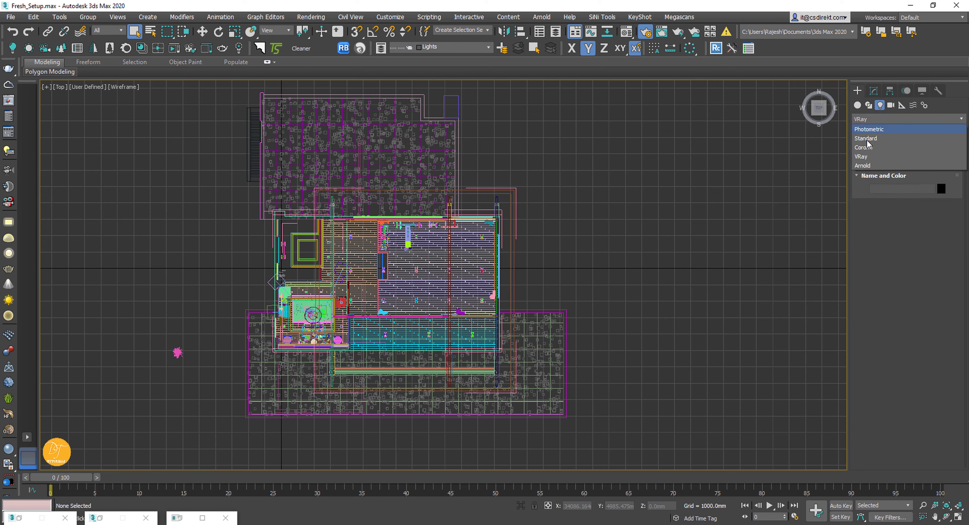
{"action": "left_click", "coordinate": [862, 157]}
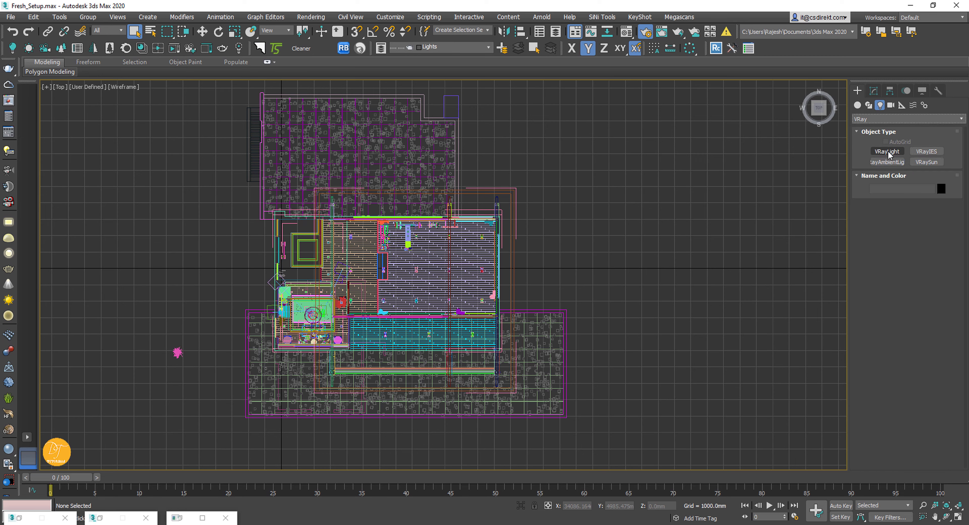
{"action": "left_click", "coordinate": [926, 163]}
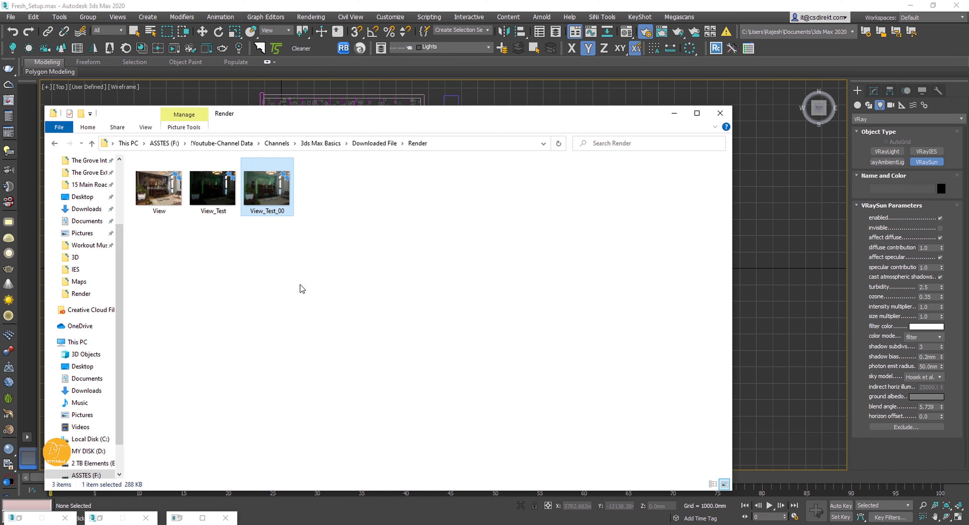
{"action": "double_click", "coordinate": [167, 200]}
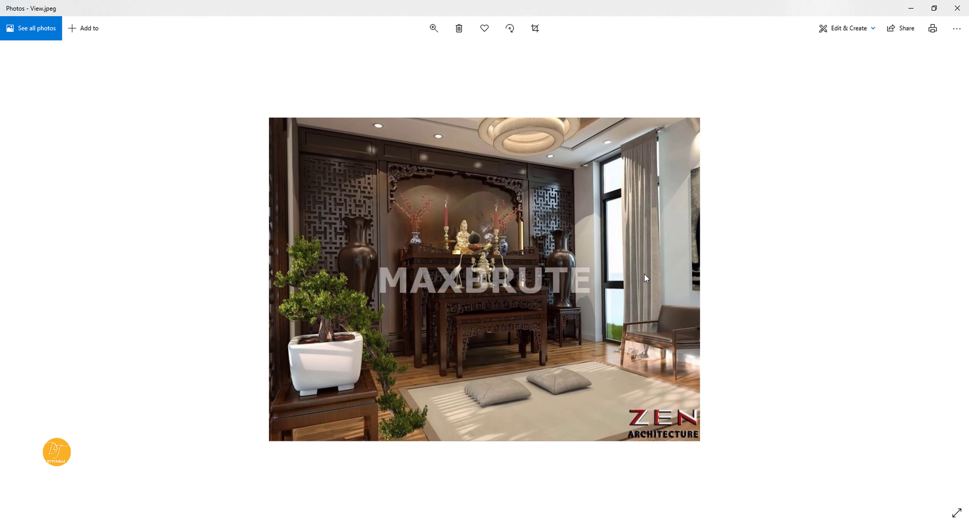
{"action": "left_click", "coordinate": [910, 8]}
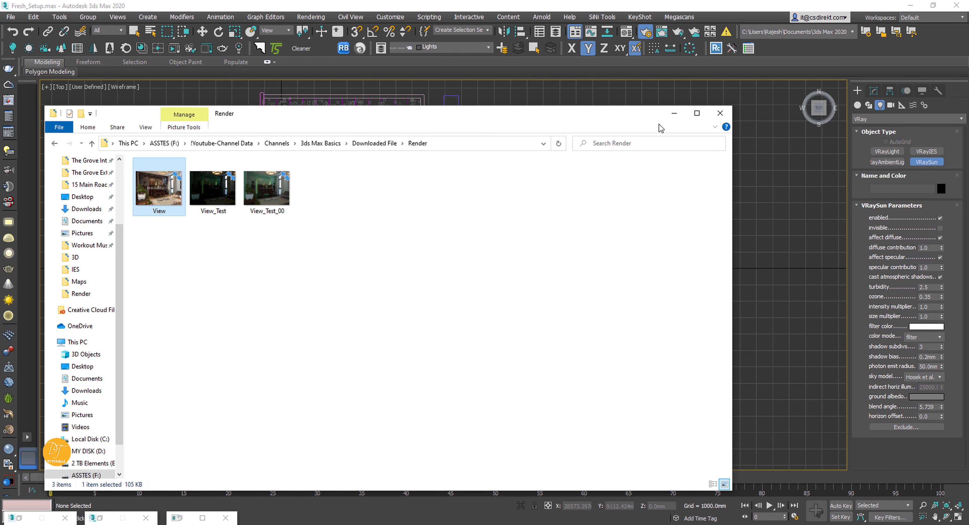
{"action": "left_click", "coordinate": [674, 113]}
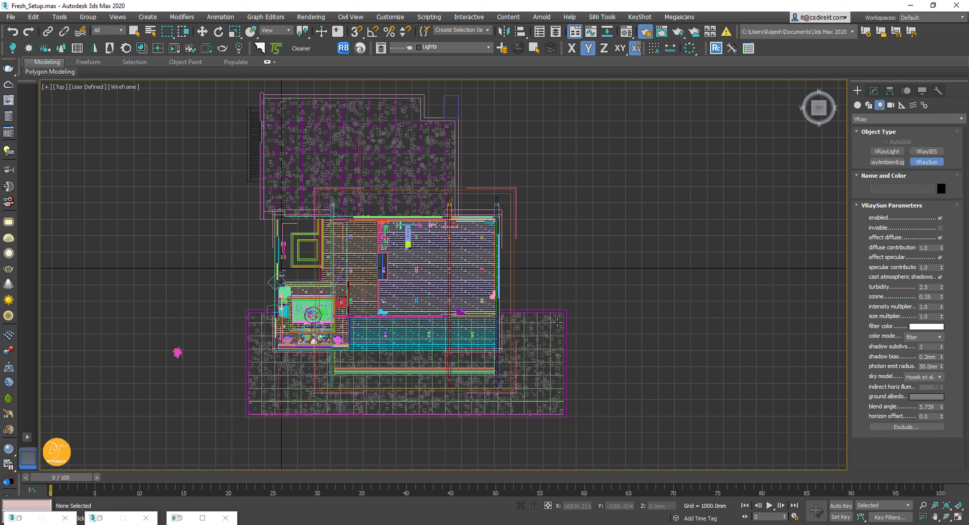
- Draw a VRaySun in the top view from well east of the building toward the altar room, replacing the environment map with VRaySky
{"action": "scroll", "coordinate": [558, 321], "scroll_direction": "down", "scroll_amount": 3}
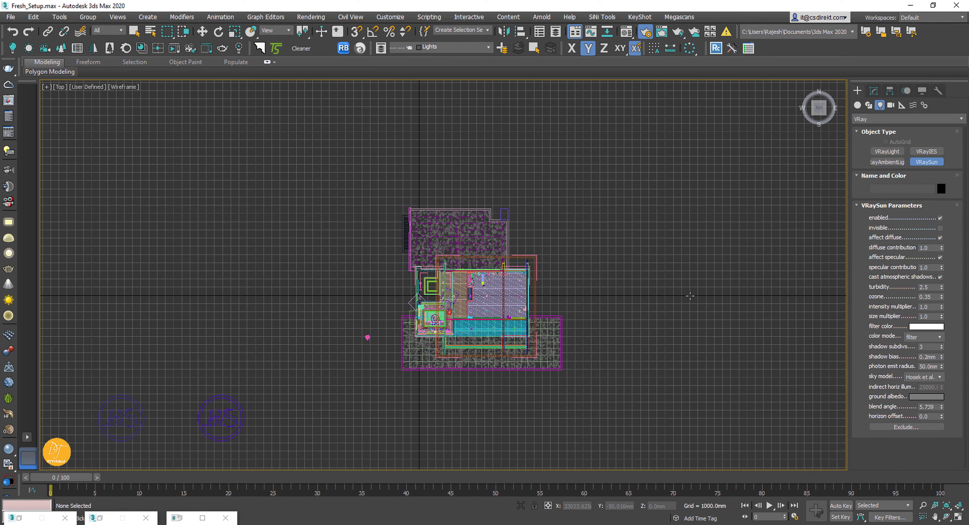
{"action": "left_click_drag", "start_coordinate": [690, 296], "coordinate": [429, 314]}
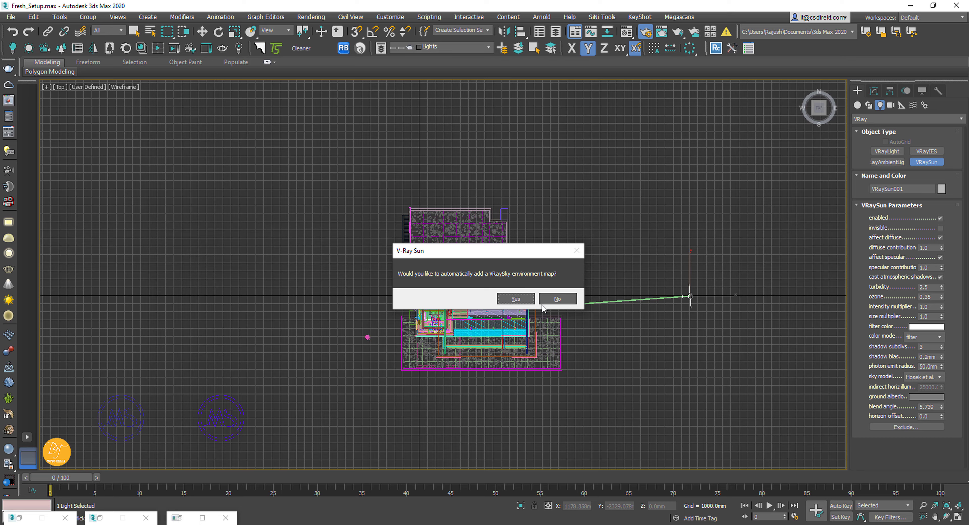
{"action": "left_click", "coordinate": [515, 299]}
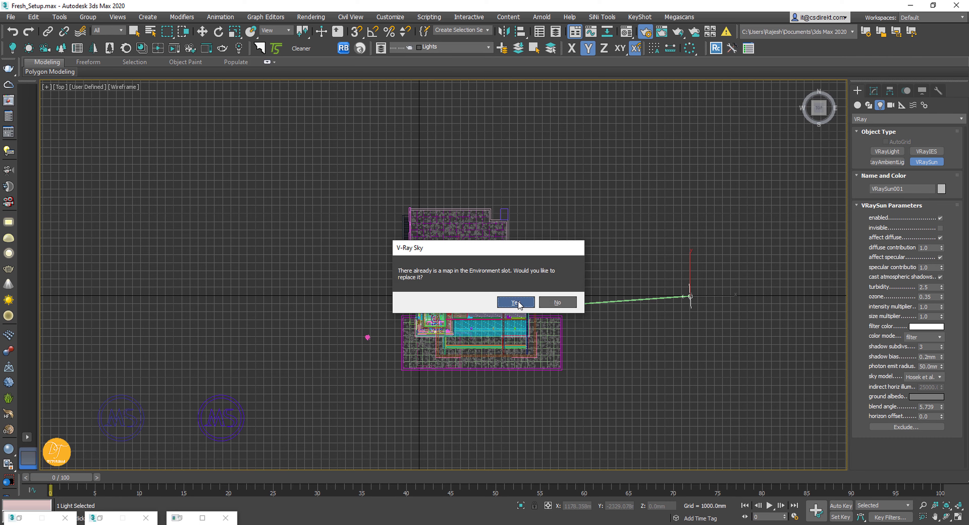
{"action": "left_click", "coordinate": [516, 301]}
{"action": "right_click", "coordinate": [631, 351]}
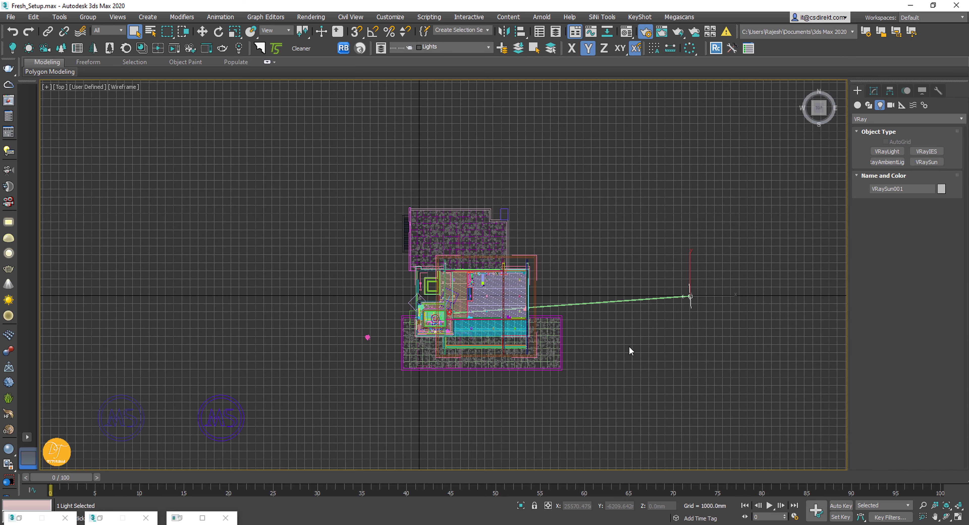
- Frame the sun in the front view, switch to the four-viewport layout, and change the Left view to the cam 4 camera
{"action": "key", "text": "f"}
{"action": "key", "text": "z"}
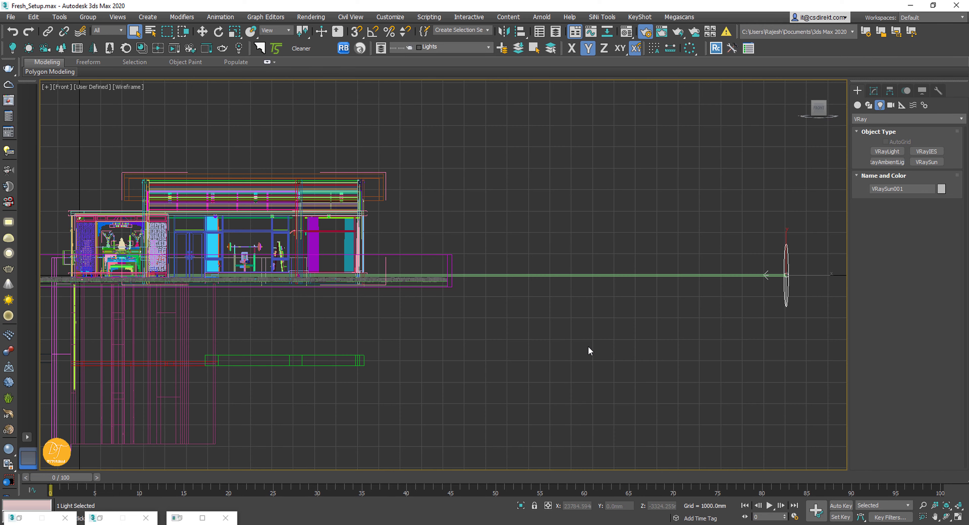
{"action": "key", "text": "alt+w"}
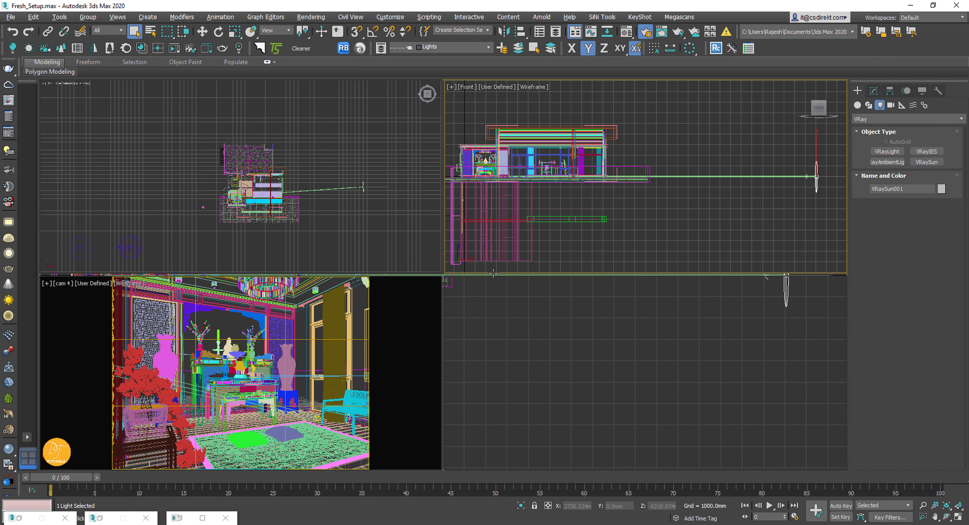
{"action": "right_click", "coordinate": [327, 369]}
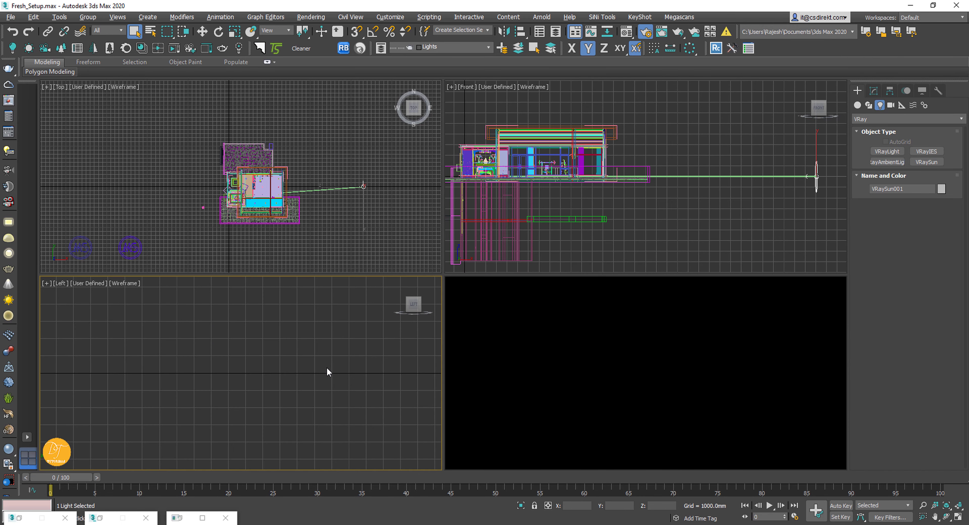
{"action": "key", "text": "c"}
{"action": "double_click", "coordinate": [438, 194]}
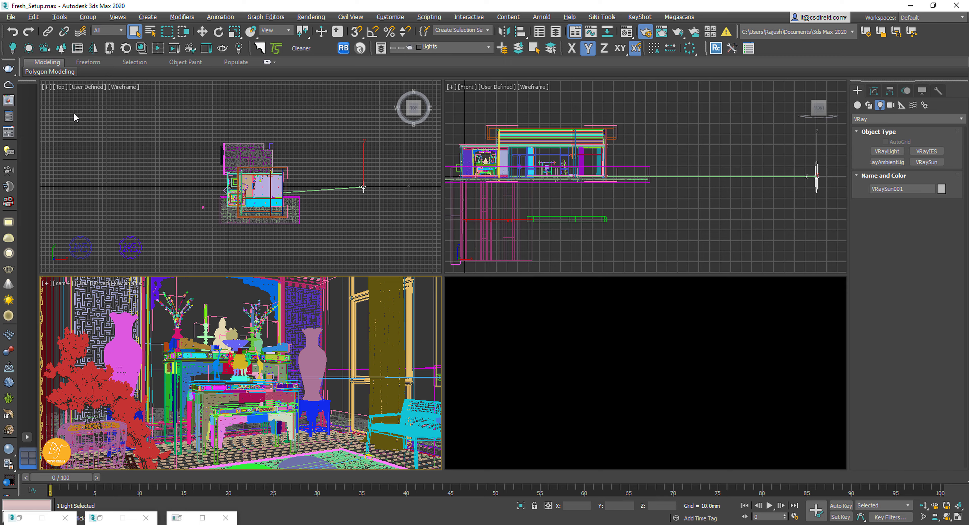
- Enable the override material in the V-Ray global switches of Render Setup and assign it a new VRayMtl
{"action": "left_click", "coordinate": [100, 518]}
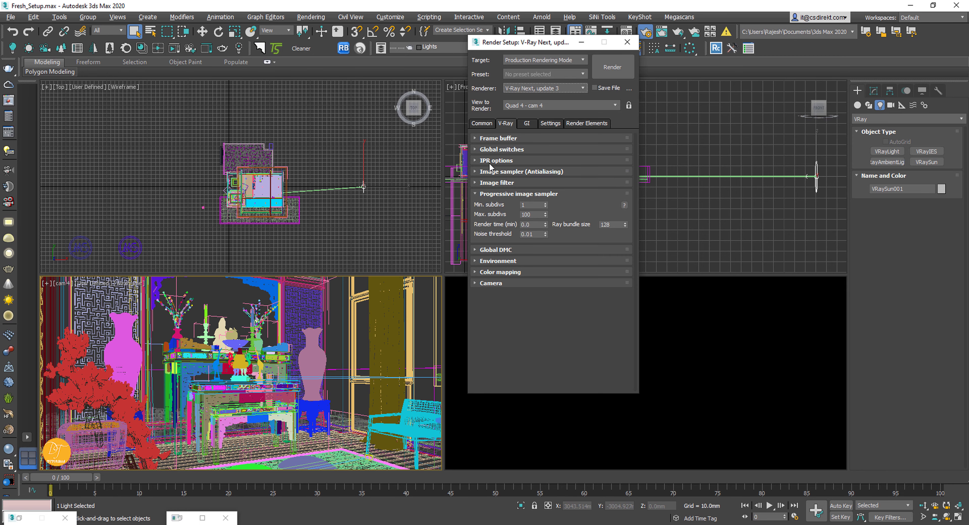
{"action": "left_click", "coordinate": [495, 150]}
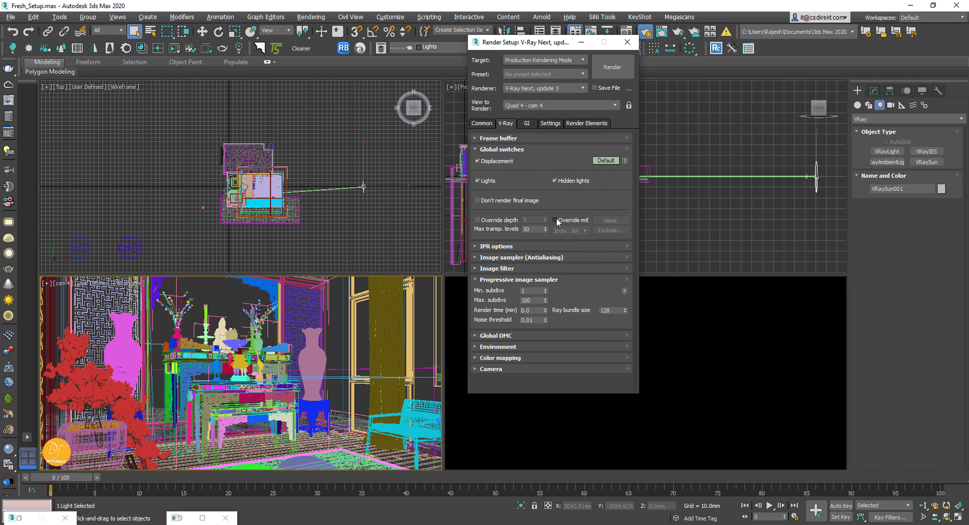
{"action": "left_click", "coordinate": [556, 221]}
{"action": "left_click", "coordinate": [617, 222]}
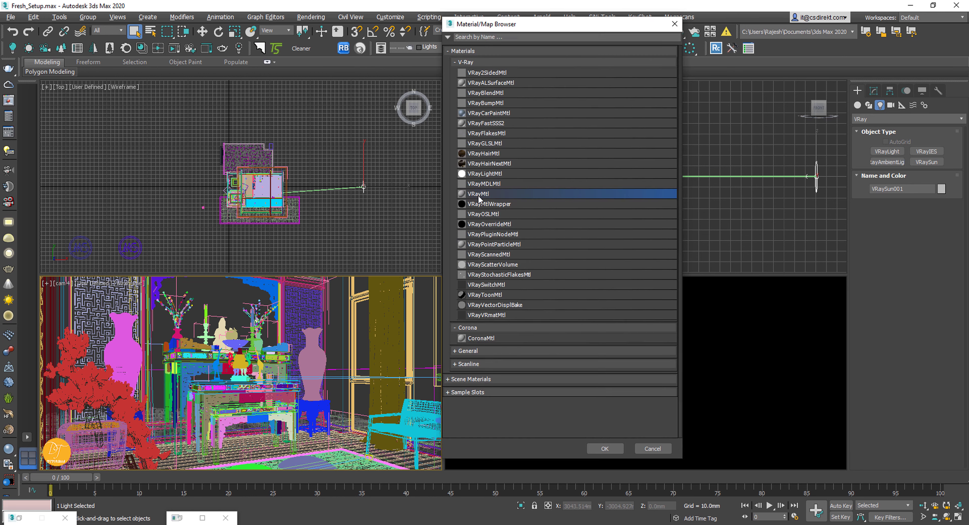
{"action": "double_click", "coordinate": [479, 194]}
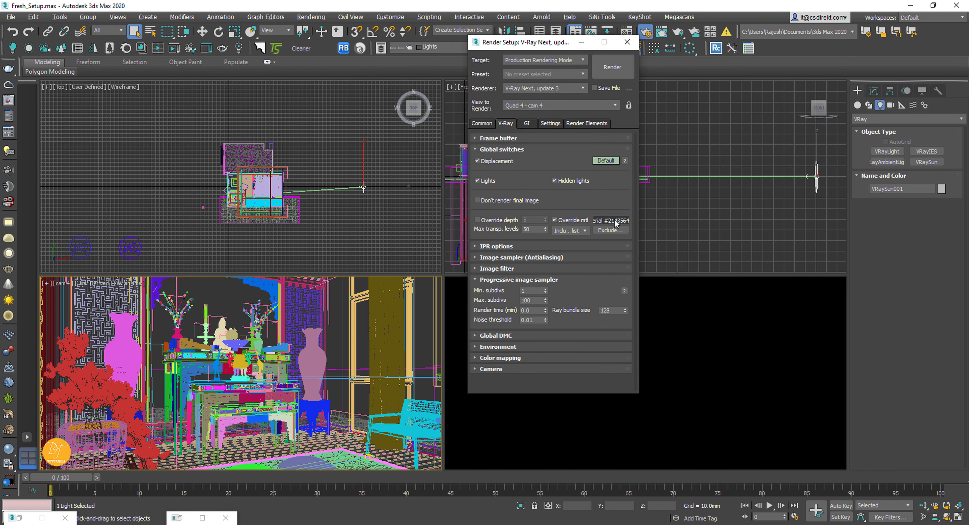
- Clear the Material Editor sample slots and place the override material in the last slot as an instance
{"action": "key", "text": "m"}
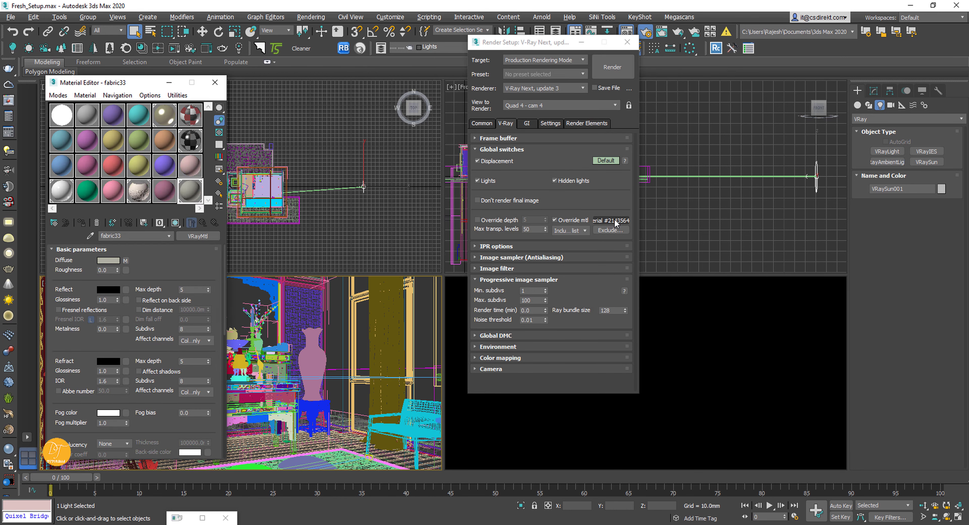
{"action": "left_click", "coordinate": [177, 95]}
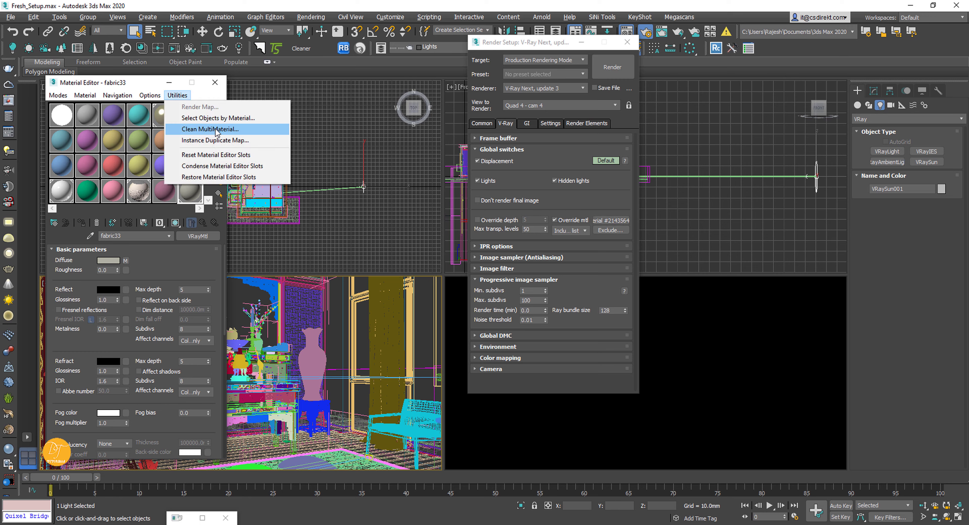
{"action": "left_click", "coordinate": [216, 166]}
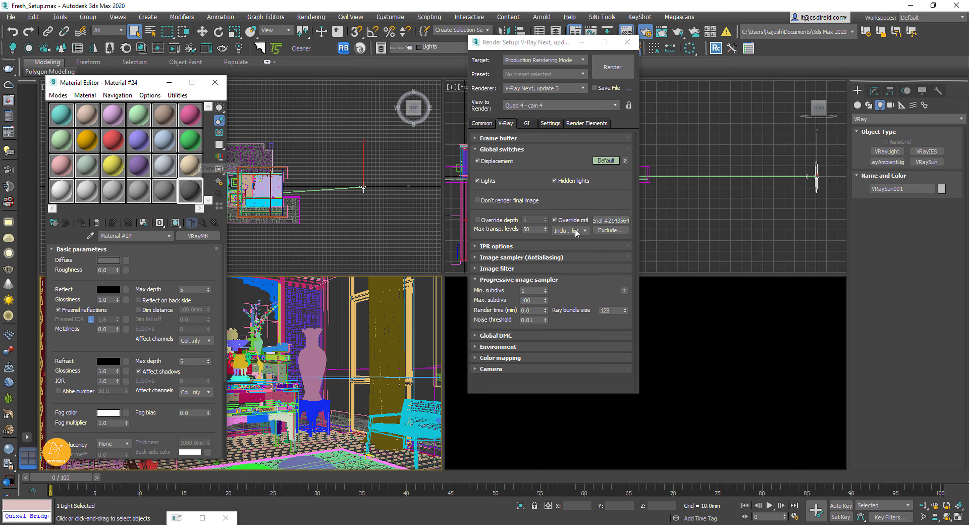
{"action": "left_click_drag", "start_coordinate": [611, 220], "coordinate": [196, 191]}
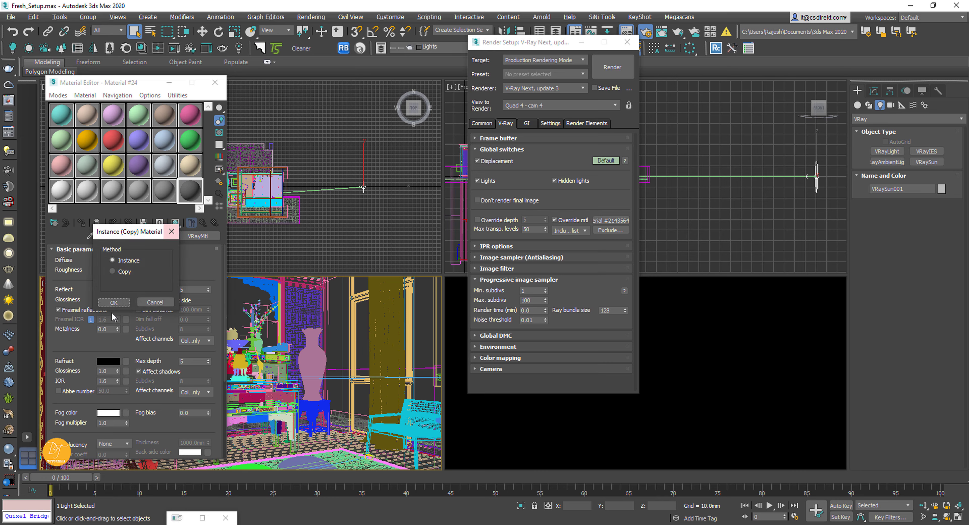
{"action": "left_click", "coordinate": [114, 303]}
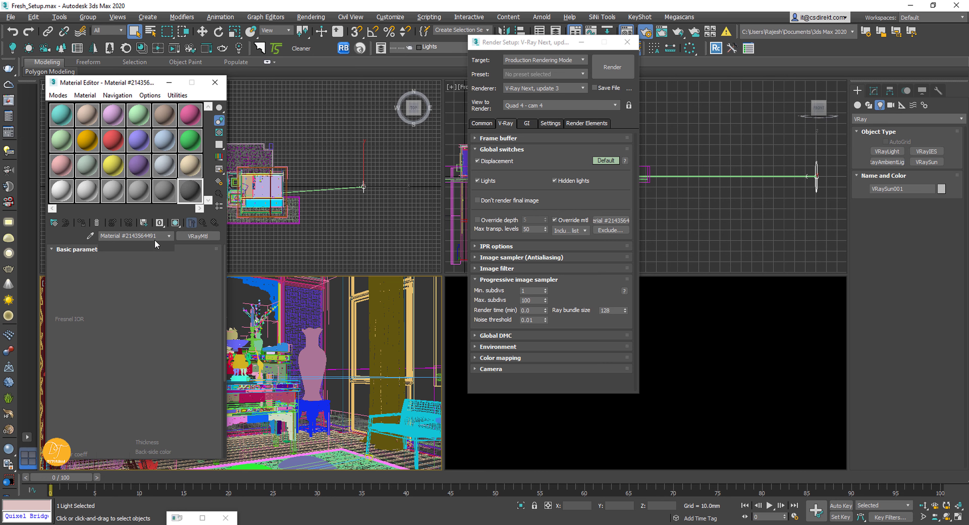
- Name the override material Clay, set its diffuse colour value to 200, and minimise the Material Editor
{"action": "type", "text": "Clay"}
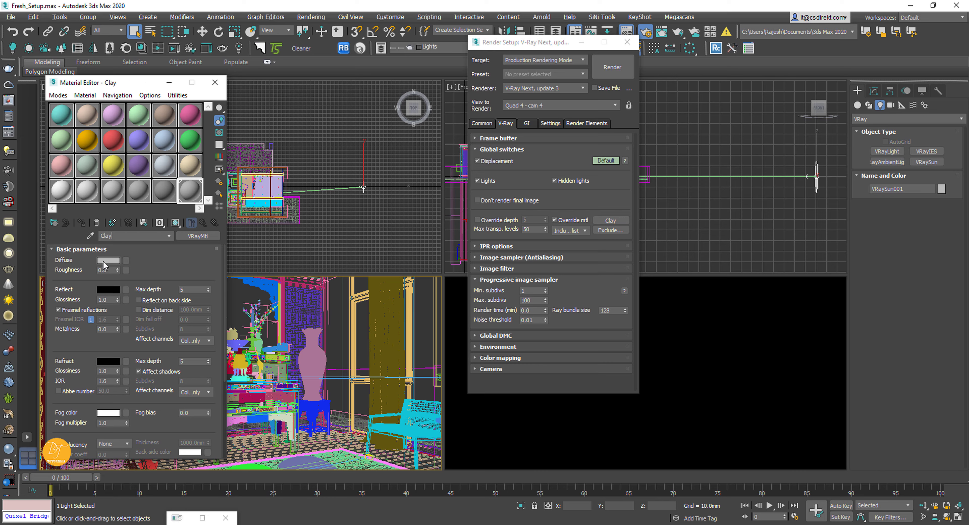
{"action": "left_click", "coordinate": [106, 260]}
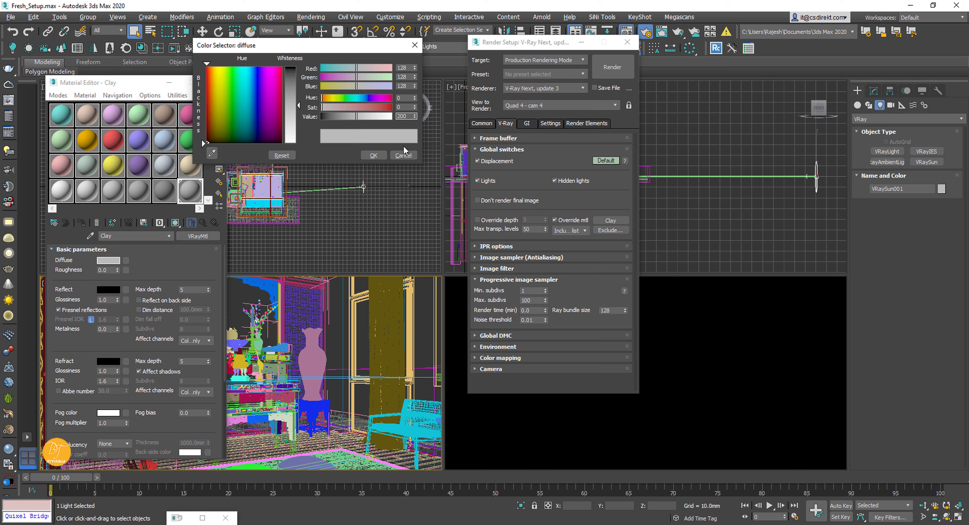
{"action": "left_click", "coordinate": [373, 155]}
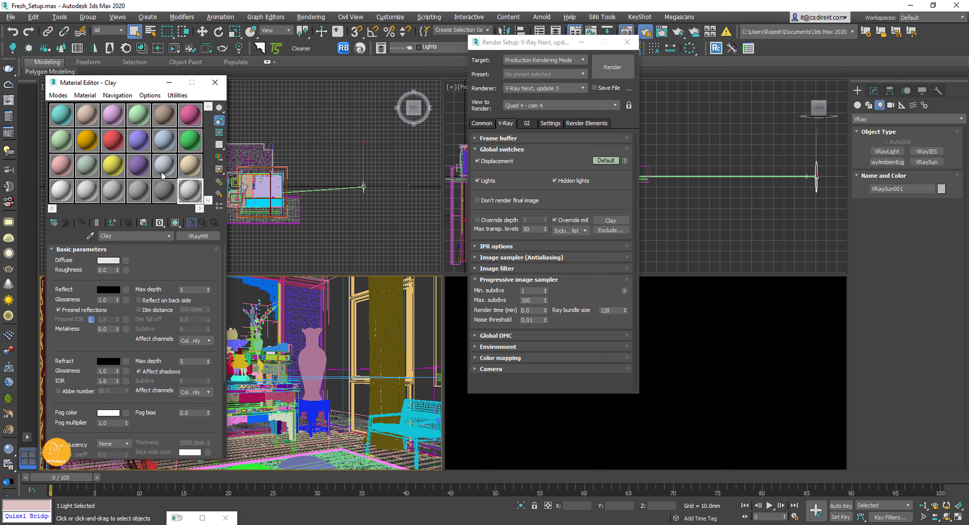
{"action": "left_click", "coordinate": [169, 83]}
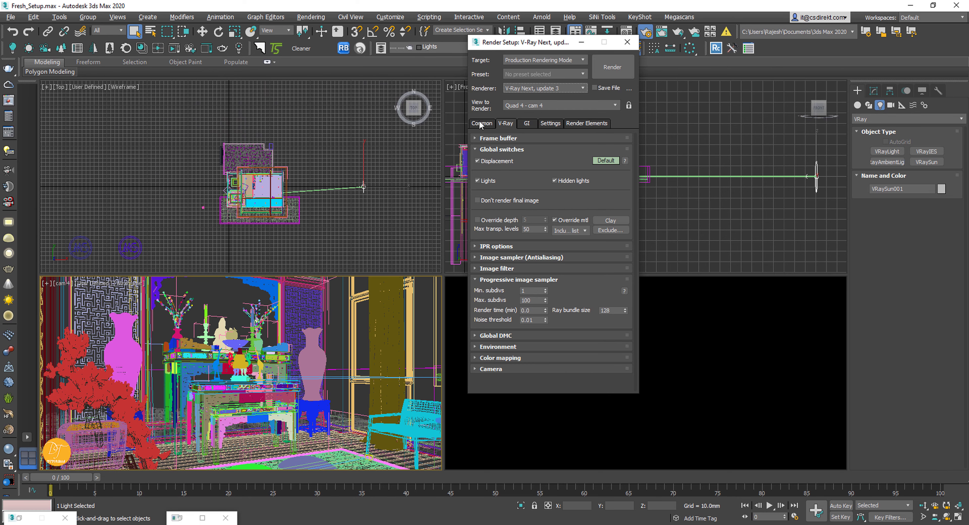
- Turn off the image filter and set the progressive image sampler's max subdivs to 50 in the V-Ray render settings
{"action": "left_click", "coordinate": [493, 150]}
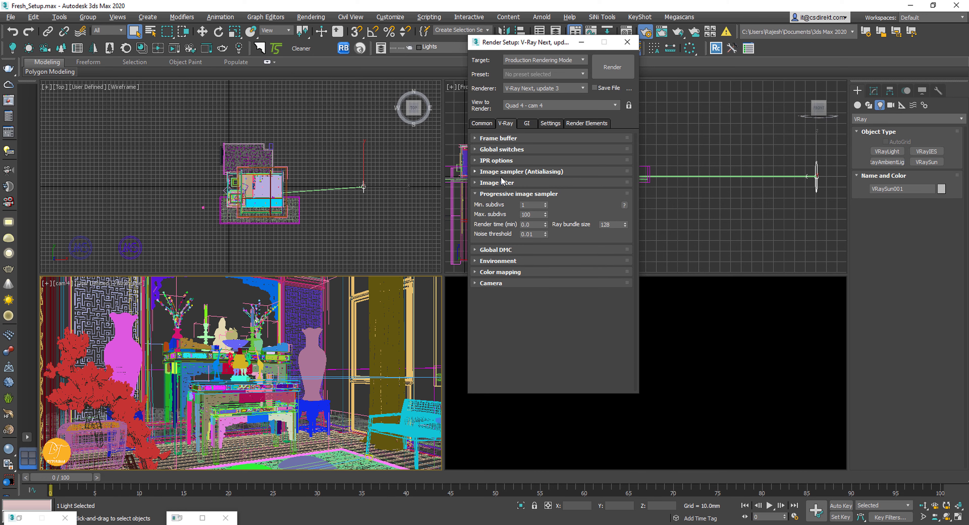
{"action": "left_click", "coordinate": [495, 172]}
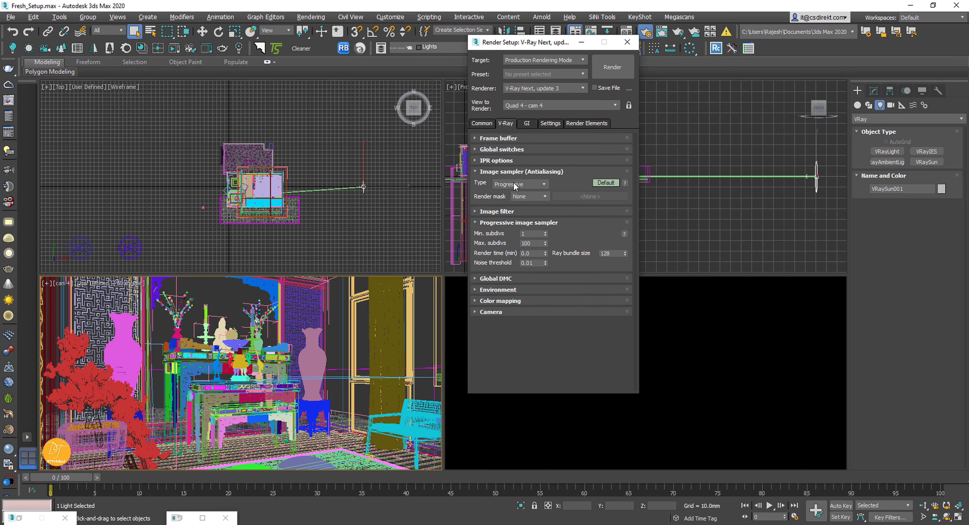
{"action": "left_click", "coordinate": [501, 211]}
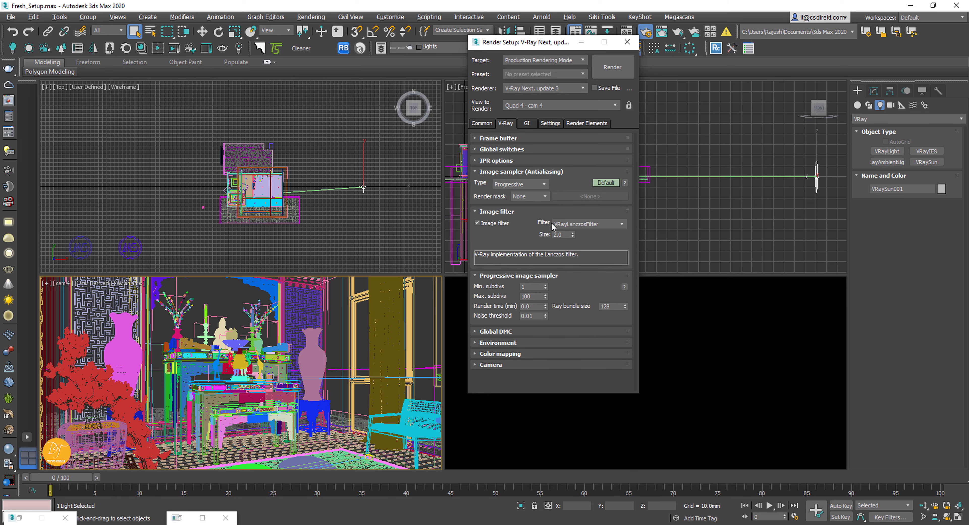
{"action": "left_click", "coordinate": [479, 223]}
{"action": "left_click", "coordinate": [493, 212]}
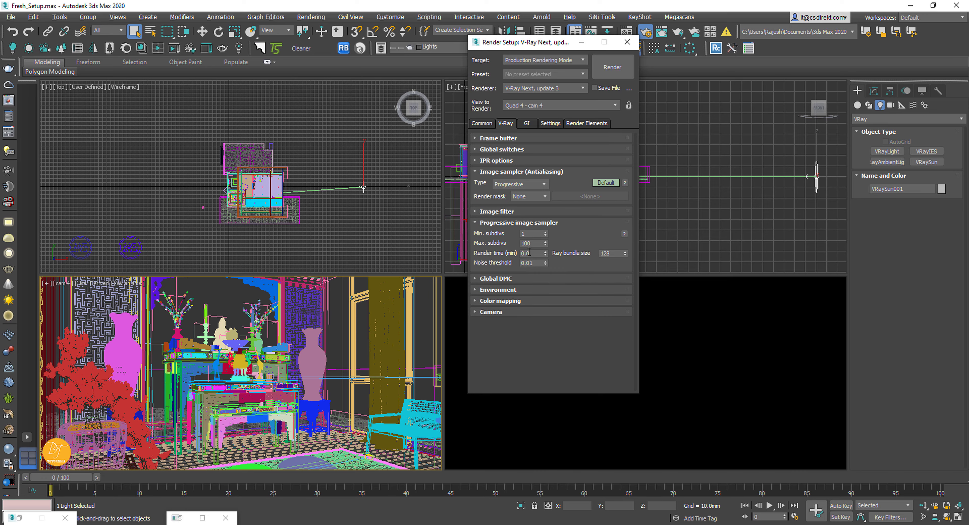
{"action": "left_click_drag", "start_coordinate": [530, 245], "coordinate": [493, 245]}
{"action": "double_click", "coordinate": [539, 262]}
{"action": "left_click", "coordinate": [495, 278]}
{"action": "left_click", "coordinate": [495, 278]}
- Set colour mapping to Exponential in Expert mode, with Color mapping only (no gamma) and a bright multiplier of 0.6
{"action": "left_click", "coordinate": [494, 301]}
{"action": "left_click", "coordinate": [613, 312]}
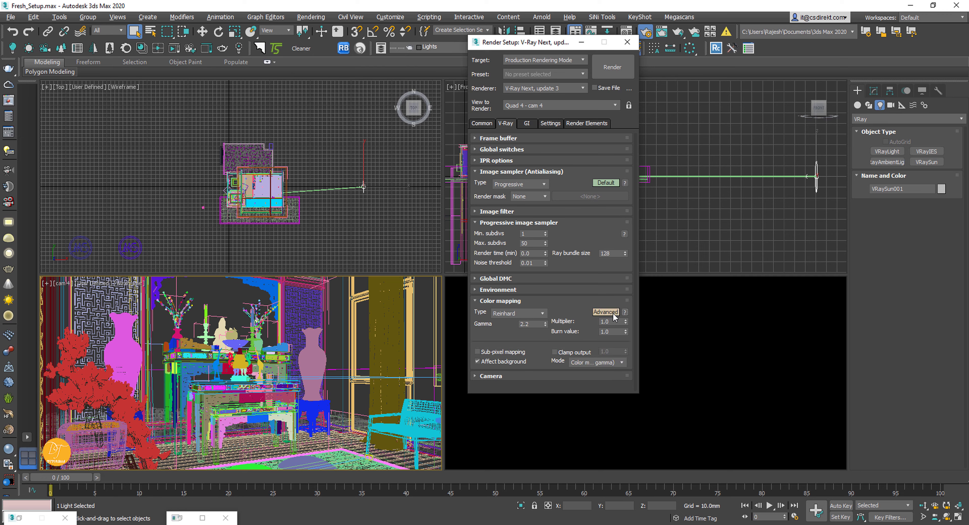
{"action": "left_click", "coordinate": [519, 315]}
{"action": "left_click", "coordinate": [506, 329]}
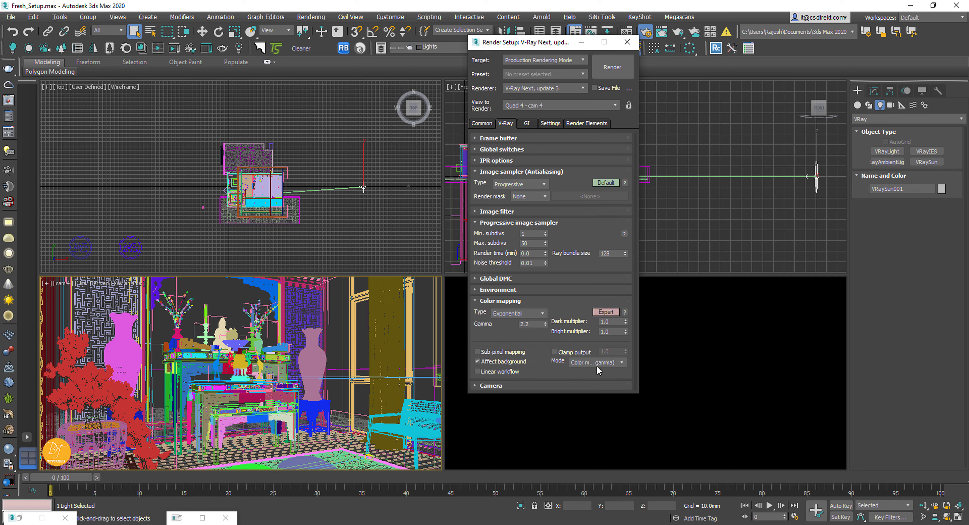
{"action": "left_click", "coordinate": [601, 362]}
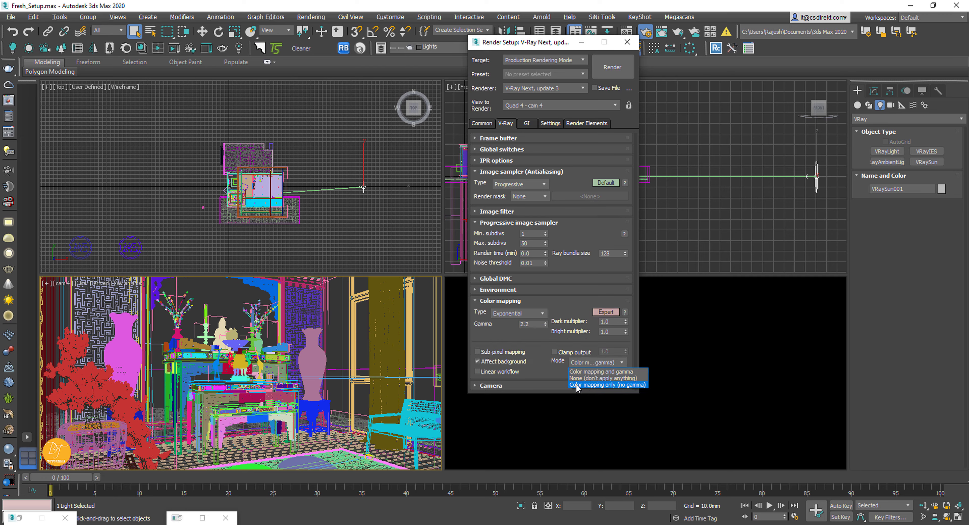
{"action": "left_click", "coordinate": [576, 384]}
{"action": "left_click_drag", "start_coordinate": [611, 331], "coordinate": [579, 329]}
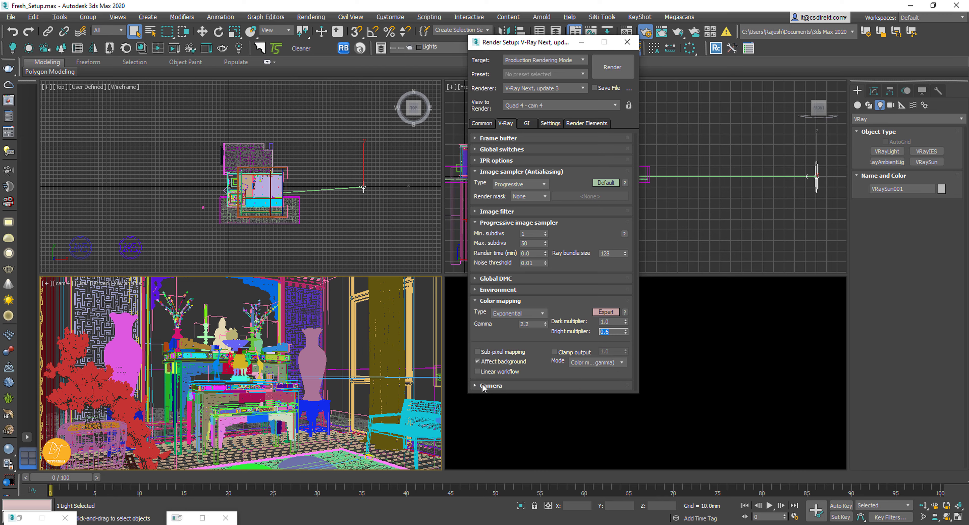
{"action": "left_click", "coordinate": [496, 300]}
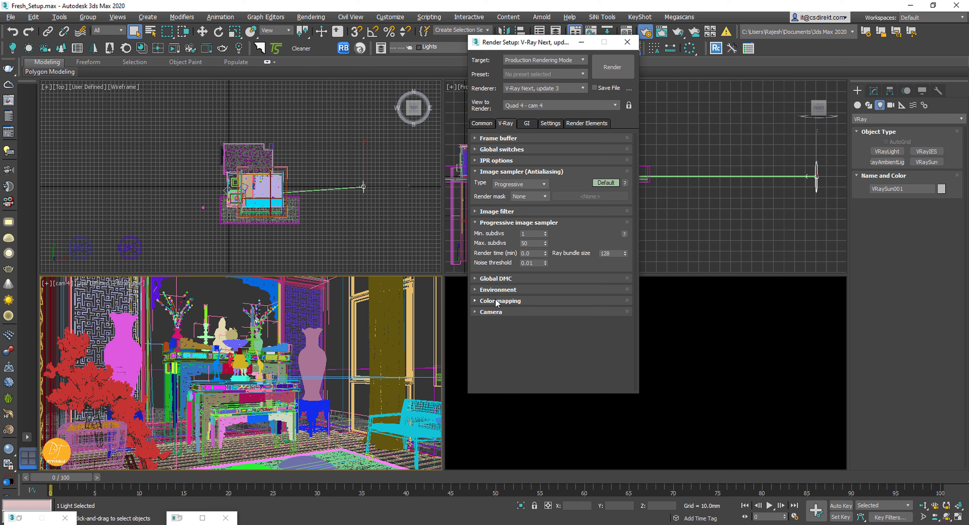
{"action": "left_click", "coordinate": [504, 312]}
{"action": "left_click", "coordinate": [503, 213]}
{"action": "left_click", "coordinate": [495, 291]}
{"action": "left_click", "coordinate": [496, 252]}
- Set the primary GI engine to Irradiance map with the Medium preset and its subdivs to 3
{"action": "left_click", "coordinate": [526, 123]}
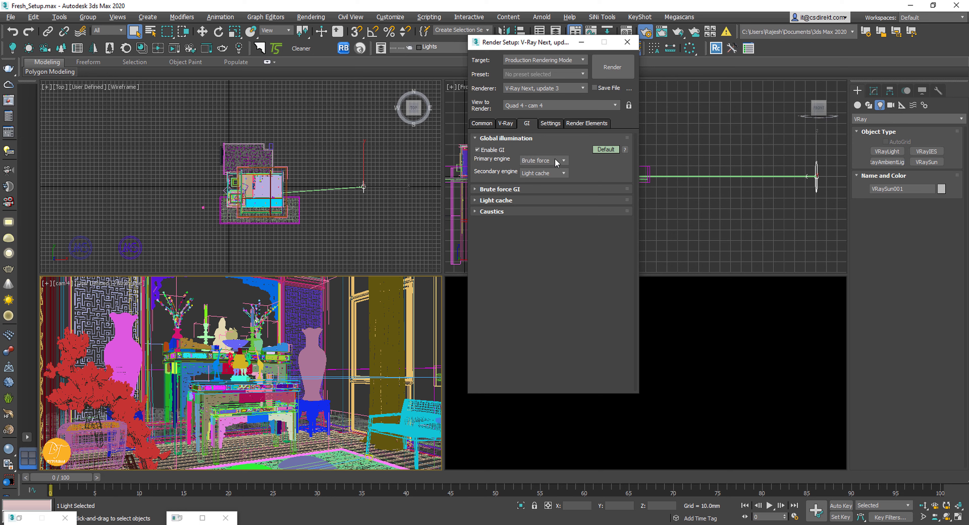
{"action": "left_click", "coordinate": [539, 160]}
{"action": "left_click", "coordinate": [527, 170]}
{"action": "left_click", "coordinate": [489, 192]}
{"action": "left_click", "coordinate": [537, 202]}
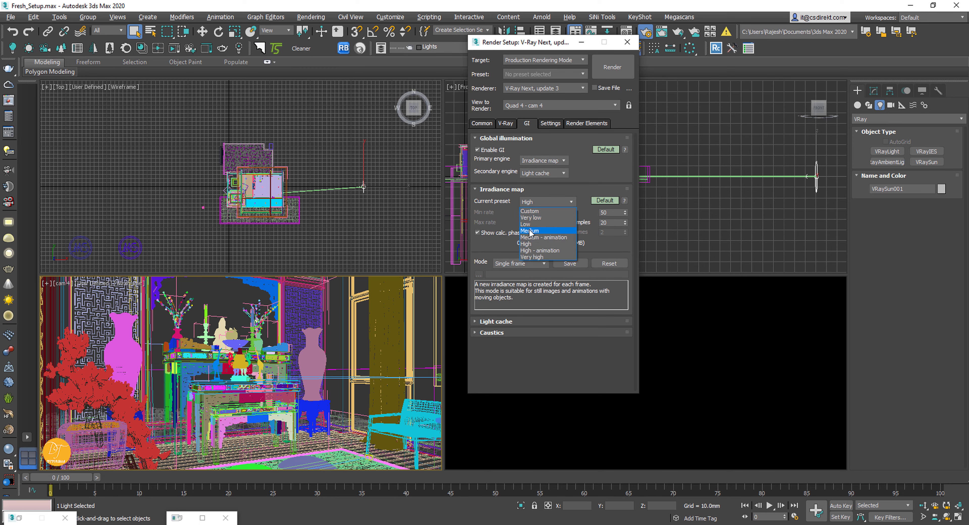
{"action": "left_click", "coordinate": [532, 229]}
{"action": "double_click", "coordinate": [612, 211]}
{"action": "type", "text": "3"}
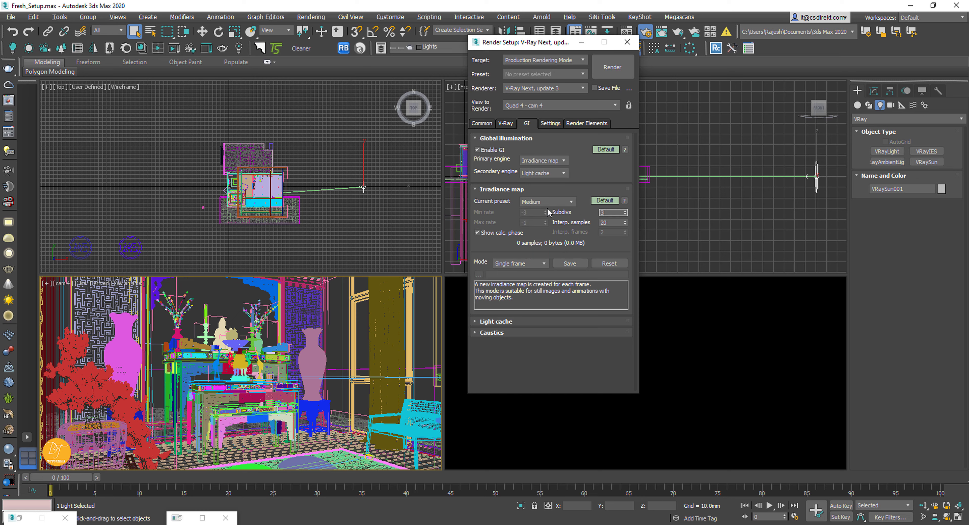
- Set the light cache subdivs to 600
{"action": "left_click", "coordinate": [503, 189]}
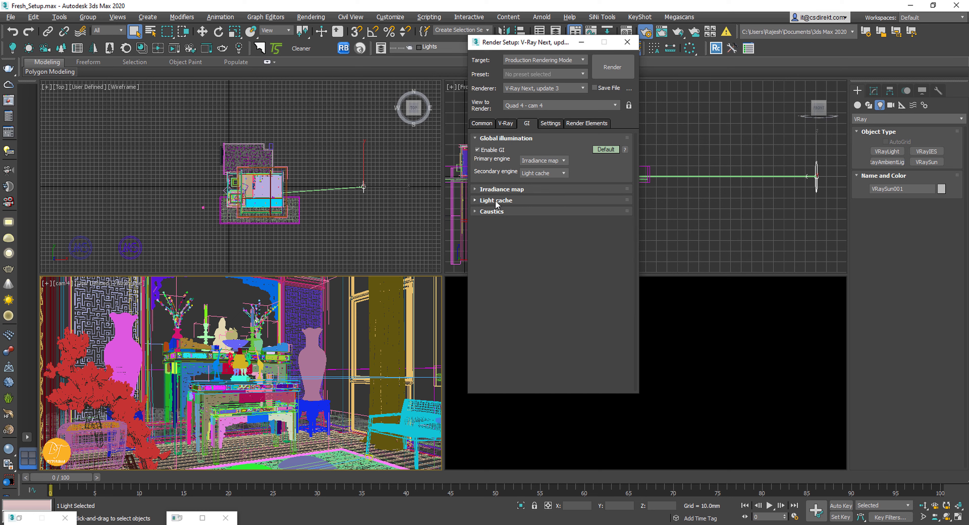
{"action": "left_click", "coordinate": [497, 201]}
{"action": "double_click", "coordinate": [527, 223]}
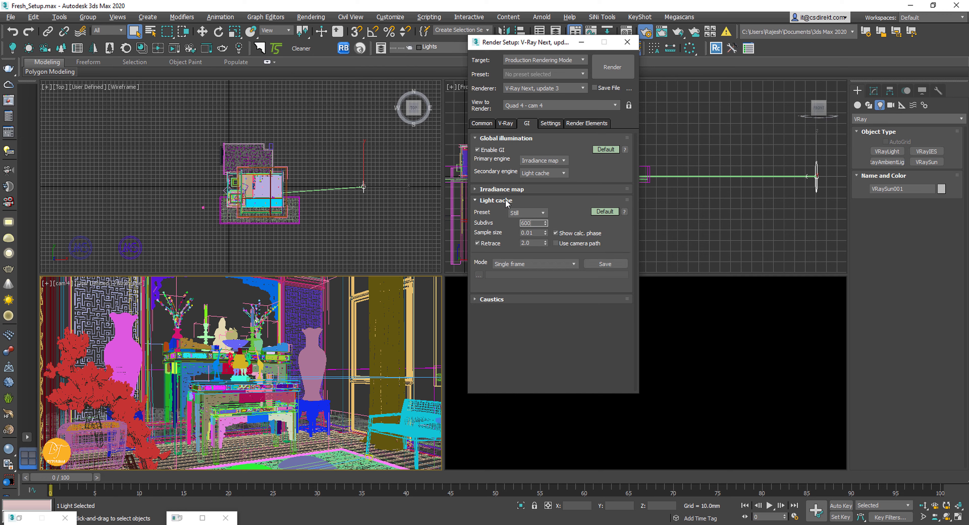
{"action": "left_click", "coordinate": [496, 200]}
- Delete all render elements from VRayAlpha through VRayZDepth
{"action": "left_click", "coordinate": [551, 124]}
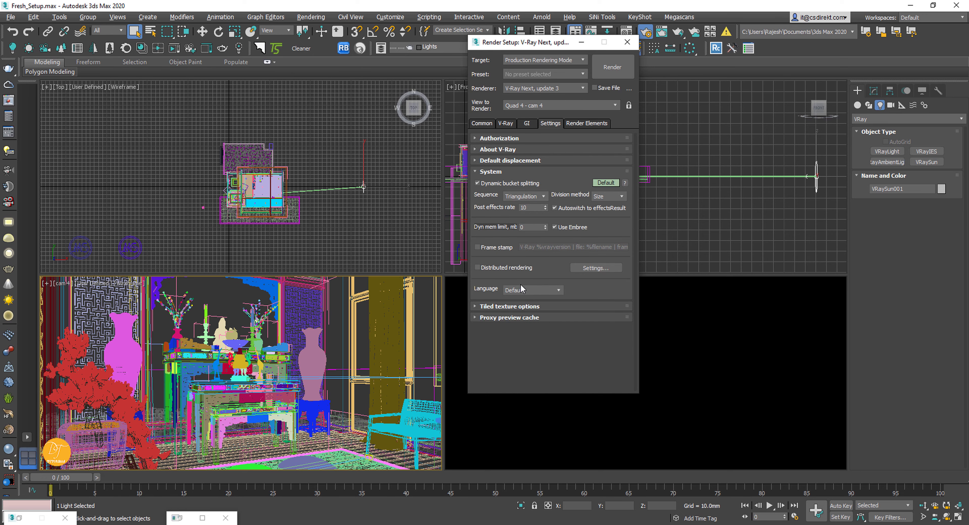
{"action": "left_click", "coordinate": [589, 124]}
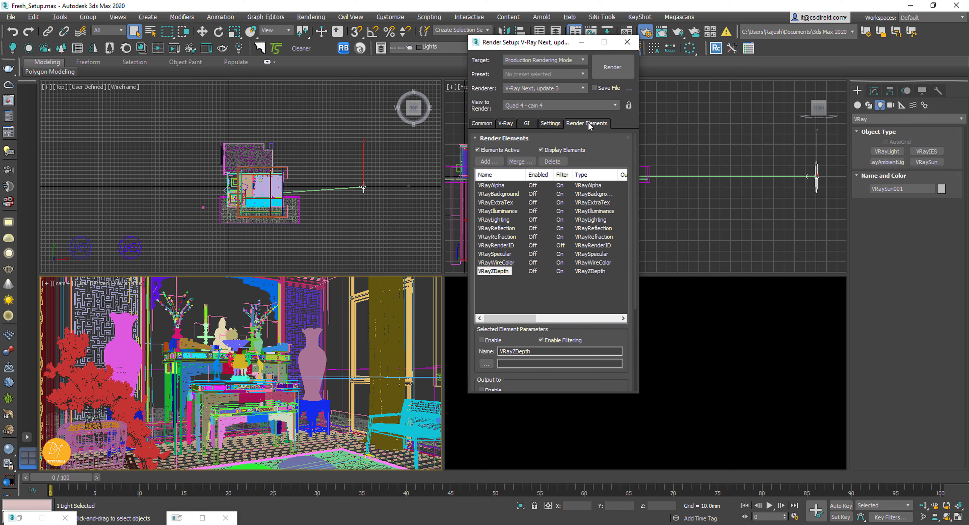
{"action": "left_click", "coordinate": [492, 185]}
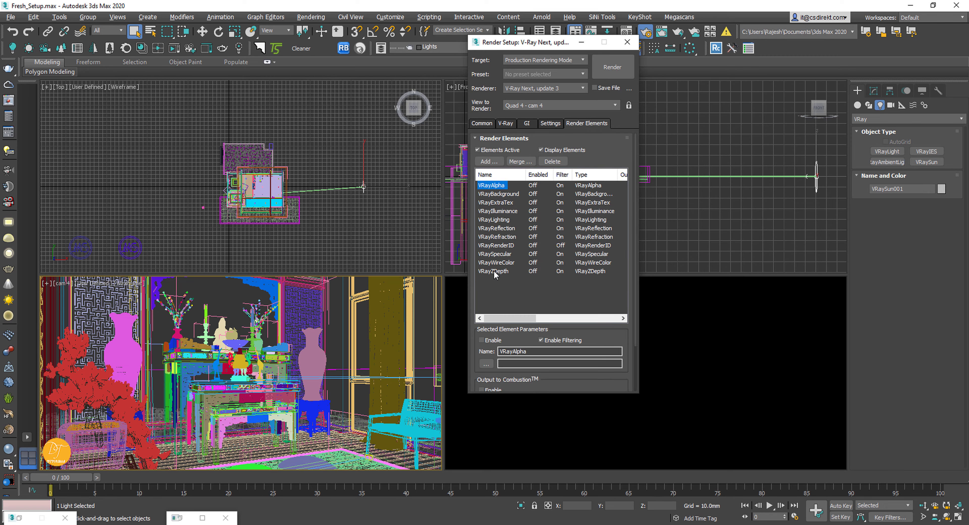
{"action": "left_click", "coordinate": [492, 271], "text": "shift"}
{"action": "left_click", "coordinate": [552, 162]}
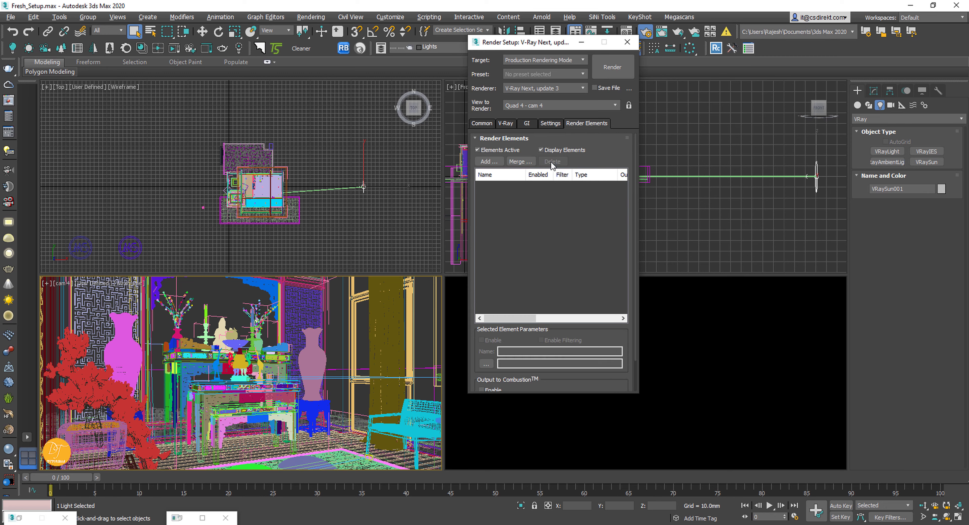
- Review the Settings, GI, V-Ray and Common render settings and collapse the open image sampler sections
{"action": "left_click", "coordinate": [550, 123]}
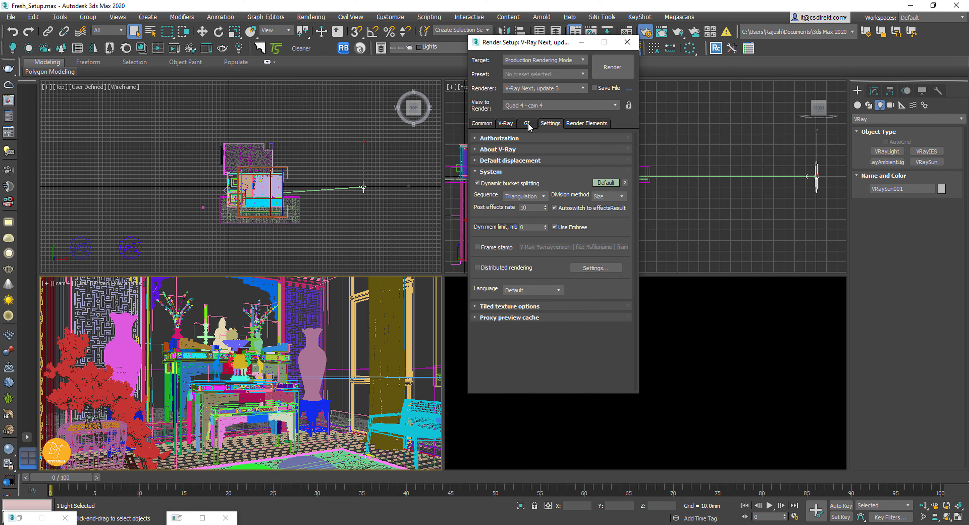
{"action": "left_click", "coordinate": [527, 124]}
{"action": "left_click", "coordinate": [504, 122]}
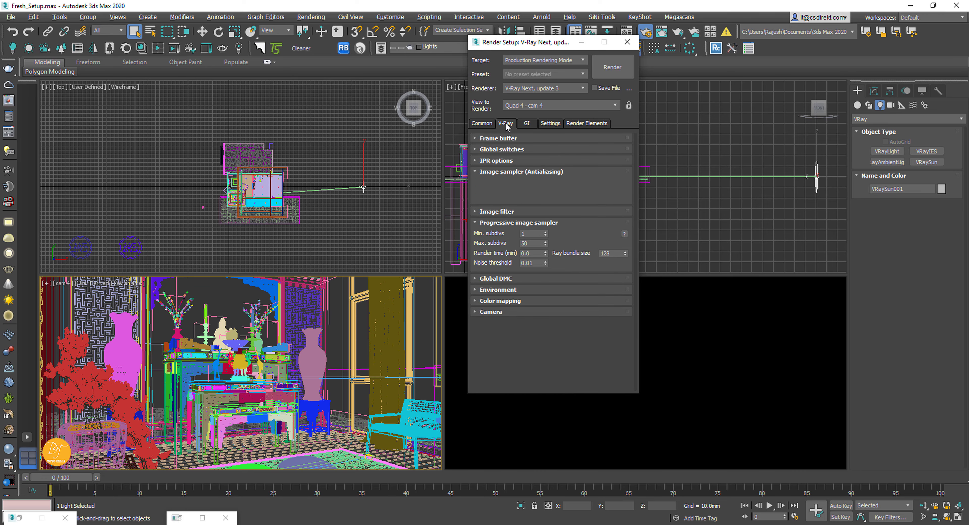
{"action": "left_click", "coordinate": [483, 124]}
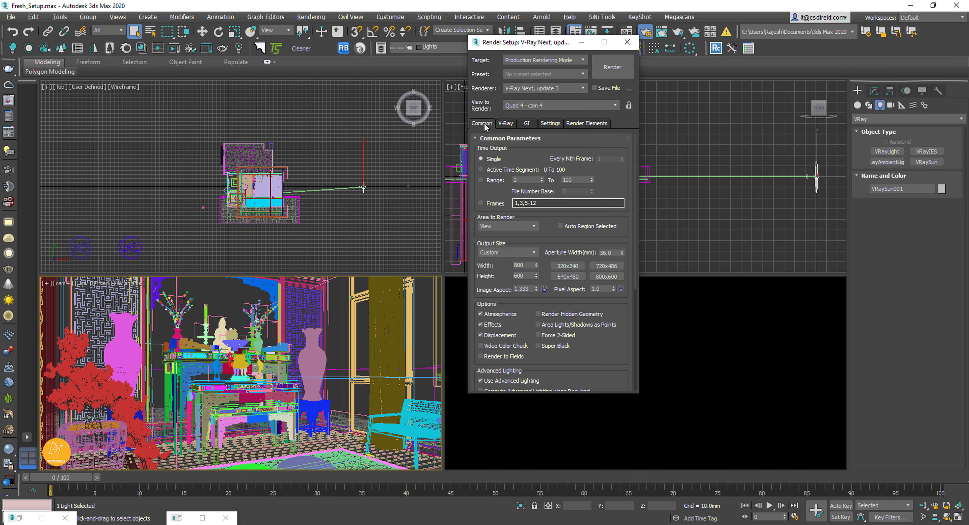
{"action": "left_click", "coordinate": [506, 124]}
{"action": "left_click", "coordinate": [504, 223]}
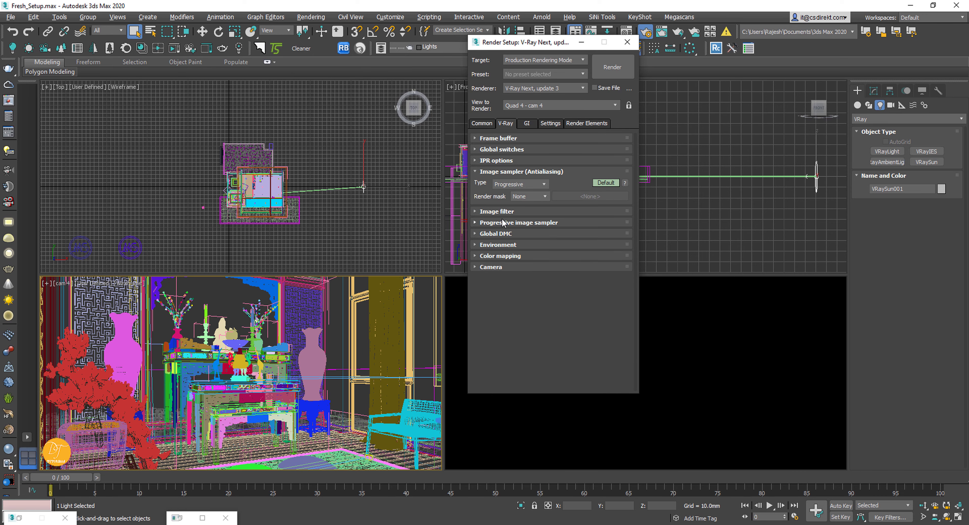
{"action": "left_click", "coordinate": [490, 172]}
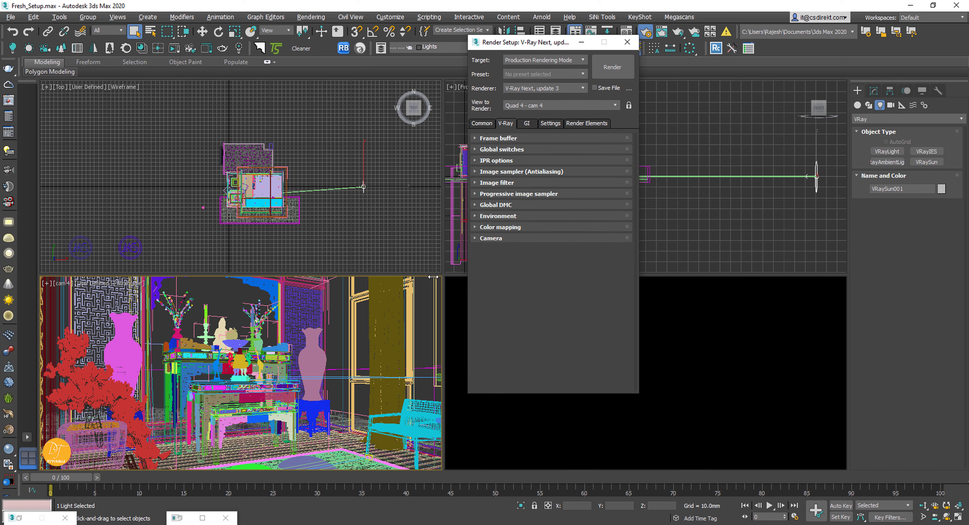
- Switch the cam 4 view to shaded display and try to start a production render
{"action": "left_click", "coordinate": [337, 347]}
{"action": "key", "text": "F3"}
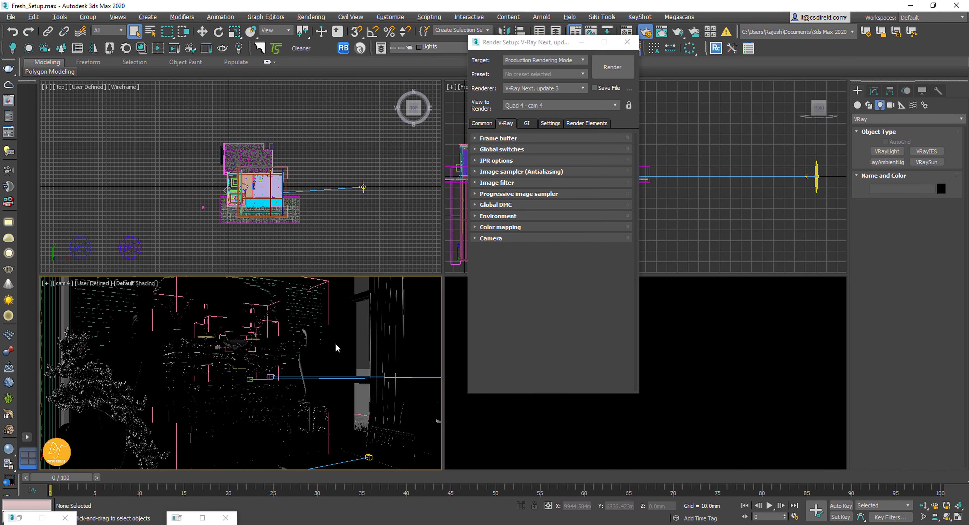
{"action": "left_click", "coordinate": [677, 33]}
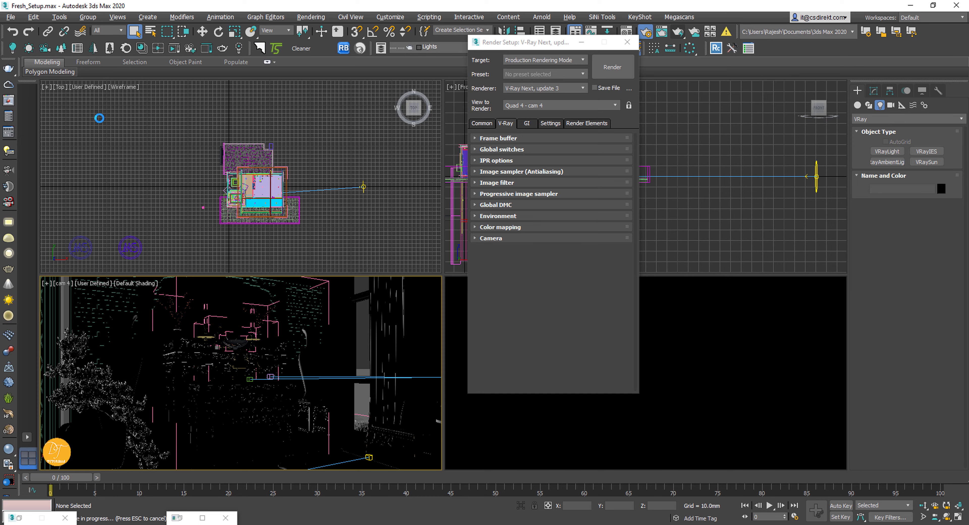
- Interrupt the operation in progress, activate the Top view and save the scene
{"action": "key", "text": "Escape"}
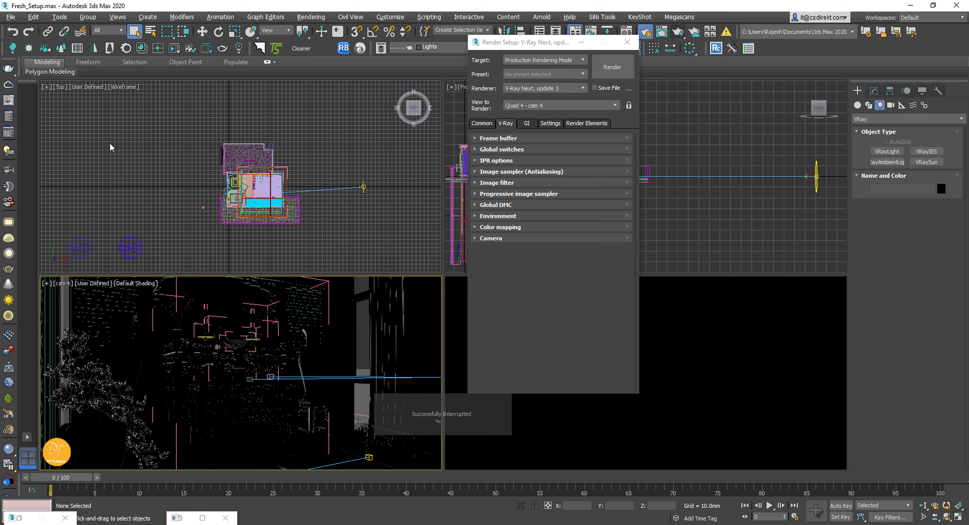
{"action": "left_click", "coordinate": [110, 146]}
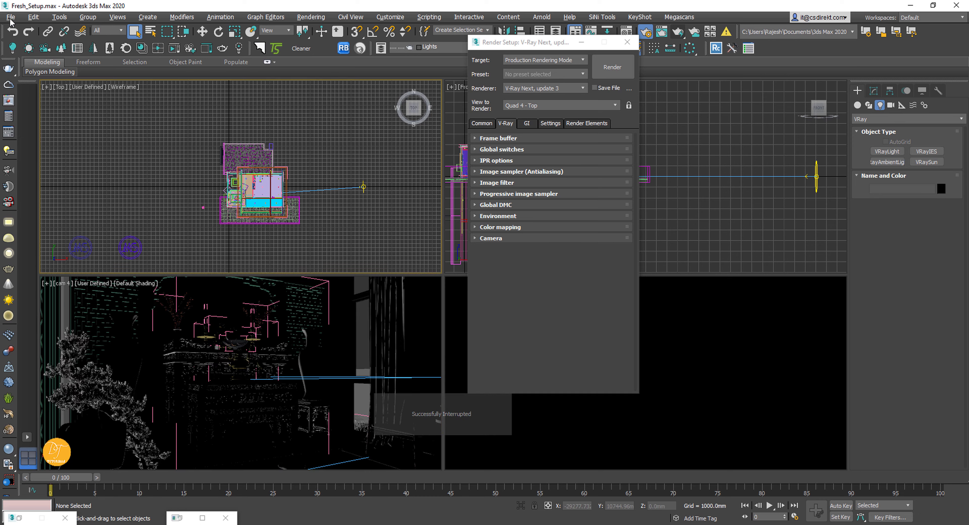
{"action": "left_click", "coordinate": [10, 18]}
{"action": "left_click", "coordinate": [17, 96]}
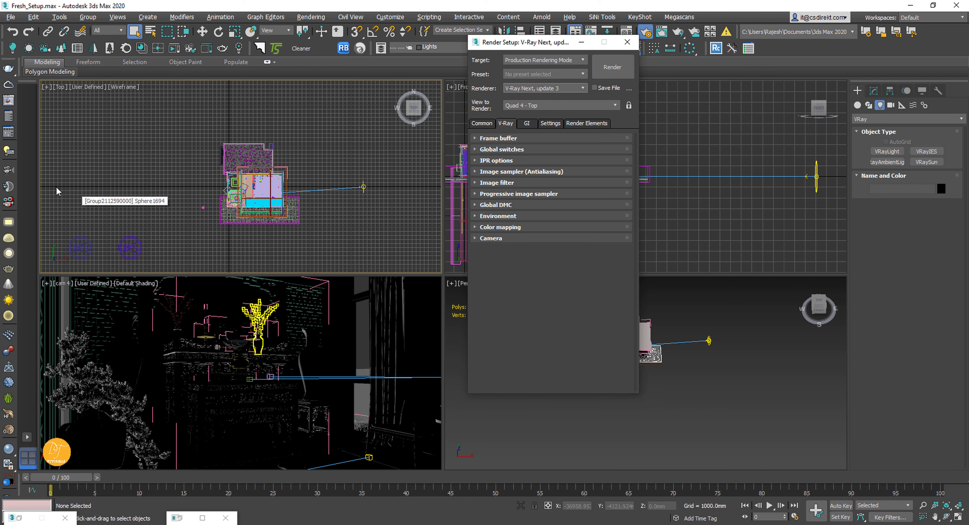
- Run an interactive test render in the V-Ray frame buffer, switch it to the cam 4 view, and stop and close it
{"action": "left_click", "coordinate": [10, 100]}
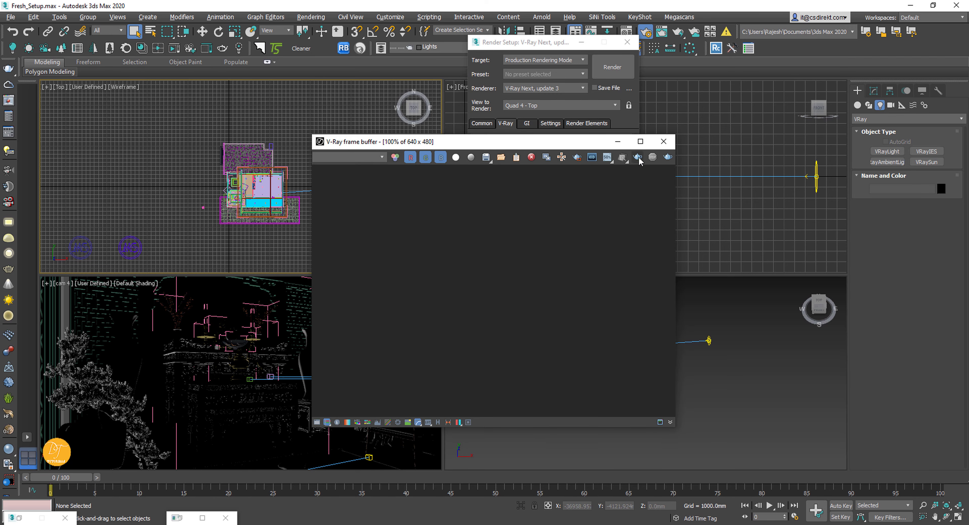
{"action": "left_click", "coordinate": [638, 161]}
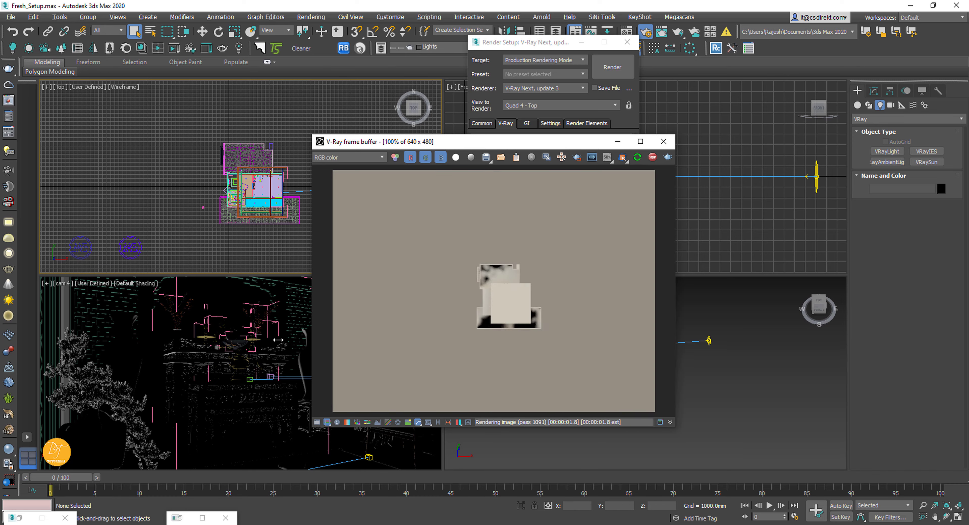
{"action": "left_click", "coordinate": [267, 344]}
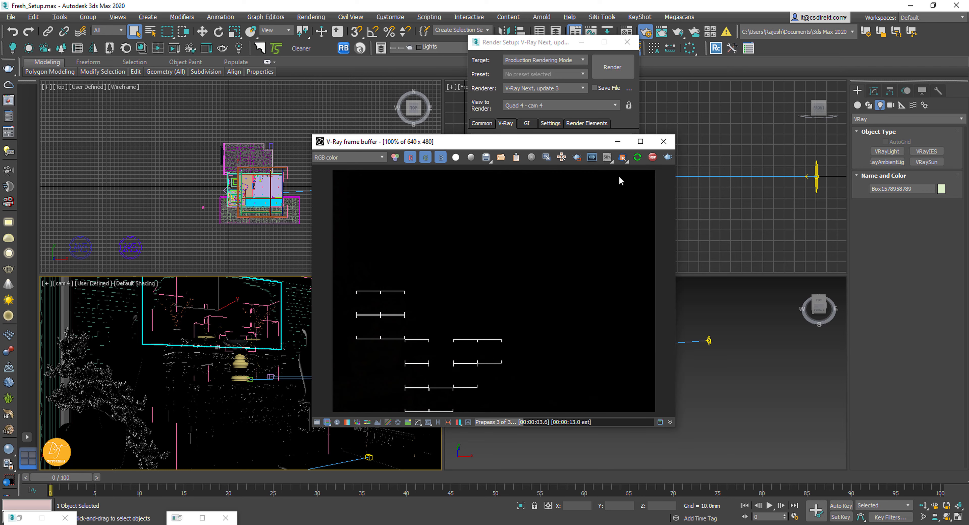
{"action": "left_click", "coordinate": [650, 160]}
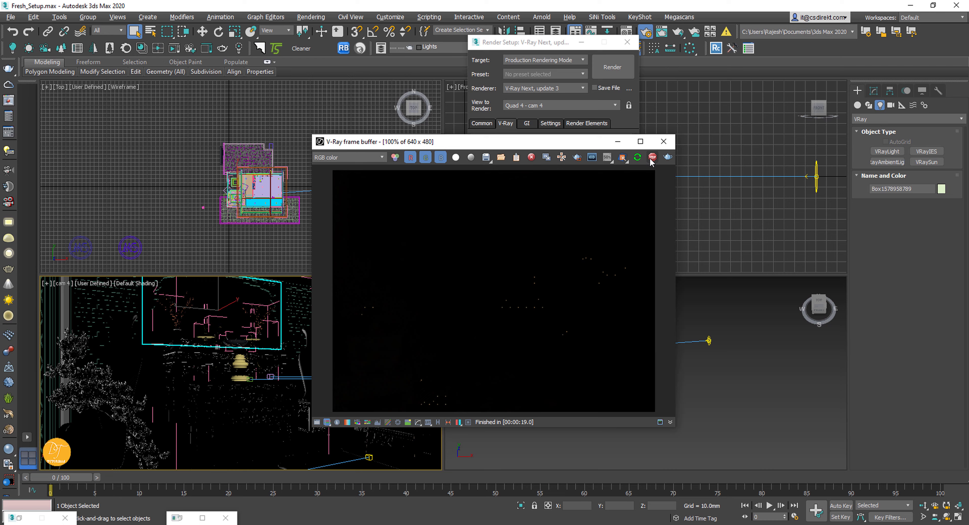
{"action": "left_click", "coordinate": [663, 142]}
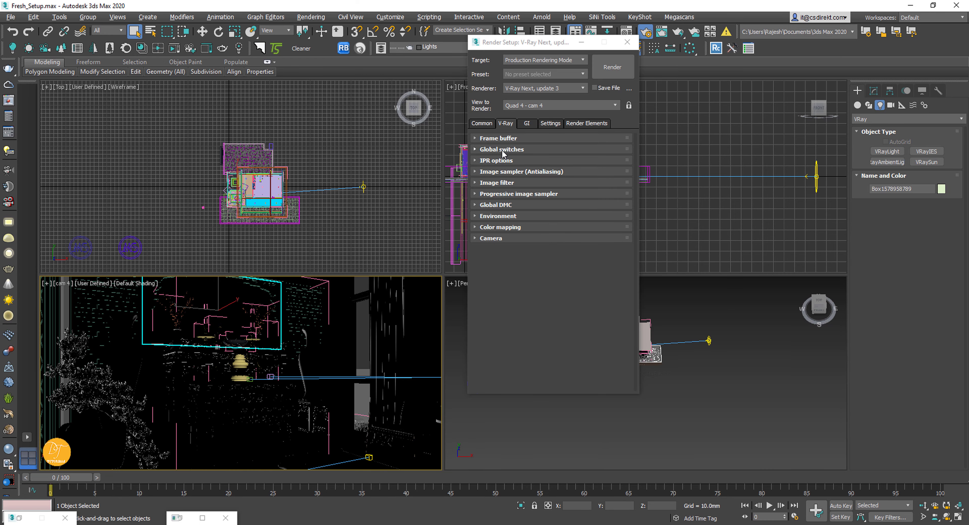
- Check the override material's exclude list in the V-Ray global switches and leave it without changes
{"action": "left_click", "coordinate": [502, 150]}
{"action": "left_click", "coordinate": [610, 230]}
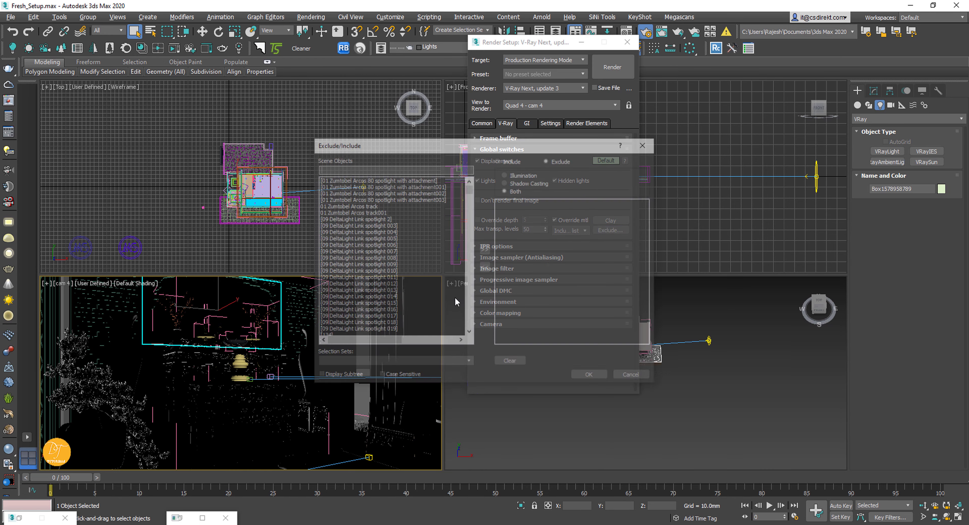
{"action": "left_click", "coordinate": [634, 376]}
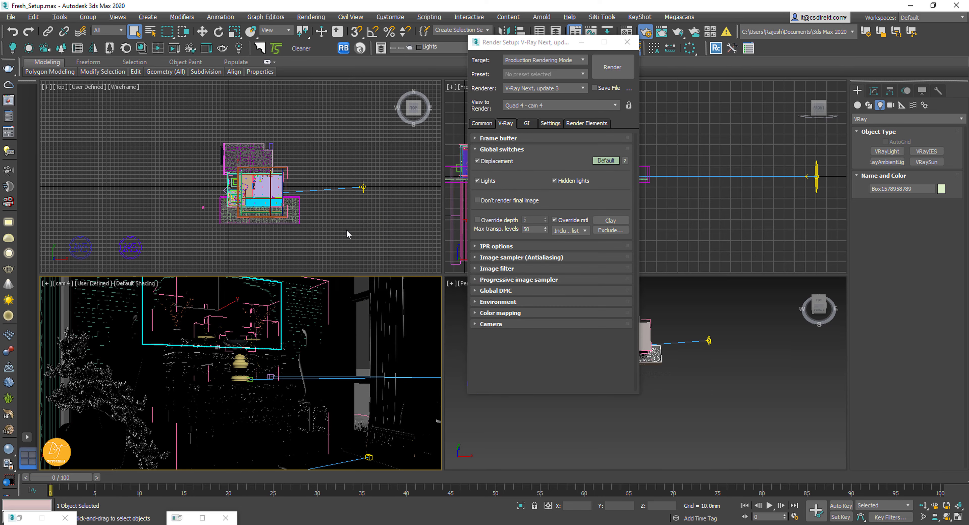
- Maximize the Top viewport, switch it to a Perspective view of the selection and set its viewport quality to Standard
{"action": "right_click", "coordinate": [343, 224]}
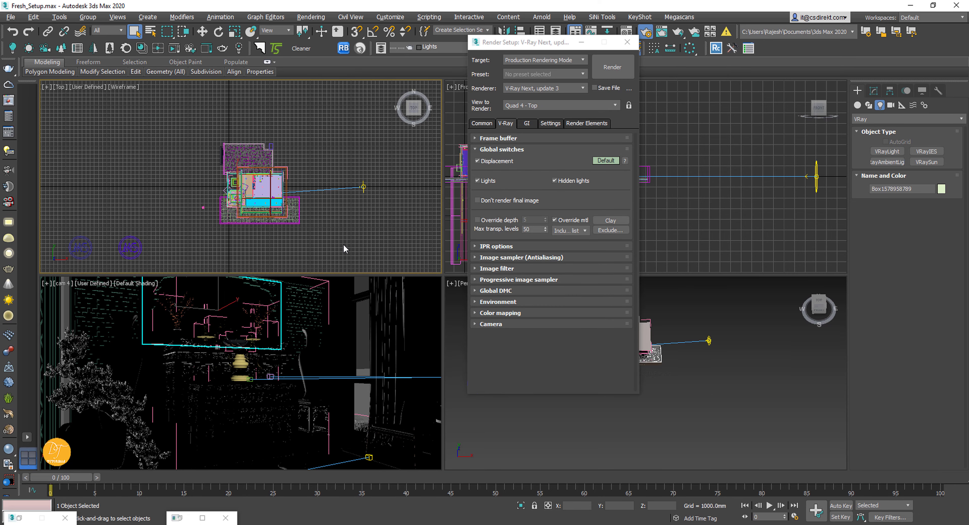
{"action": "key", "text": "alt+w"}
{"action": "left_click", "coordinate": [581, 42]}
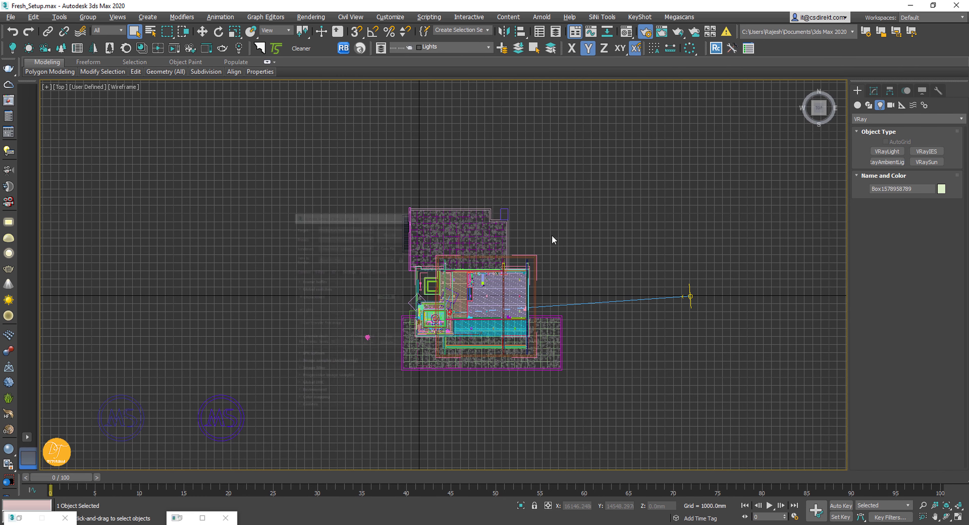
{"action": "key", "text": "p"}
{"action": "key", "text": "z"}
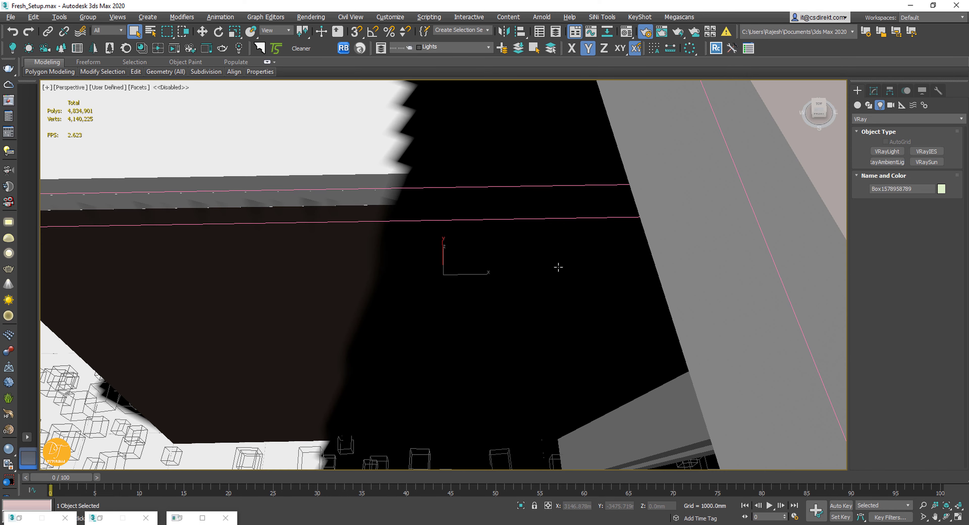
{"action": "middle_click_drag", "start_coordinate": [558, 268], "coordinate": [116, 94], "text": "alt"}
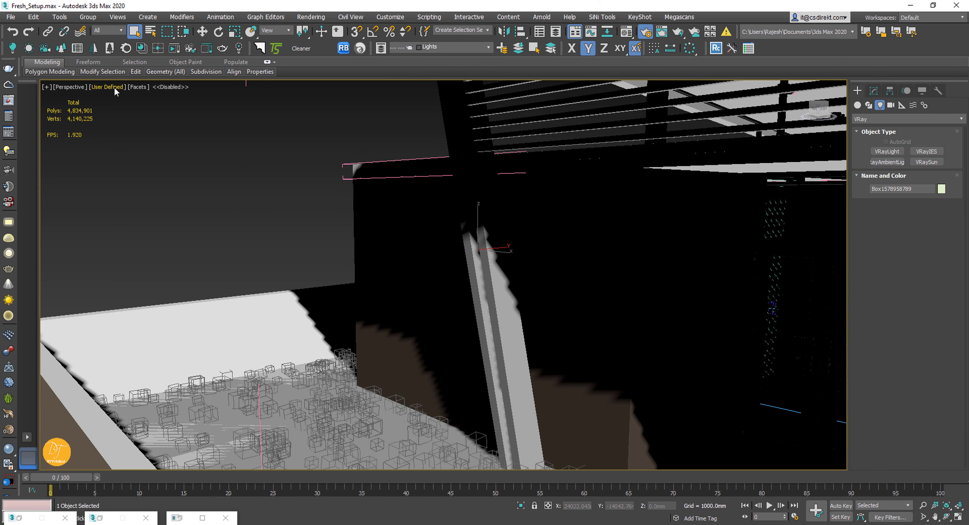
{"action": "left_click", "coordinate": [115, 88]}
{"action": "left_click", "coordinate": [140, 130]}
- Select the first five door and window frames around the building's exterior together
{"action": "mouse_move", "coordinate": [404, 201]}
{"action": "middle_mouse_down", "text": "alt"}
{"action": "mouse_move", "coordinate": [501, 210]}
{"action": "mouse_move", "coordinate": [526, 247]}
{"action": "mouse_move", "coordinate": [372, 260]}
{"action": "mouse_move", "coordinate": [437, 266]}
{"action": "middle_mouse_up", "text": "alt"}
{"action": "left_click", "coordinate": [521, 246]}
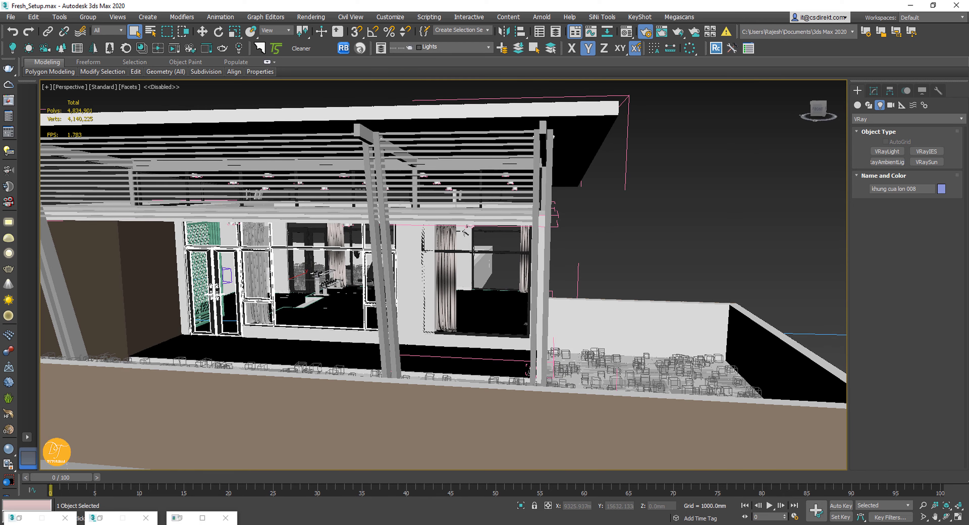
{"action": "left_click", "coordinate": [472, 251], "text": "ctrl"}
{"action": "middle_click_drag", "start_coordinate": [579, 270], "coordinate": [451, 277], "text": "alt"}
{"action": "left_click", "coordinate": [500, 296], "text": "ctrl"}
{"action": "left_click", "coordinate": [455, 276], "text": "ctrl"}
{"action": "left_click", "coordinate": [654, 270], "text": "ctrl"}
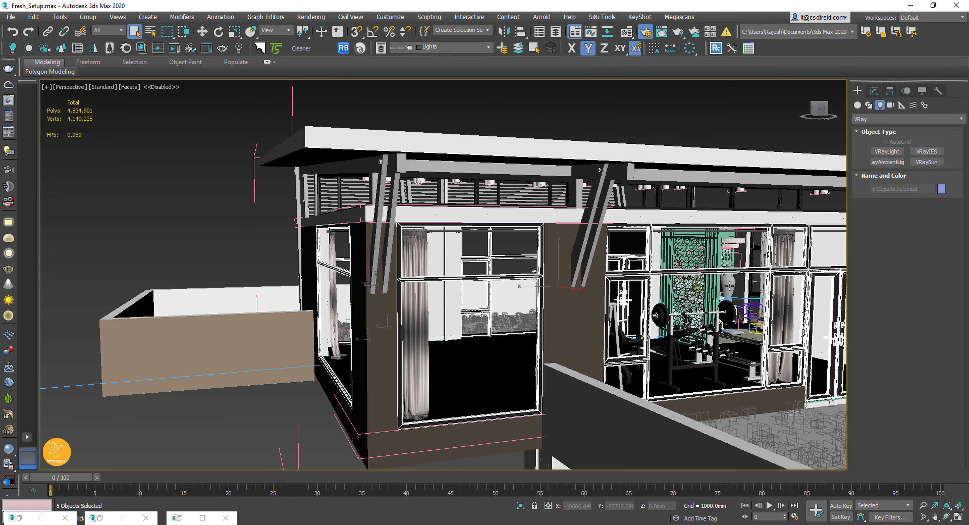
- Add five more door and window frames to the selection, check them in isolation and bring the whole scene back
{"action": "middle_click_drag", "start_coordinate": [654, 269], "coordinate": [614, 260], "text": "alt"}
{"action": "left_click", "coordinate": [632, 227], "text": "ctrl"}
{"action": "left_click", "coordinate": [274, 224], "text": "ctrl"}
{"action": "middle_click_drag", "start_coordinate": [273, 224], "coordinate": [450, 250], "text": "alt"}
{"action": "left_click", "coordinate": [380, 241], "text": "ctrl"}
{"action": "left_click", "coordinate": [451, 250], "text": "ctrl"}
{"action": "left_click", "coordinate": [364, 243], "text": "ctrl"}
{"action": "scroll", "coordinate": [364, 242], "scroll_direction": "down", "scroll_amount": 5}
{"action": "middle_click_drag", "start_coordinate": [366, 248], "coordinate": [473, 381], "text": "alt"}
{"action": "key", "text": "alt+q"}
{"action": "left_click", "coordinate": [521, 507]}
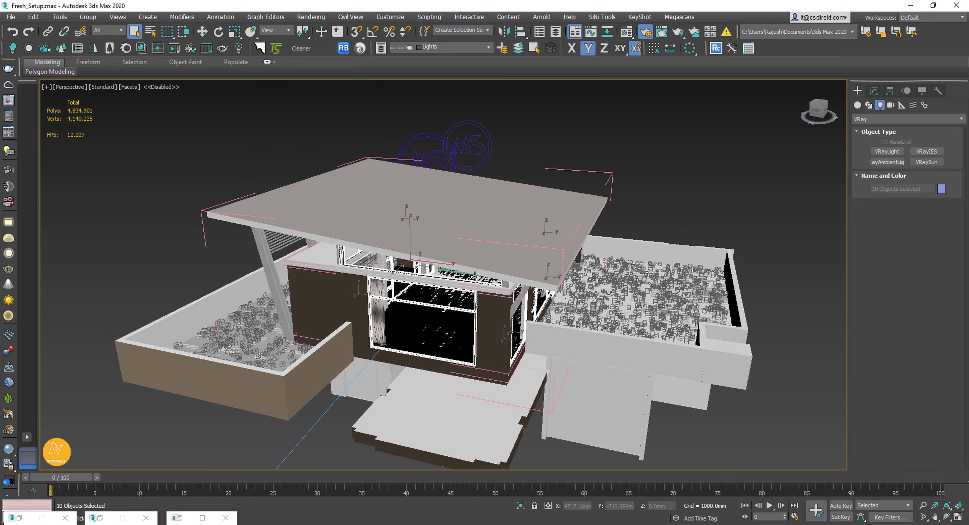
- Add the tall side-wall window frame and the upper window band below the roof to the selection, and isolate the selected frames
{"action": "middle_click_drag", "start_coordinate": [512, 291], "coordinate": [247, 289], "text": "alt"}
{"action": "scroll", "coordinate": [607, 331], "scroll_direction": "up", "scroll_amount": 1}
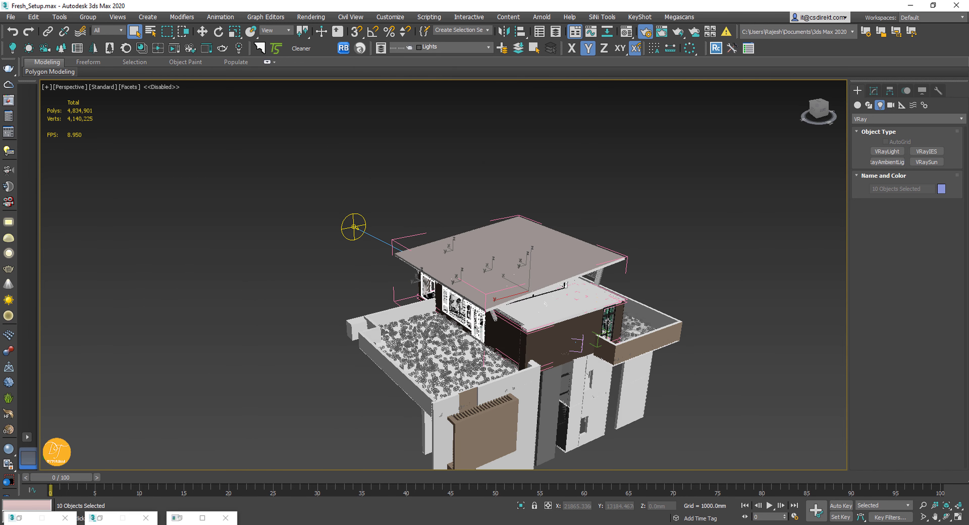
{"action": "scroll", "coordinate": [608, 330], "scroll_direction": "up", "scroll_amount": 1}
{"action": "scroll", "coordinate": [662, 353], "scroll_direction": "up", "scroll_amount": 2}
{"action": "scroll", "coordinate": [666, 353], "scroll_direction": "up", "scroll_amount": 4}
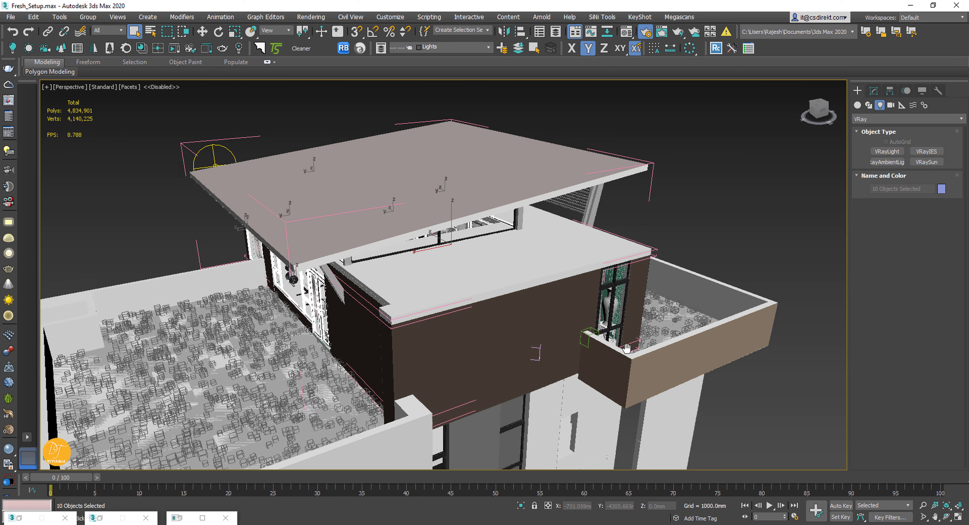
{"action": "left_click", "coordinate": [414, 261], "text": "ctrl"}
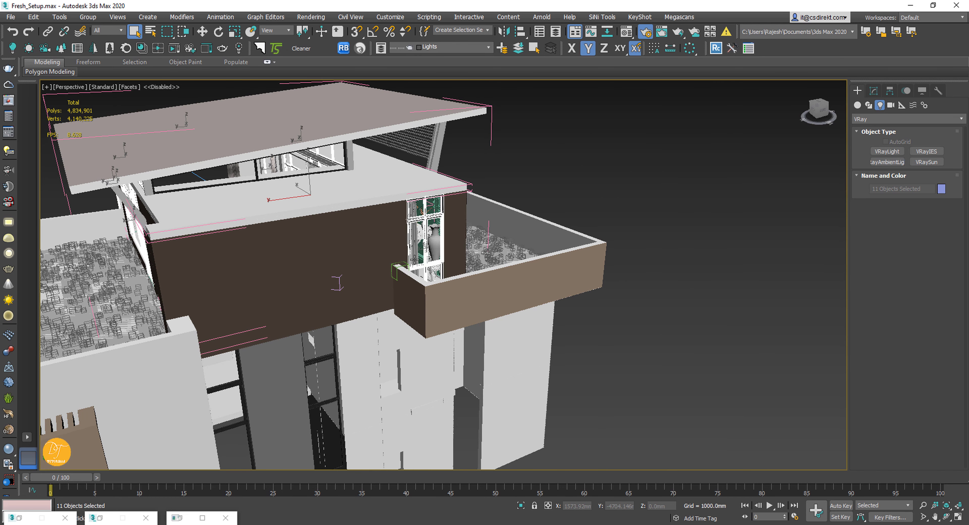
{"action": "left_click", "coordinate": [246, 182], "text": "ctrl"}
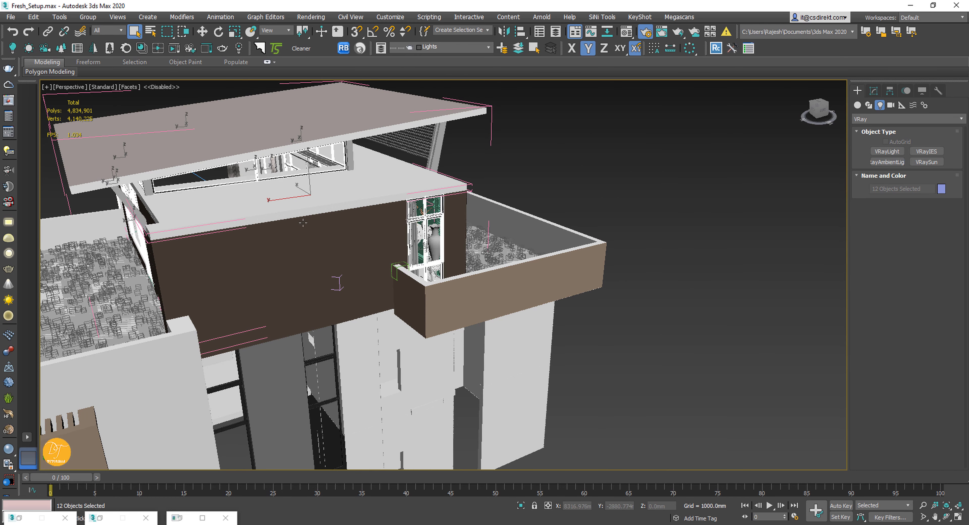
{"action": "key", "text": "alt+q"}
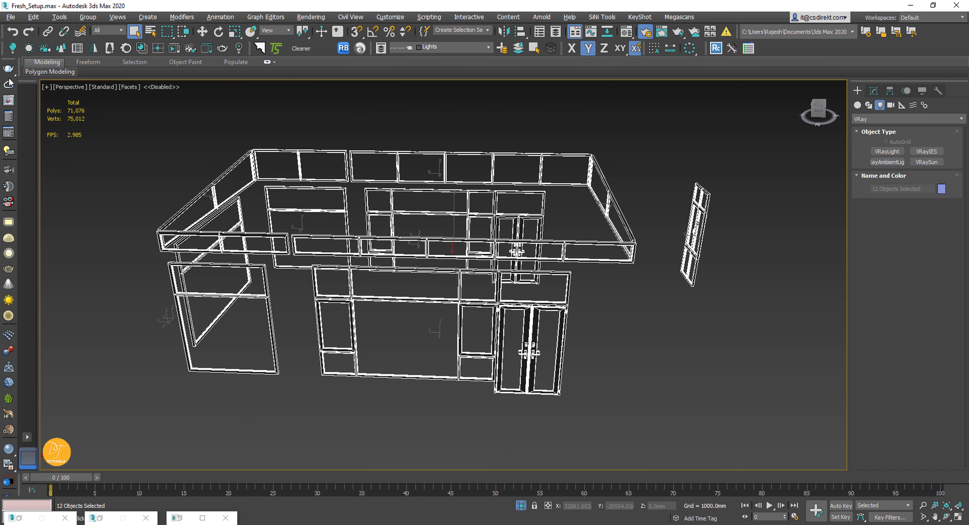
- Group the isolated frames under the name Doors_Windows
{"action": "left_click", "coordinate": [87, 17]}
{"action": "left_click", "coordinate": [90, 27]}
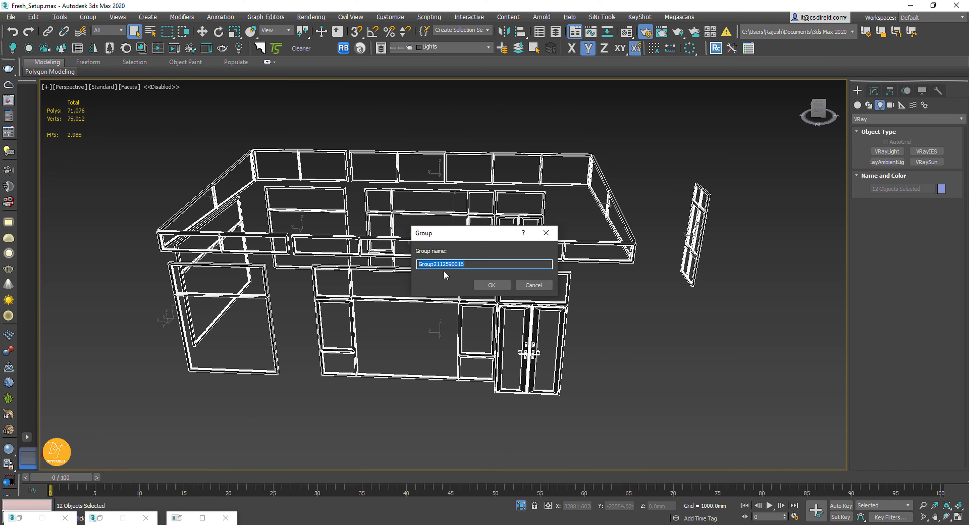
{"action": "type", "text": "Door"}
{"action": "type", "text": "s_Windows"}
{"action": "left_click", "coordinate": [490, 285]}
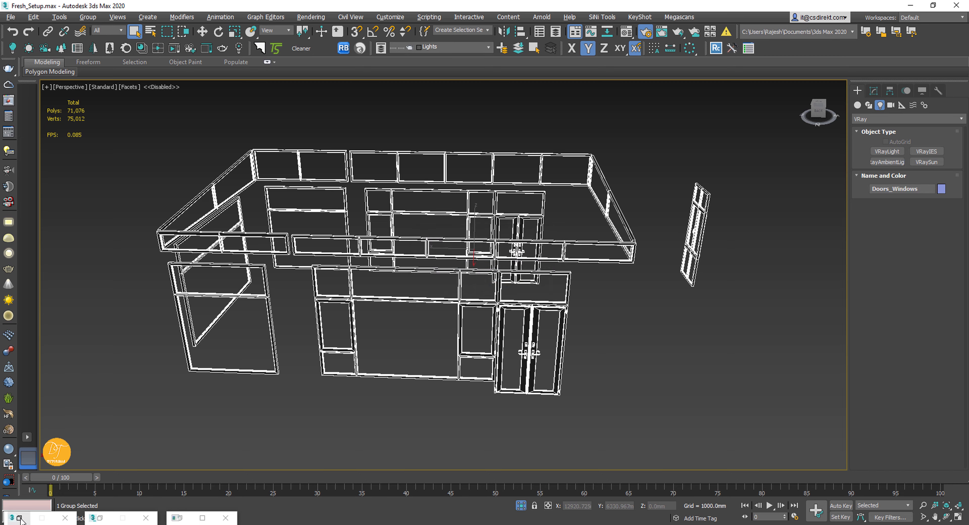
- Find the Doors_Windows group in the override material's Exclude/Include list and exclude it from the Clay override
{"action": "left_click", "coordinate": [19, 518]}
{"action": "left_click", "coordinate": [100, 518]}
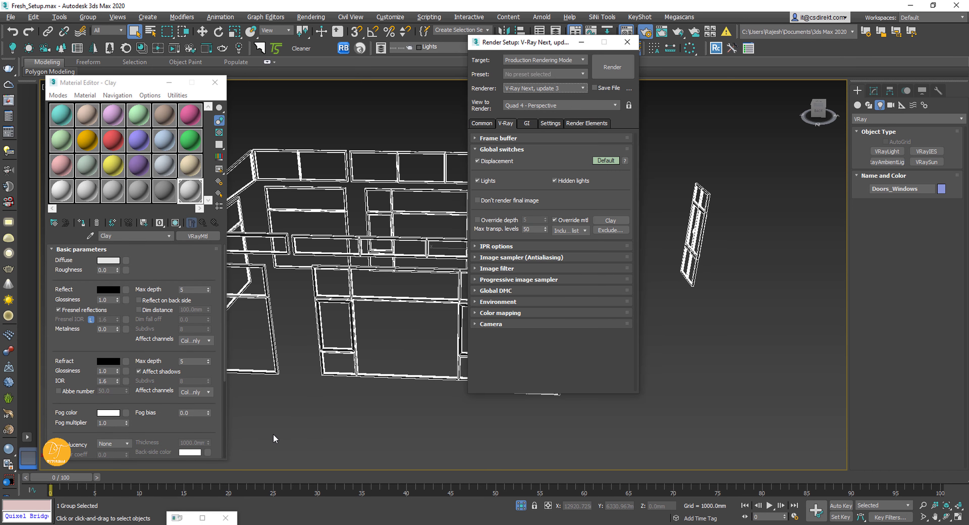
{"action": "left_click", "coordinate": [610, 230]}
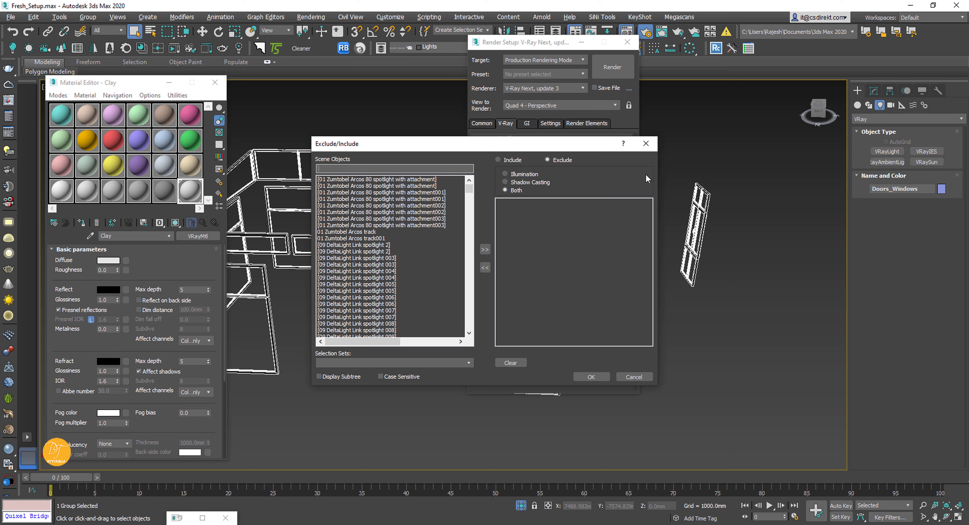
{"action": "type", "text": "do"}
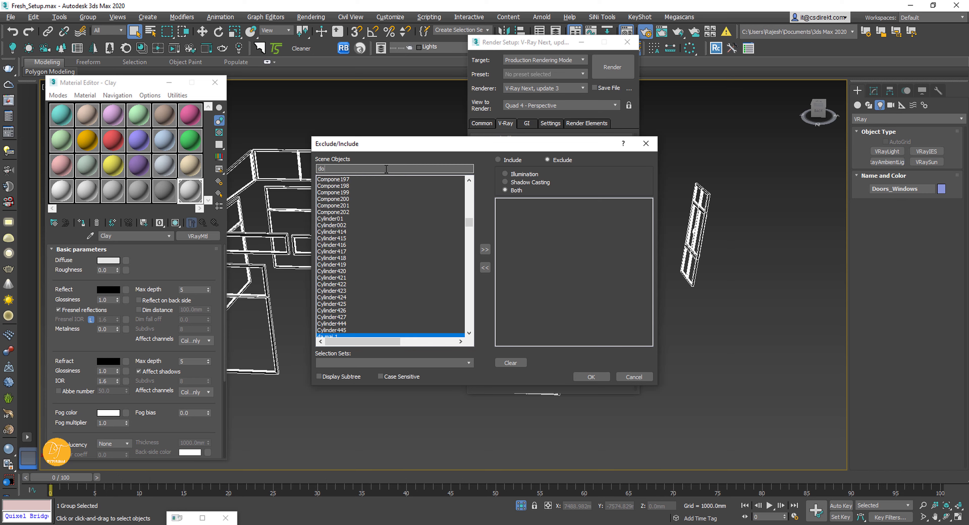
{"action": "type", "text": "or"}
{"action": "scroll", "coordinate": [379, 237], "scroll_direction": "down", "scroll_amount": 10}
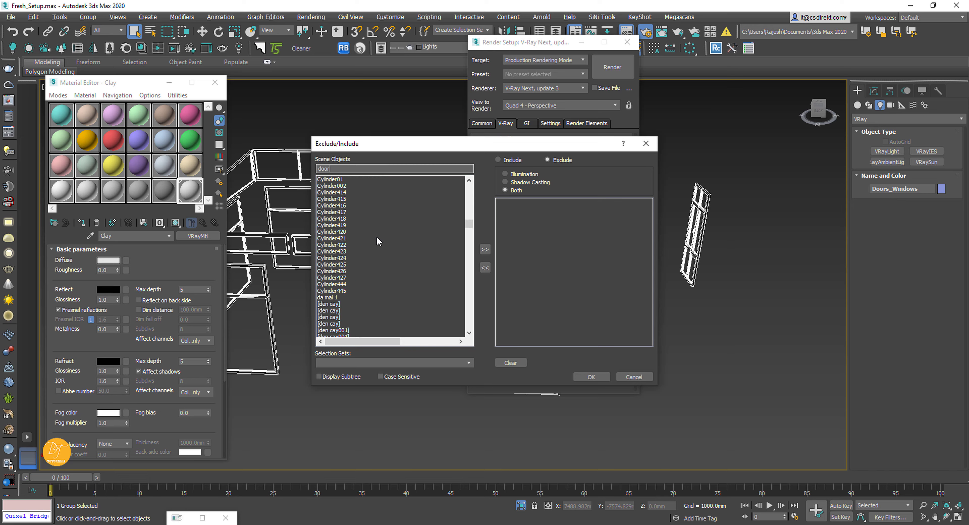
{"action": "mouse_move", "coordinate": [469, 232]}
{"action": "left_mouse_down"}
{"action": "mouse_move", "coordinate": [470, 256]}
{"action": "mouse_move", "coordinate": [468, 245]}
{"action": "left_mouse_up"}
{"action": "scroll", "coordinate": [356, 275], "scroll_direction": "up", "scroll_amount": 6}
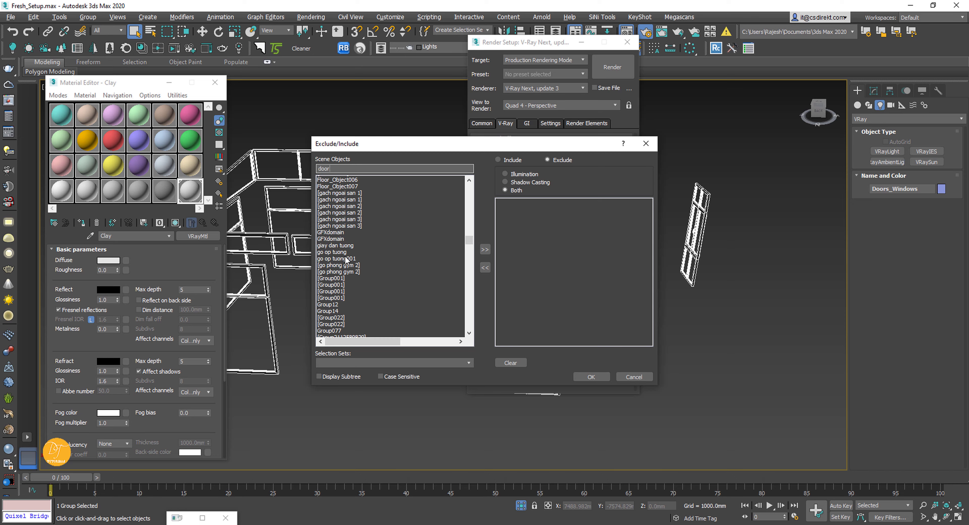
{"action": "double_click", "coordinate": [351, 265]}
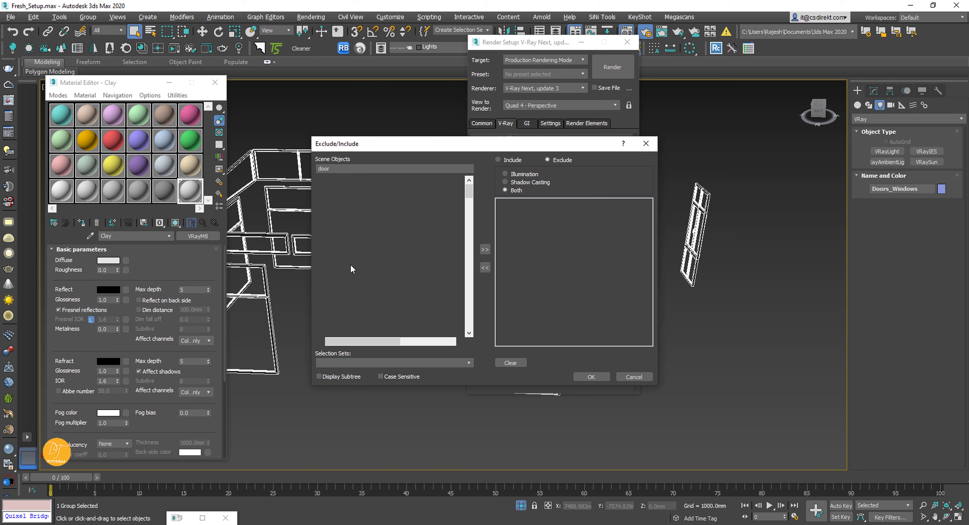
{"action": "left_click", "coordinate": [590, 377]}
- Close the material editor and render settings, exit isolation, clear the selection and return to the four-viewport layout
{"action": "key", "text": "m"}
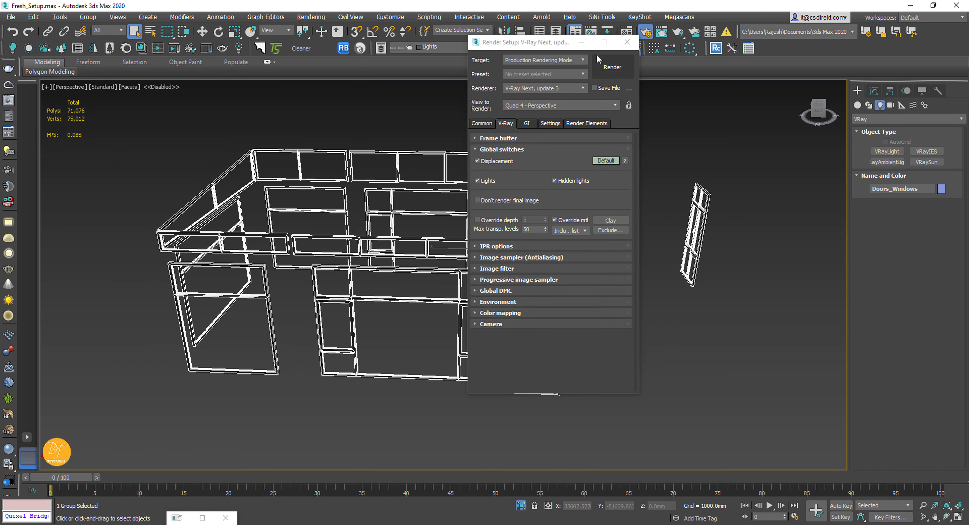
{"action": "left_click", "coordinate": [627, 41]}
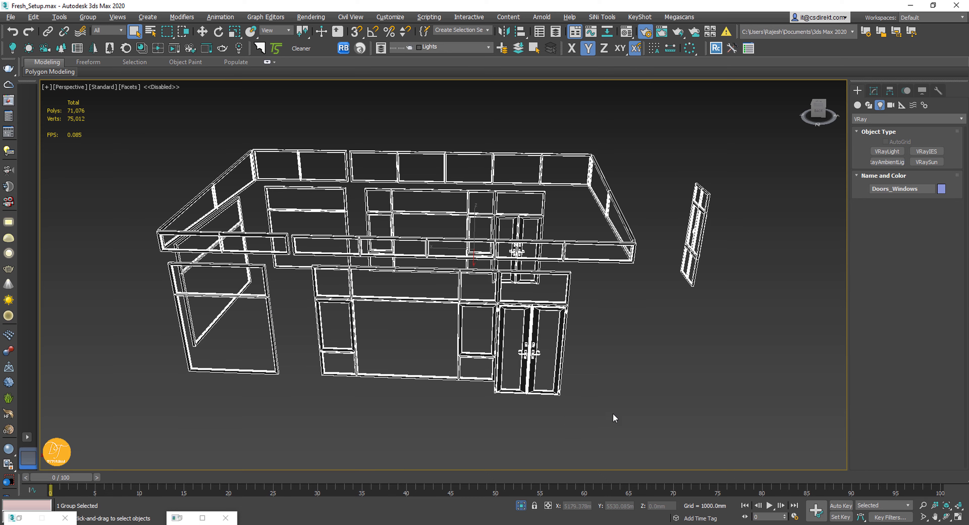
{"action": "key", "text": "alt+q"}
{"action": "left_click", "coordinate": [635, 385]}
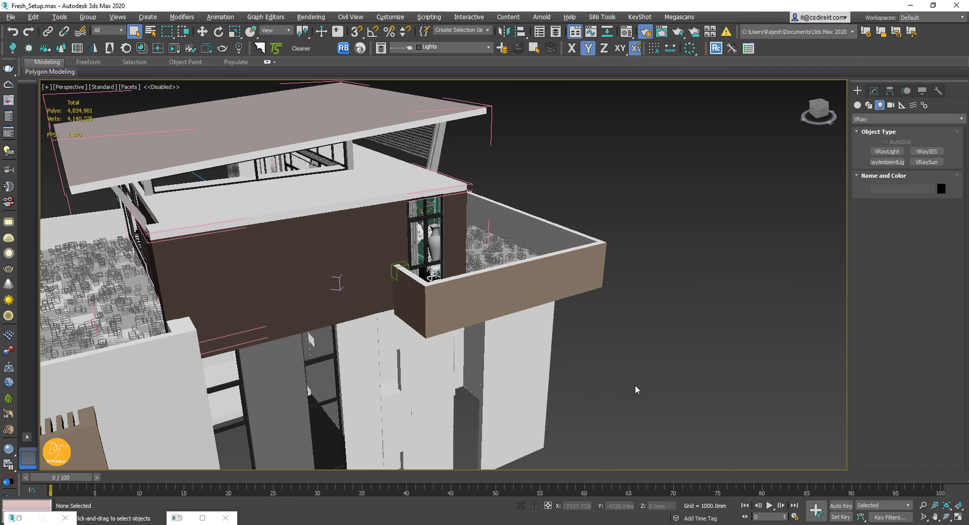
{"action": "key", "text": "alt+w"}
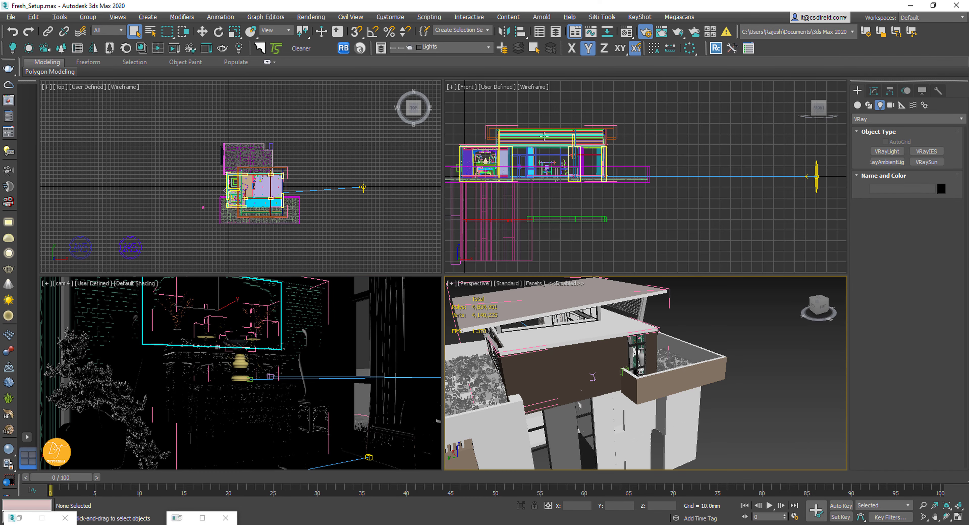
- Start an interactive render of cam 4, move the frame buffer aside and frame the building and sun in the Front view
{"action": "left_click", "coordinate": [663, 31]}
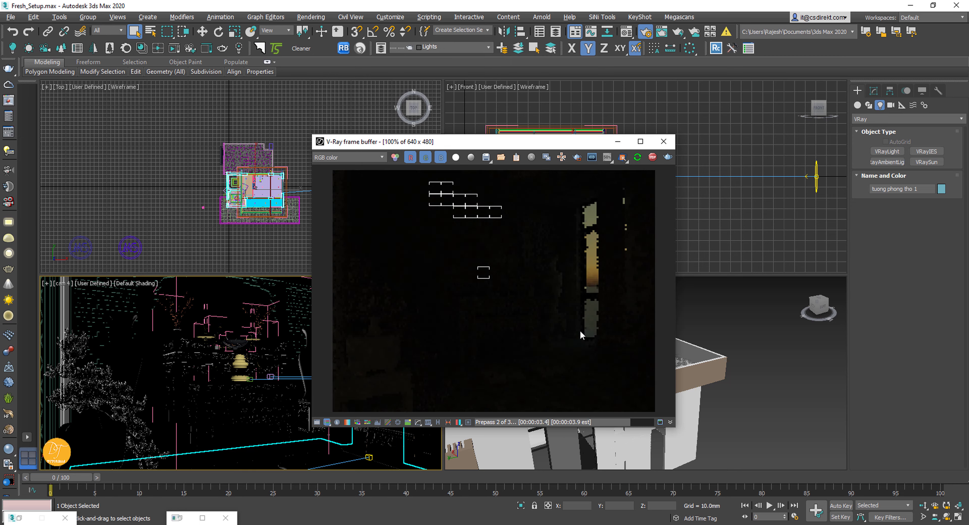
{"action": "left_click_drag", "start_coordinate": [589, 148], "coordinate": [310, 70]}
{"action": "right_click", "coordinate": [791, 196]}
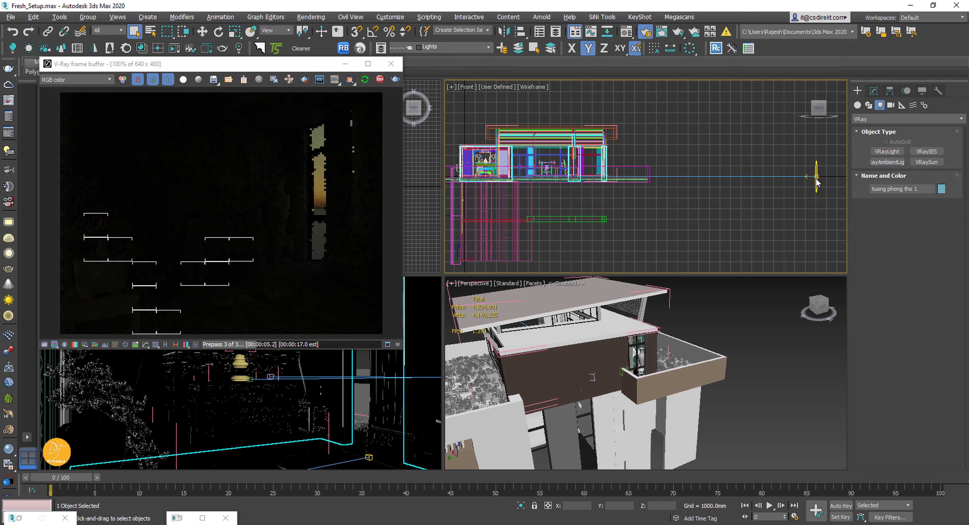
{"action": "middle_click_drag", "start_coordinate": [817, 182], "coordinate": [815, 178]}
{"action": "left_click", "coordinate": [749, 225]}
{"action": "scroll", "coordinate": [776, 206], "scroll_direction": "down", "scroll_amount": 2}
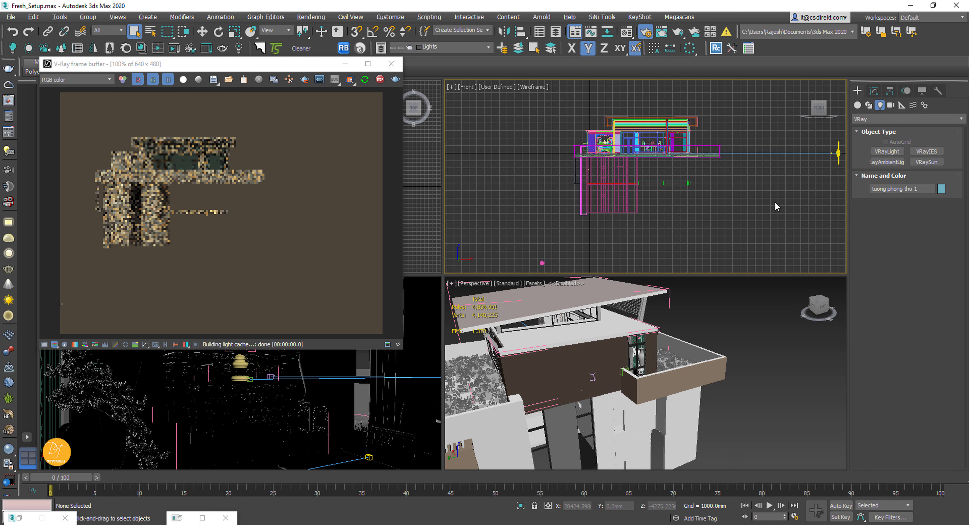
{"action": "middle_click_drag", "start_coordinate": [775, 206], "coordinate": [764, 208]}
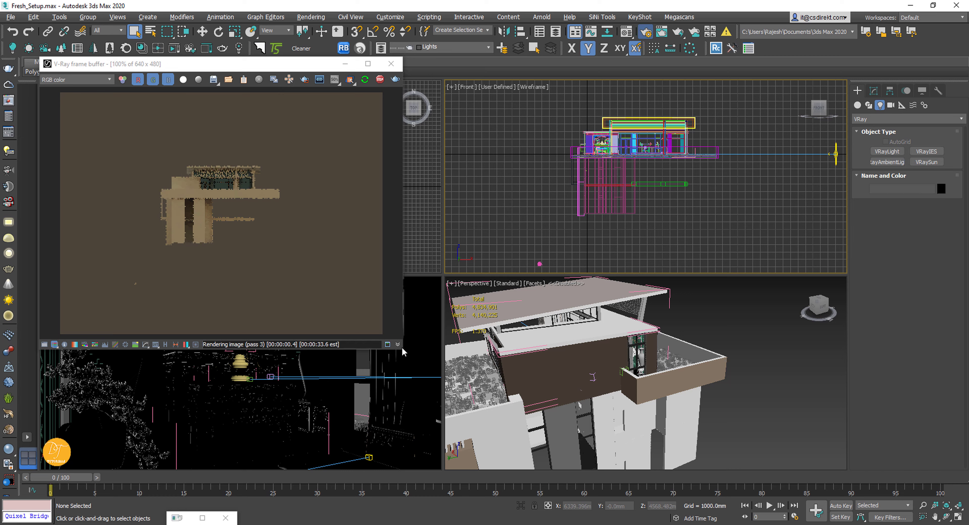
- Make cam 4 the view to render, lock it in the render settings and minimize the settings window
{"action": "key", "text": "F10"}
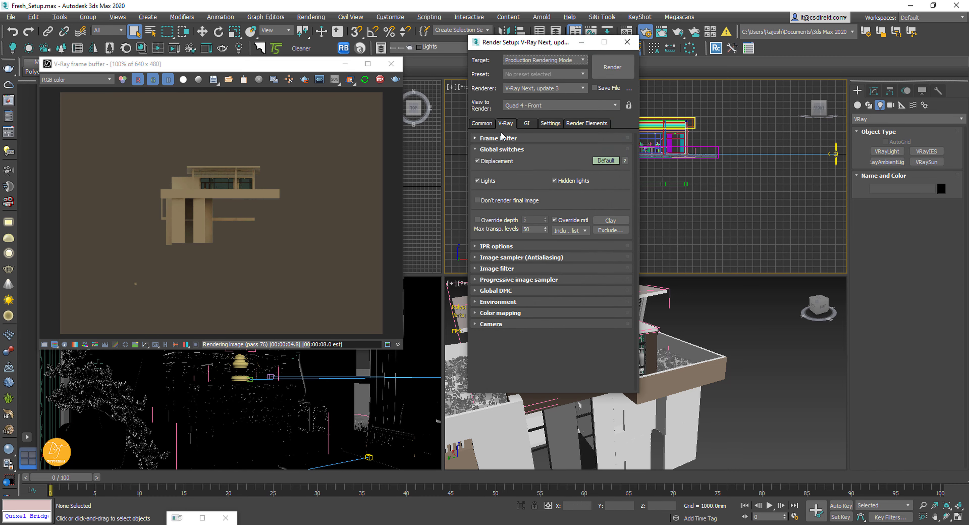
{"action": "left_click", "coordinate": [269, 415]}
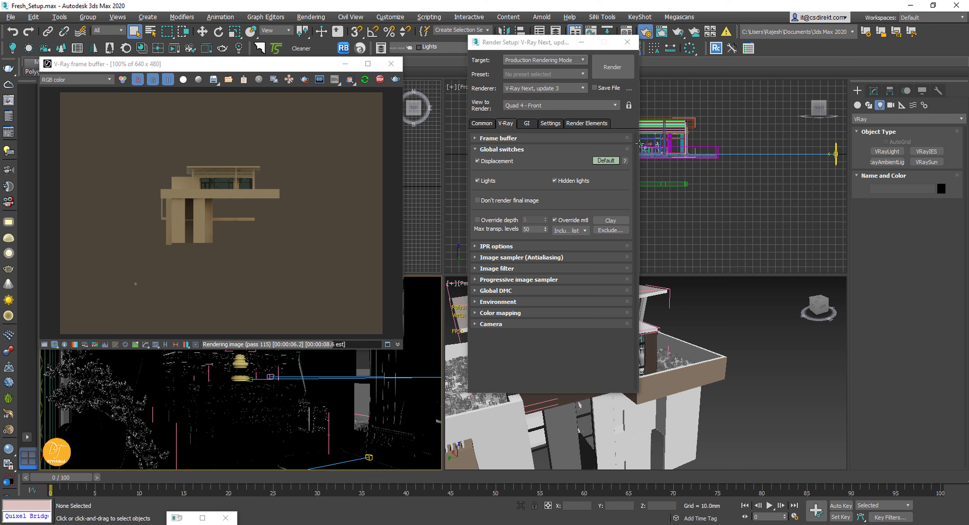
{"action": "left_click", "coordinate": [629, 107]}
{"action": "left_click", "coordinate": [581, 43]}
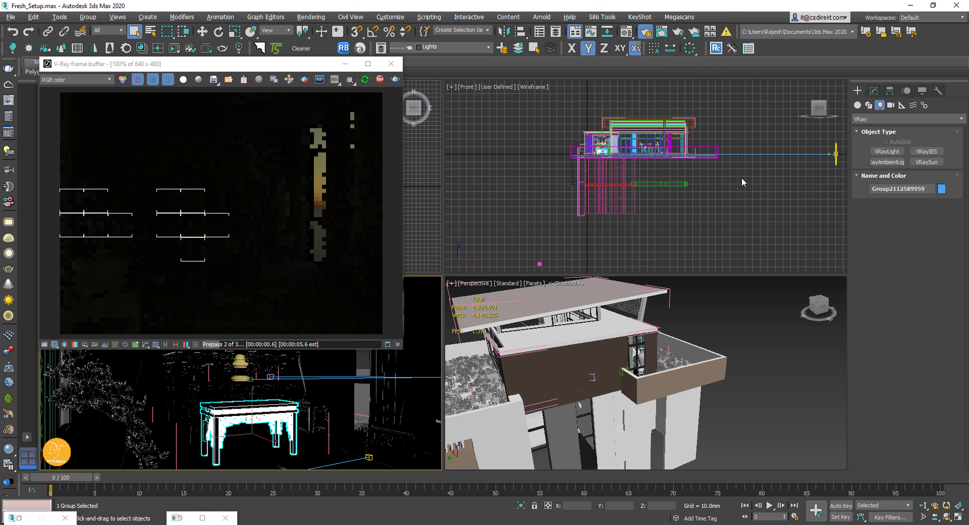
- Raise the VRaySun in the Front view to a height of about 8990 mm and check the View.jpeg reference image
{"action": "middle_click_drag", "start_coordinate": [765, 185], "coordinate": [466, 260]}
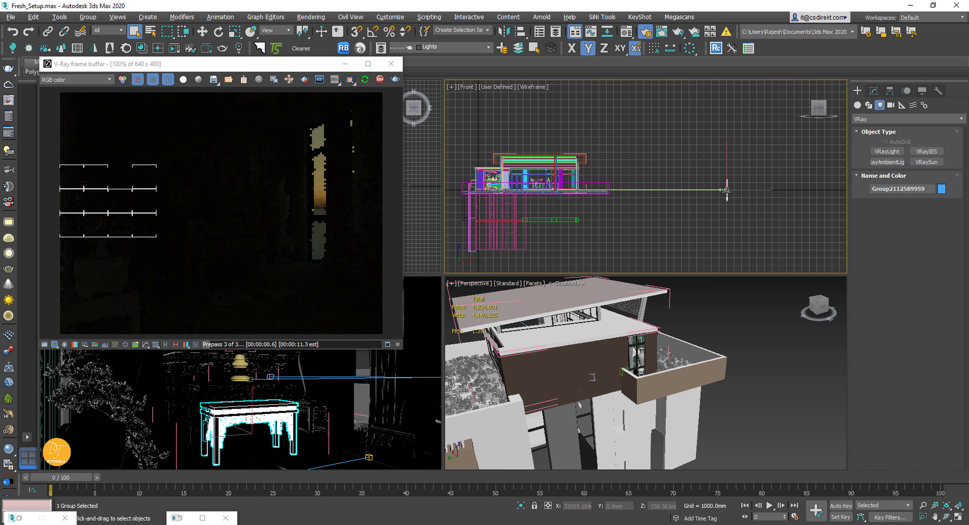
{"action": "left_click", "coordinate": [726, 190]}
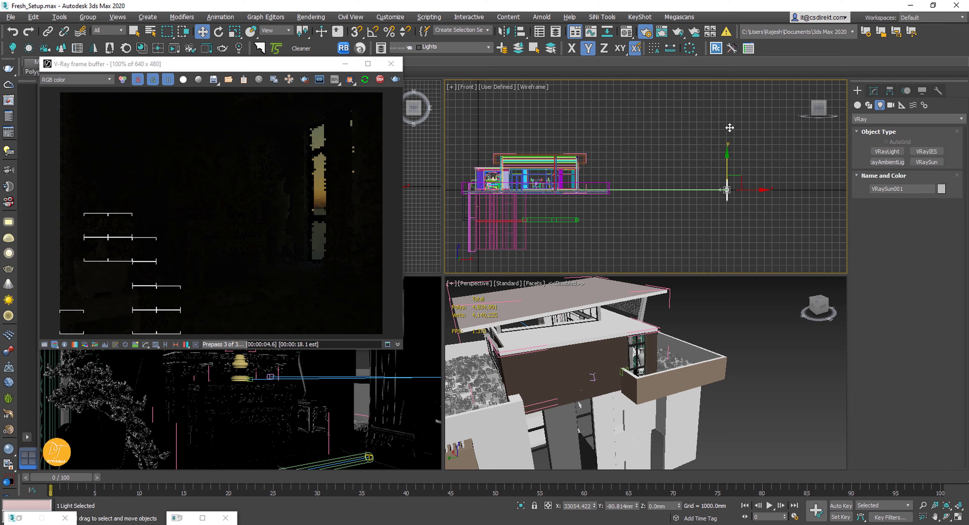
{"action": "left_click_drag", "start_coordinate": [727, 160], "coordinate": [744, 92]}
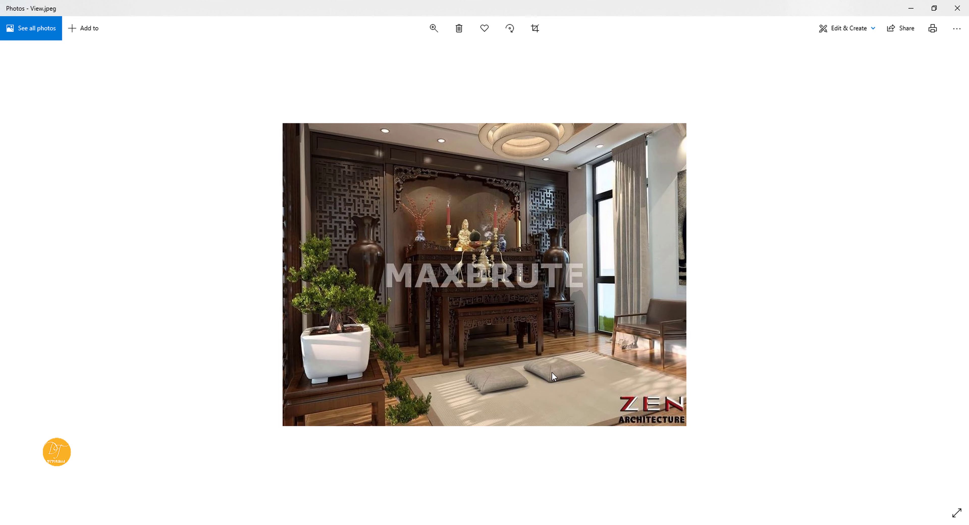
{"action": "left_click", "coordinate": [910, 8]}
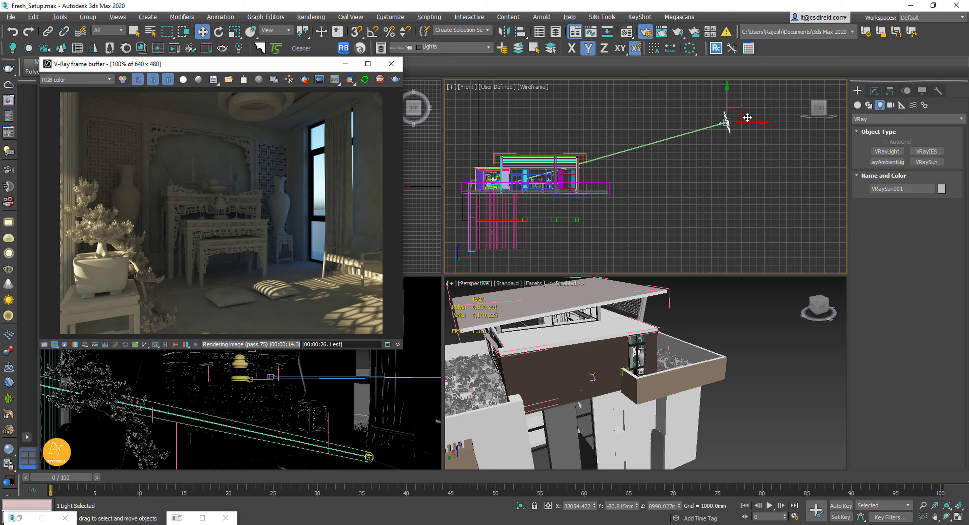
- Raise the VRaySun in the Front view to a height of about 9240 mm and limit selection to lights
{"action": "left_click", "coordinate": [727, 99]}
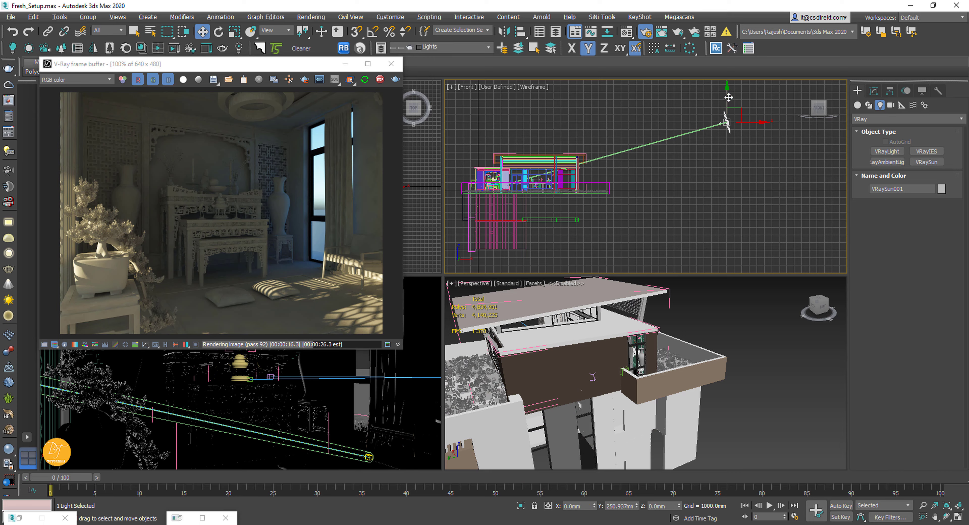
{"action": "left_click_drag", "start_coordinate": [728, 97], "coordinate": [728, 98]}
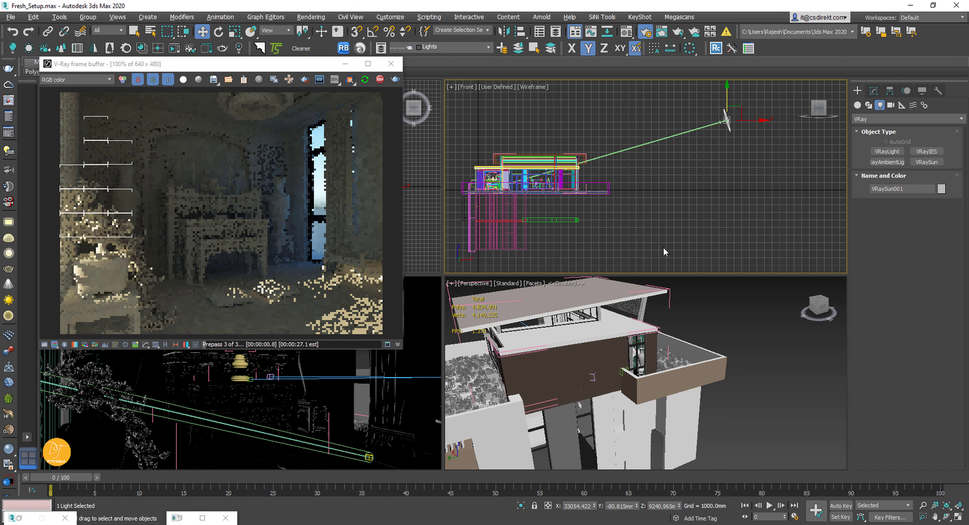
{"action": "key", "text": "t"}
{"action": "scroll", "coordinate": [682, 184], "scroll_direction": "up", "scroll_amount": 2}
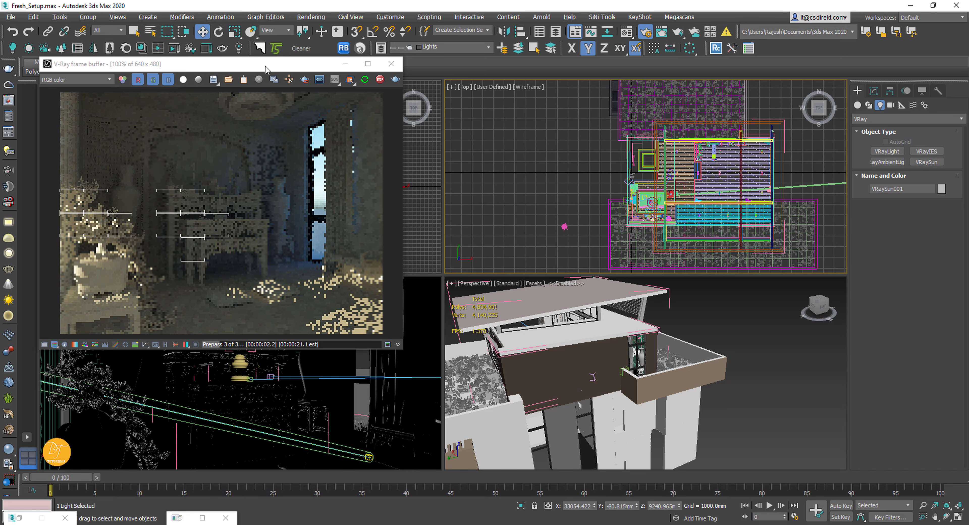
{"action": "left_click", "coordinate": [106, 31]}
{"action": "left_click", "coordinate": [99, 59]}
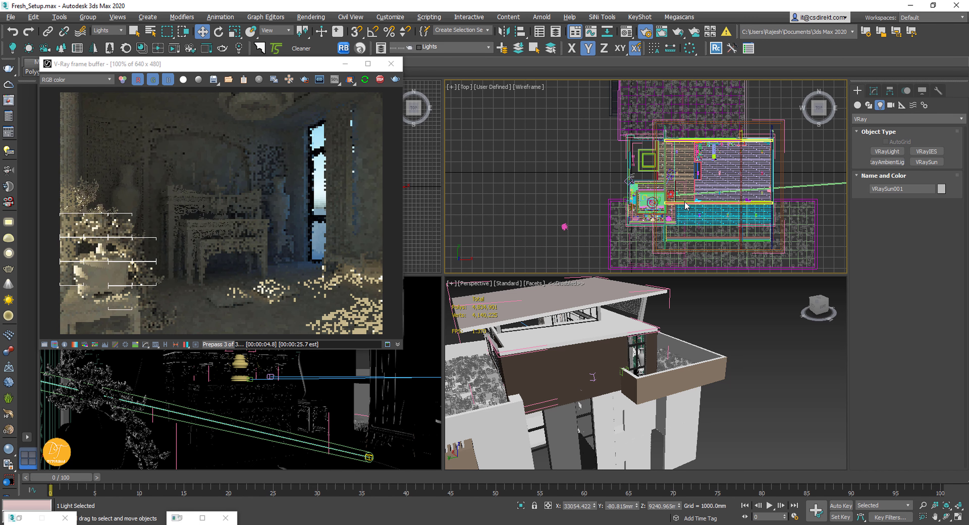
- Move the VRaySun target in the Top view to about X 765 mm, Y -2667 mm inside the altar room
{"action": "scroll", "coordinate": [601, 206], "scroll_direction": "up", "scroll_amount": 5}
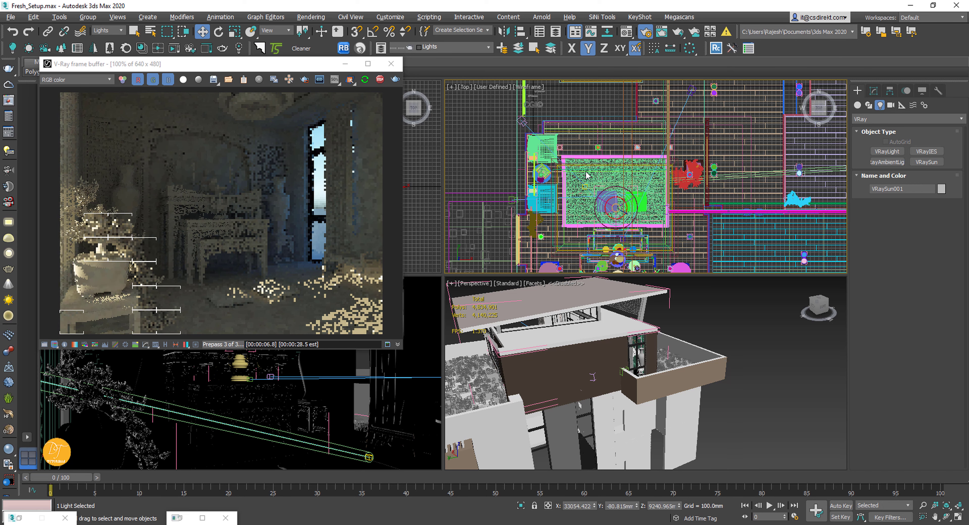
{"action": "left_click", "coordinate": [584, 185]}
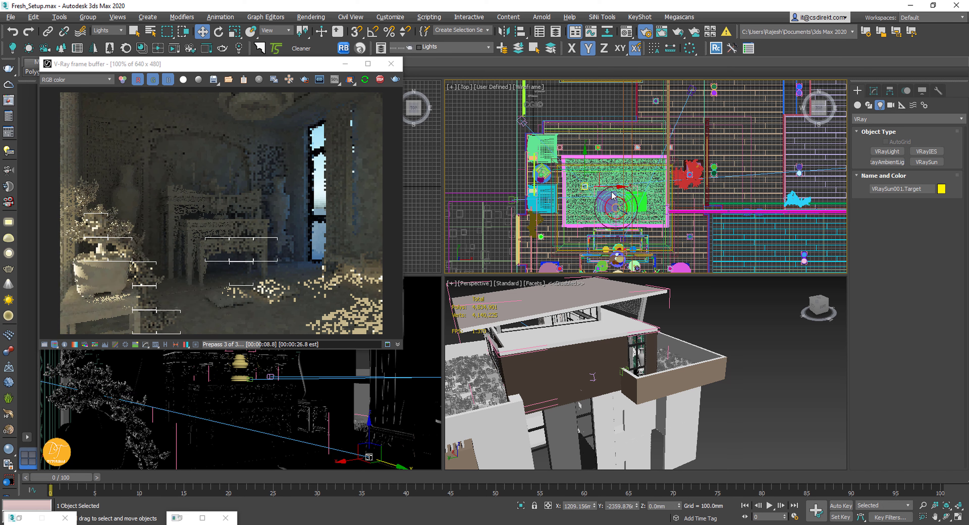
{"action": "left_click_drag", "start_coordinate": [609, 185], "coordinate": [657, 181]}
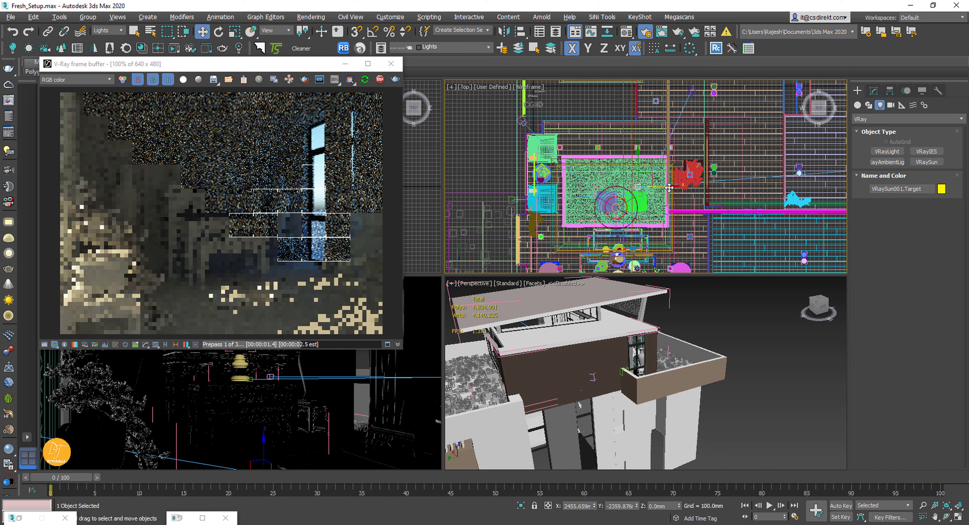
{"action": "left_click_drag", "start_coordinate": [672, 186], "coordinate": [553, 187]}
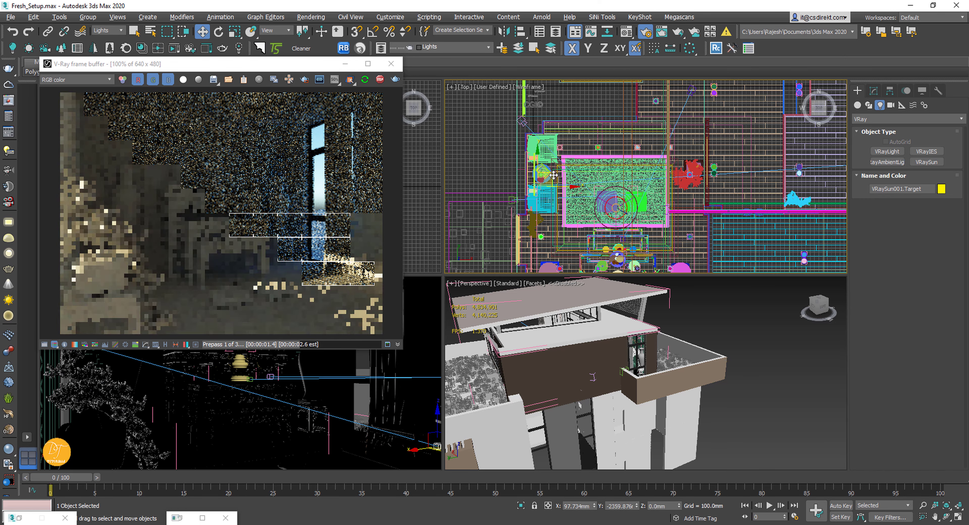
{"action": "left_click_drag", "start_coordinate": [549, 175], "coordinate": [583, 188]}
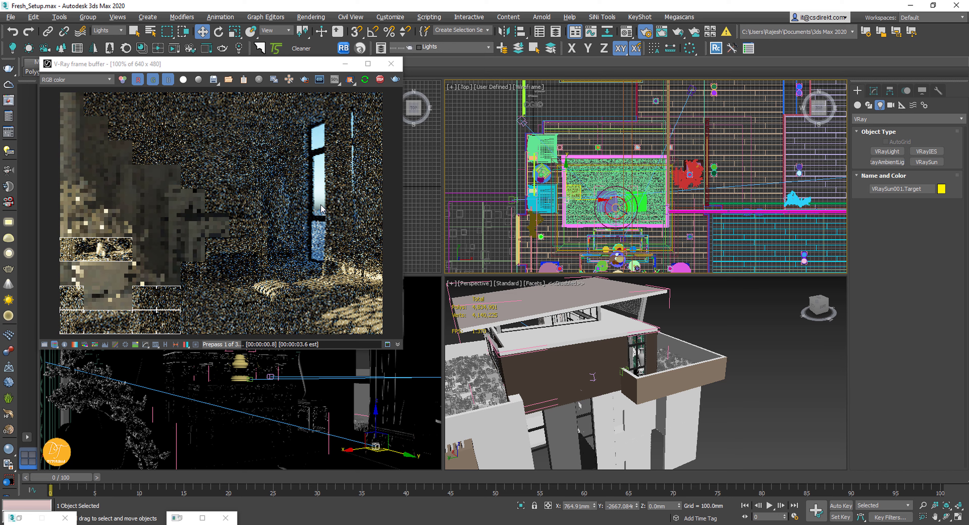
- Raise the VRaySun in the Front view to a height of about 9475 mm
{"action": "scroll", "coordinate": [782, 200], "scroll_direction": "down", "scroll_amount": 3}
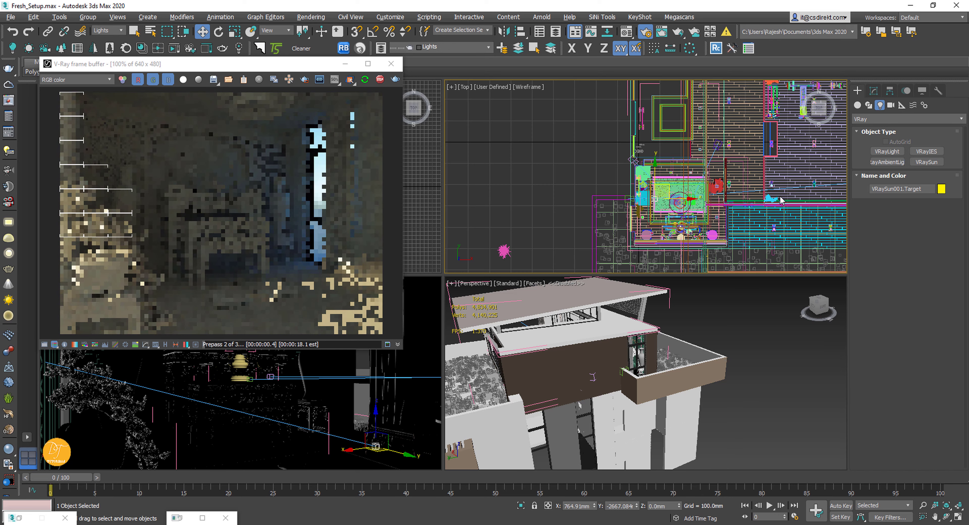
{"action": "scroll", "coordinate": [782, 200], "scroll_direction": "down", "scroll_amount": 5}
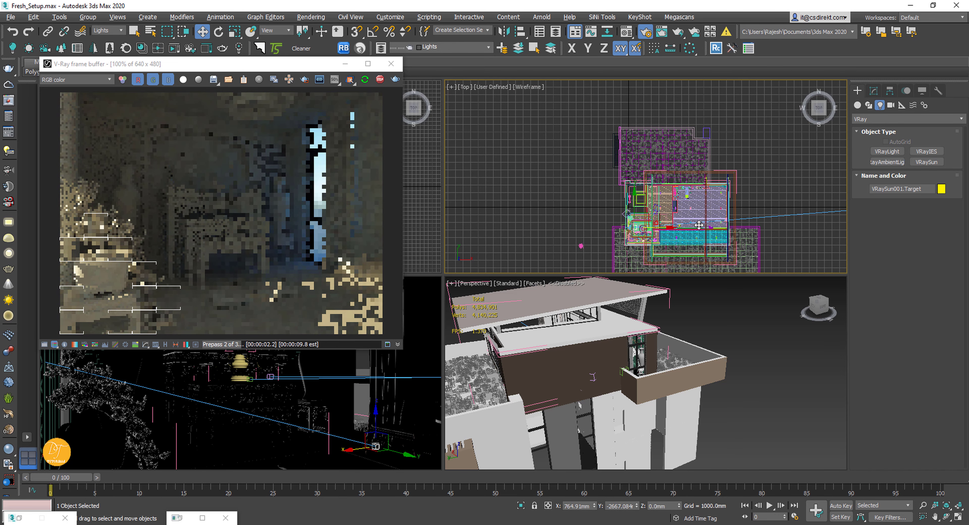
{"action": "key", "text": "f"}
{"action": "left_click", "coordinate": [725, 121]}
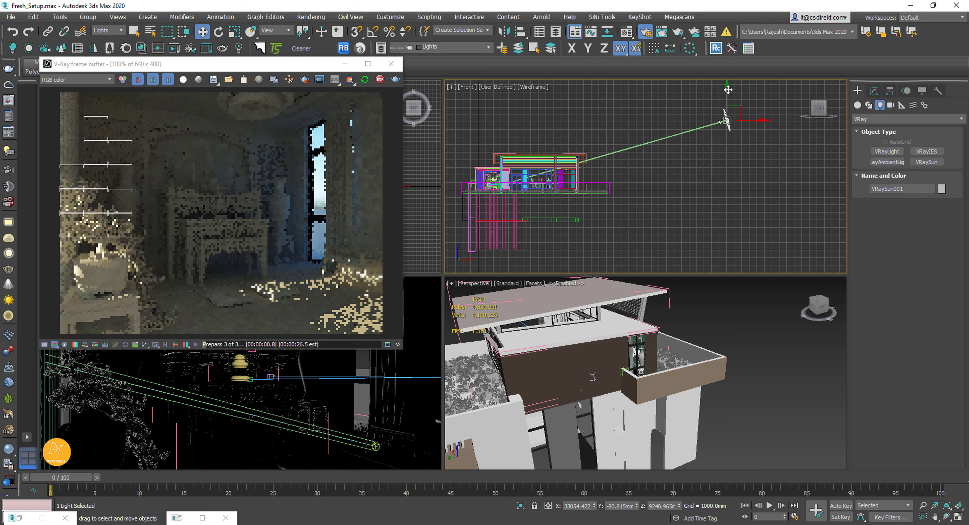
{"action": "left_click_drag", "start_coordinate": [728, 92], "coordinate": [728, 95]}
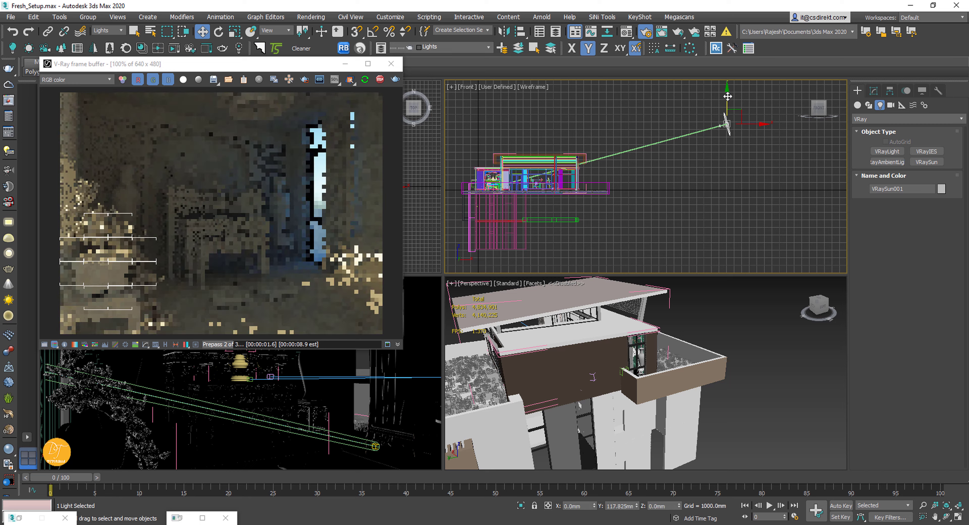
{"action": "left_click_drag", "start_coordinate": [727, 97], "coordinate": [727, 94]}
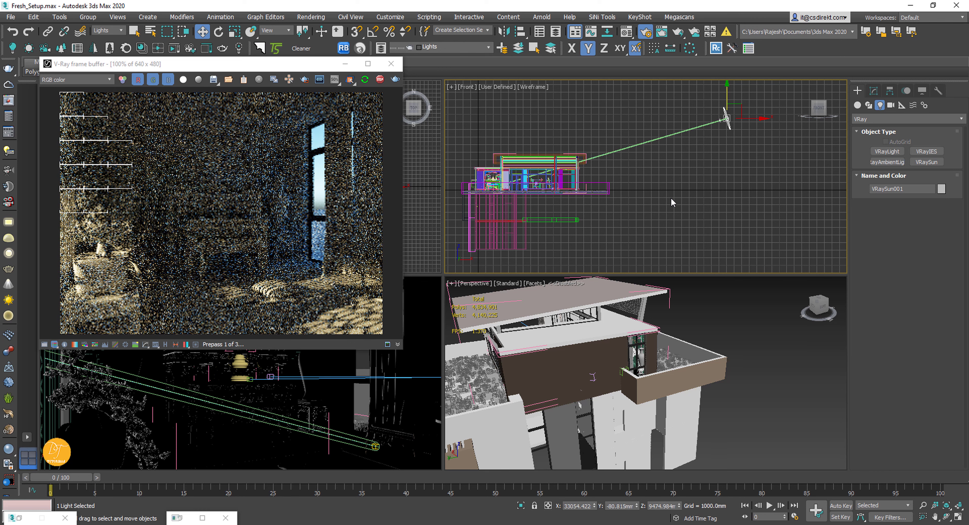
- Shift the VRaySun in the Top view to about Y -925 mm
{"action": "key", "text": "t"}
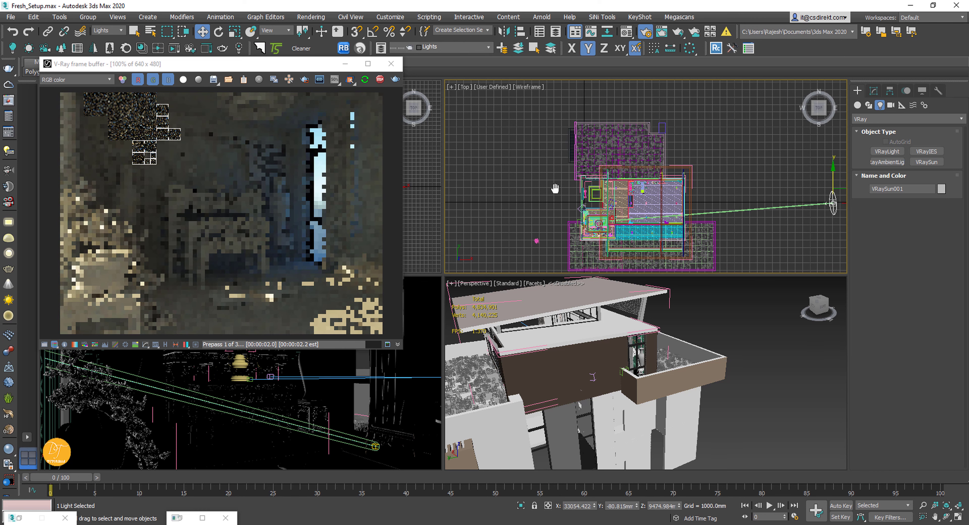
{"action": "scroll", "coordinate": [606, 208], "scroll_direction": "down", "scroll_amount": 2}
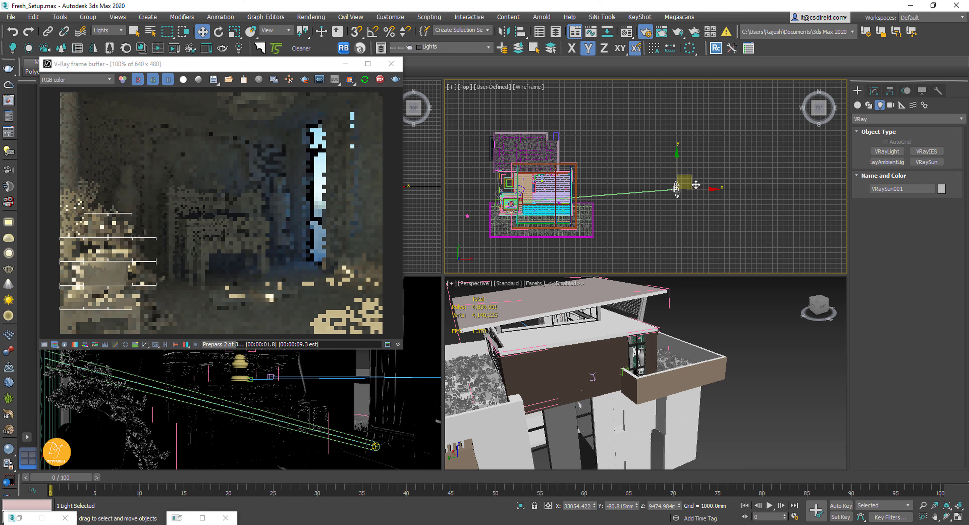
{"action": "left_click_drag", "start_coordinate": [675, 166], "coordinate": [676, 170]}
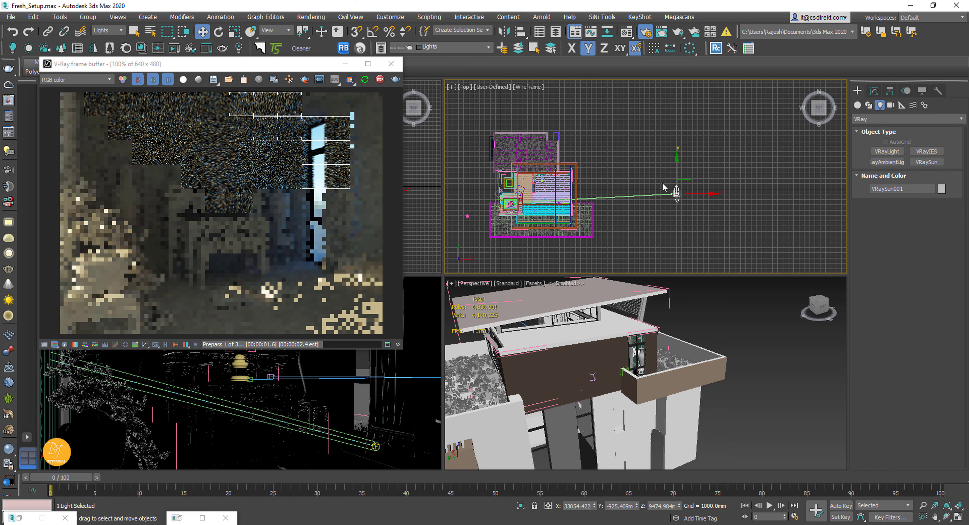
- Reposition the VRaySun target to about X 617 mm, Y -3701 mm in the Top view, consulting the View.jpeg reference image
{"action": "scroll", "coordinate": [510, 203], "scroll_direction": "up", "scroll_amount": 4}
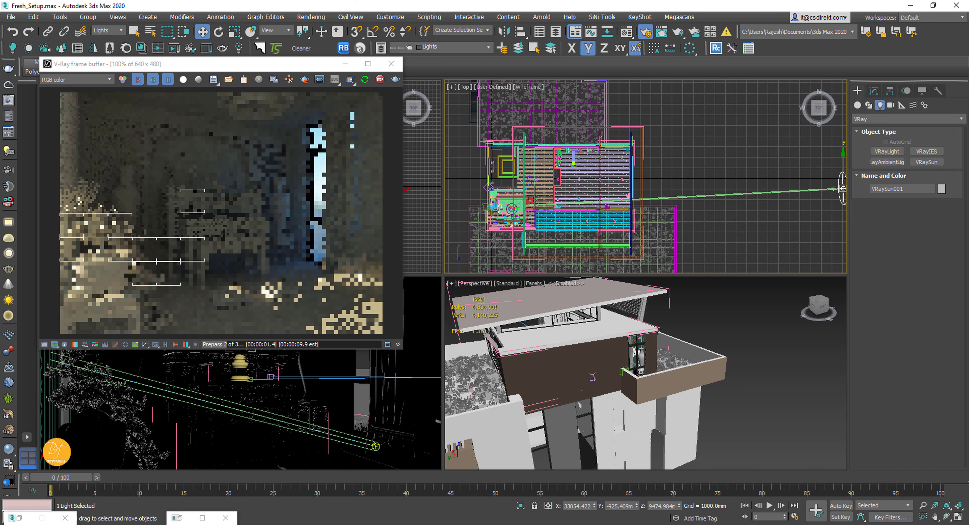
{"action": "left_click", "coordinate": [522, 209]}
{"action": "left_click_drag", "start_coordinate": [522, 207], "coordinate": [502, 214]}
{"action": "left_click_drag", "start_coordinate": [502, 214], "coordinate": [481, 214]}
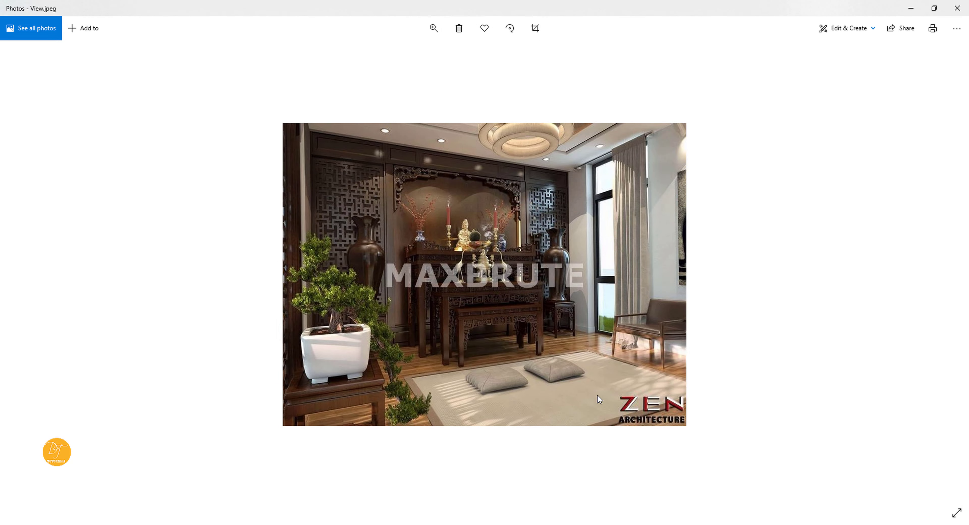
{"action": "left_click", "coordinate": [911, 8]}
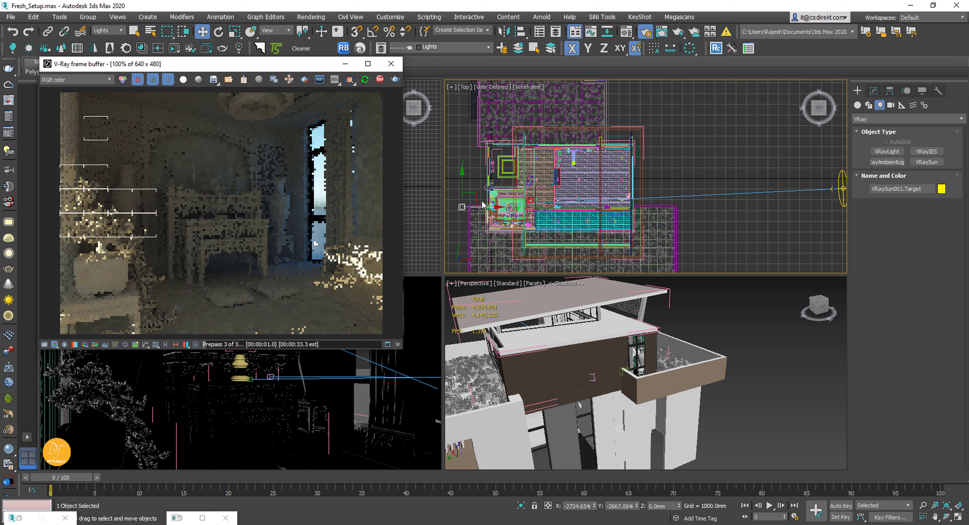
{"action": "left_click_drag", "start_coordinate": [483, 205], "coordinate": [508, 207]}
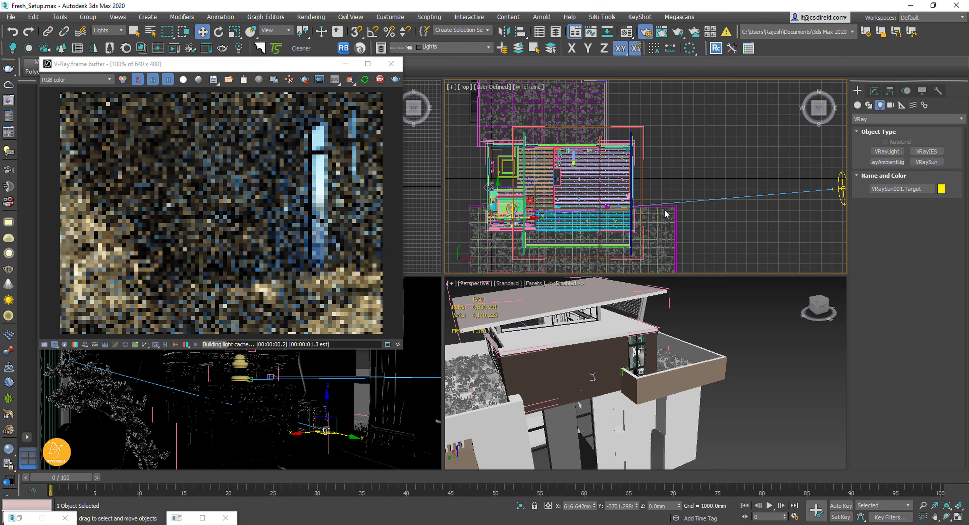
- Adjust the VRaySun's height in the Front view to about 9253 mm
{"action": "scroll", "coordinate": [656, 217], "scroll_direction": "down", "scroll_amount": 5}
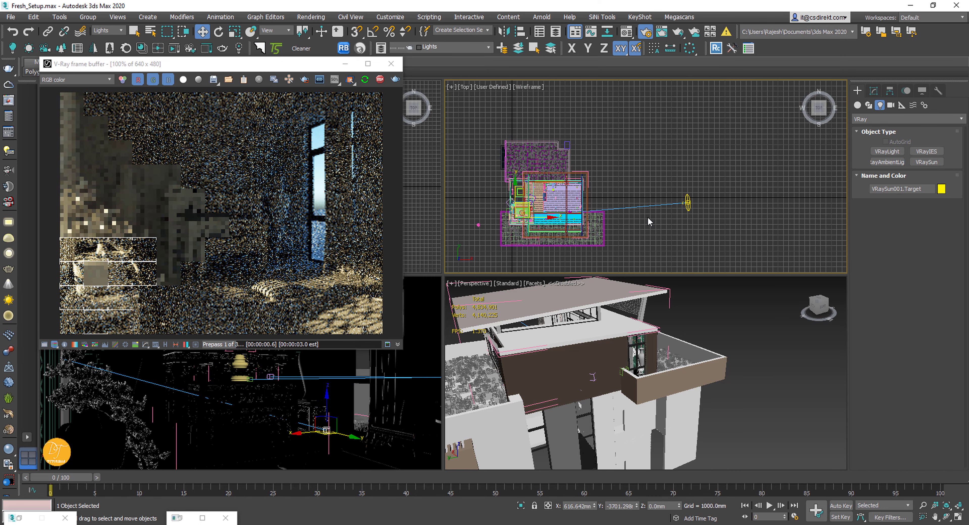
{"action": "key", "text": "f"}
{"action": "left_click", "coordinate": [706, 154]}
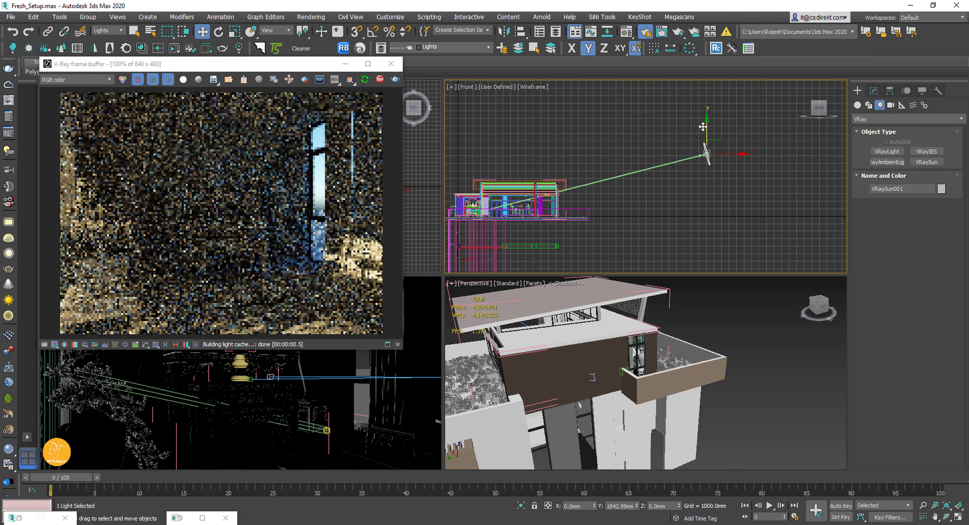
{"action": "left_click_drag", "start_coordinate": [702, 127], "coordinate": [704, 120]}
- Move the VRaySun farther from the building and fine-tune it to about X 37508, Y 794, Z 9214 mm, comparing with the View.jpeg reference
{"action": "middle_click_drag", "start_coordinate": [534, 381], "coordinate": [687, 388], "text": "alt"}
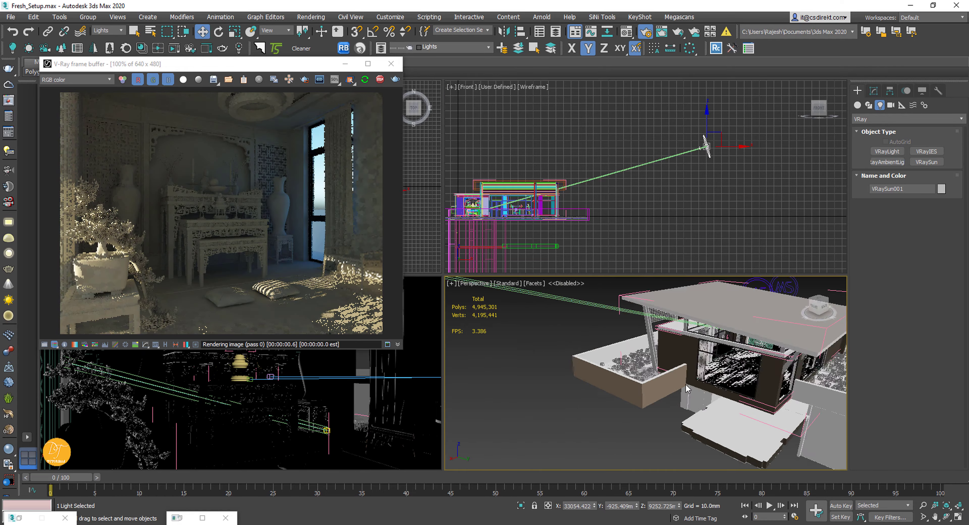
{"action": "scroll", "coordinate": [687, 389], "scroll_direction": "down", "scroll_amount": 4}
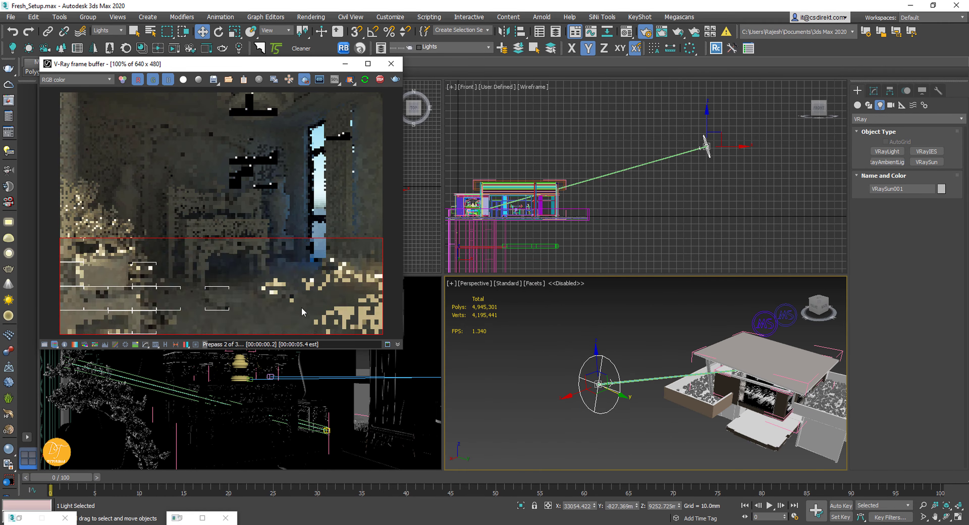
{"action": "left_click_drag", "start_coordinate": [599, 359], "coordinate": [603, 364]}
{"action": "left_click_drag", "start_coordinate": [575, 402], "coordinate": [599, 393]}
{"action": "left_click_drag", "start_coordinate": [709, 138], "coordinate": [757, 131]}
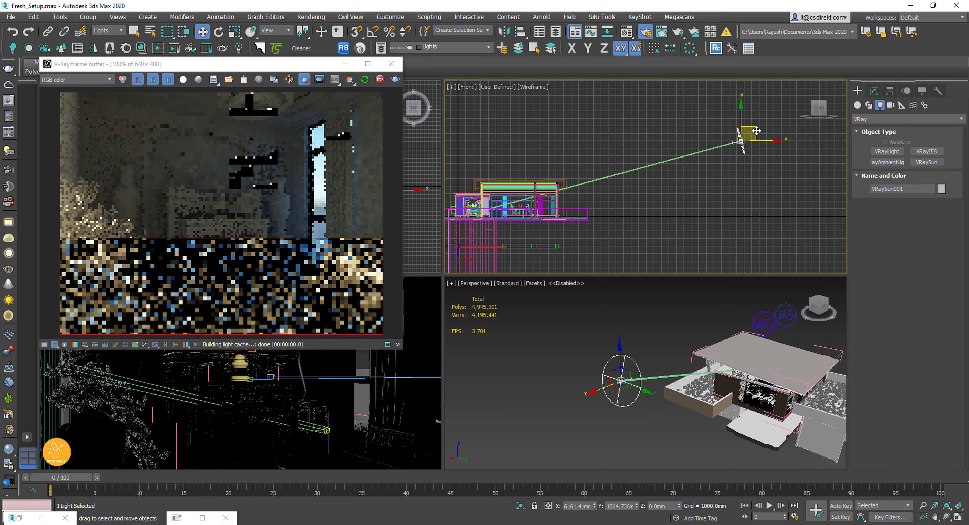
{"action": "left_click_drag", "start_coordinate": [460, 191], "coordinate": [459, 206]}
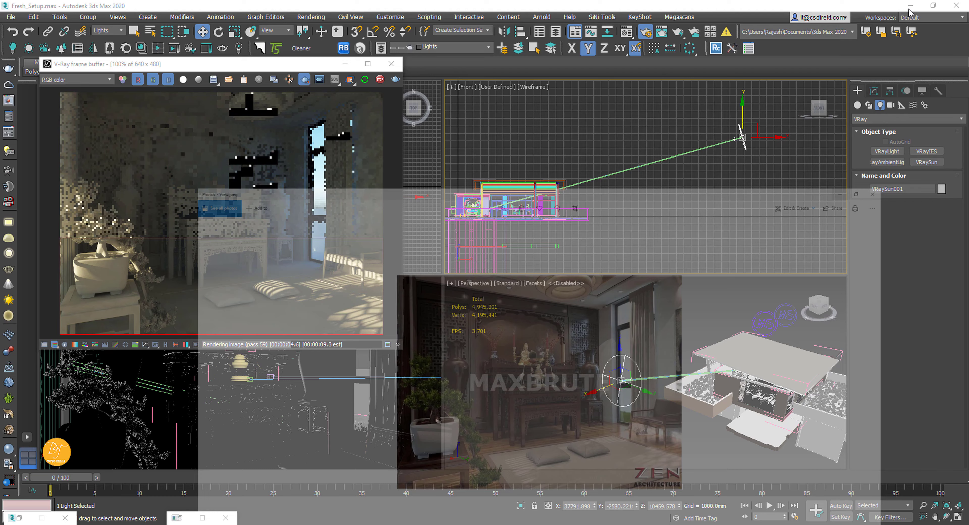
{"action": "left_click_drag", "start_coordinate": [741, 111], "coordinate": [741, 117]}
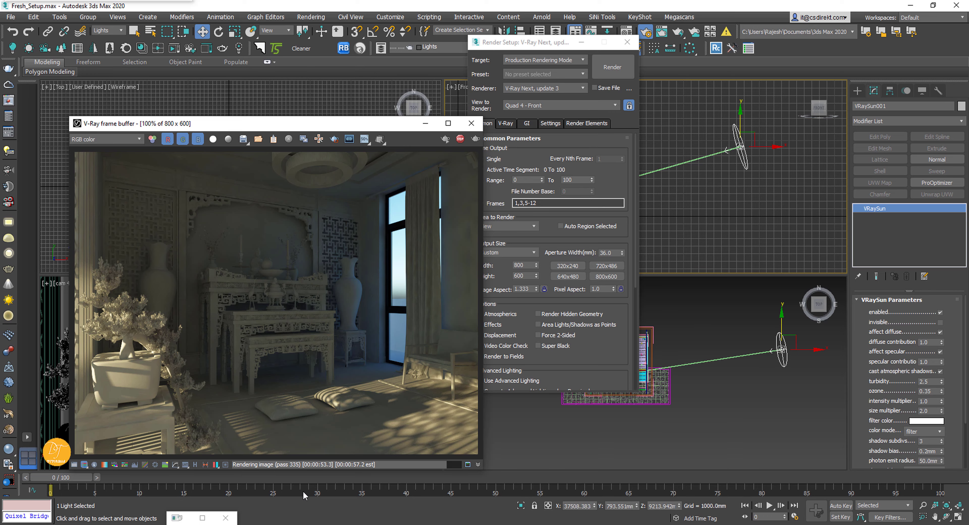
- Save the render as the JPEG View_Test_Sun_Placement in the Render folder at quality 100, and put away the frame buffer and render settings
{"action": "left_click", "coordinate": [243, 139]}
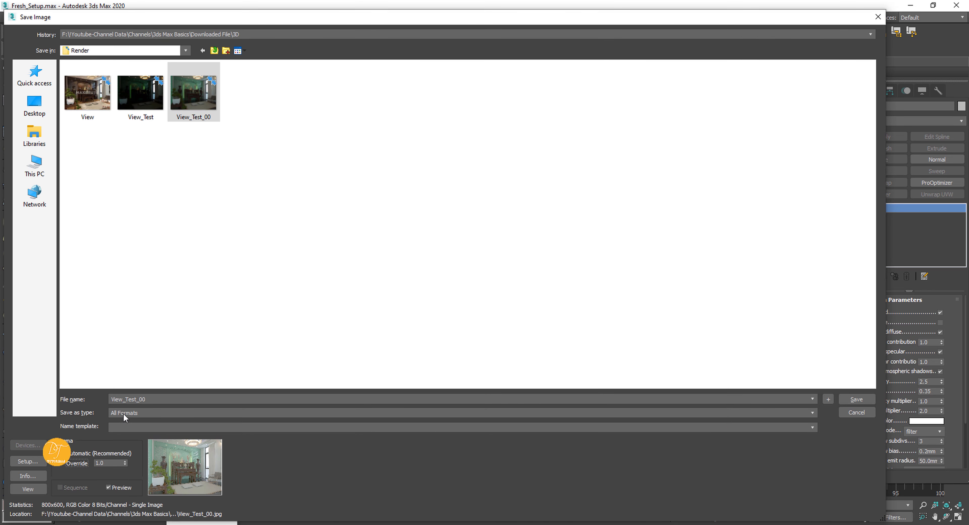
{"action": "left_click", "coordinate": [124, 413]}
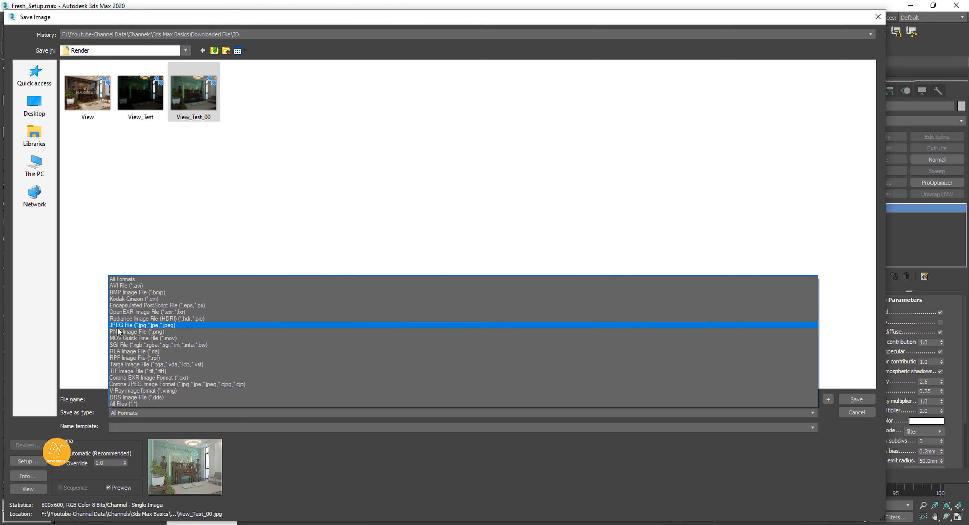
{"action": "left_click", "coordinate": [118, 325]}
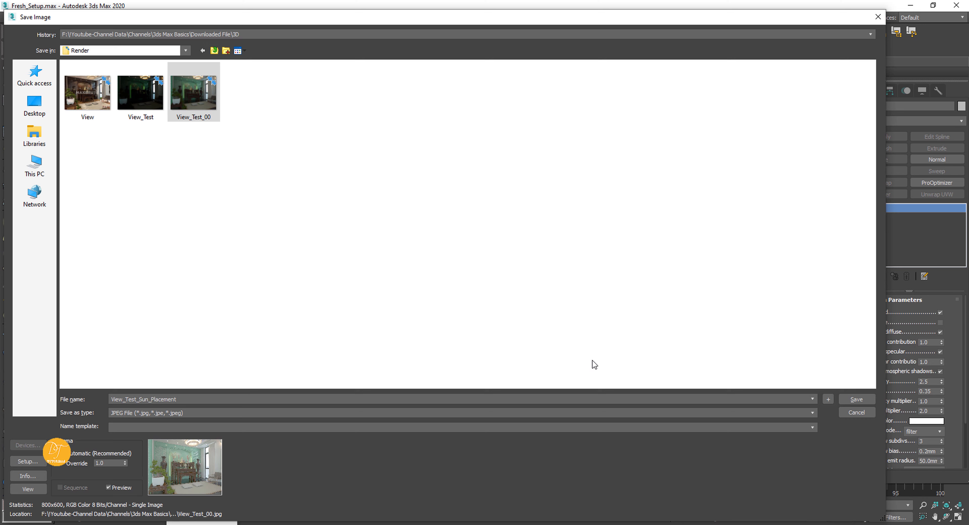
{"action": "left_click", "coordinate": [856, 399]}
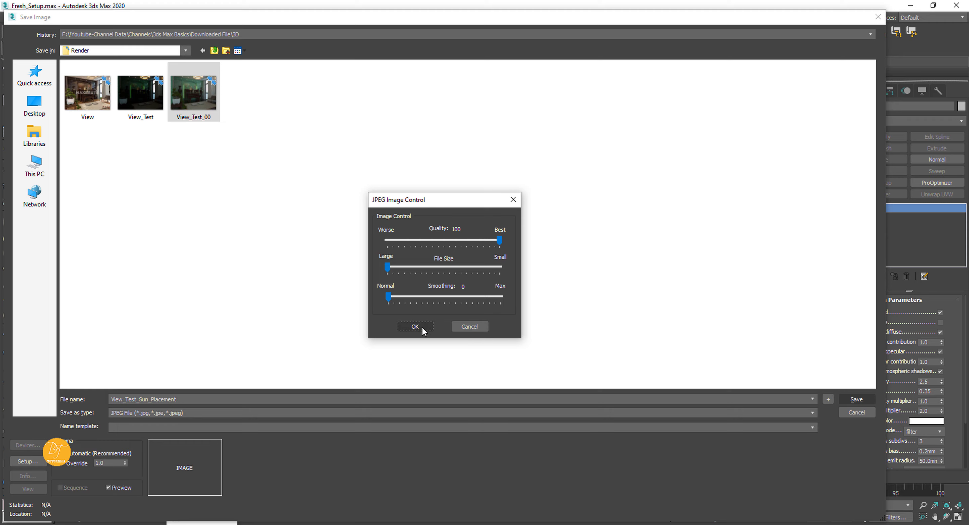
{"action": "left_click", "coordinate": [415, 327]}
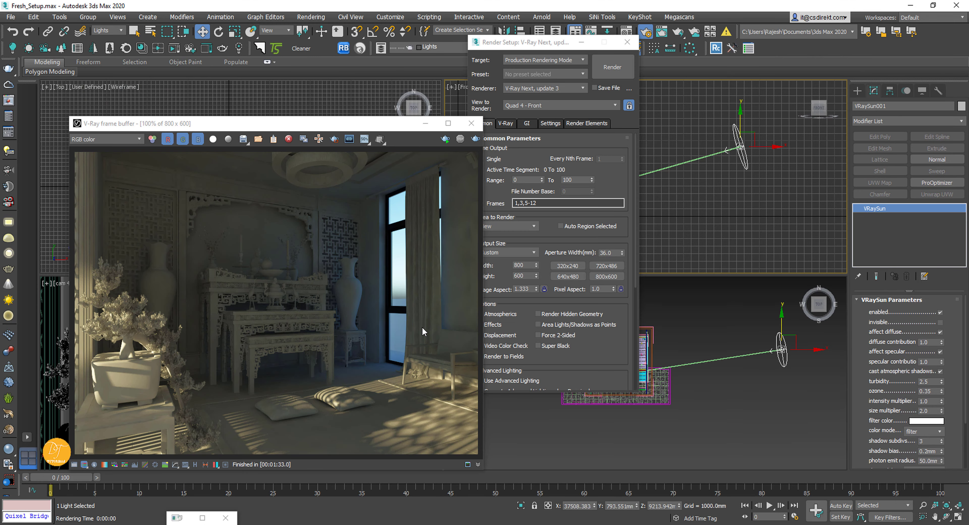
{"action": "left_click", "coordinate": [470, 123]}
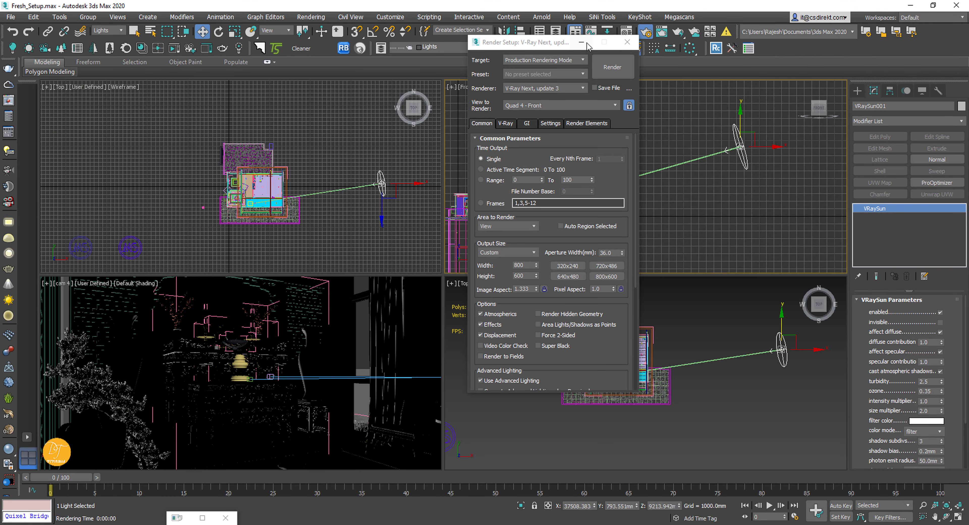
{"action": "left_click", "coordinate": [581, 42]}
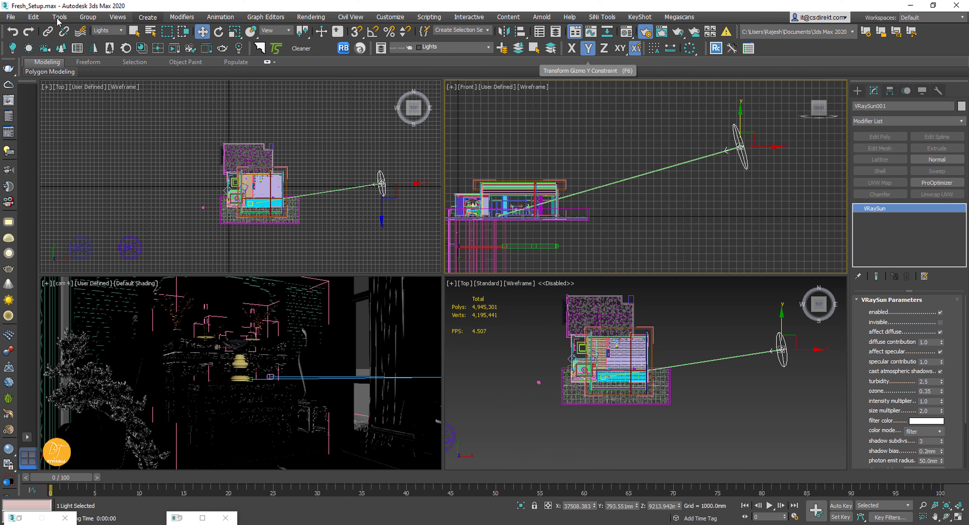
- Save the scene file
{"action": "left_click", "coordinate": [11, 17]}
{"action": "left_click", "coordinate": [20, 95]}
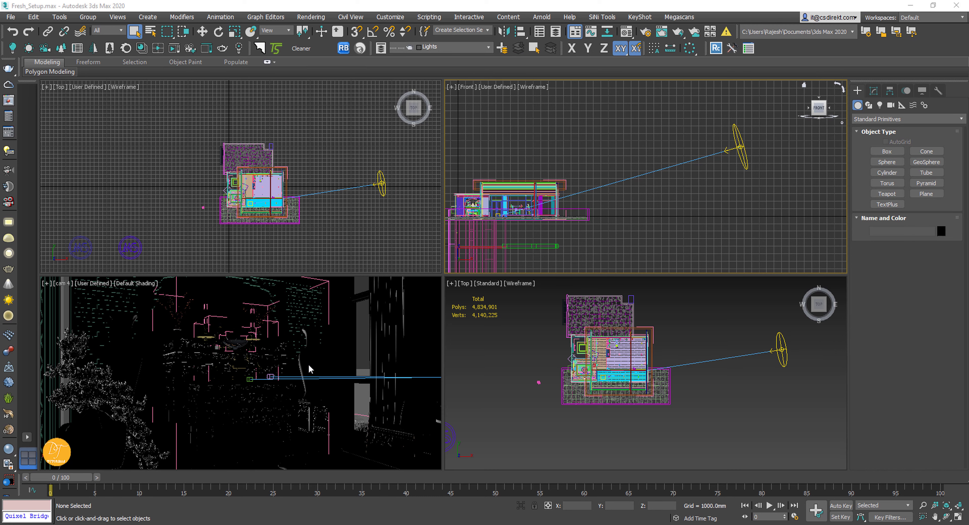
- Maximize the Top view over the altar room and switch light creation to the VRay light types
{"action": "left_click", "coordinate": [325, 251]}
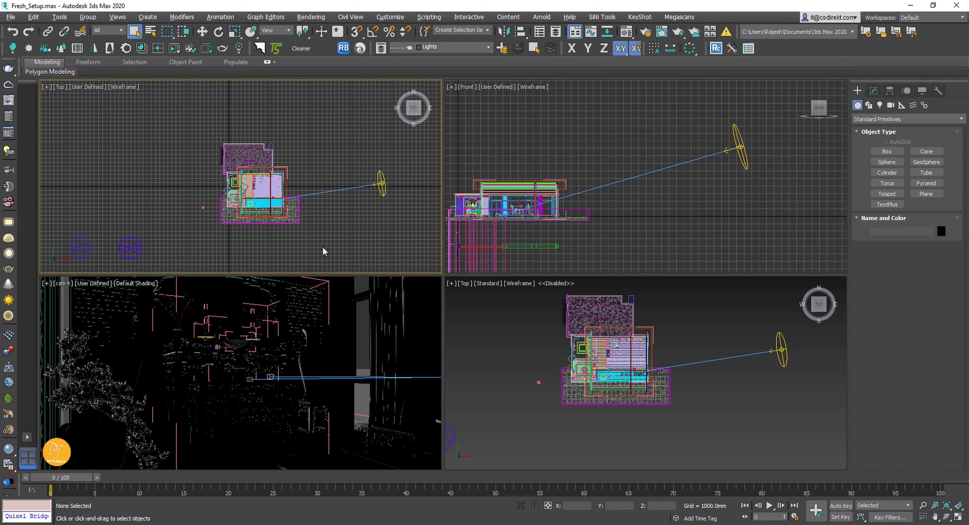
{"action": "key", "text": "alt+w"}
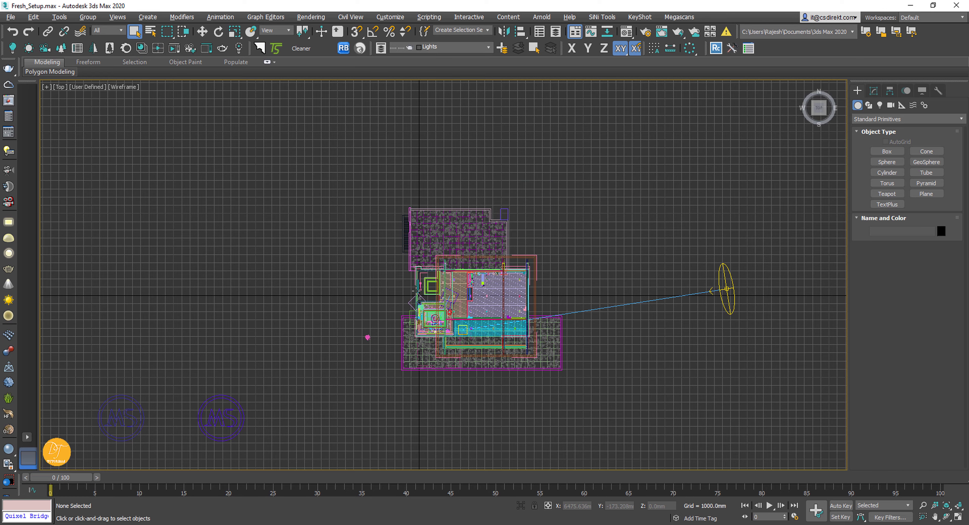
{"action": "scroll", "coordinate": [416, 291], "scroll_direction": "up", "scroll_amount": 8}
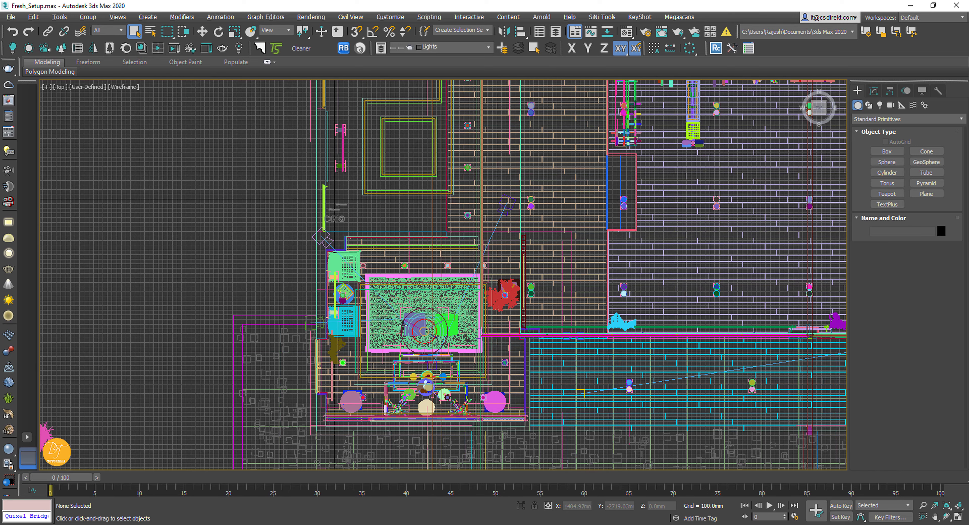
{"action": "scroll", "coordinate": [403, 325], "scroll_direction": "up", "scroll_amount": 6}
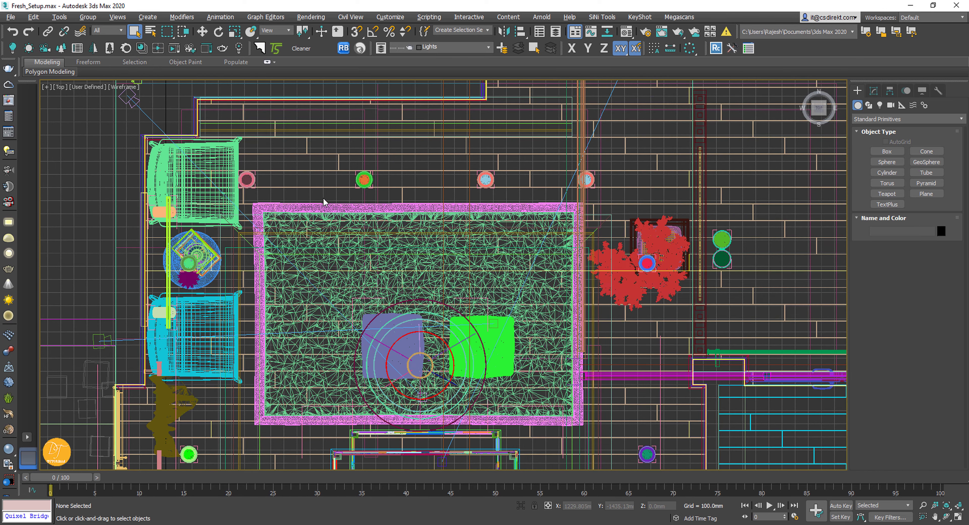
{"action": "middle_click_drag", "start_coordinate": [313, 252], "coordinate": [326, 173]}
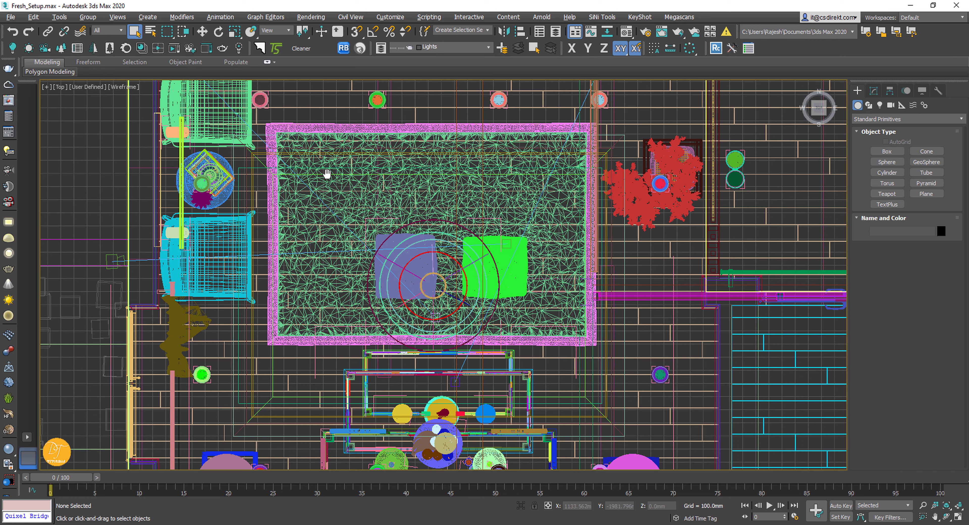
{"action": "left_click", "coordinate": [879, 105]}
{"action": "left_click", "coordinate": [876, 119]}
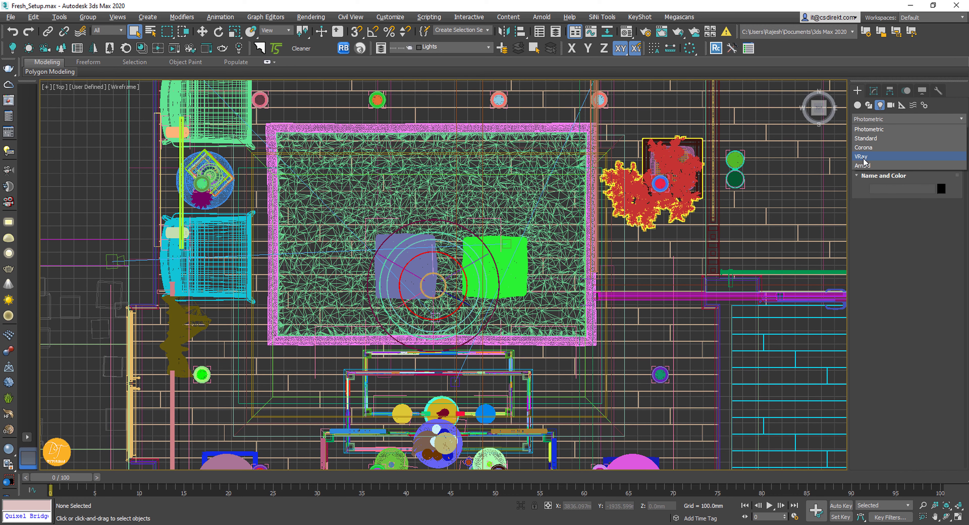
{"action": "left_click", "coordinate": [864, 158]}
{"action": "left_click", "coordinate": [926, 151]}
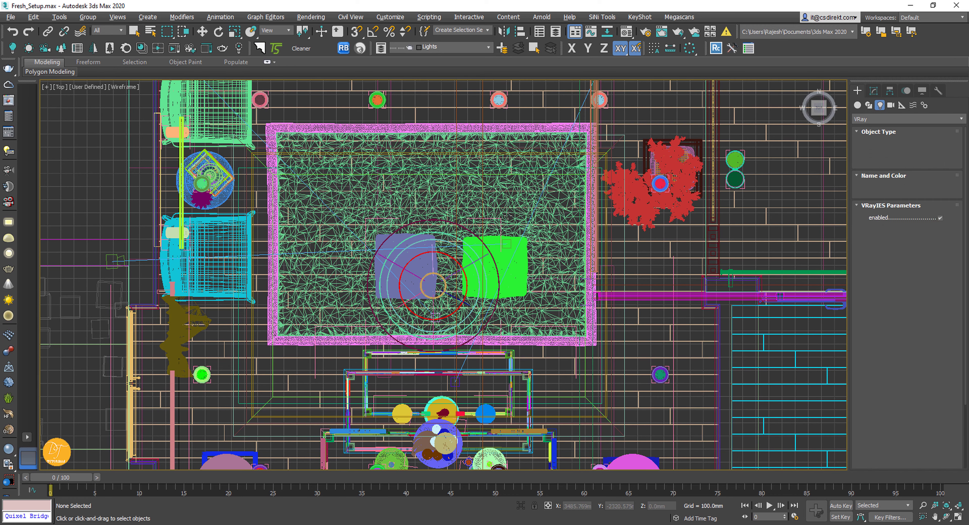
{"action": "right_click", "coordinate": [99, 184]}
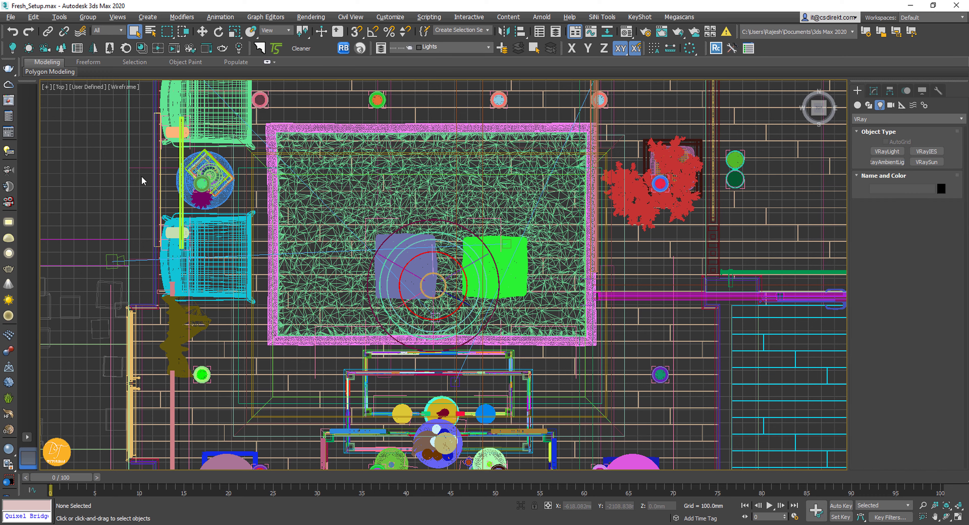
- Close the nested open groups around the ceiling downlight, up to the den tran group
{"action": "left_click", "coordinate": [260, 99]}
{"action": "left_click", "coordinate": [91, 16]}
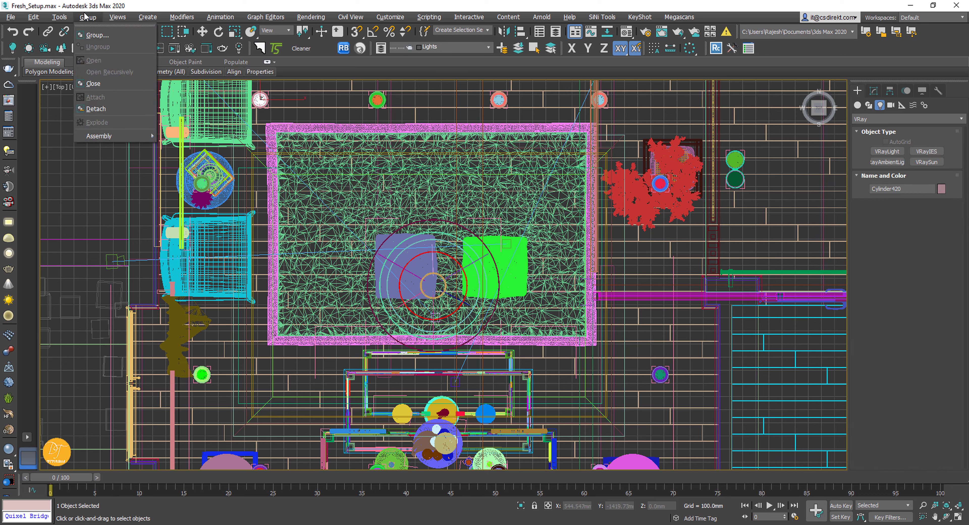
{"action": "left_click", "coordinate": [109, 94]}
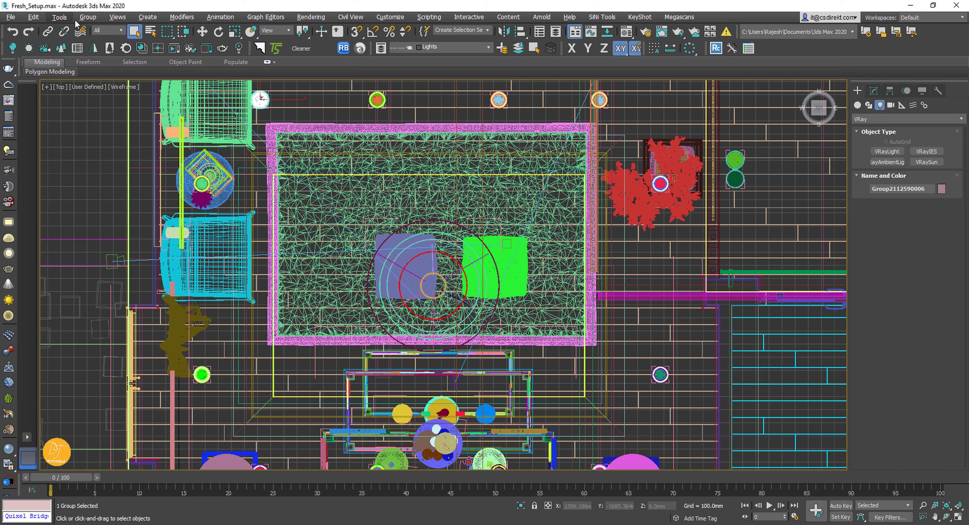
{"action": "left_click", "coordinate": [87, 16]}
{"action": "left_click", "coordinate": [102, 89]}
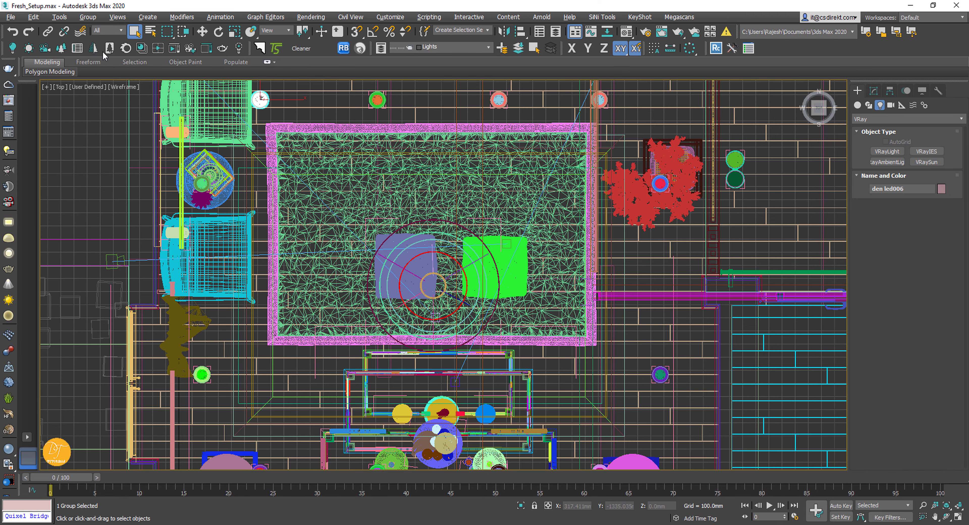
{"action": "left_click", "coordinate": [87, 16]}
{"action": "left_click", "coordinate": [97, 88]}
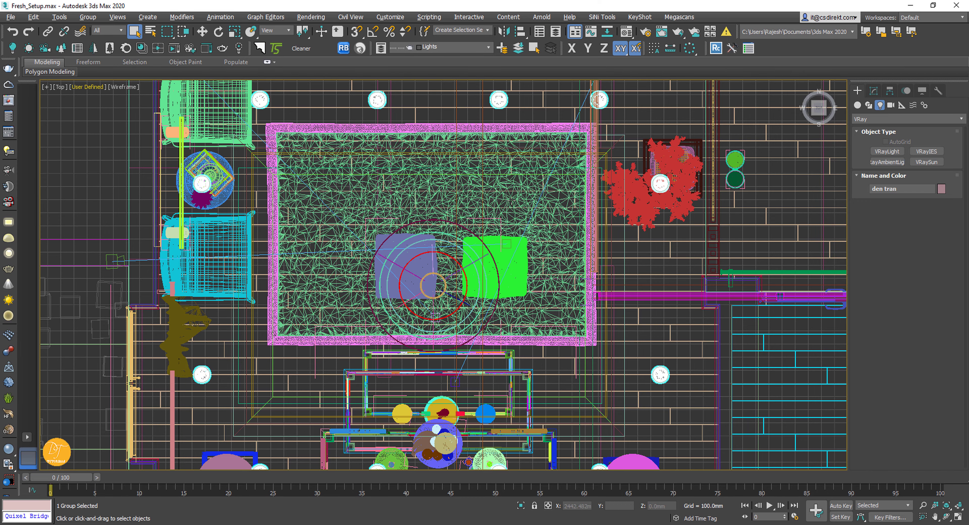
- Isolate the den tran downlight group and show it in the Front view with the grid hidden
{"action": "scroll", "coordinate": [512, 200], "scroll_direction": "down", "scroll_amount": 5}
{"action": "key", "text": "alt+q"}
{"action": "key", "text": "f"}
{"action": "left_click", "coordinate": [376, 315]}
{"action": "key", "text": "g"}
{"action": "scroll", "coordinate": [362, 283], "scroll_direction": "up", "scroll_amount": 5}
{"action": "middle_click_drag", "start_coordinate": [362, 313], "coordinate": [369, 218]}
- Draw a targeted VRayIES light about 1150 mm long in the Front view, downward from the leftmost downlight
{"action": "left_click", "coordinate": [926, 162]}
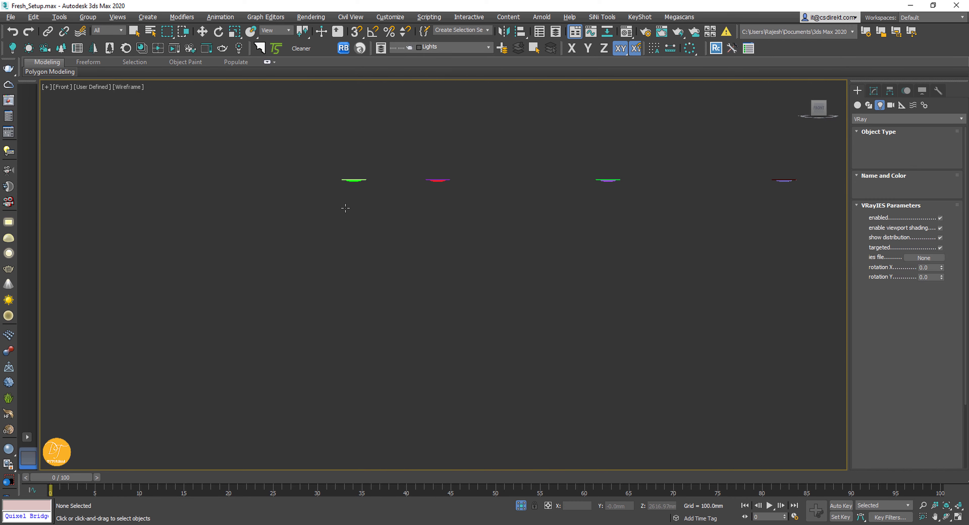
{"action": "left_click_drag", "start_coordinate": [354, 184], "coordinate": [355, 402]}
{"action": "right_click", "coordinate": [438, 340]}
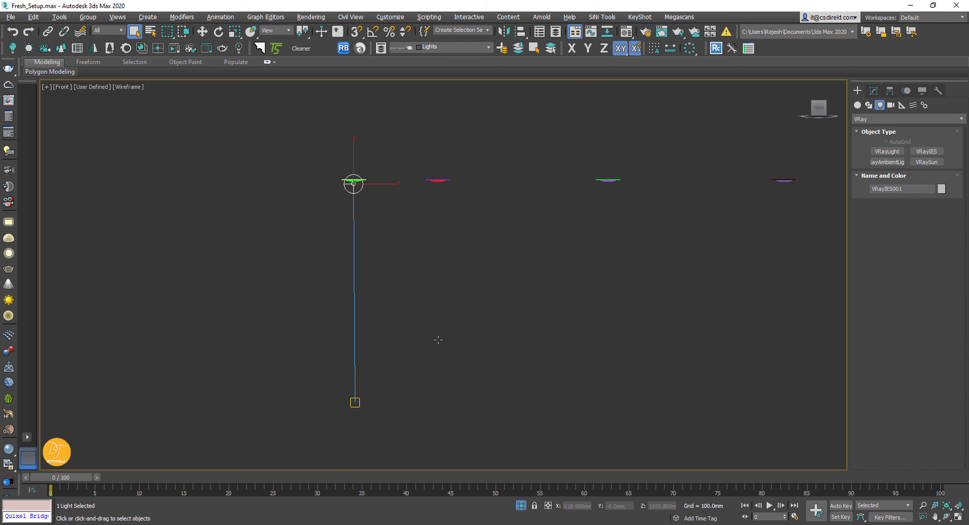
- Move the VRayIES light with its target in the Top view onto the lower-left downlight, at about X 618, Y -4283 mm
{"action": "key", "text": "t"}
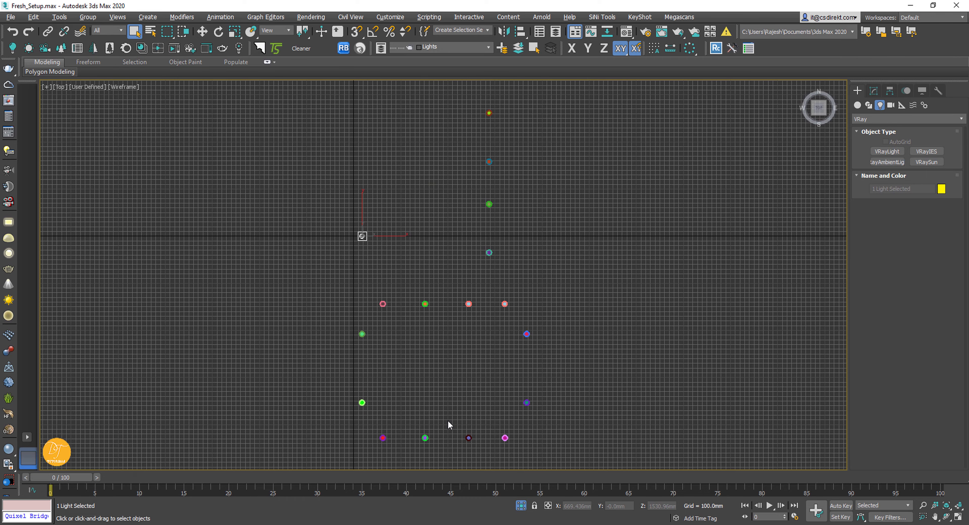
{"action": "key", "text": "z"}
{"action": "scroll", "coordinate": [436, 394], "scroll_direction": "down", "scroll_amount": 3}
{"action": "scroll", "coordinate": [434, 390], "scroll_direction": "down", "scroll_amount": 8}
{"action": "middle_click_drag", "start_coordinate": [488, 430], "coordinate": [477, 332]}
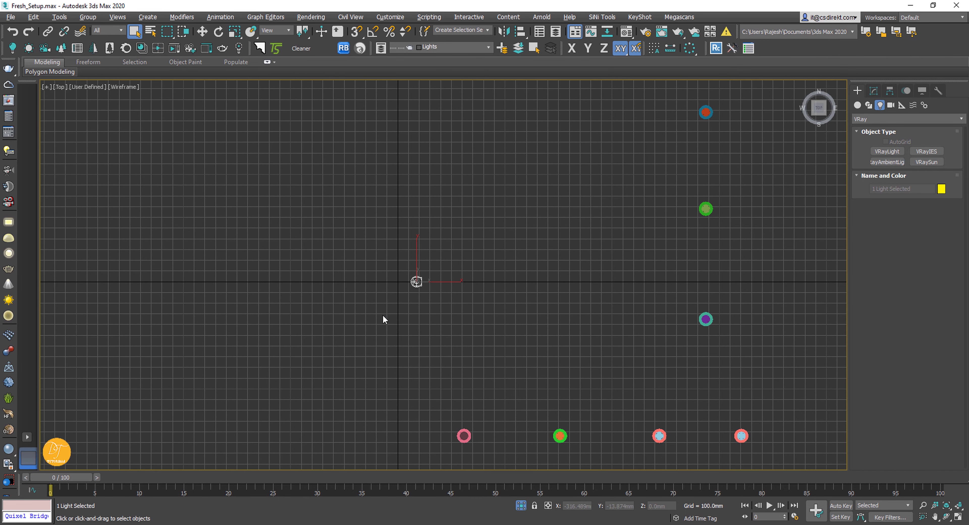
{"action": "scroll", "coordinate": [383, 320], "scroll_direction": "down", "scroll_amount": 4}
{"action": "middle_click_drag", "start_coordinate": [428, 350], "coordinate": [301, 181]}
{"action": "key", "text": "w"}
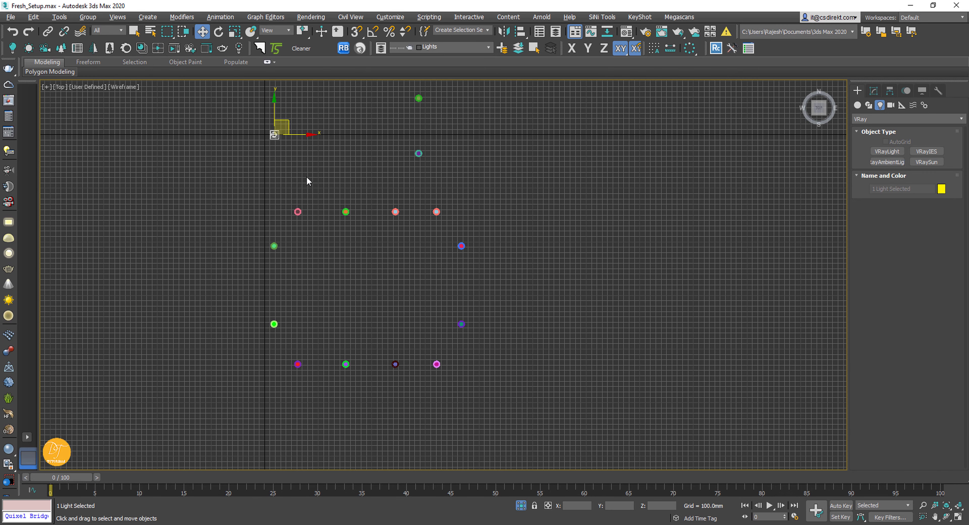
{"action": "left_click_drag", "start_coordinate": [287, 124], "coordinate": [400, 258]}
{"action": "scroll", "coordinate": [297, 378], "scroll_direction": "up", "scroll_amount": 10}
{"action": "scroll", "coordinate": [301, 258], "scroll_direction": "up", "scroll_amount": 4}
{"action": "scroll", "coordinate": [306, 259], "scroll_direction": "up", "scroll_amount": 6}
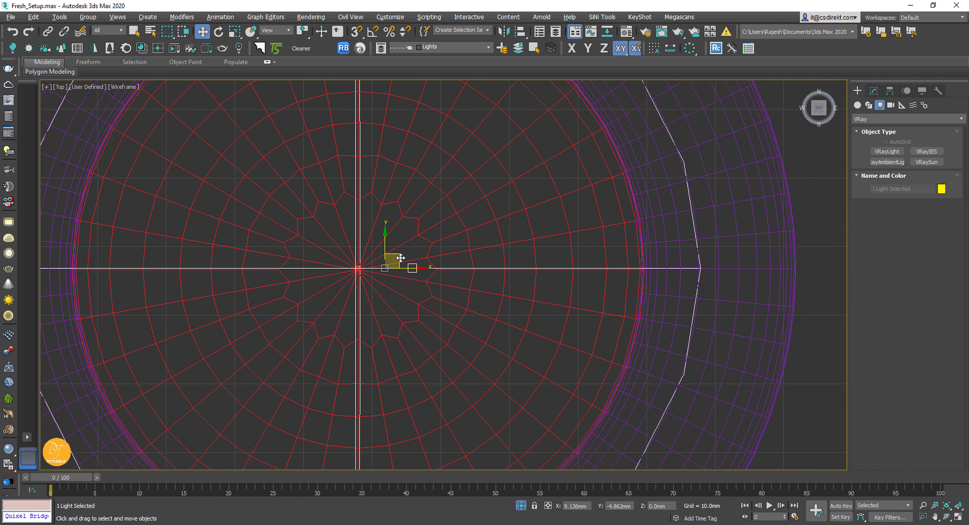
- Align the VRayIES target to its light in the Front view on X and Z position, center to center
{"action": "scroll", "coordinate": [401, 258], "scroll_direction": "down", "scroll_amount": 8}
{"action": "key", "text": "f"}
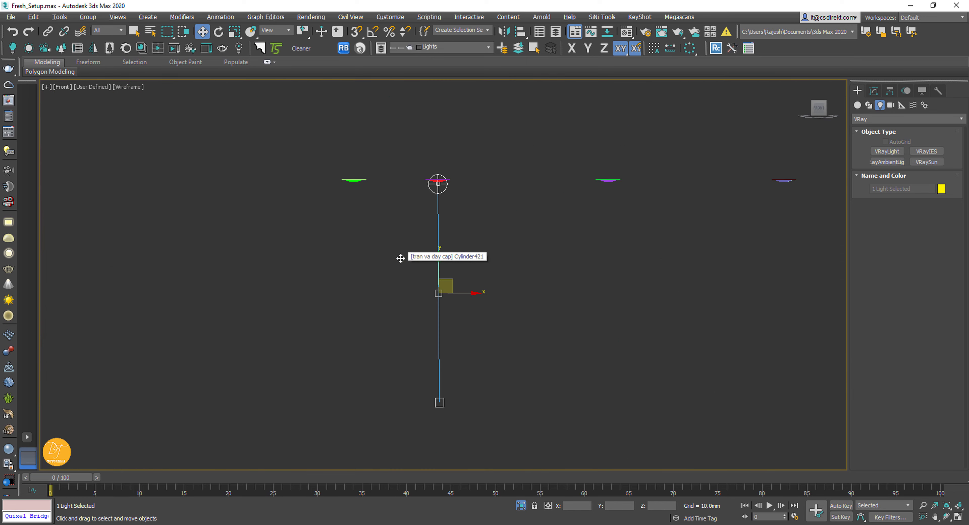
{"action": "scroll", "coordinate": [410, 263], "scroll_direction": "up", "scroll_amount": 2}
{"action": "left_click", "coordinate": [500, 405]}
{"action": "left_click", "coordinate": [446, 435]}
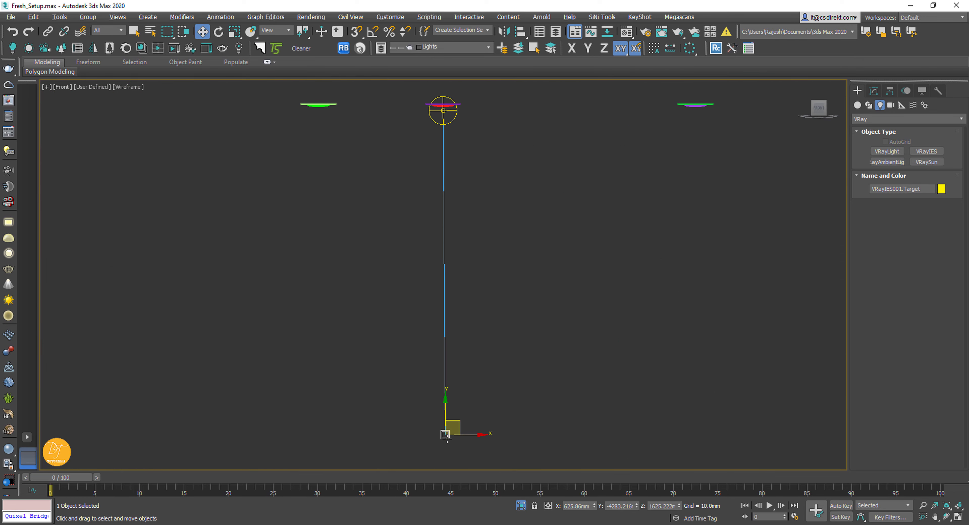
{"action": "key", "text": "alt+a"}
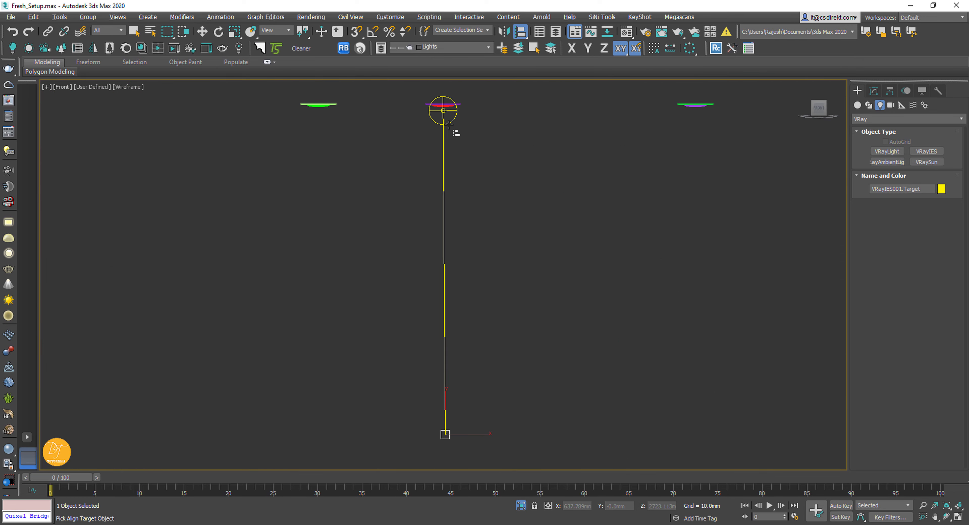
{"action": "left_click", "coordinate": [453, 132]}
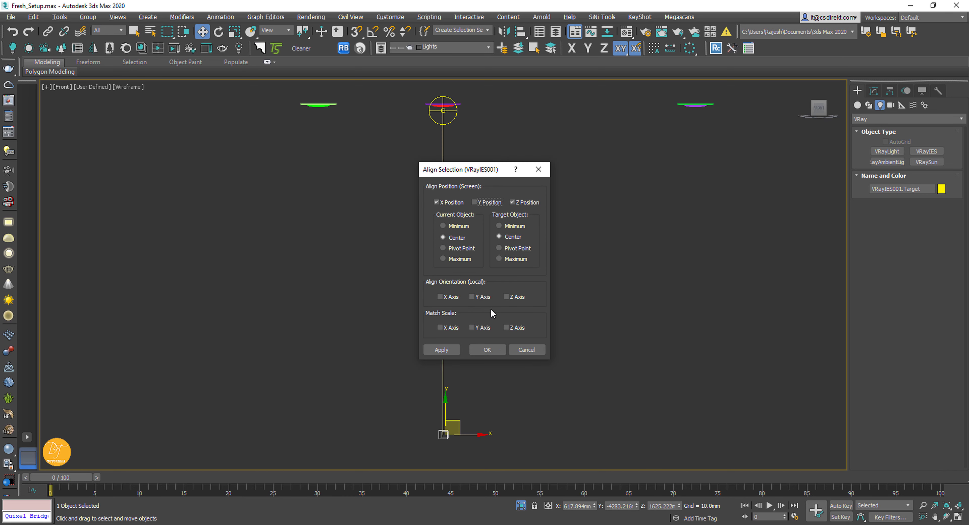
{"action": "left_click", "coordinate": [487, 350]}
- Load the Nice.IES profile from the 2D files' IES folder into the VRayIES light above the lower-left downlight
{"action": "left_click", "coordinate": [445, 120]}
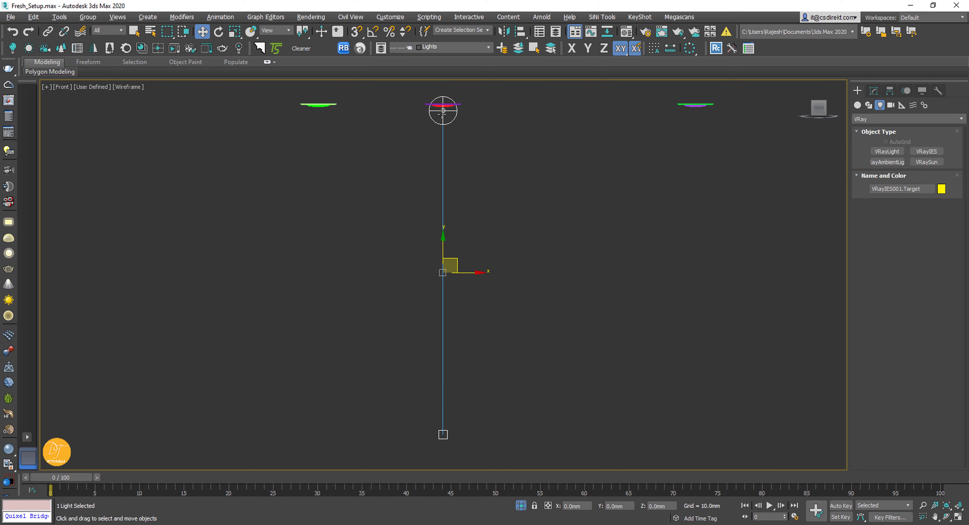
{"action": "key", "text": "t"}
{"action": "scroll", "coordinate": [517, 251], "scroll_direction": "down", "scroll_amount": 8}
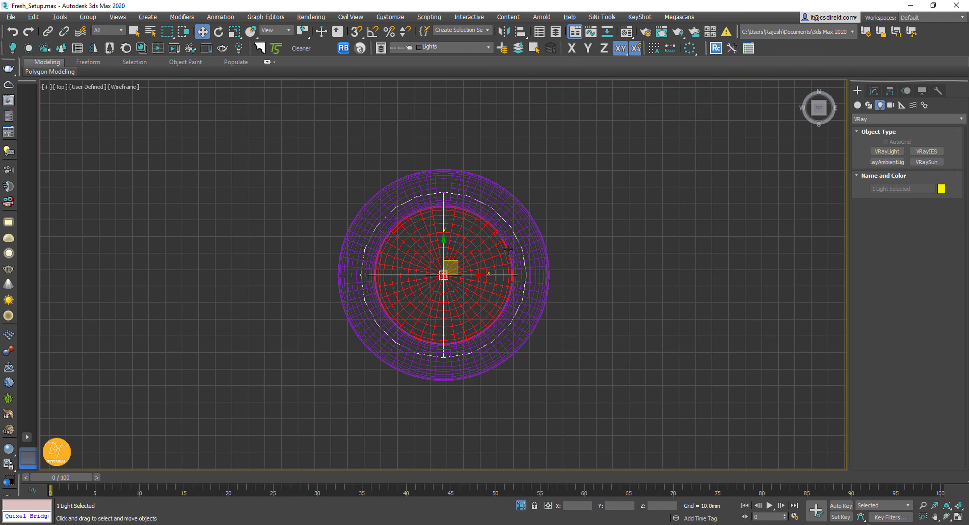
{"action": "middle_click_drag", "start_coordinate": [517, 251], "coordinate": [394, 363]}
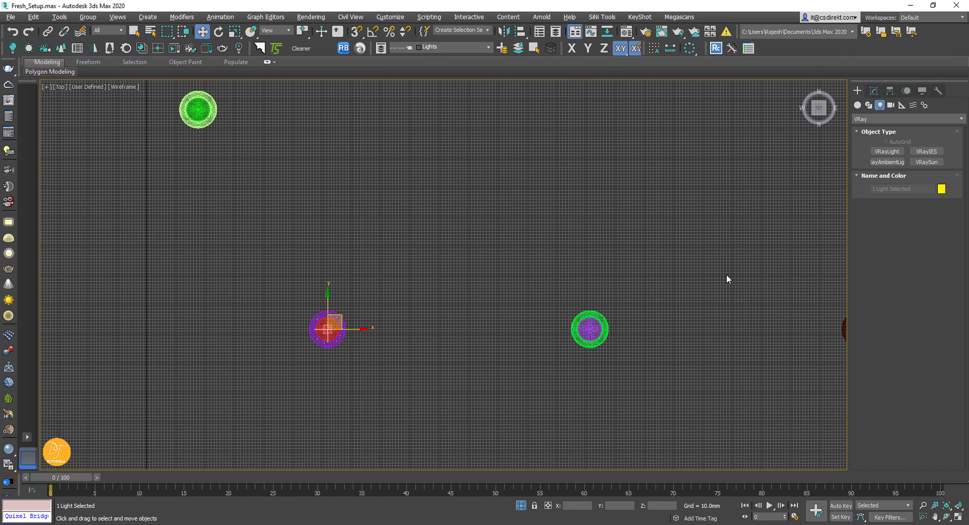
{"action": "left_click", "coordinate": [873, 91]}
{"action": "left_click", "coordinate": [556, 244]}
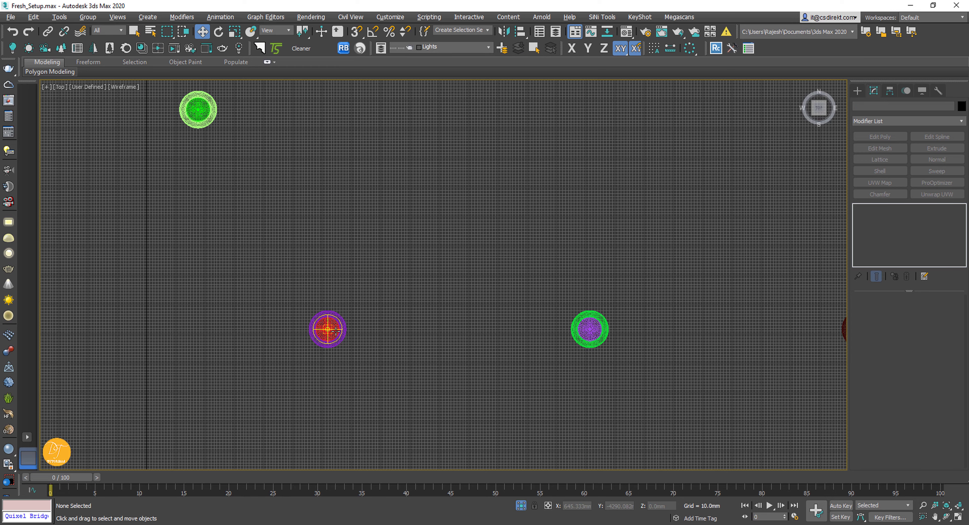
{"action": "scroll", "coordinate": [330, 329], "scroll_direction": "up", "scroll_amount": 10}
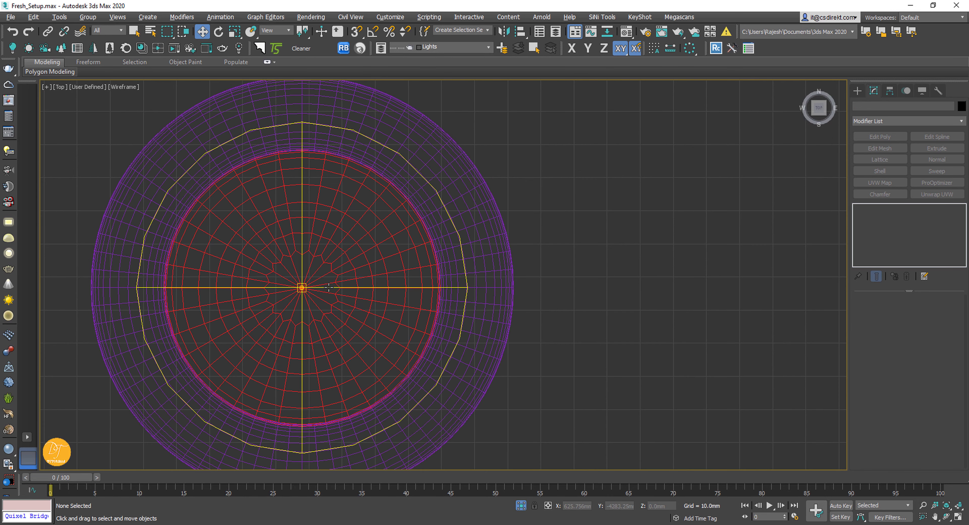
{"action": "left_click", "coordinate": [329, 287]}
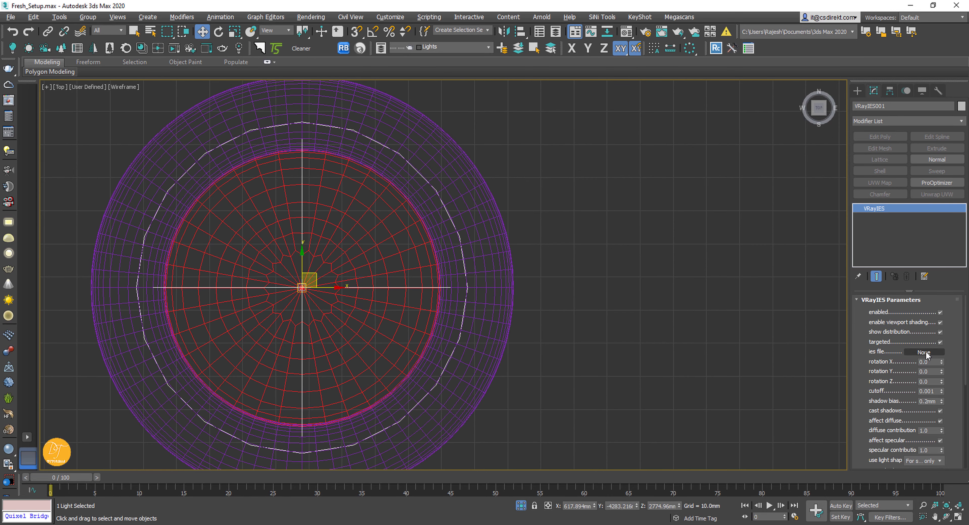
{"action": "left_click", "coordinate": [924, 352]}
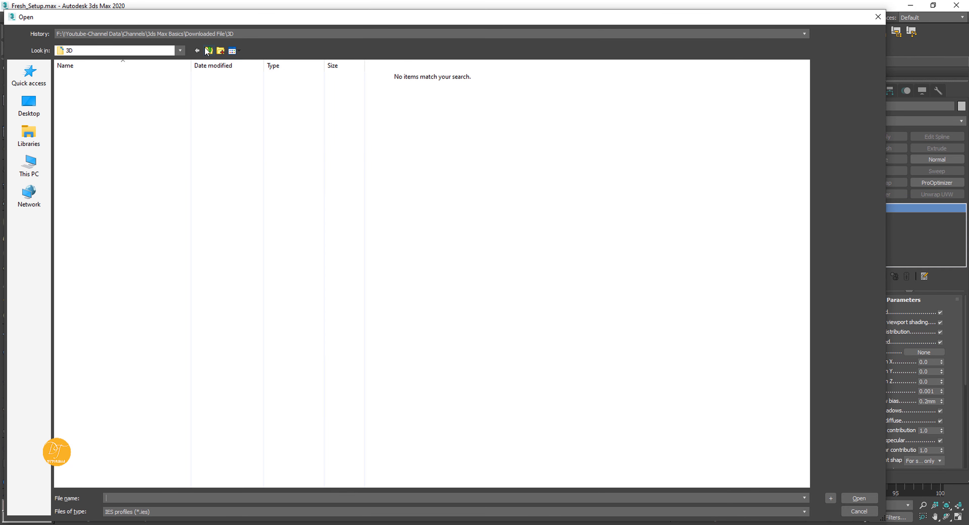
{"action": "left_click", "coordinate": [207, 52]}
{"action": "double_click", "coordinate": [90, 100]}
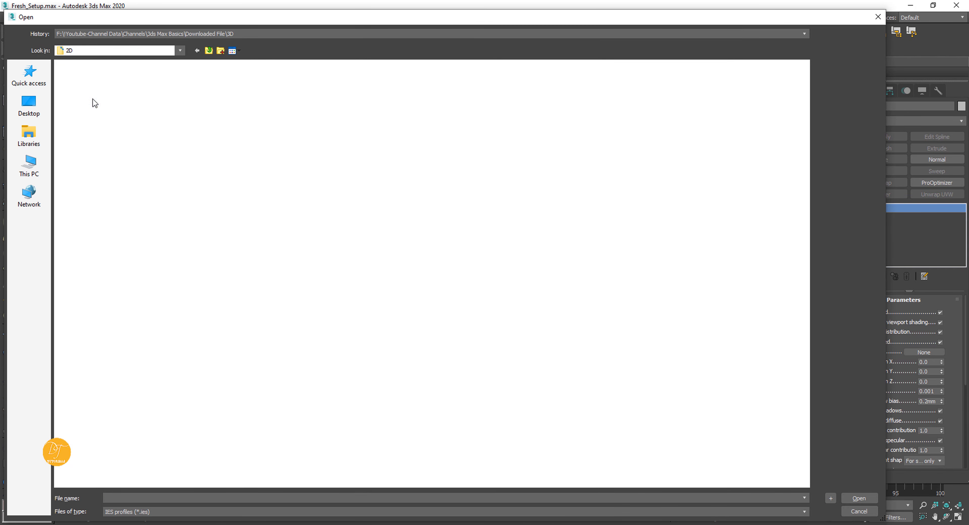
{"action": "double_click", "coordinate": [84, 105]}
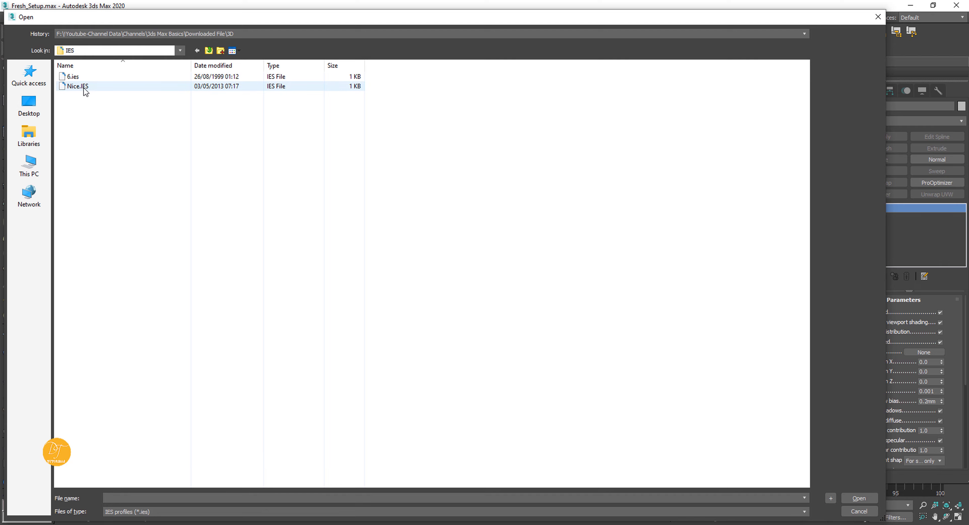
{"action": "double_click", "coordinate": [79, 88]}
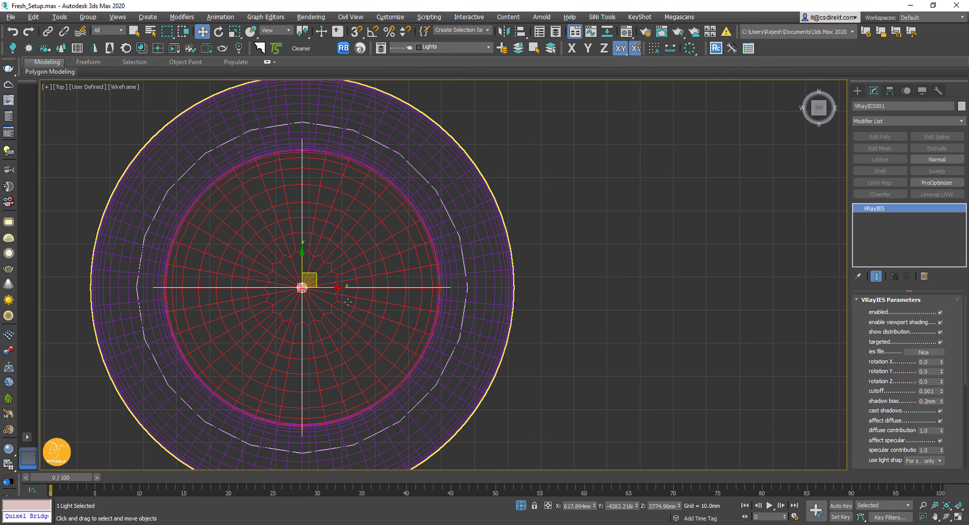
- In the front view, raise the VRayIES light together with its target so it sits near the top of the downlight fixture
{"action": "key", "text": "f"}
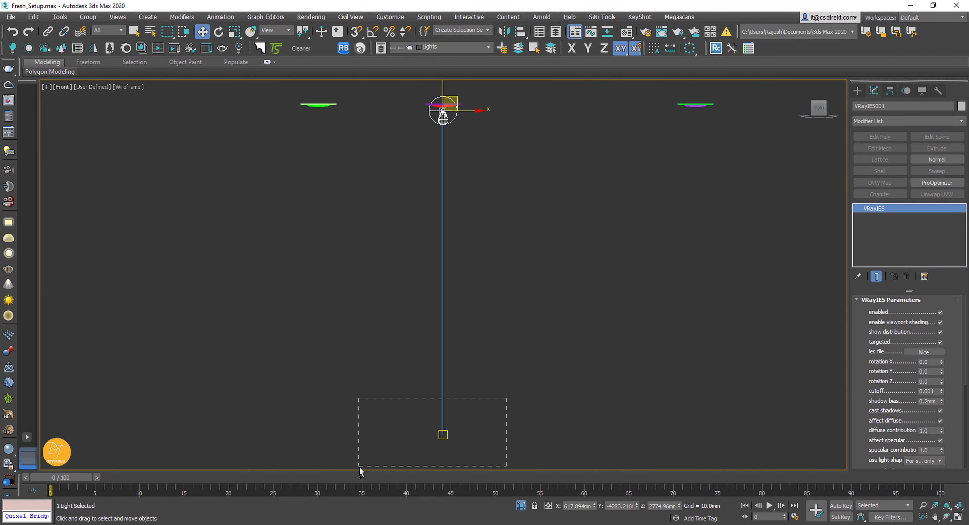
{"action": "left_click_drag", "start_coordinate": [360, 470], "coordinate": [358, 468]}
{"action": "scroll", "coordinate": [439, 134], "scroll_direction": "up", "scroll_amount": 5}
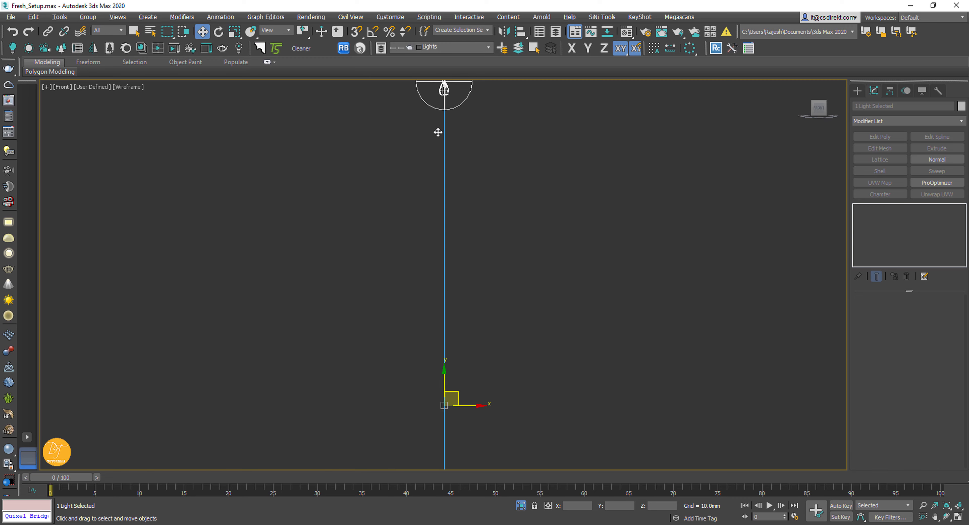
{"action": "middle_click_drag", "start_coordinate": [439, 132], "coordinate": [421, 286]}
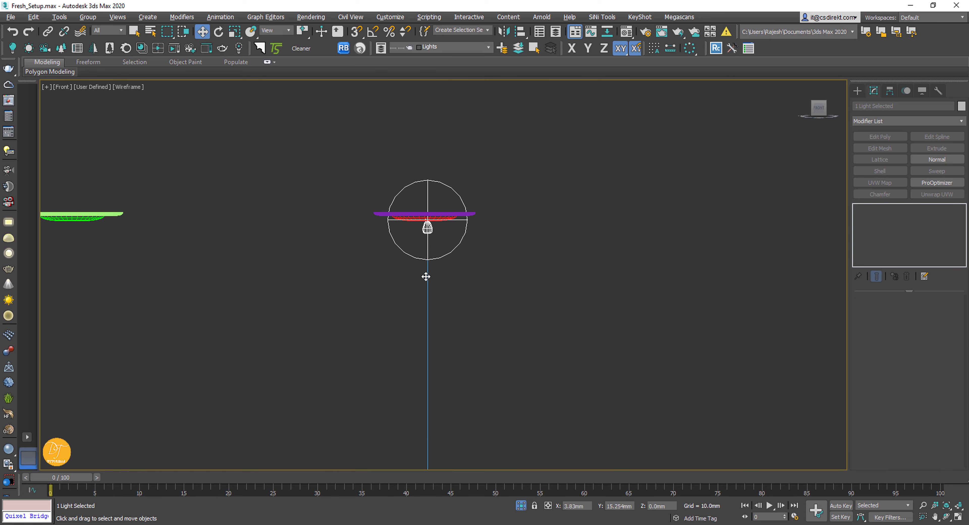
{"action": "scroll", "coordinate": [424, 273], "scroll_direction": "up", "scroll_amount": 4}
{"action": "scroll", "coordinate": [431, 238], "scroll_direction": "up", "scroll_amount": 5}
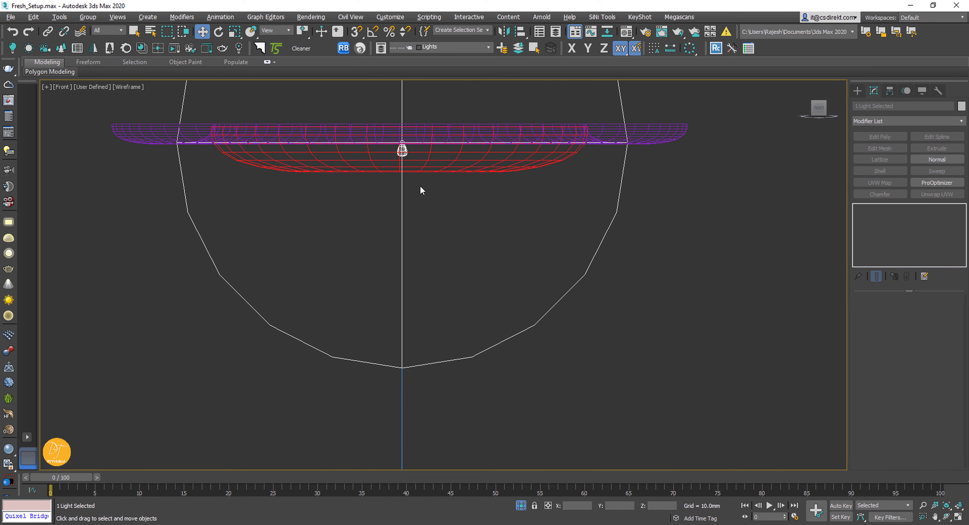
{"action": "middle_click_drag", "start_coordinate": [419, 191], "coordinate": [418, 277]}
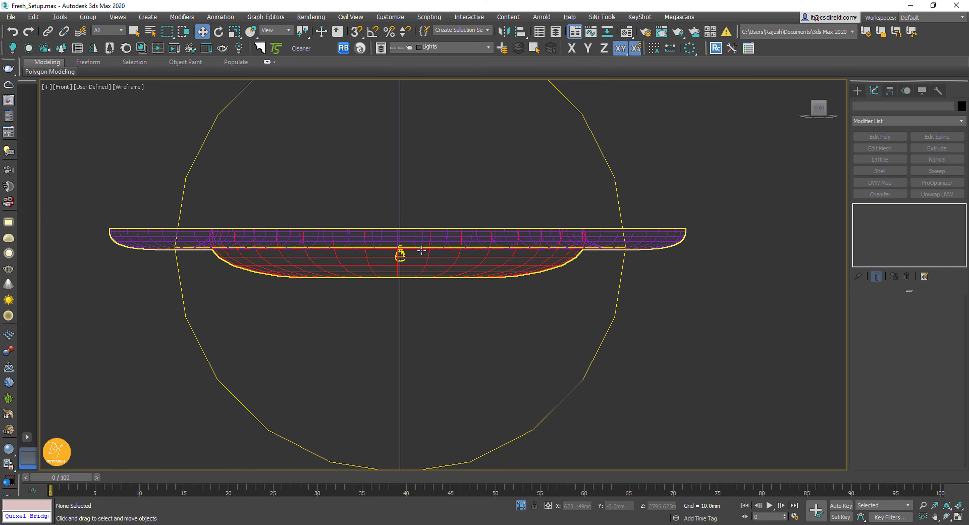
{"action": "left_click_drag", "start_coordinate": [399, 313], "coordinate": [401, 299]}
{"action": "left_click_drag", "start_coordinate": [401, 300], "coordinate": [400, 301]}
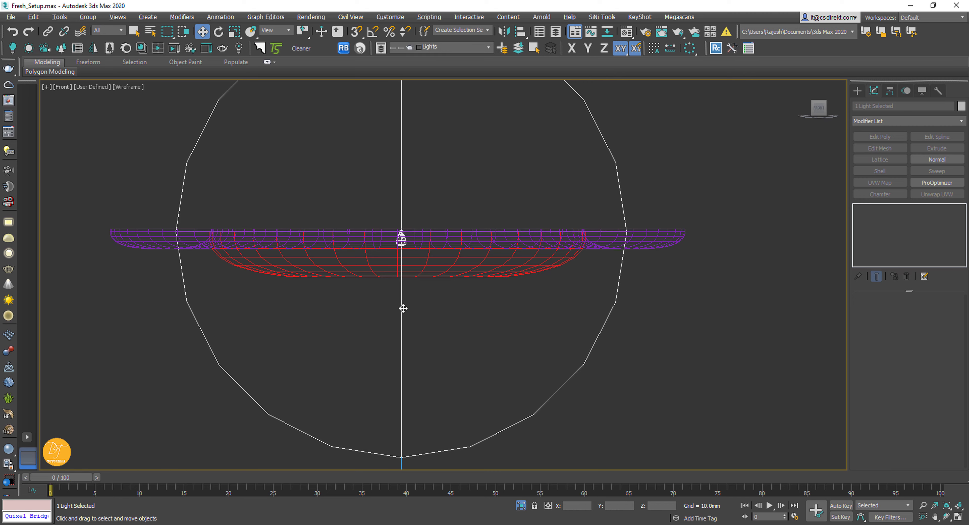
- Show the downlight and its IES light from below in a perspective view with Clay shading
{"action": "key", "text": "F3"}
{"action": "key", "text": "p"}
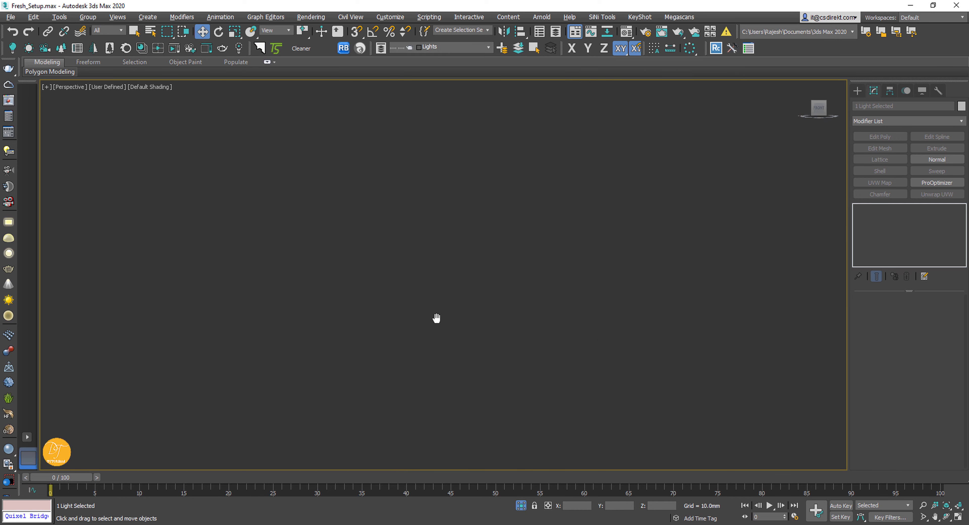
{"action": "key", "text": "z"}
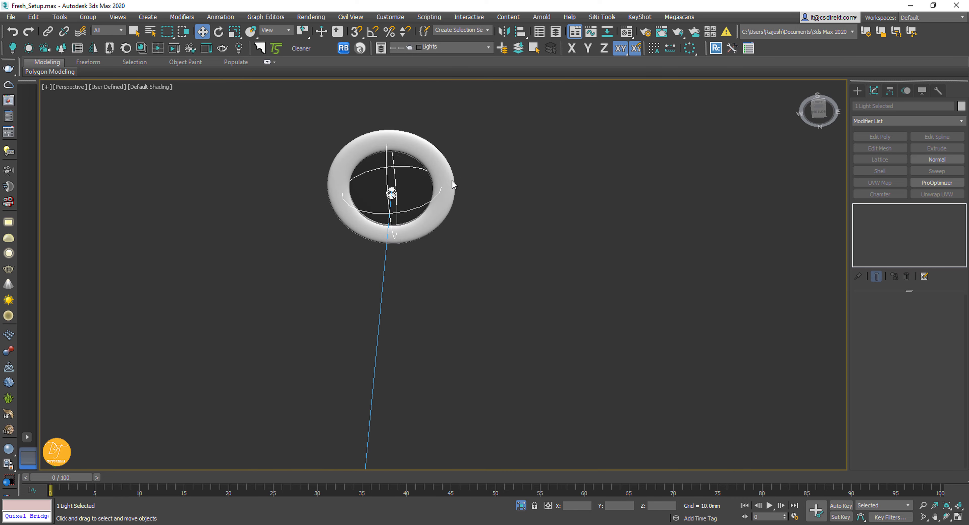
{"action": "left_click", "coordinate": [637, 197]}
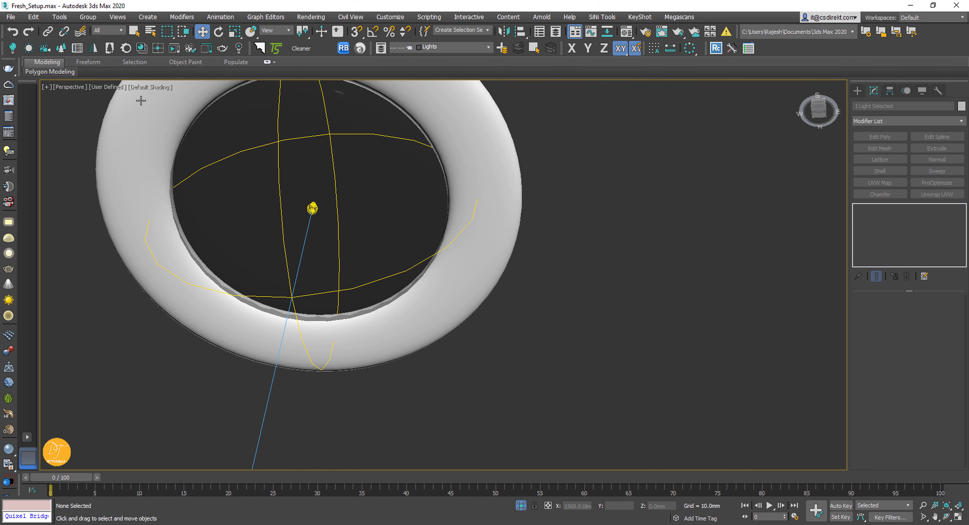
{"action": "left_click", "coordinate": [147, 88]}
{"action": "left_click", "coordinate": [179, 152]}
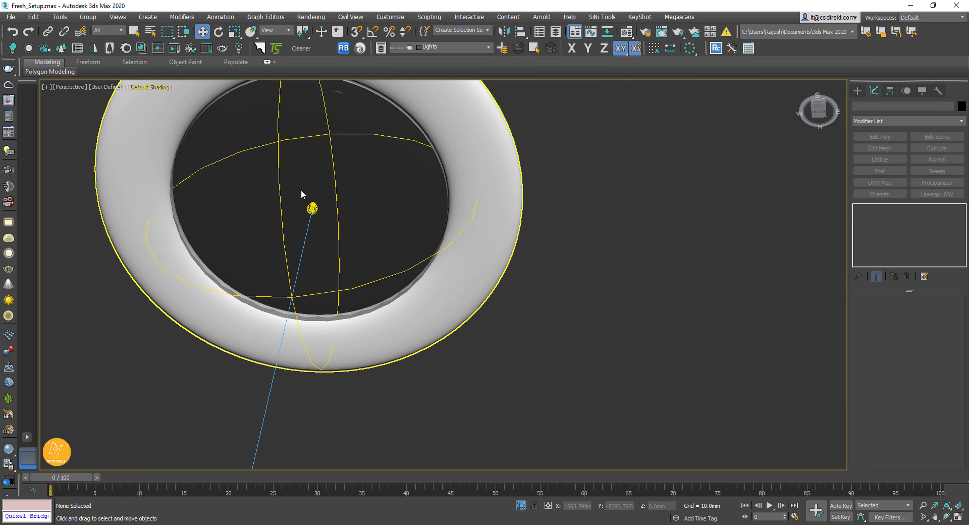
{"action": "scroll", "coordinate": [286, 196], "scroll_direction": "down", "scroll_amount": 10}
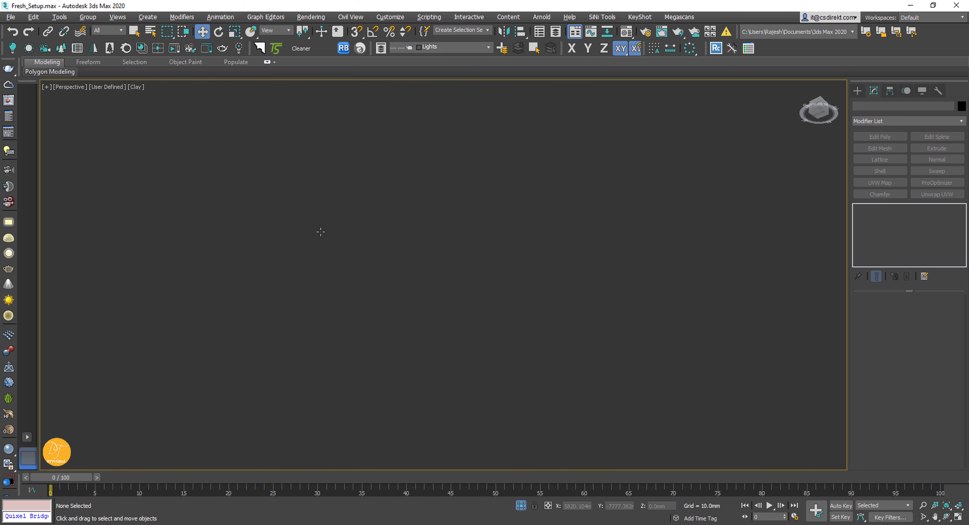
- In the front view, lower the IES light and its target vertically until the light sits just below the downlight's glass
{"action": "key", "text": "t"}
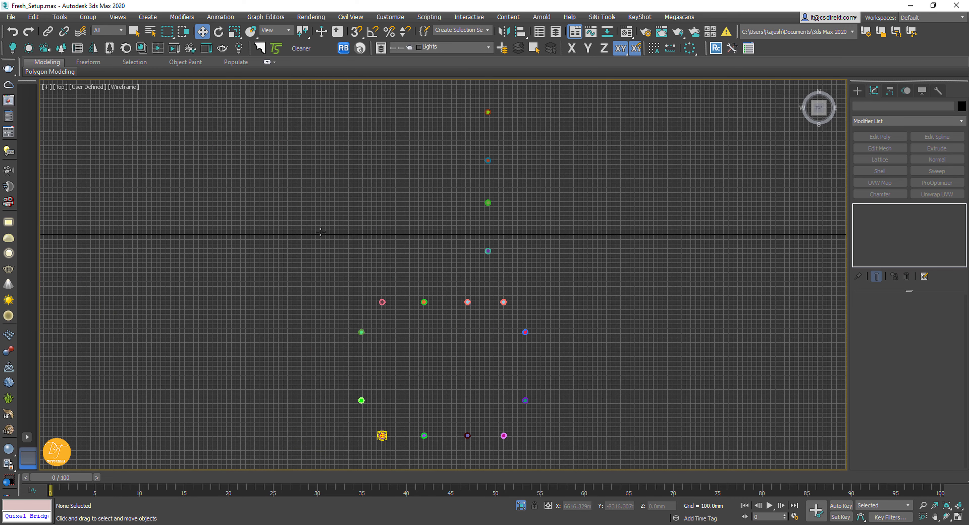
{"action": "key", "text": "f"}
{"action": "key", "text": "z"}
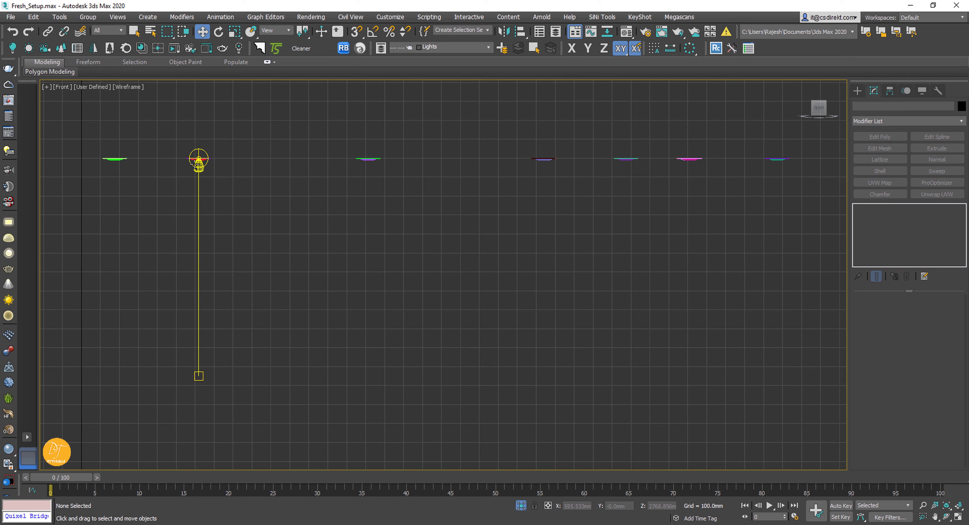
{"action": "left_click", "coordinate": [198, 159]}
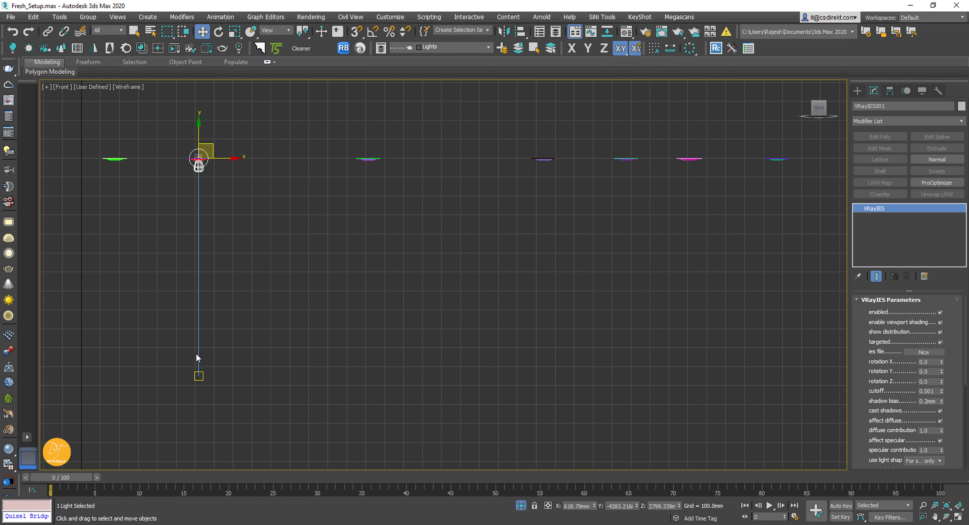
{"action": "left_click", "coordinate": [198, 267]}
{"action": "scroll", "coordinate": [203, 226], "scroll_direction": "up", "scroll_amount": 4}
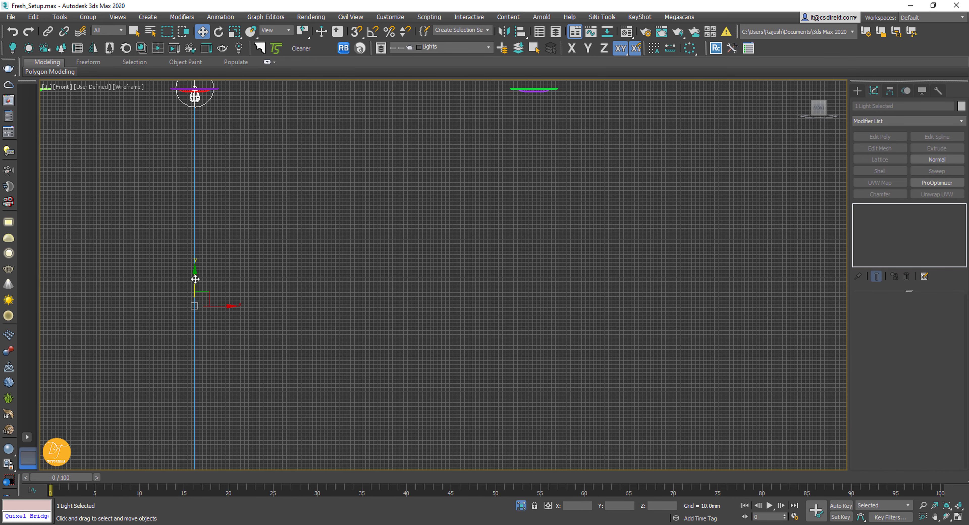
{"action": "left_click_drag", "start_coordinate": [195, 279], "coordinate": [195, 288]}
{"action": "scroll", "coordinate": [194, 219], "scroll_direction": "up", "scroll_amount": 4}
{"action": "middle_click_drag", "start_coordinate": [194, 109], "coordinate": [197, 348]}
{"action": "scroll", "coordinate": [200, 189], "scroll_direction": "up", "scroll_amount": 1}
{"action": "scroll", "coordinate": [191, 309], "scroll_direction": "up", "scroll_amount": 3}
{"action": "left_click_drag", "start_coordinate": [191, 326], "coordinate": [191, 267]}
- In the top view, clone the IES light along X as one instance onto the neighbouring downlight in the same row
{"action": "key", "text": "t"}
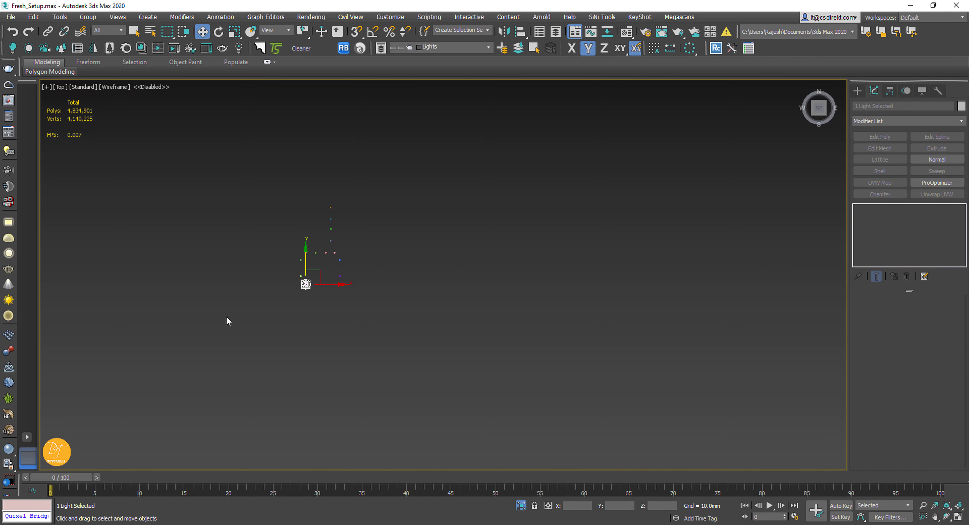
{"action": "key", "text": "z"}
{"action": "scroll", "coordinate": [458, 305], "scroll_direction": "up", "scroll_amount": 5}
{"action": "middle_click_drag", "start_coordinate": [493, 289], "coordinate": [380, 418]}
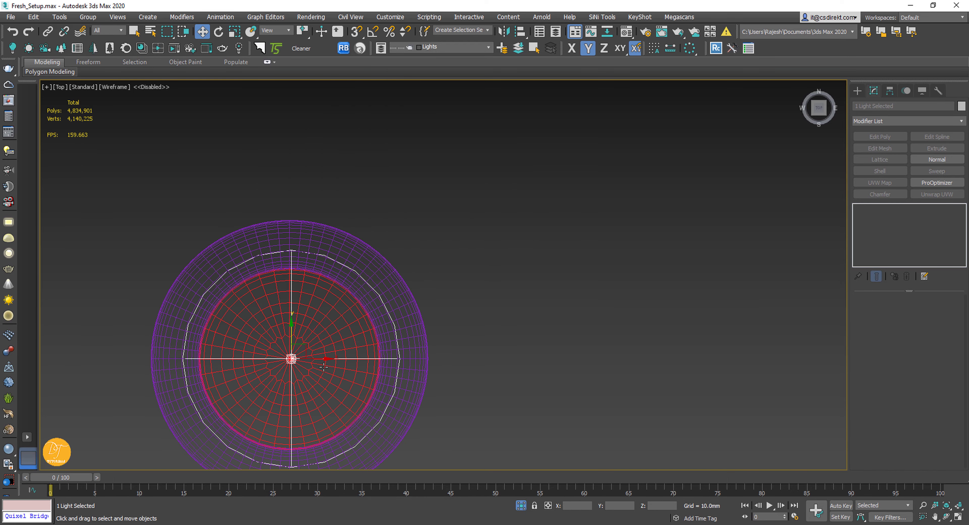
{"action": "scroll", "coordinate": [293, 359], "scroll_direction": "up", "scroll_amount": 5}
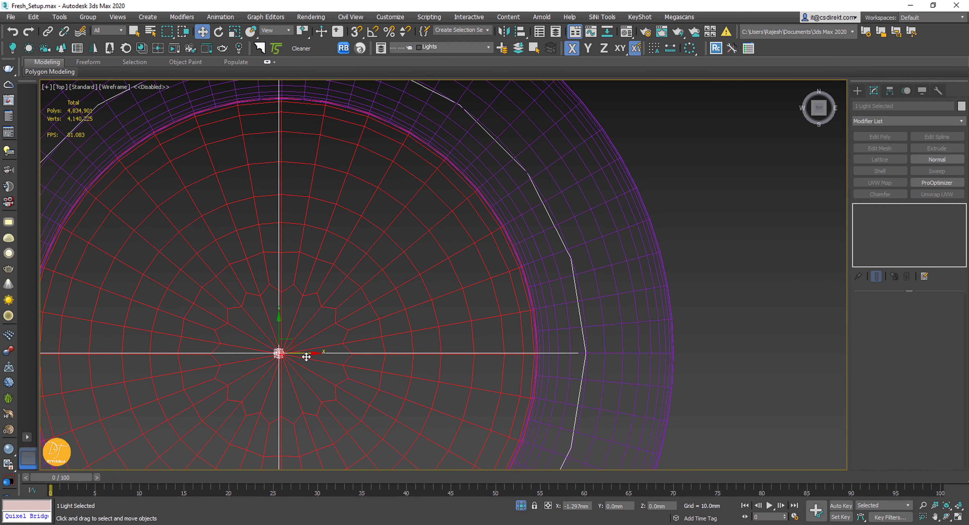
{"action": "scroll", "coordinate": [306, 355], "scroll_direction": "down", "scroll_amount": 3}
{"action": "scroll", "coordinate": [305, 355], "scroll_direction": "down", "scroll_amount": 15}
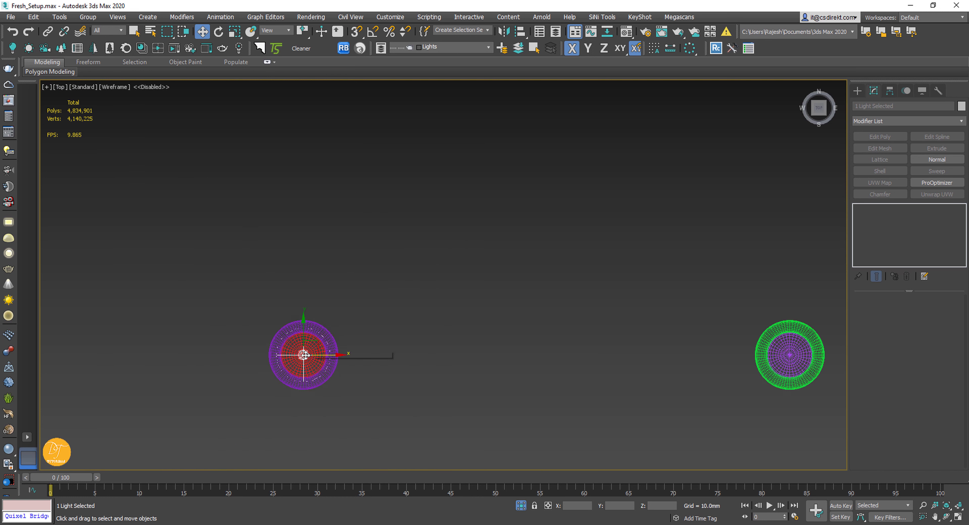
{"action": "middle_click_drag", "start_coordinate": [307, 377], "coordinate": [192, 364]}
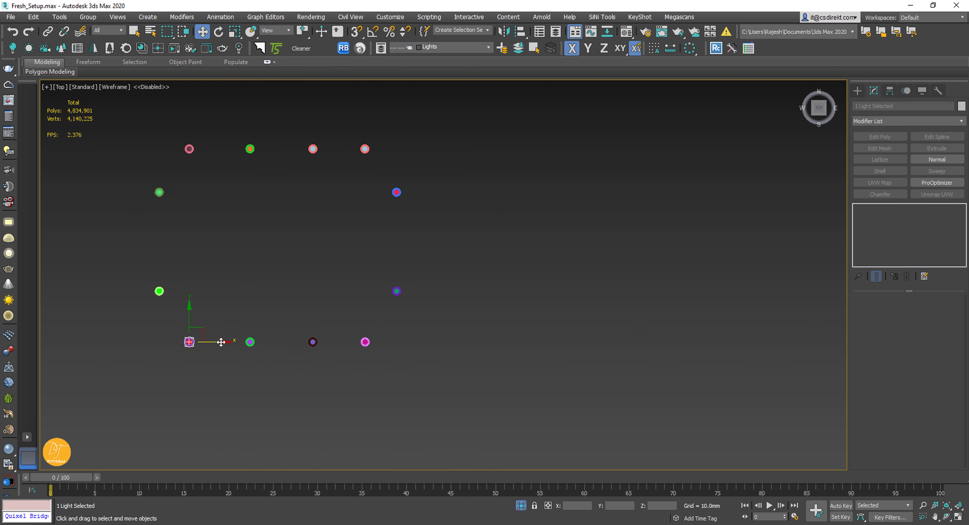
{"action": "left_click_drag", "start_coordinate": [221, 342], "coordinate": [278, 338], "text": "shift"}
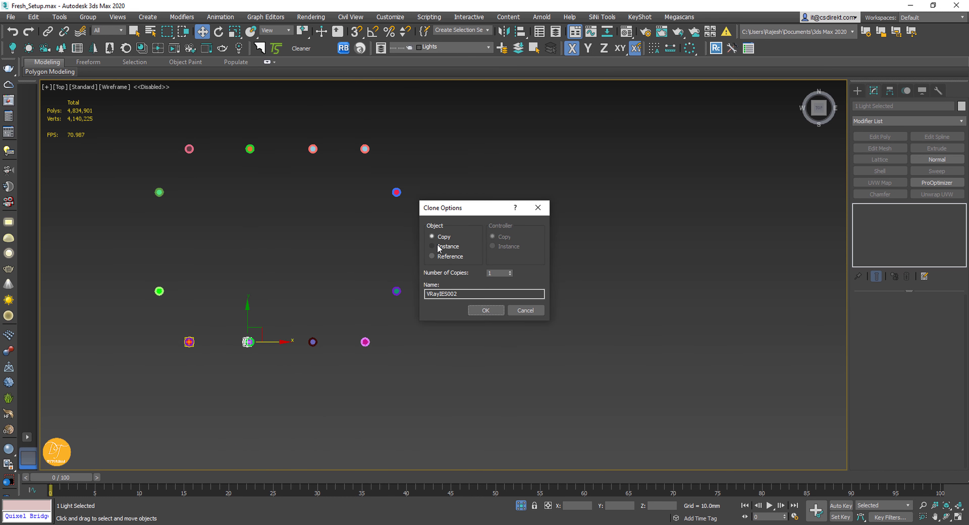
{"action": "left_click", "coordinate": [485, 310]}
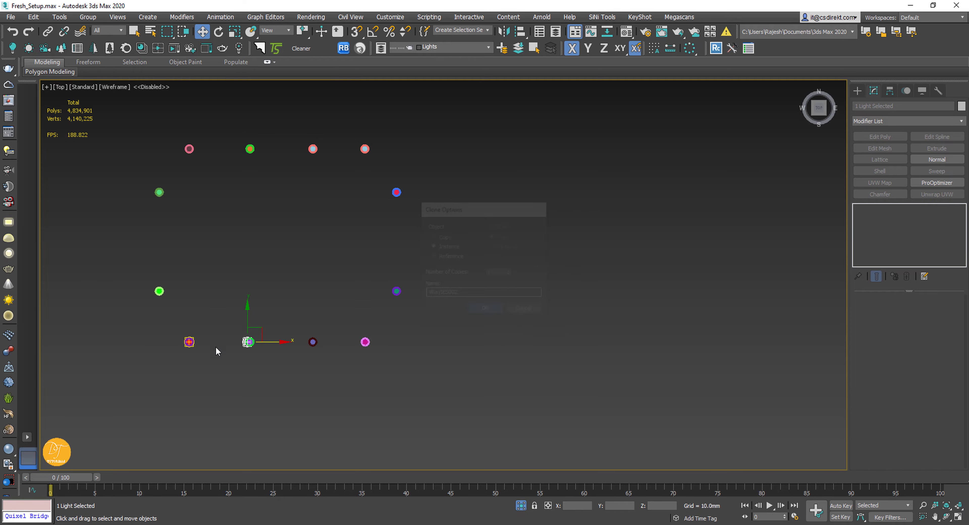
{"action": "scroll", "coordinate": [216, 350], "scroll_direction": "up", "scroll_amount": 15}
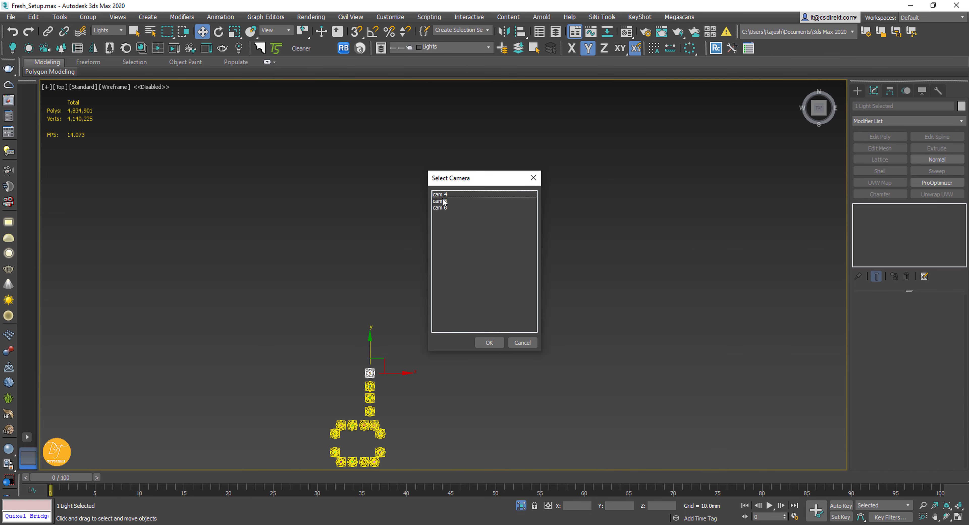
- Look through camera cam 4 and end isolation so the whole room is displayed
{"action": "left_click", "coordinate": [438, 194]}
{"action": "double_click", "coordinate": [438, 195]}
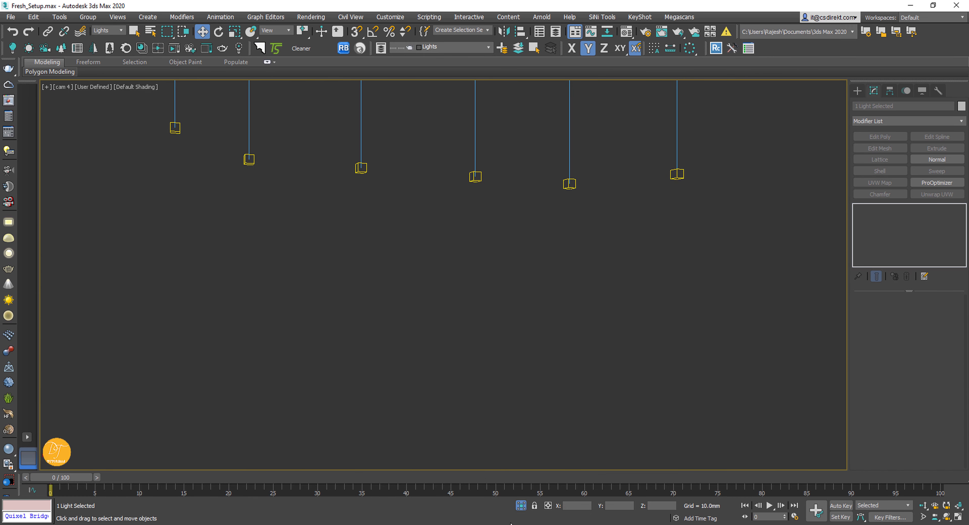
{"action": "left_click", "coordinate": [521, 505]}
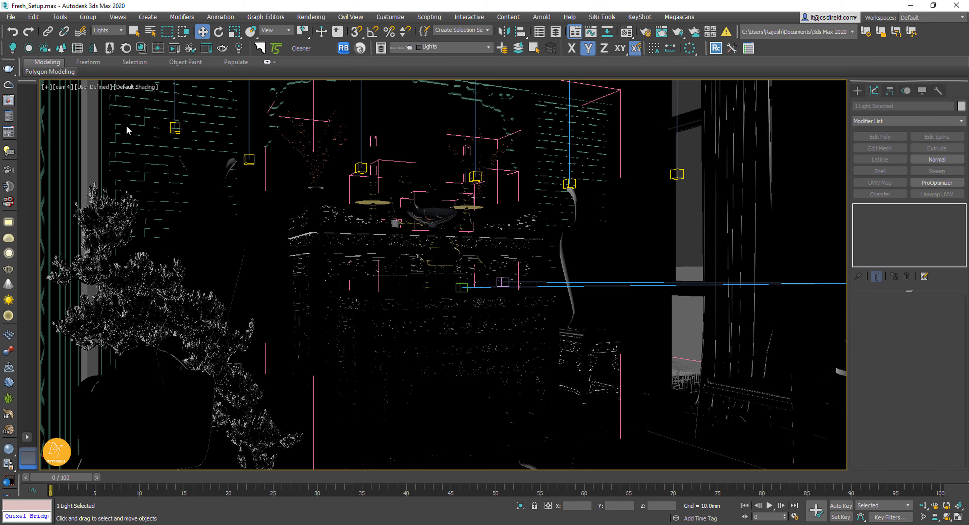
- Set the cam 4 viewport to Facets shading with Standard quality
{"action": "left_click", "coordinate": [121, 87]}
{"action": "left_click", "coordinate": [145, 109]}
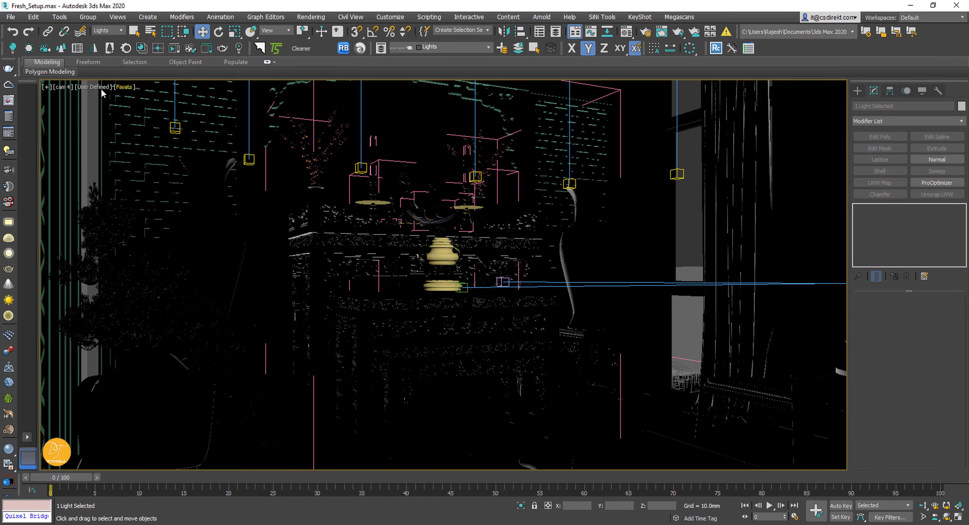
{"action": "left_click", "coordinate": [101, 87]}
{"action": "left_click", "coordinate": [129, 134]}
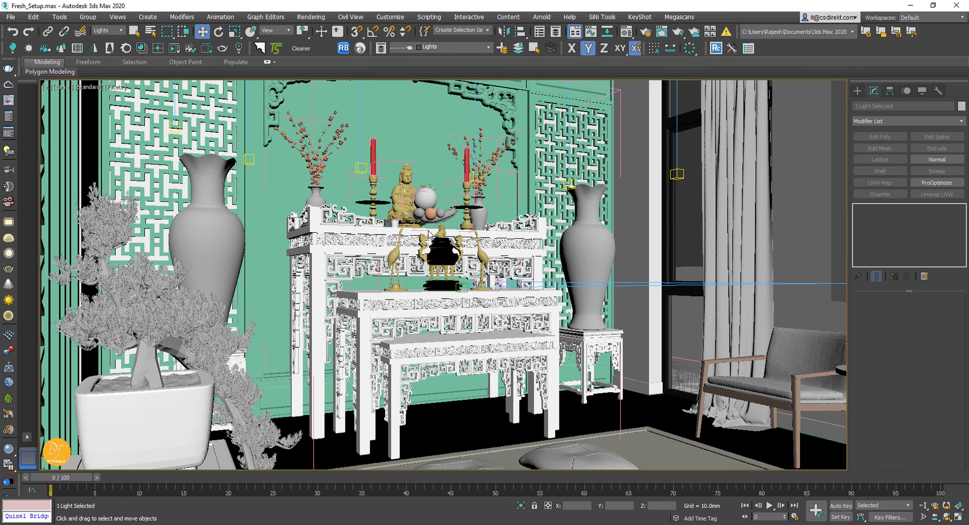
- Use the four-viewport layout, show safe frames for cam 4, and start an interactive V-Ray render with its frame buffer beside the camera view
{"action": "key", "text": "alt+w"}
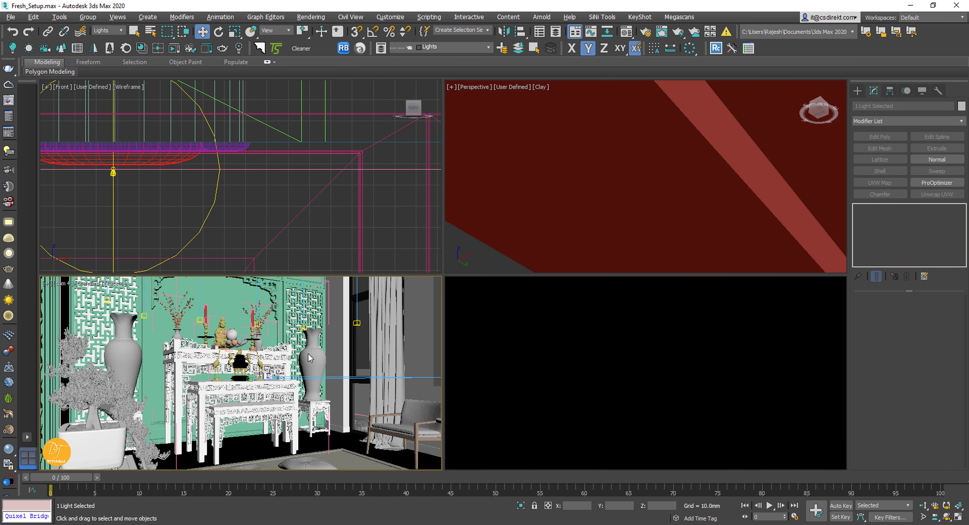
{"action": "key", "text": "shift+f"}
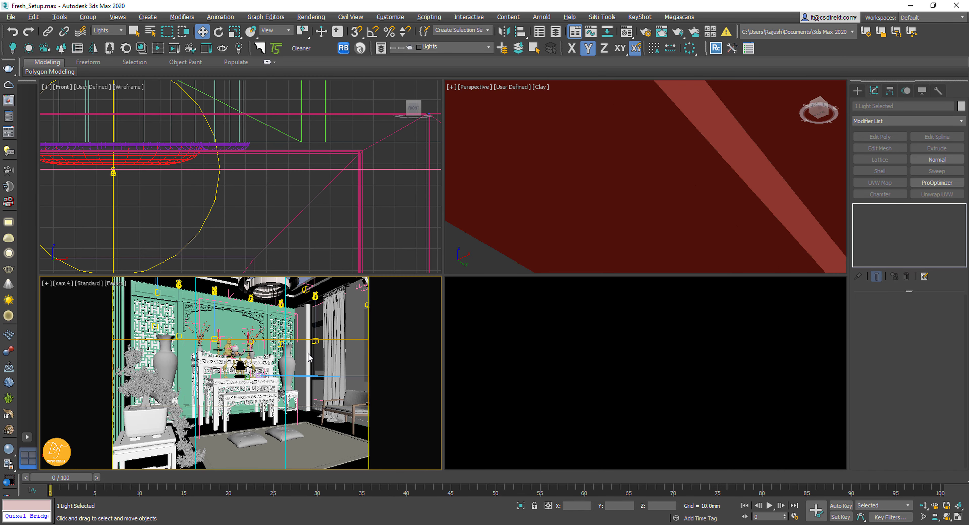
{"action": "left_click", "coordinate": [9, 103]}
{"action": "left_click_drag", "start_coordinate": [213, 130], "coordinate": [580, 118]}
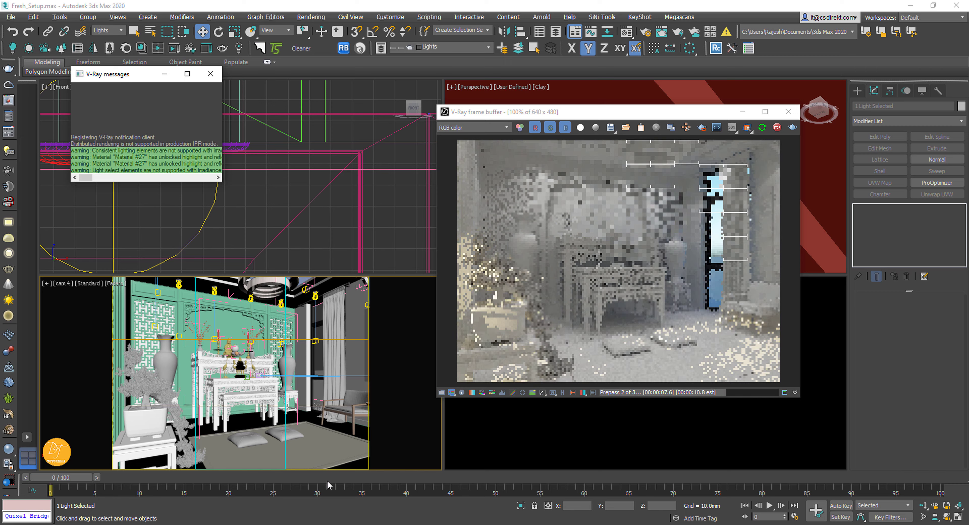
- Switch to File Explorer, open the Render folder containing the View image, and examine the ceiling lights in that reference in Photos
{"action": "key", "text": "super+e"}
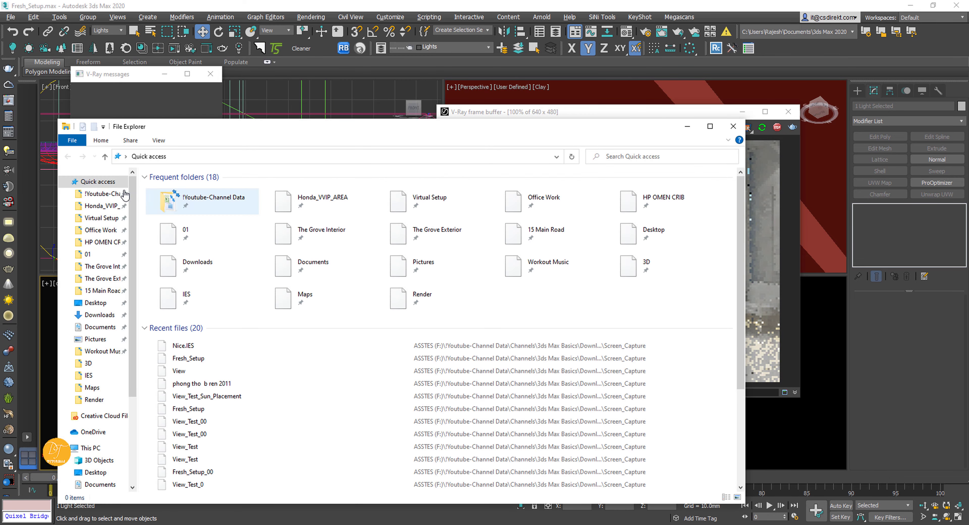
{"action": "left_click", "coordinate": [179, 372]}
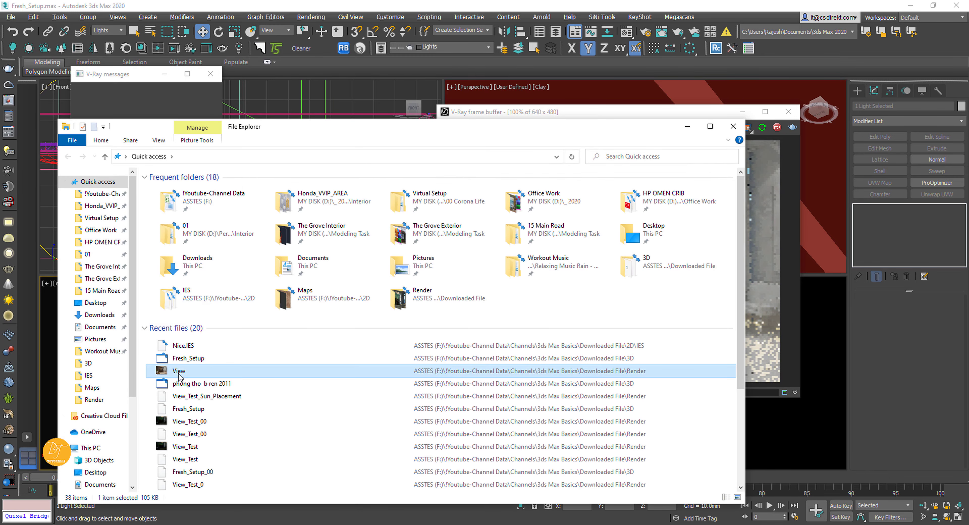
{"action": "right_click", "coordinate": [179, 373]}
{"action": "left_click", "coordinate": [211, 355]}
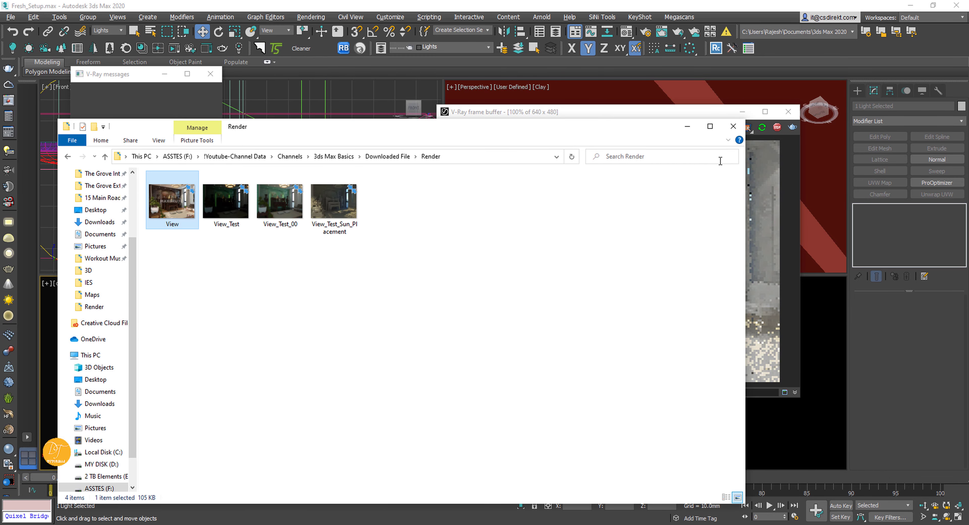
{"action": "double_click", "coordinate": [184, 209]}
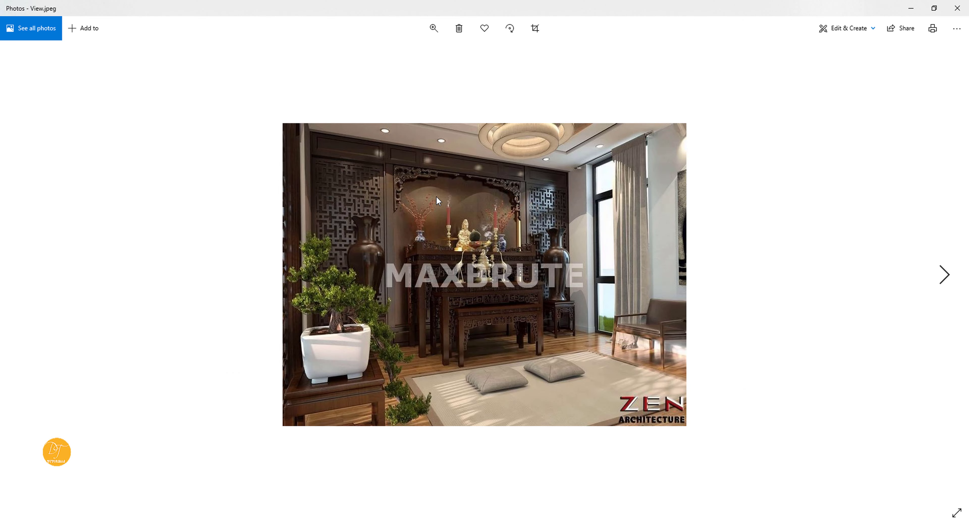
{"action": "scroll", "coordinate": [436, 196], "scroll_direction": "up", "scroll_amount": 2}
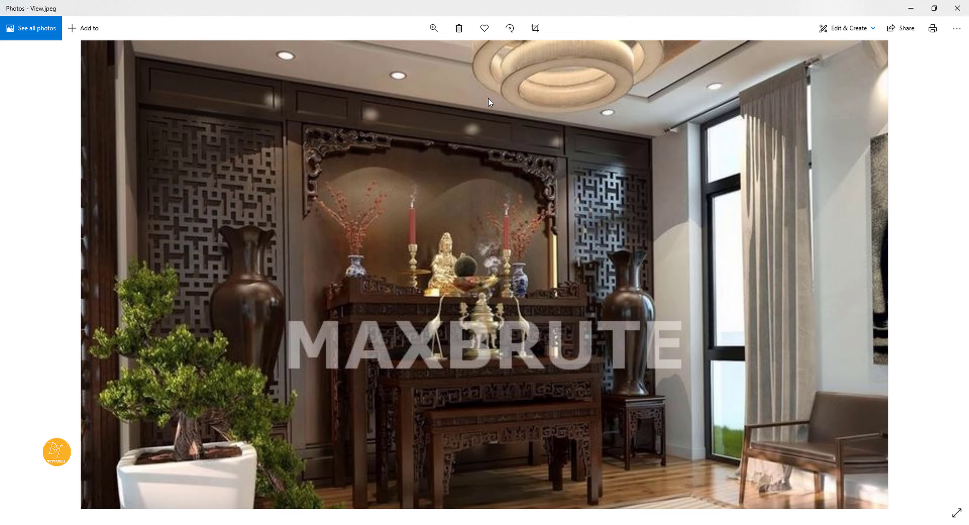
- Examine the ceiling and wall lighting in the reference image, then return to 3ds Max and reposition the V-Ray frame buffer
{"action": "left_click_drag", "start_coordinate": [488, 98], "coordinate": [420, 258]}
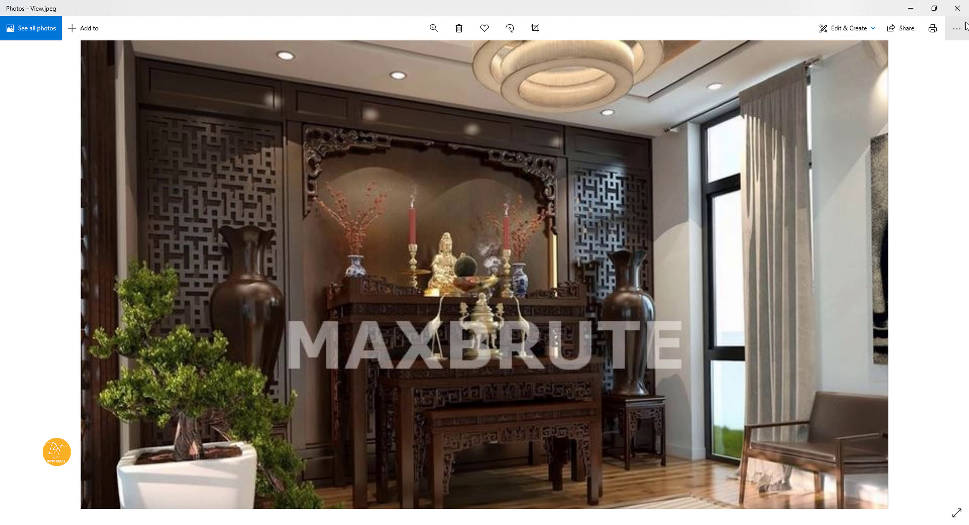
{"action": "left_click_drag", "start_coordinate": [881, 94], "coordinate": [843, 114]}
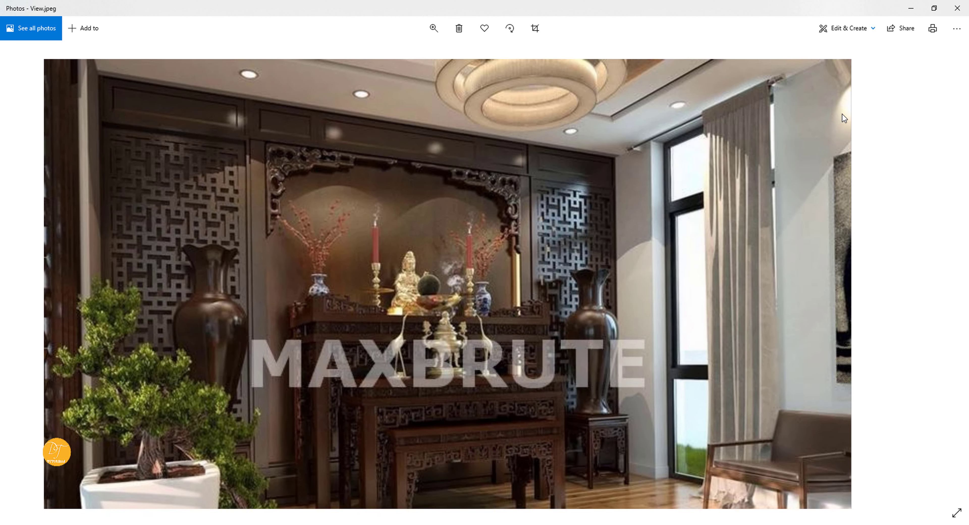
{"action": "left_click", "coordinate": [913, 7]}
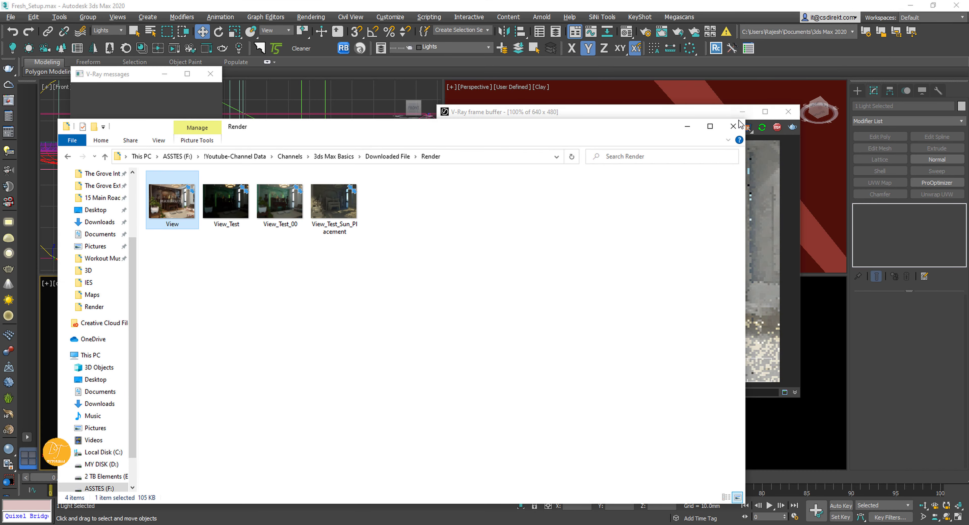
{"action": "left_click", "coordinate": [686, 125]}
{"action": "left_click_drag", "start_coordinate": [716, 117], "coordinate": [723, 118]}
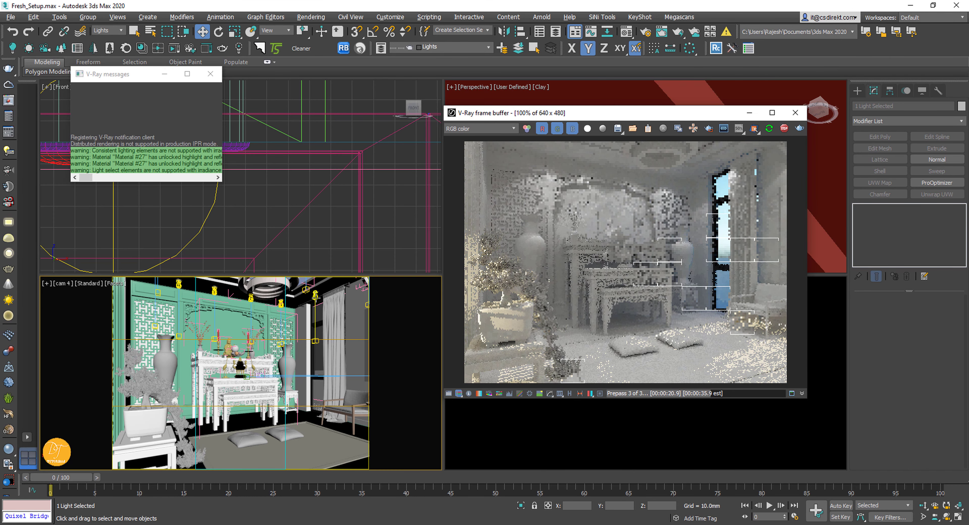
{"action": "left_click_drag", "start_coordinate": [670, 119], "coordinate": [580, 106]}
- Set the selected VRayIES downlight's color mode to Temperature with a color temperature of 5000
{"action": "scroll", "coordinate": [902, 375], "scroll_direction": "down", "scroll_amount": 2}
{"action": "scroll", "coordinate": [902, 375], "scroll_direction": "down", "scroll_amount": 10}
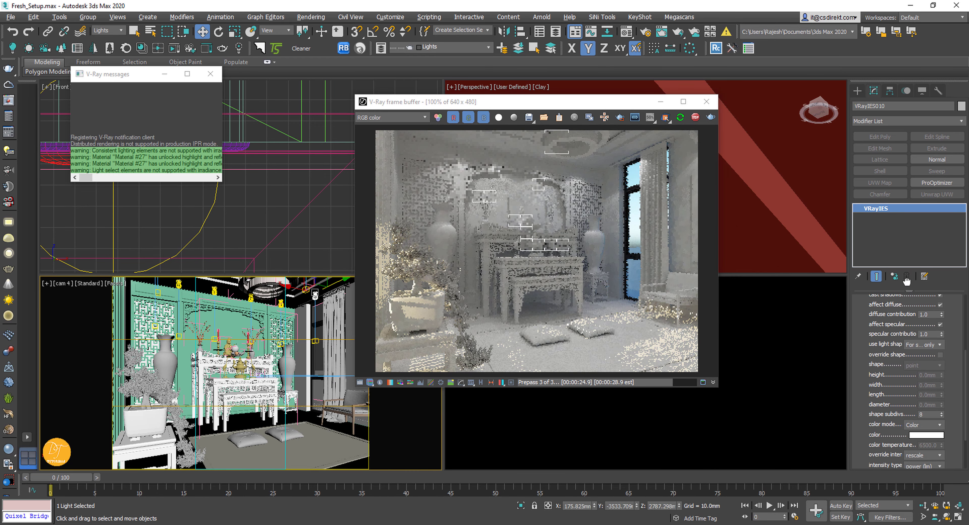
{"action": "left_click", "coordinate": [925, 366]}
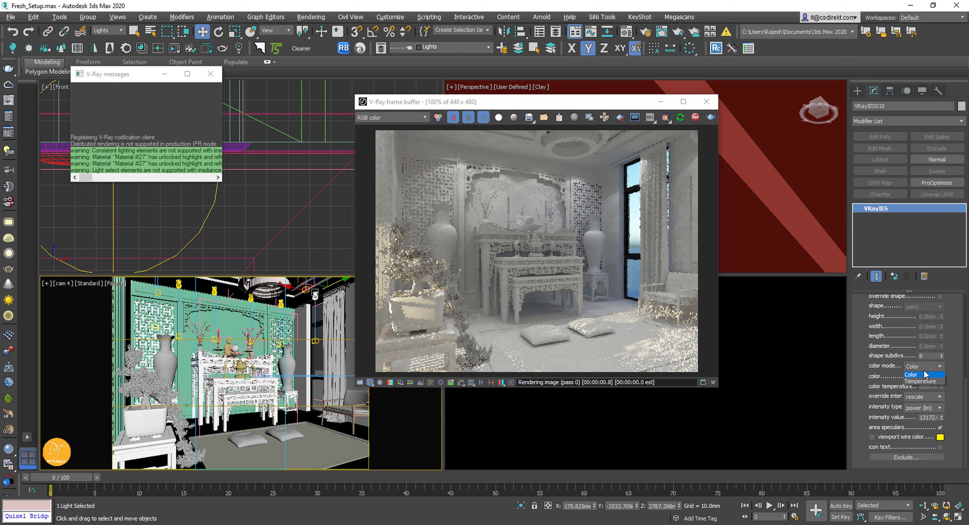
{"action": "left_click", "coordinate": [918, 382]}
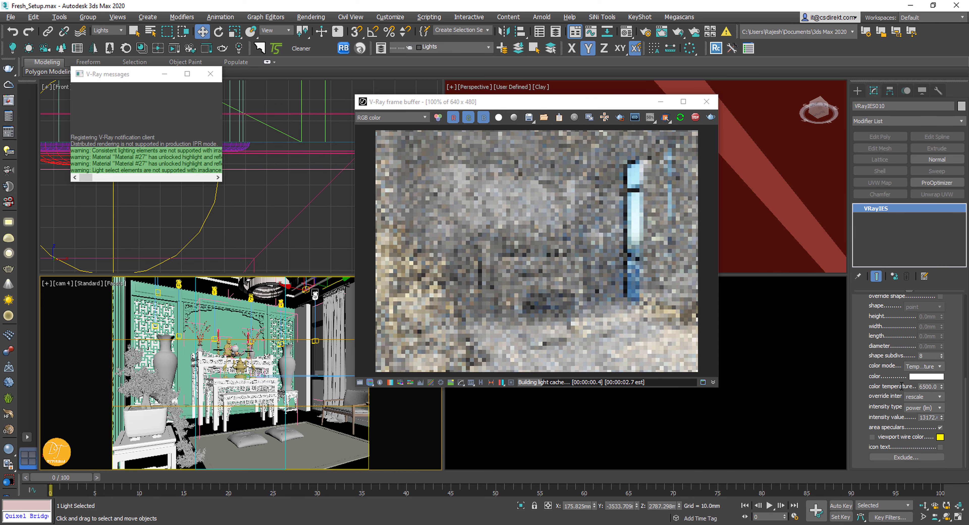
{"action": "type", "text": "4500"}
{"action": "key", "text": "Return"}
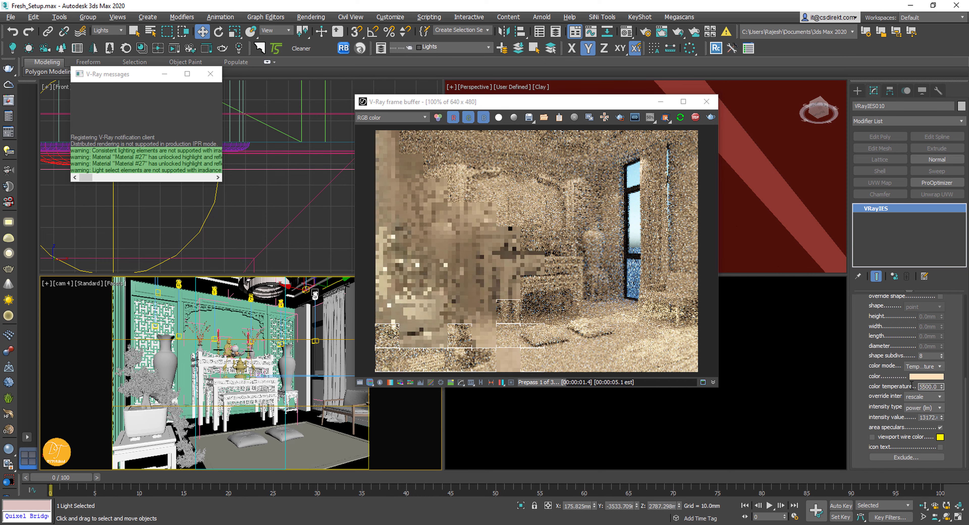
{"action": "key", "text": "Return"}
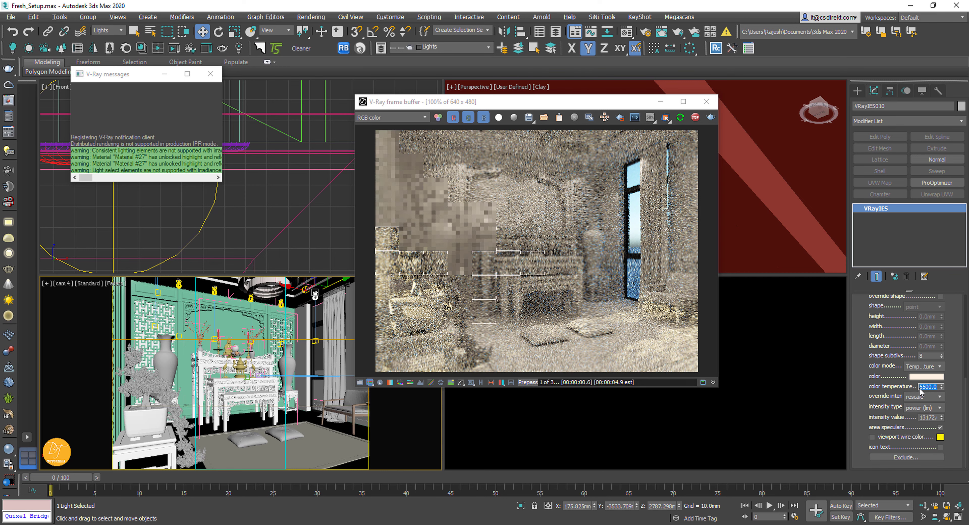
{"action": "type", "text": "5000"}
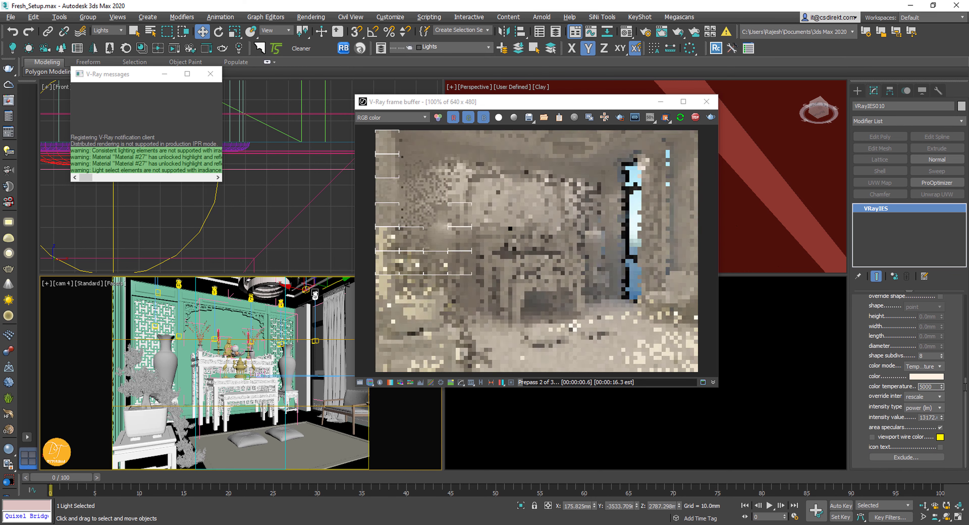
{"action": "key", "text": "Return"}
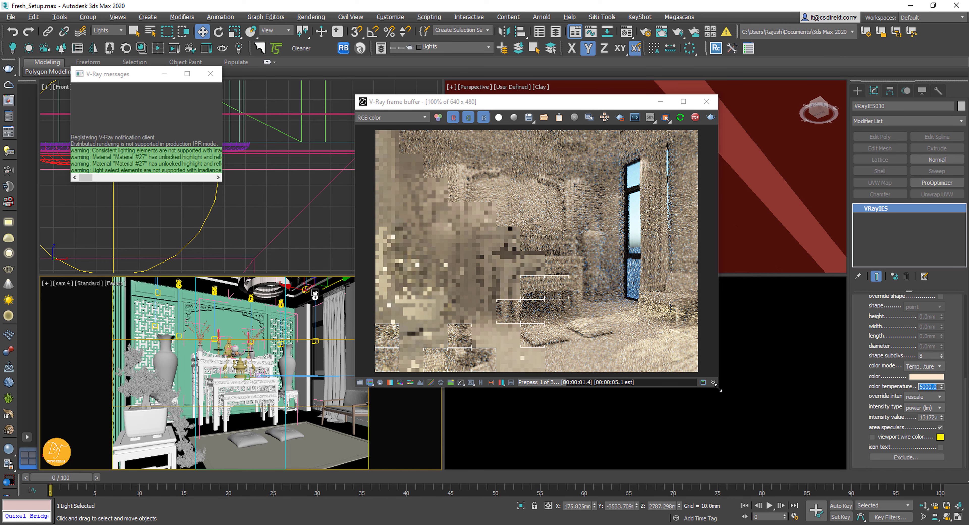
- Enlarge the V-Ray frame buffer to render at 842 x 631 and compare the lighting with the reference image in Photos
{"action": "left_click_drag", "start_coordinate": [718, 388], "coordinate": [823, 464]}
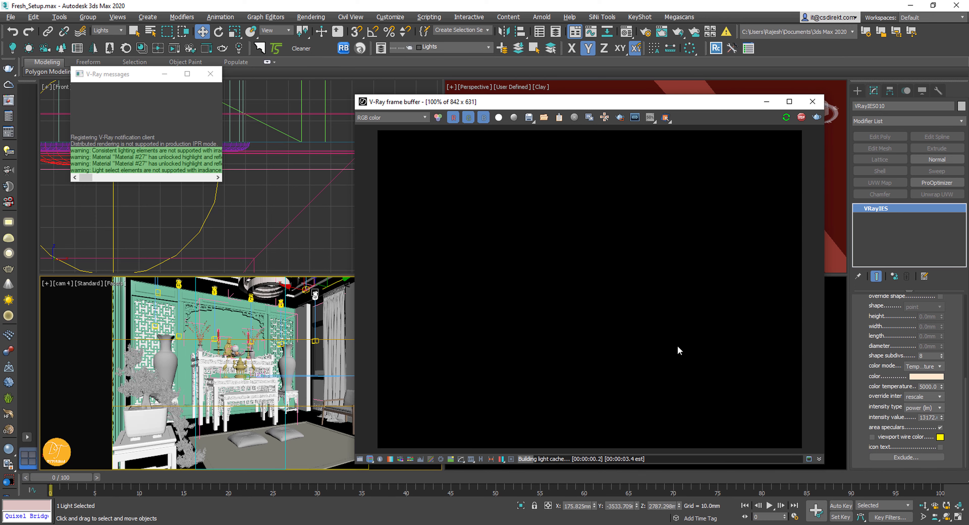
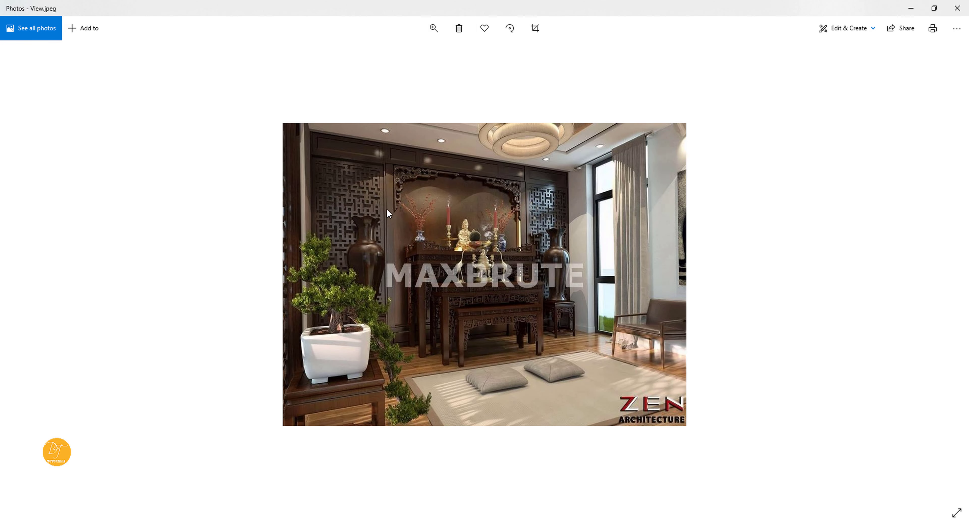
{"action": "scroll", "coordinate": [505, 222], "scroll_direction": "up", "scroll_amount": 2, "text": "ctrl"}
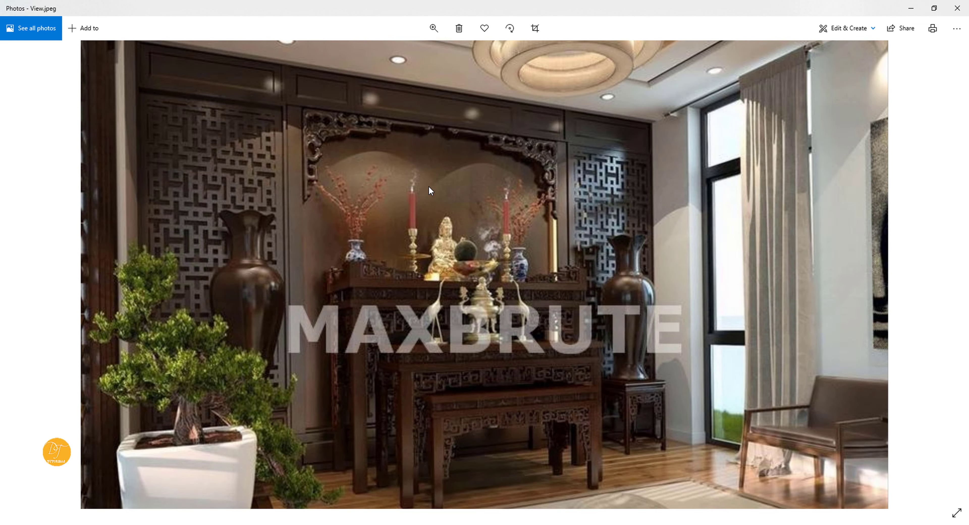
{"action": "left_click", "coordinate": [910, 9]}
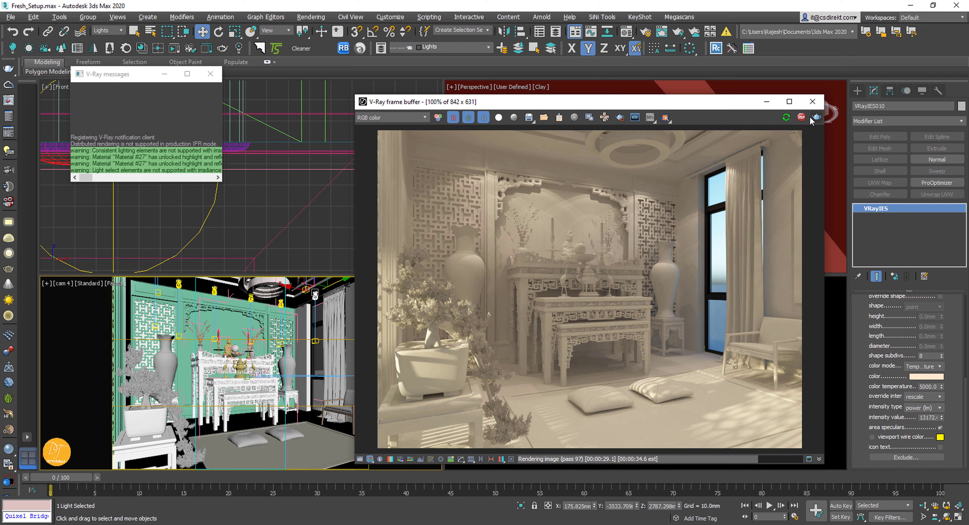
- Stop the interactive render, minimize the V-Ray messages and frame buffer windows, and maximize the cam 4 viewport
{"action": "left_click", "coordinate": [802, 117]}
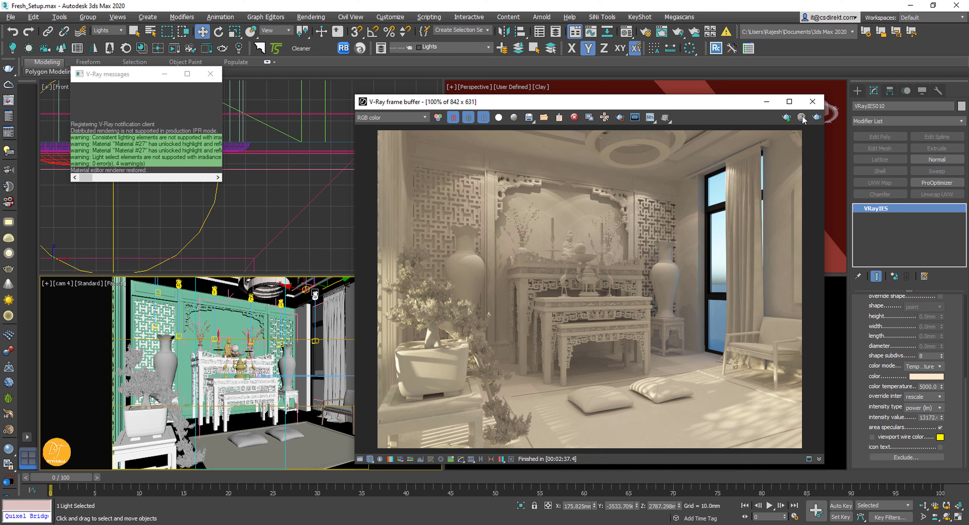
{"action": "left_click", "coordinate": [164, 75]}
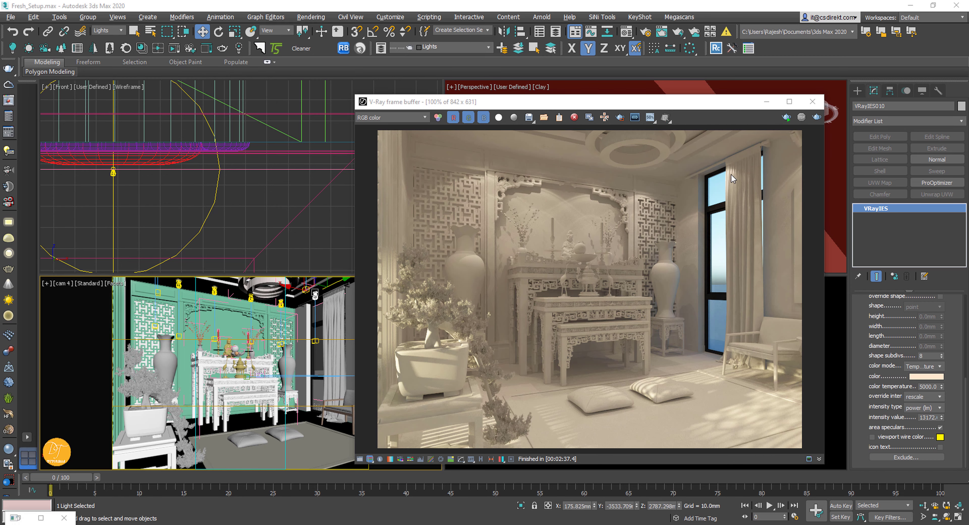
{"action": "left_click", "coordinate": [766, 102]}
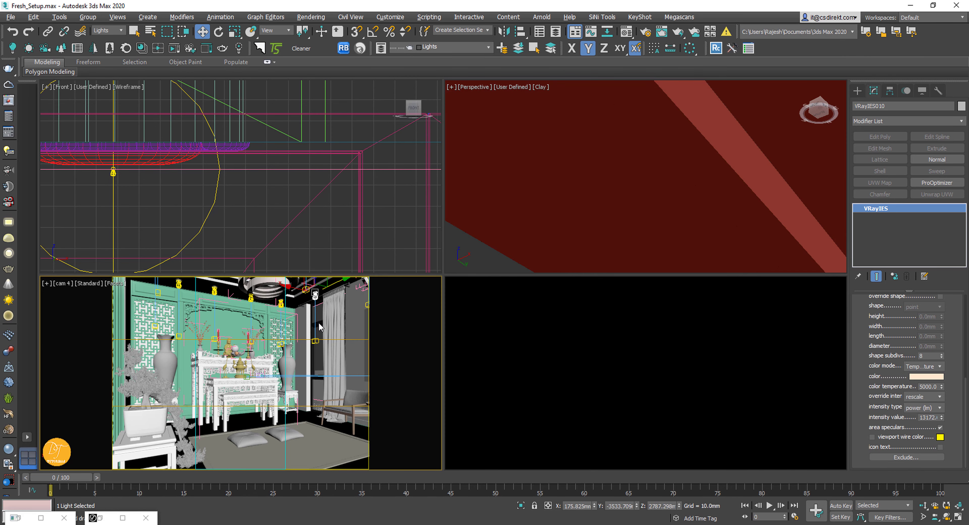
{"action": "key", "text": "alt+w"}
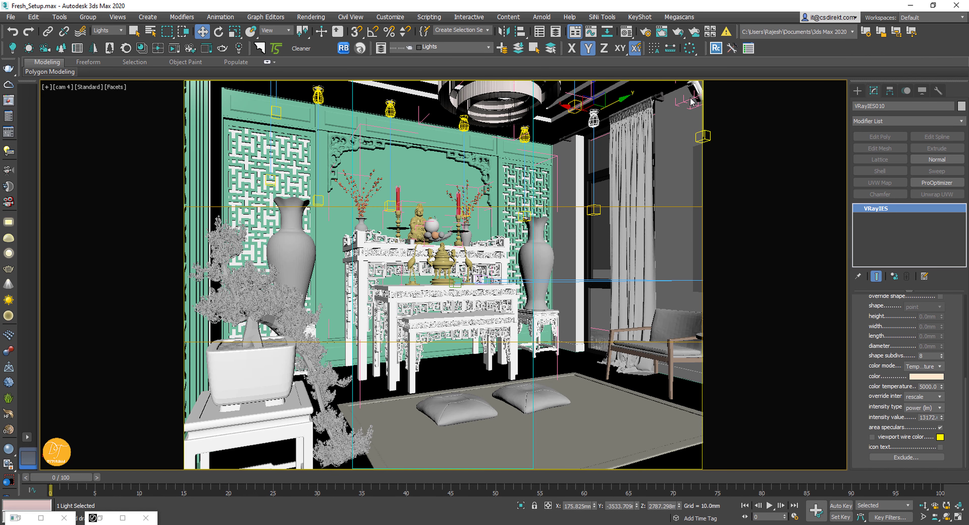
- Set the selection filter to All, select the Zumtobel Arcos 80 spotlight near the curtain, and close its open group
{"action": "left_click", "coordinate": [122, 32]}
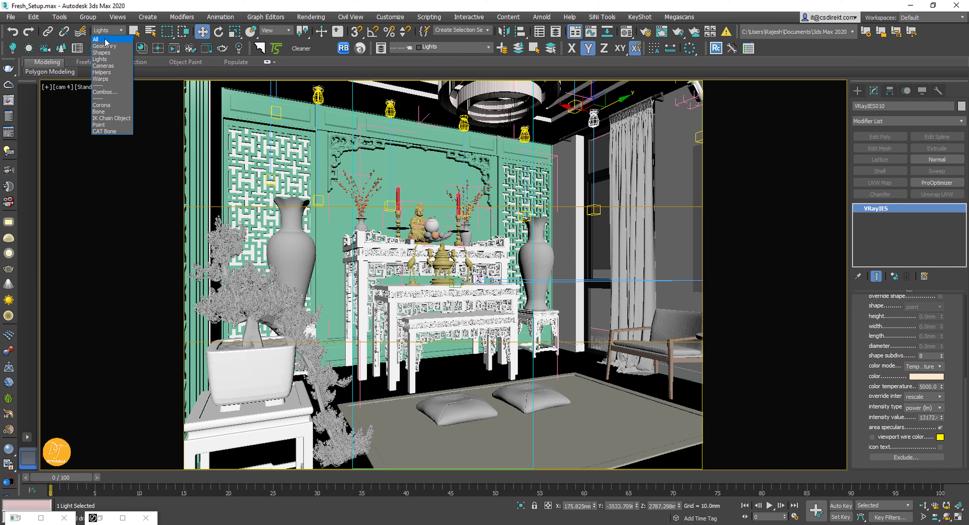
{"action": "left_click", "coordinate": [103, 38]}
{"action": "left_click", "coordinate": [694, 89]}
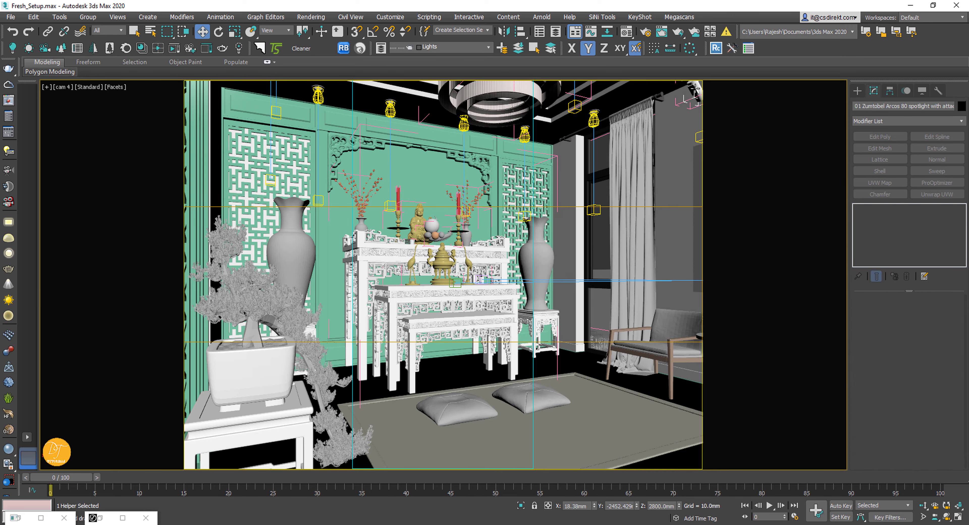
{"action": "left_click", "coordinate": [83, 19]}
{"action": "left_click", "coordinate": [98, 74]}
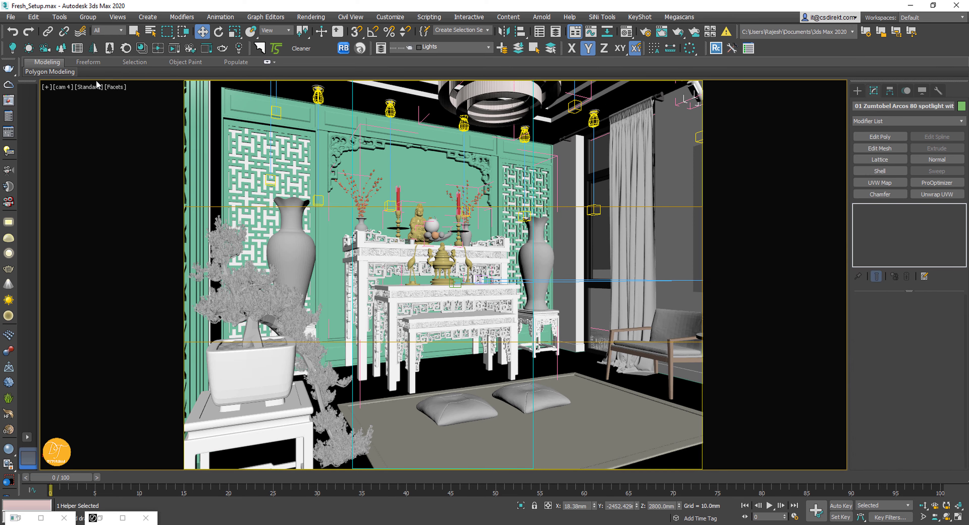
- Switch to a wireframe Top view and select the "den ray" track light group on the ceiling
{"action": "key", "text": "t"}
{"action": "key", "text": "z"}
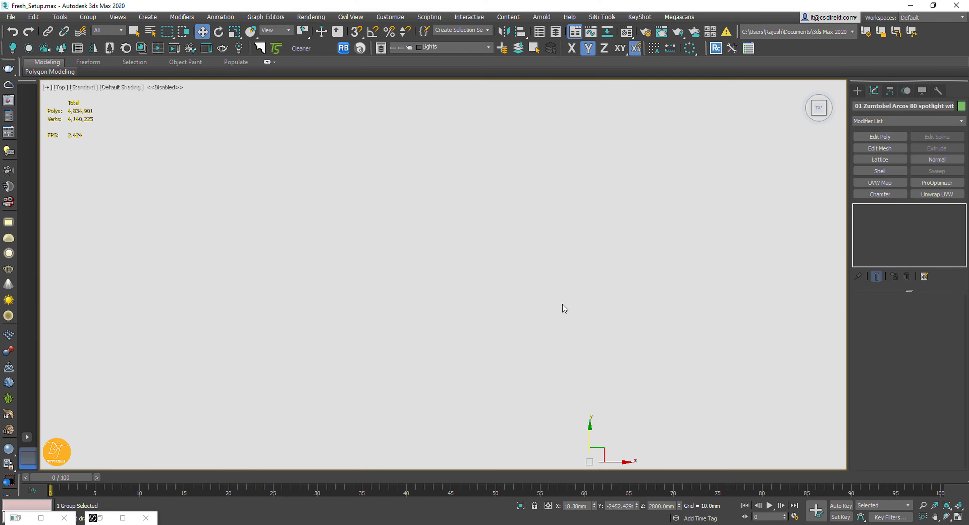
{"action": "key", "text": "F3"}
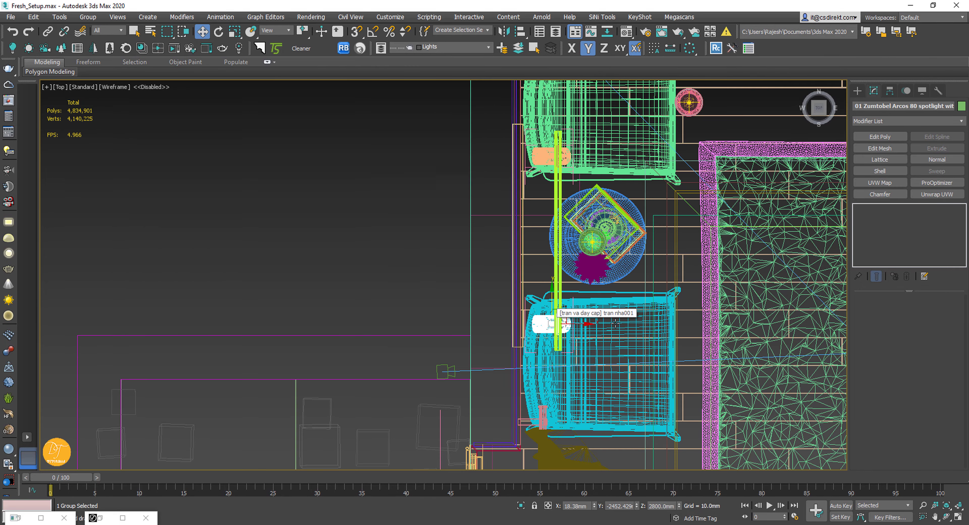
{"action": "scroll", "coordinate": [534, 318], "scroll_direction": "down", "scroll_amount": 6}
{"action": "middle_click_drag", "start_coordinate": [531, 317], "coordinate": [271, 278]}
{"action": "left_click", "coordinate": [291, 324]}
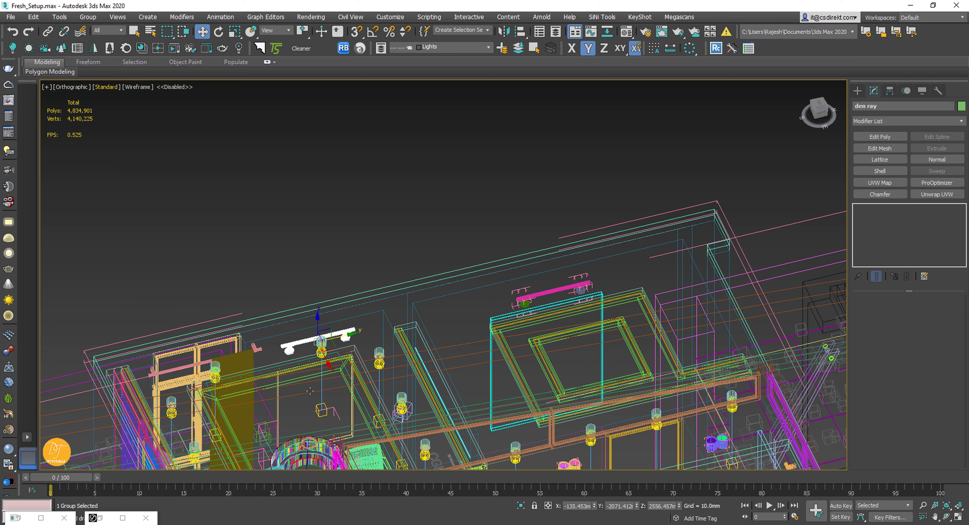
- Add the nearest VRayIES downlight to the track light selection and isolate both objects
{"action": "left_click", "coordinate": [319, 352], "text": "ctrl"}
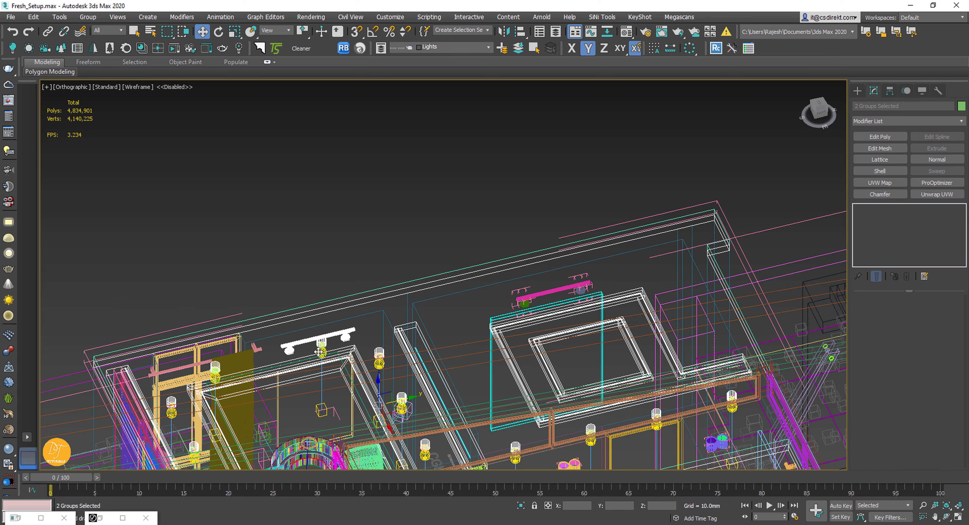
{"action": "scroll", "coordinate": [318, 360], "scroll_direction": "up", "scroll_amount": 8}
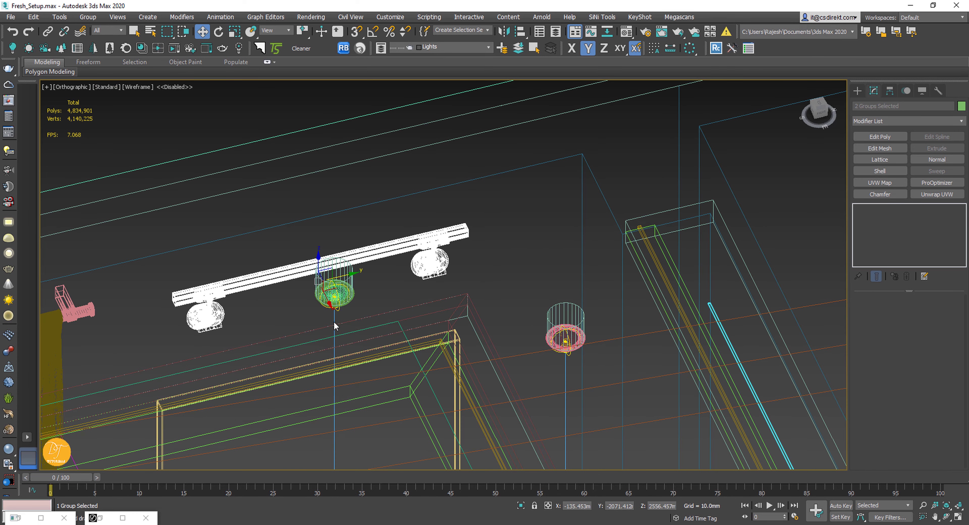
{"action": "left_click", "coordinate": [335, 319]}
{"action": "left_click", "coordinate": [335, 319], "text": "ctrl"}
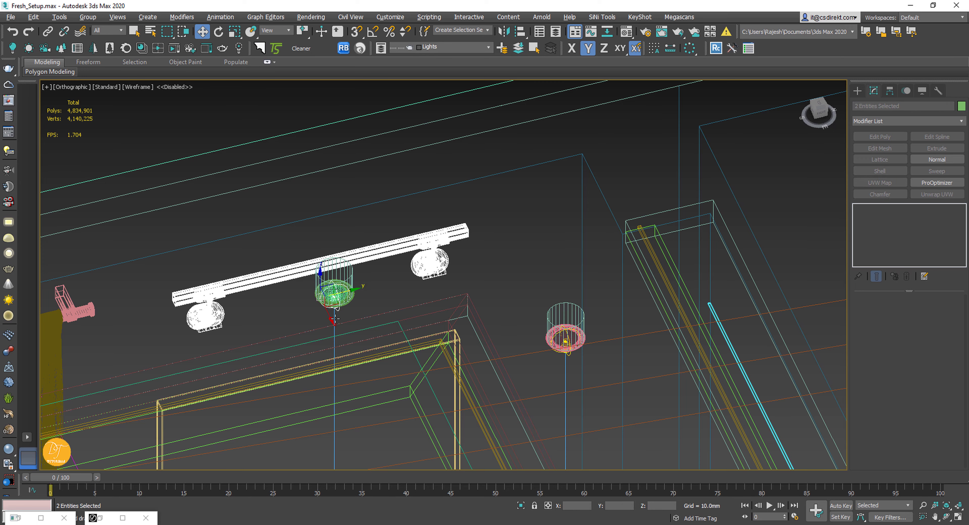
{"action": "key", "text": "alt+q"}
{"action": "middle_click_drag", "start_coordinate": [408, 329], "coordinate": [504, 293], "text": "alt"}
{"action": "left_click", "coordinate": [539, 266]}
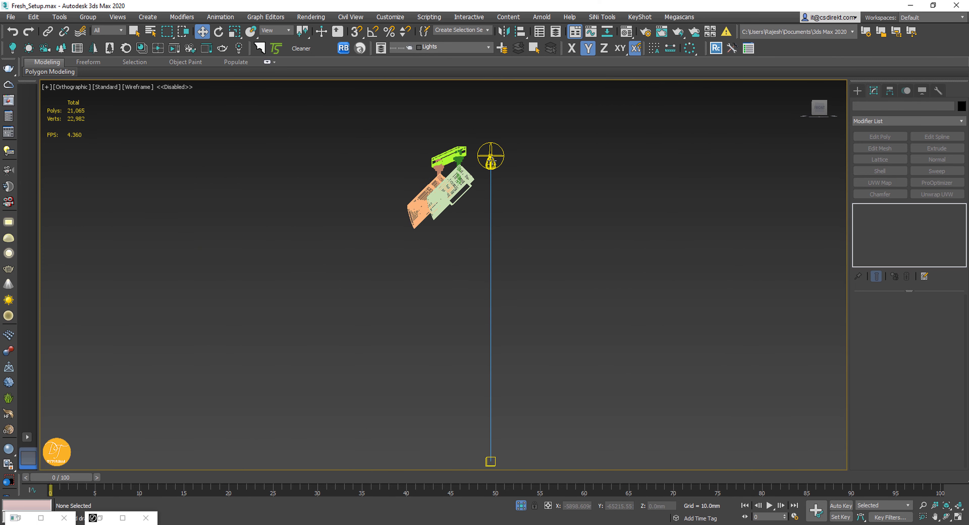
- Copy the VRayIES light in the Front view from the downlight position to the tilted track spotlight head
{"action": "left_click", "coordinate": [491, 159]}
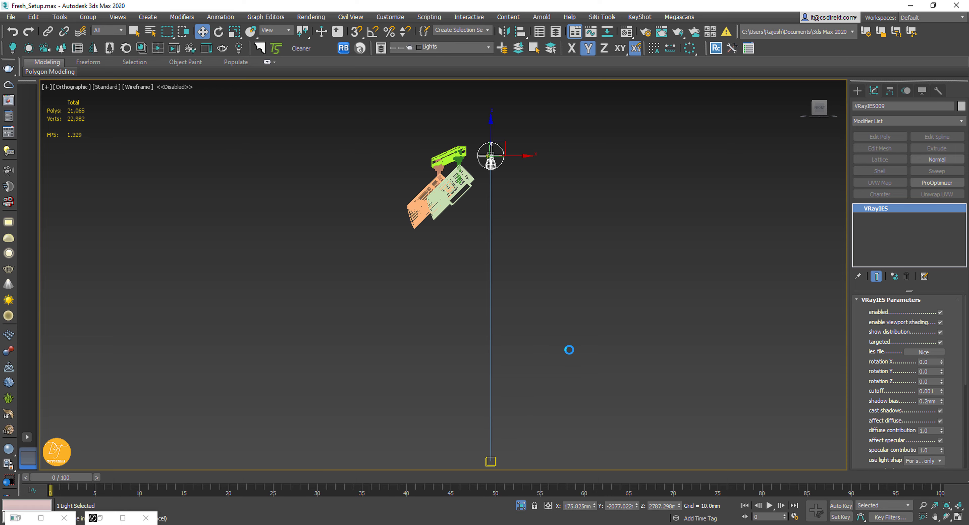
{"action": "key", "text": "f"}
{"action": "middle_click_drag", "start_coordinate": [516, 285], "coordinate": [534, 314]}
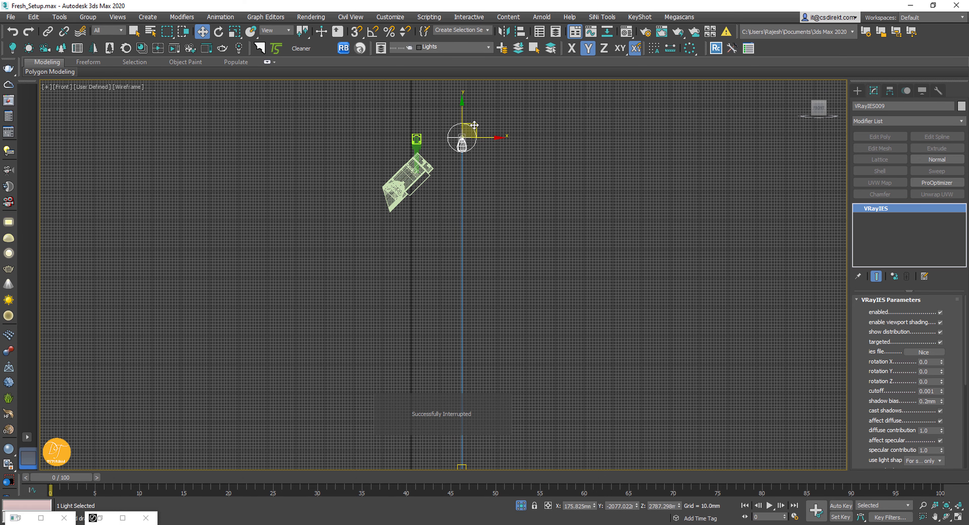
{"action": "left_click_drag", "start_coordinate": [474, 125], "coordinate": [395, 184], "text": "shift"}
{"action": "left_click", "coordinate": [476, 311]}
- Move the copied light's target sideways and reposition the light so its beam follows the tilt of the spotlight head
{"action": "middle_click_drag", "start_coordinate": [532, 384], "coordinate": [541, 297]}
{"action": "left_click", "coordinate": [470, 382]}
{"action": "left_click_drag", "start_coordinate": [494, 382], "coordinate": [246, 382]}
{"action": "scroll", "coordinate": [393, 111], "scroll_direction": "up", "scroll_amount": 5}
{"action": "left_click", "coordinate": [380, 165]}
{"action": "middle_click_drag", "start_coordinate": [393, 111], "coordinate": [372, 279]}
{"action": "scroll", "coordinate": [382, 163], "scroll_direction": "up", "scroll_amount": 5}
{"action": "left_click_drag", "start_coordinate": [386, 275], "coordinate": [476, 243]}
- Align the light and target with one track spotlight head in the Top view, and copy them to the other head
{"action": "key", "text": "t"}
{"action": "scroll", "coordinate": [519, 273], "scroll_direction": "down", "scroll_amount": 8}
{"action": "left_click", "coordinate": [345, 316]}
{"action": "left_click_drag", "start_coordinate": [341, 307], "coordinate": [341, 422]}
{"action": "scroll", "coordinate": [448, 440], "scroll_direction": "up", "scroll_amount": 8}
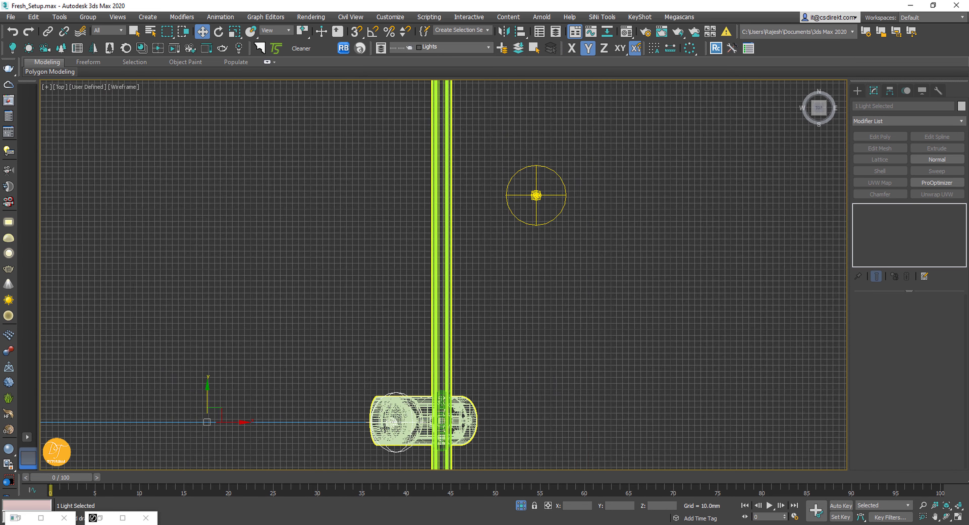
{"action": "key", "text": "p"}
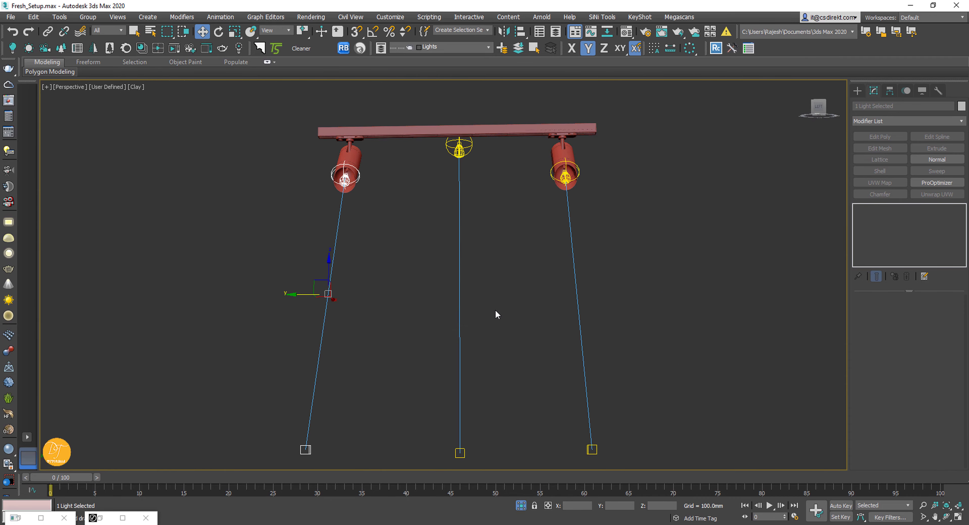
- End isolation, look through camera cam 4, and reopen the V-Ray frame buffer
{"action": "key", "text": "t"}
{"action": "key", "text": "z"}
{"action": "scroll", "coordinate": [427, 293], "scroll_direction": "down", "scroll_amount": 6}
{"action": "key", "text": "c"}
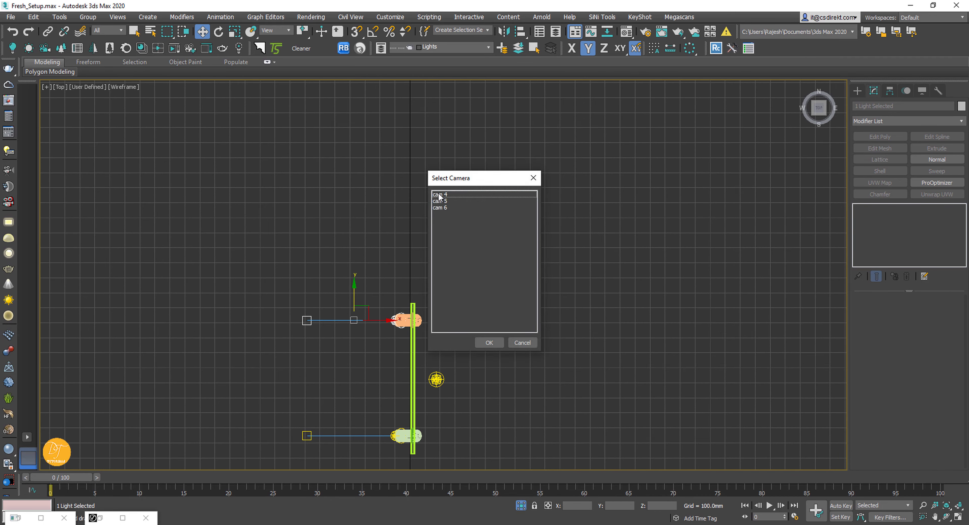
{"action": "key", "text": "Return"}
{"action": "left_click", "coordinate": [9, 100]}
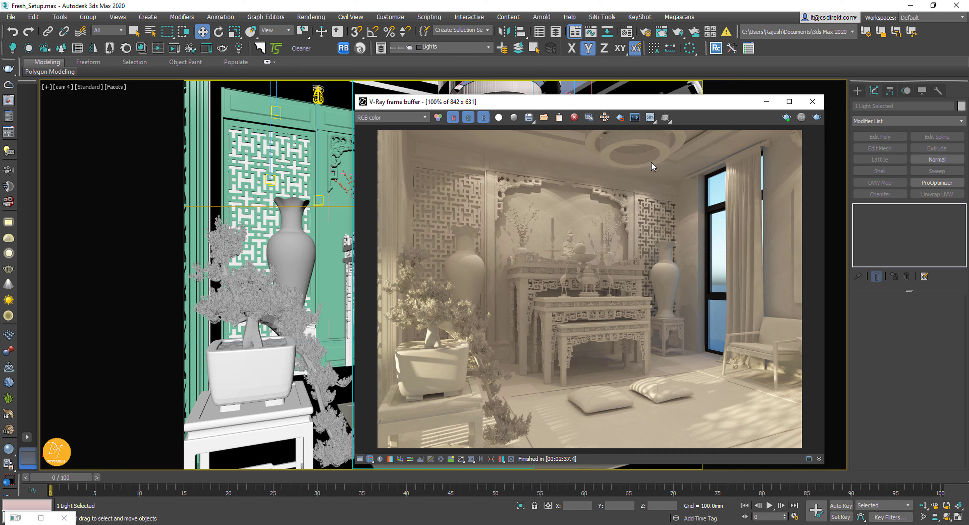
- Minimize the render window and isolate the ceiling lamp group in the Top view, leaving nothing selected
{"action": "left_click", "coordinate": [767, 101]}
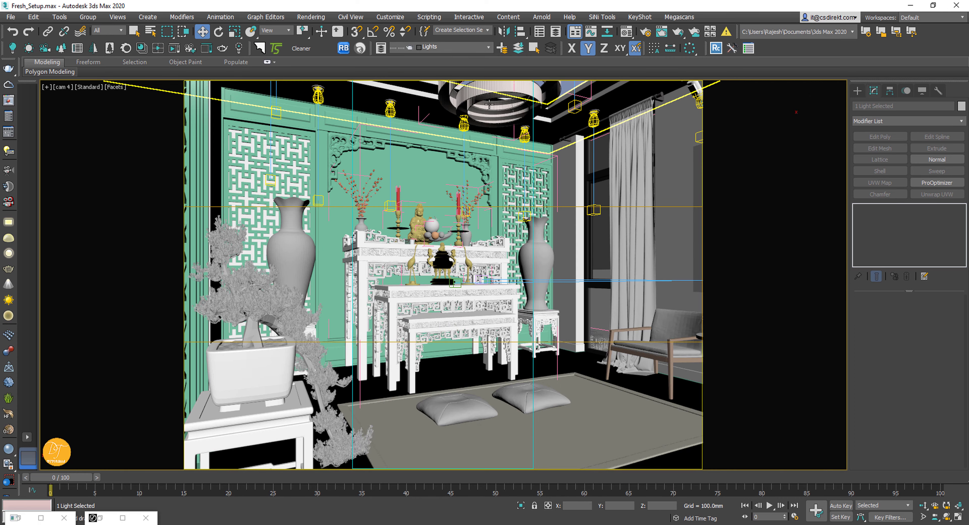
{"action": "left_click", "coordinate": [487, 94]}
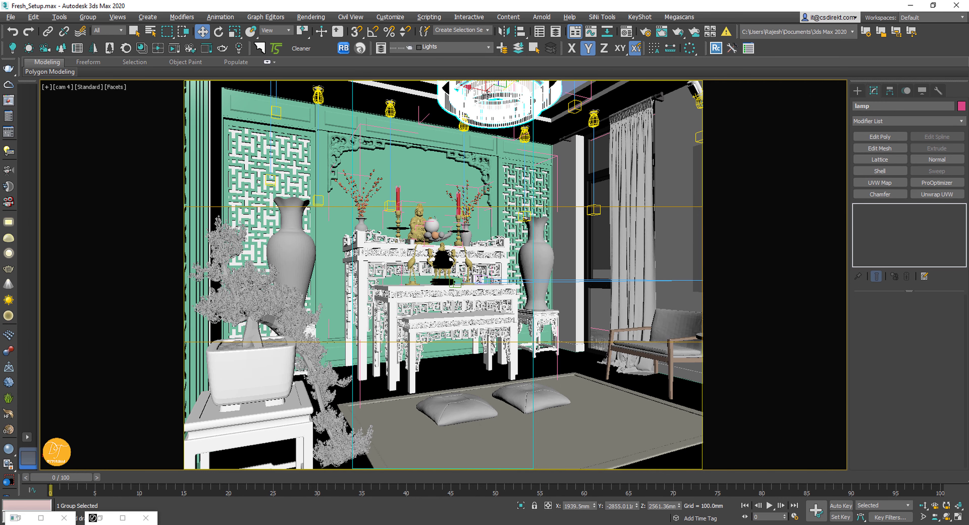
{"action": "key", "text": "alt+q"}
{"action": "key", "text": "t"}
{"action": "key", "text": "z"}
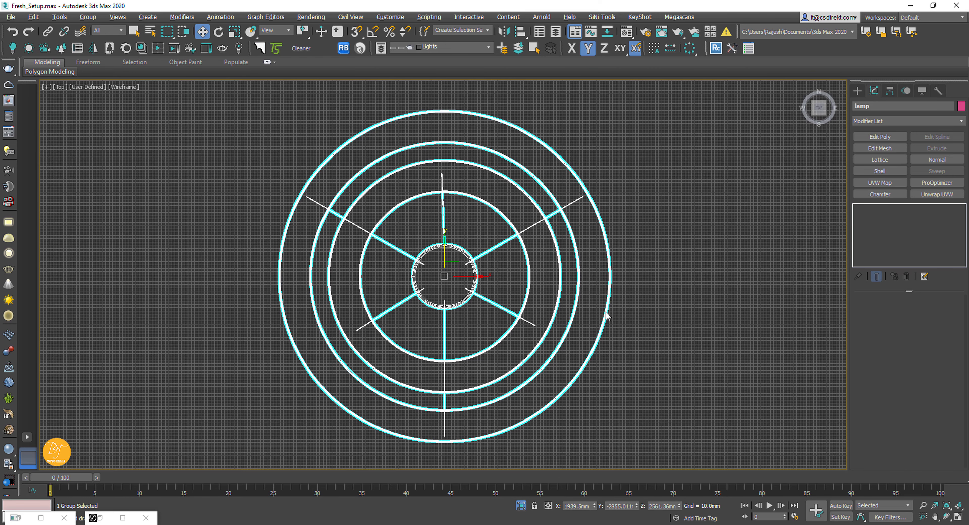
{"action": "left_click", "coordinate": [681, 254]}
- Draw a circle spline of about 309 mm radius from the lamp's centre, between its two inner rings
{"action": "left_click", "coordinate": [858, 90]}
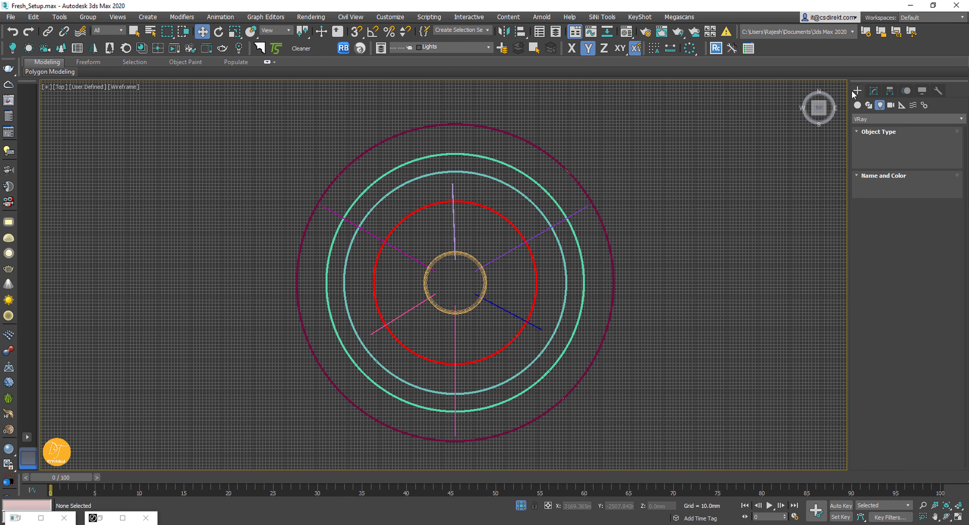
{"action": "left_click", "coordinate": [868, 105]}
{"action": "left_click", "coordinate": [887, 170]}
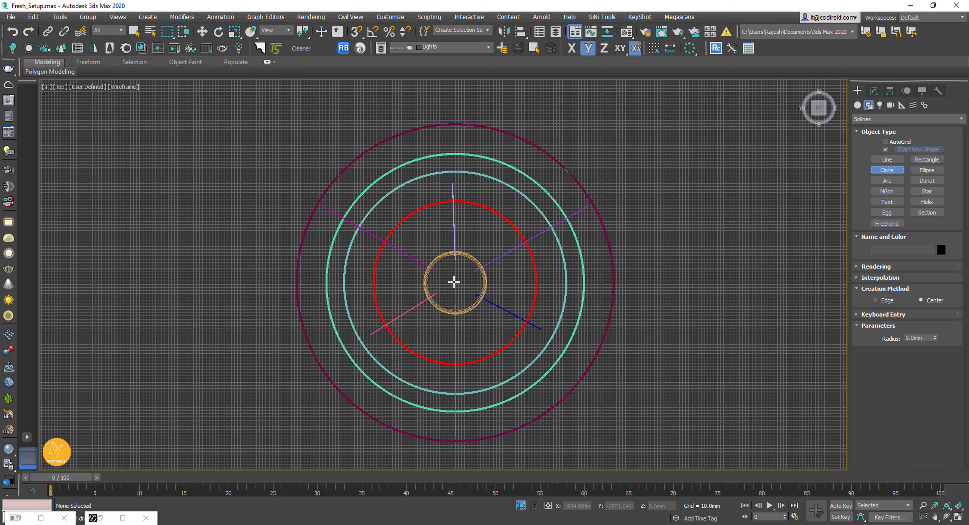
{"action": "left_click_drag", "start_coordinate": [455, 282], "coordinate": [532, 342]}
{"action": "key", "text": "w"}
- Enable the circle in renderer and viewport, and set its radial thickness to 6 mm
{"action": "key", "text": "p"}
{"action": "key", "text": "z"}
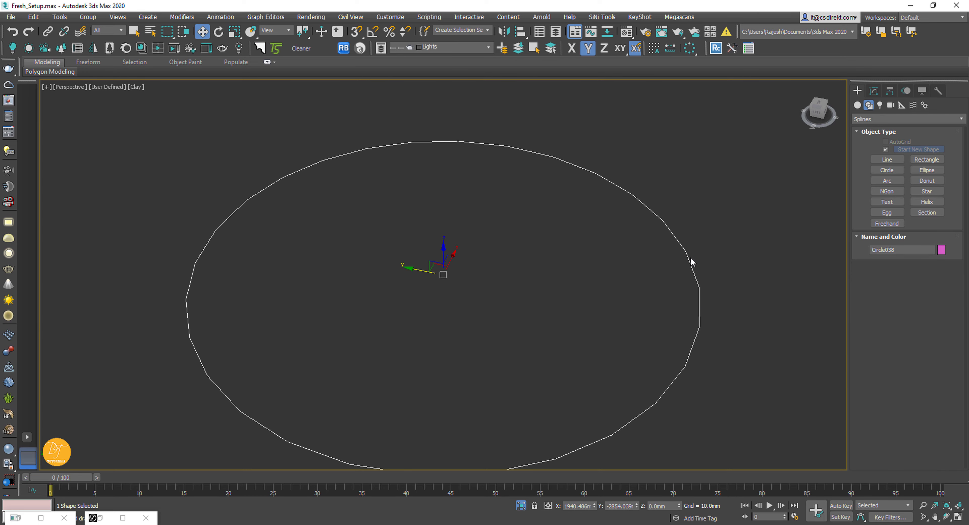
{"action": "scroll", "coordinate": [552, 228], "scroll_direction": "down", "scroll_amount": 6}
{"action": "left_click", "coordinate": [874, 91]}
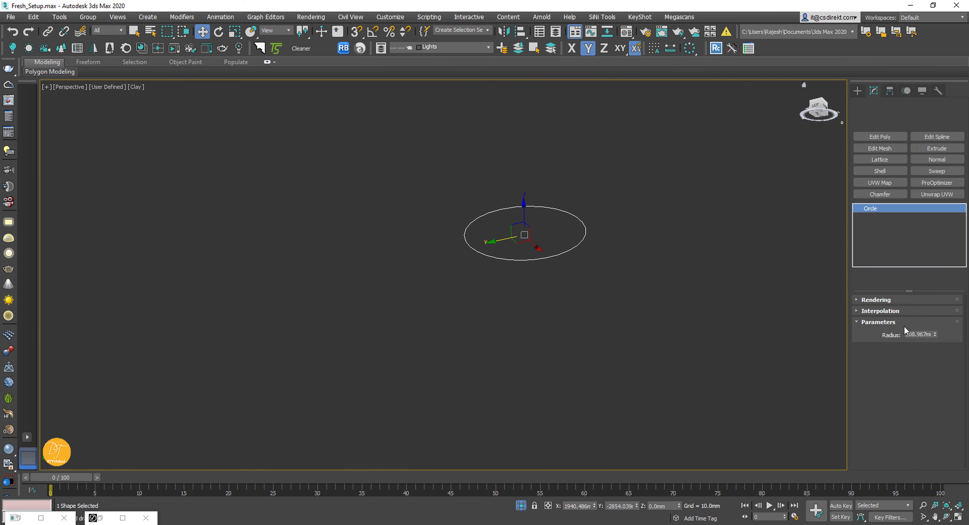
{"action": "left_click", "coordinate": [882, 300]}
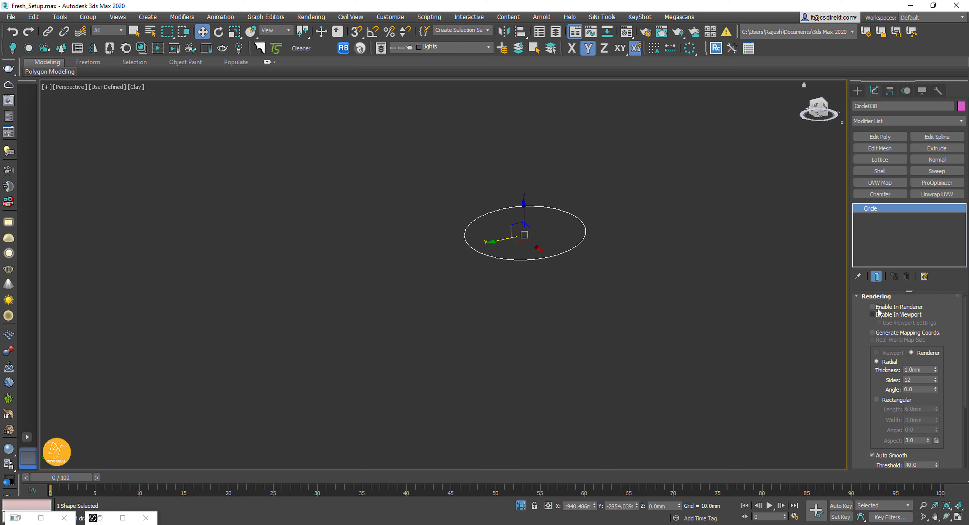
{"action": "left_click", "coordinate": [880, 306]}
{"action": "left_click", "coordinate": [880, 314]}
{"action": "key", "text": "z"}
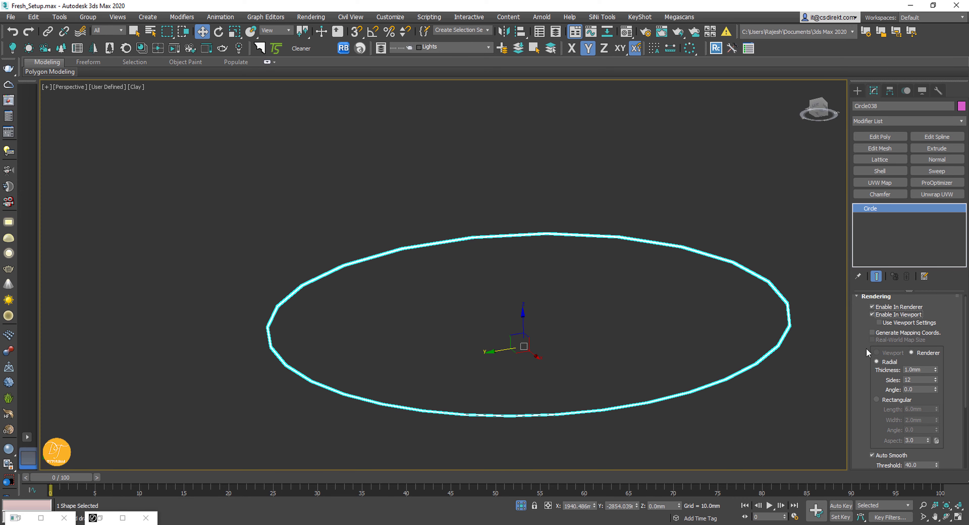
{"action": "left_click_drag", "start_coordinate": [935, 371], "coordinate": [946, 328]}
{"action": "double_click", "coordinate": [927, 369]}
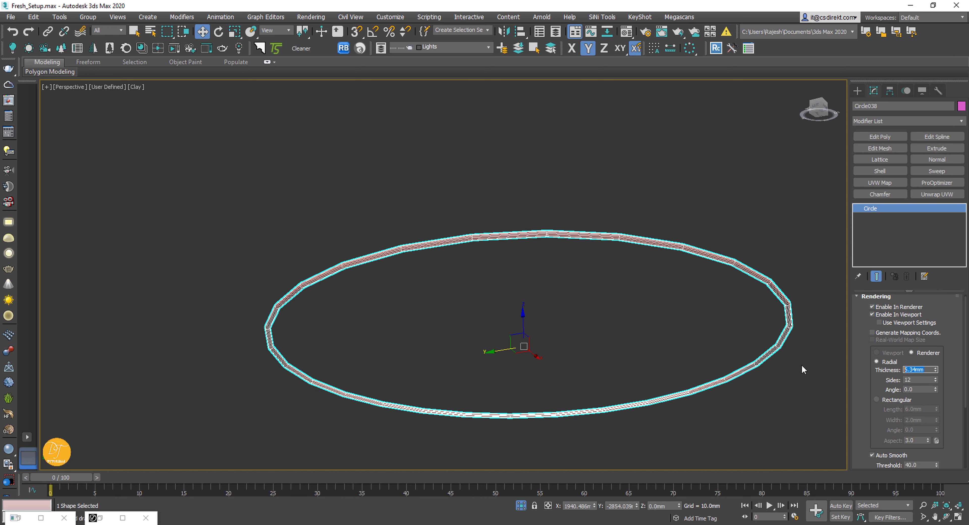
{"action": "type", "text": "6"}
{"action": "key", "text": "Return"}
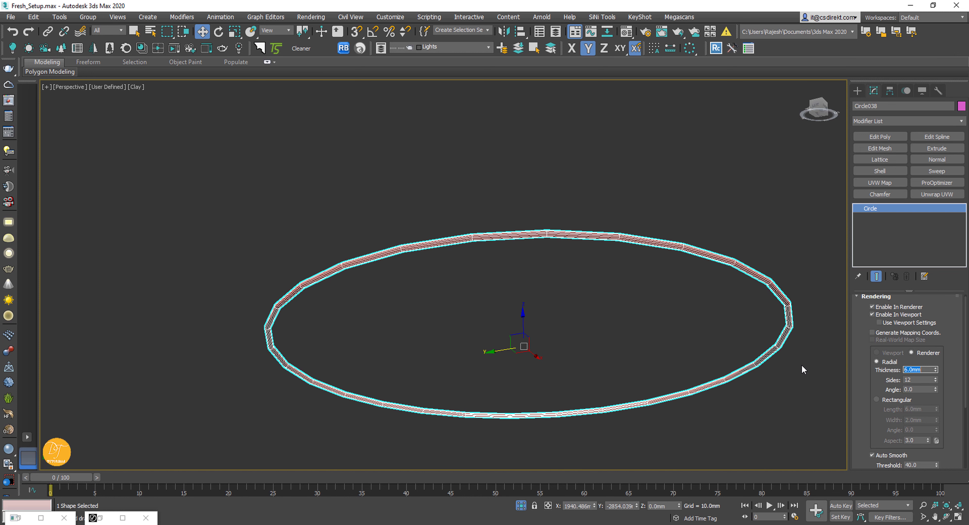
- Turn on adaptive interpolation for the circle, and raise it vertically into the lamp's lower ring
{"action": "left_click", "coordinate": [868, 297]}
{"action": "left_click", "coordinate": [880, 310]}
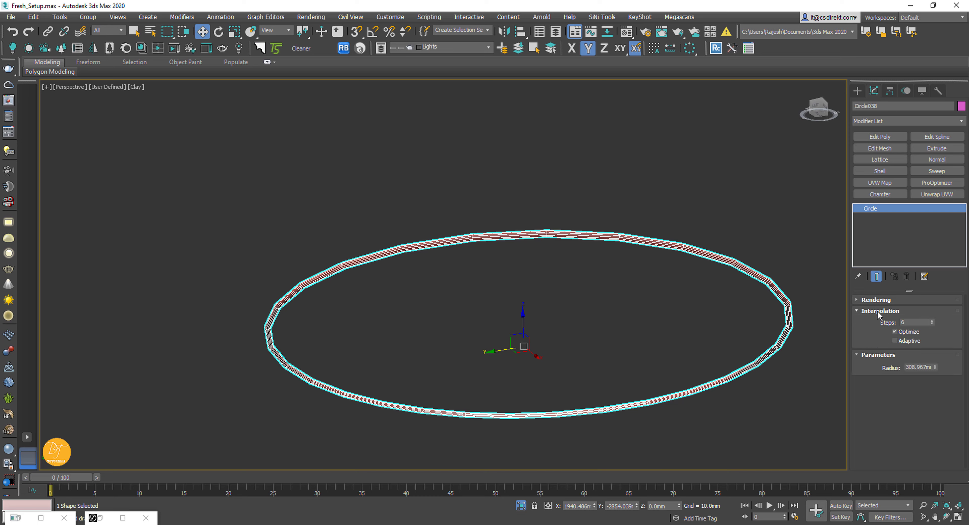
{"action": "left_click", "coordinate": [903, 340]}
{"action": "scroll", "coordinate": [593, 326], "scroll_direction": "down", "scroll_amount": 5}
{"action": "middle_click_drag", "start_coordinate": [623, 333], "coordinate": [560, 365], "text": "alt"}
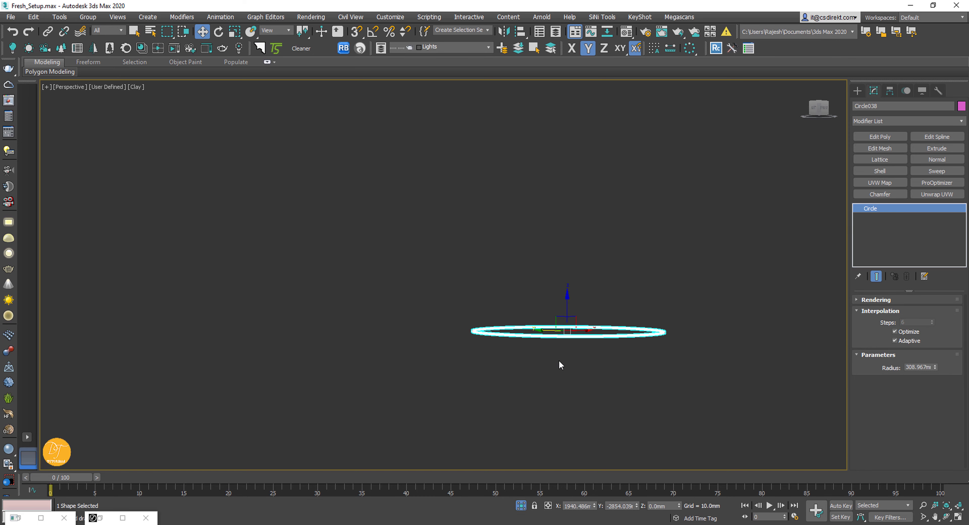
{"action": "scroll", "coordinate": [561, 364], "scroll_direction": "down", "scroll_amount": 7}
{"action": "middle_click_drag", "start_coordinate": [631, 338], "coordinate": [479, 375]}
{"action": "left_click_drag", "start_coordinate": [458, 355], "coordinate": [466, 223]}
{"action": "scroll", "coordinate": [478, 220], "scroll_direction": "up", "scroll_amount": 6}
{"action": "middle_click_drag", "start_coordinate": [489, 218], "coordinate": [432, 346], "text": "alt"}
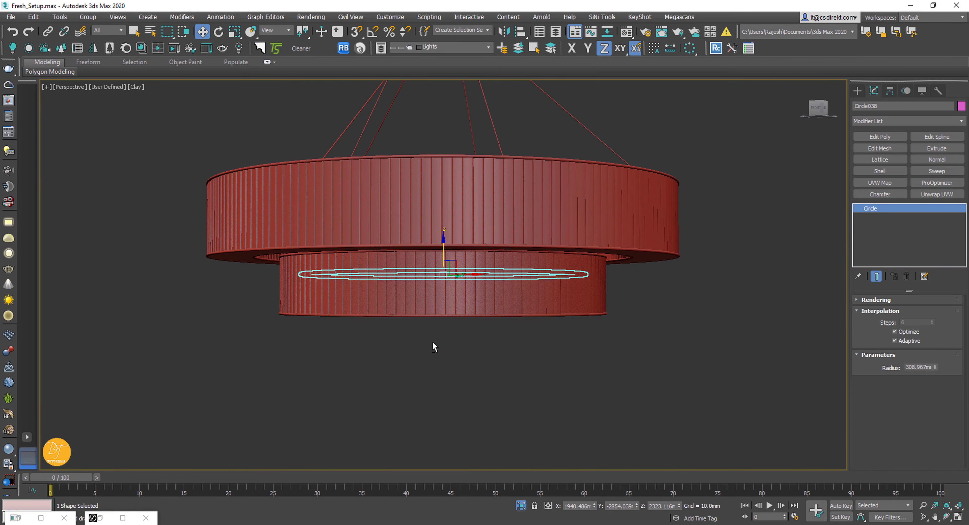
- Copy the circle upward in the wireframe Front view into the lamp's upper ring as one independent copy
{"action": "key", "text": "f"}
{"action": "key", "text": "F3"}
{"action": "scroll", "coordinate": [432, 343], "scroll_direction": "down", "scroll_amount": 10}
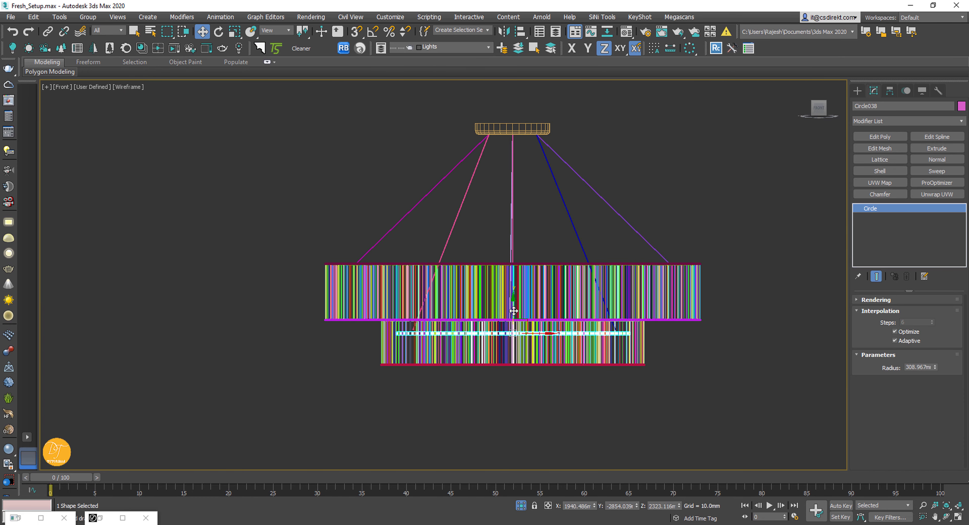
{"action": "left_click_drag", "start_coordinate": [516, 311], "coordinate": [509, 249]}
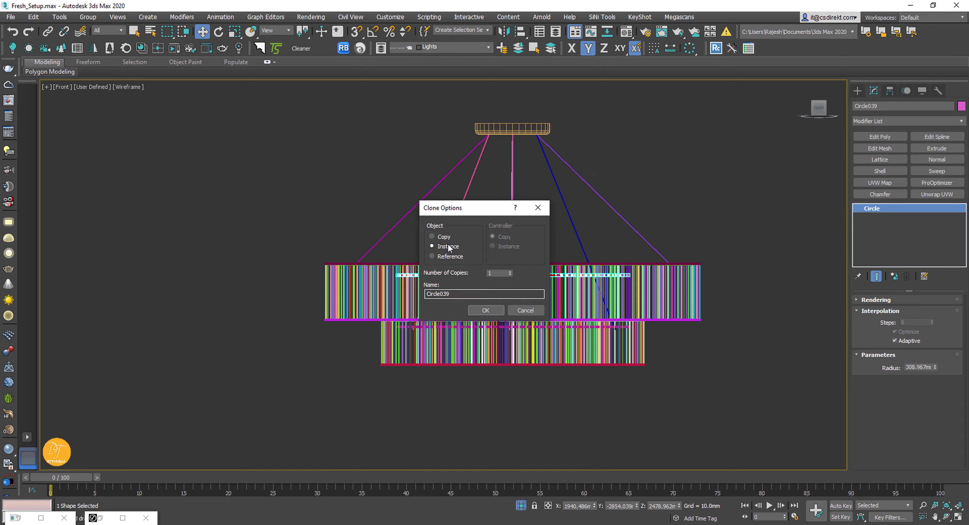
{"action": "left_click", "coordinate": [486, 310]}
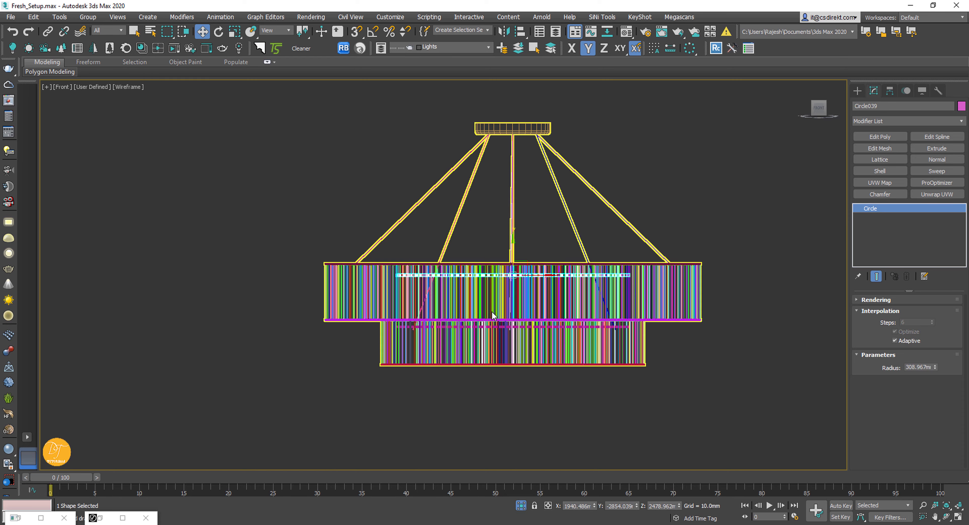
- Try enlarging the copied circle's radius to fit the upper ring, using 420 mm and 435 mm
{"action": "key", "text": "t"}
{"action": "left_click_drag", "start_coordinate": [934, 371], "coordinate": [932, 356]}
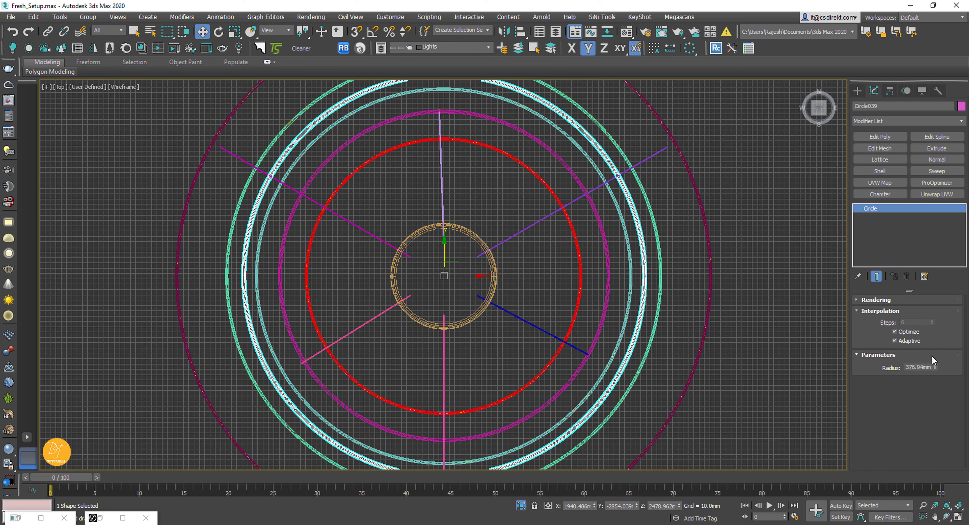
{"action": "key", "text": "F3"}
{"action": "scroll", "coordinate": [571, 323], "scroll_direction": "down", "scroll_amount": 6}
{"action": "middle_click_drag", "start_coordinate": [571, 322], "coordinate": [565, 299], "text": "alt"}
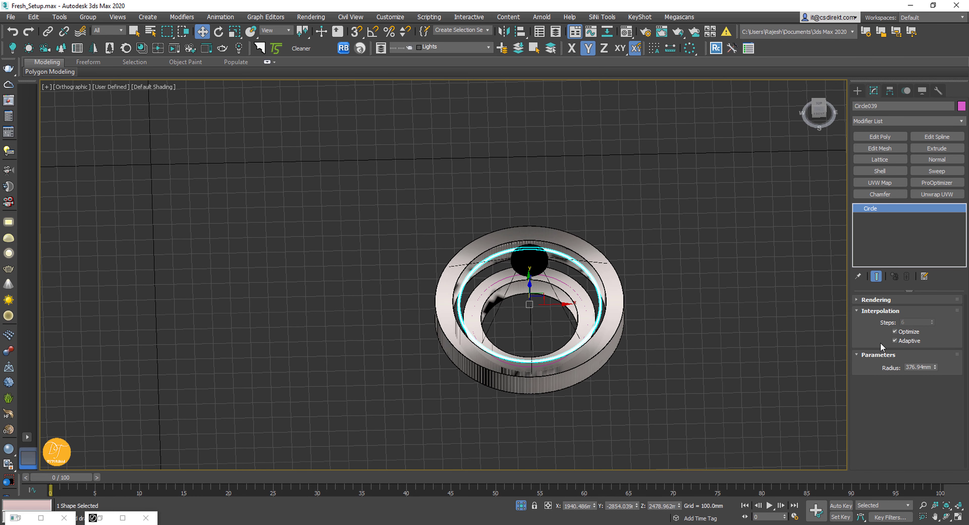
{"action": "double_click", "coordinate": [930, 367]}
{"action": "type", "text": "420"}
{"action": "key", "text": "Return"}
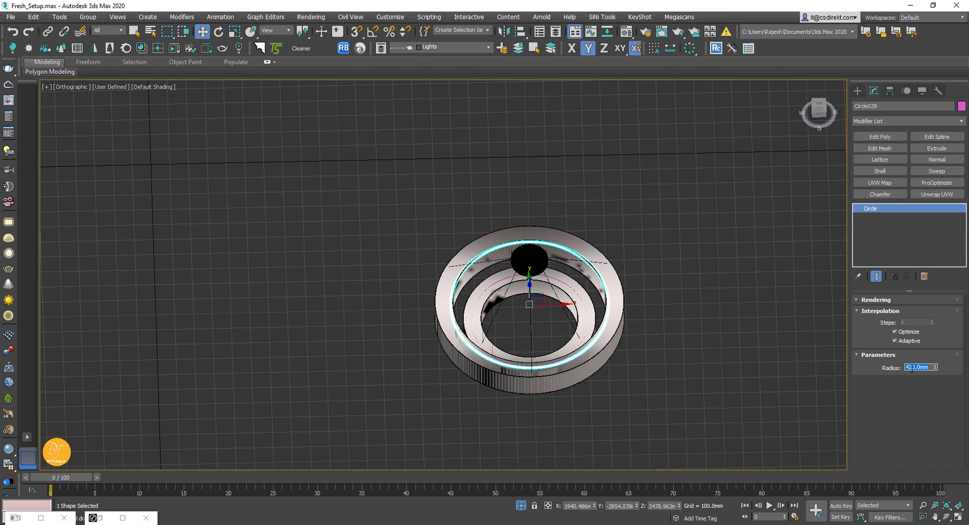
{"action": "type", "text": "435"}
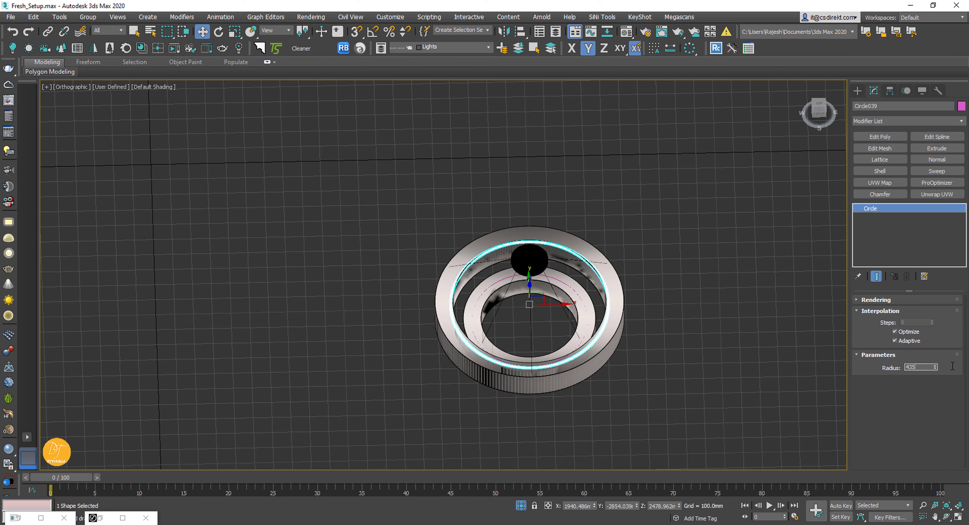
{"action": "key", "text": "Return"}
- Set the upper circle's radius to 450 mm, and return to the Top view with nothing selected
{"action": "middle_click_drag", "start_coordinate": [639, 305], "coordinate": [642, 271], "text": "alt"}
{"action": "left_click", "coordinate": [913, 366]}
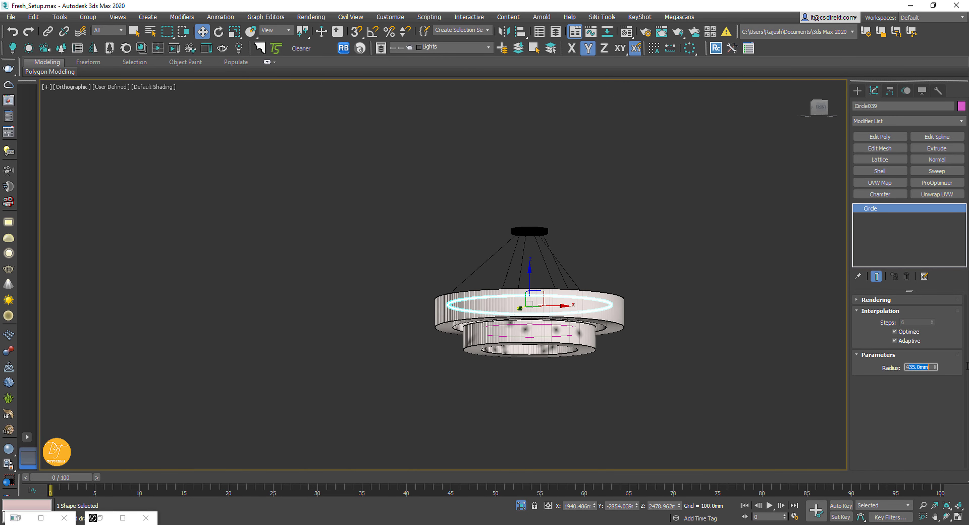
{"action": "type", "text": "450"}
{"action": "key", "text": "Return"}
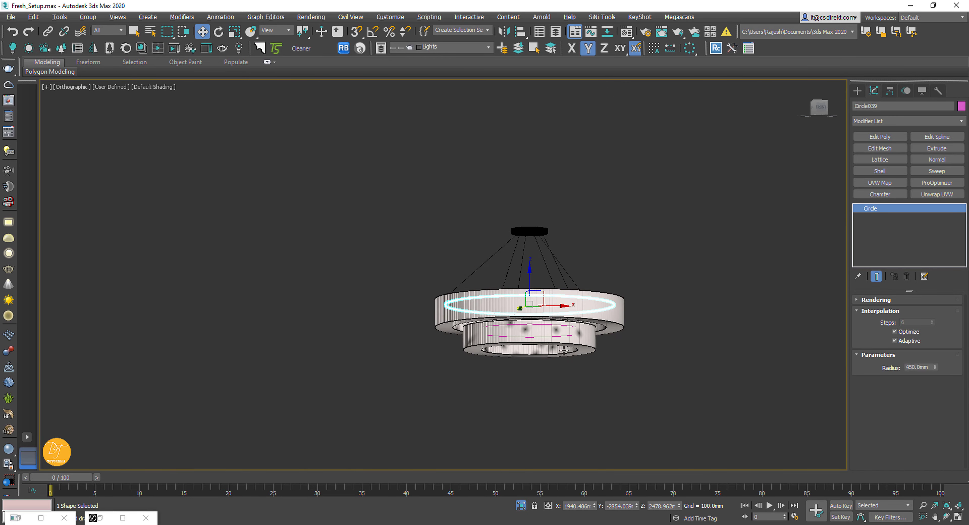
{"action": "middle_click_drag", "start_coordinate": [563, 350], "coordinate": [563, 376], "text": "alt"}
{"action": "key", "text": "t"}
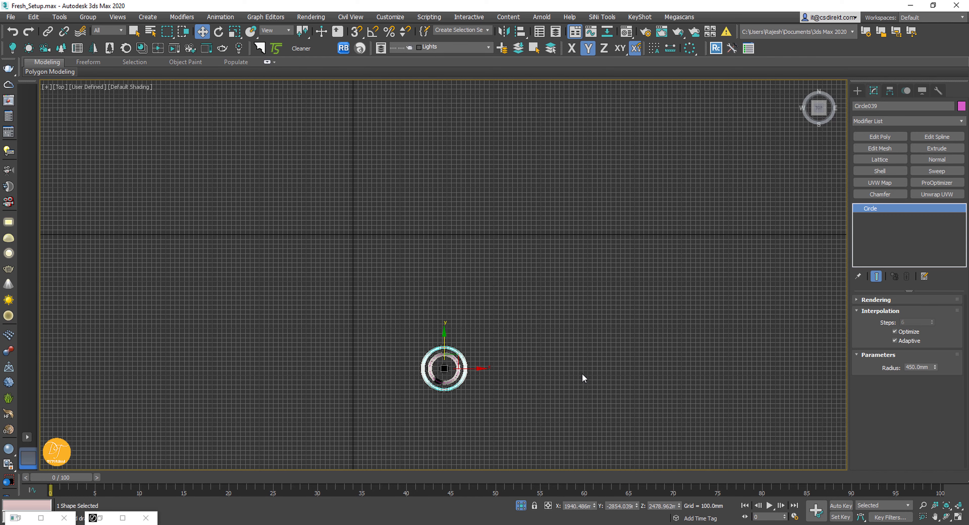
{"action": "key", "text": "z"}
{"action": "scroll", "coordinate": [444, 351], "scroll_direction": "up", "scroll_amount": 2}
{"action": "middle_click_drag", "start_coordinate": [470, 332], "coordinate": [460, 373]}
{"action": "left_click", "coordinate": [529, 298]}
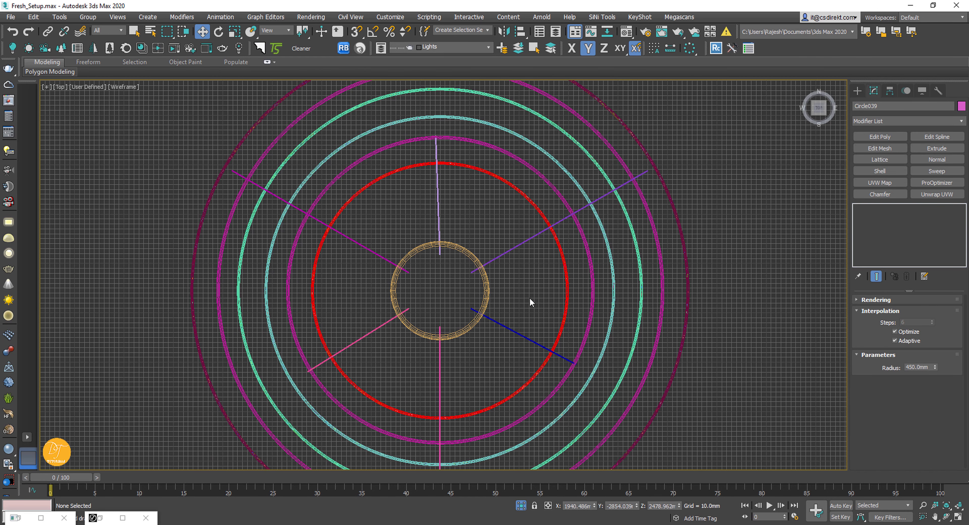
- Create a VRayLight of type Mesh at the centre of the lamp in the Top view
{"action": "left_click", "coordinate": [859, 91]}
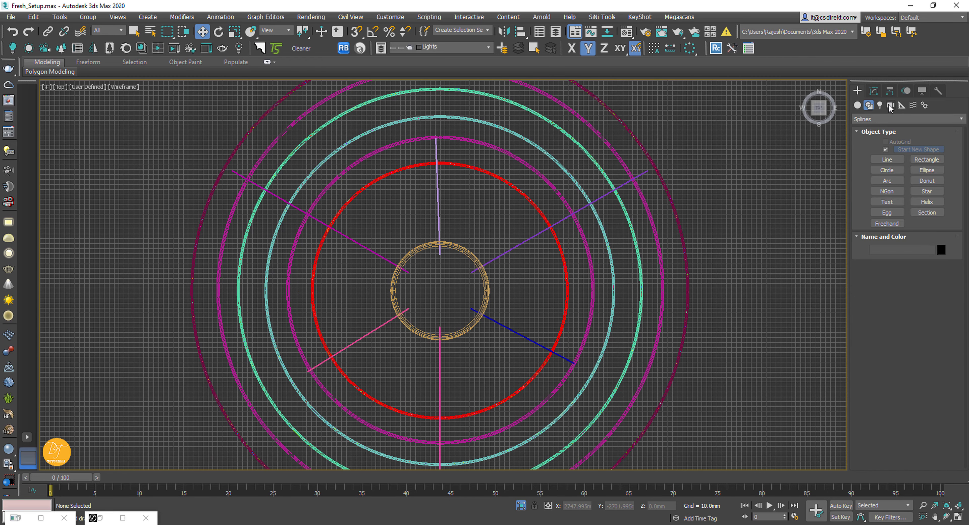
{"action": "left_click", "coordinate": [879, 106]}
{"action": "left_click", "coordinate": [867, 119]}
{"action": "left_click", "coordinate": [863, 157]}
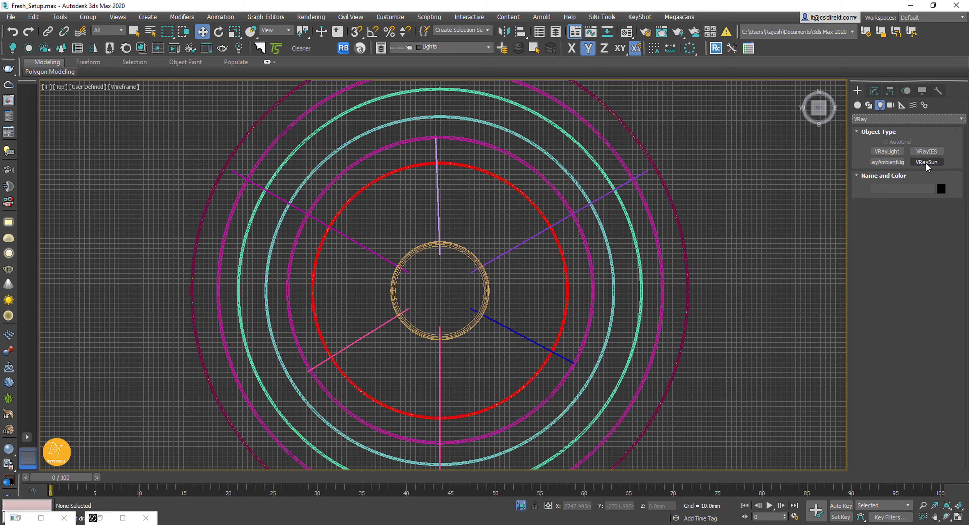
{"action": "left_click", "coordinate": [888, 154]}
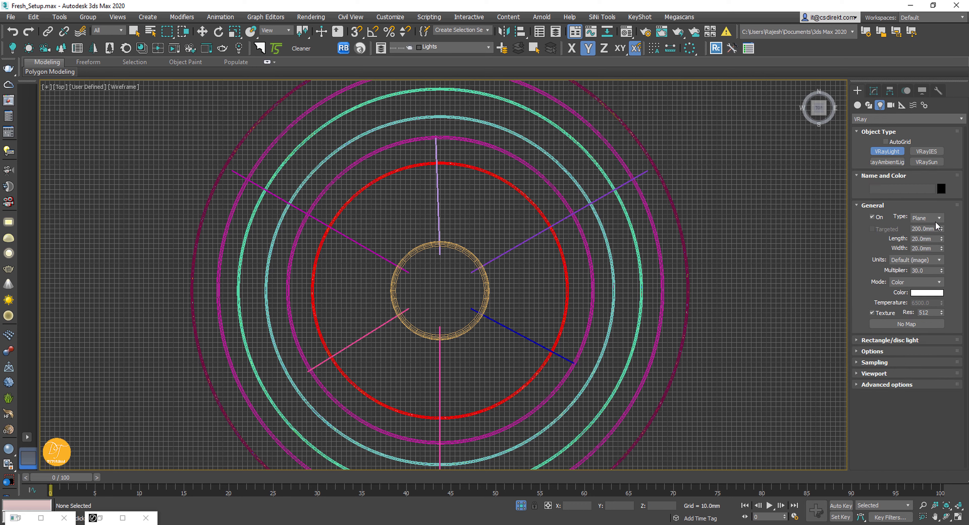
{"action": "left_click", "coordinate": [928, 218]}
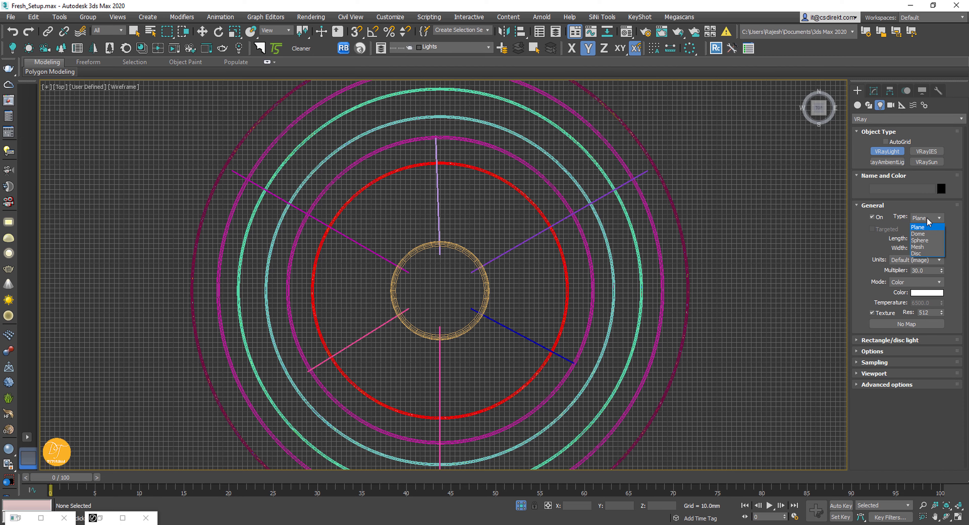
{"action": "left_click", "coordinate": [918, 247]}
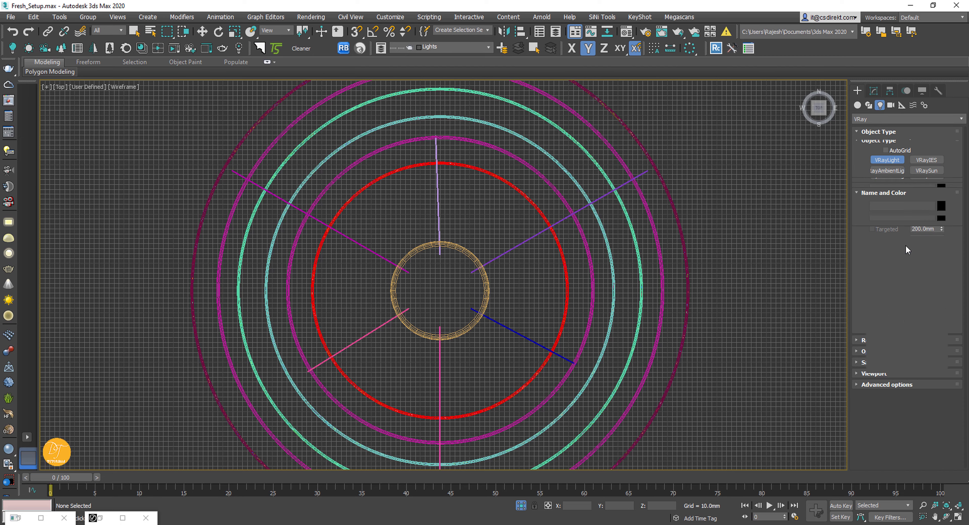
{"action": "left_click", "coordinate": [440, 294]}
{"action": "key", "text": "w"}
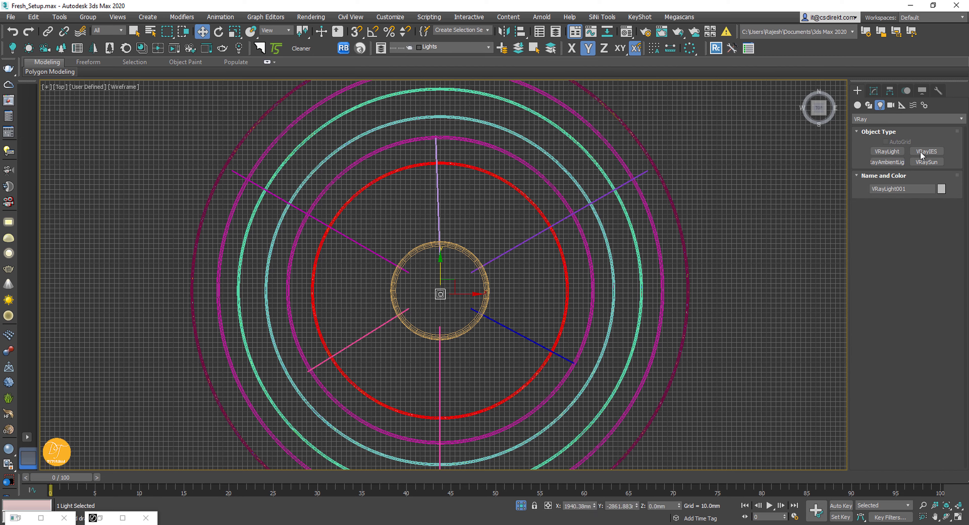
- Try to pick the outer circle inside the lamp as the mesh for the new VRayLight, from an orthographic view
{"action": "left_click", "coordinate": [873, 91]}
{"action": "left_click_drag", "start_coordinate": [878, 391], "coordinate": [881, 330]}
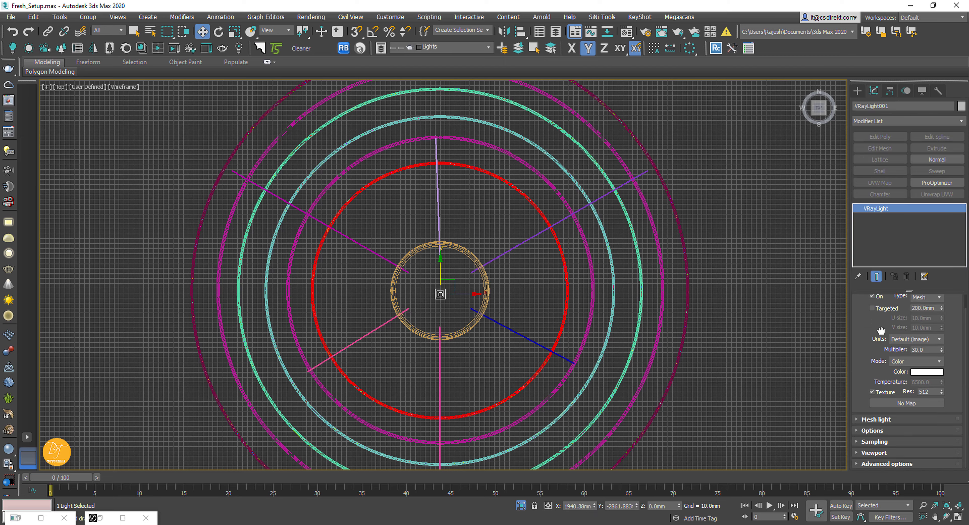
{"action": "left_click", "coordinate": [876, 419]}
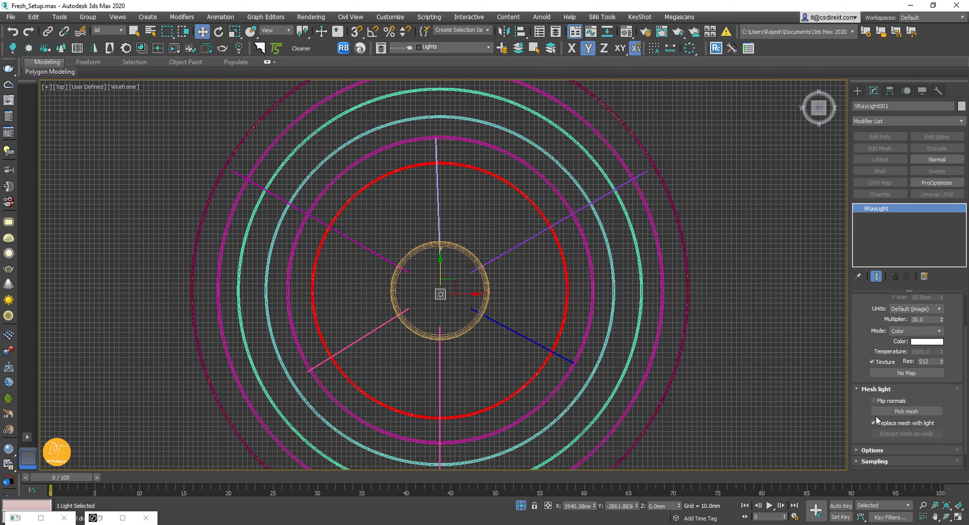
{"action": "left_click", "coordinate": [907, 411]}
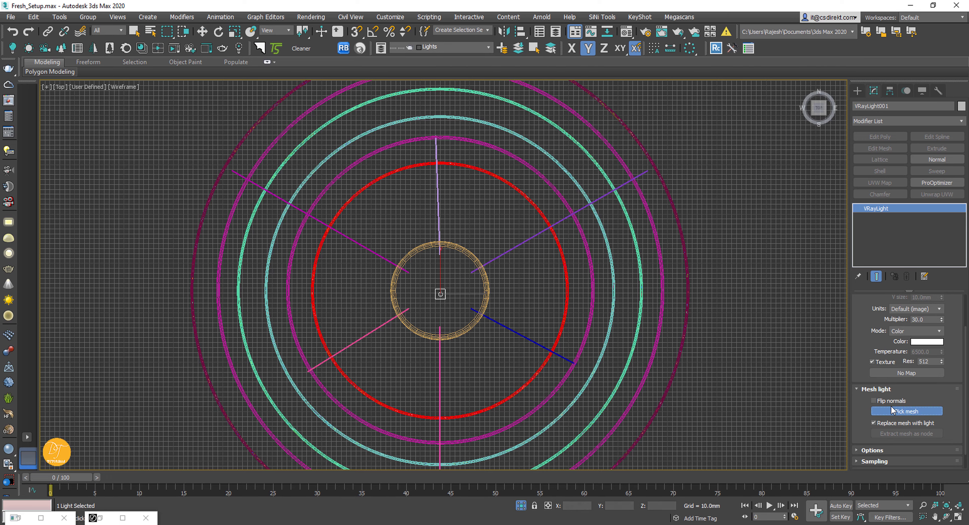
{"action": "middle_click_drag", "start_coordinate": [576, 416], "coordinate": [642, 299]}
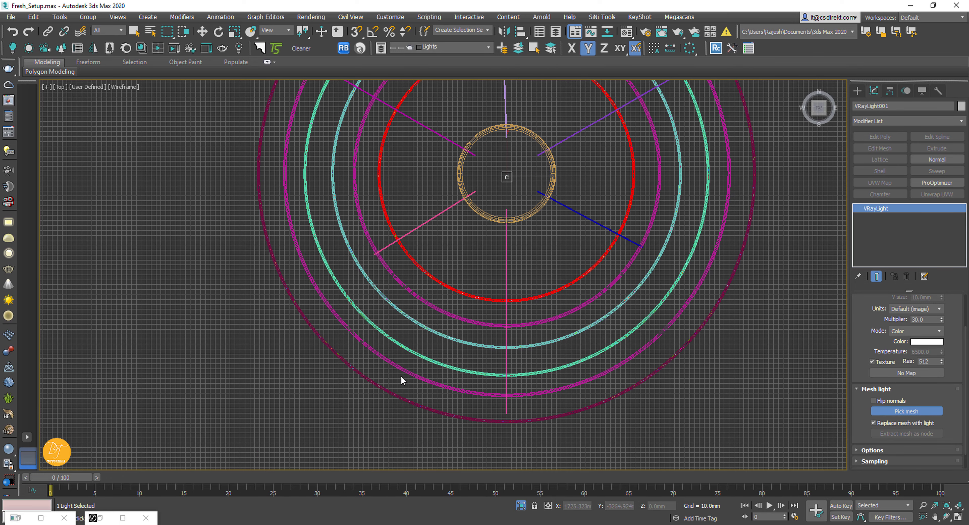
{"action": "middle_click_drag", "start_coordinate": [449, 391], "coordinate": [410, 340], "text": "alt"}
{"action": "middle_click_drag", "start_coordinate": [437, 304], "coordinate": [470, 454]}
{"action": "scroll", "coordinate": [465, 340], "scroll_direction": "down", "scroll_amount": 3}
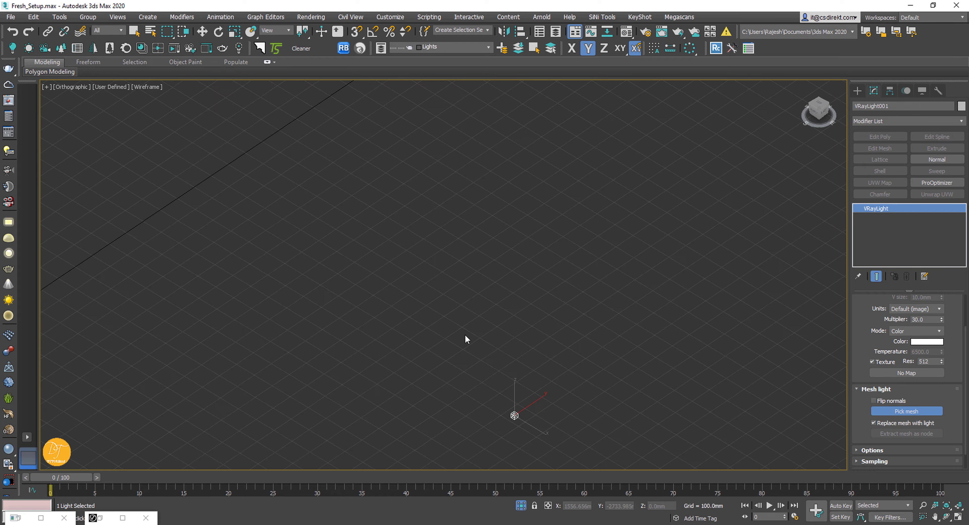
{"action": "middle_click_drag", "start_coordinate": [474, 199], "coordinate": [471, 397]}
{"action": "scroll", "coordinate": [475, 387], "scroll_direction": "down", "scroll_amount": 2}
{"action": "scroll", "coordinate": [429, 203], "scroll_direction": "up", "scroll_amount": 4}
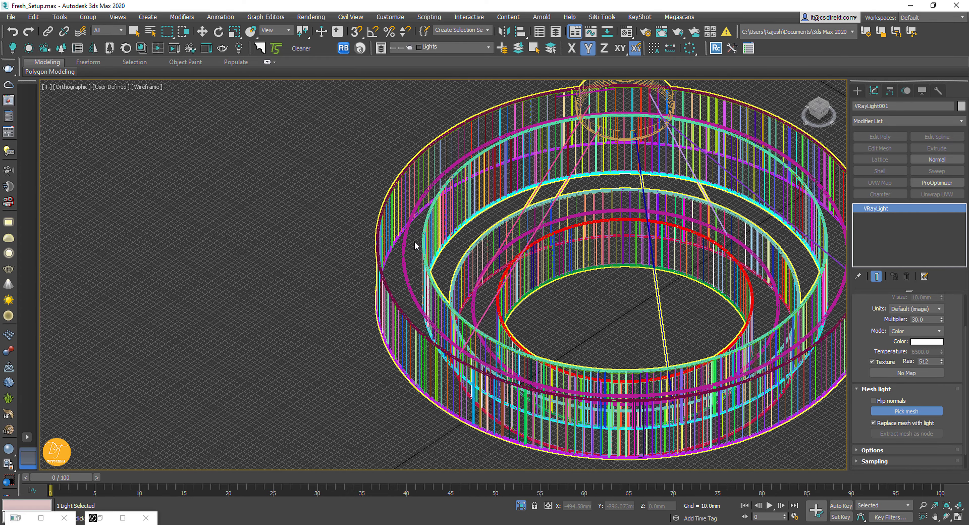
{"action": "scroll", "coordinate": [414, 265], "scroll_direction": "down", "scroll_amount": 4}
{"action": "left_click", "coordinate": [444, 296]}
- Move the VRayLight straight up along Z to the centre of the lamp rings
{"action": "scroll", "coordinate": [560, 312], "scroll_direction": "down", "scroll_amount": 3}
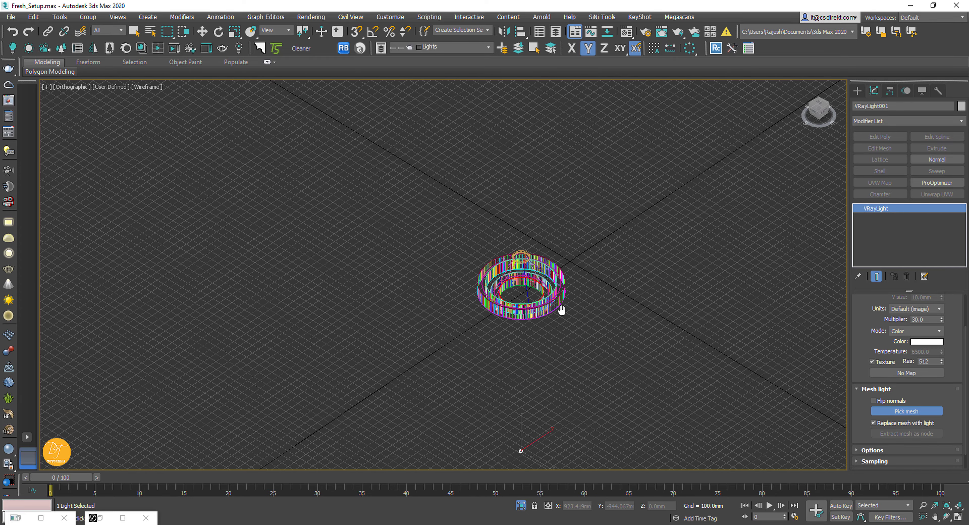
{"action": "scroll", "coordinate": [571, 384], "scroll_direction": "up", "scroll_amount": 1}
{"action": "left_click_drag", "start_coordinate": [508, 391], "coordinate": [508, 221]}
{"action": "scroll", "coordinate": [479, 255], "scroll_direction": "up", "scroll_amount": 5}
{"action": "scroll", "coordinate": [480, 255], "scroll_direction": "up", "scroll_amount": 4}
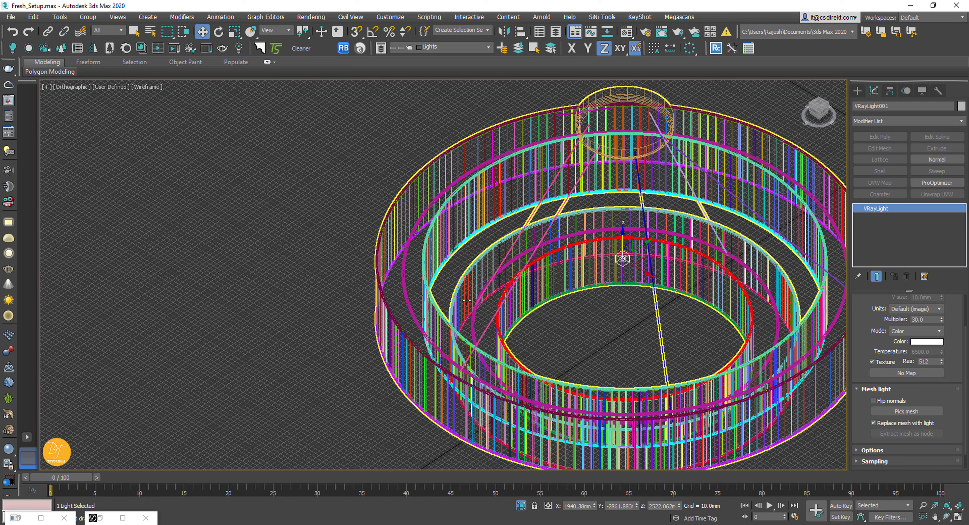
{"action": "scroll", "coordinate": [624, 309], "scroll_direction": "down", "scroll_amount": 3}
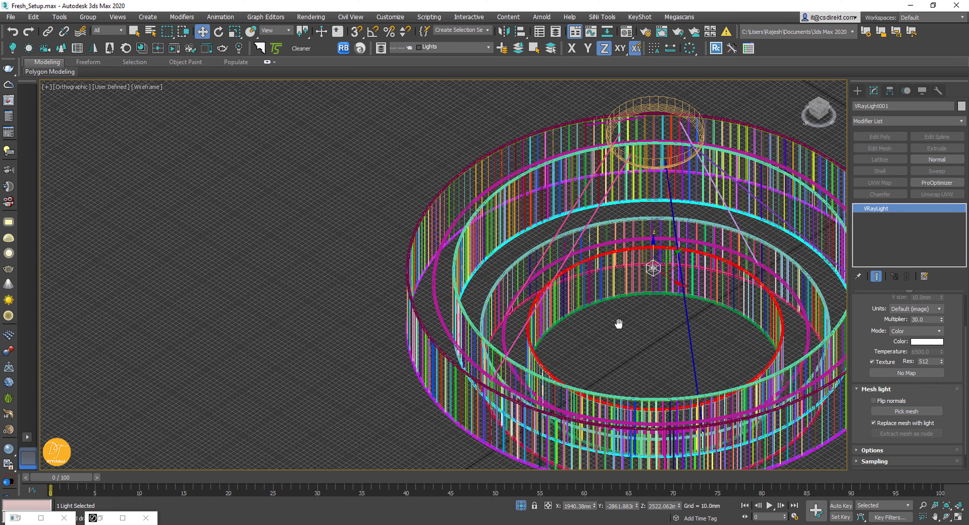
- Cancel another mesh pick, convert both circles inside the lamp rings to Editable Mesh, and deselect them
{"action": "left_click", "coordinate": [907, 412]}
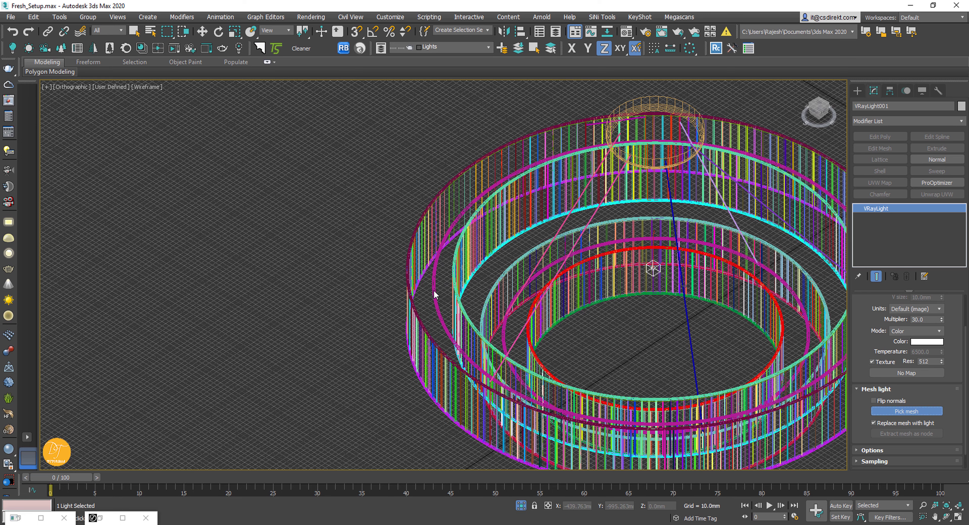
{"action": "right_click", "coordinate": [617, 341]}
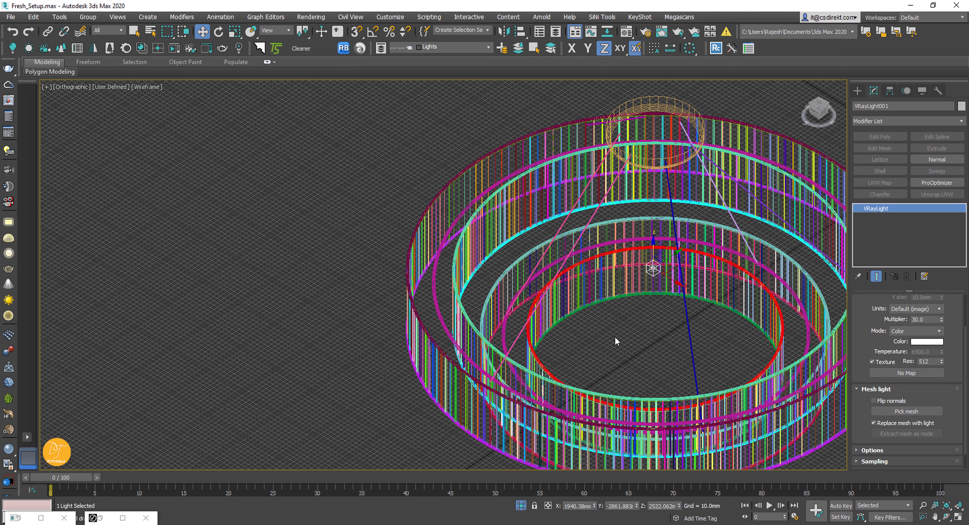
{"action": "left_click", "coordinate": [440, 311]}
{"action": "left_click", "coordinate": [504, 333], "text": "ctrl"}
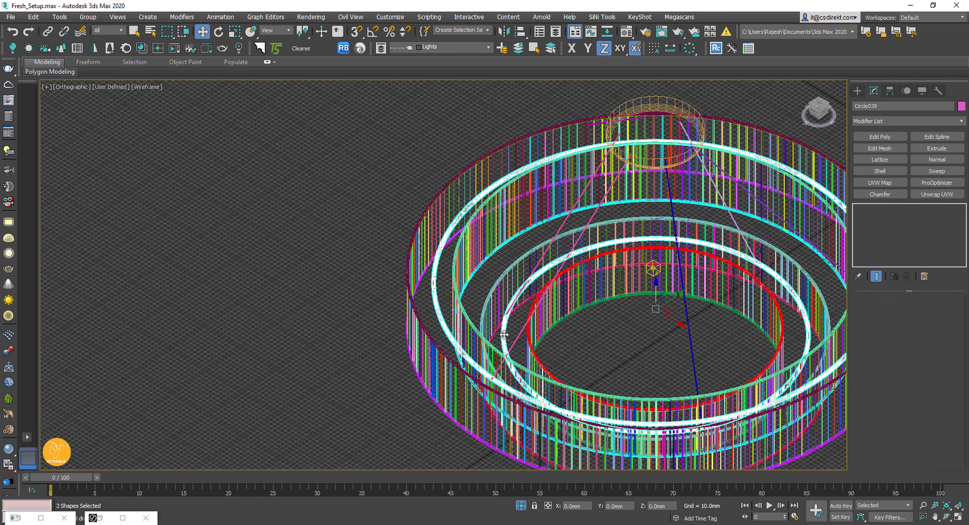
{"action": "right_click", "coordinate": [437, 312]}
{"action": "mouse_move", "coordinate": [481, 438]}
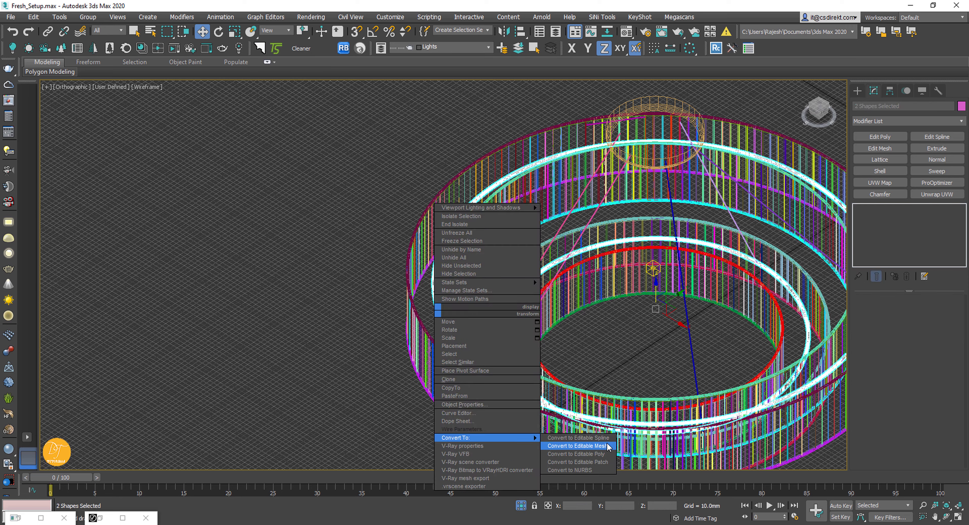
{"action": "left_click", "coordinate": [592, 447]}
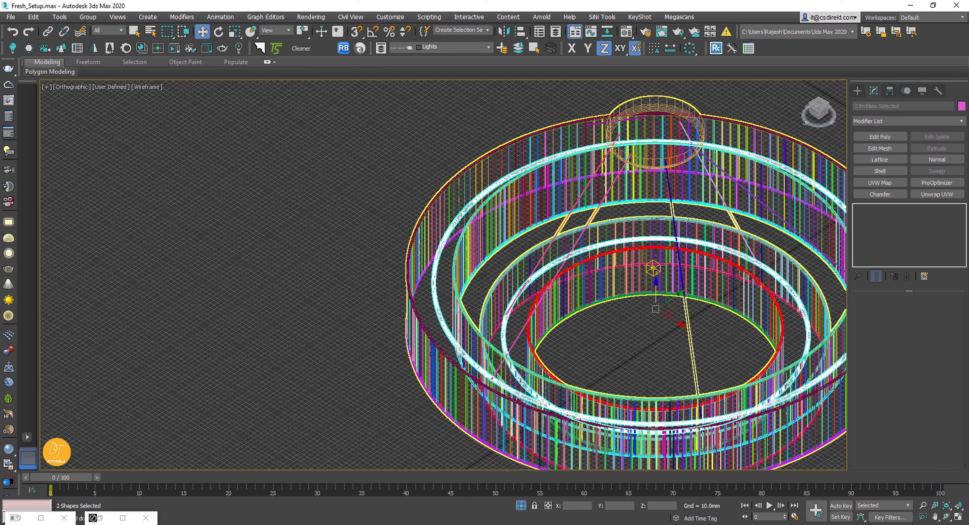
{"action": "left_click", "coordinate": [627, 357]}
- Assign the outer converted circle as the mesh of the VRayLight at the lamp's centre
{"action": "left_click", "coordinate": [656, 266]}
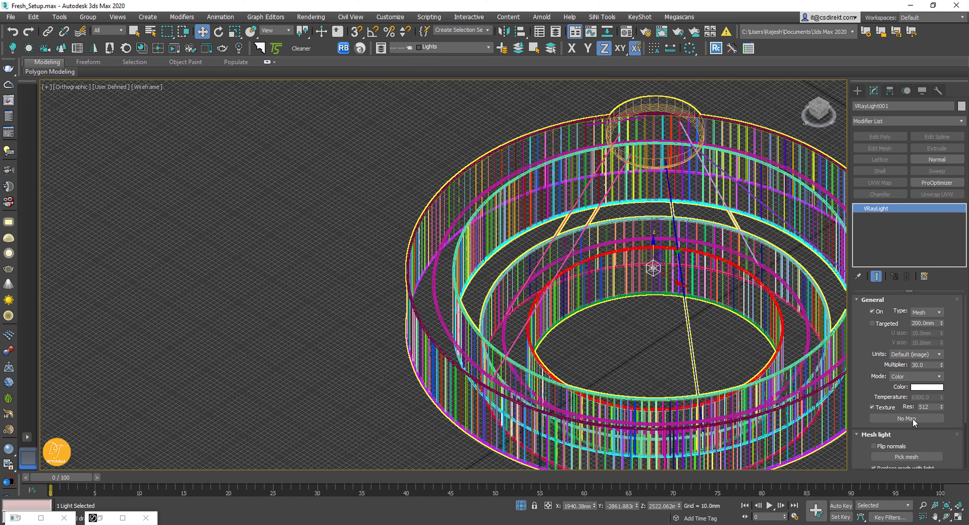
{"action": "scroll", "coordinate": [865, 395], "scroll_direction": "down", "scroll_amount": 3}
{"action": "left_click", "coordinate": [907, 391]}
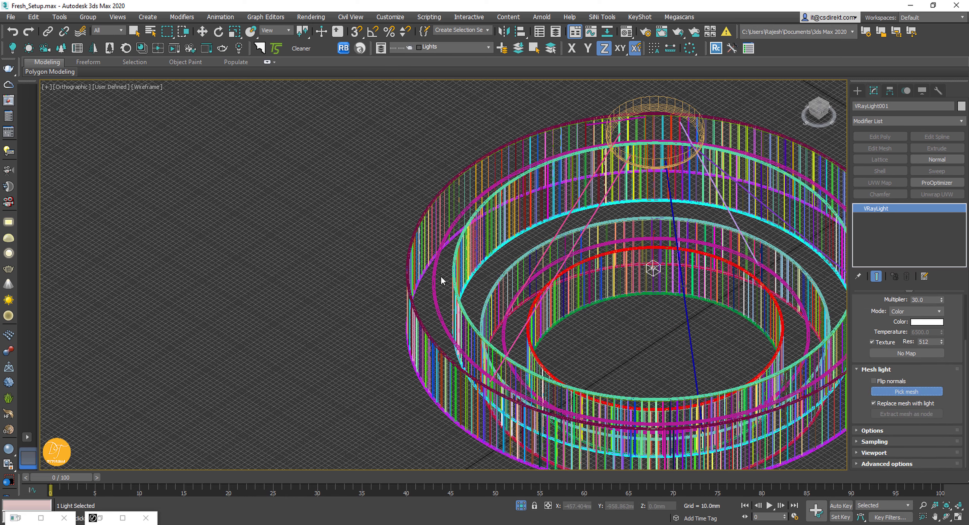
{"action": "left_click", "coordinate": [433, 284]}
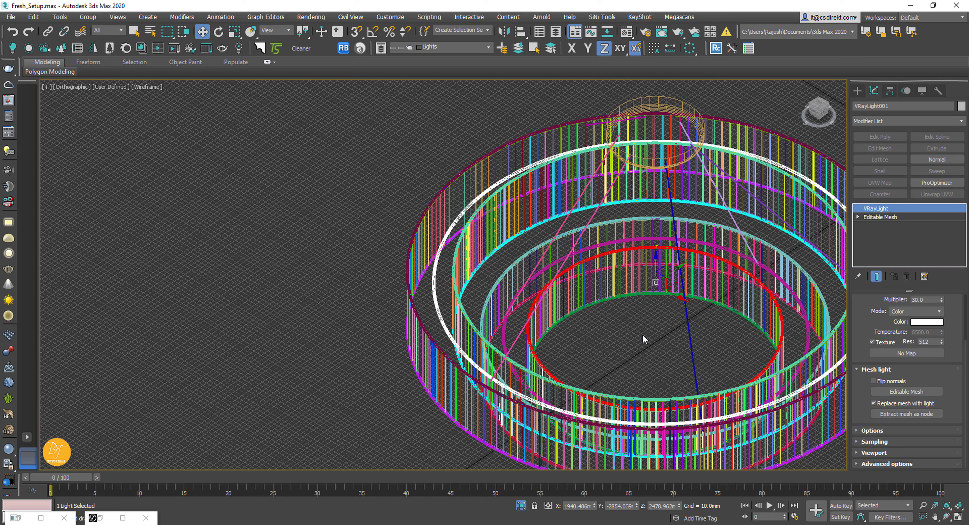
- Copy the outer mesh light slightly upward as one independent copy
{"action": "scroll", "coordinate": [641, 335], "scroll_direction": "down", "scroll_amount": 5}
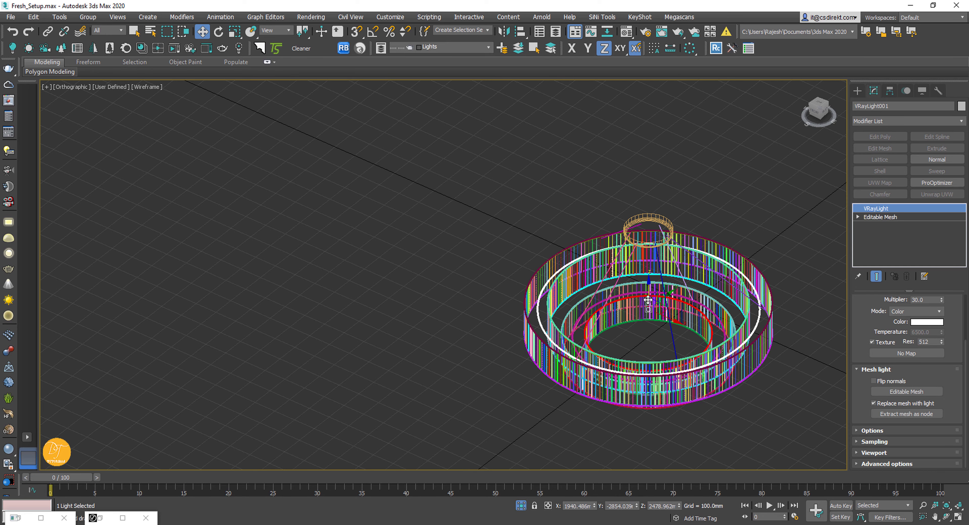
{"action": "left_click_drag", "start_coordinate": [647, 299], "coordinate": [651, 275], "text": "shift"}
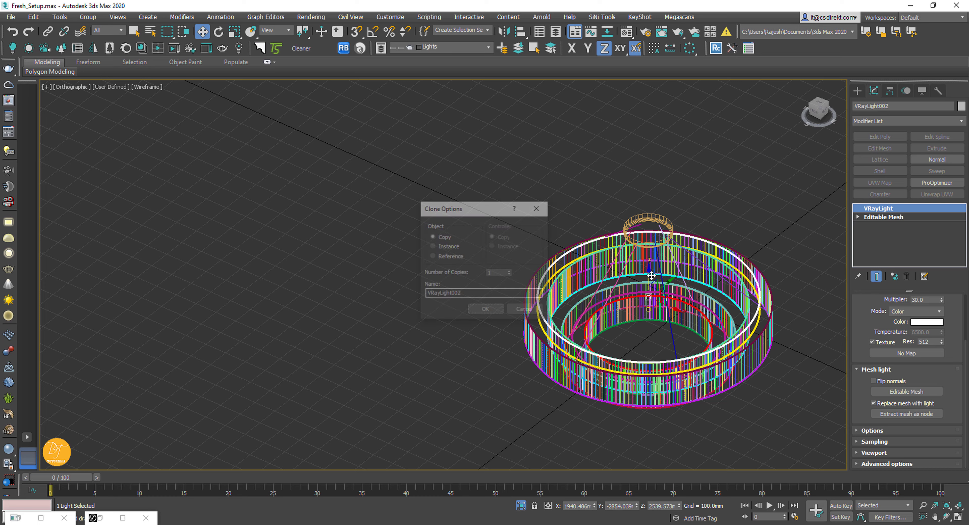
{"action": "left_click", "coordinate": [445, 249]}
{"action": "left_click", "coordinate": [442, 236]}
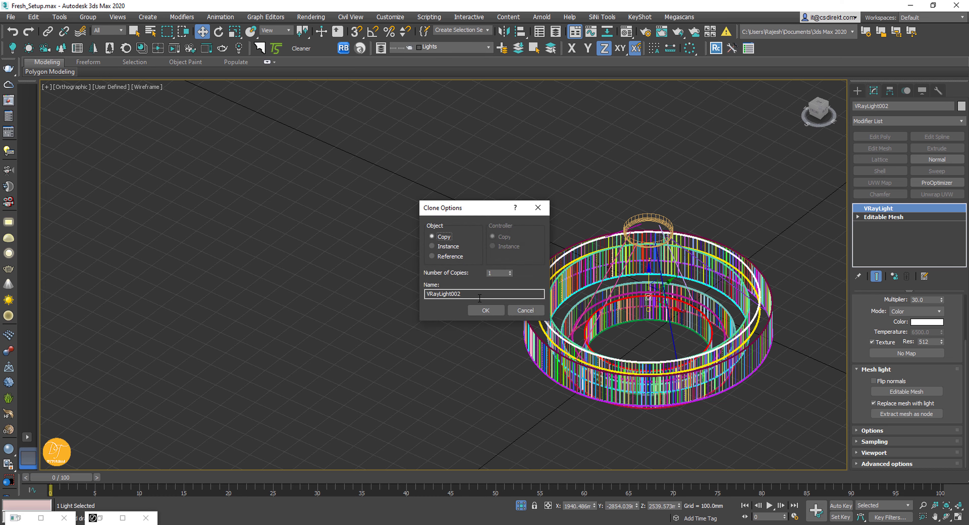
{"action": "left_click", "coordinate": [485, 310]}
{"action": "scroll", "coordinate": [631, 300], "scroll_direction": "up", "scroll_amount": 2}
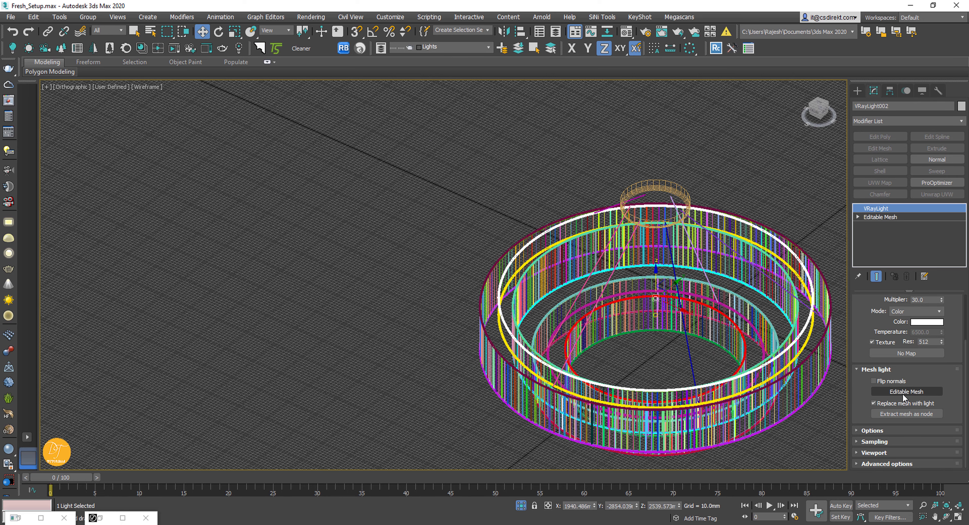
- Replace the copied light's mesh with the inner converted circle
{"action": "left_click", "coordinate": [916, 393]}
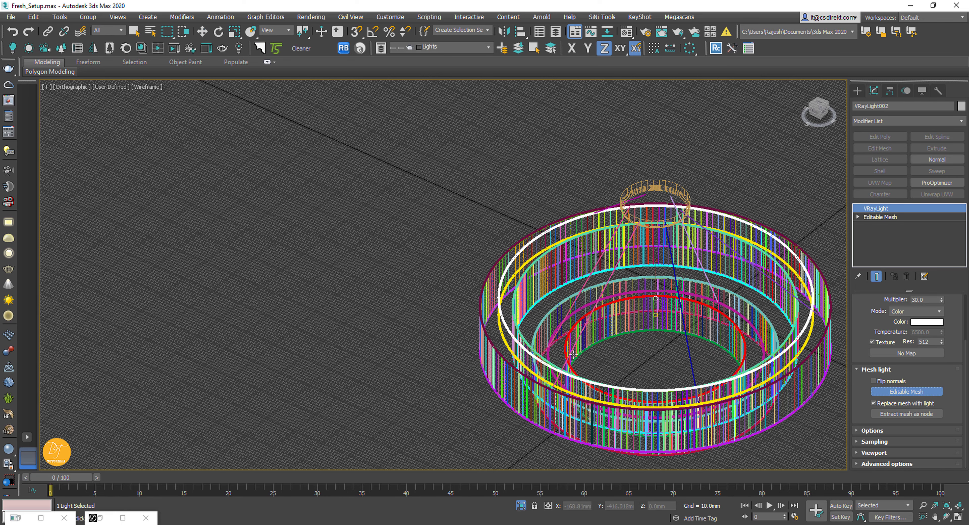
{"action": "scroll", "coordinate": [551, 341], "scroll_direction": "up", "scroll_amount": 3}
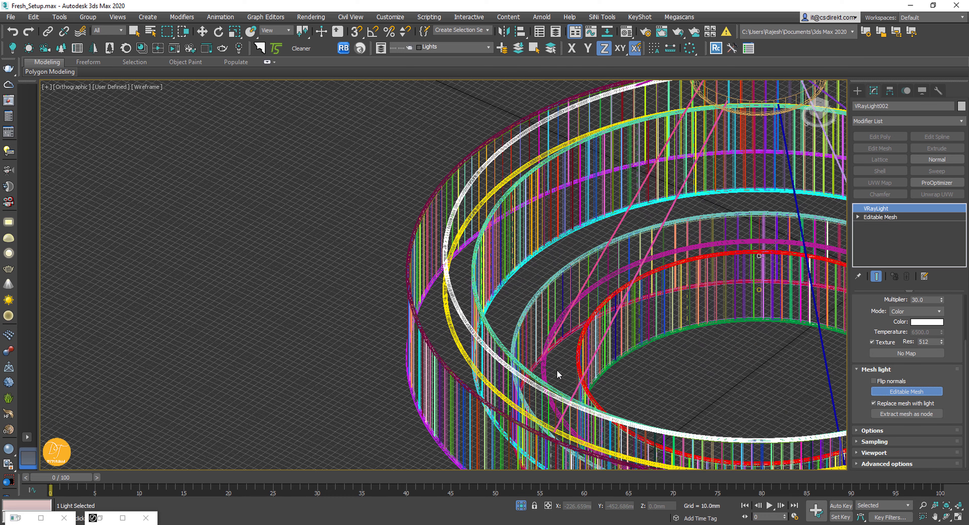
{"action": "left_click", "coordinate": [544, 373]}
{"action": "scroll", "coordinate": [602, 376], "scroll_direction": "down", "scroll_amount": 5}
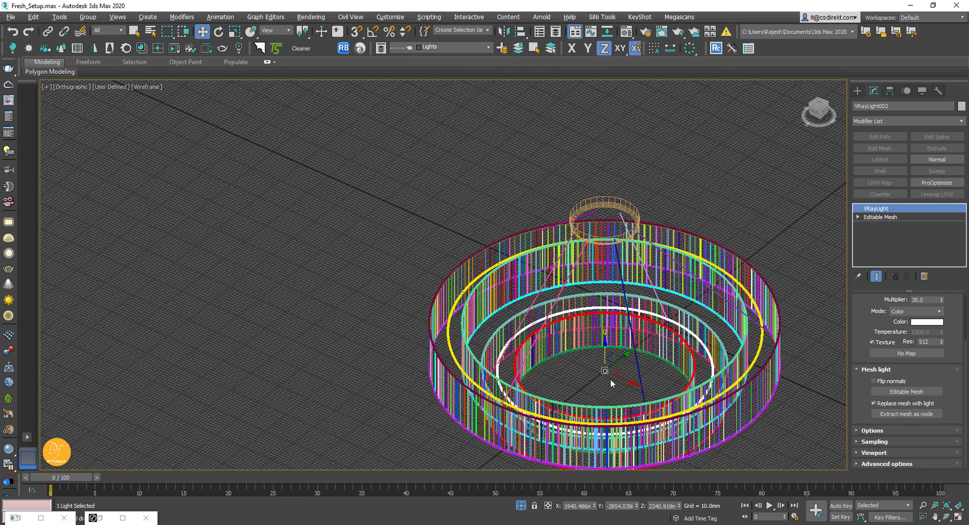
- Show the whole lamp in a shaded Perspective view framed around the inner mesh light
{"action": "middle_click_drag", "start_coordinate": [611, 383], "coordinate": [617, 364], "text": "alt"}
{"action": "scroll", "coordinate": [609, 354], "scroll_direction": "down", "scroll_amount": 3}
{"action": "key", "text": "p"}
{"action": "key", "text": "z"}
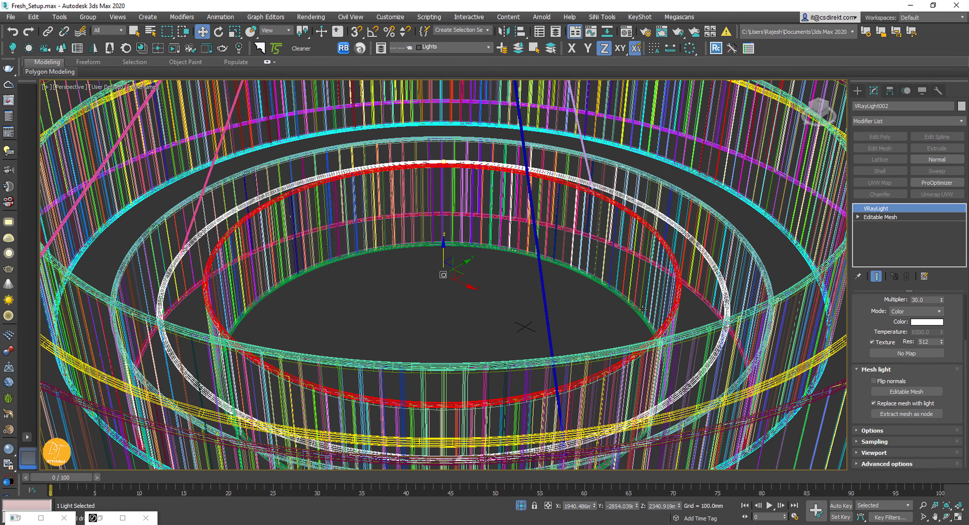
{"action": "scroll", "coordinate": [642, 309], "scroll_direction": "down", "scroll_amount": 6}
{"action": "key", "text": "F3"}
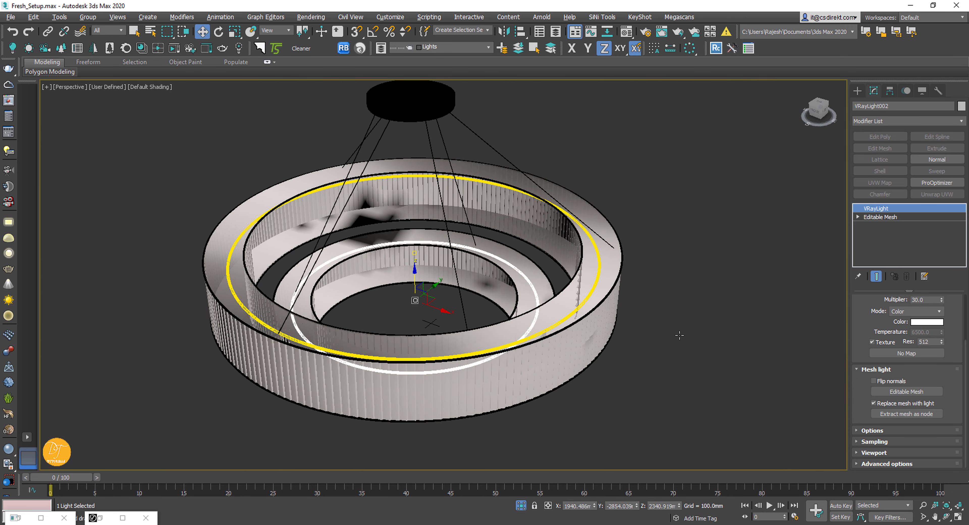
- Review the inner mesh light's options, and set its colour mode to Temperature with a value of 4500
{"action": "left_click_drag", "start_coordinate": [875, 318], "coordinate": [867, 439]}
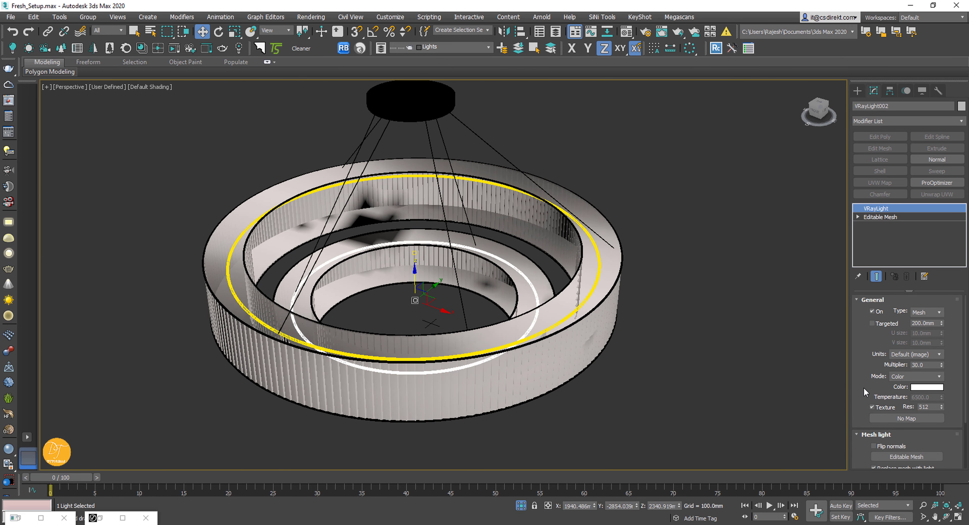
{"action": "left_click_drag", "start_coordinate": [863, 386], "coordinate": [870, 262]}
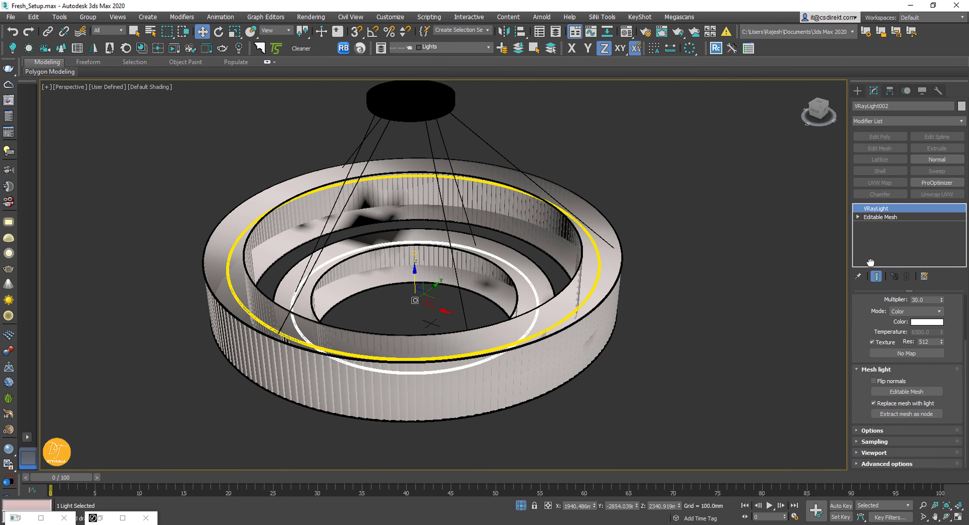
{"action": "left_click", "coordinate": [872, 431]}
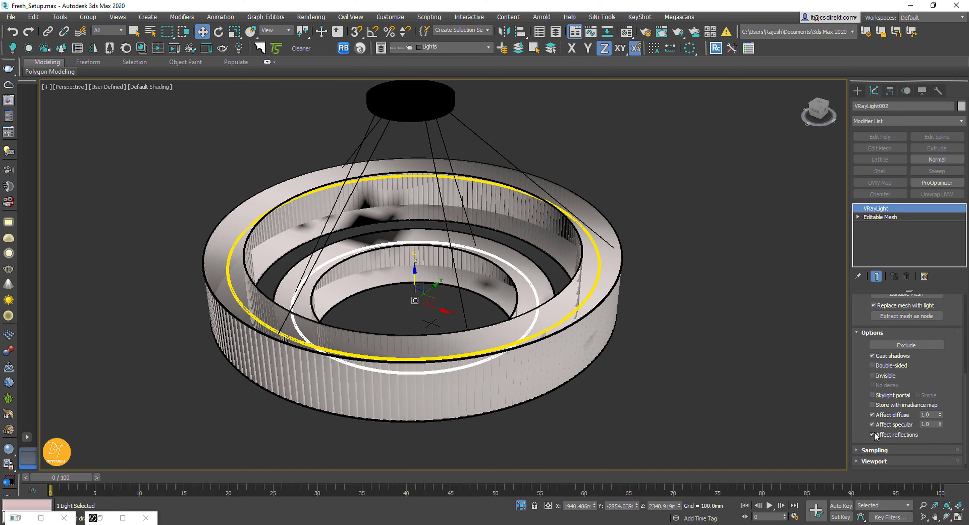
{"action": "scroll", "coordinate": [945, 382], "scroll_direction": "up", "scroll_amount": 5}
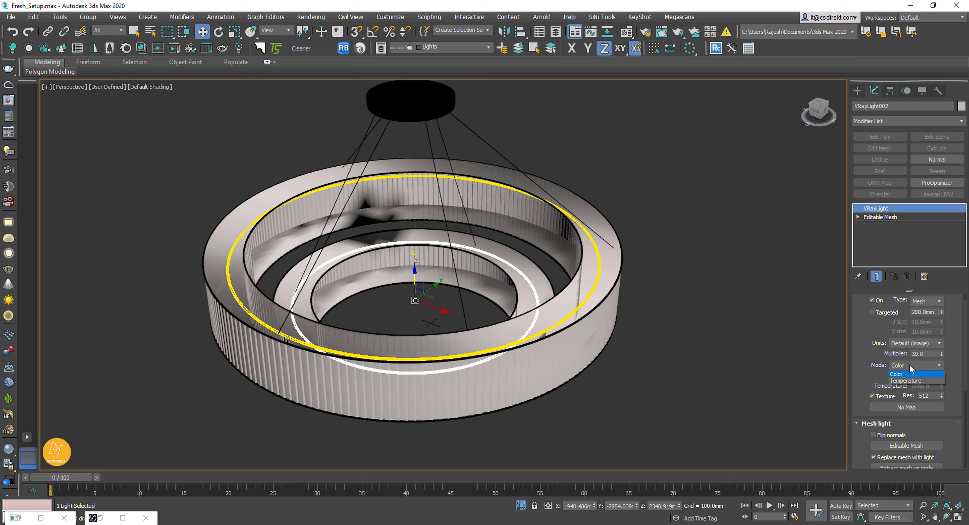
{"action": "left_click", "coordinate": [910, 381]}
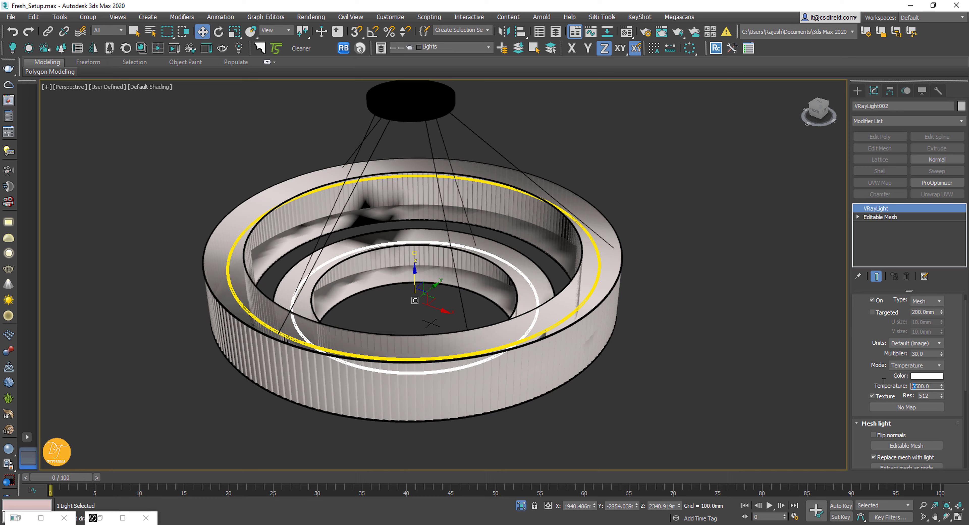
{"action": "type", "text": "6500"}
{"action": "key", "text": "Return"}
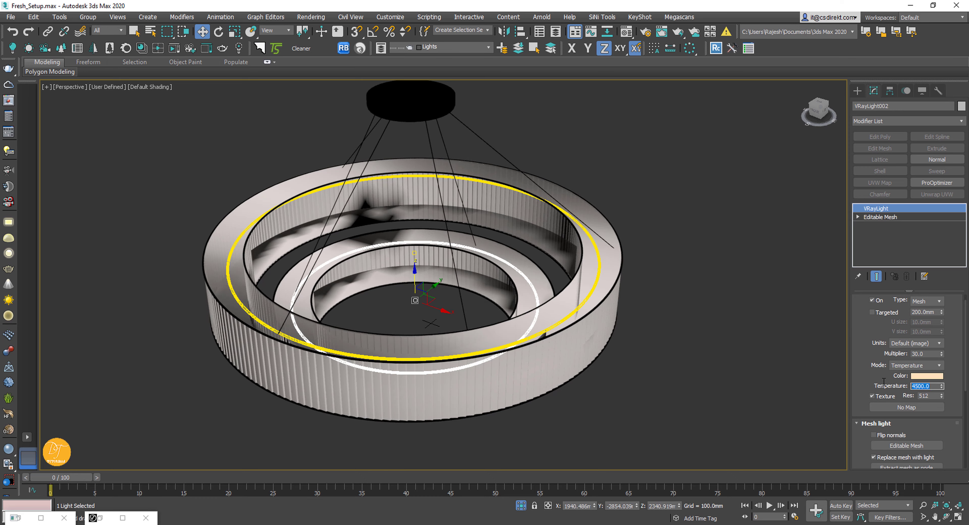
{"action": "left_click_drag", "start_coordinate": [870, 325], "coordinate": [876, 365]}
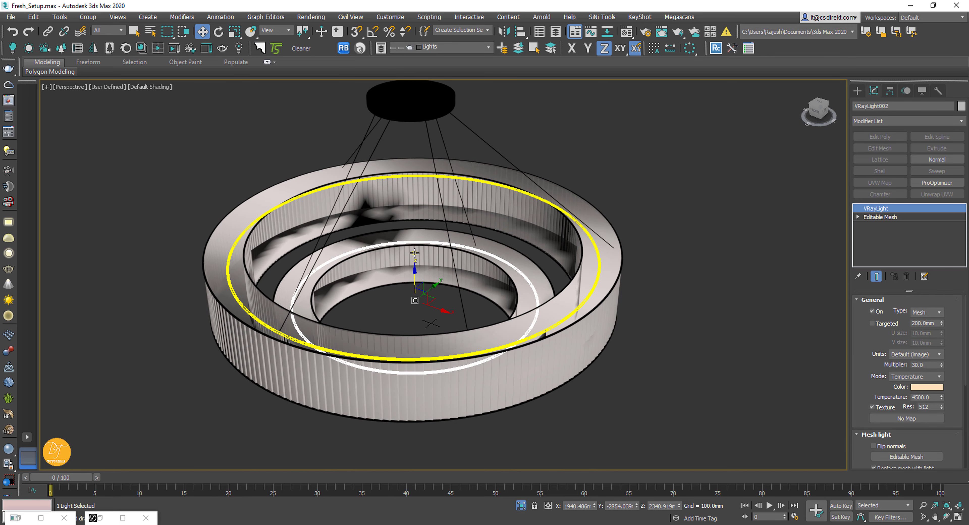
- Set the outer mesh light's colour mode to Temperature with a value of 4500
{"action": "left_click", "coordinate": [533, 275]}
{"action": "left_click", "coordinate": [905, 377]}
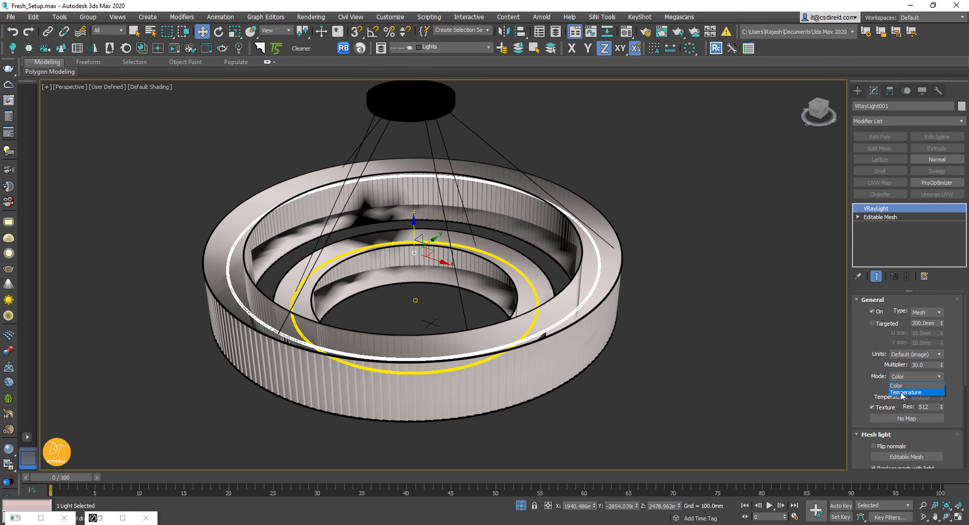
{"action": "left_click", "coordinate": [918, 393]}
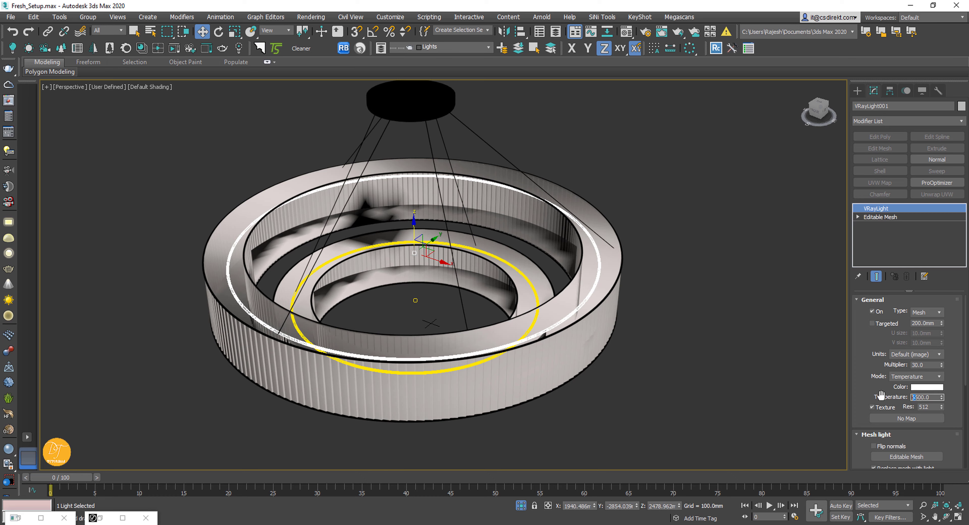
{"action": "key", "text": "Return"}
{"action": "key", "text": "c"}
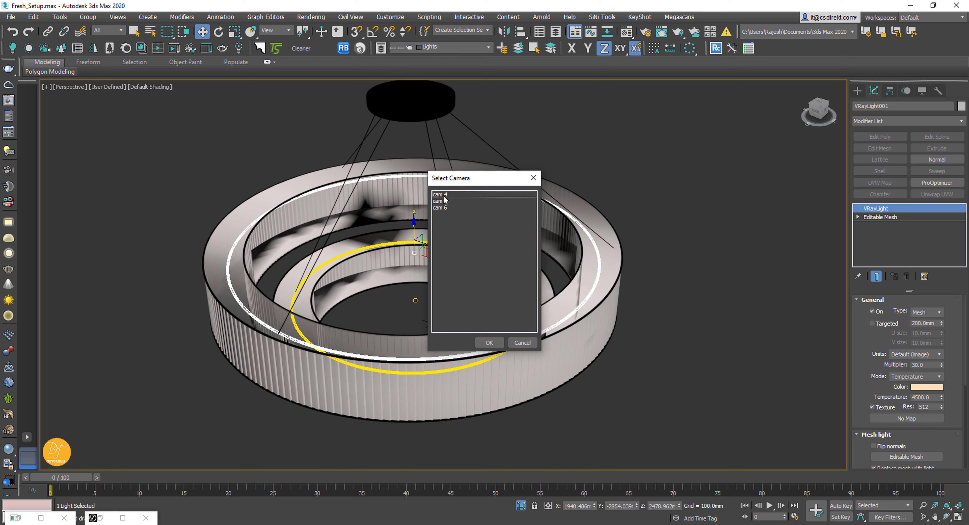
{"action": "left_click", "coordinate": [522, 343]}
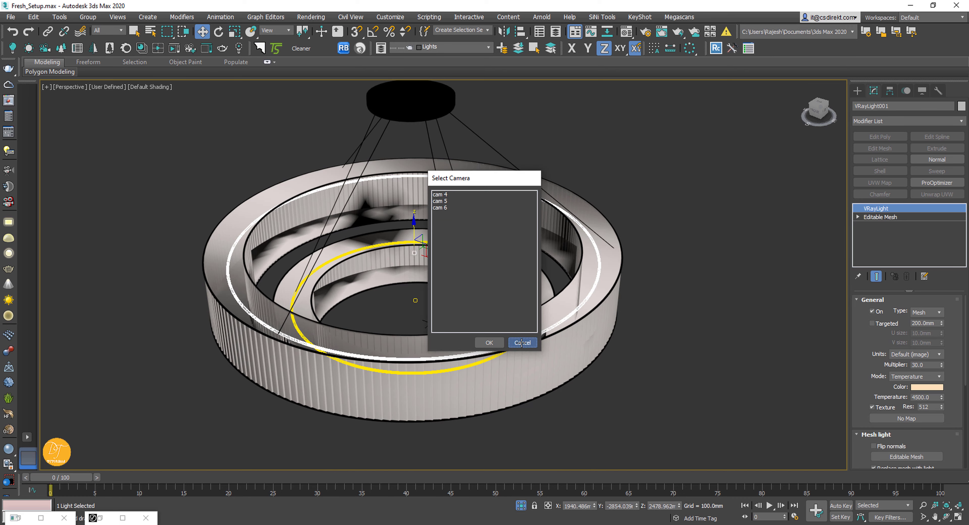
- Add the lamp group to the exclude list of V-Ray's global material override
{"action": "left_click", "coordinate": [218, 257]}
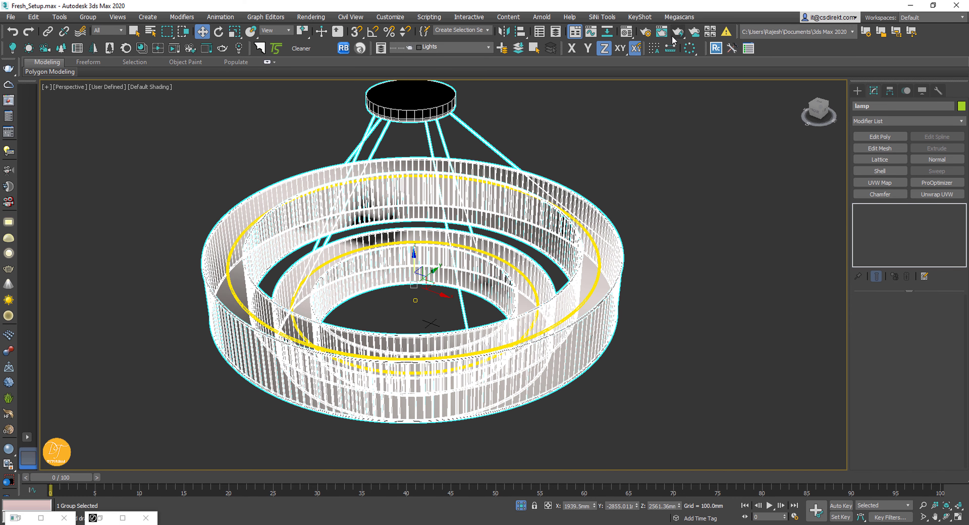
{"action": "left_click", "coordinate": [650, 32]}
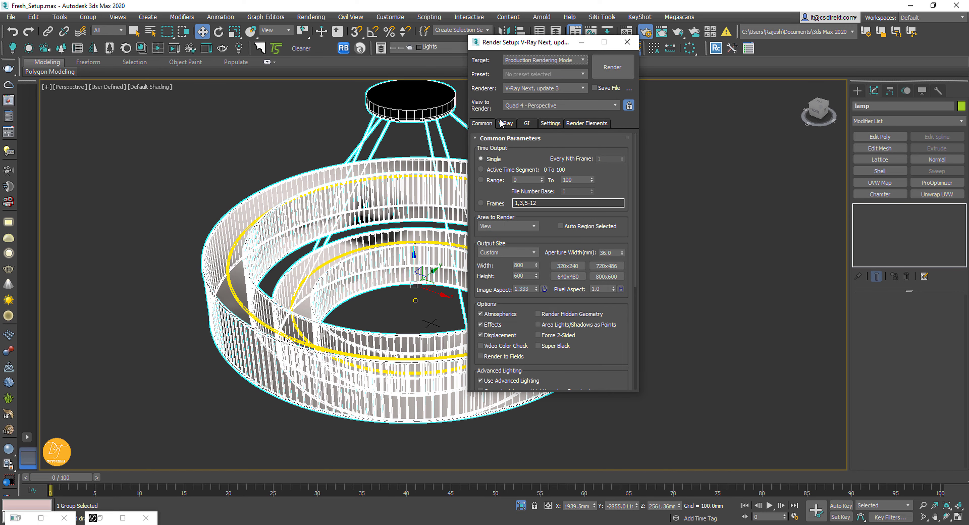
{"action": "left_click", "coordinate": [504, 123]}
{"action": "left_click", "coordinate": [491, 150]}
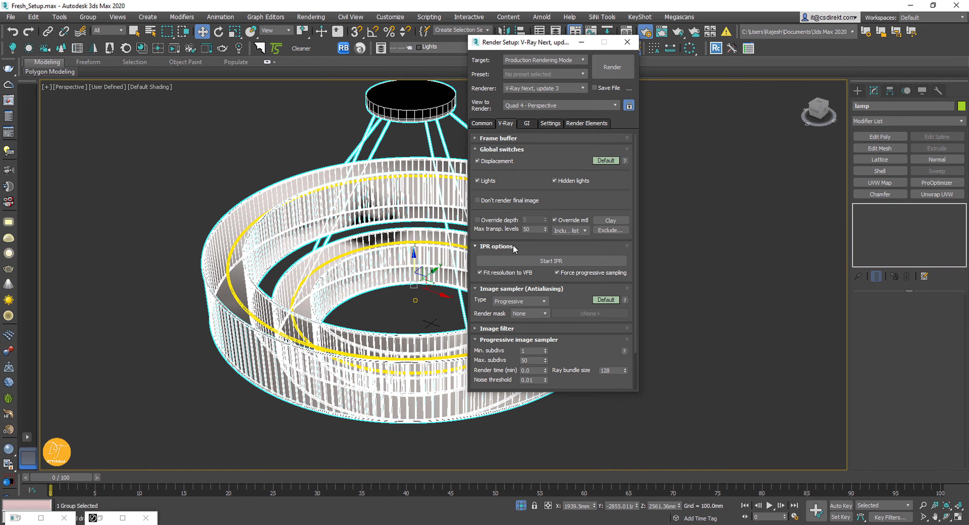
{"action": "left_click", "coordinate": [610, 230]}
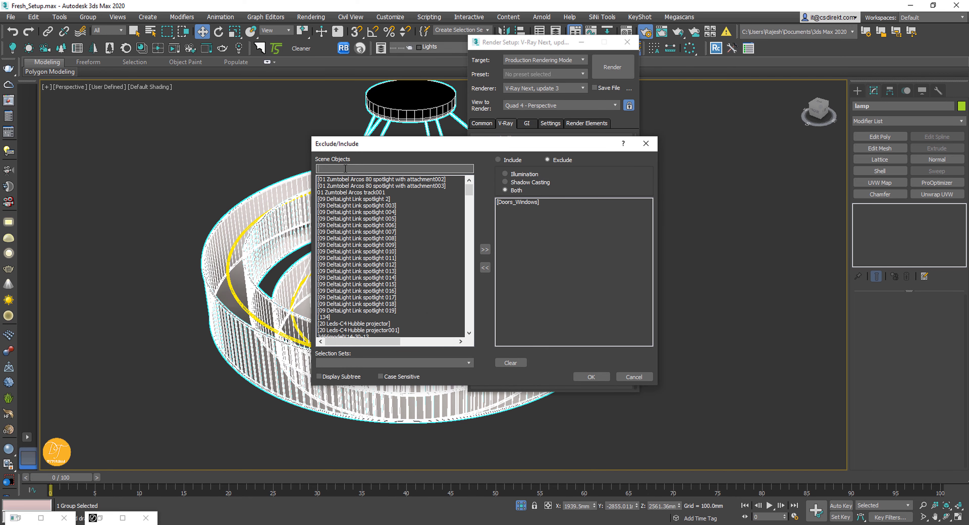
{"action": "left_click", "coordinate": [346, 168]}
{"action": "type", "text": "lam"}
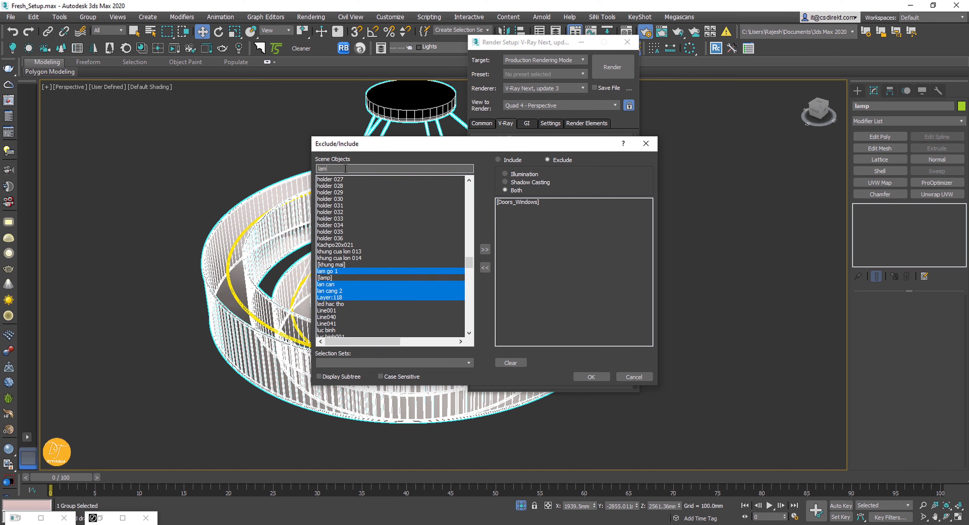
{"action": "type", "text": "p"}
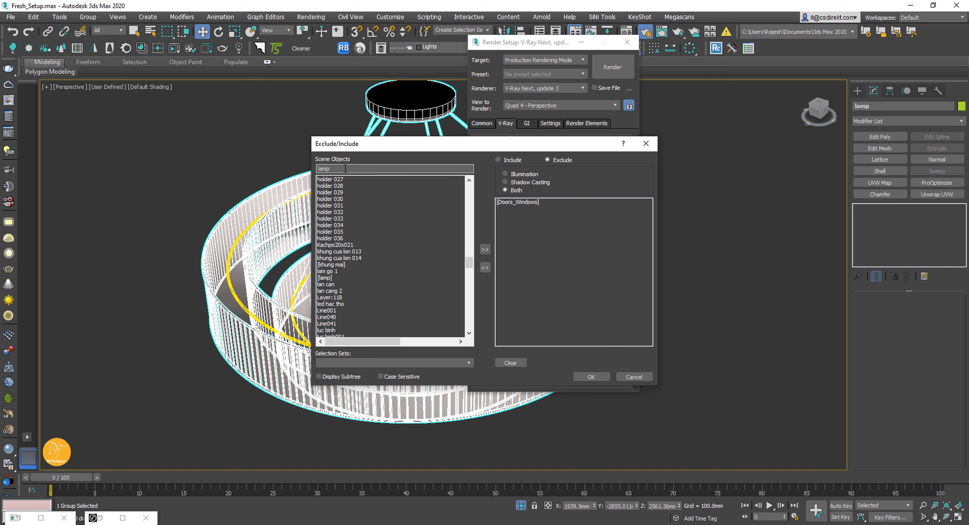
{"action": "left_click", "coordinate": [328, 279]}
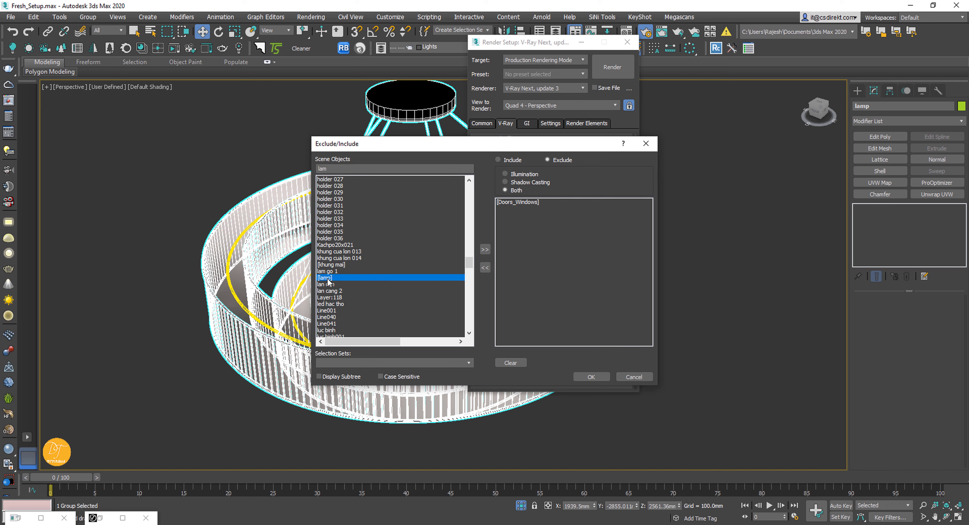
{"action": "left_click", "coordinate": [485, 249]}
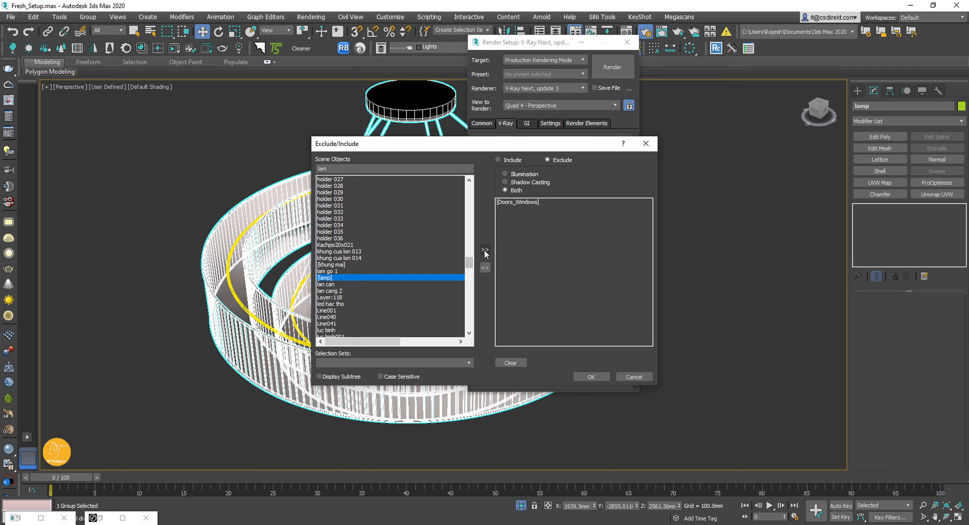
{"action": "left_click", "coordinate": [589, 377]}
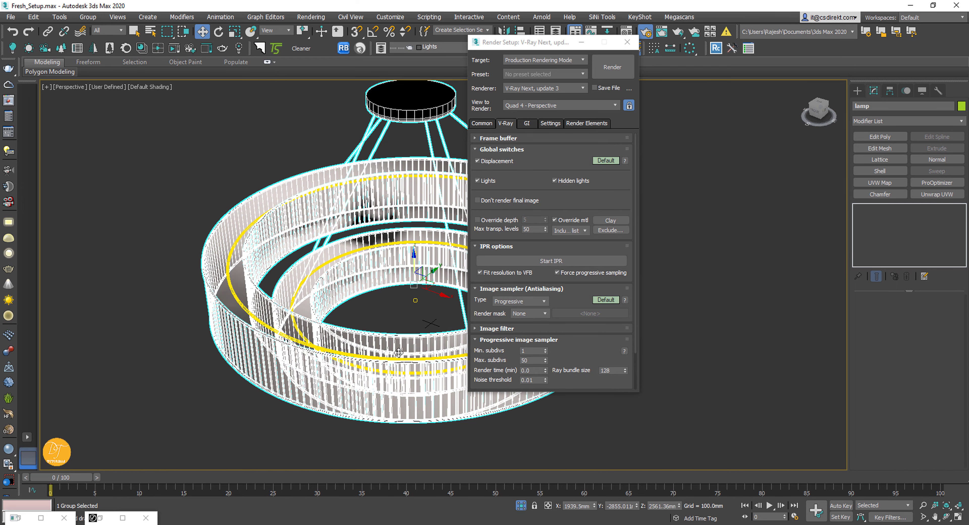
- Show the view through cam 4 and end isolation so the whole room is displayed
{"action": "key", "text": "c"}
{"action": "double_click", "coordinate": [441, 195]}
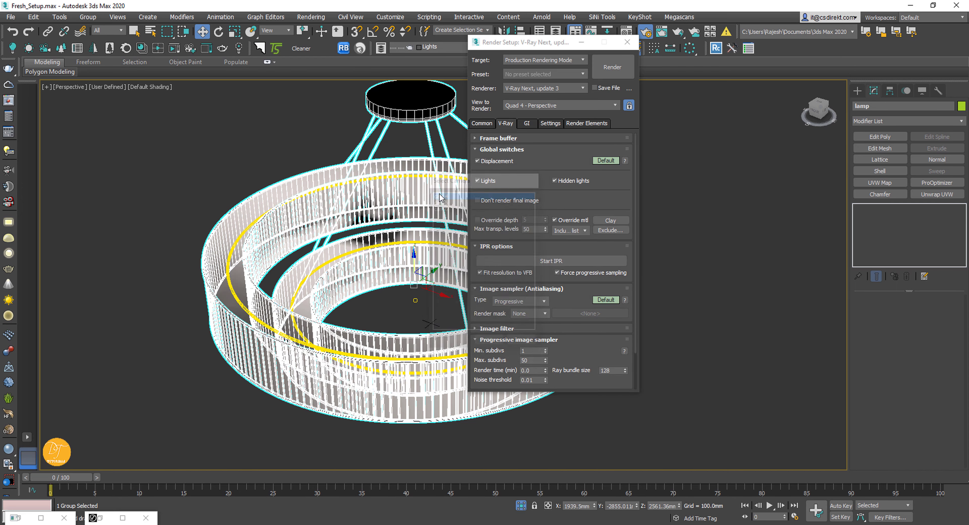
{"action": "left_click", "coordinate": [581, 42]}
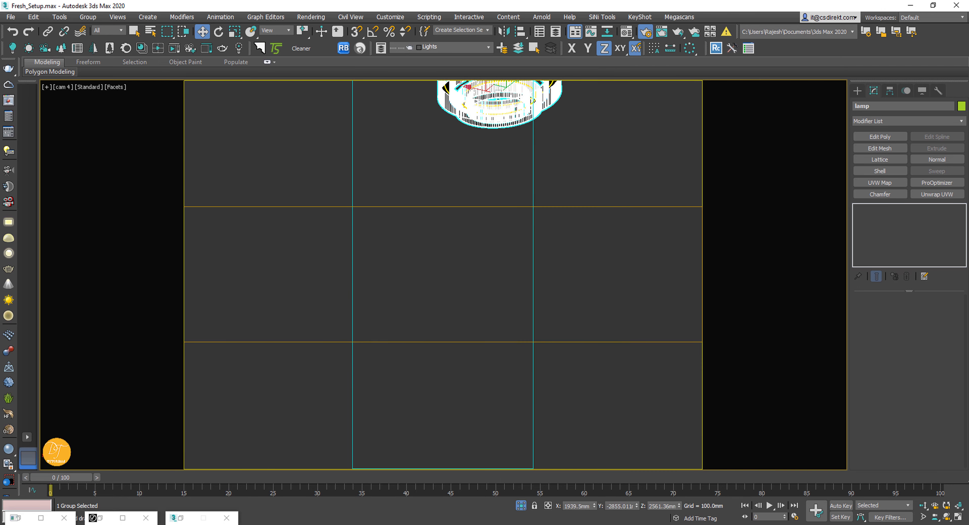
{"action": "left_click", "coordinate": [521, 505]}
- Render cam 4 in the V-Ray frame buffer, limited to a region around the ceiling lamp
{"action": "left_click", "coordinate": [8, 101]}
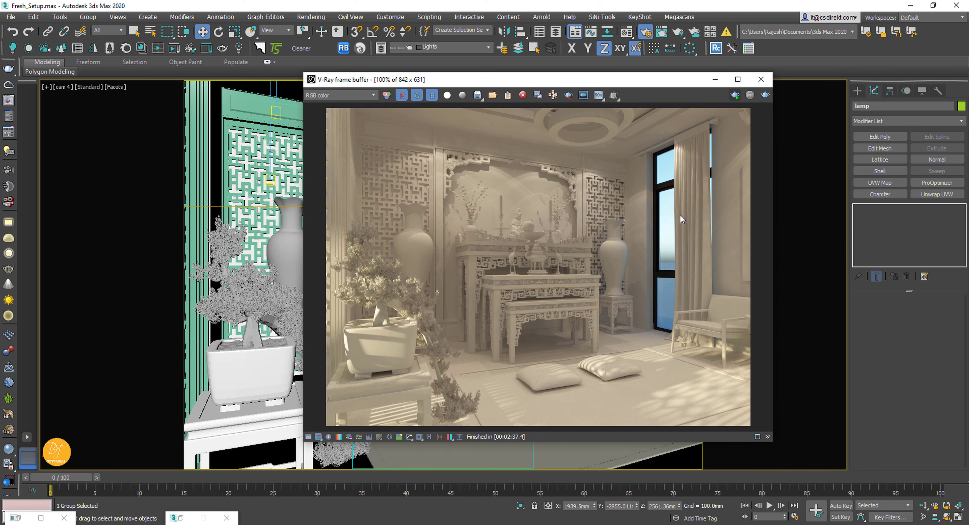
{"action": "key", "text": "shift+q"}
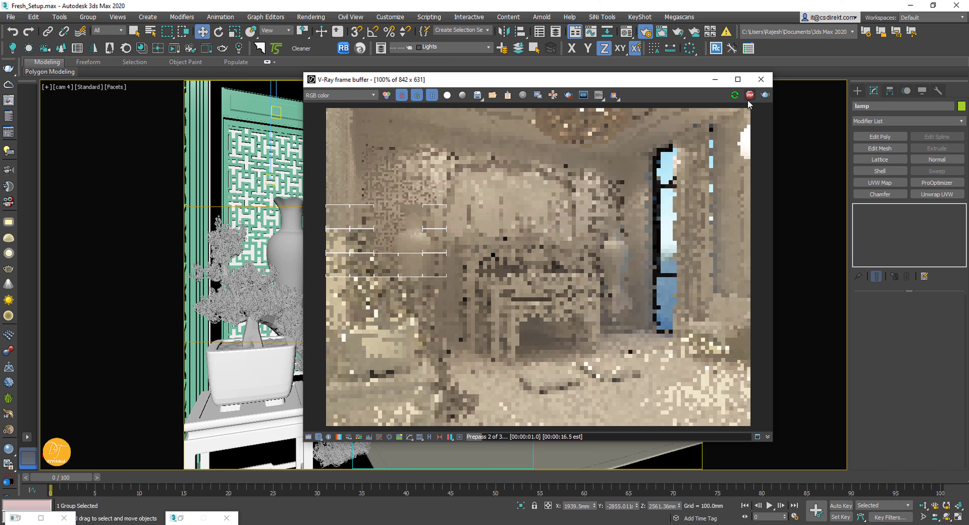
{"action": "left_click", "coordinate": [568, 95]}
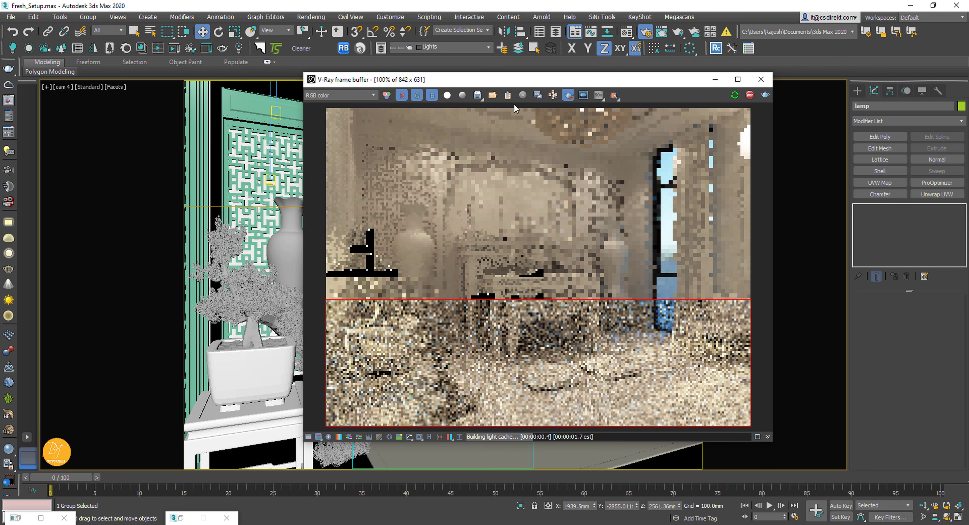
{"action": "left_click_drag", "start_coordinate": [515, 104], "coordinate": [654, 166]}
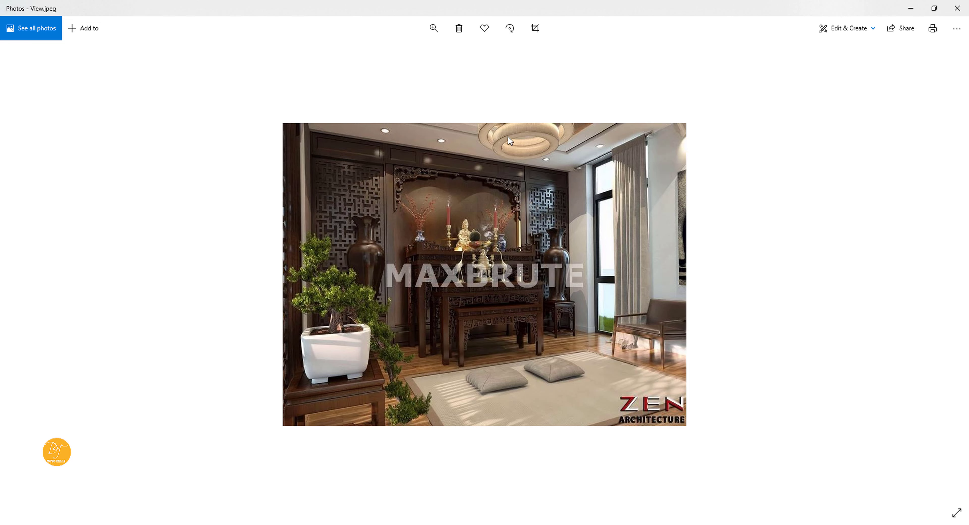
- Compare the ceiling lamp's glow in the reference image View.jpeg with the region render, and stop the render
{"action": "scroll", "coordinate": [508, 136], "scroll_direction": "up", "scroll_amount": 3}
{"action": "mouse_move", "coordinate": [547, 93]}
{"action": "left_mouse_down"}
{"action": "mouse_move", "coordinate": [544, 114]}
{"action": "mouse_move", "coordinate": [534, 93]}
{"action": "left_mouse_up"}
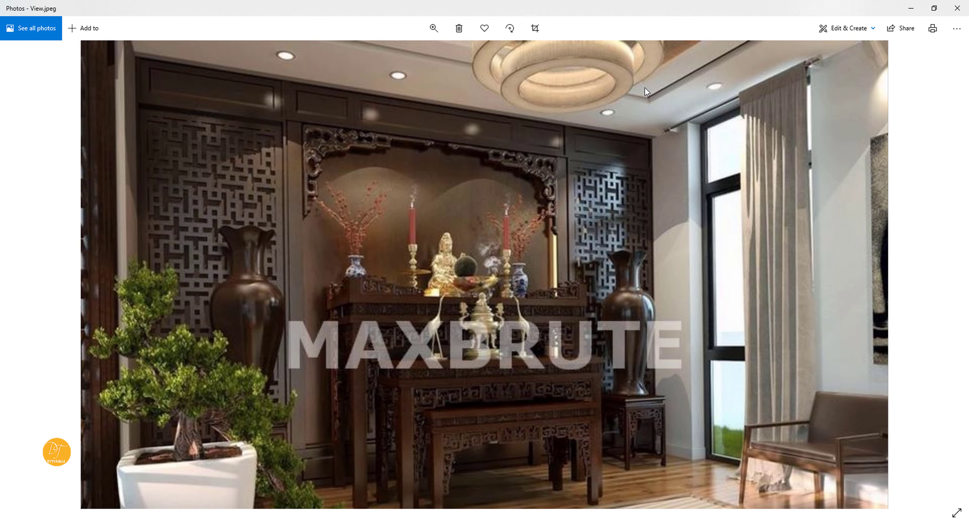
{"action": "left_click", "coordinate": [910, 8]}
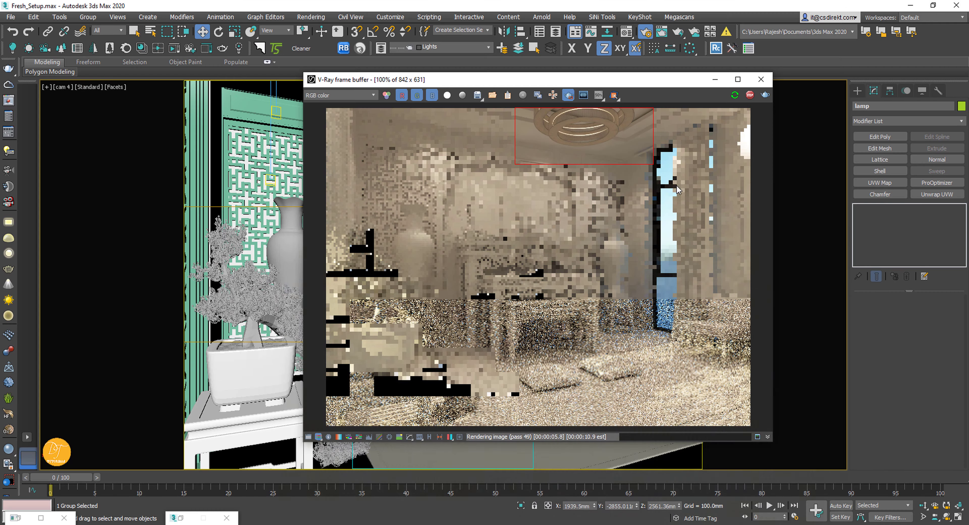
{"action": "scroll", "coordinate": [579, 124], "scroll_direction": "up", "scroll_amount": 2}
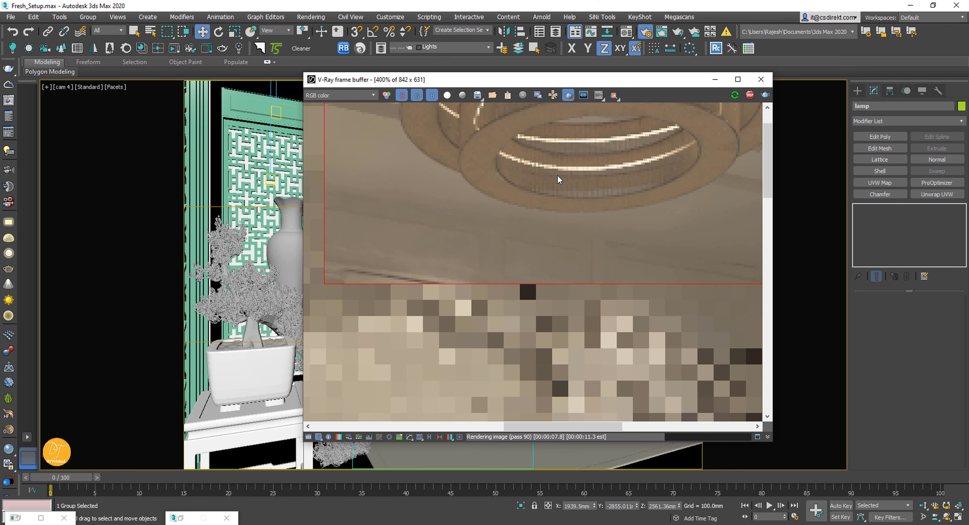
{"action": "scroll", "coordinate": [520, 163], "scroll_direction": "down", "scroll_amount": 2}
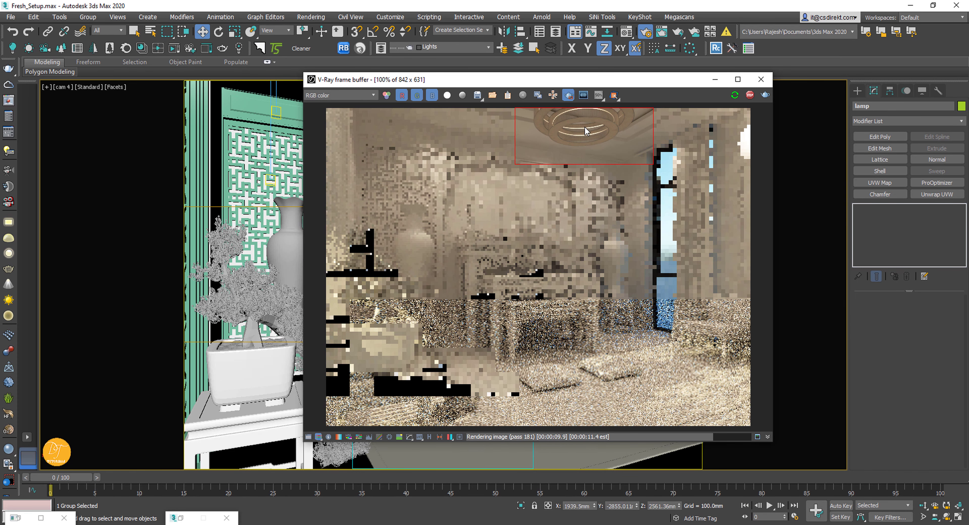
{"action": "scroll", "coordinate": [586, 131], "scroll_direction": "up", "scroll_amount": 1}
{"action": "middle_click_drag", "start_coordinate": [585, 138], "coordinate": [574, 211]}
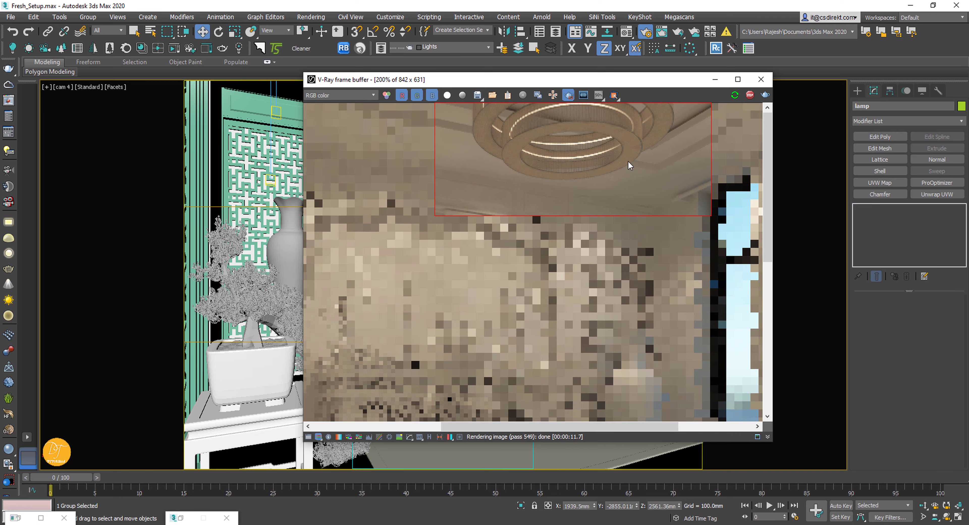
{"action": "left_click", "coordinate": [749, 96]}
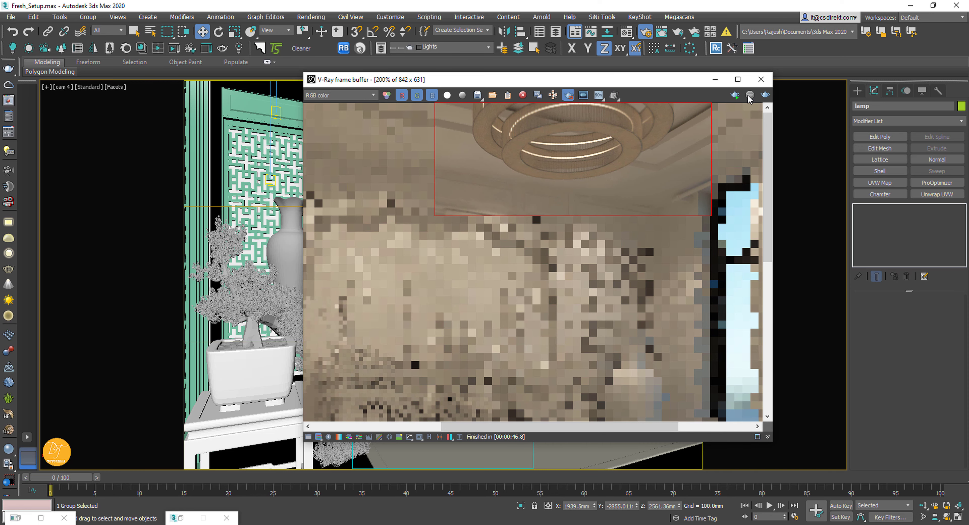
- Restrict selection to lights and make the lamp's outer mesh light invisible
{"action": "left_click", "coordinate": [715, 80]}
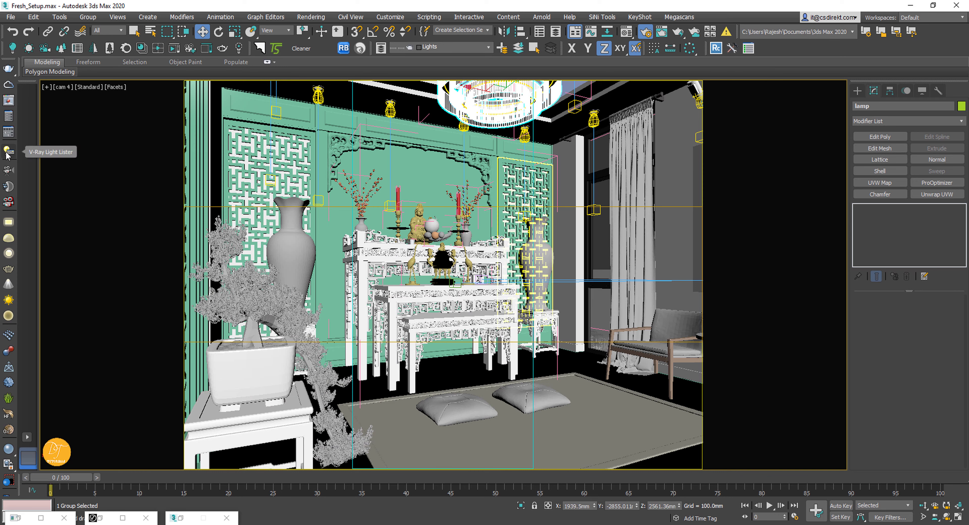
{"action": "left_click", "coordinate": [108, 30]}
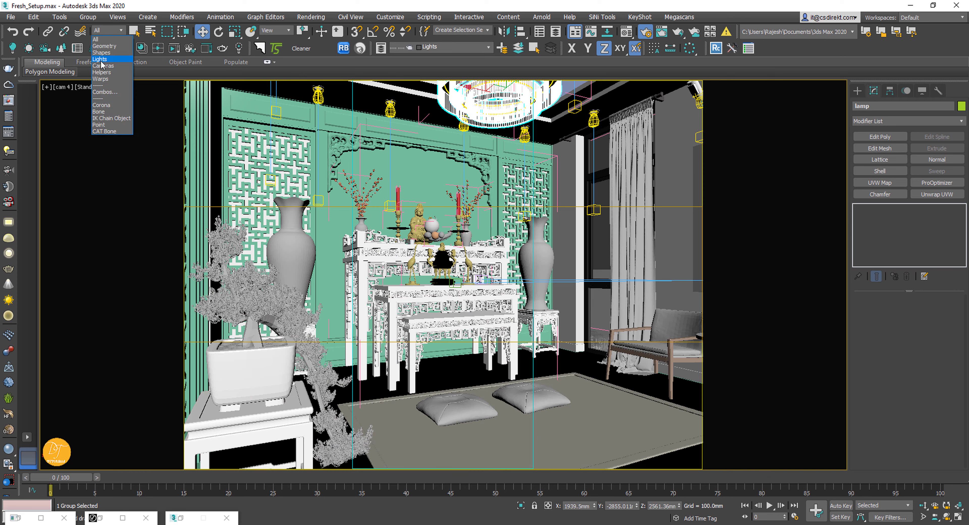
{"action": "left_click", "coordinate": [104, 60]}
{"action": "left_click", "coordinate": [478, 102]}
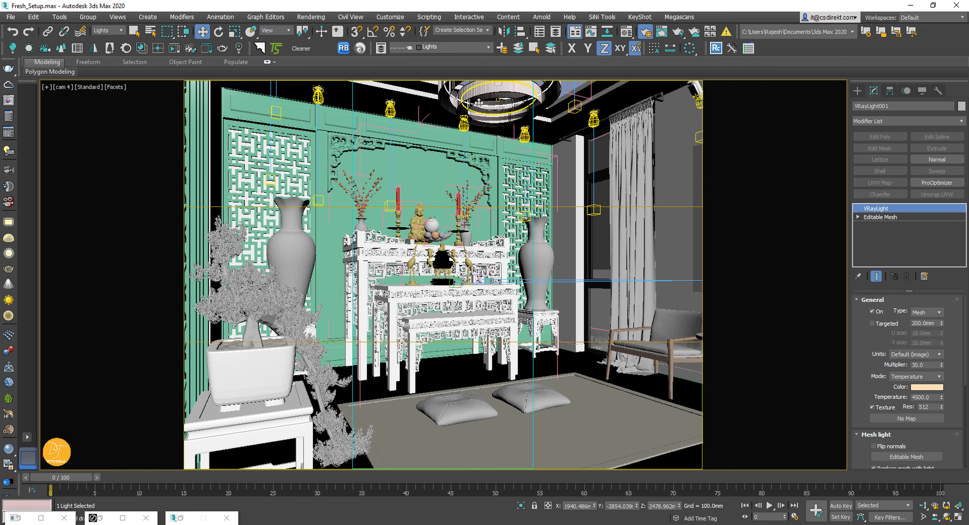
{"action": "scroll", "coordinate": [873, 391], "scroll_direction": "down", "scroll_amount": 5}
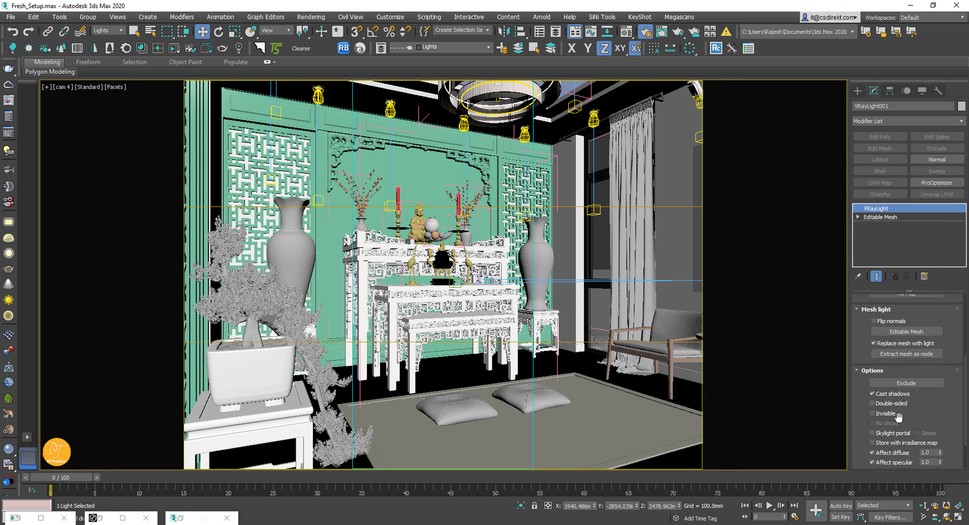
{"action": "scroll", "coordinate": [898, 417], "scroll_direction": "down", "scroll_amount": 1}
{"action": "left_click", "coordinate": [884, 384]}
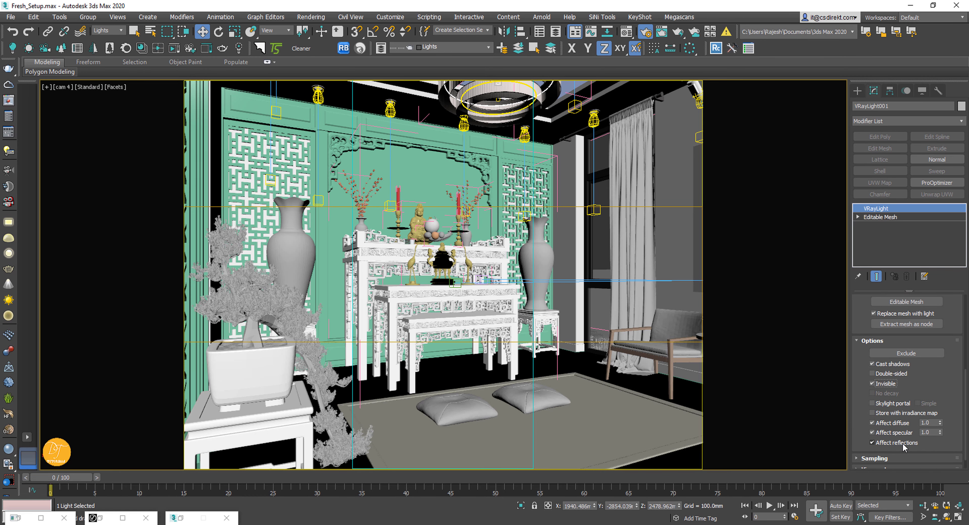
- Set the outer mesh light's multiplier to 100 and its temperature to 3800
{"action": "scroll", "coordinate": [940, 415], "scroll_direction": "up", "scroll_amount": 6}
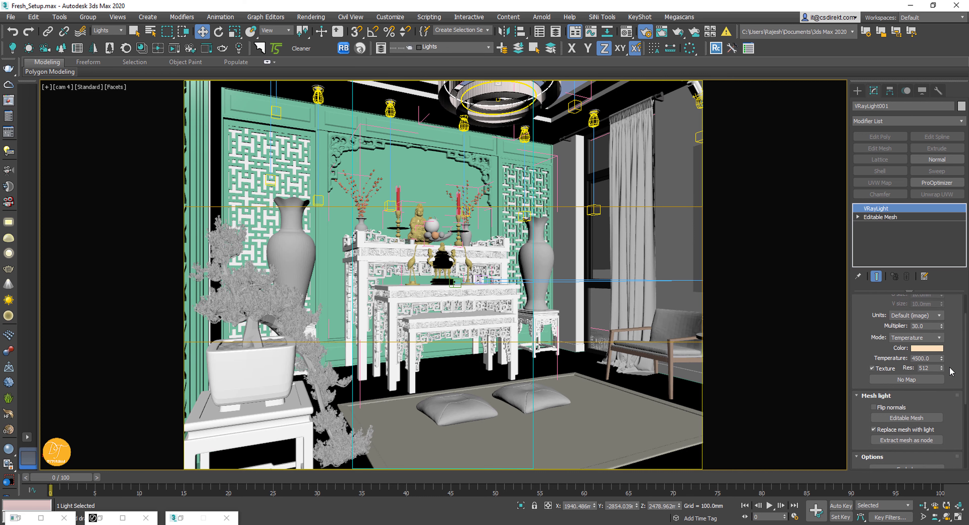
{"action": "double_click", "coordinate": [927, 364]}
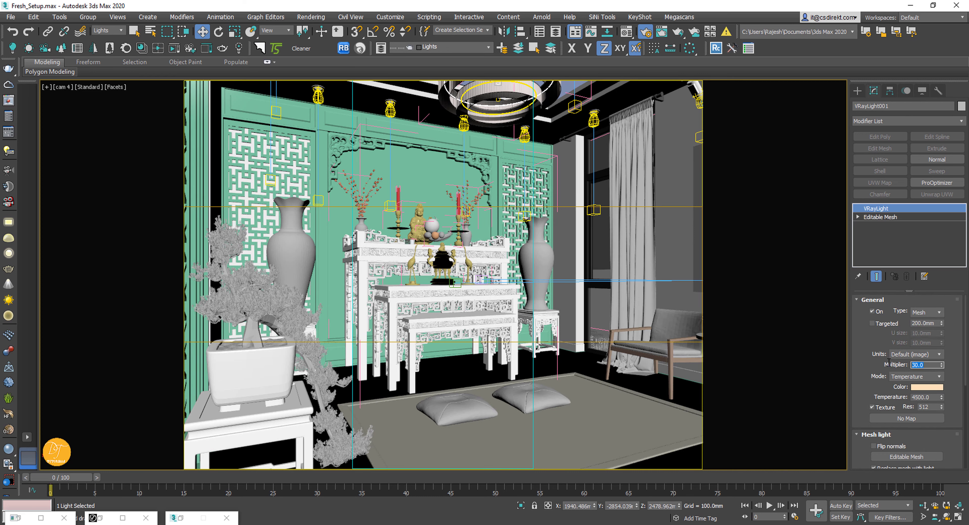
{"action": "type", "text": "100"}
{"action": "key", "text": "Return"}
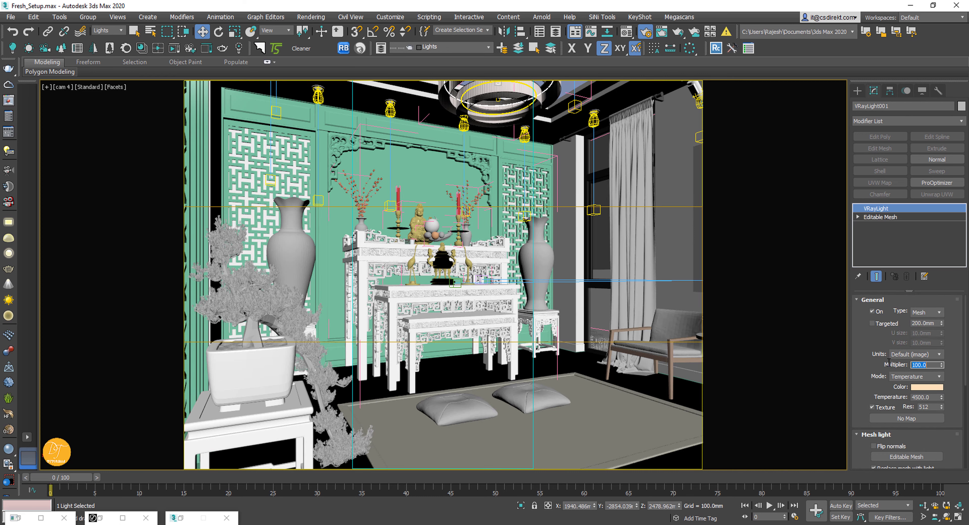
{"action": "left_click", "coordinate": [918, 397]}
{"action": "key", "text": "Return"}
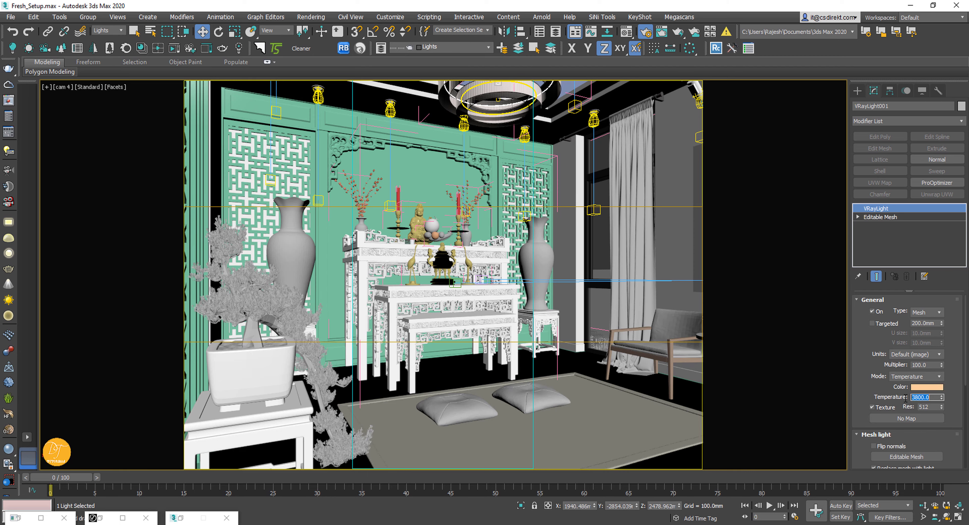
- Set the ceiling lamp's inner mesh light to multiplier 100 and temperature 3800, and make it invisible
{"action": "left_click", "coordinate": [498, 101]}
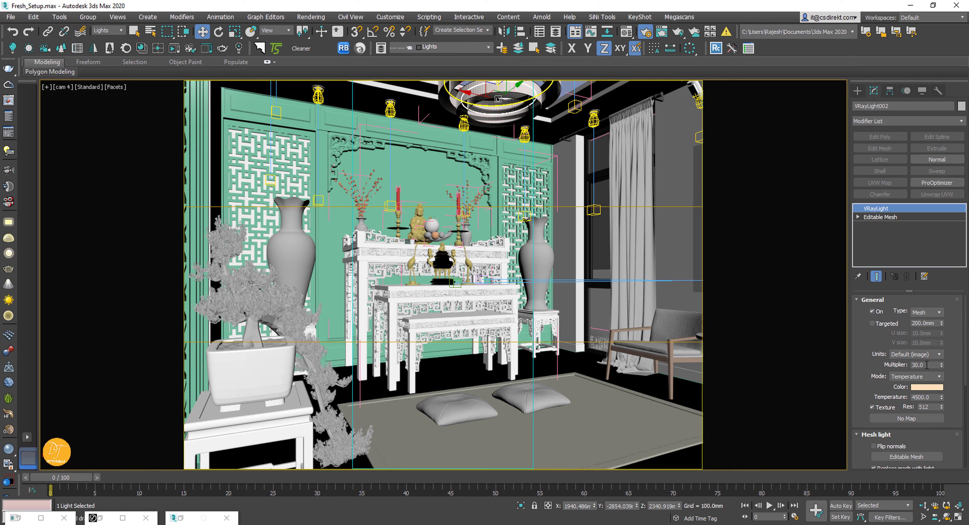
{"action": "double_click", "coordinate": [926, 365]}
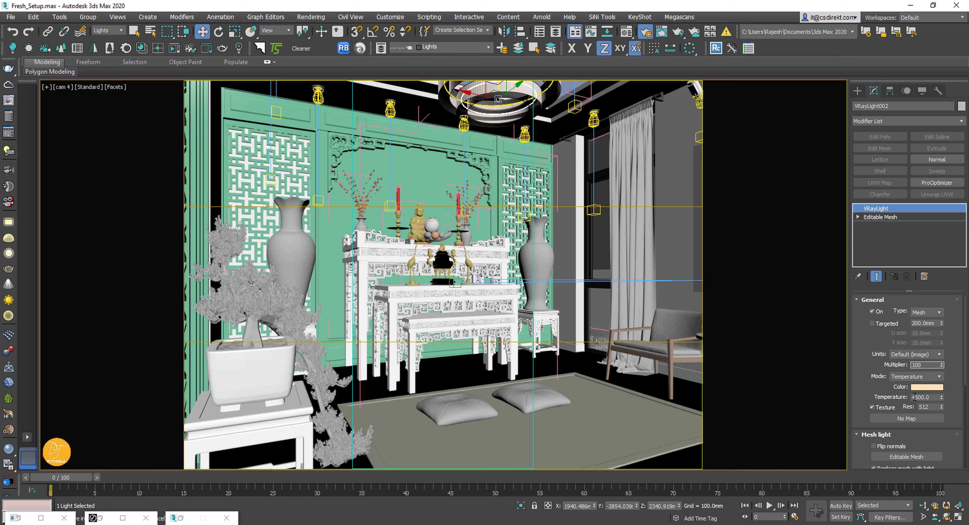
{"action": "left_click", "coordinate": [914, 396]}
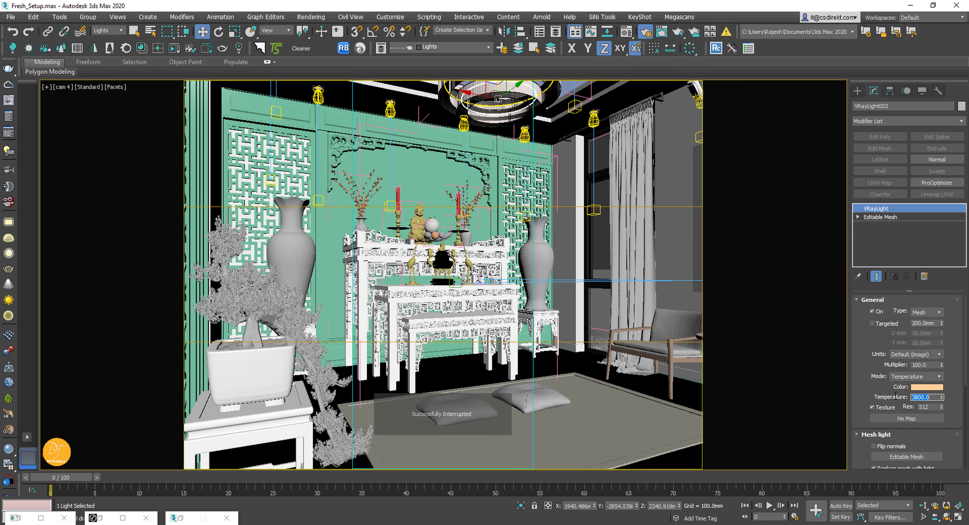
{"action": "scroll", "coordinate": [883, 403], "scroll_direction": "down", "scroll_amount": 5}
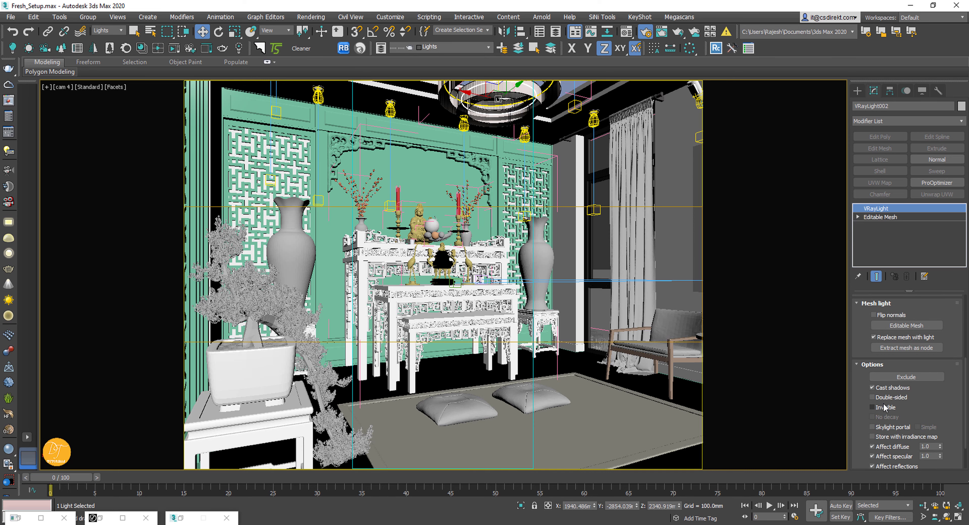
{"action": "left_click", "coordinate": [884, 407]}
{"action": "scroll", "coordinate": [903, 426], "scroll_direction": "down", "scroll_amount": 2}
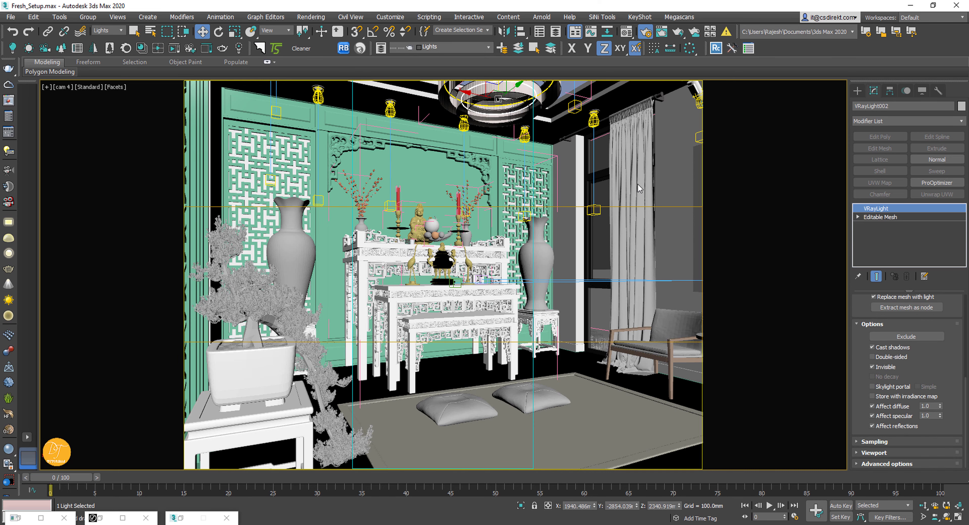
- Render the ceiling lamp region of cam 4 in the V-Ray frame buffer
{"action": "left_click", "coordinate": [100, 518]}
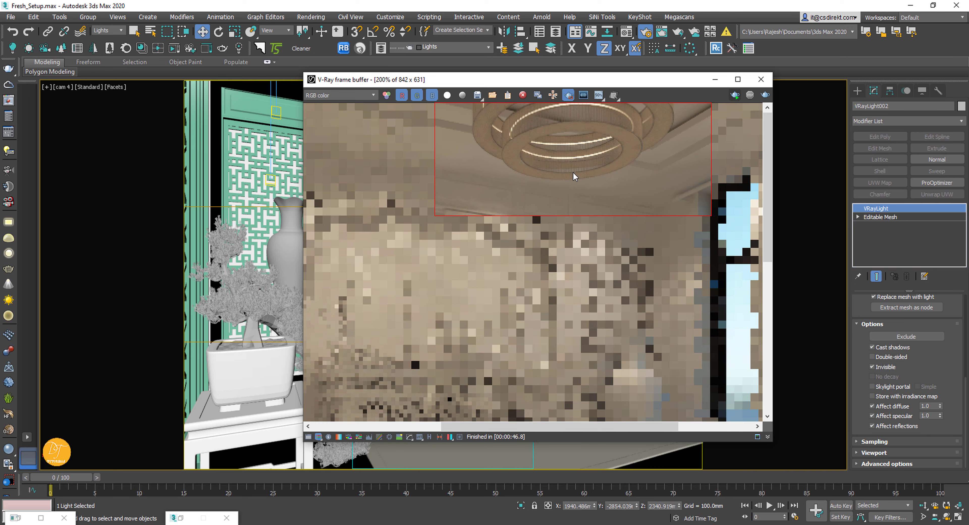
{"action": "left_click", "coordinate": [735, 95]}
{"action": "middle_click_drag", "start_coordinate": [618, 169], "coordinate": [611, 182]}
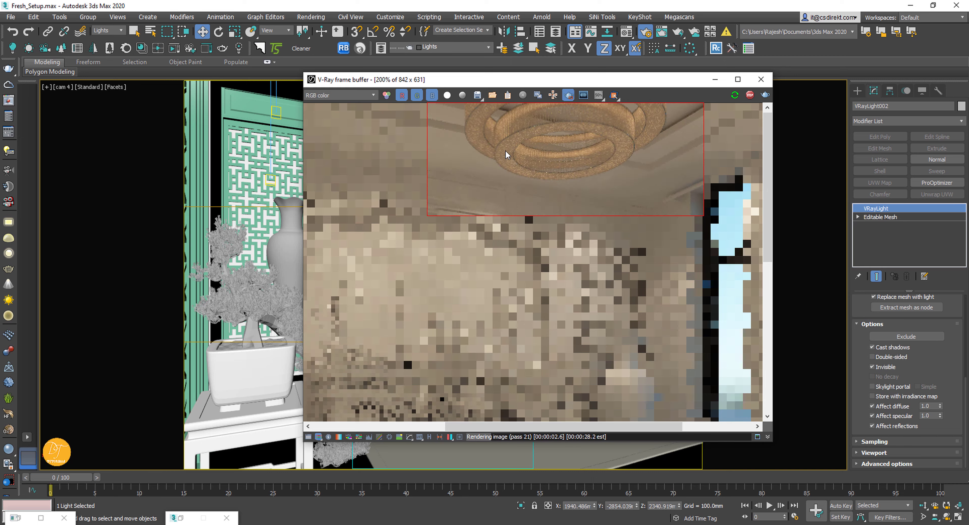
- Compare the rendered lamp's glow with the reference image View.jpeg, and stop the render
{"action": "key", "text": "alt+Tab"}
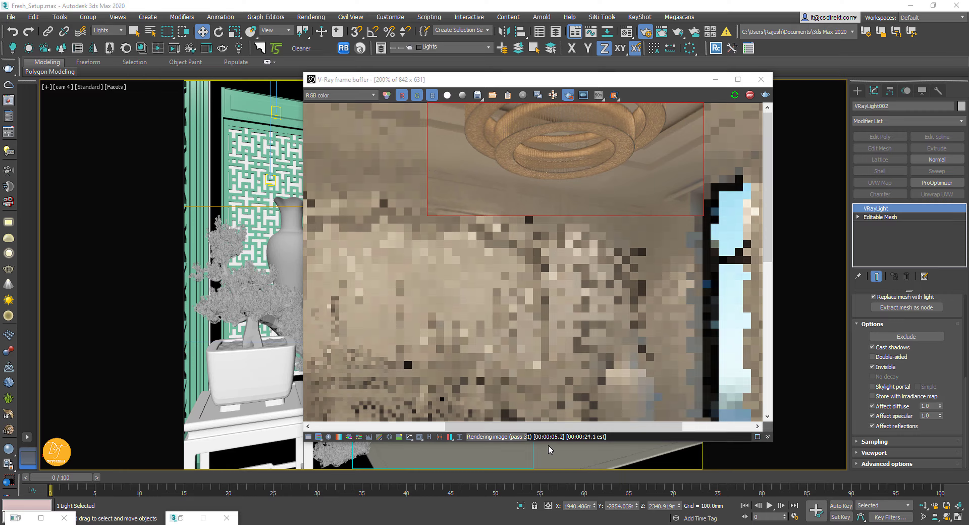
{"action": "scroll", "coordinate": [539, 141], "scroll_direction": "up", "scroll_amount": 3}
{"action": "scroll", "coordinate": [539, 142], "scroll_direction": "up", "scroll_amount": 1}
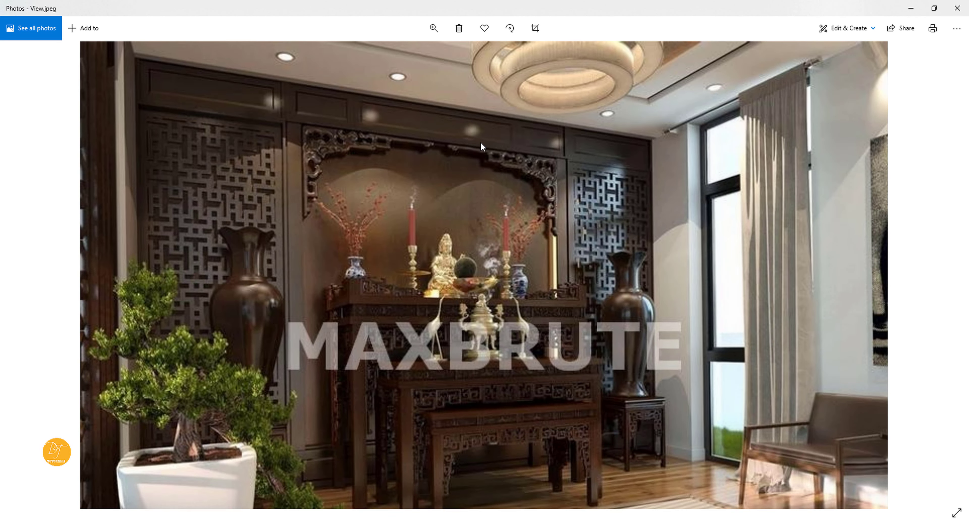
{"action": "left_click", "coordinate": [910, 8]}
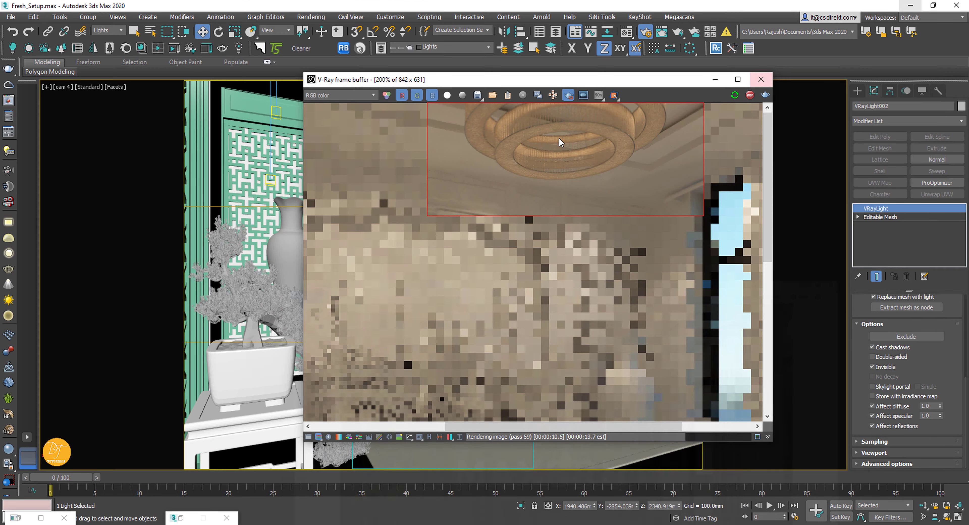
{"action": "left_click", "coordinate": [749, 95]}
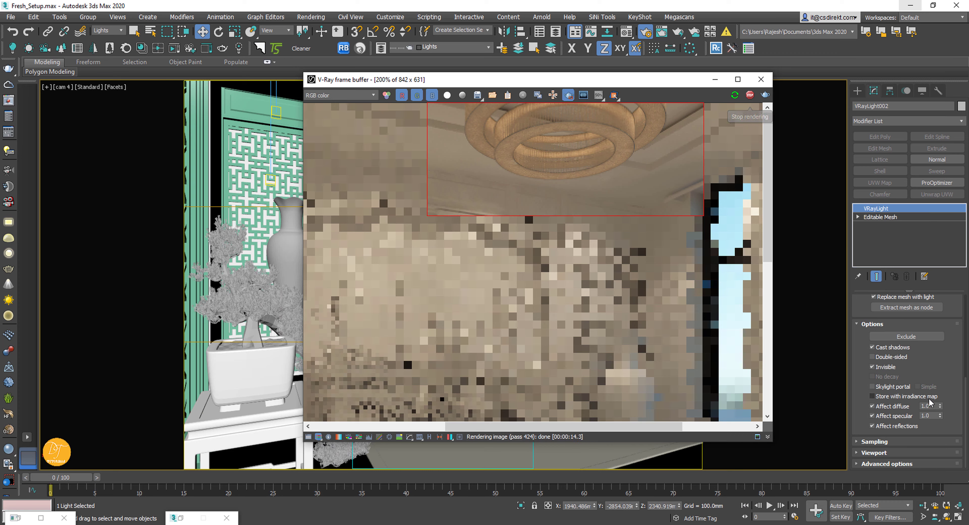
- Set the inner mesh light's multiplier to 250
{"action": "scroll", "coordinate": [936, 370], "scroll_direction": "up", "scroll_amount": 4}
{"action": "scroll", "coordinate": [954, 345], "scroll_direction": "up", "scroll_amount": 2}
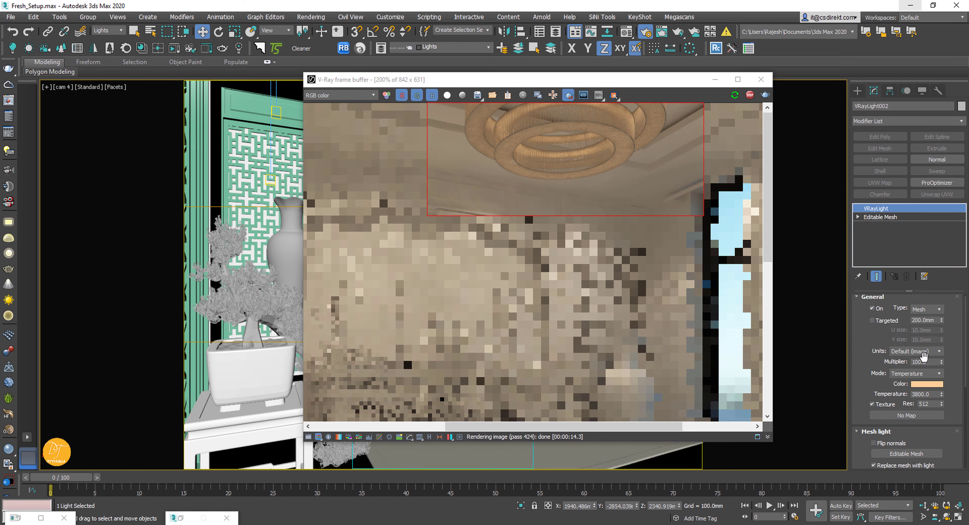
{"action": "double_click", "coordinate": [916, 362]}
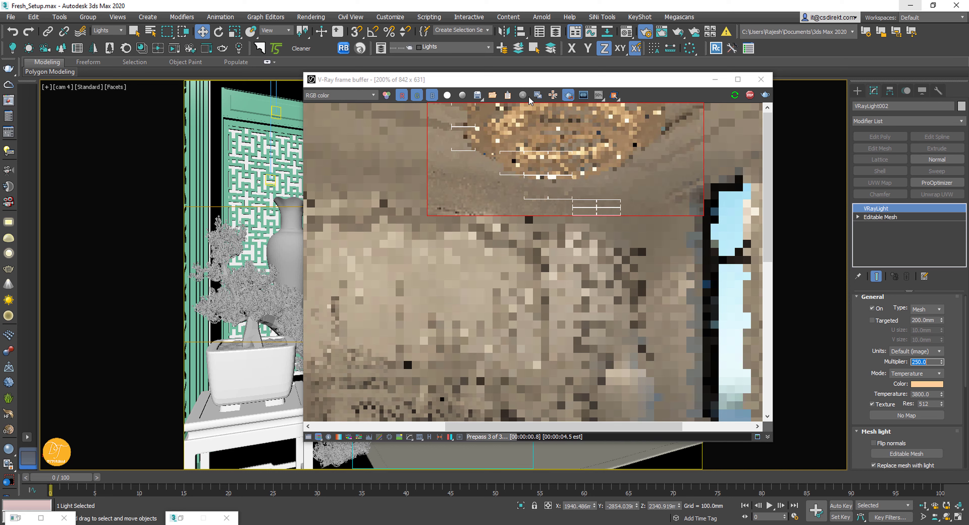
- Move the frame buffer clear of the ceiling lamp and set the outer mesh light's multiplier to 250
{"action": "left_click_drag", "start_coordinate": [531, 80], "coordinate": [501, 186]}
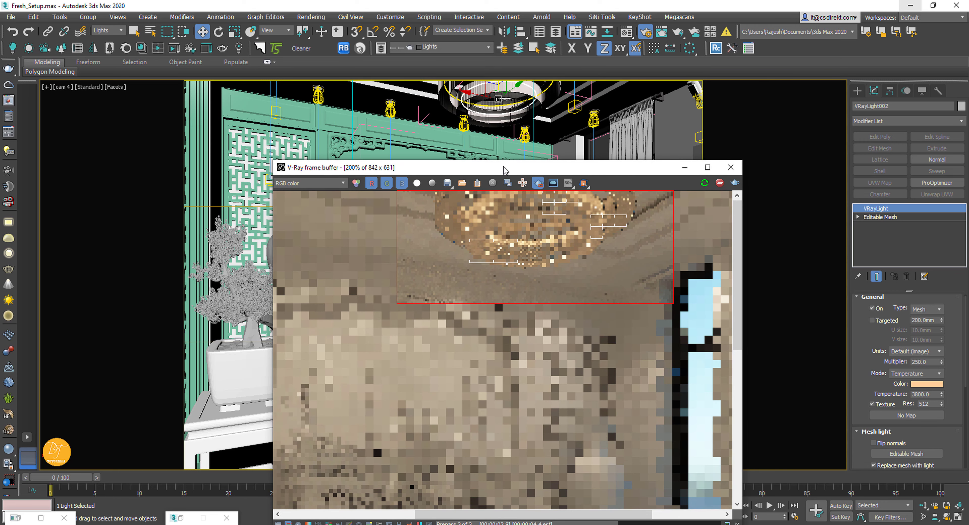
{"action": "left_click", "coordinate": [448, 93]}
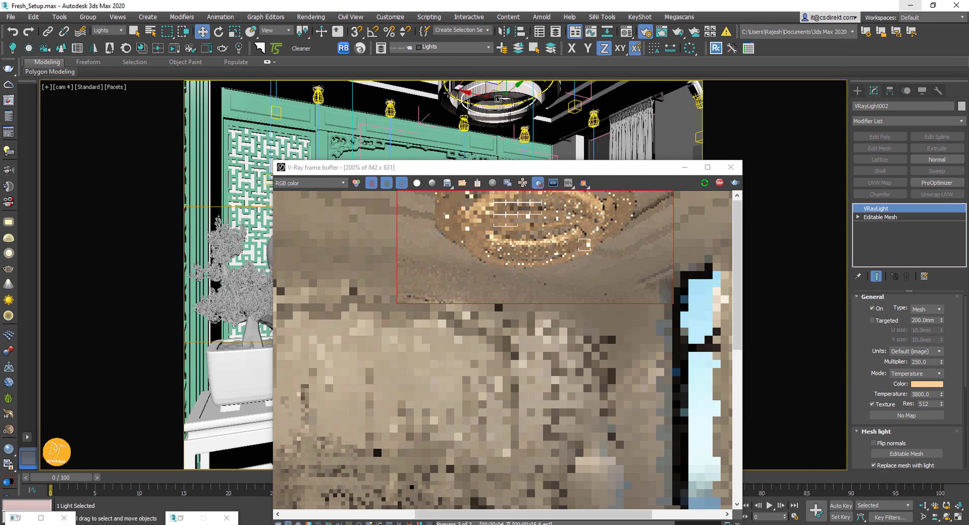
{"action": "double_click", "coordinate": [926, 362]}
{"action": "type", "text": "25"}
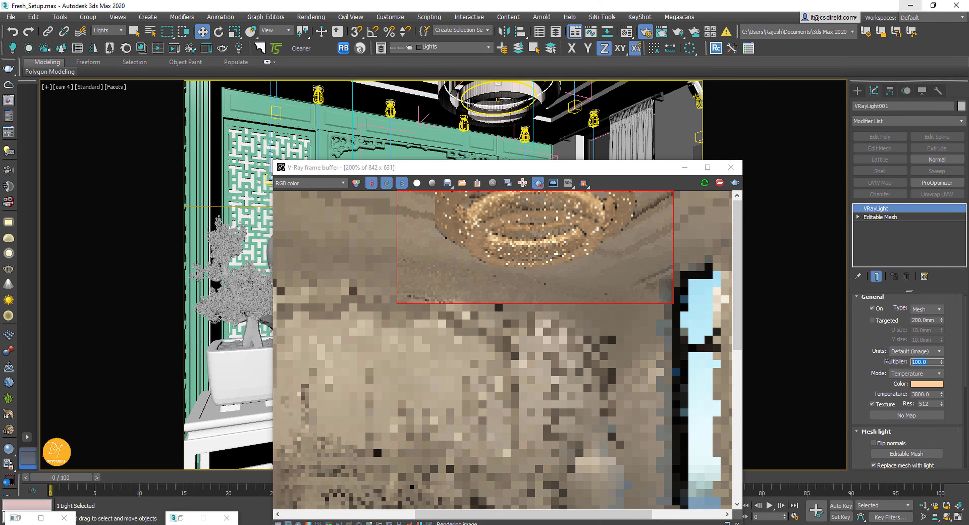
{"action": "type", "text": "0"}
{"action": "key", "text": "Return"}
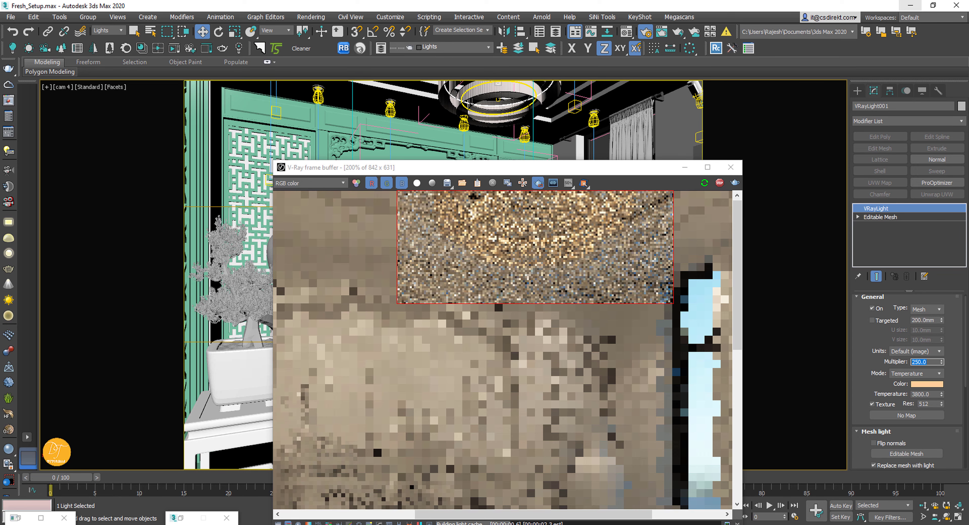
- Compare the refreshed lamp render's brightness and colour with the reference image View.jpeg
{"action": "left_click_drag", "start_coordinate": [533, 172], "coordinate": [474, 76]}
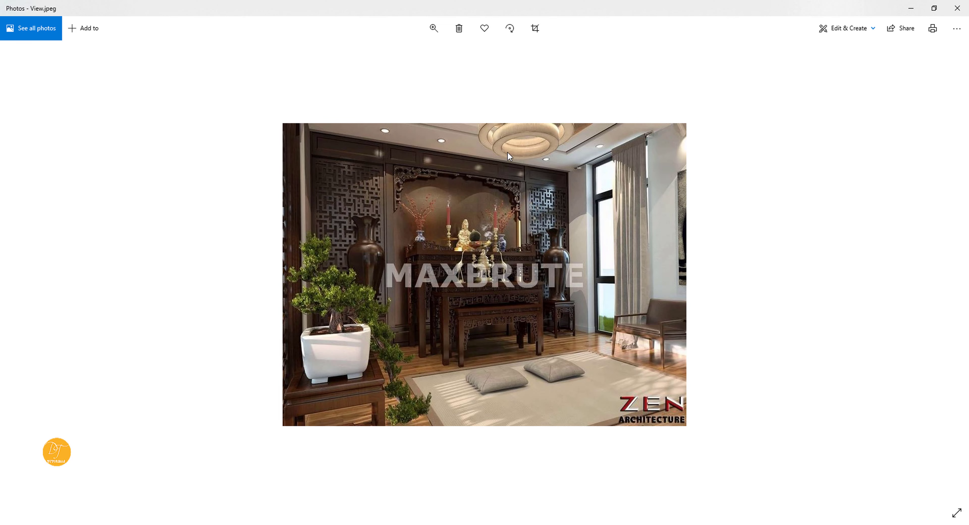
{"action": "scroll", "coordinate": [513, 150], "scroll_direction": "up", "scroll_amount": 5, "text": "ctrl"}
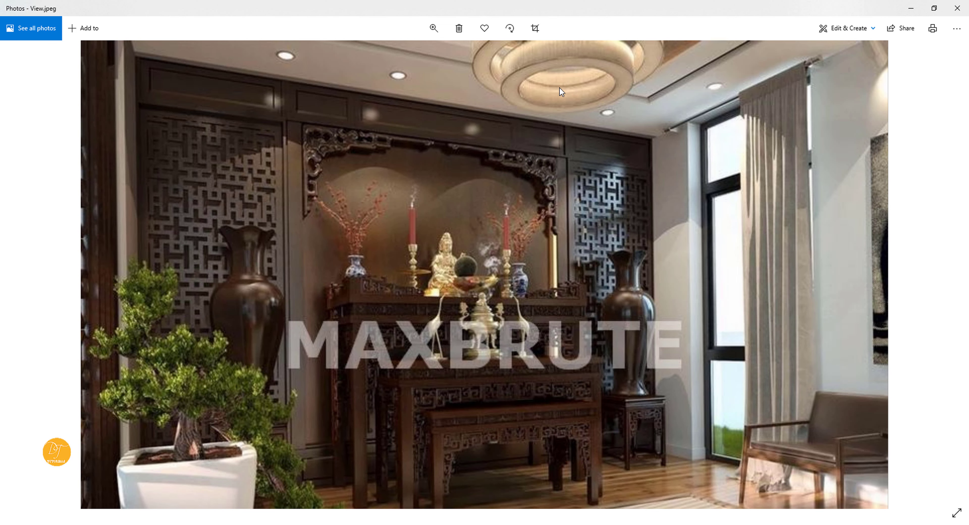
{"action": "left_click", "coordinate": [911, 8]}
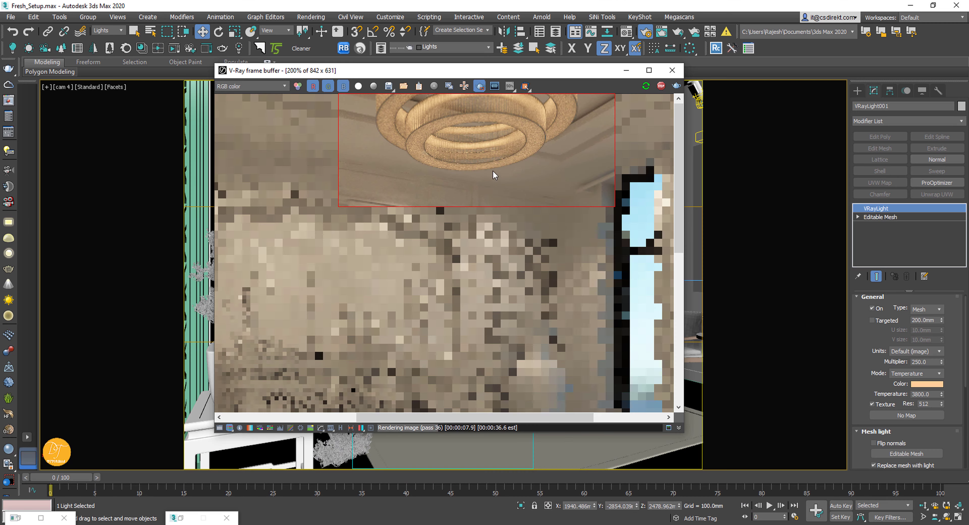
- Set the temperature of the lamp's outer and inner mesh lights to 4500
{"action": "left_click", "coordinate": [916, 394]}
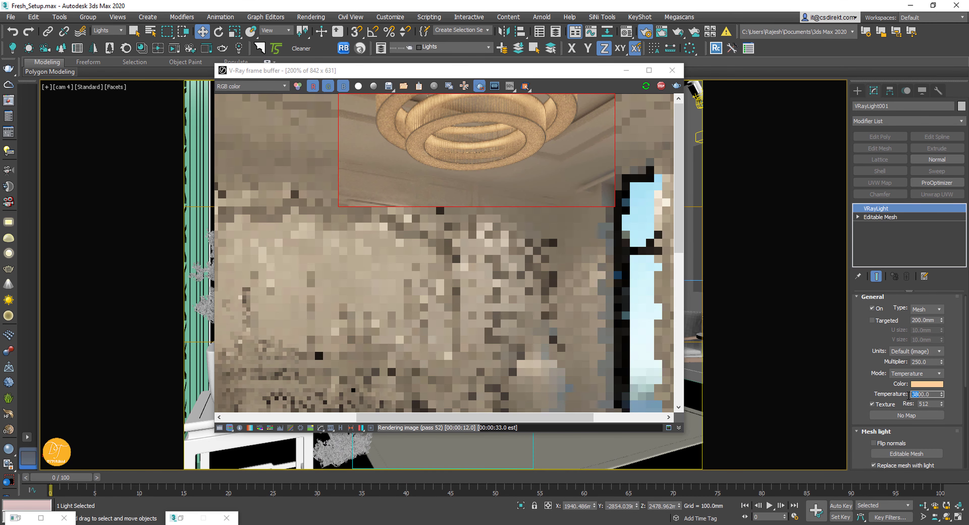
{"action": "key", "text": "Return"}
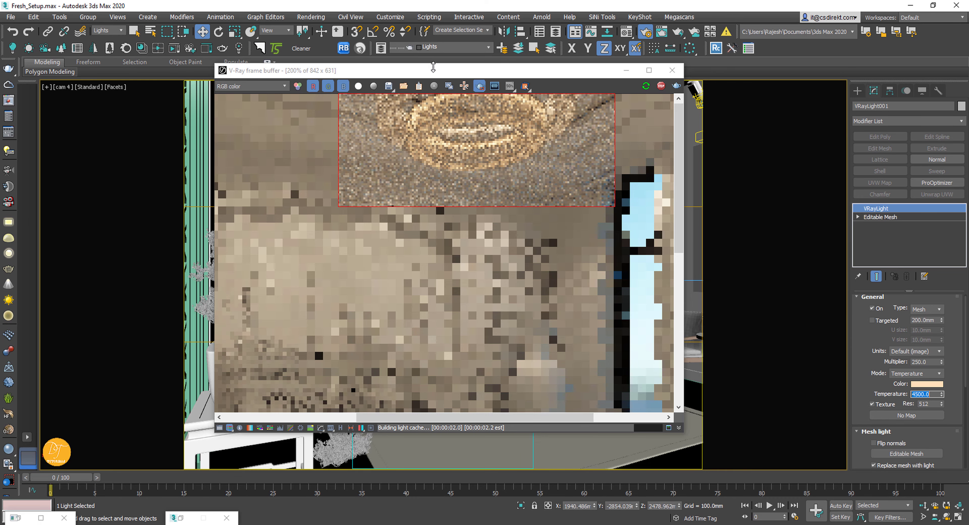
{"action": "left_click_drag", "start_coordinate": [435, 74], "coordinate": [474, 194]}
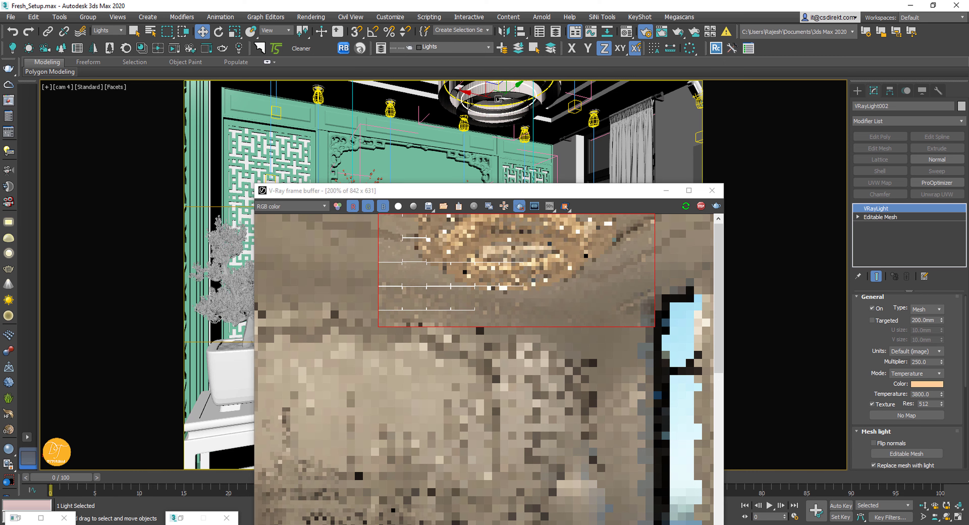
{"action": "double_click", "coordinate": [919, 393]}
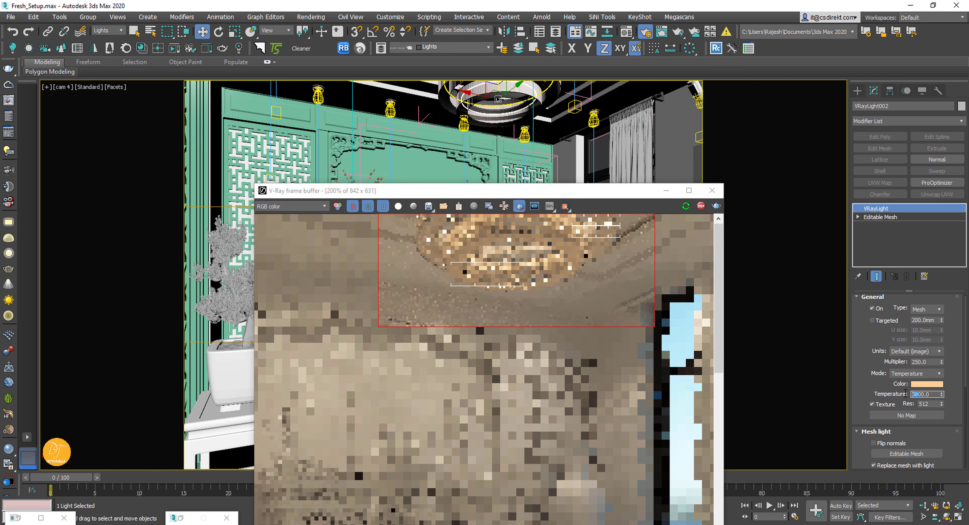
{"action": "type", "text": "4500"}
{"action": "key", "text": "Return"}
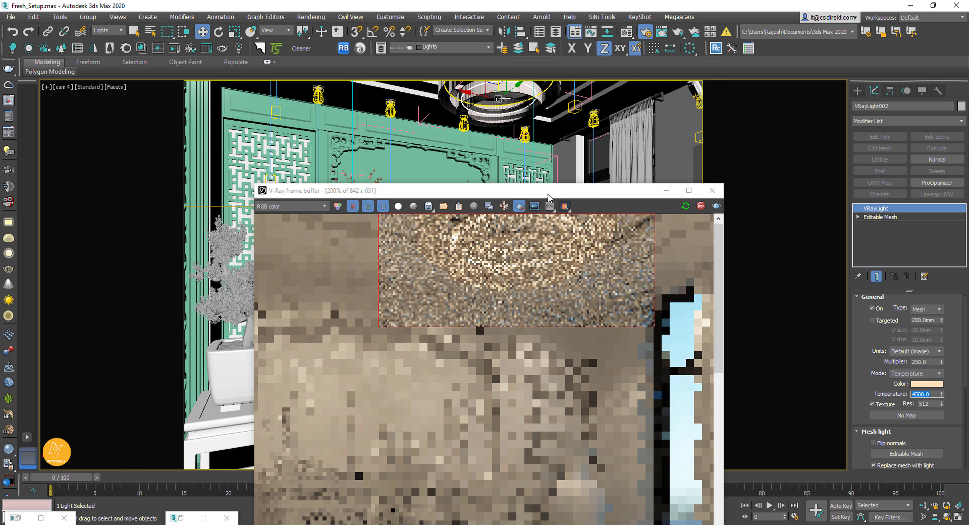
- Check the ceiling lamp's light colour in View.jpeg against the updated region render
{"action": "left_click_drag", "start_coordinate": [521, 196], "coordinate": [476, 66]}
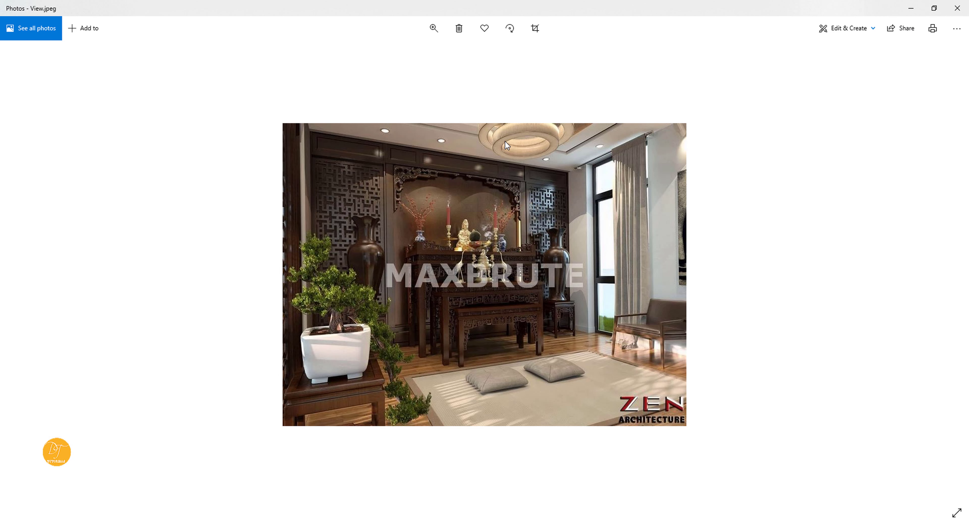
{"action": "scroll", "coordinate": [528, 149], "scroll_direction": "up", "scroll_amount": 3, "text": "ctrl"}
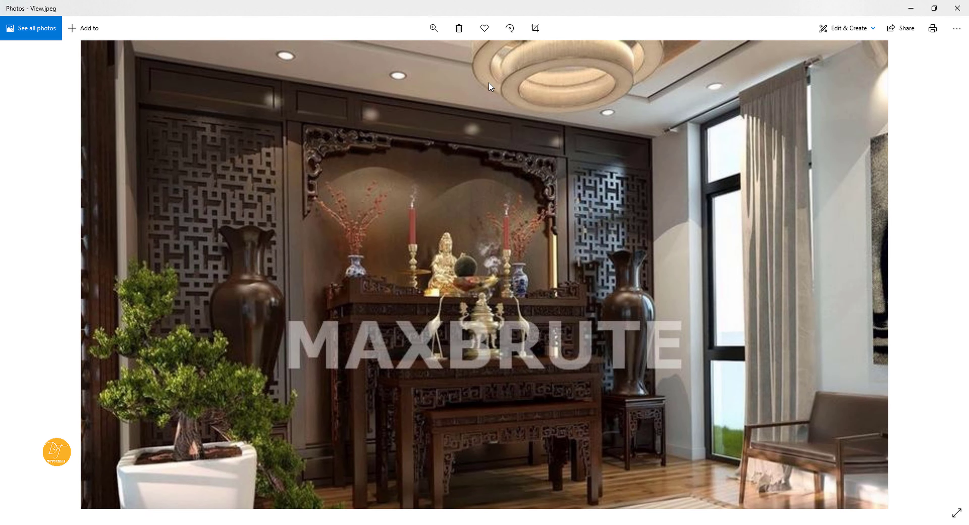
{"action": "left_click", "coordinate": [916, 7]}
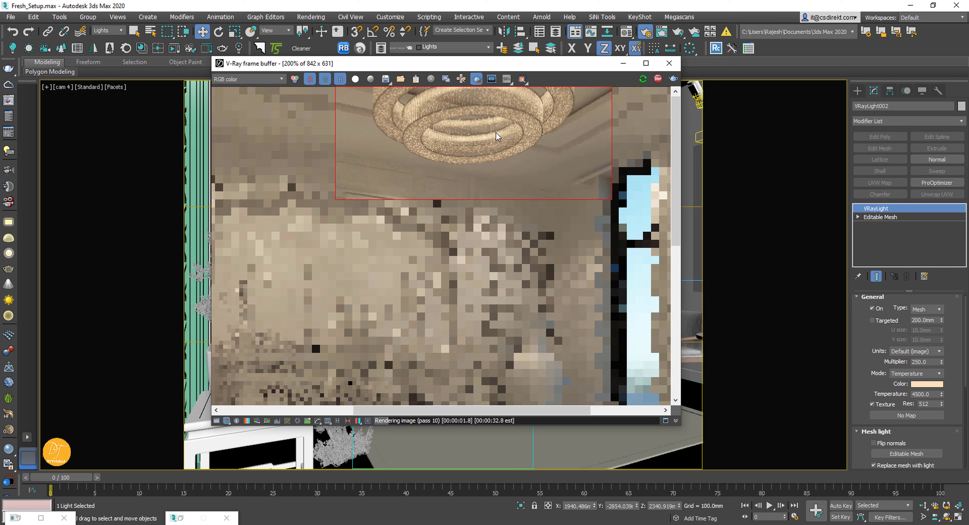
- Redraw the render region around the ceiling lamp in the frame buffer
{"action": "left_click_drag", "start_coordinate": [495, 132], "coordinate": [420, 176]}
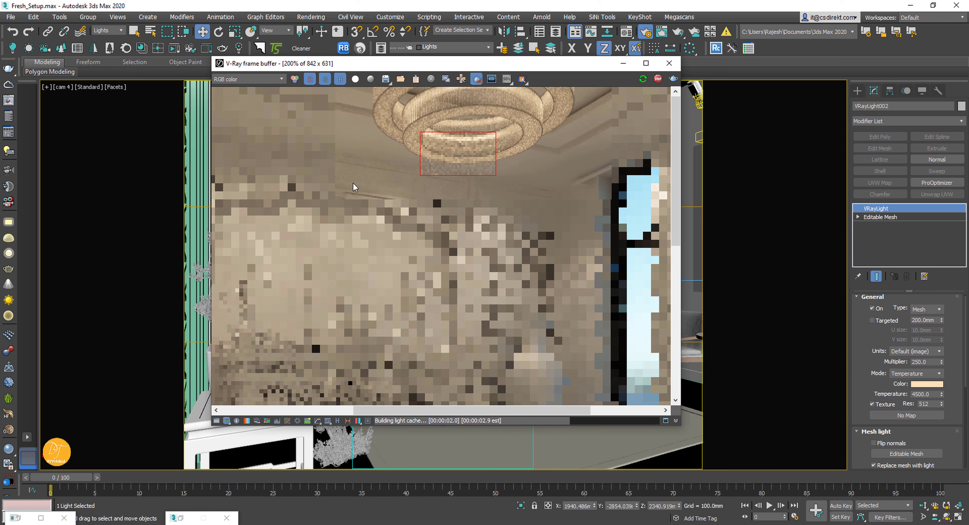
{"action": "left_click_drag", "start_coordinate": [333, 184], "coordinate": [549, 92]}
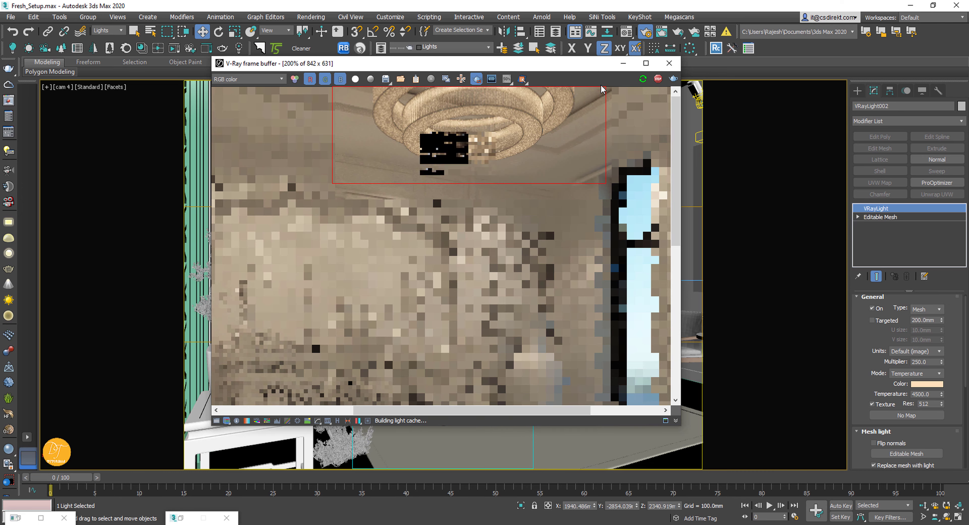
{"action": "scroll", "coordinate": [530, 235], "scroll_direction": "down", "scroll_amount": 1}
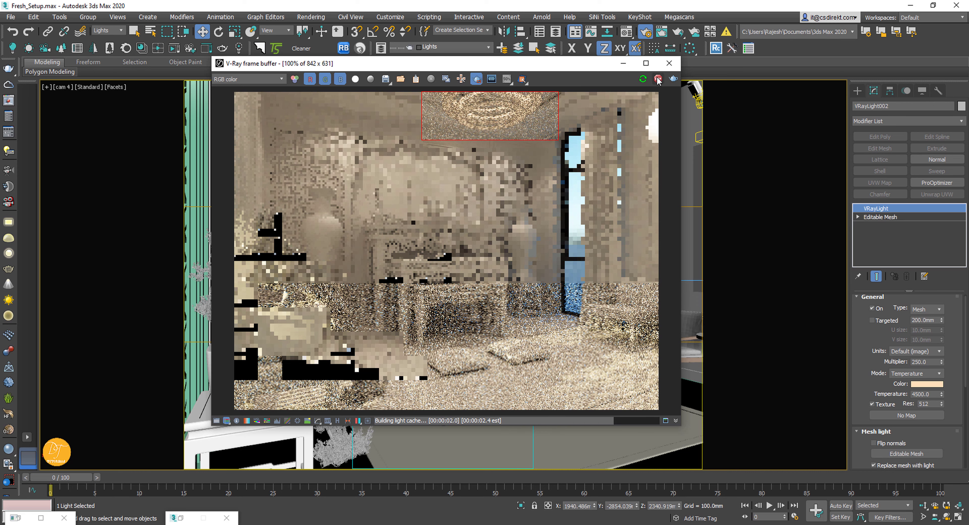
- Limit the render region to the bright lamp spot beside the curtain and compare that corner with View.jpeg
{"action": "left_click_drag", "start_coordinate": [661, 99], "coordinate": [619, 169]}
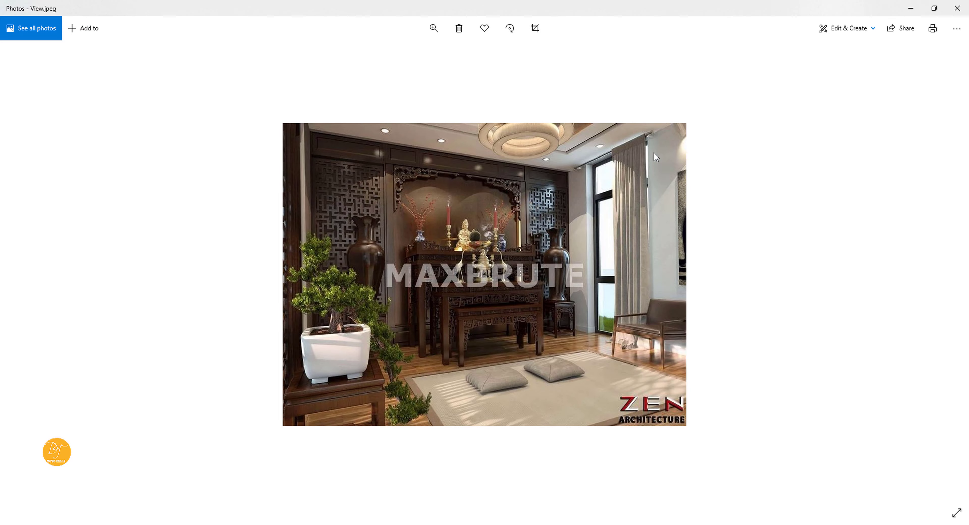
{"action": "scroll", "coordinate": [656, 157], "scroll_direction": "up", "scroll_amount": 4}
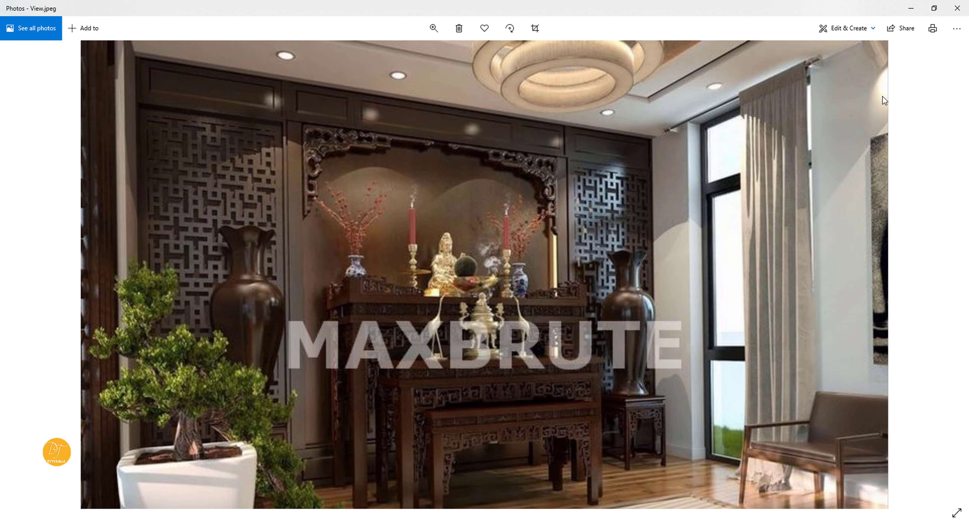
{"action": "left_click", "coordinate": [910, 8]}
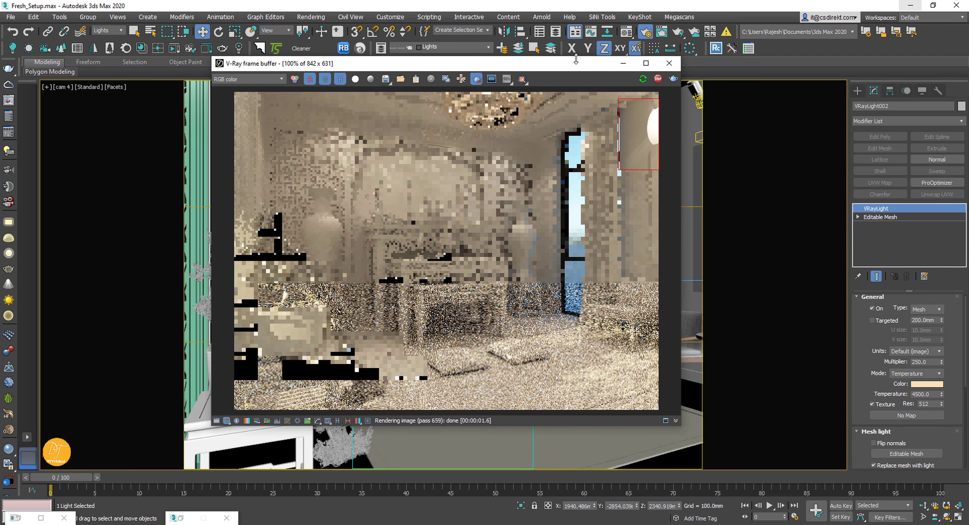
{"action": "left_click_drag", "start_coordinate": [573, 69], "coordinate": [519, 70]}
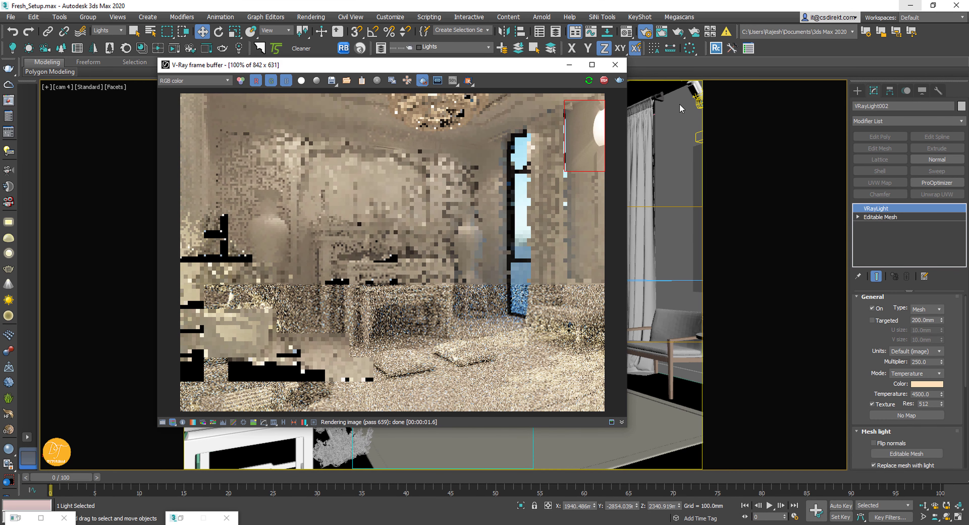
- Stop the region render and inspect the colour and intensity parameters of the VRayIES light beside the curtain
{"action": "left_click", "coordinate": [702, 109]}
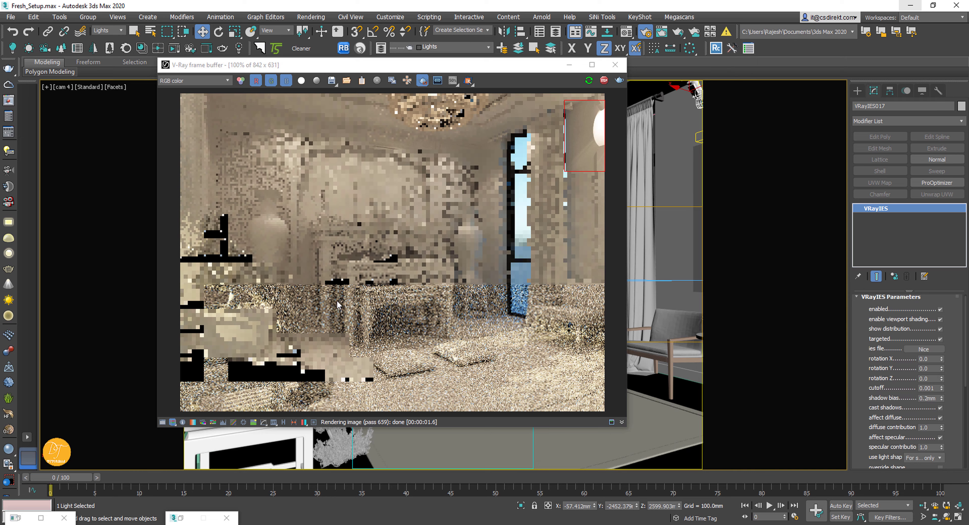
{"action": "left_click", "coordinate": [603, 82]}
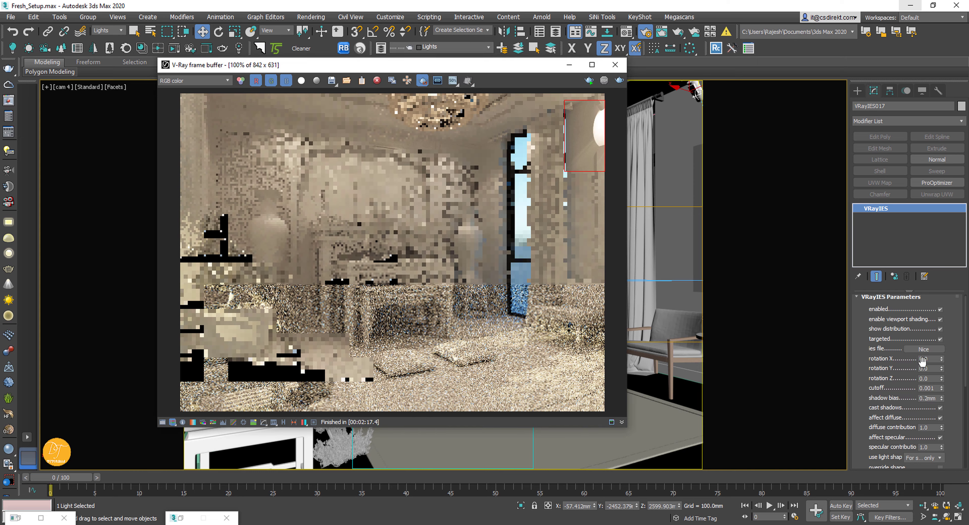
{"action": "left_click_drag", "start_coordinate": [896, 401], "coordinate": [886, 299]}
{"action": "scroll", "coordinate": [892, 357], "scroll_direction": "down", "scroll_amount": 3}
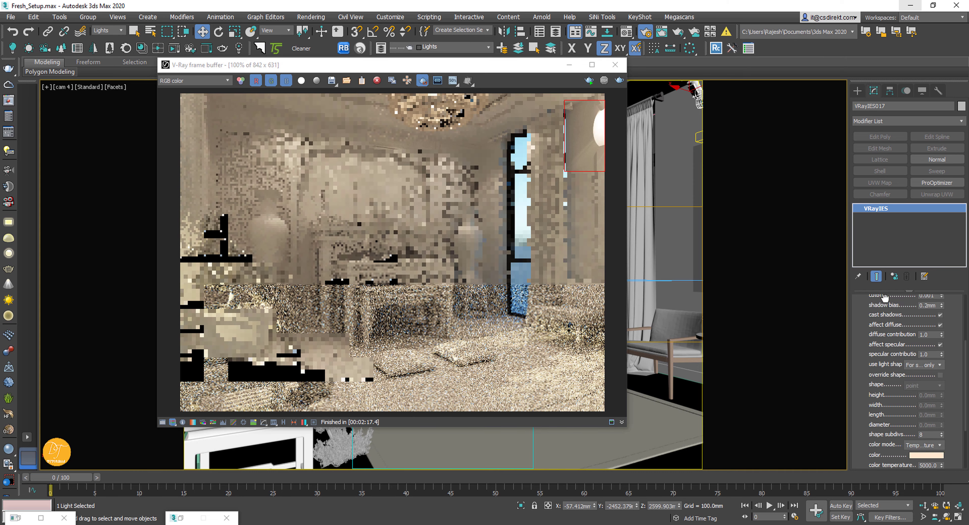
{"action": "left_click_drag", "start_coordinate": [890, 386], "coordinate": [886, 365]}
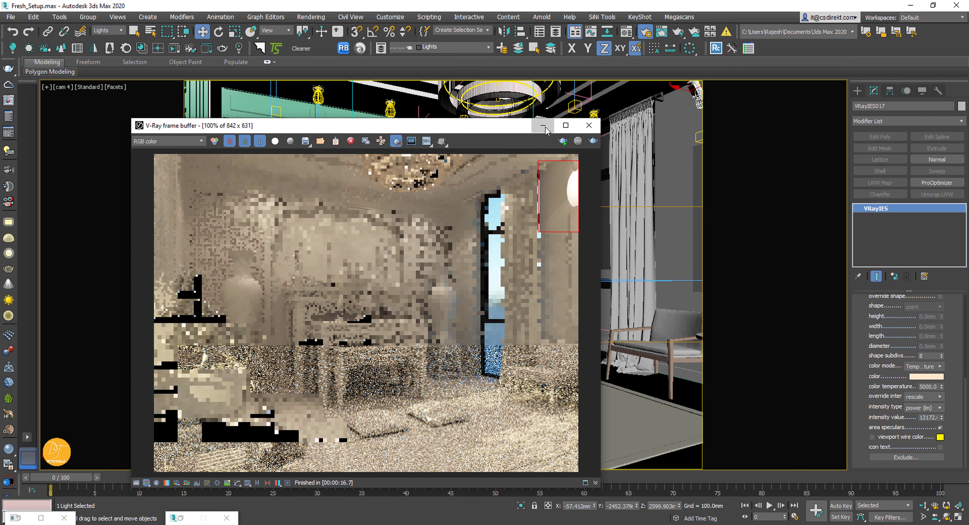
- Select both track VRayIES lights in a wireframe perspective view and make them unique, keeping the pair instanced to each other
{"action": "left_click", "coordinate": [543, 126]}
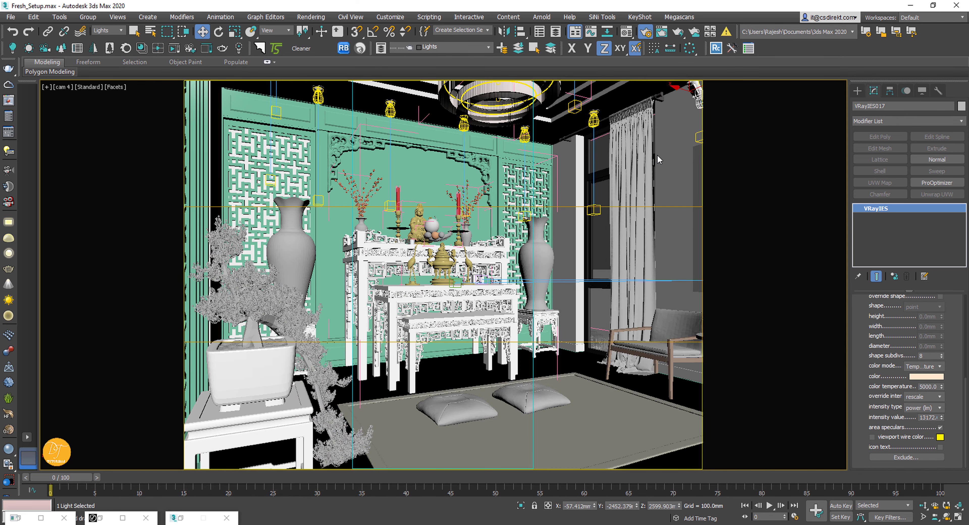
{"action": "key", "text": "p"}
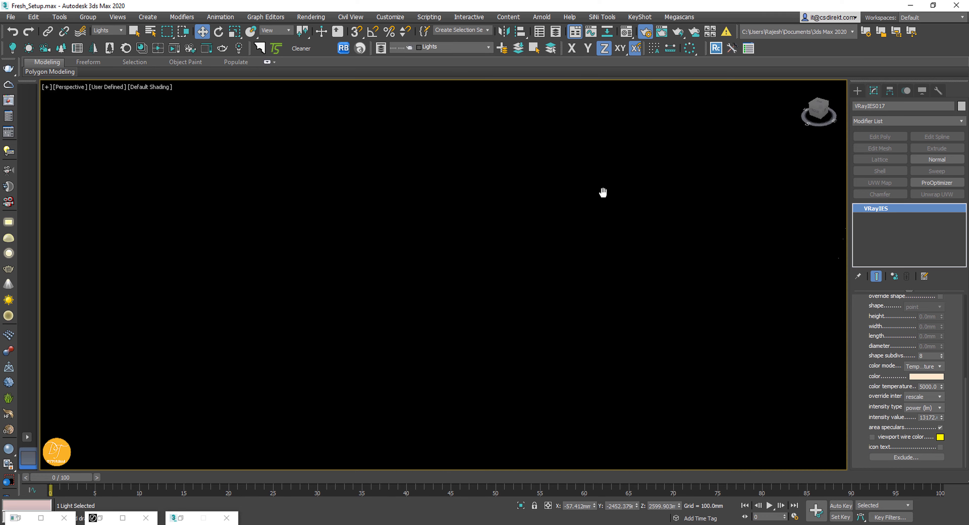
{"action": "scroll", "coordinate": [651, 210], "scroll_direction": "down", "scroll_amount": 10}
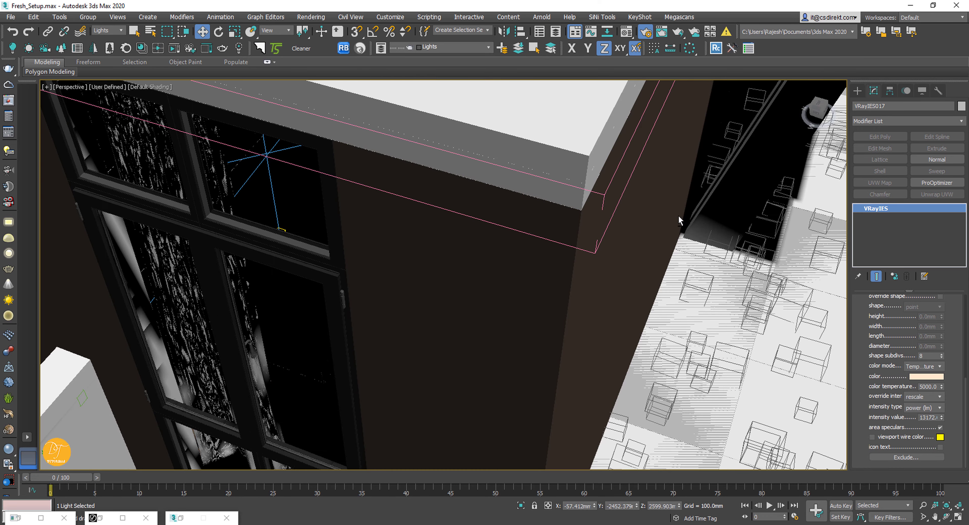
{"action": "key", "text": "F3"}
{"action": "scroll", "coordinate": [496, 206], "scroll_direction": "down", "scroll_amount": 4}
{"action": "middle_click_drag", "start_coordinate": [485, 240], "coordinate": [570, 279]}
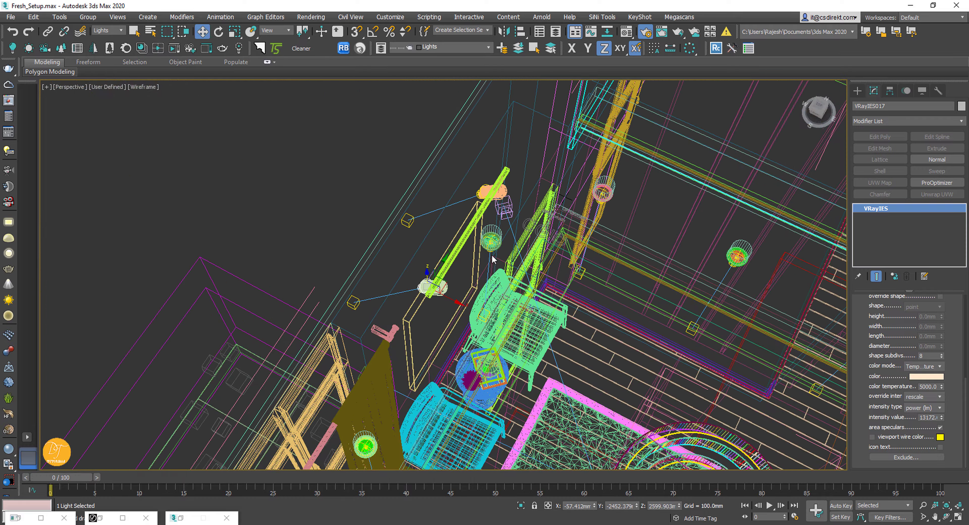
{"action": "middle_click_drag", "start_coordinate": [493, 259], "coordinate": [535, 250], "text": "alt"}
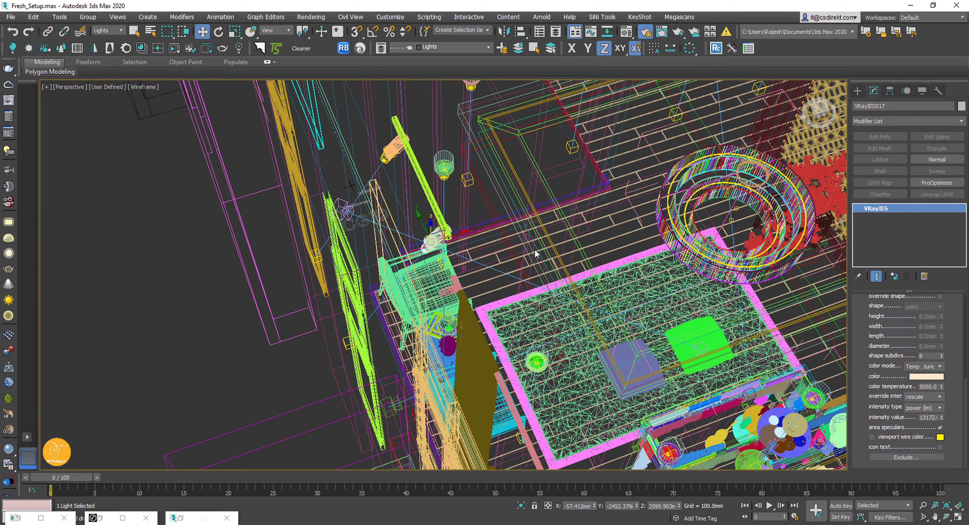
{"action": "left_click", "coordinate": [387, 162], "text": "ctrl"}
{"action": "middle_click_drag", "start_coordinate": [386, 162], "coordinate": [514, 239], "text": "alt"}
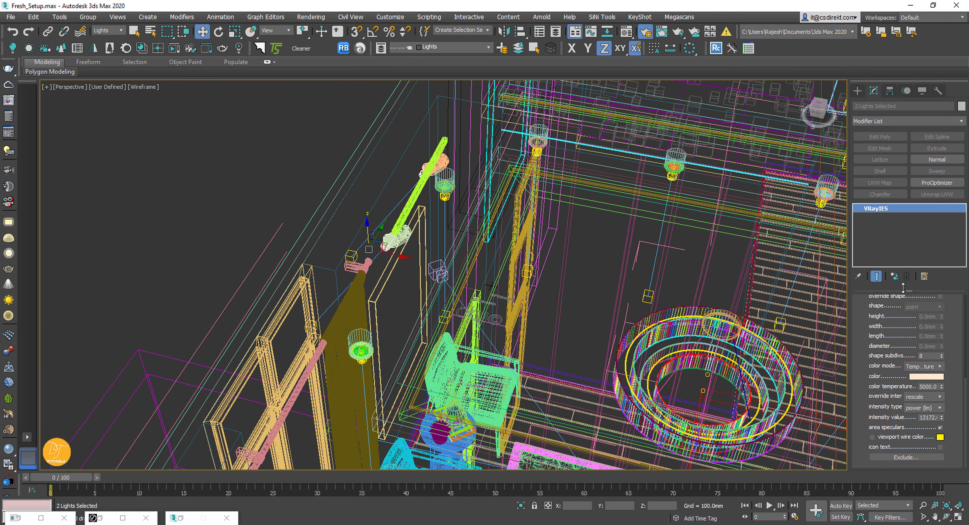
{"action": "left_click", "coordinate": [895, 278]}
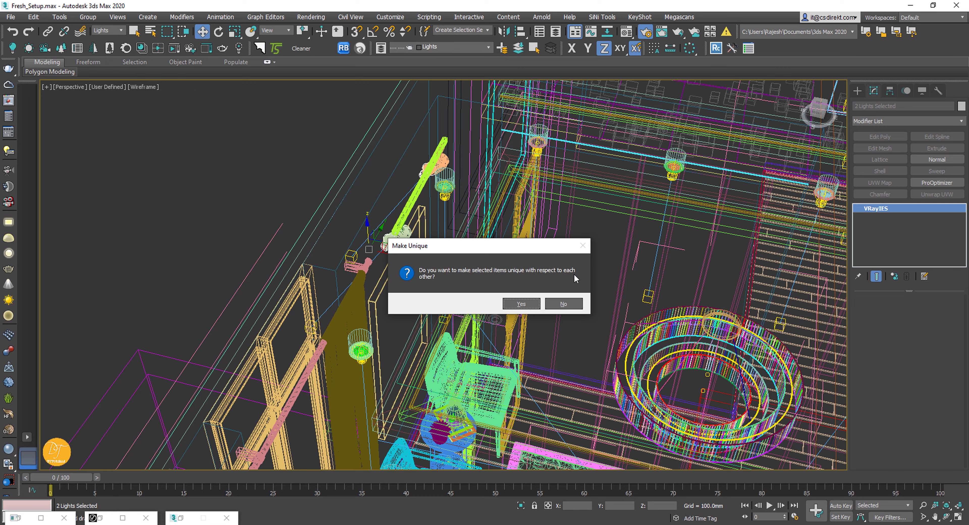
{"action": "left_click", "coordinate": [564, 303]}
- Check that the track light no longer shares its parameters by selecting it together with the nearby ceiling VRayIES lights
{"action": "middle_click_drag", "start_coordinate": [559, 306], "coordinate": [517, 293], "text": "alt"}
{"action": "scroll", "coordinate": [473, 200], "scroll_direction": "up", "scroll_amount": 3}
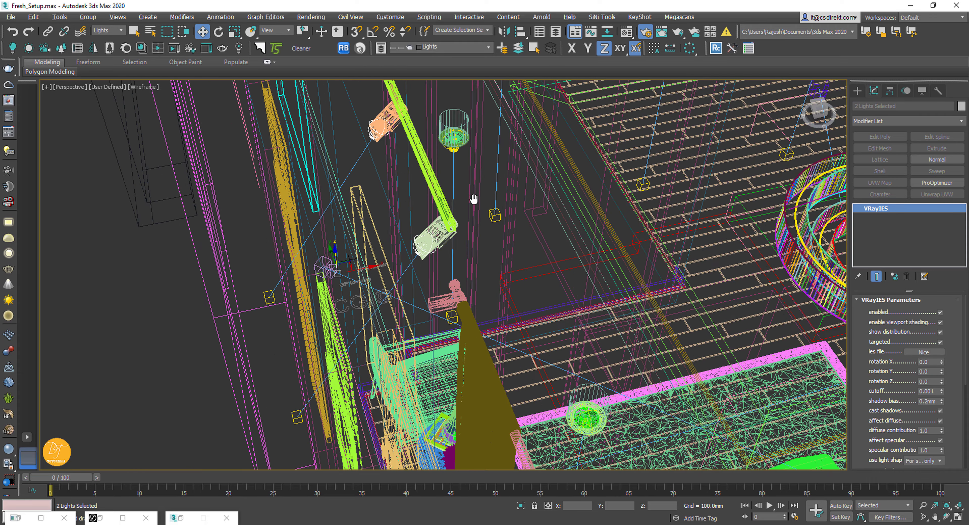
{"action": "middle_click_drag", "start_coordinate": [474, 200], "coordinate": [478, 310]}
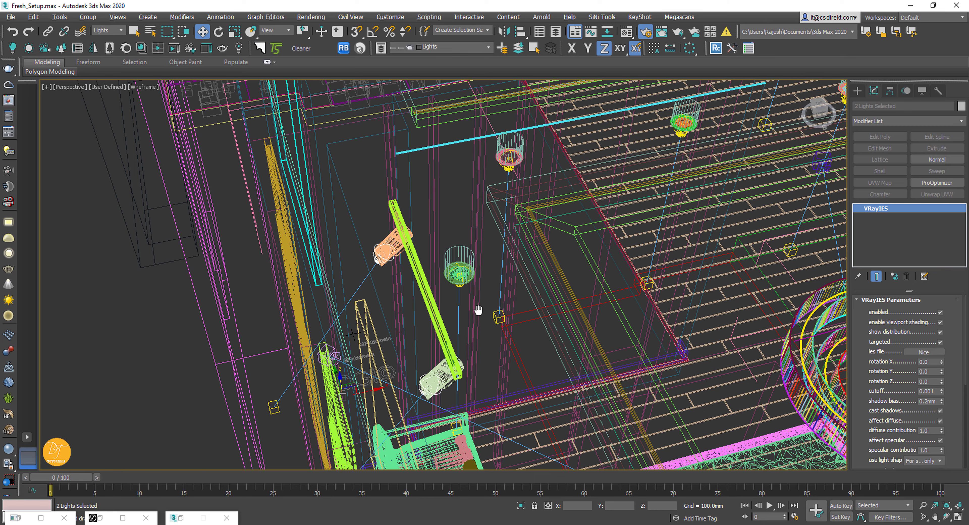
{"action": "left_click", "coordinate": [488, 363]}
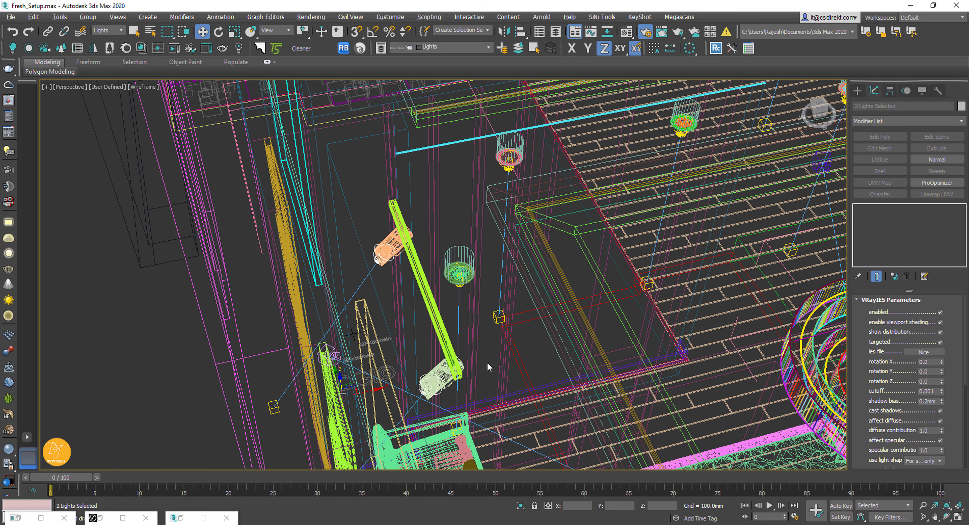
{"action": "left_click", "coordinate": [425, 393]}
{"action": "left_click", "coordinate": [459, 284], "text": "ctrl"}
{"action": "left_click", "coordinate": [510, 170], "text": "ctrl"}
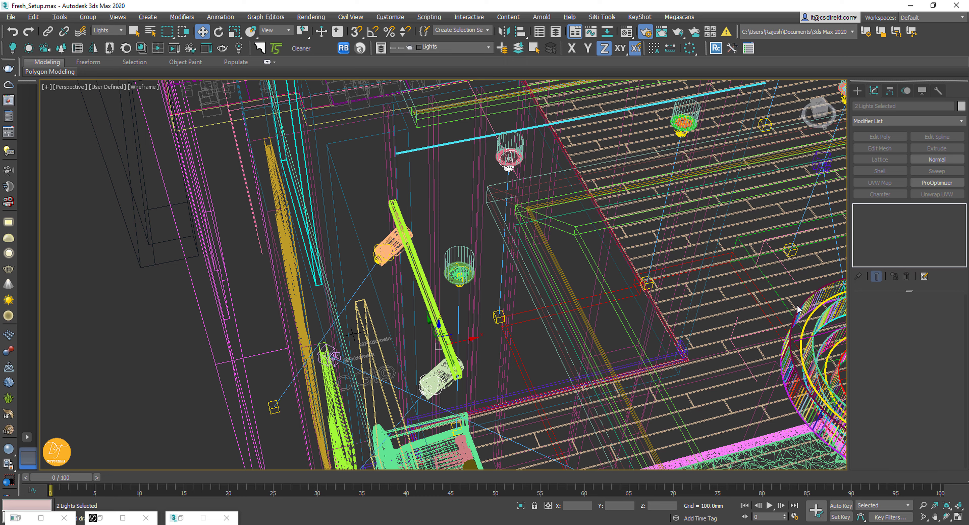
- Set the intensity value of the two track VRayIES lights to 872.61
{"action": "left_click", "coordinate": [432, 377]}
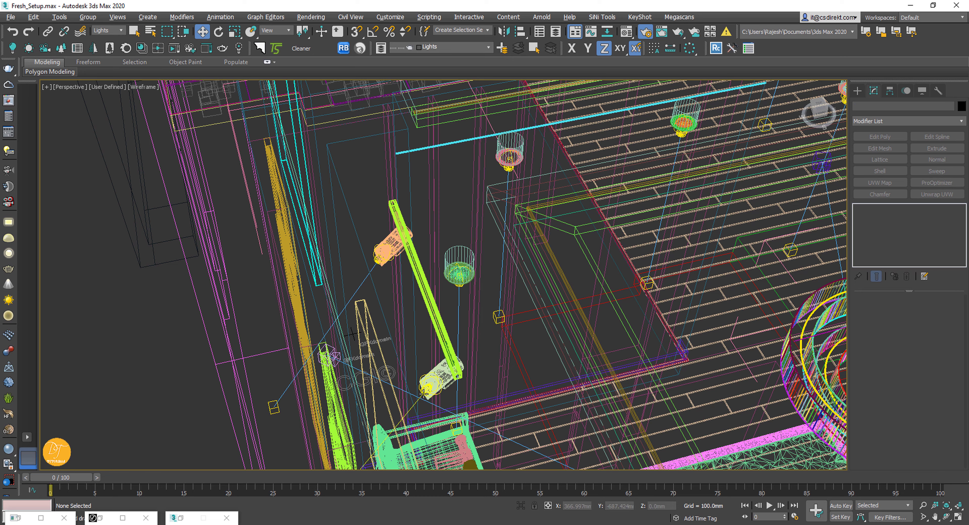
{"action": "left_click", "coordinate": [378, 259], "text": "ctrl"}
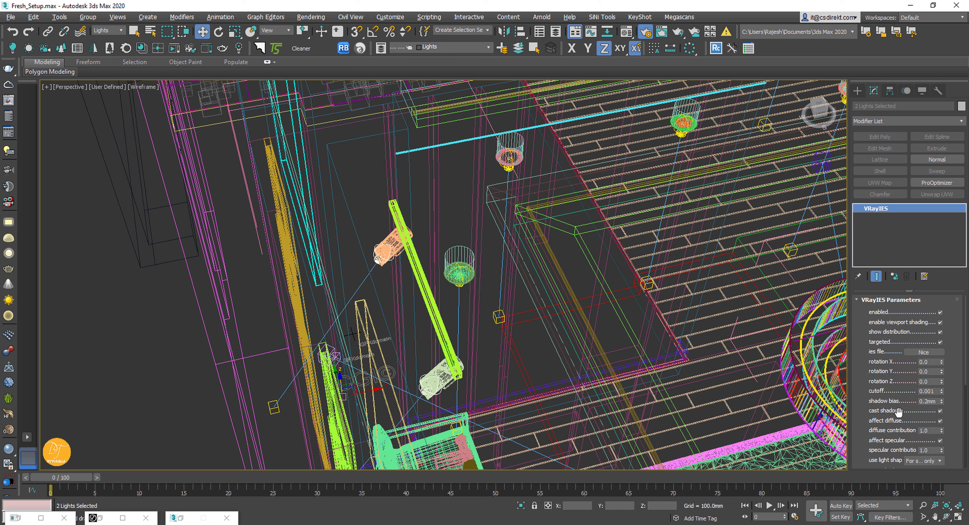
{"action": "scroll", "coordinate": [899, 411], "scroll_direction": "down", "scroll_amount": 5}
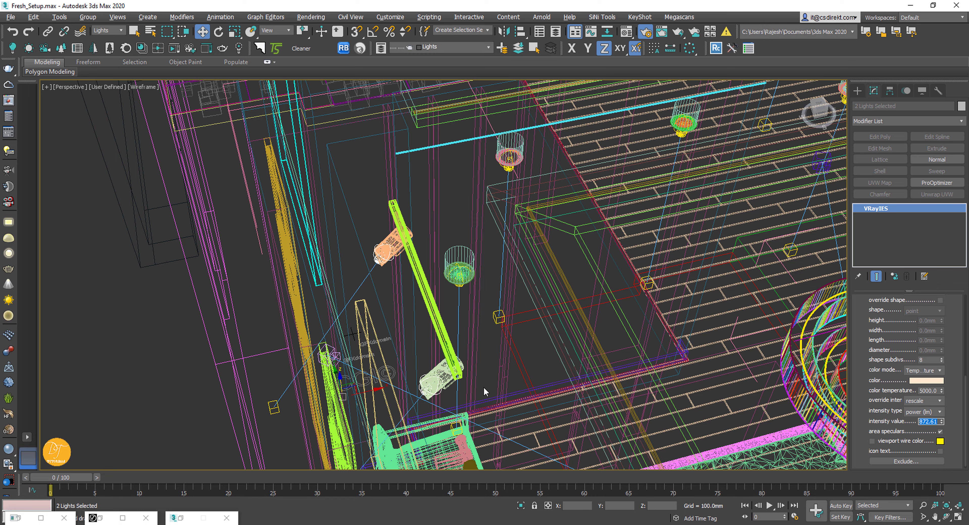
- Return to the cam 4 view, rerun the region render of the light spot beside the curtain and stop it
{"action": "key", "text": "c"}
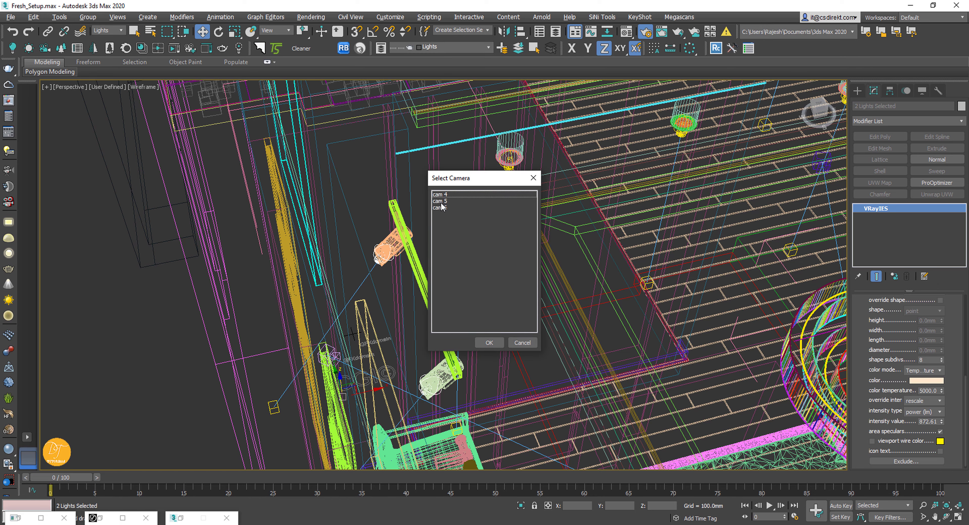
{"action": "double_click", "coordinate": [448, 198]}
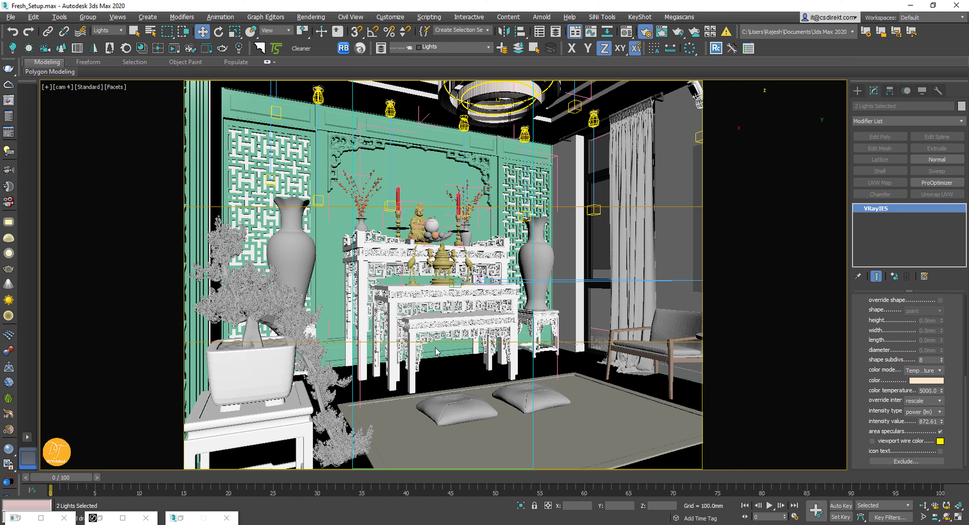
{"action": "key", "text": "alt+w"}
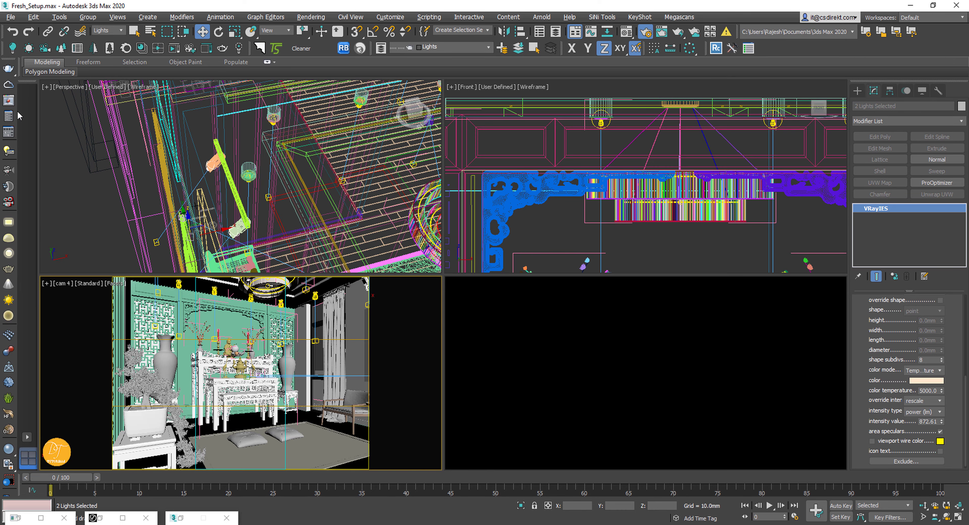
{"action": "left_click", "coordinate": [9, 101]}
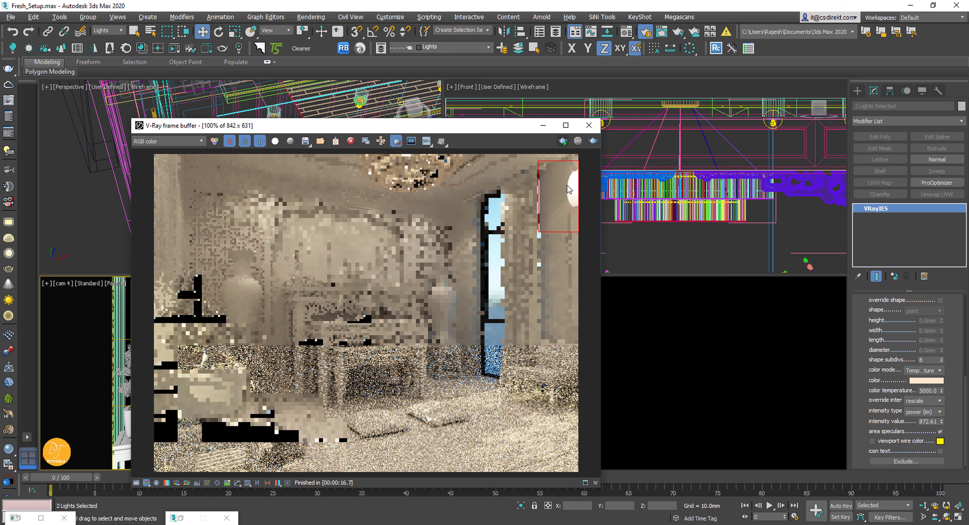
{"action": "key", "text": "shift+q"}
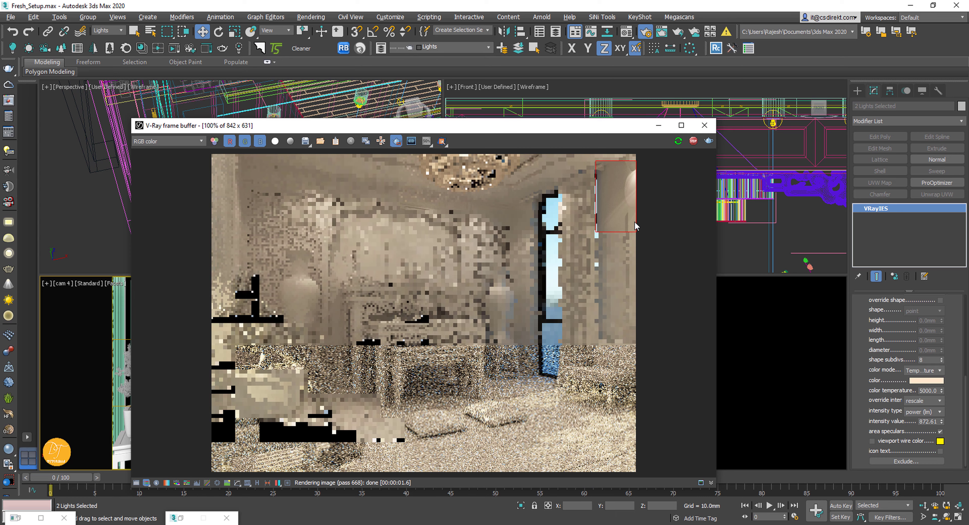
{"action": "left_click", "coordinate": [694, 141]}
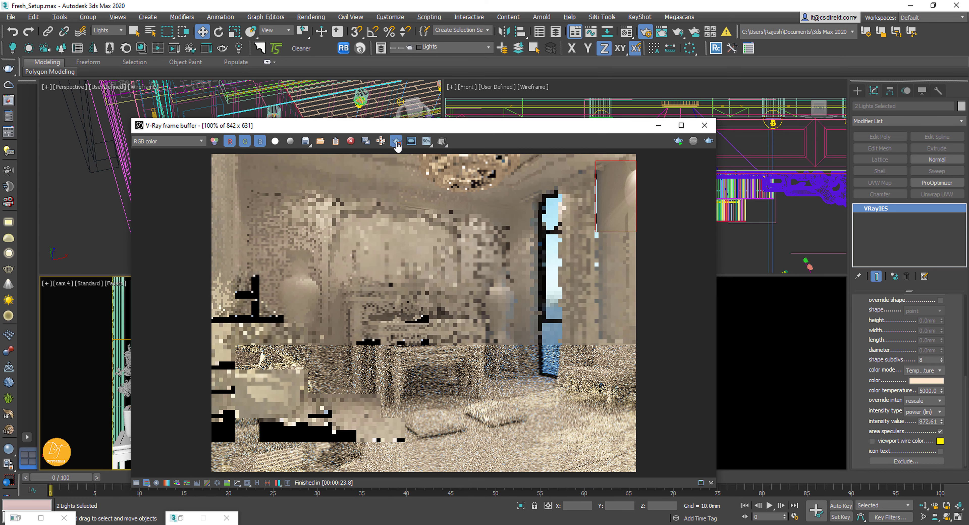
- Turn off the render region and render the full cam 4 view at 800 x 600
{"action": "left_click_drag", "start_coordinate": [693, 130], "coordinate": [683, 98]}
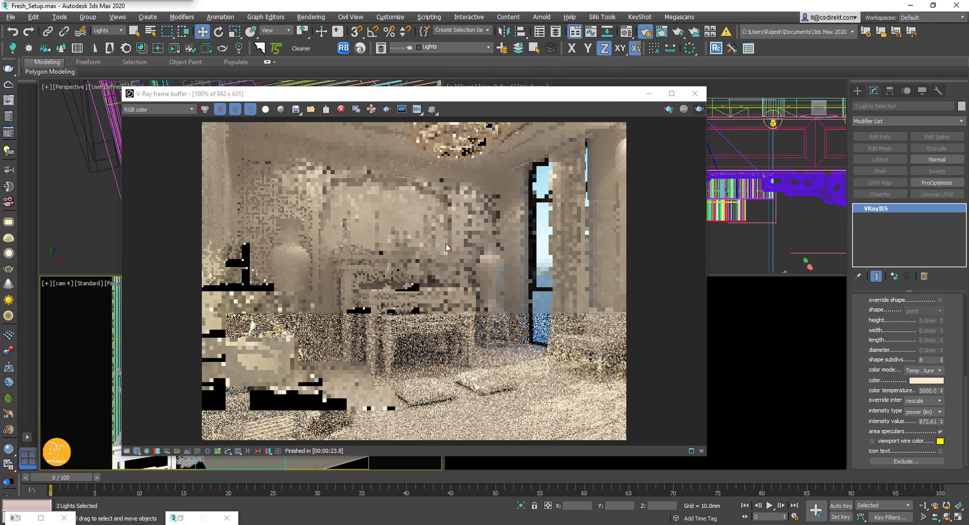
{"action": "key", "text": "shift+q"}
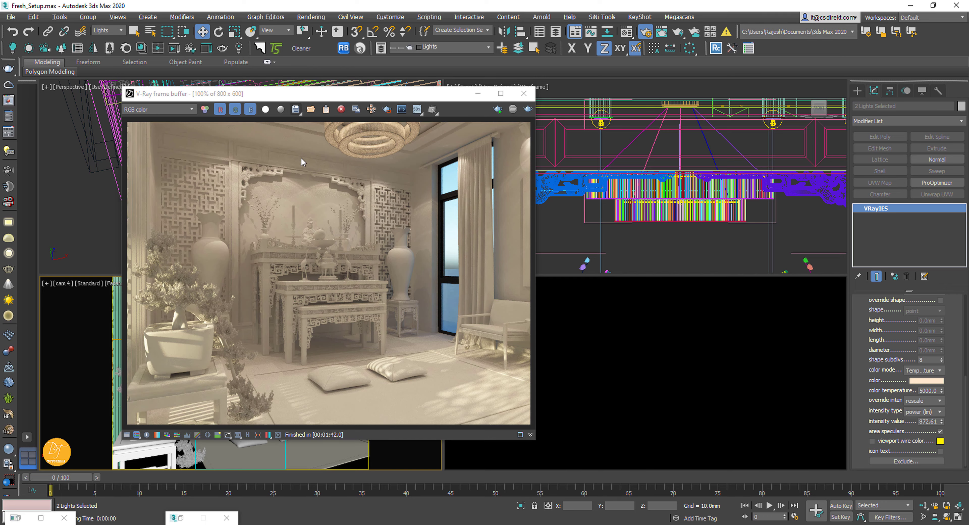
- Save the rendered image in the Render folder as JPEG file View_Test_IES_Placement with quality 100
{"action": "left_click", "coordinate": [296, 109]}
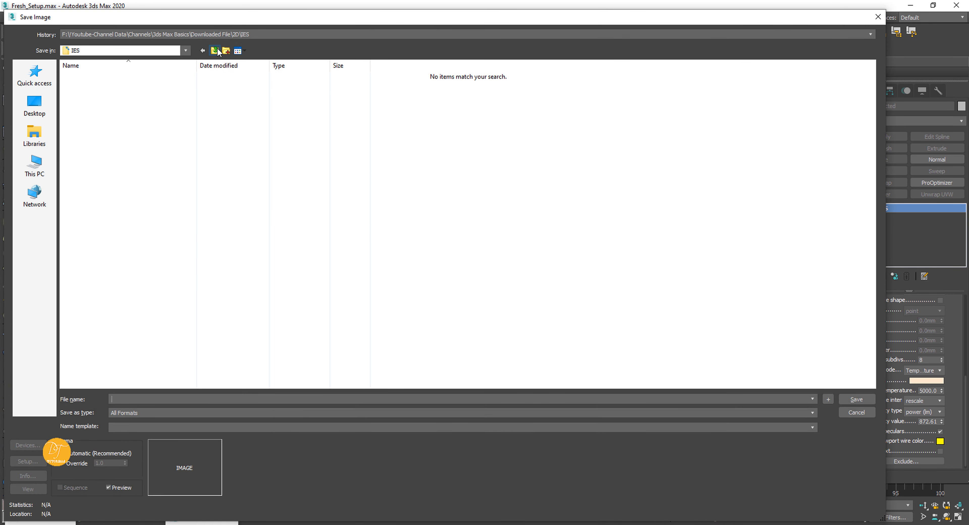
{"action": "left_click", "coordinate": [215, 51]}
{"action": "left_click", "coordinate": [215, 51]}
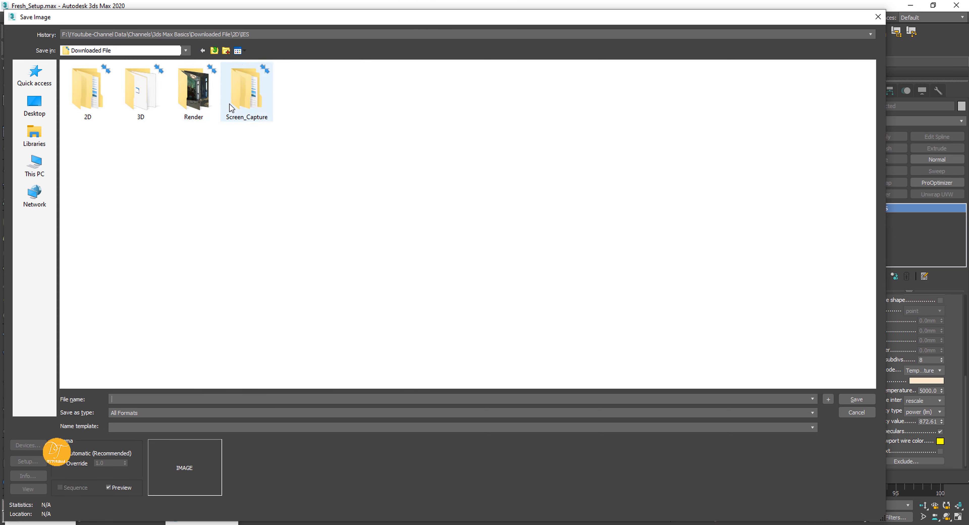
{"action": "double_click", "coordinate": [194, 92]}
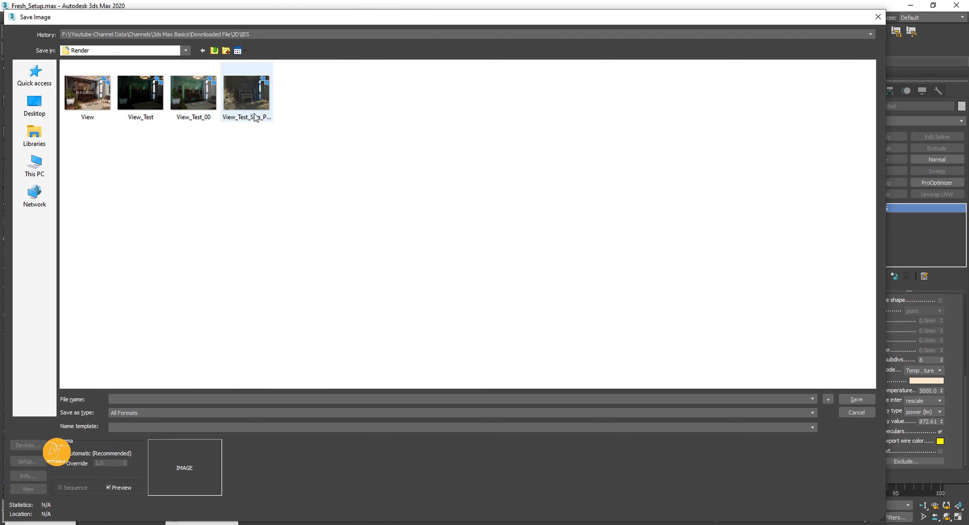
{"action": "left_click", "coordinate": [246, 96]}
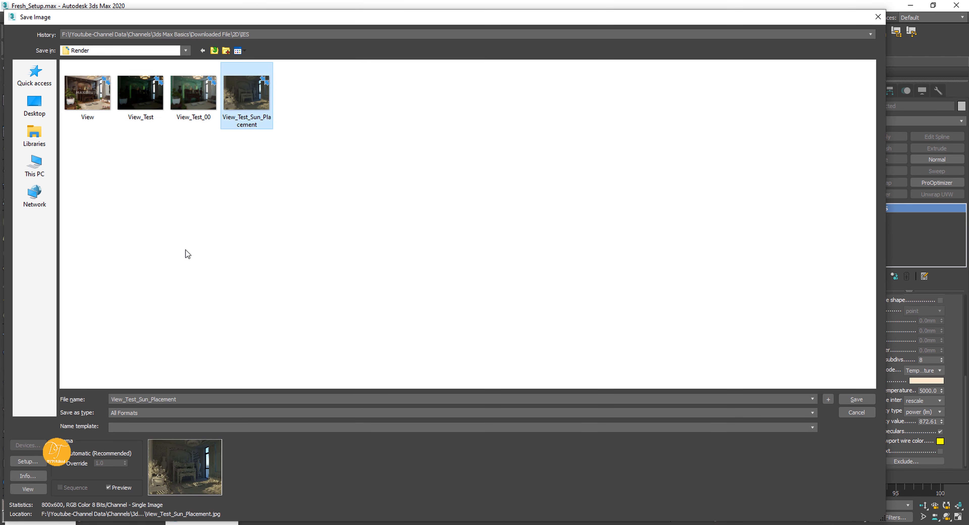
{"action": "left_click", "coordinate": [125, 412]}
{"action": "left_click", "coordinate": [127, 349]}
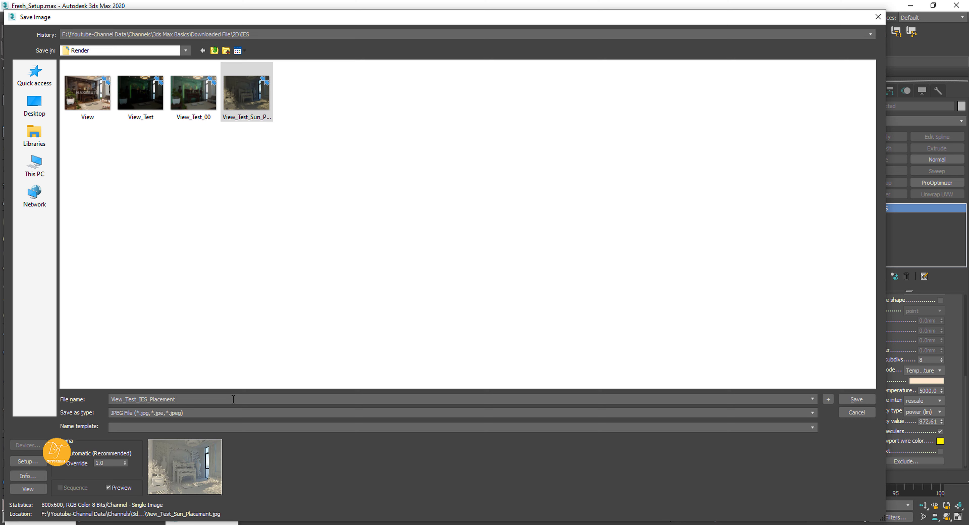
{"action": "left_click", "coordinate": [857, 399]}
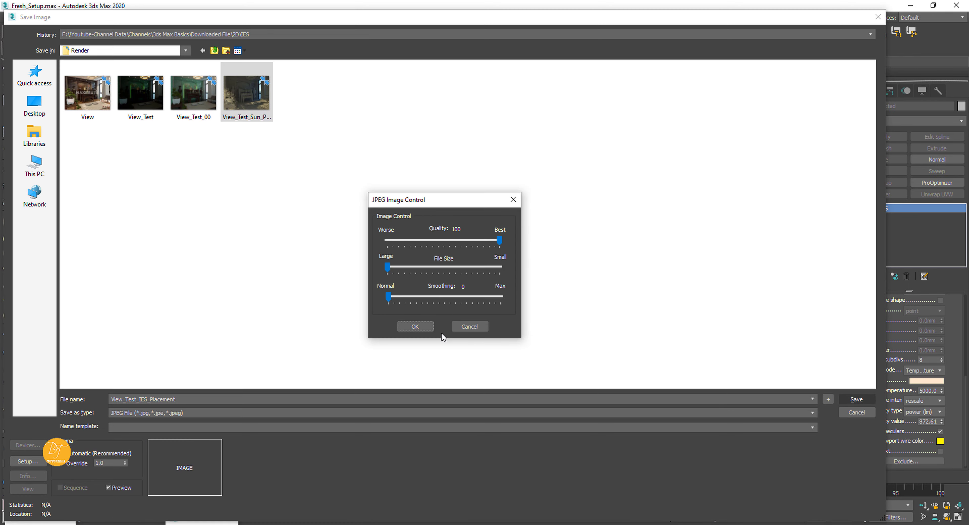
{"action": "left_click", "coordinate": [413, 327]}
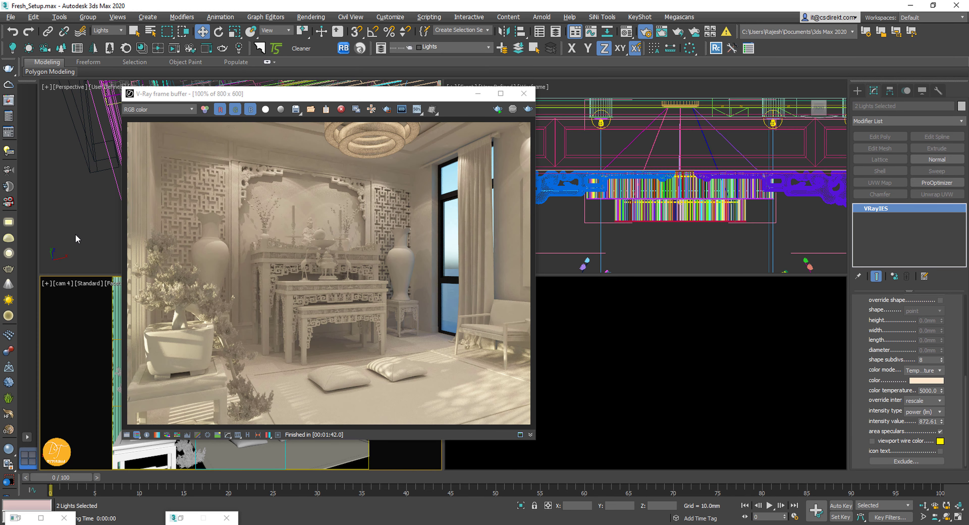
- Compare the latest cam 4 render with the earlier 1m 32.8s render in the frame buffer history, using a movable split, and close the frame buffer
{"action": "left_click", "coordinate": [247, 435]}
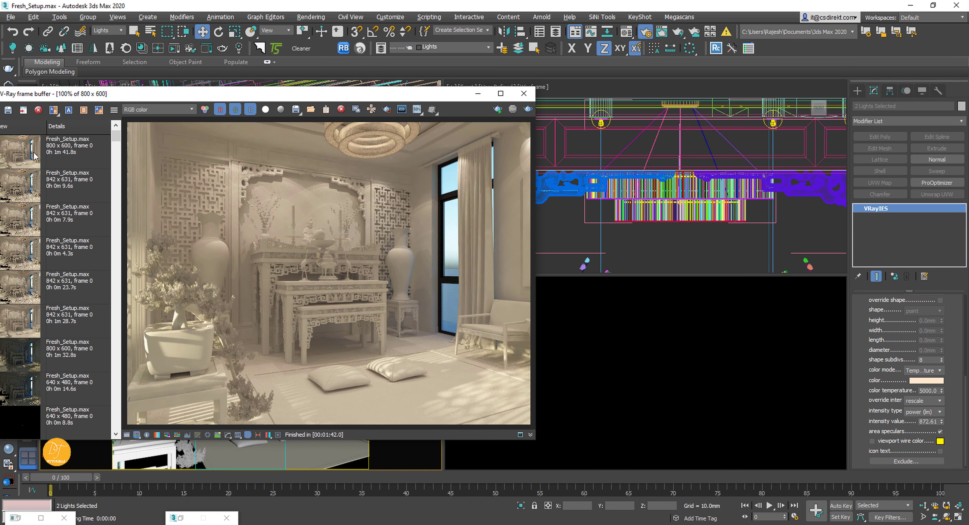
{"action": "left_click_drag", "start_coordinate": [157, 98], "coordinate": [268, 106]}
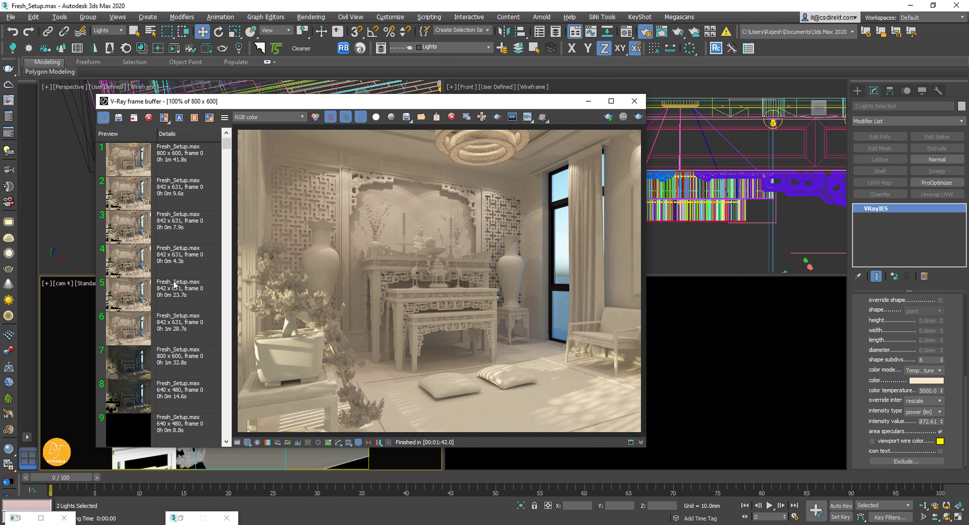
{"action": "left_click", "coordinate": [177, 363]}
{"action": "left_click", "coordinate": [179, 118]}
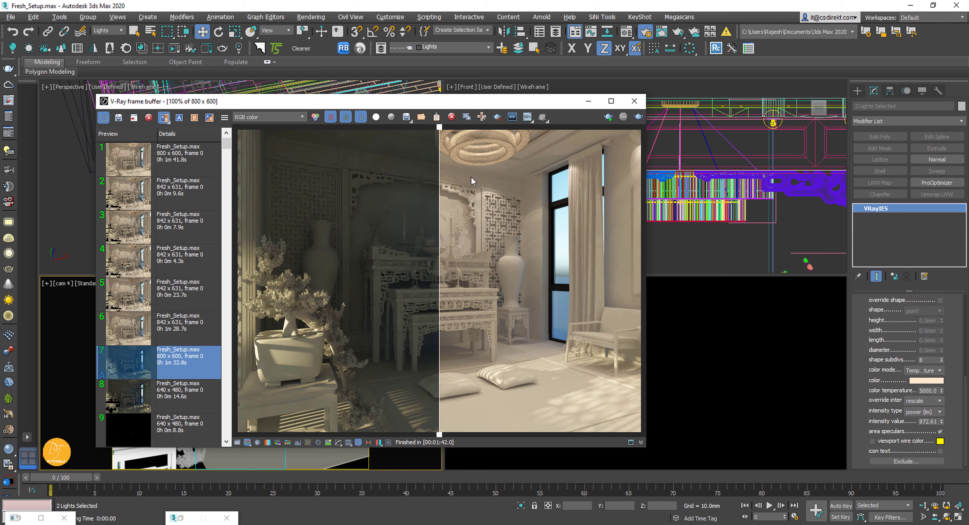
{"action": "left_click_drag", "start_coordinate": [442, 135], "coordinate": [493, 168]}
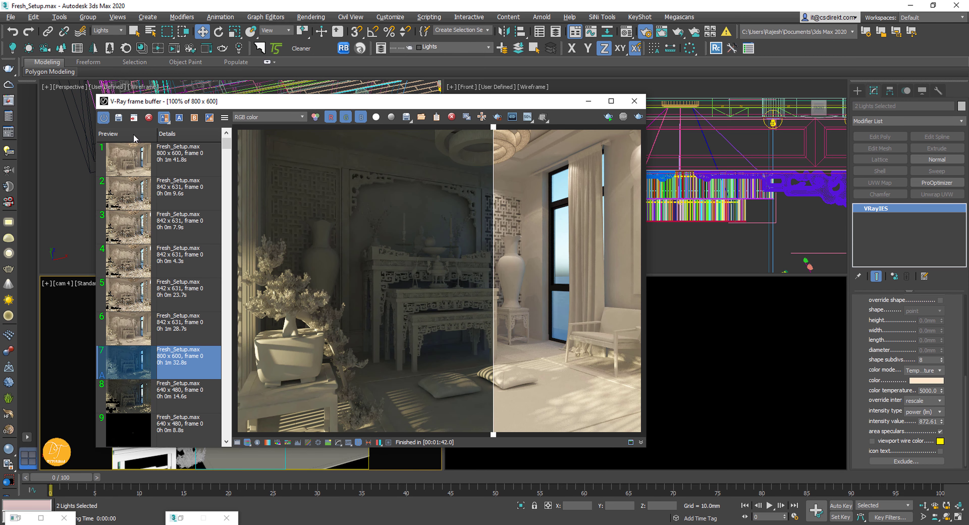
{"action": "left_click", "coordinate": [179, 118]}
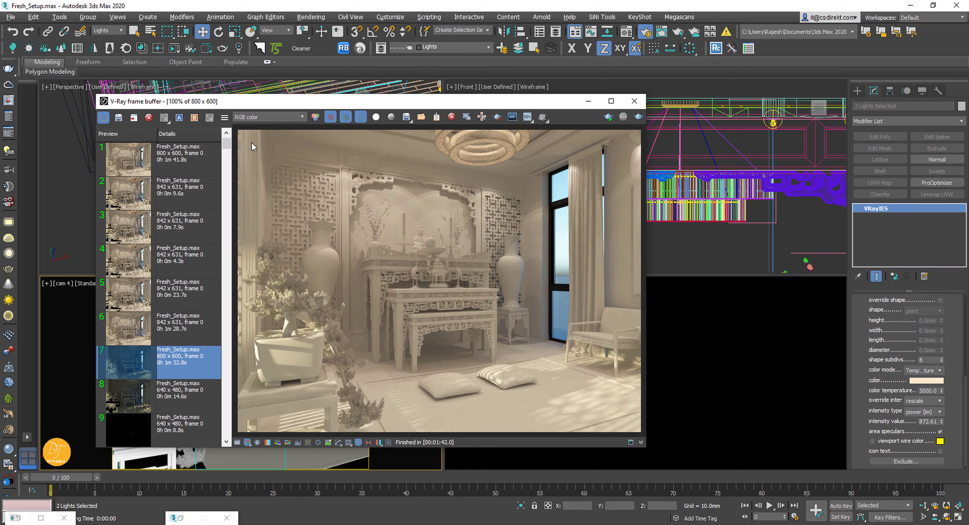
{"action": "left_click", "coordinate": [639, 104]}
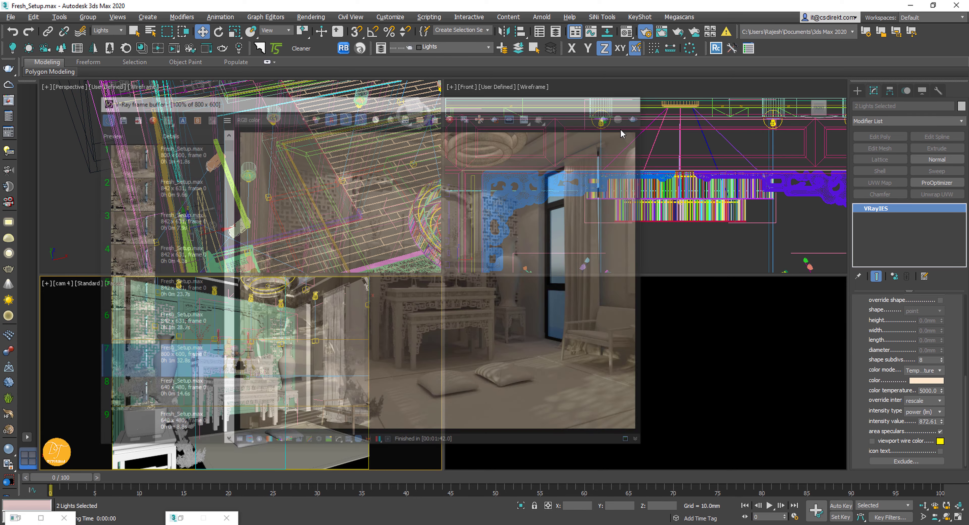
- Show the whole room in a maximized top view and save the scene file
{"action": "middle_click", "coordinate": [327, 242]}
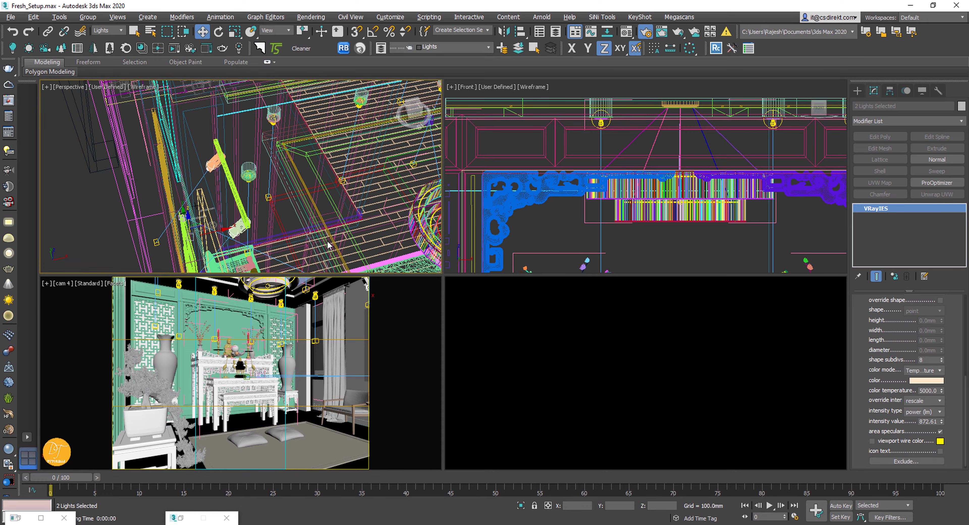
{"action": "key", "text": "alt+w"}
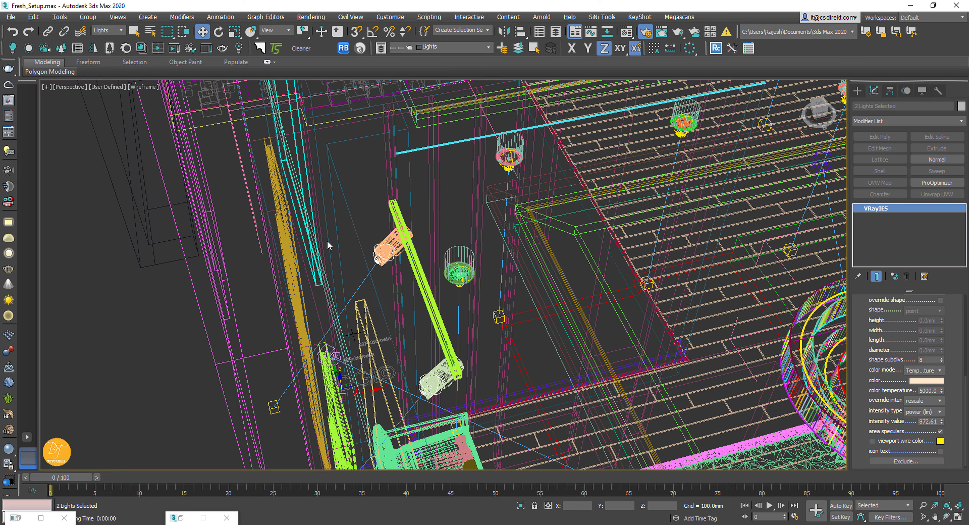
{"action": "scroll", "coordinate": [482, 297], "scroll_direction": "down", "scroll_amount": 4}
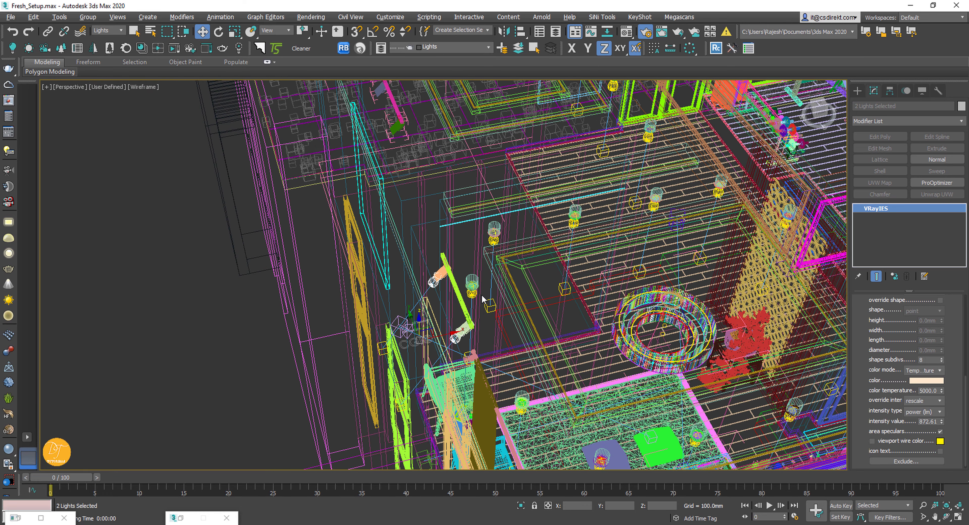
{"action": "key", "text": "t"}
{"action": "key", "text": "z"}
{"action": "middle_click_drag", "start_coordinate": [483, 296], "coordinate": [328, 242]}
{"action": "scroll", "coordinate": [401, 315], "scroll_direction": "down", "scroll_amount": 6}
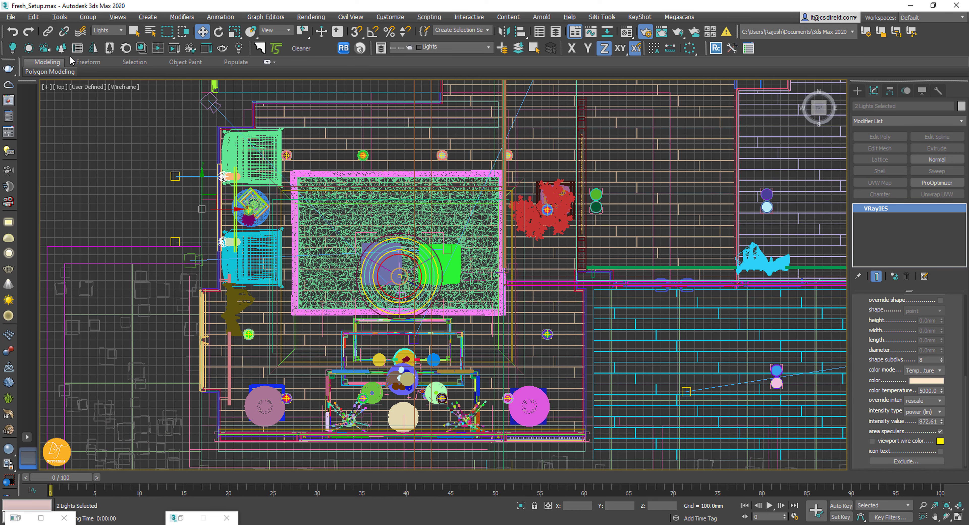
{"action": "left_click", "coordinate": [10, 17]}
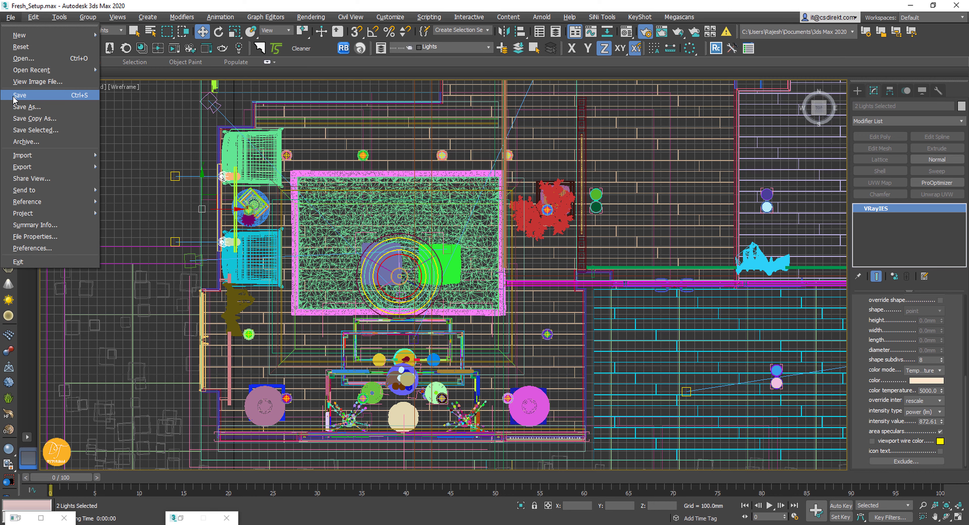
{"action": "left_click", "coordinate": [21, 96]}
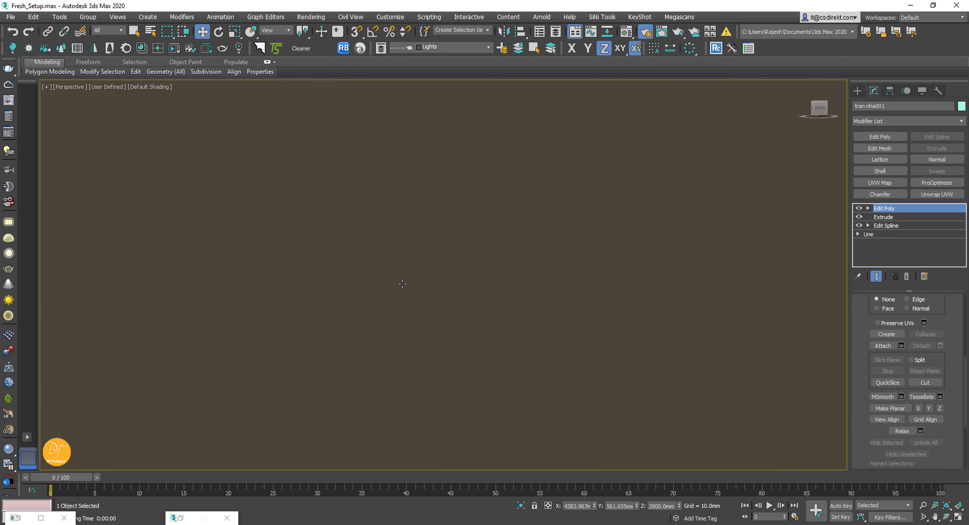
{"action": "scroll", "coordinate": [403, 284], "scroll_direction": "down", "scroll_amount": 7}
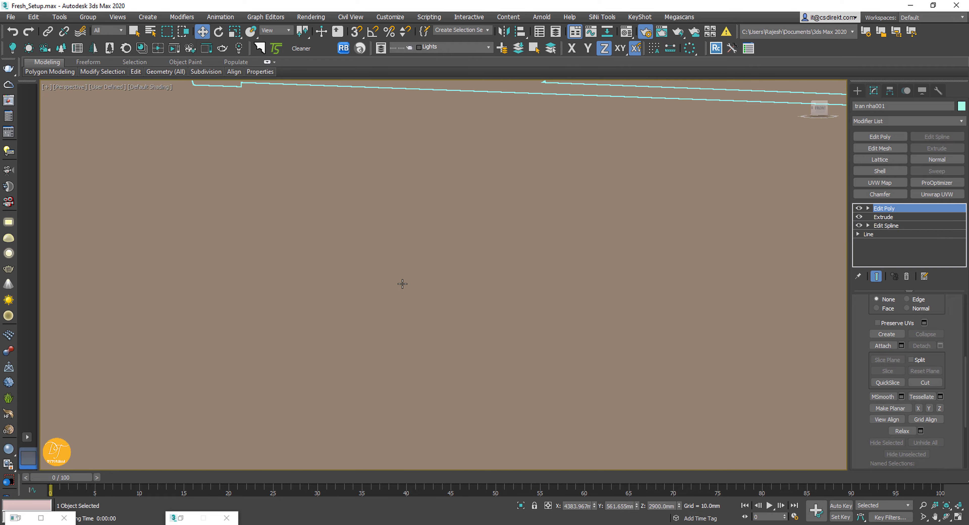
{"action": "scroll", "coordinate": [403, 284], "scroll_direction": "down", "scroll_amount": 8}
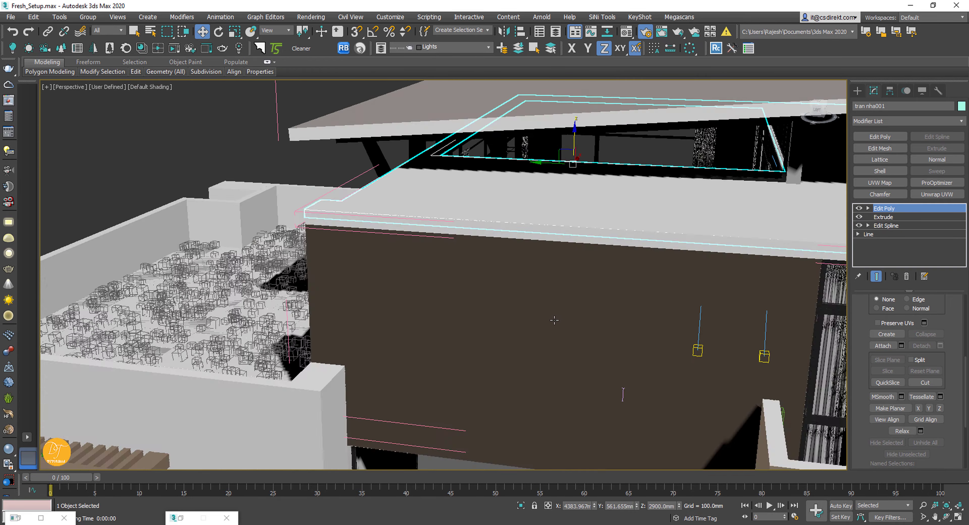
{"action": "middle_click_drag", "start_coordinate": [554, 320], "coordinate": [495, 349], "text": "alt"}
{"action": "key", "text": "alt+q"}
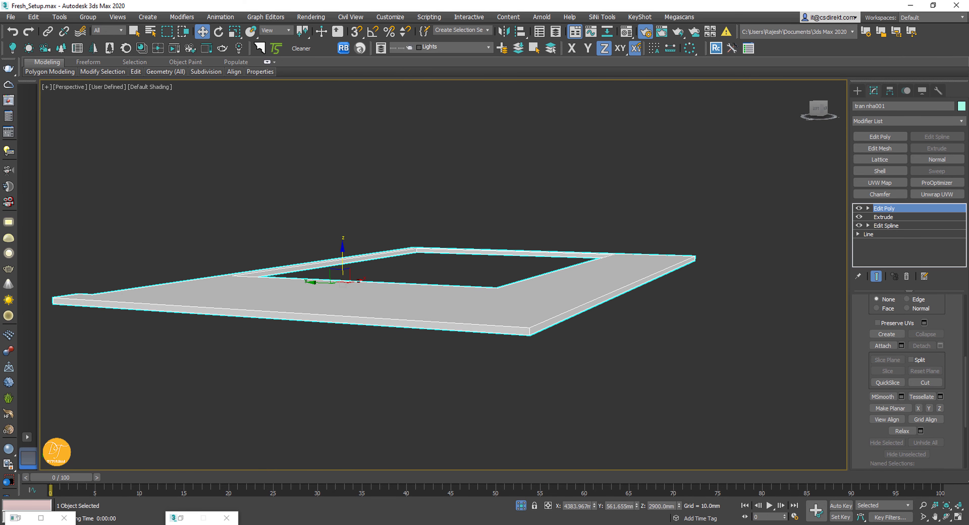
{"action": "key", "text": "alt+q"}
- Add the lower false ceiling to the selected roof slab from the cam 4 view and isolate both in the perspective view
{"action": "key", "text": "c"}
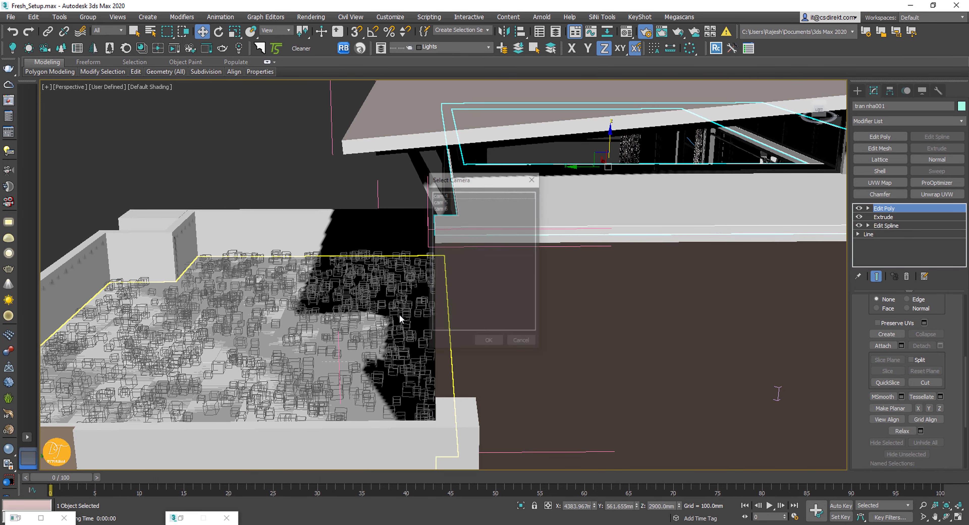
{"action": "double_click", "coordinate": [441, 195]}
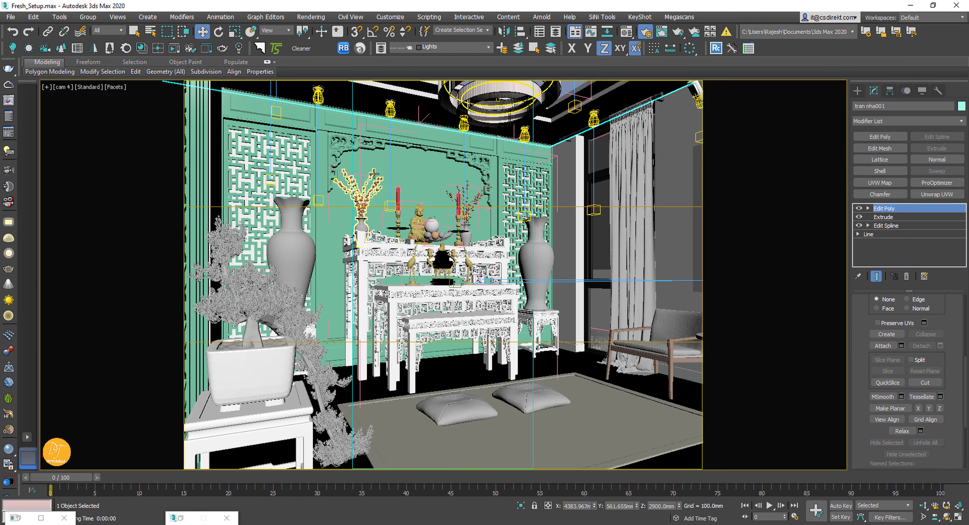
{"action": "left_click", "coordinate": [407, 98], "text": "ctrl"}
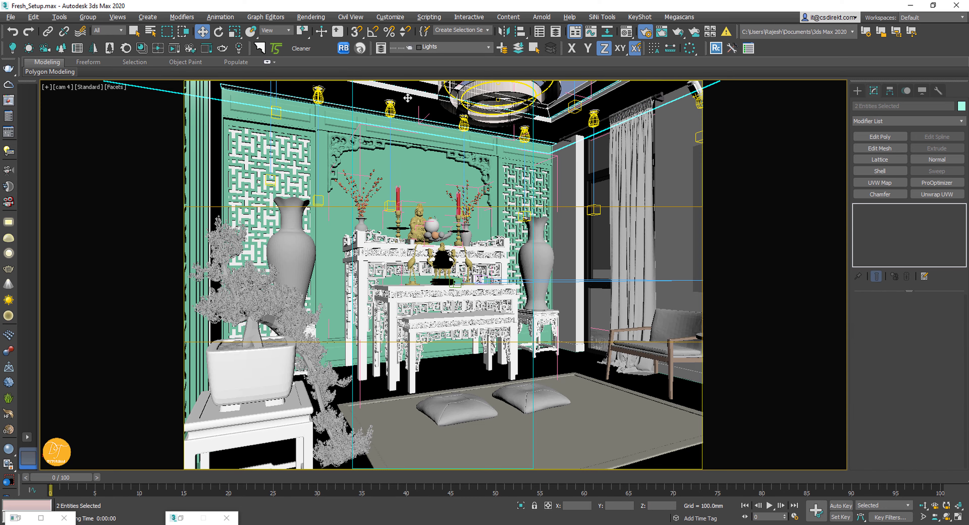
{"action": "key", "text": "alt+q"}
{"action": "key", "text": "p"}
{"action": "key", "text": "z"}
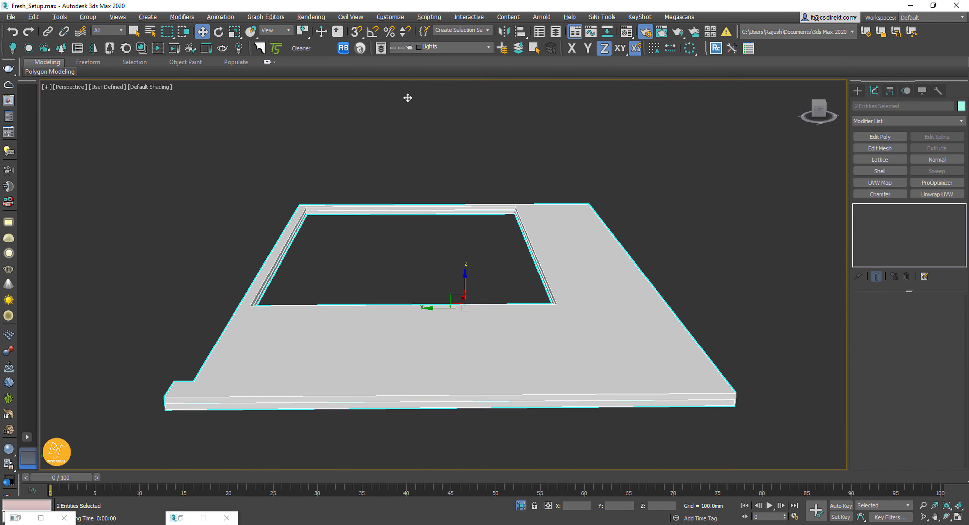
- Select the false ceiling group tran thach cao 2 and keep only it in view, seen from above
{"action": "middle_click_drag", "start_coordinate": [442, 272], "coordinate": [358, 321], "text": "alt"}
{"action": "left_click", "coordinate": [284, 211]}
{"action": "scroll", "coordinate": [323, 210], "scroll_direction": "down", "scroll_amount": 4}
{"action": "scroll", "coordinate": [335, 293], "scroll_direction": "up", "scroll_amount": 5}
{"action": "middle_click_drag", "start_coordinate": [305, 196], "coordinate": [363, 303]}
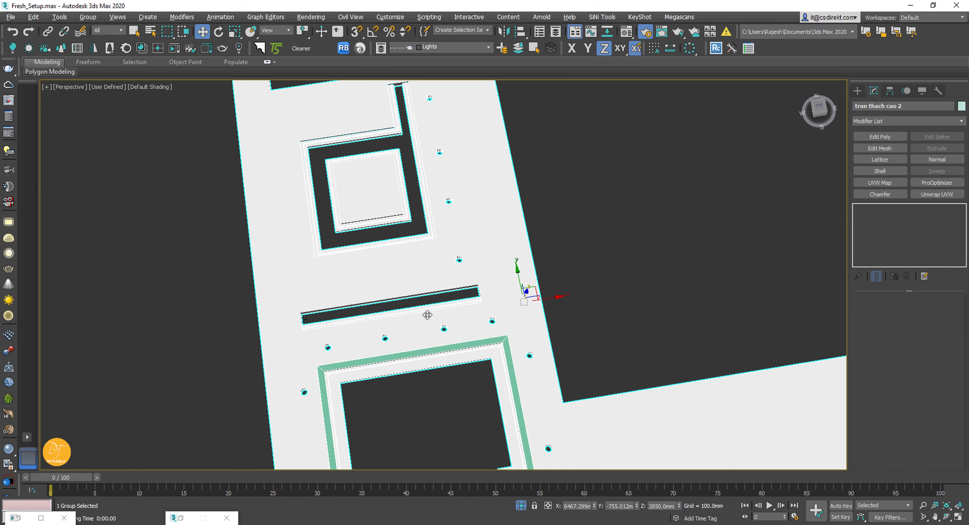
- Examine the false ceiling's cove light strips, green moulding, recesses and downlight holes from several angles and clear the selection
{"action": "middle_click_drag", "start_coordinate": [426, 316], "coordinate": [321, 267], "text": "alt"}
{"action": "scroll", "coordinate": [390, 265], "scroll_direction": "up", "scroll_amount": 6}
{"action": "middle_click_drag", "start_coordinate": [390, 265], "coordinate": [385, 312]}
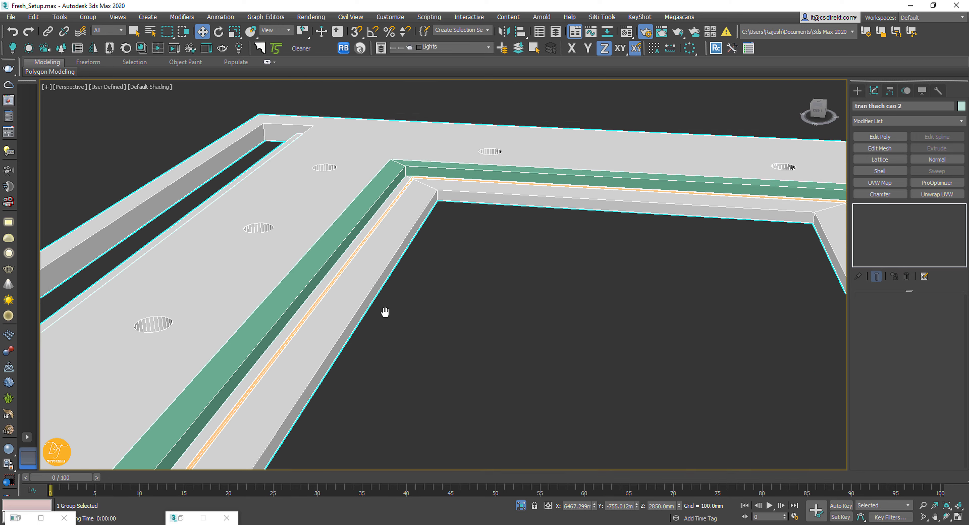
{"action": "scroll", "coordinate": [385, 312], "scroll_direction": "down", "scroll_amount": 4}
{"action": "middle_click_drag", "start_coordinate": [492, 304], "coordinate": [422, 322]}
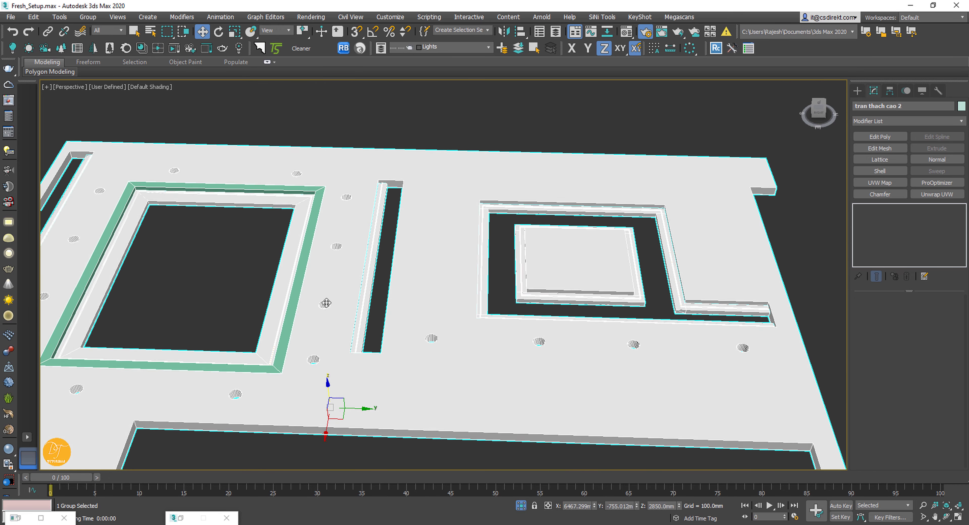
{"action": "middle_click_drag", "start_coordinate": [326, 304], "coordinate": [470, 313]}
{"action": "middle_click_drag", "start_coordinate": [465, 316], "coordinate": [431, 315], "text": "alt"}
{"action": "scroll", "coordinate": [328, 316], "scroll_direction": "up", "scroll_amount": 6}
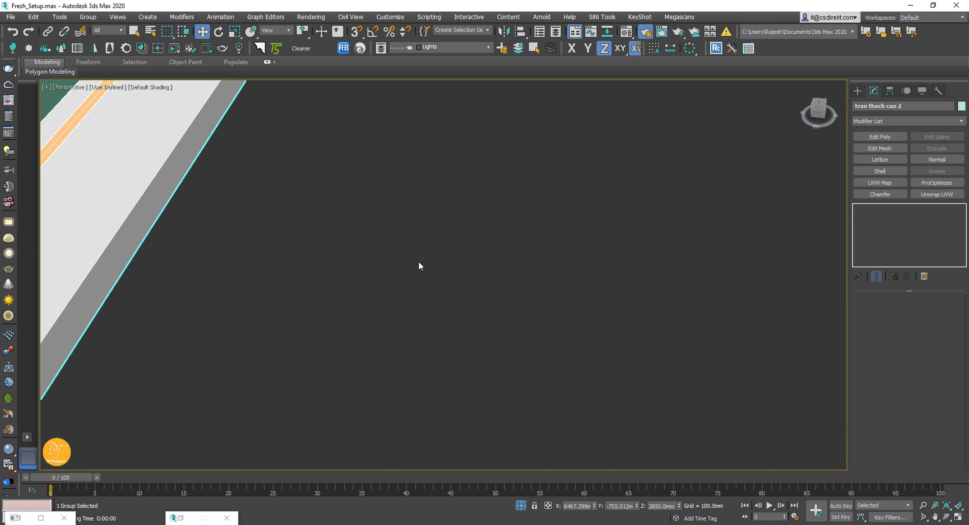
{"action": "left_click", "coordinate": [418, 261]}
{"action": "scroll", "coordinate": [378, 261], "scroll_direction": "down", "scroll_amount": 5}
{"action": "mouse_move", "coordinate": [377, 262]}
{"action": "middle_mouse_down"}
{"action": "mouse_move", "coordinate": [390, 260]}
{"action": "mouse_move", "coordinate": [377, 264]}
{"action": "middle_mouse_up"}
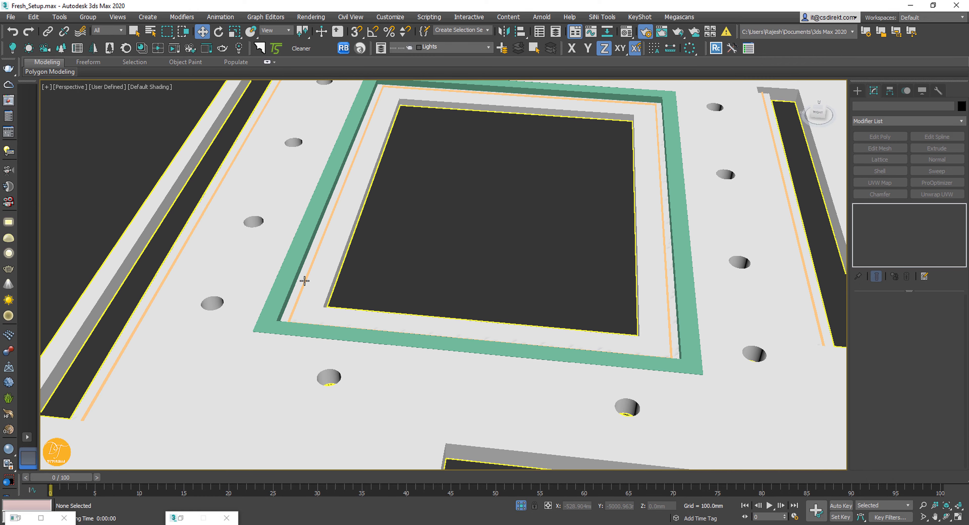
{"action": "left_click", "coordinate": [304, 281]}
{"action": "middle_click_drag", "start_coordinate": [391, 296], "coordinate": [433, 275], "text": "alt"}
{"action": "scroll", "coordinate": [448, 269], "scroll_direction": "up", "scroll_amount": 5}
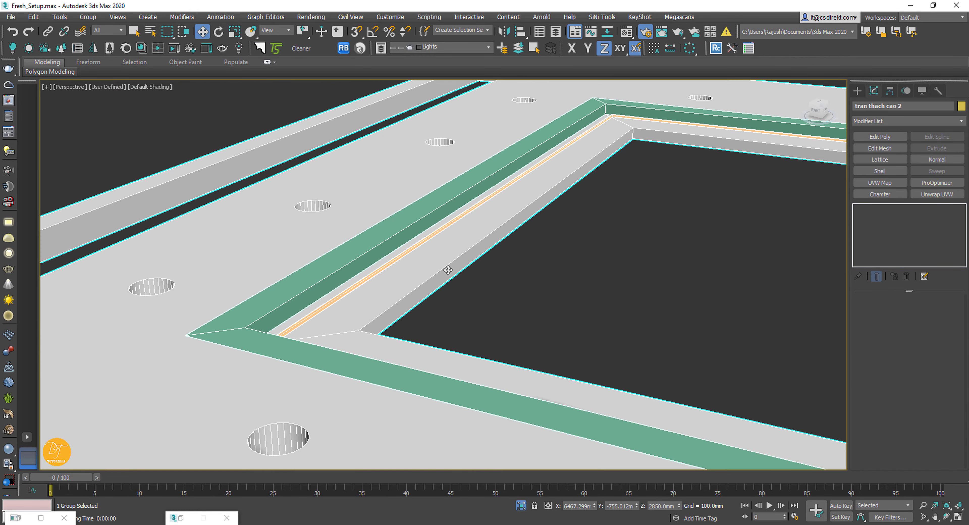
{"action": "scroll", "coordinate": [459, 281], "scroll_direction": "down", "scroll_amount": 6}
{"action": "middle_click_drag", "start_coordinate": [504, 282], "coordinate": [450, 296]}
{"action": "scroll", "coordinate": [449, 297], "scroll_direction": "up", "scroll_amount": 1}
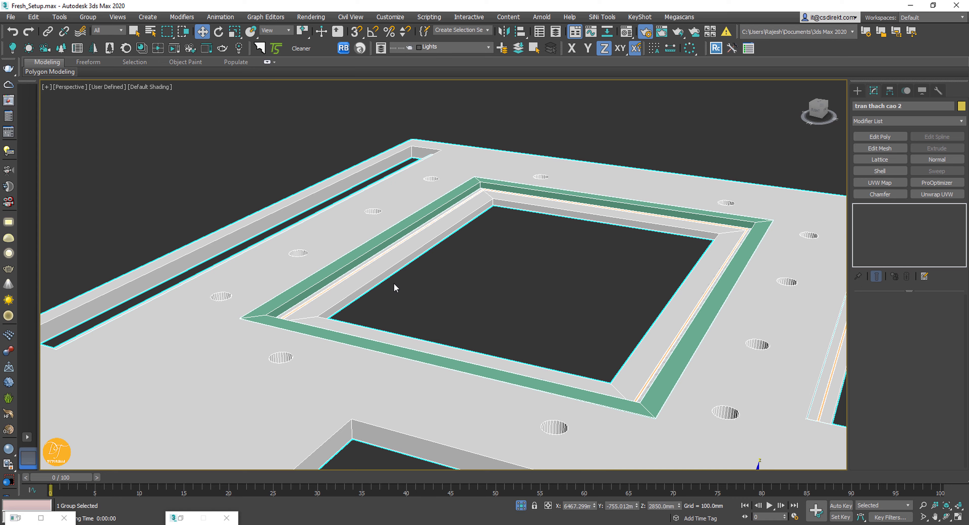
{"action": "left_click", "coordinate": [481, 299]}
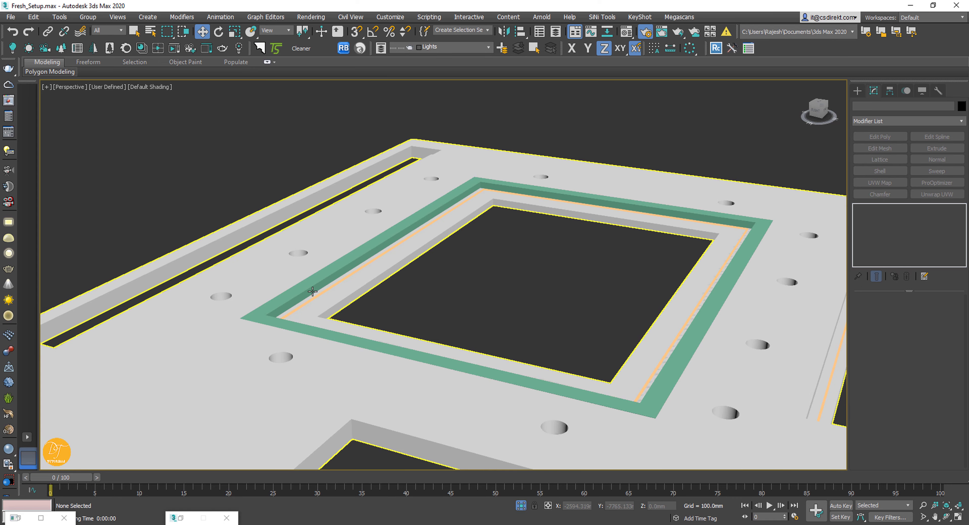
- Sample the orange cove light strip's material from the ceiling into the first slot of the Material Editor
{"action": "key", "text": "m"}
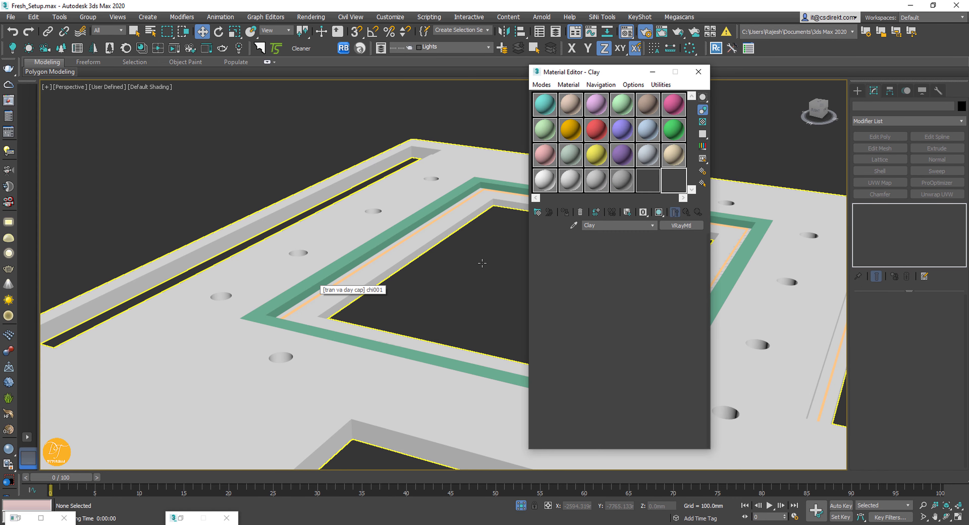
{"action": "left_click", "coordinate": [544, 109]}
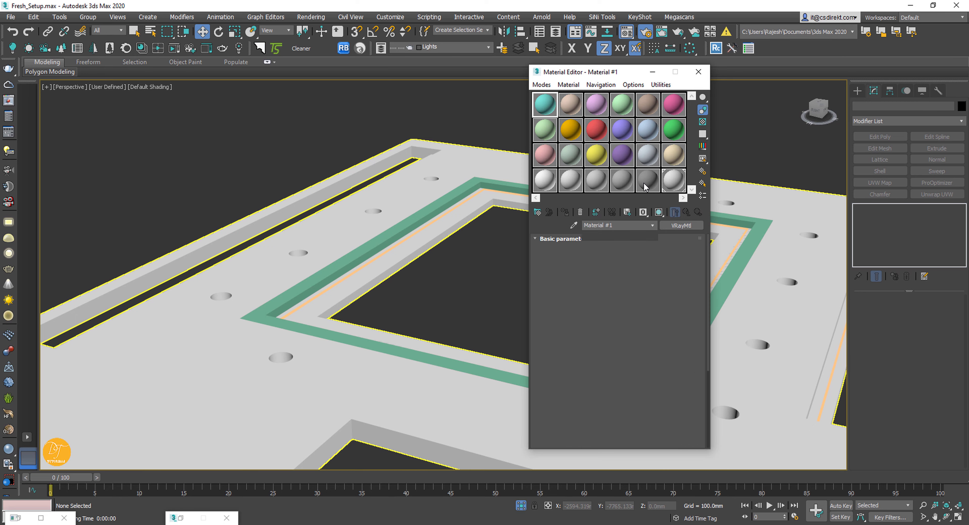
{"action": "left_click", "coordinate": [574, 224]}
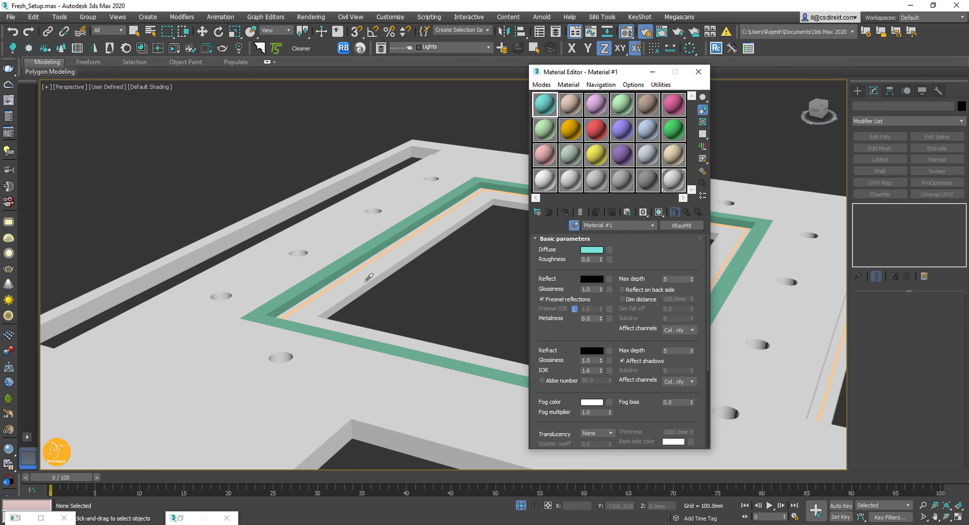
{"action": "scroll", "coordinate": [342, 258], "scroll_direction": "up", "scroll_amount": 5}
{"action": "scroll", "coordinate": [342, 258], "scroll_direction": "up", "scroll_amount": 2}
{"action": "left_click", "coordinate": [367, 277]}
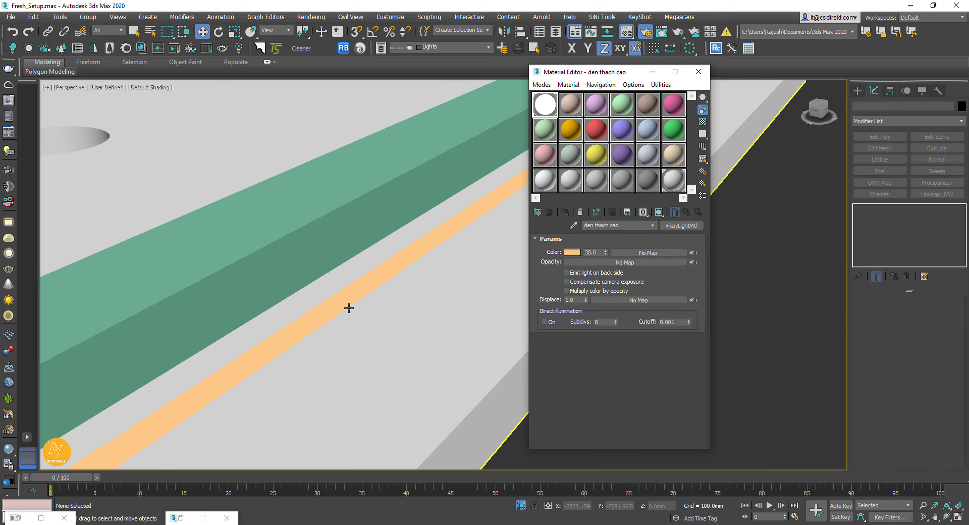
- Sample the green ceiling moulding's material into the second material slot and open its diffuse bitmap settings
{"action": "scroll", "coordinate": [348, 307], "scroll_direction": "down", "scroll_amount": 8}
{"action": "middle_click_drag", "start_coordinate": [348, 307], "coordinate": [355, 286]}
{"action": "left_click", "coordinate": [567, 103]}
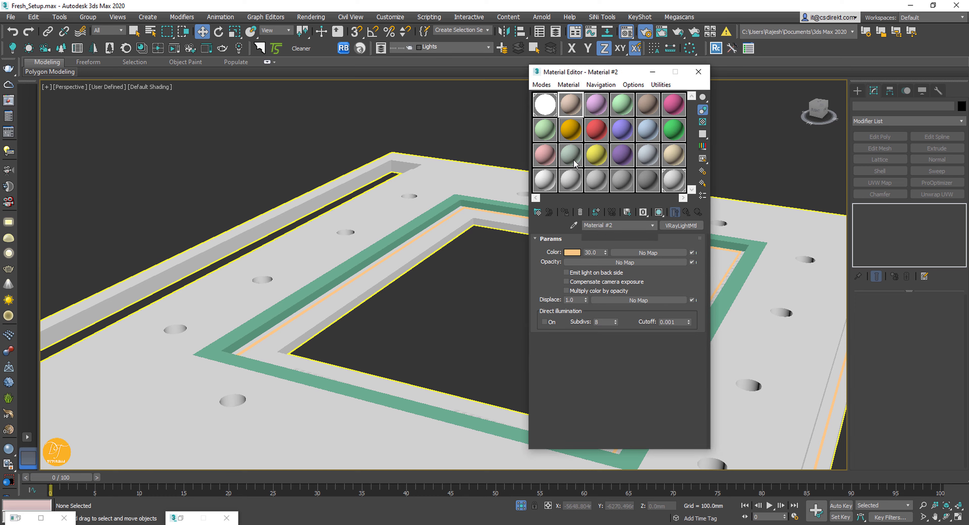
{"action": "left_click", "coordinate": [574, 225]}
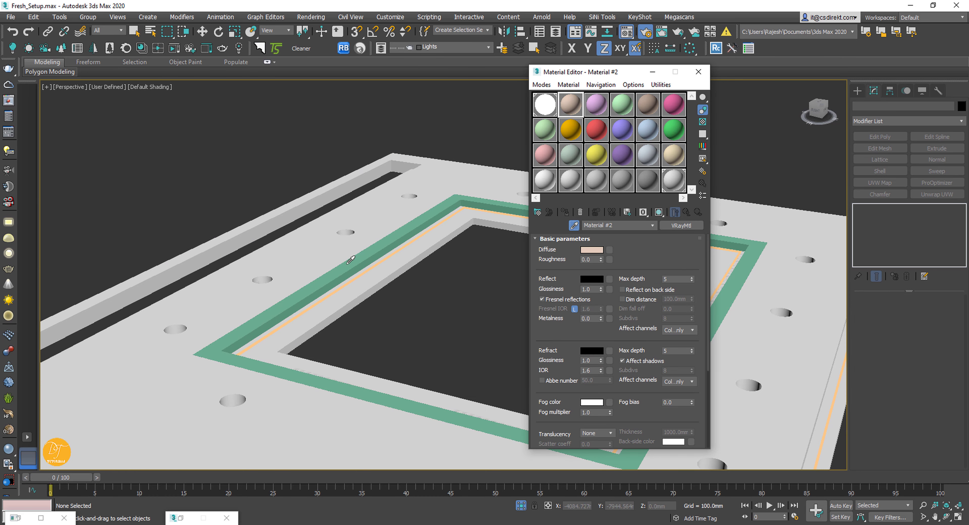
{"action": "left_click", "coordinate": [404, 257]}
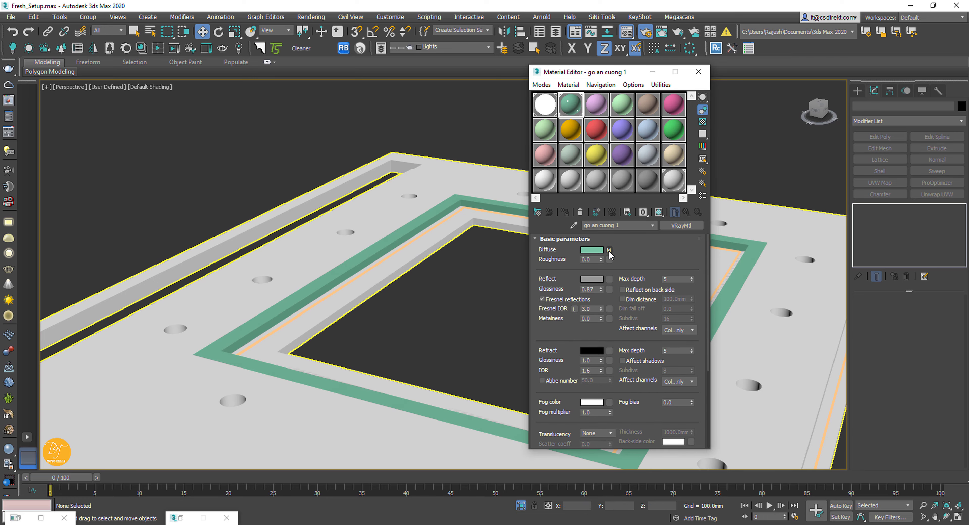
{"action": "left_click", "coordinate": [609, 250]}
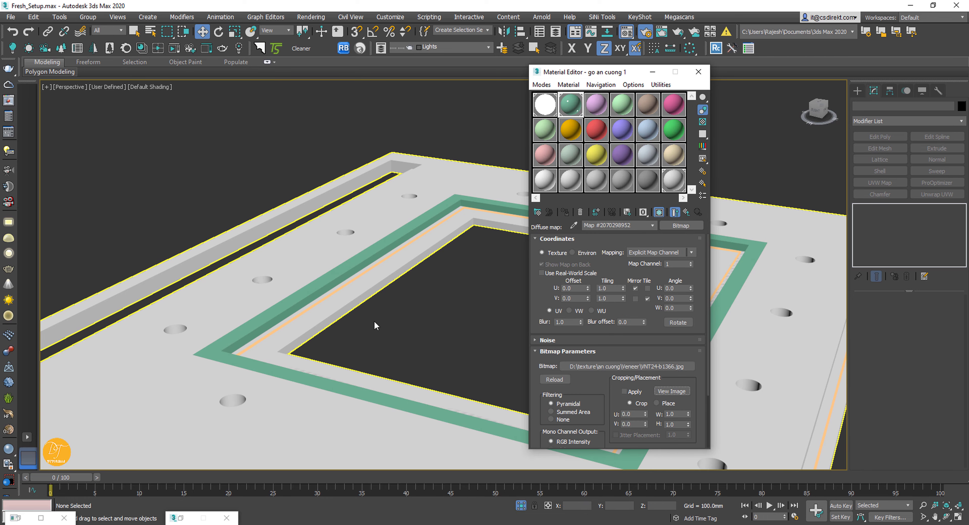
- Check the project's Maps folder for the moulding's veneer bitmap VNT24-b1366 and leave the file selection without replacing it
{"action": "left_click", "coordinate": [626, 366]}
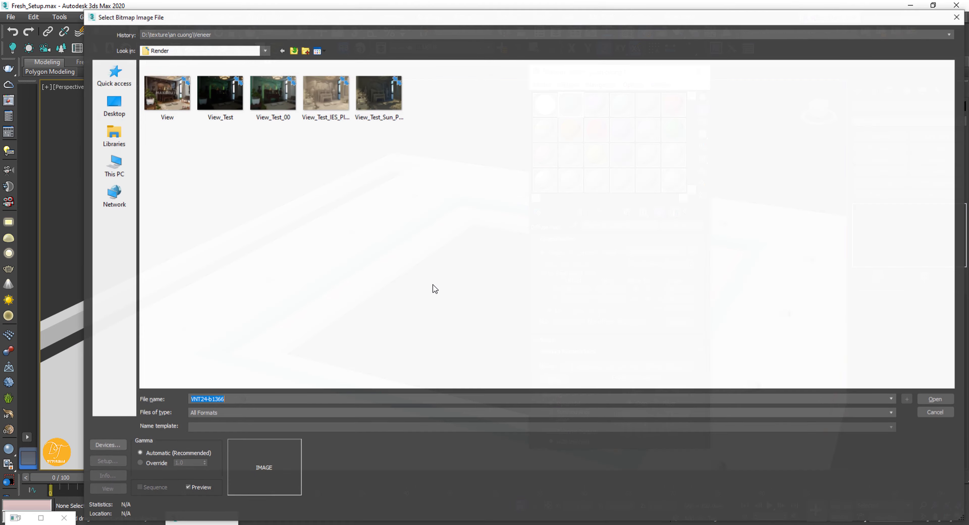
{"action": "left_click", "coordinate": [293, 51]}
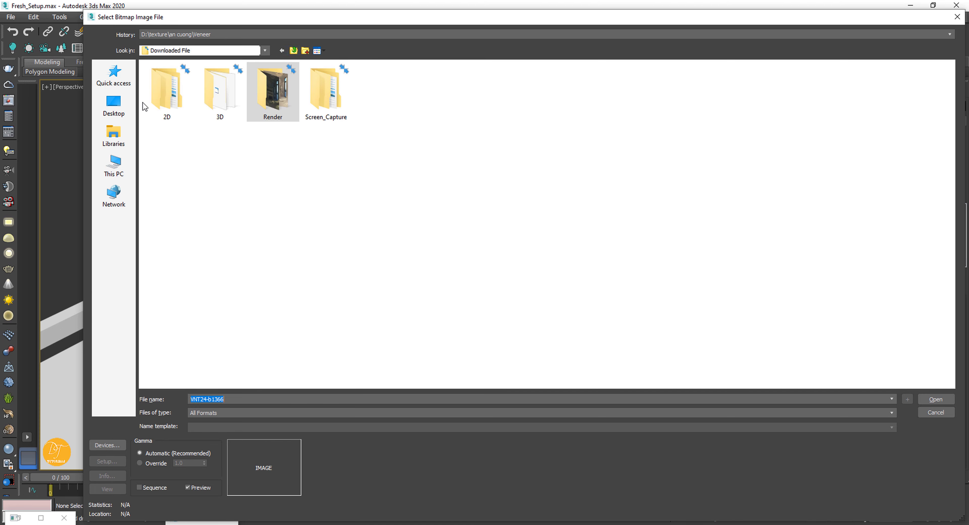
{"action": "double_click", "coordinate": [161, 96]}
{"action": "double_click", "coordinate": [220, 94]}
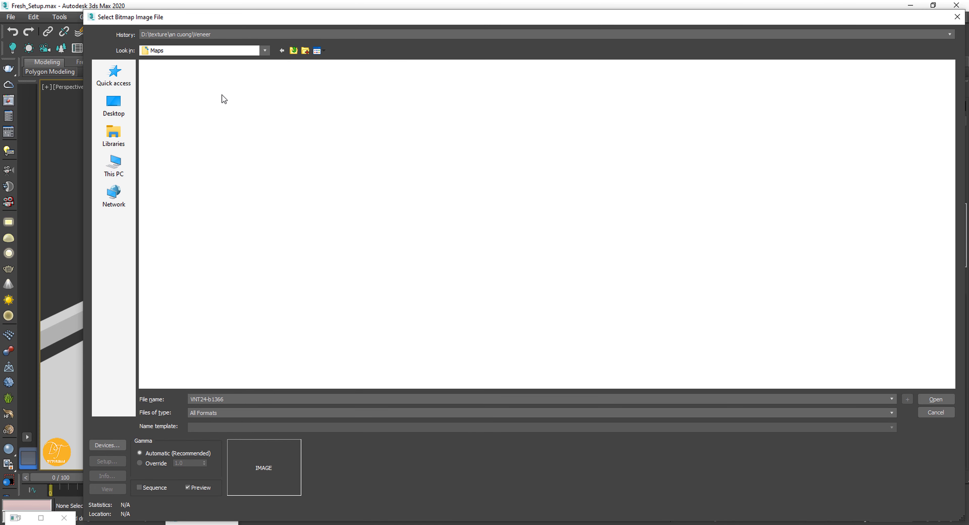
{"action": "left_click", "coordinate": [941, 402]}
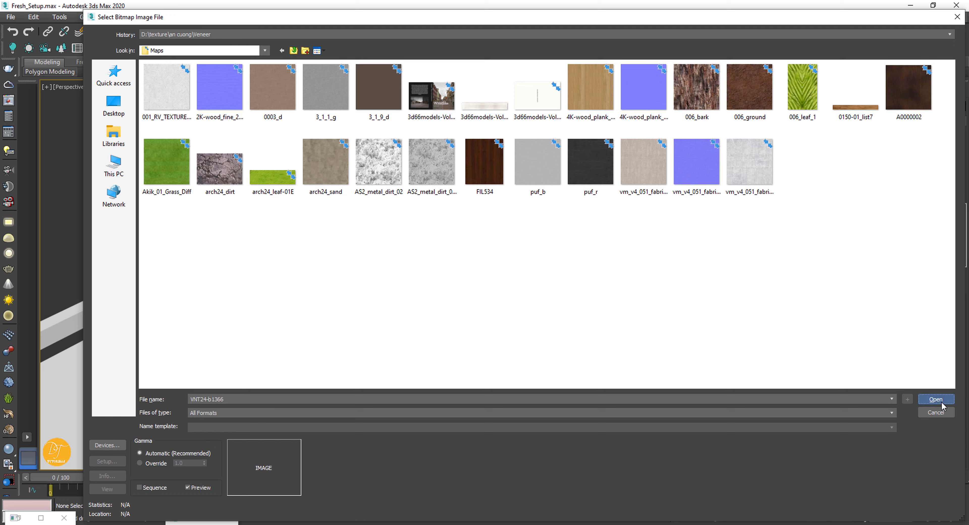
{"action": "left_click", "coordinate": [941, 402]}
{"action": "left_click", "coordinate": [936, 412]}
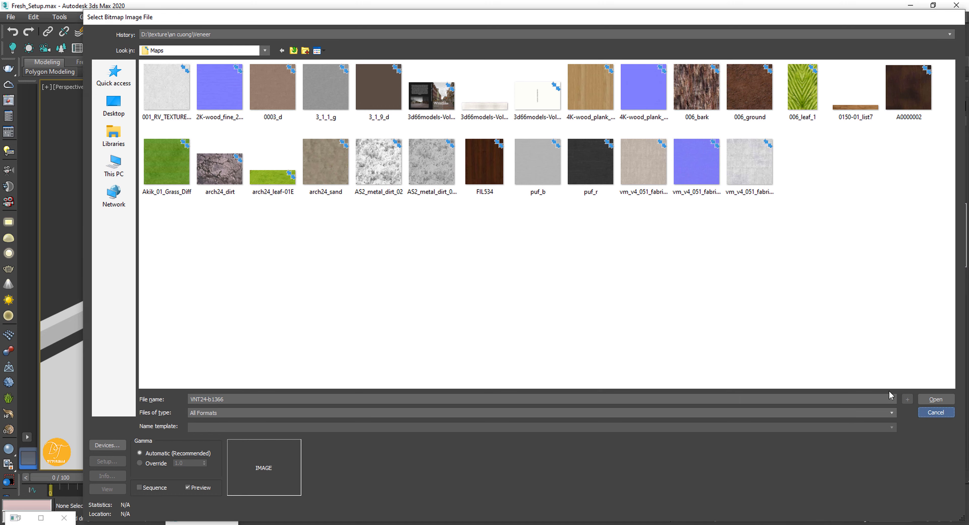
{"action": "left_click", "coordinate": [687, 213]}
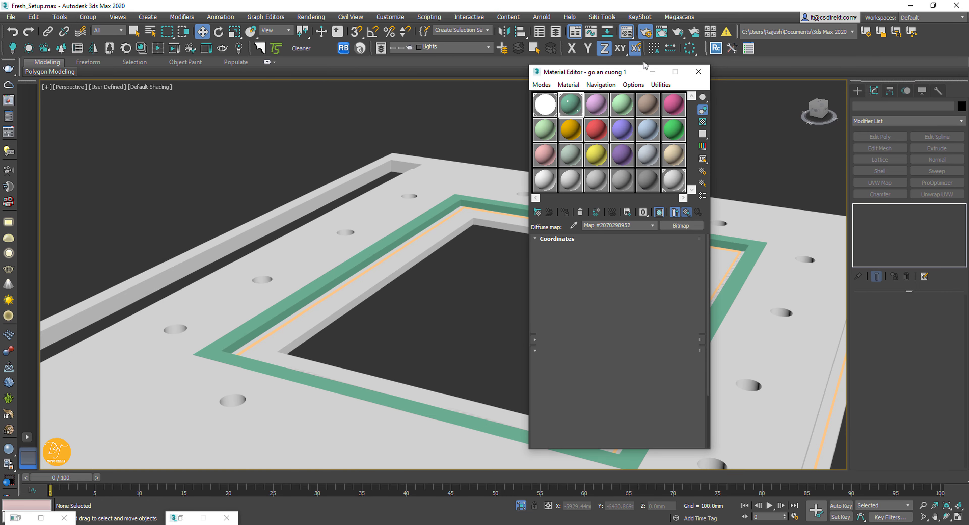
{"action": "left_click", "coordinate": [652, 72]}
- Open the false ceiling group tran thach cao 2, select its cove light strip spline and isolate it
{"action": "left_click", "coordinate": [373, 266]}
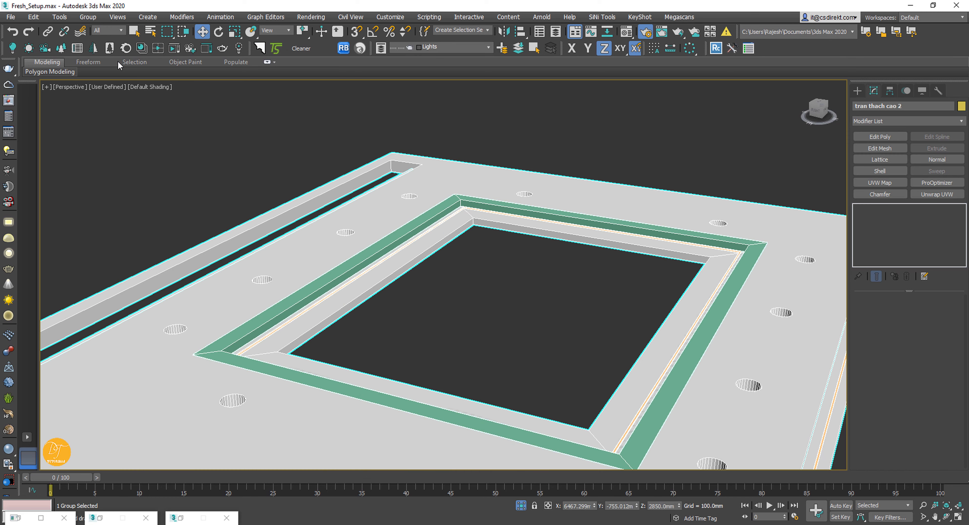
{"action": "left_click", "coordinate": [87, 17]}
{"action": "left_click", "coordinate": [93, 60]}
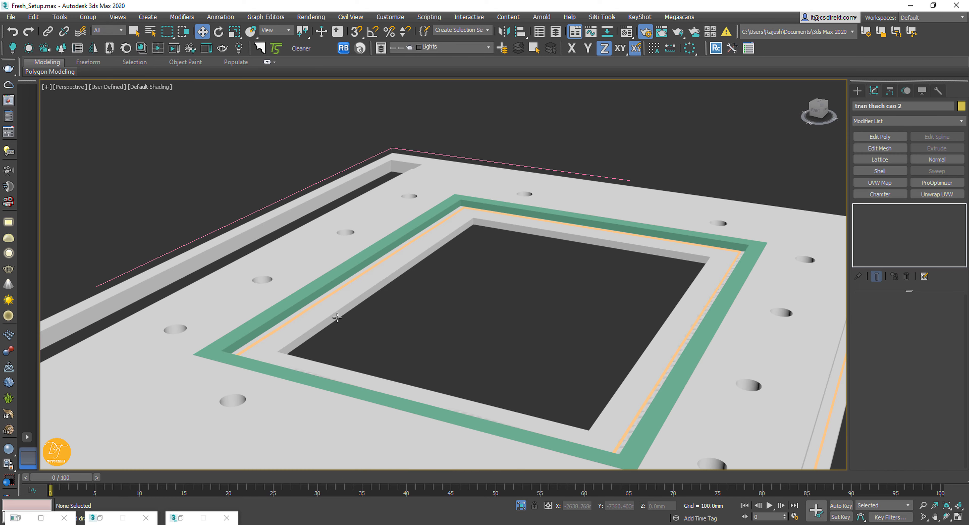
{"action": "left_click", "coordinate": [336, 287]}
{"action": "scroll", "coordinate": [411, 311], "scroll_direction": "down", "scroll_amount": 4}
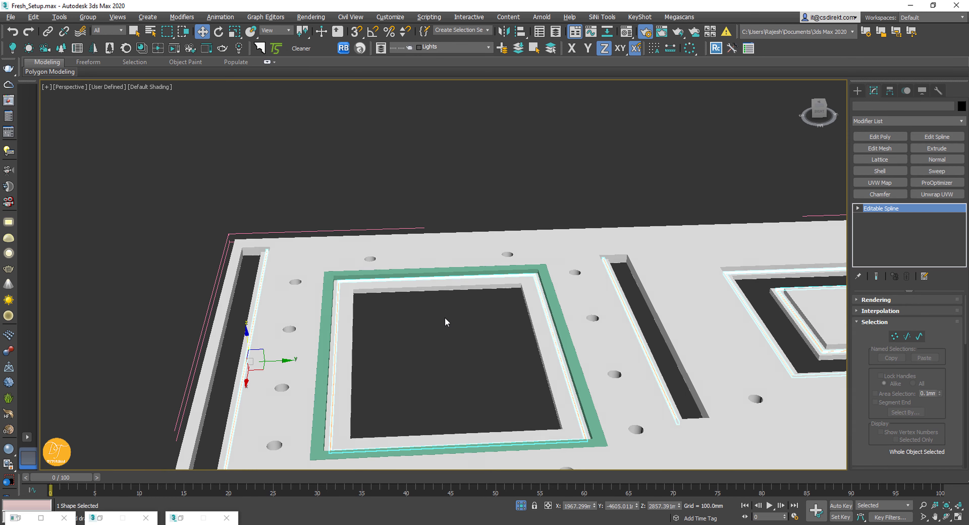
{"action": "middle_click_drag", "start_coordinate": [406, 295], "coordinate": [297, 275]}
{"action": "middle_click_drag", "start_coordinate": [542, 308], "coordinate": [467, 325]}
{"action": "key", "text": "alt+q"}
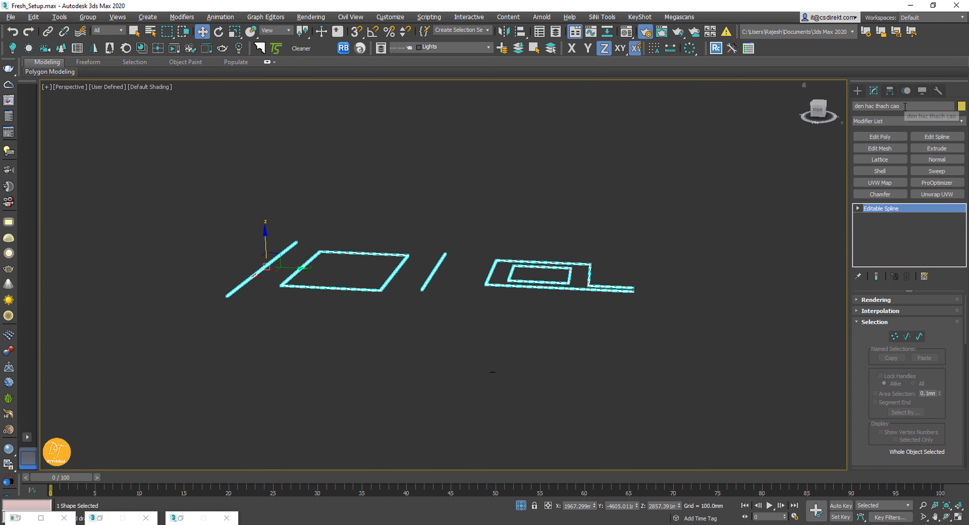
- Rename the isolated cove light strip spline as Lights
{"action": "left_click", "coordinate": [880, 105]}
{"action": "type", "text": "Lights"}
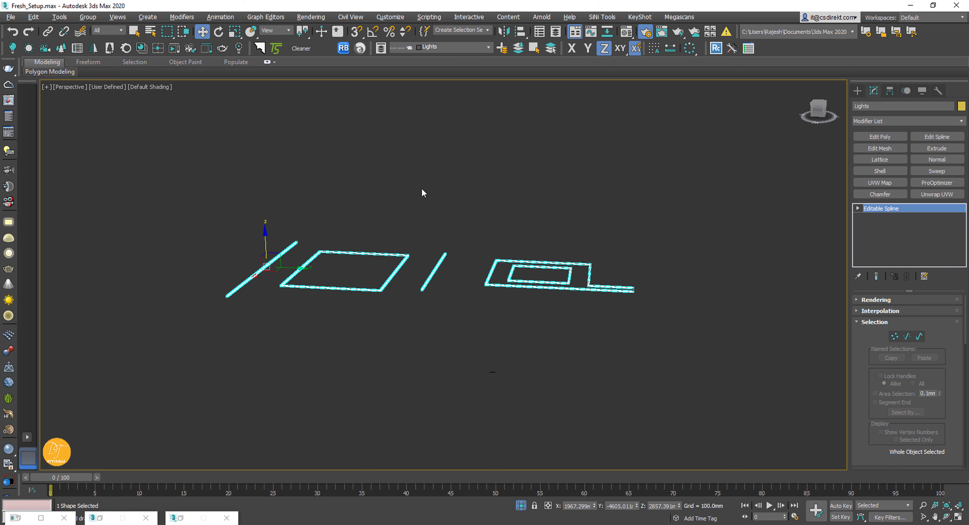
{"action": "left_click", "coordinate": [371, 297]}
{"action": "left_click", "coordinate": [370, 291]}
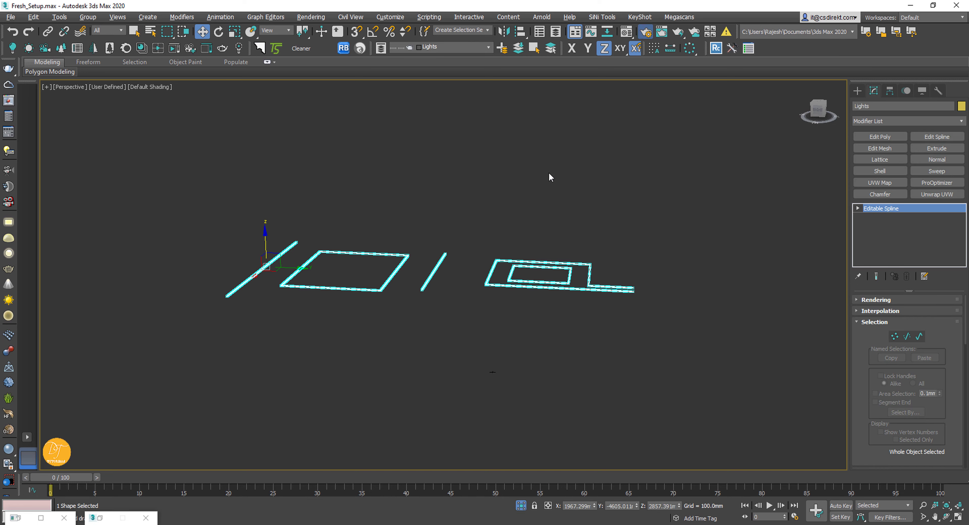
- Exclude the Lights object from the V-Ray material override in the render setup
{"action": "key", "text": "F10"}
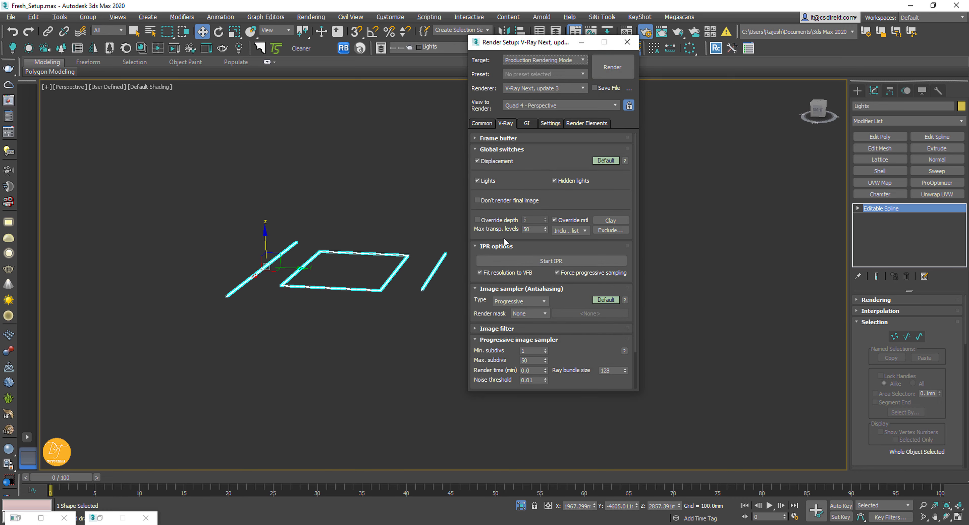
{"action": "left_click", "coordinate": [611, 231]}
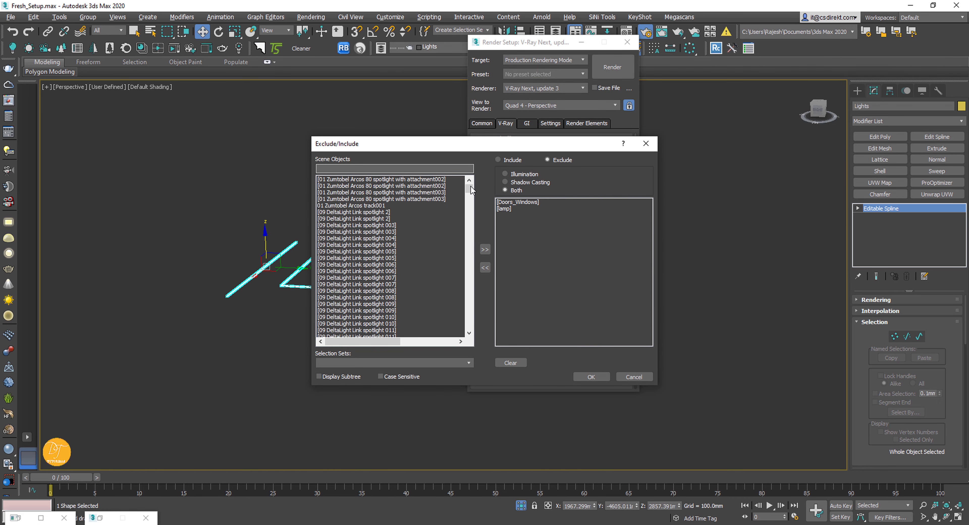
{"action": "type", "text": "light"}
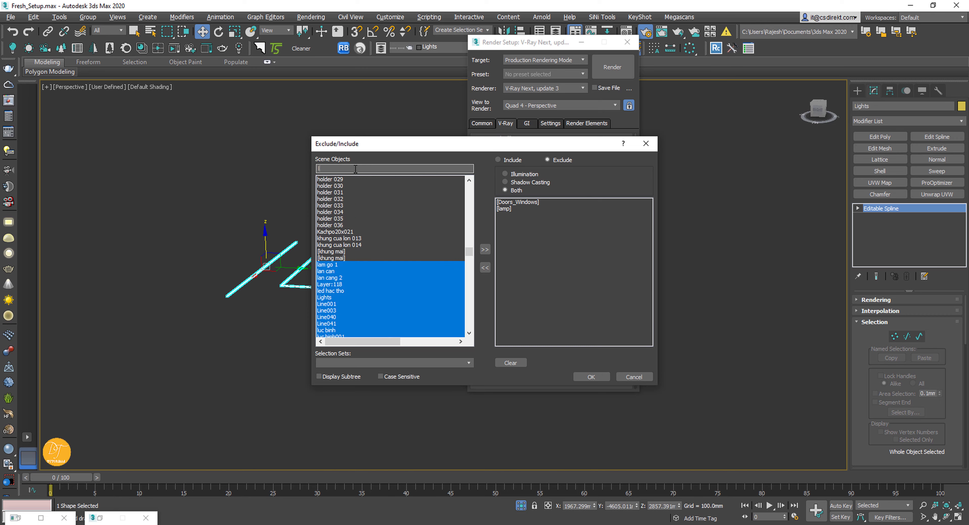
{"action": "double_click", "coordinate": [324, 298]}
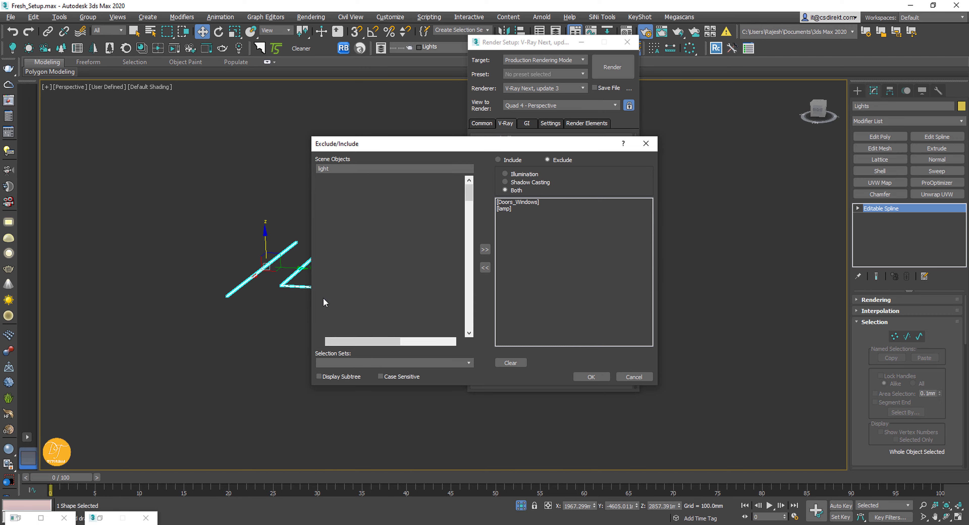
{"action": "left_click", "coordinate": [589, 378]}
{"action": "left_click", "coordinate": [581, 43]}
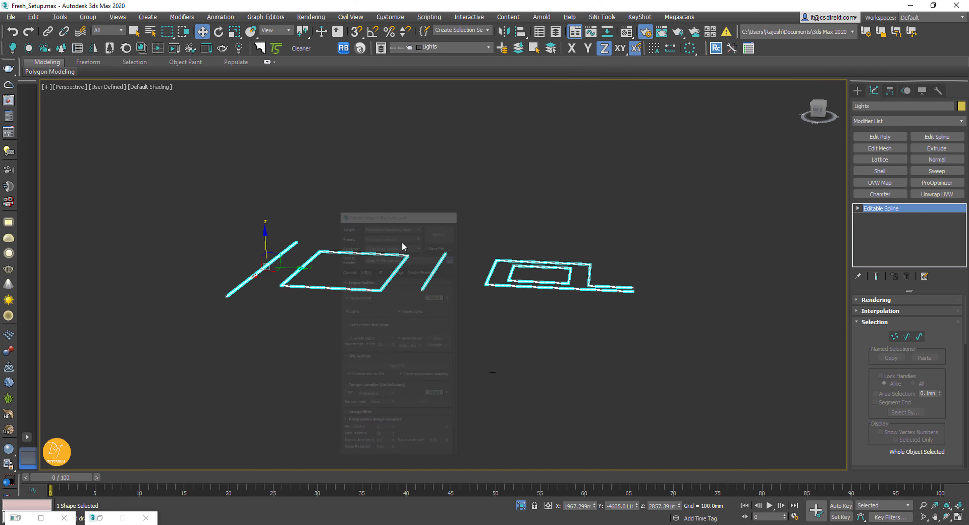
- Look through cam 4, show the four-viewport layout and end isolation so the whole scene is displayed
{"action": "scroll", "coordinate": [352, 288], "scroll_direction": "up", "scroll_amount": 5}
{"action": "scroll", "coordinate": [353, 288], "scroll_direction": "down", "scroll_amount": 3}
{"action": "middle_click_drag", "start_coordinate": [381, 279], "coordinate": [337, 297]}
{"action": "key", "text": "c"}
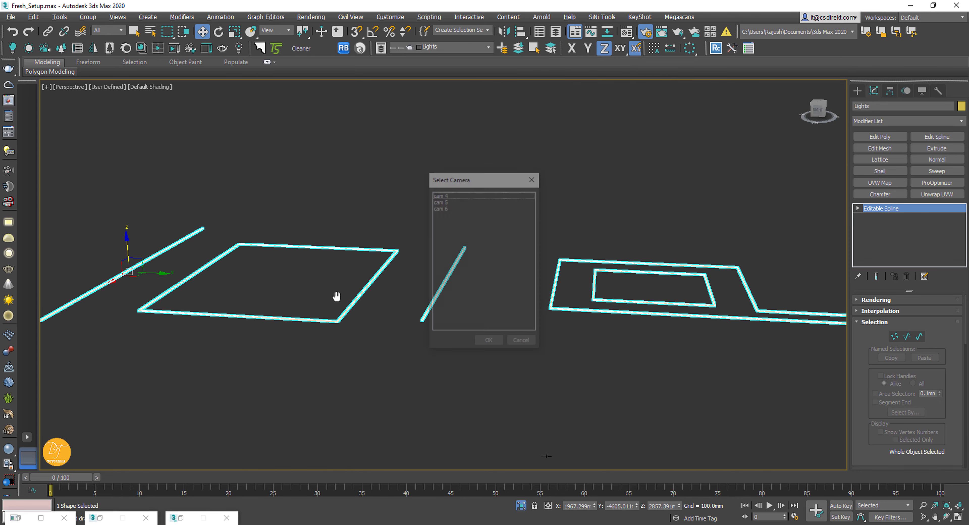
{"action": "double_click", "coordinate": [441, 195]}
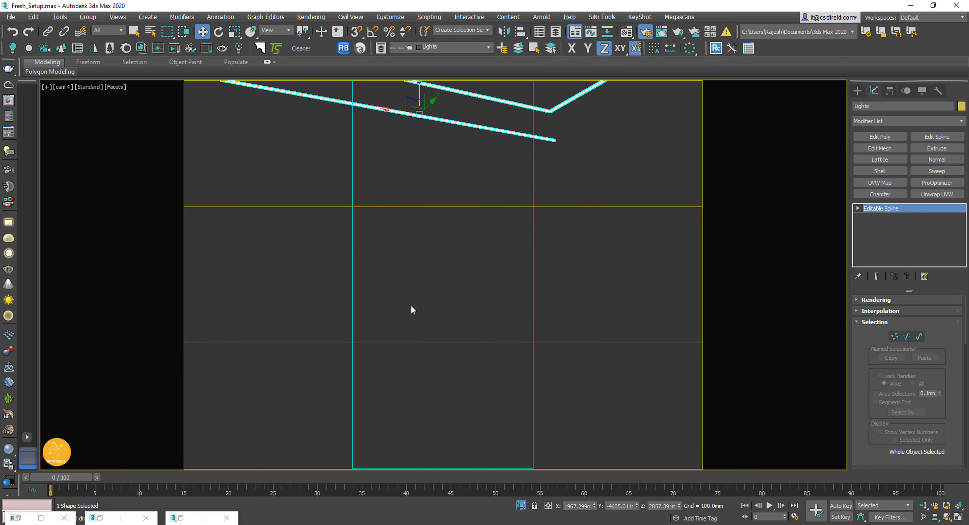
{"action": "key", "text": "alt+w"}
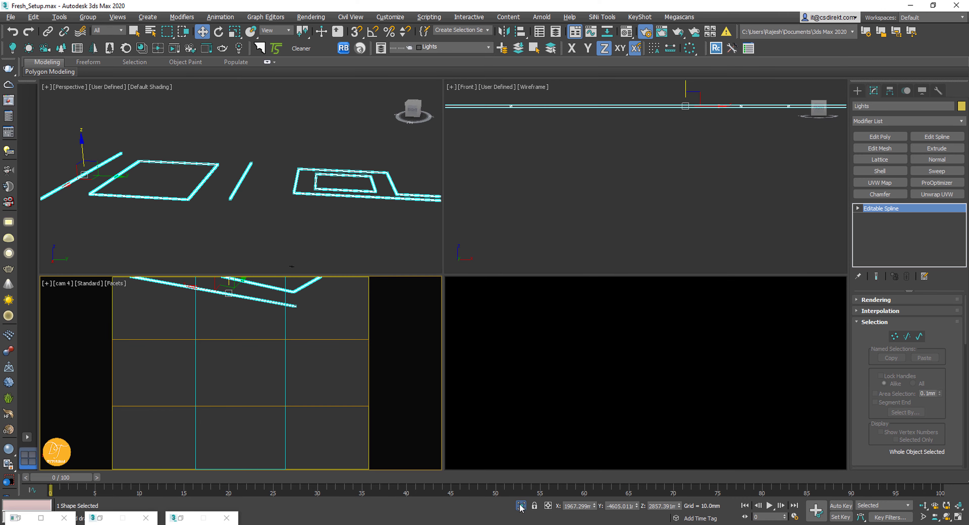
{"action": "key", "text": "alt+q"}
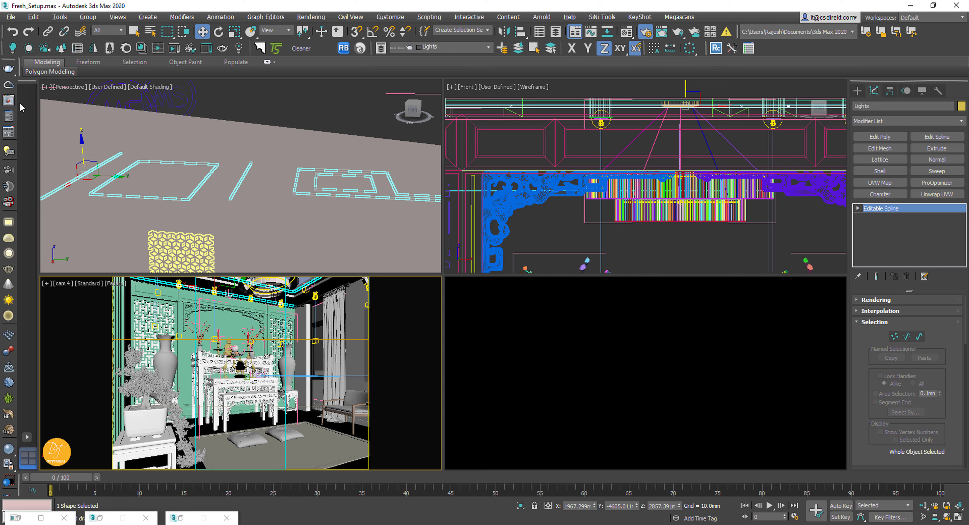
- Examine the ceiling and chandelier area of the previous cam 4 render in the V-Ray frame buffer
{"action": "left_click", "coordinate": [9, 101]}
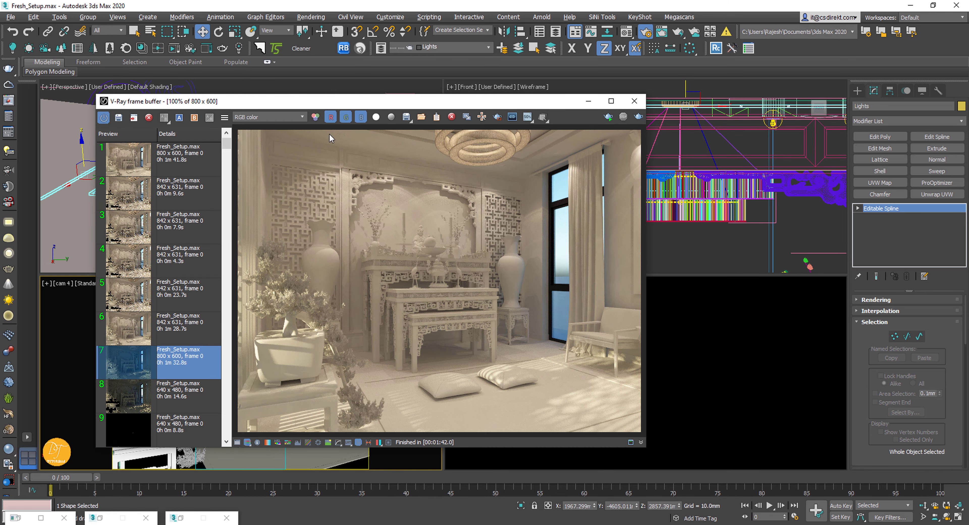
{"action": "left_click", "coordinate": [358, 441]}
{"action": "scroll", "coordinate": [473, 152], "scroll_direction": "up", "scroll_amount": 2}
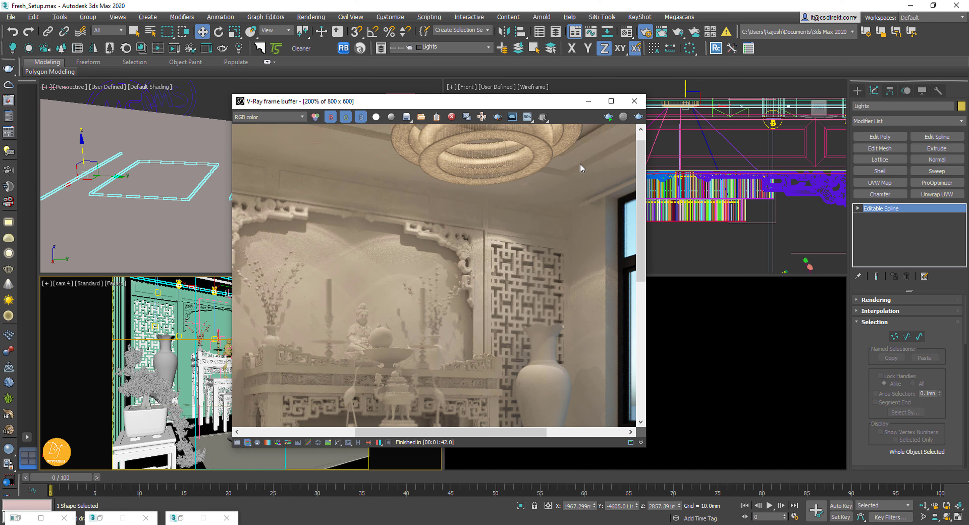
{"action": "middle_click_drag", "start_coordinate": [580, 162], "coordinate": [506, 201]}
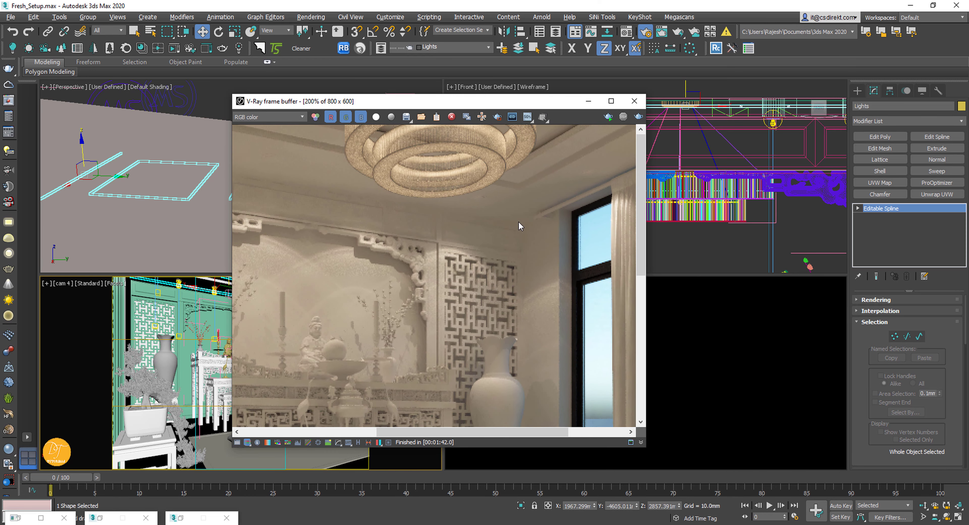
{"action": "scroll", "coordinate": [504, 199], "scroll_direction": "down", "scroll_amount": 2}
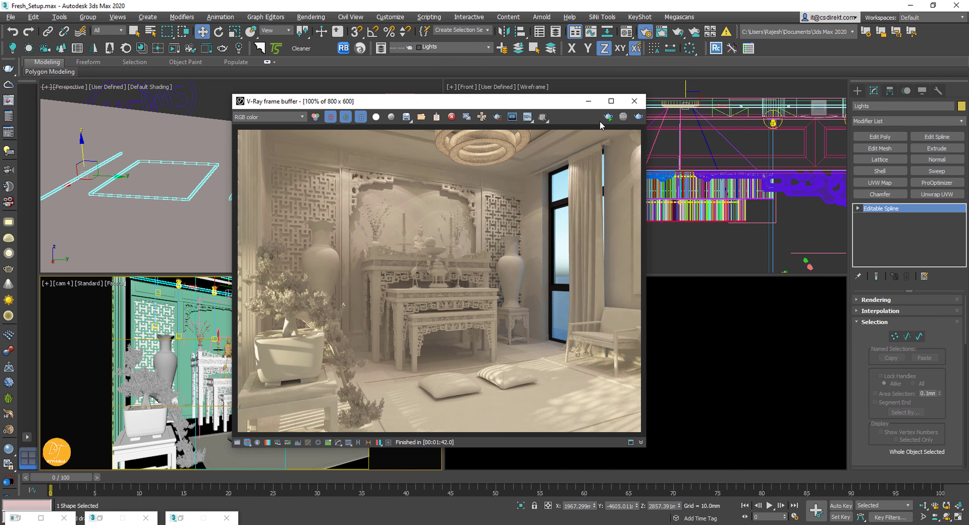
{"action": "left_click", "coordinate": [588, 101]}
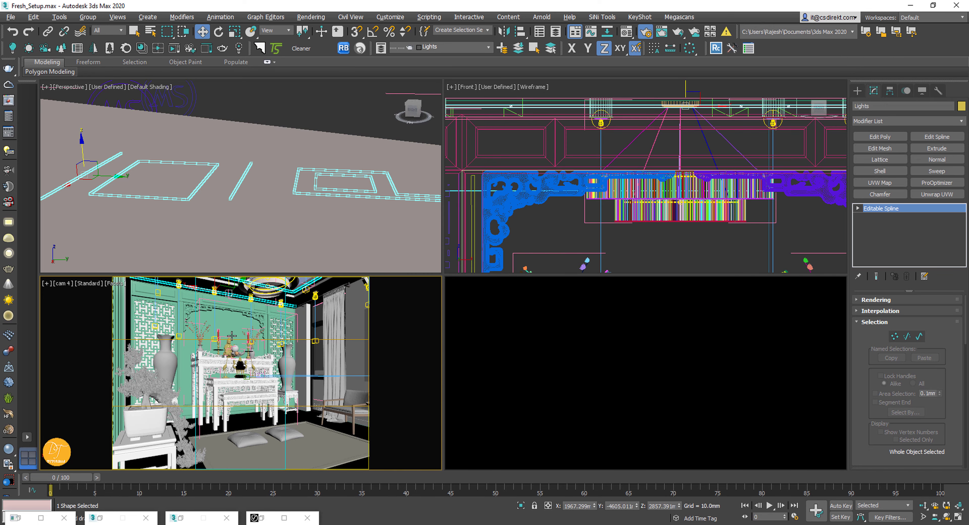
- Show cam 4 in a single enlarged viewport and select the camera's target
{"action": "key", "text": "alt+w"}
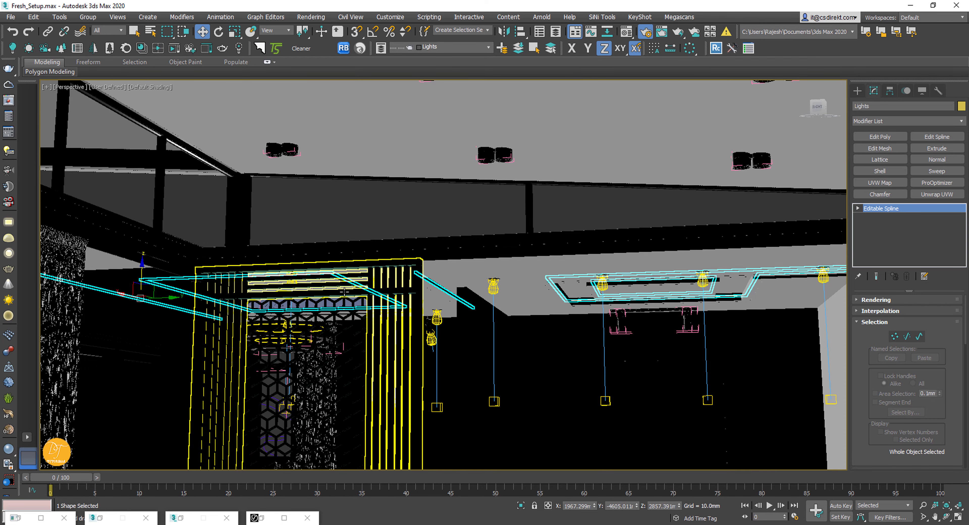
{"action": "key", "text": "c"}
{"action": "double_click", "coordinate": [441, 194]}
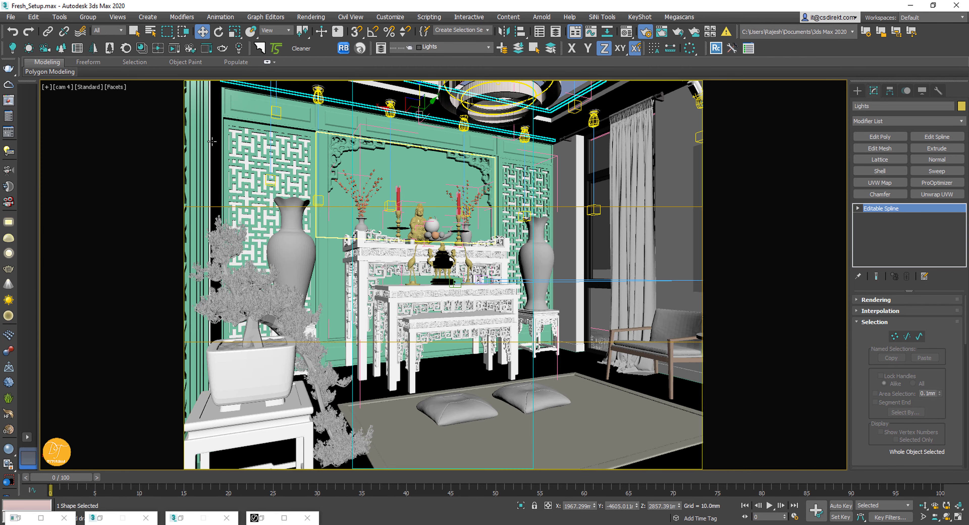
{"action": "left_click", "coordinate": [63, 87]}
{"action": "left_click", "coordinate": [106, 289]}
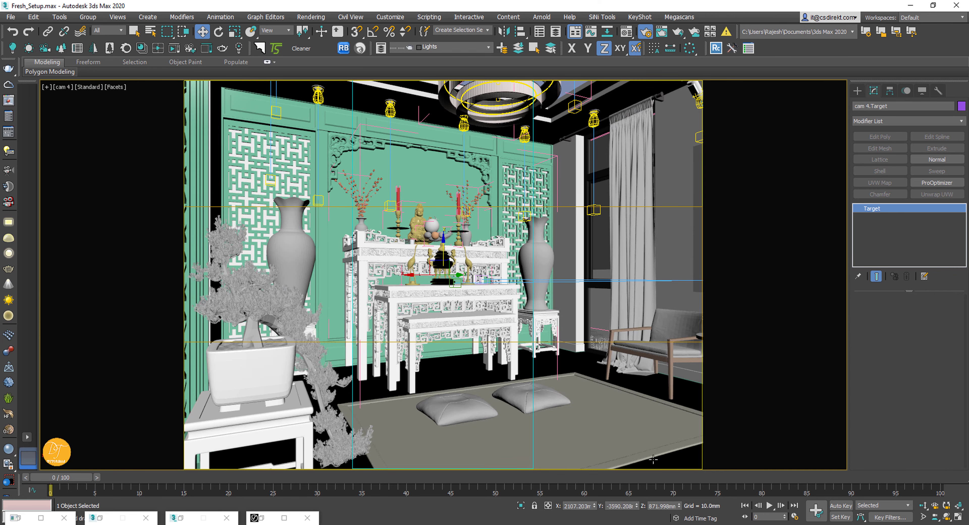
- Set the cam 4 target's Z position to 1050 mm
{"action": "double_click", "coordinate": [650, 506]}
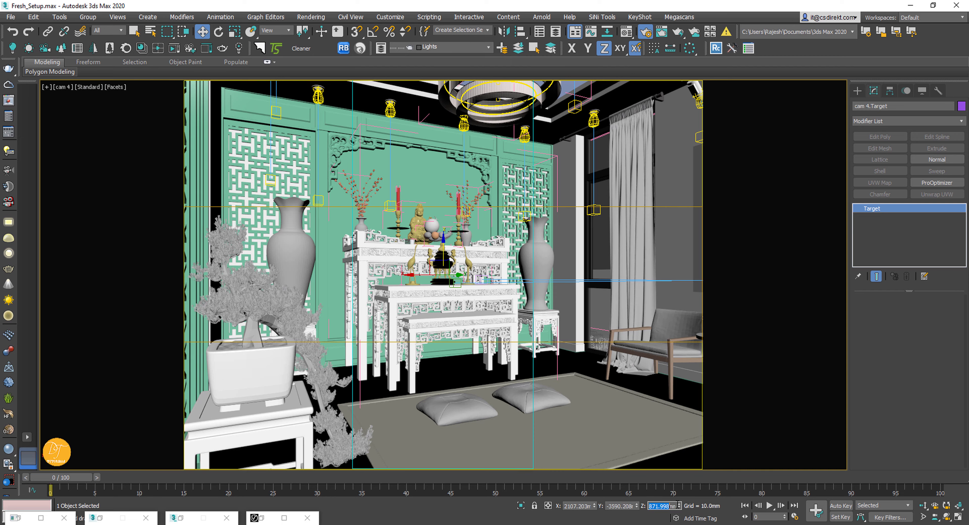
{"action": "right_click", "coordinate": [662, 506]}
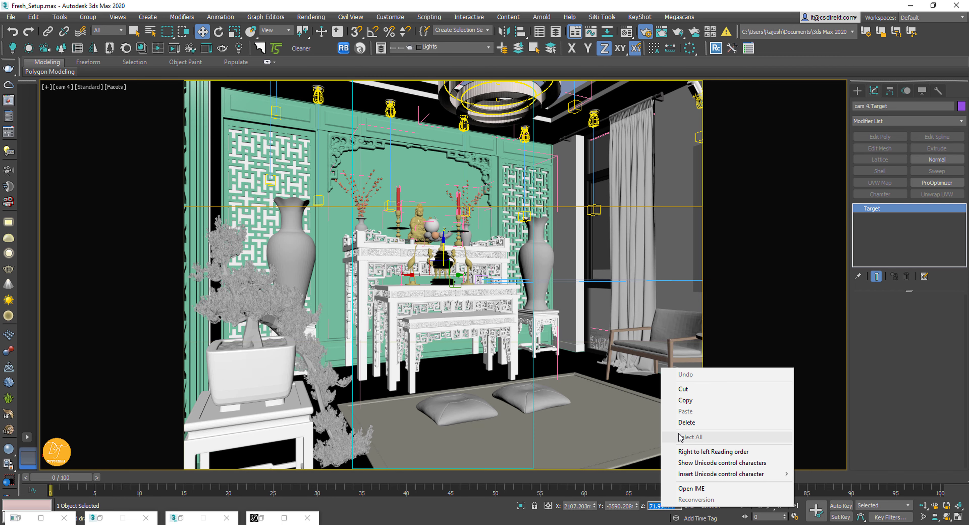
{"action": "left_click", "coordinate": [689, 402]}
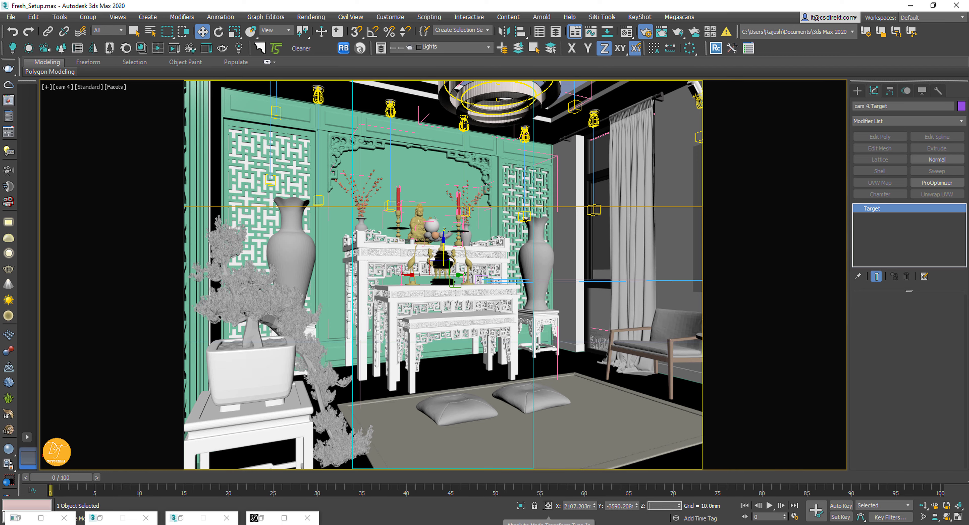
{"action": "key", "text": "Return"}
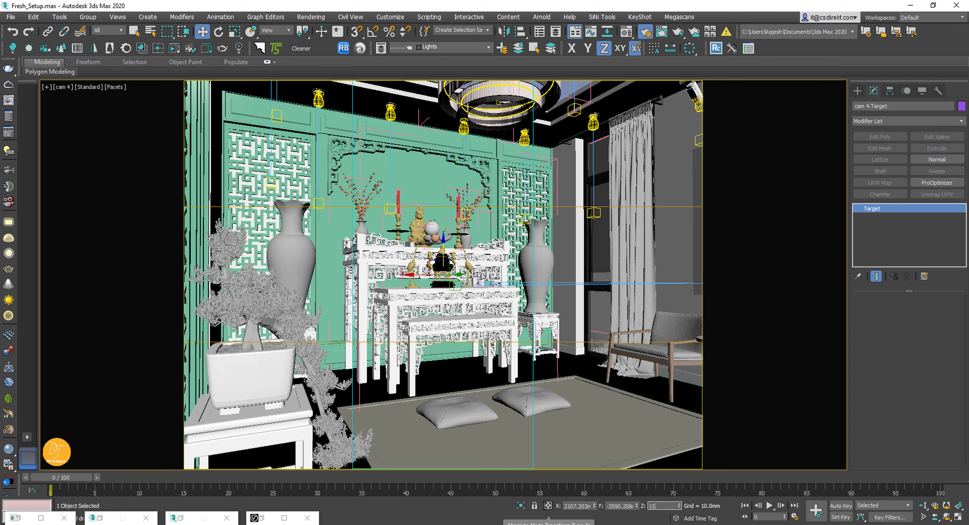
{"action": "type", "text": "50"}
{"action": "key", "text": "Return"}
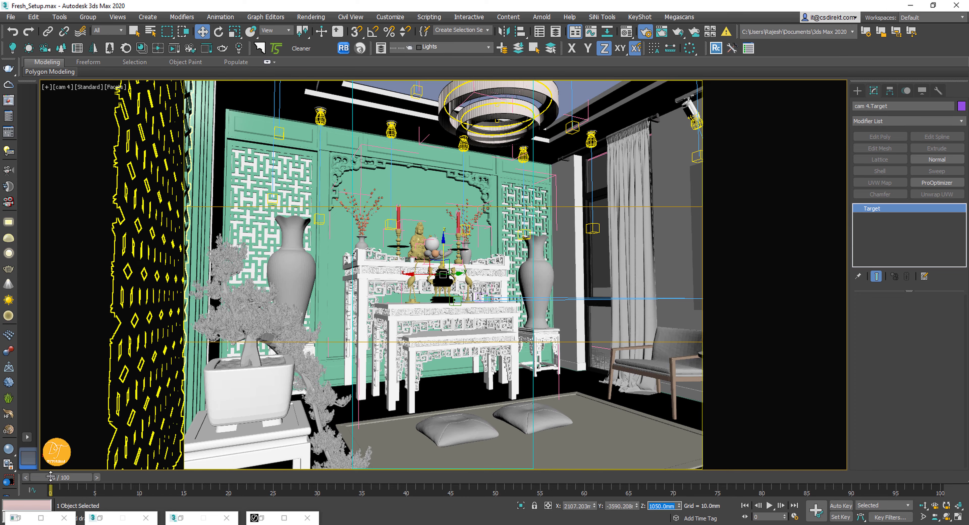
- Re-render the cam 4 view and limit rendering to a region covering the ceiling and chandelier
{"action": "left_click", "coordinate": [262, 519]}
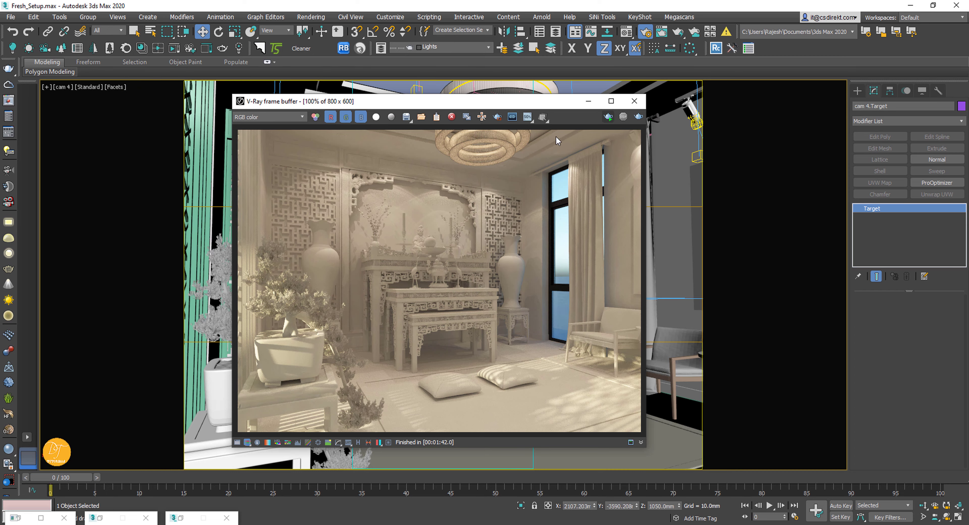
{"action": "key", "text": "shift+q"}
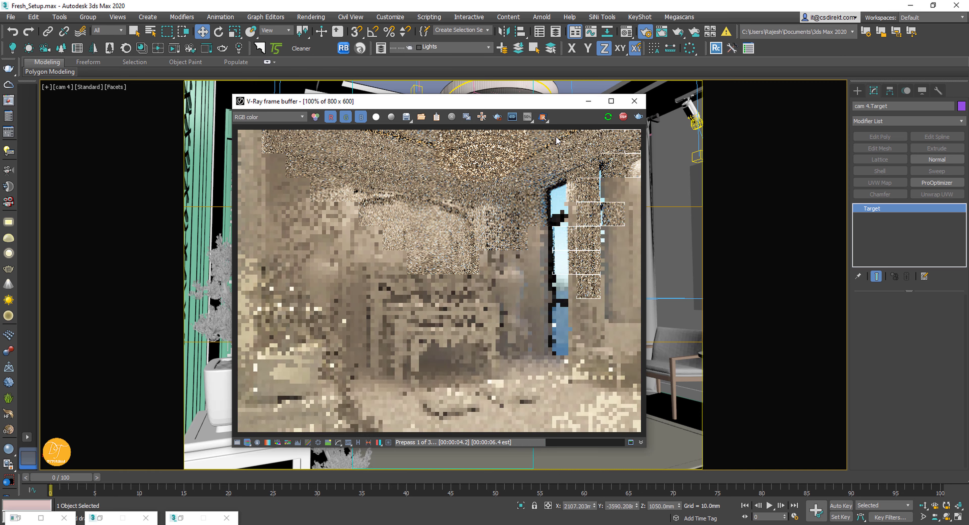
{"action": "left_click", "coordinate": [497, 117]}
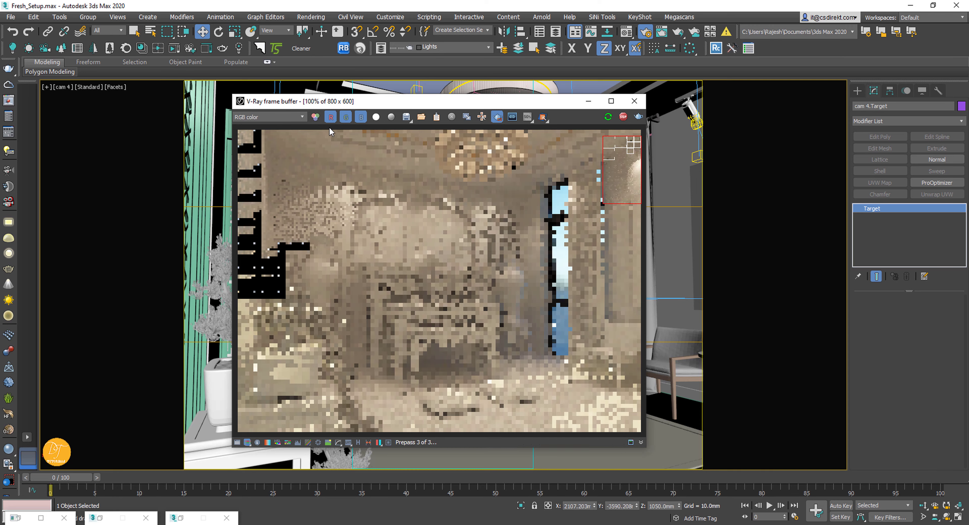
{"action": "left_click_drag", "start_coordinate": [329, 128], "coordinate": [643, 201]}
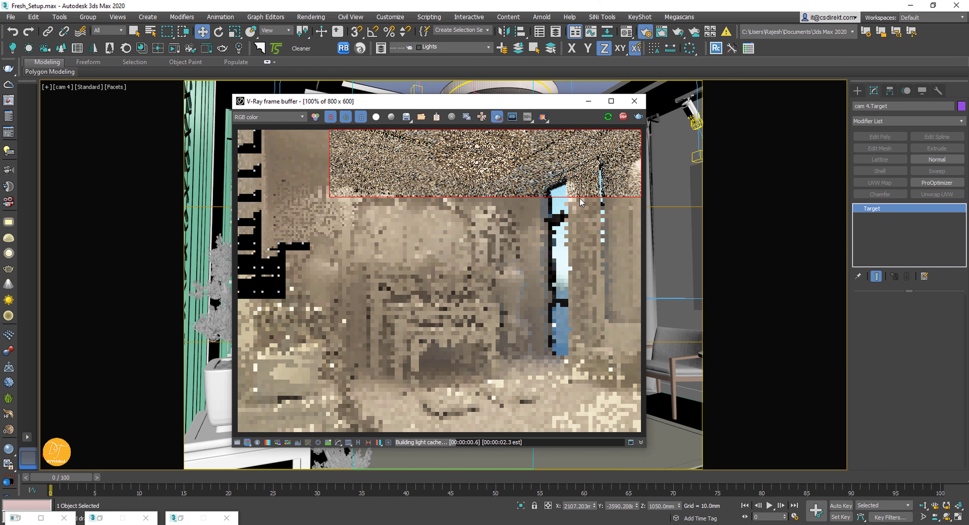
{"action": "left_click", "coordinate": [589, 101]}
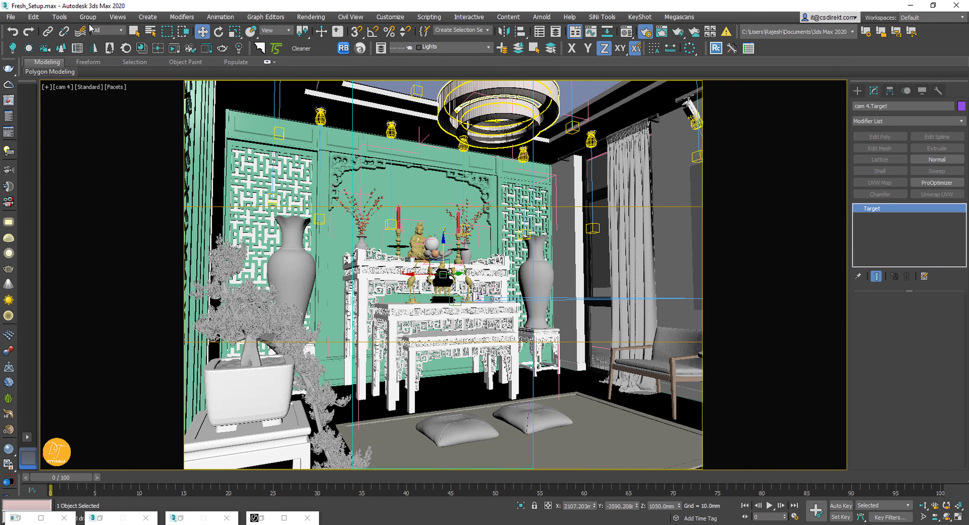
- Close the chandelier's group, then hide the chandelier and its ring lights from the scene
{"action": "left_click", "coordinate": [513, 88]}
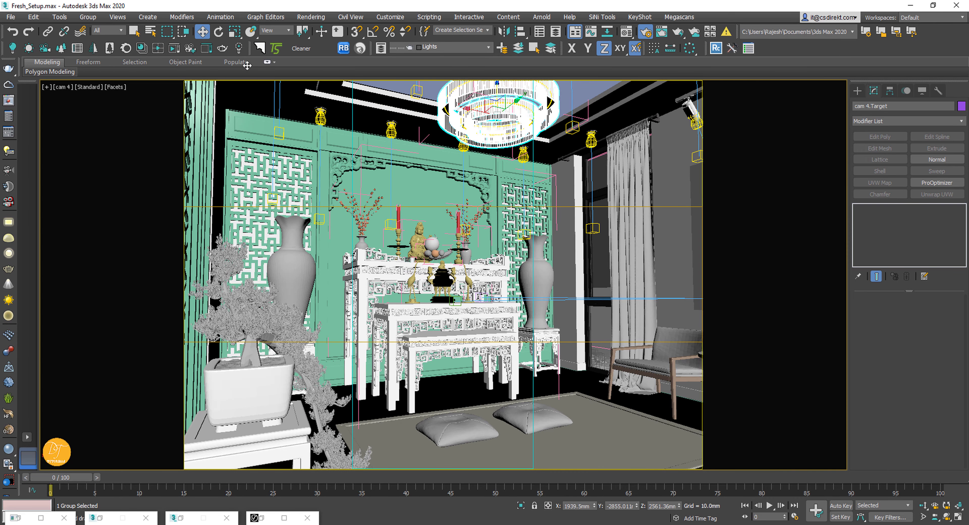
{"action": "left_click", "coordinate": [88, 17]}
{"action": "left_click", "coordinate": [95, 84]}
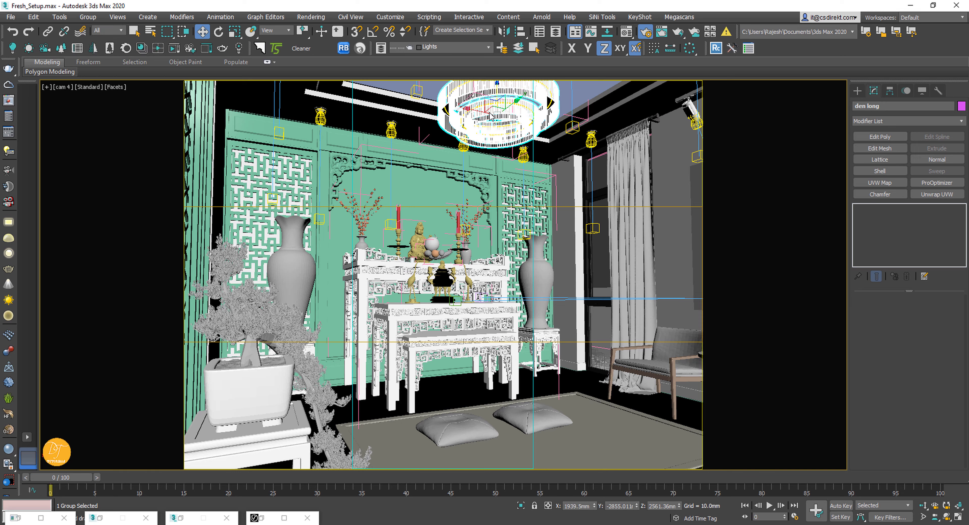
{"action": "right_click", "coordinate": [472, 117]}
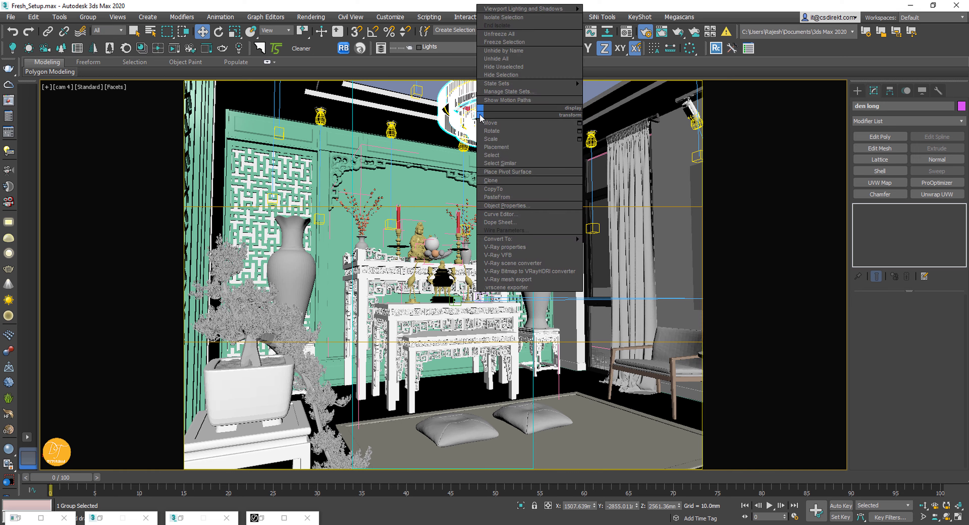
{"action": "left_click", "coordinate": [506, 76]}
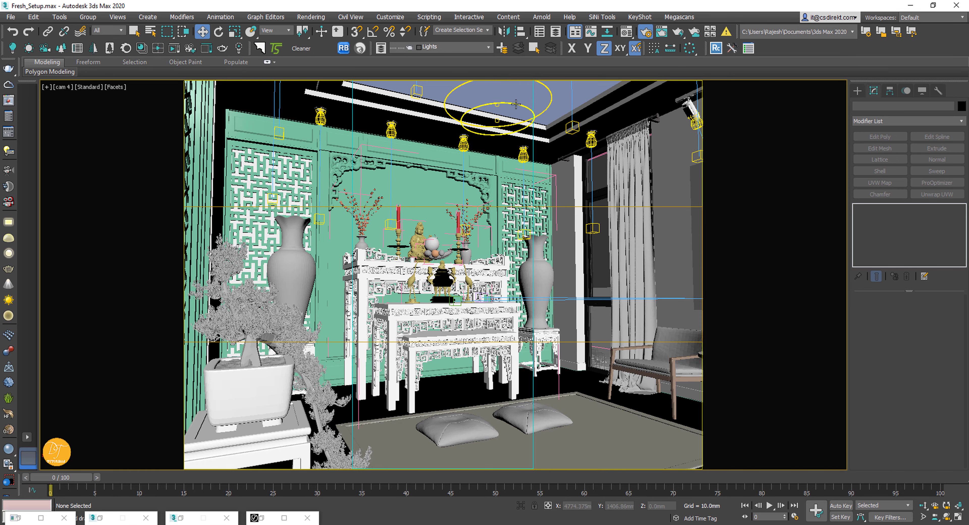
{"action": "left_click", "coordinate": [516, 105]}
{"action": "right_click", "coordinate": [514, 105]}
{"action": "left_click", "coordinate": [524, 79]}
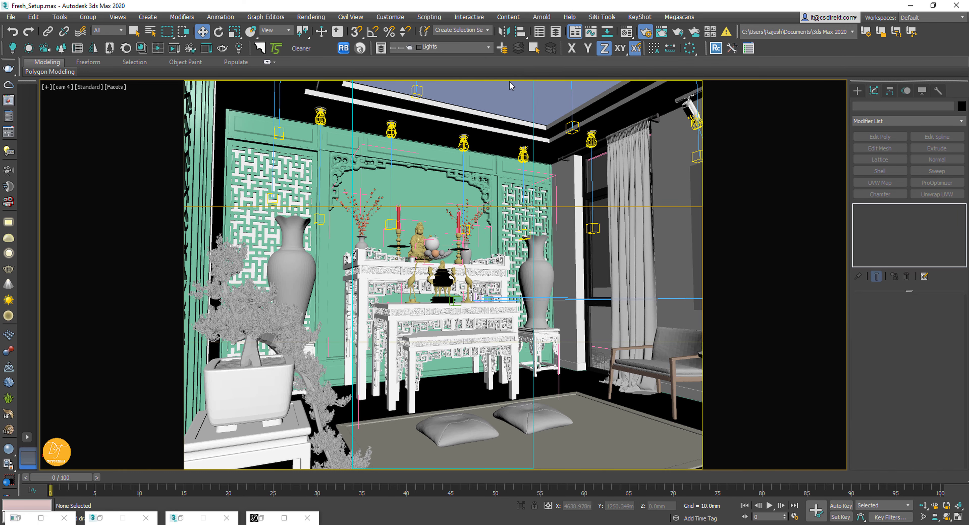
- Review the Hidden lights option in the V-Ray global switches and re-render the ceiling region
{"action": "left_click", "coordinate": [650, 33]}
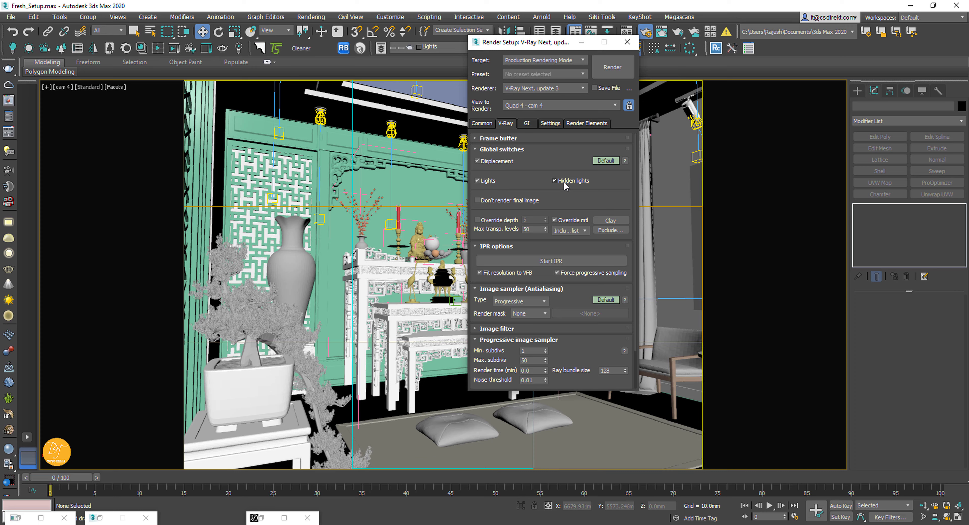
{"action": "left_click", "coordinate": [581, 42]}
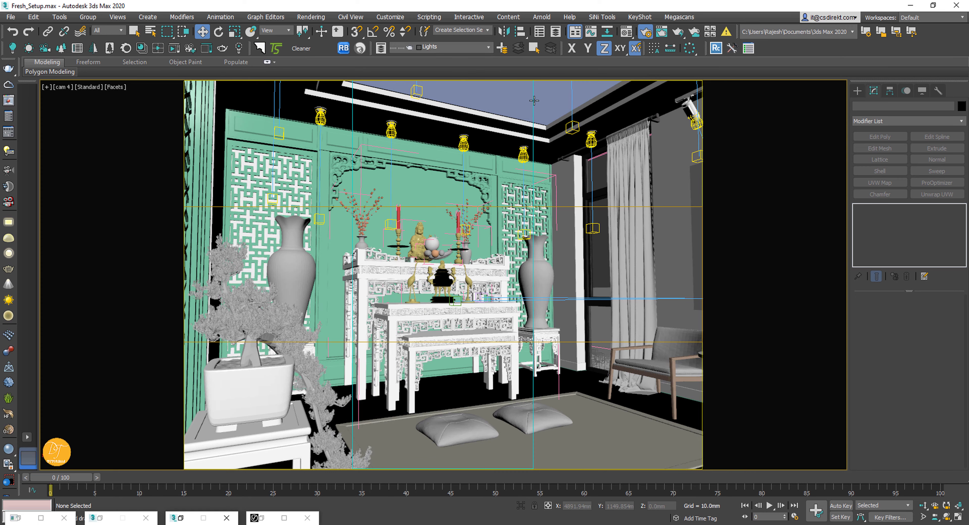
{"action": "left_click", "coordinate": [675, 35]}
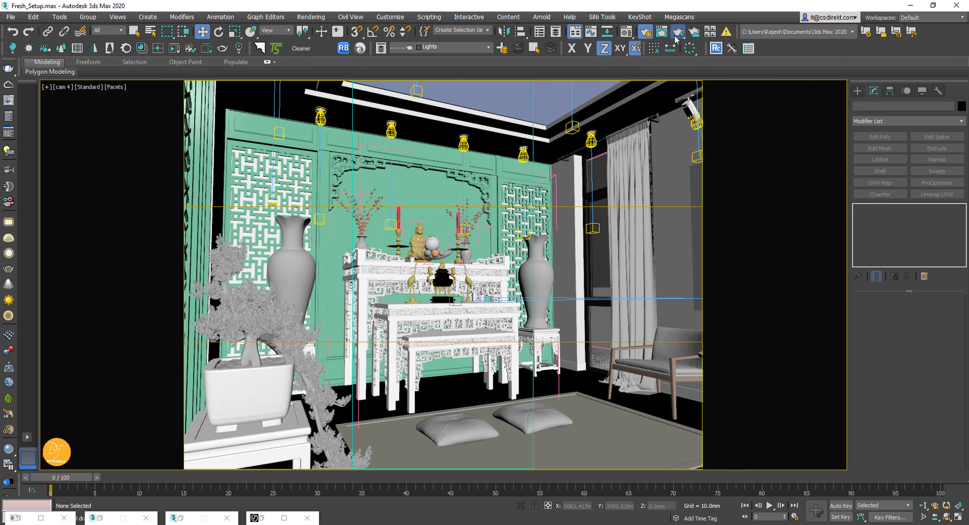
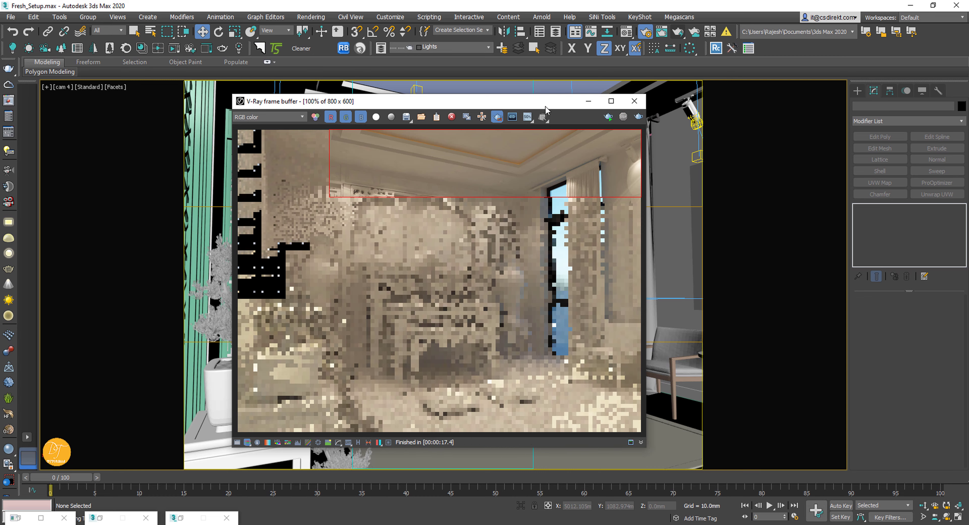
{"action": "left_click_drag", "start_coordinate": [546, 104], "coordinate": [459, 134]}
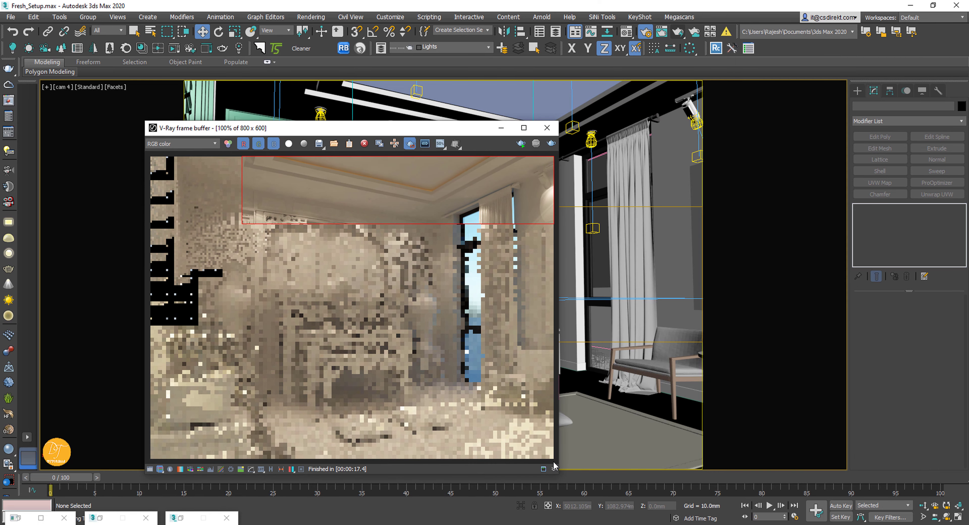
- Turn on Compensate camera exposure for the "den thach cao" V-Ray light material
{"action": "left_click", "coordinate": [575, 33]}
{"action": "left_click", "coordinate": [575, 32]}
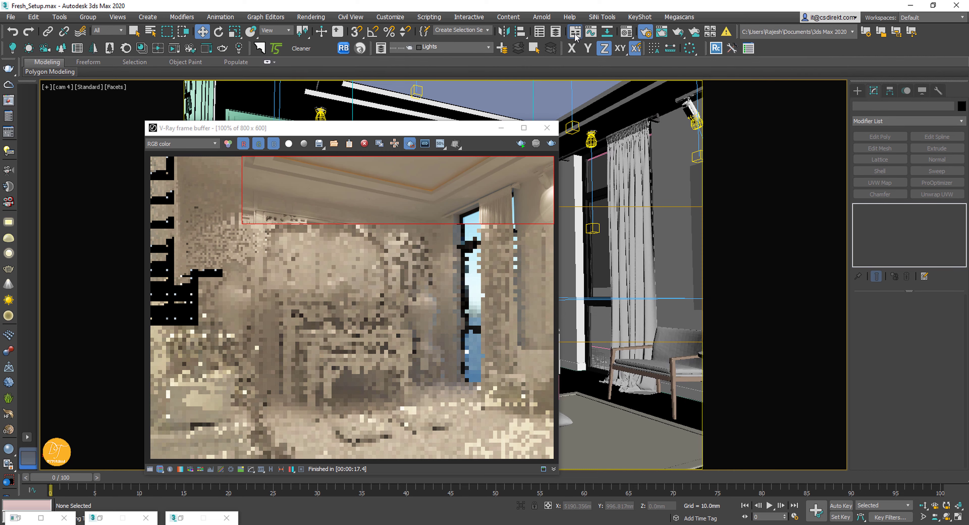
{"action": "left_click", "coordinate": [100, 518]}
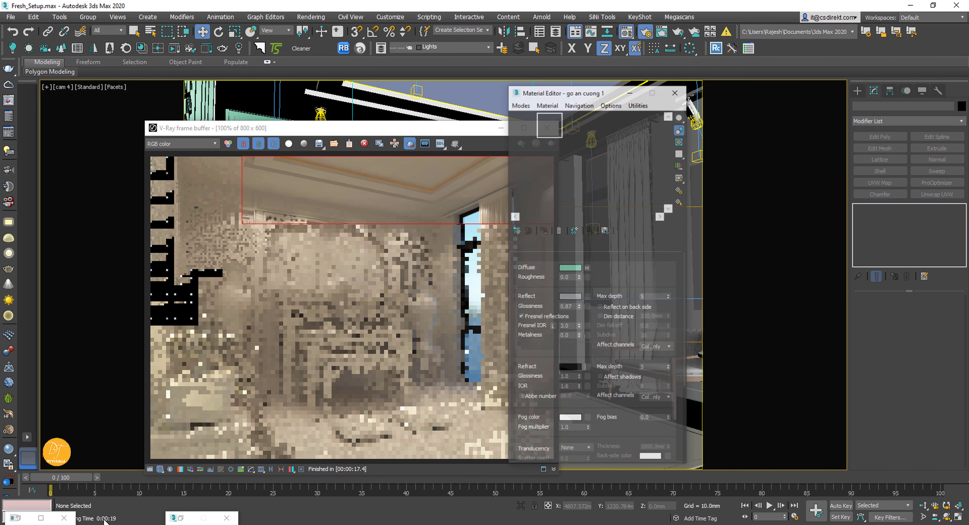
{"action": "left_click", "coordinate": [544, 105]}
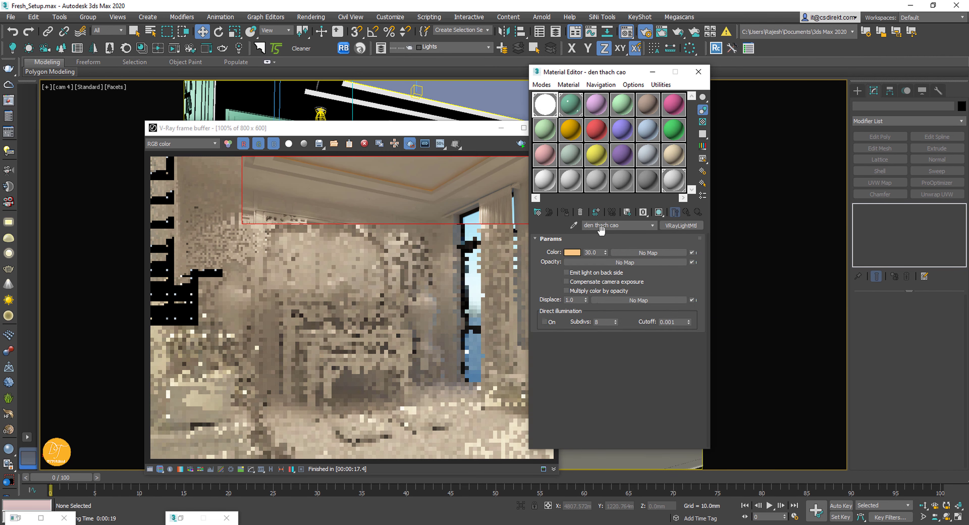
{"action": "left_click_drag", "start_coordinate": [625, 81], "coordinate": [729, 84]}
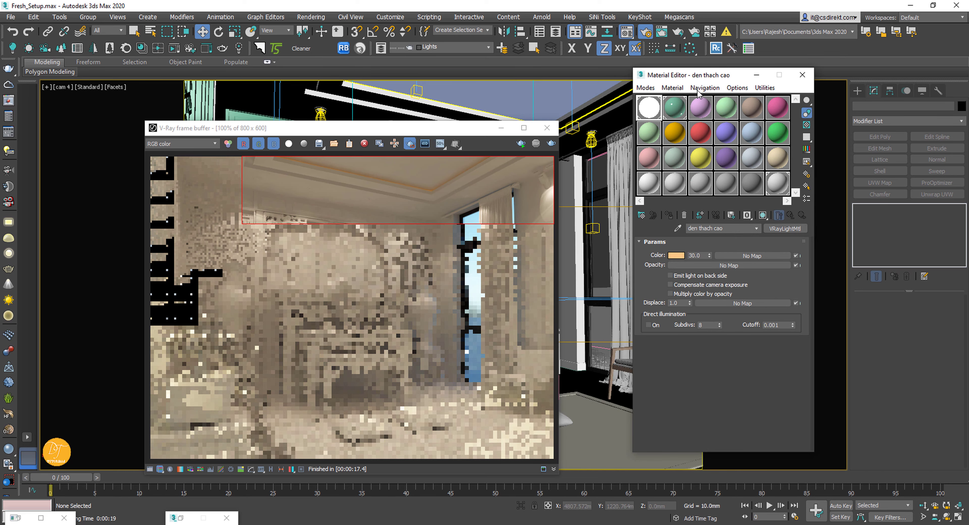
{"action": "left_click", "coordinate": [670, 285]}
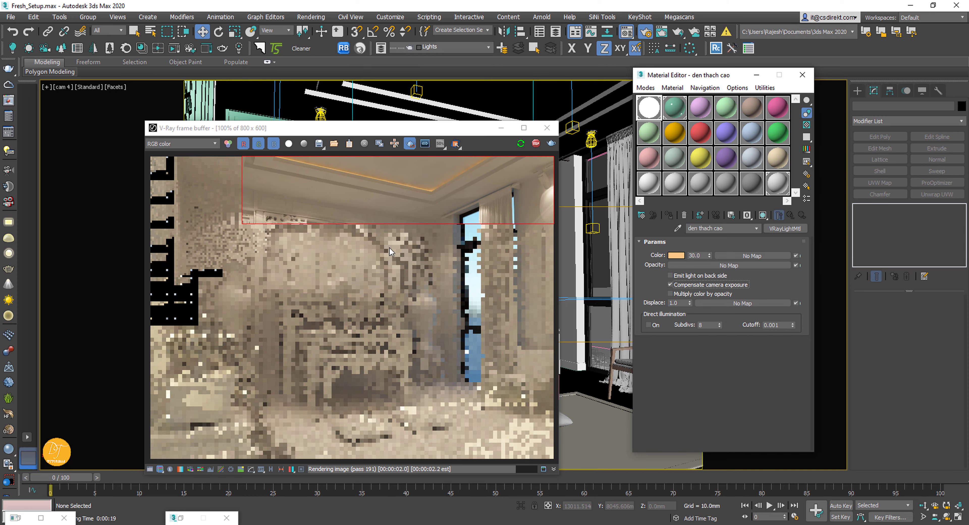
- Compare the most recent saved render with the current ceiling render using the frame buffer history
{"action": "left_click", "coordinate": [271, 469]}
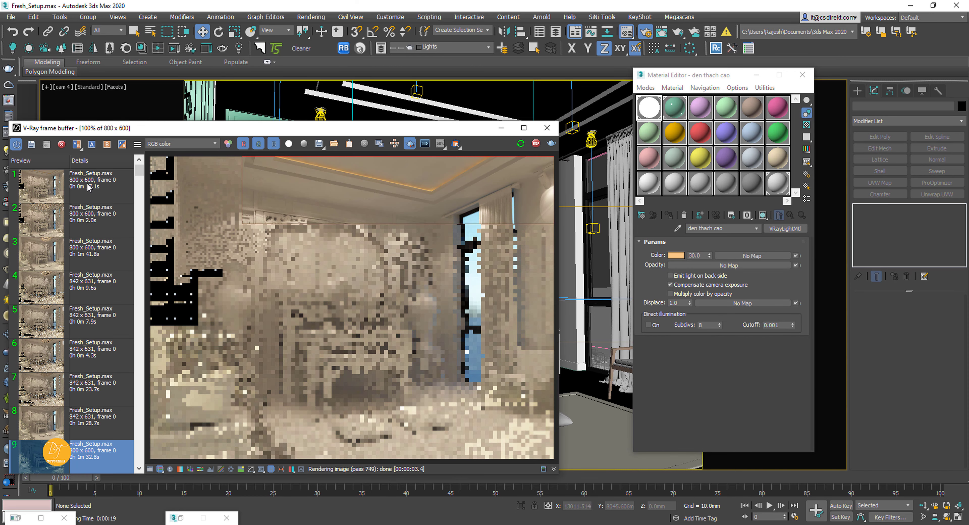
{"action": "left_click", "coordinate": [94, 193]}
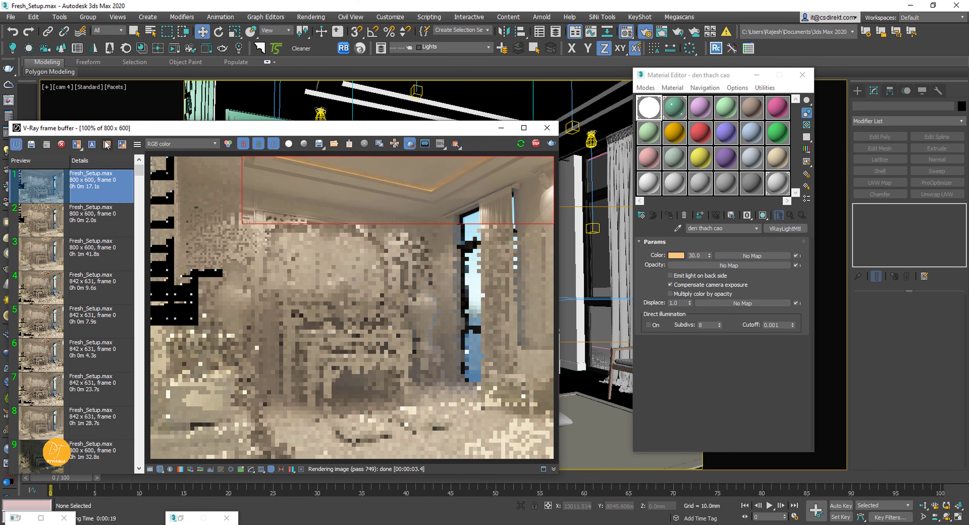
{"action": "left_click", "coordinate": [91, 147]}
{"action": "left_click_drag", "start_coordinate": [406, 155], "coordinate": [250, 161]}
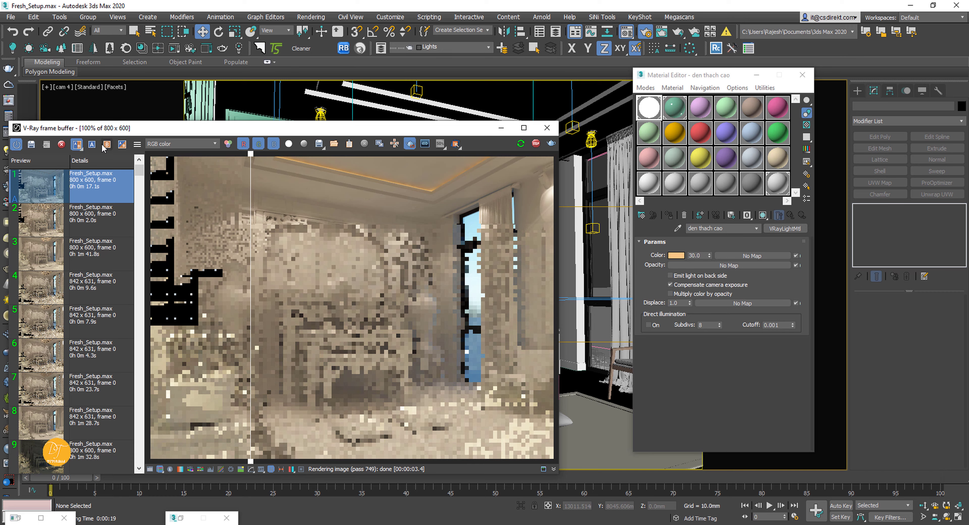
{"action": "left_click", "coordinate": [94, 145]}
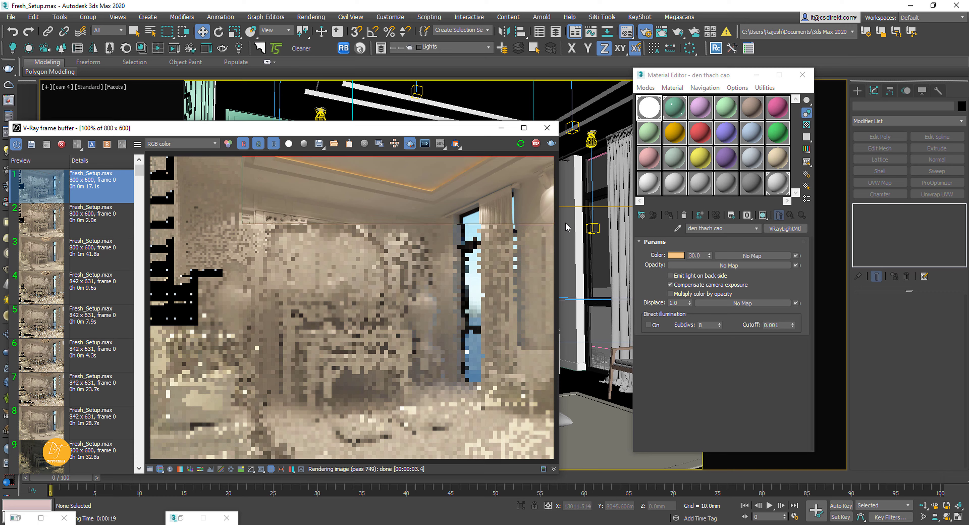
- Set the "den thach cao" light material's color multiplier to 60 and turn off Compensate camera exposure
{"action": "double_click", "coordinate": [697, 256]}
{"action": "type", "text": "6"}
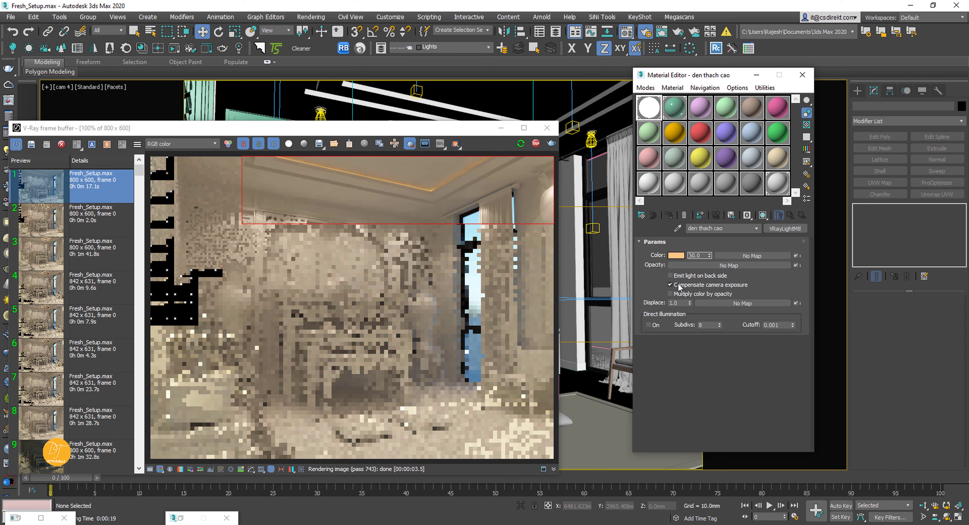
{"action": "left_click", "coordinate": [670, 284]}
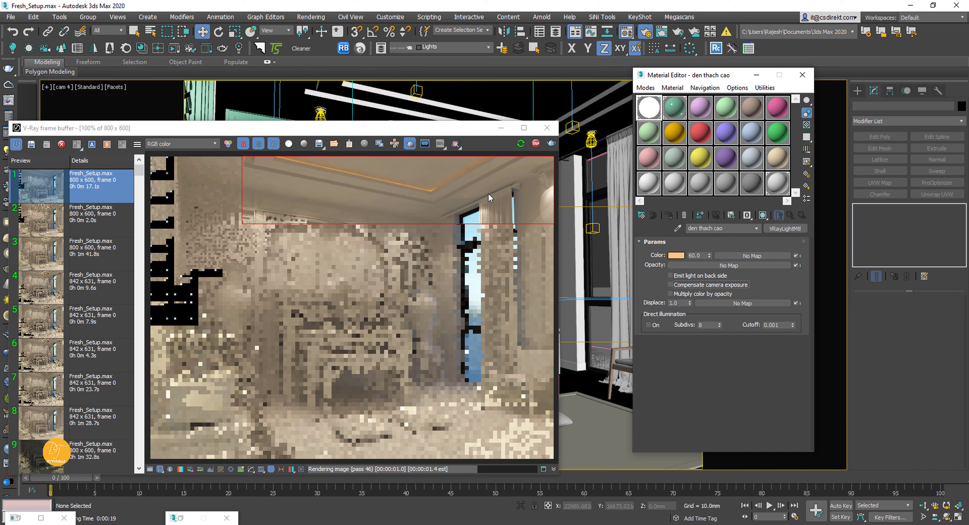
- Raise the ceiling strip light material's color multiplier to 150 and then to 250
{"action": "left_click", "coordinate": [689, 256]}
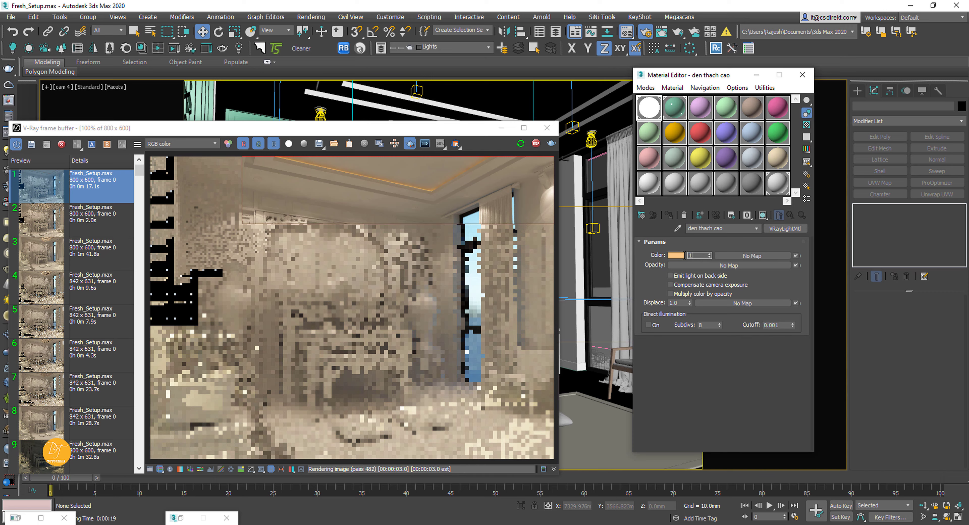
{"action": "type", "text": "150"}
{"action": "key", "text": "Return"}
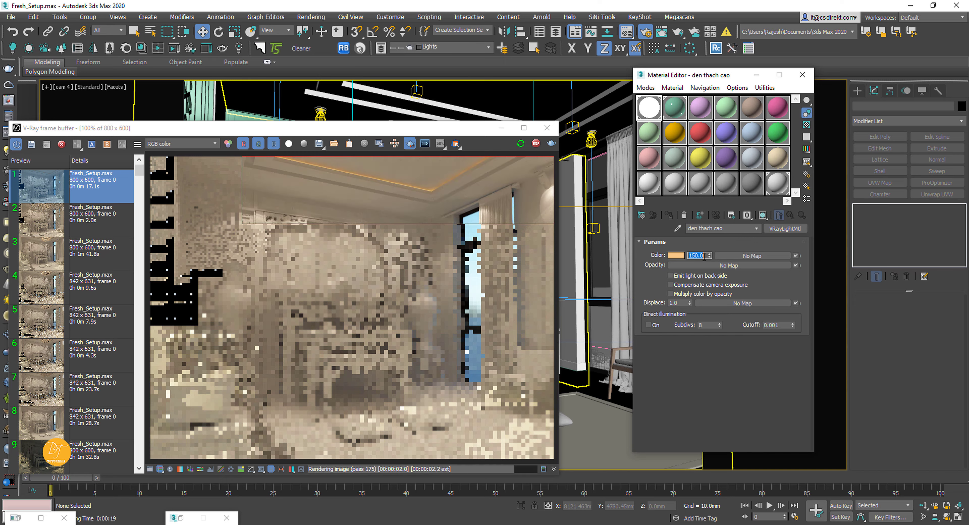
{"action": "left_click_drag", "start_coordinate": [698, 256], "coordinate": [662, 255]}
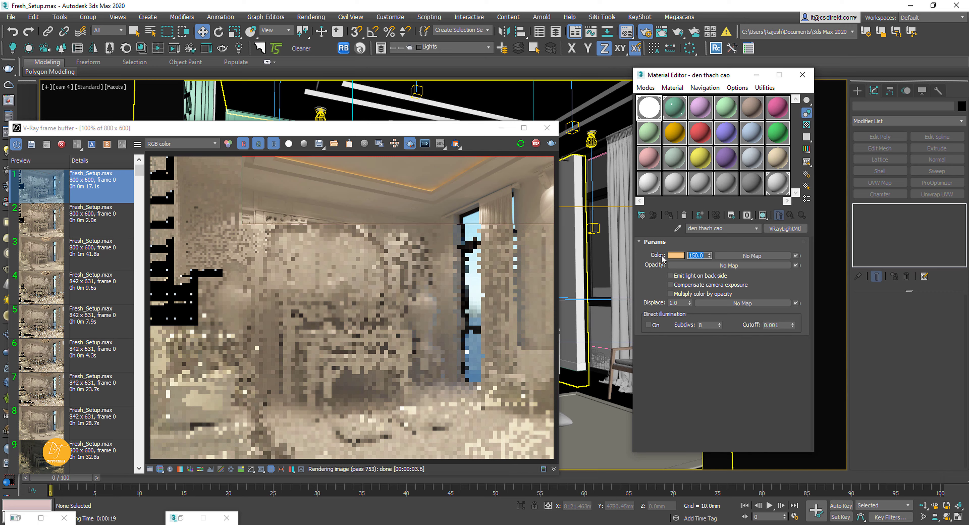
{"action": "type", "text": "250"}
{"action": "key", "text": "Return"}
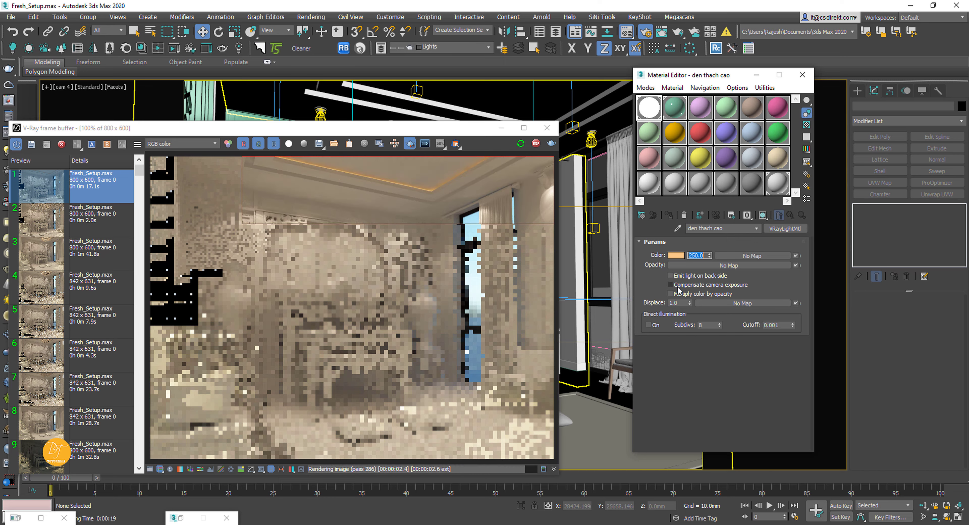
- Enable Emit light on back side for the light material and briefly try Compensate camera exposure
{"action": "left_click", "coordinate": [679, 279]}
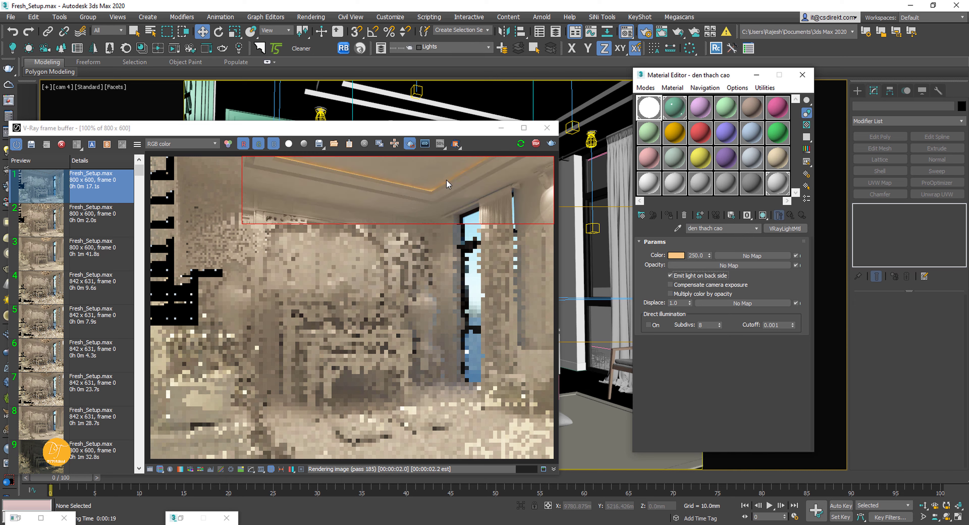
{"action": "left_click", "coordinate": [679, 287]}
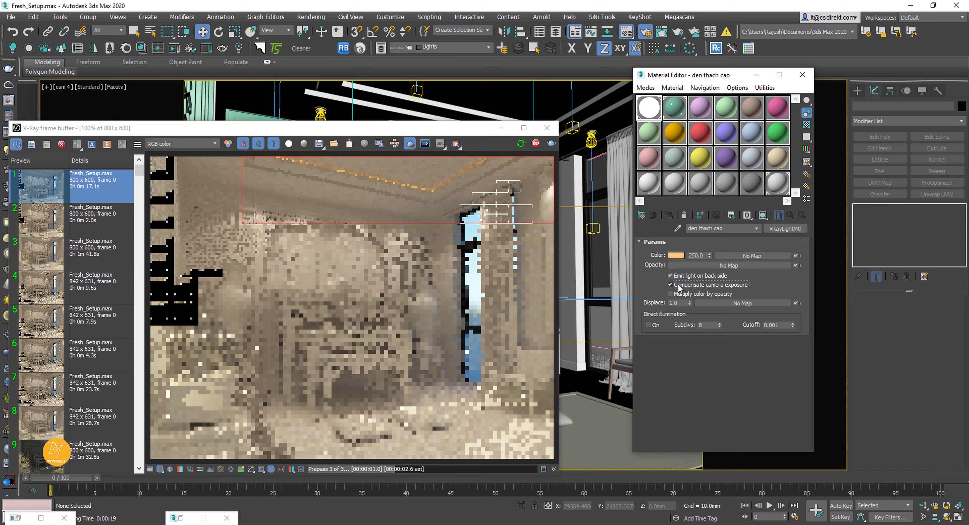
{"action": "left_click", "coordinate": [679, 286]}
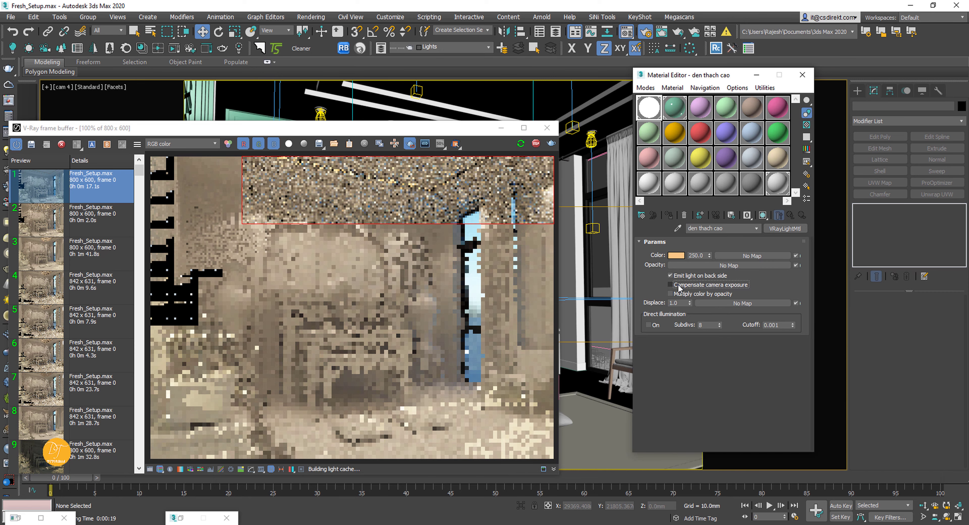
- Stop the running render, turn off region rendering and close the frame buffer and Material Editor
{"action": "left_click", "coordinate": [526, 146]}
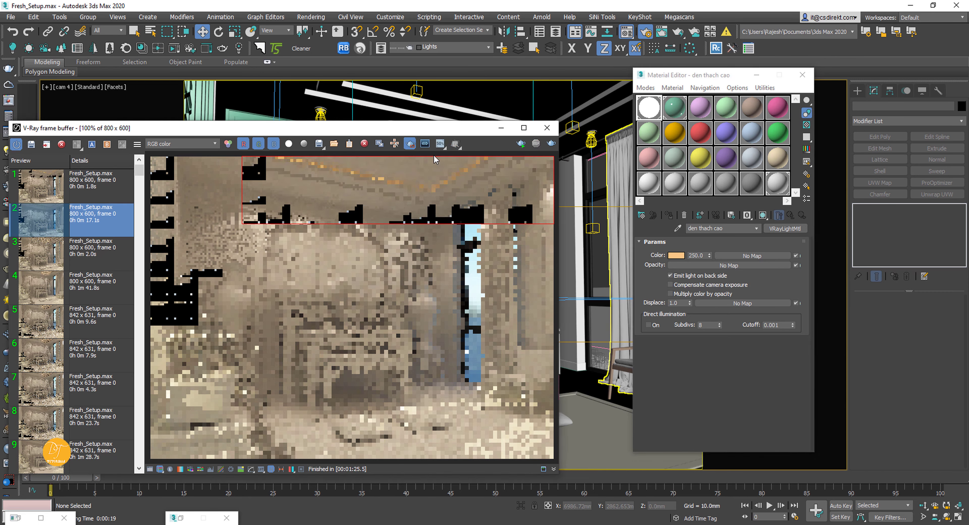
{"action": "left_click", "coordinate": [411, 145]}
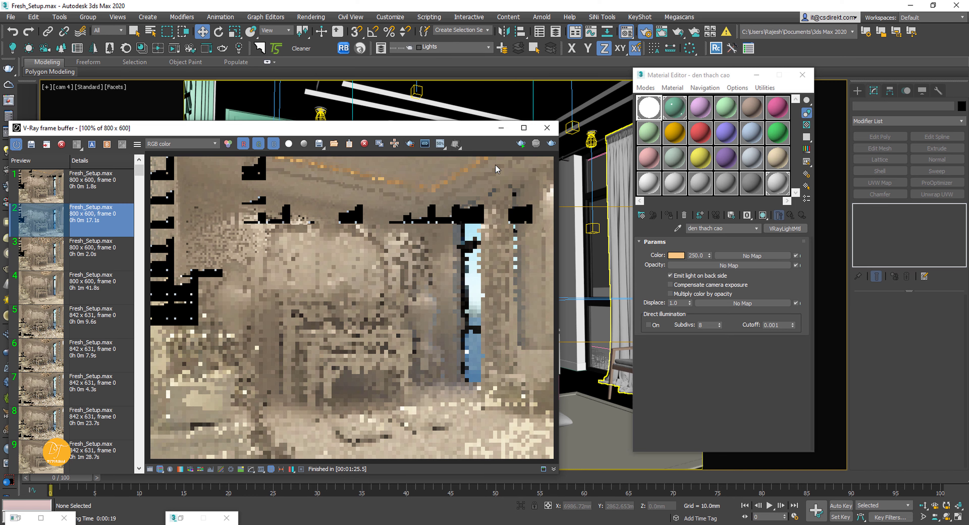
{"action": "left_click", "coordinate": [546, 128]}
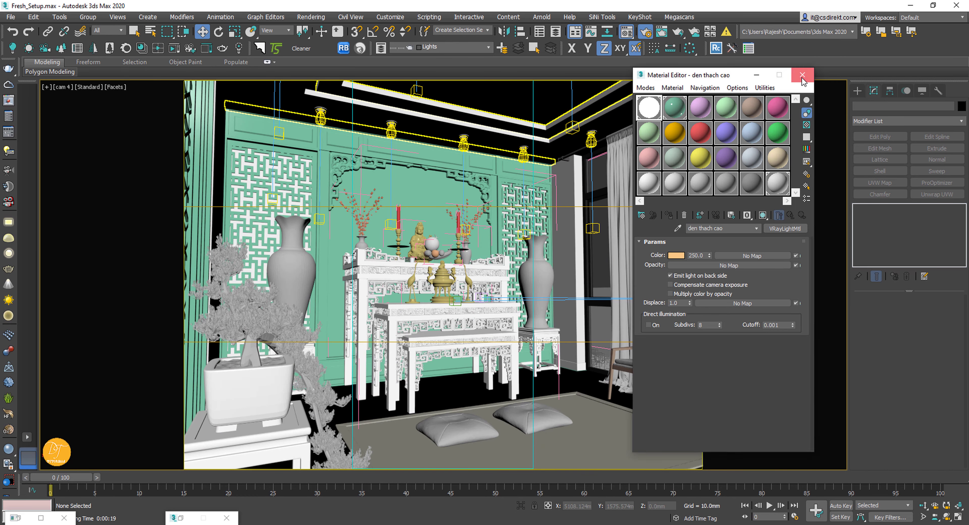
{"action": "left_click", "coordinate": [801, 77]}
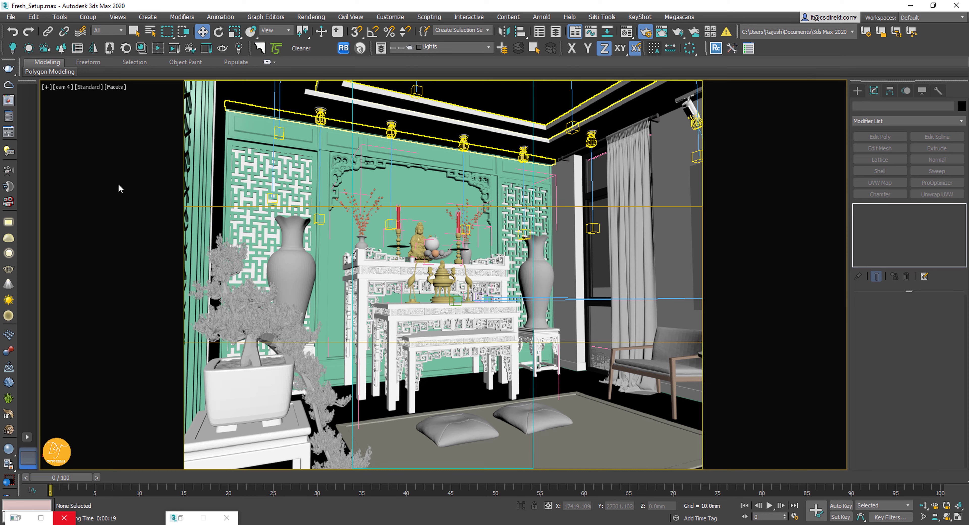
- Unhide all hidden objects in the scene and minimize the V-Ray frame buffer
{"action": "left_click", "coordinate": [9, 101]}
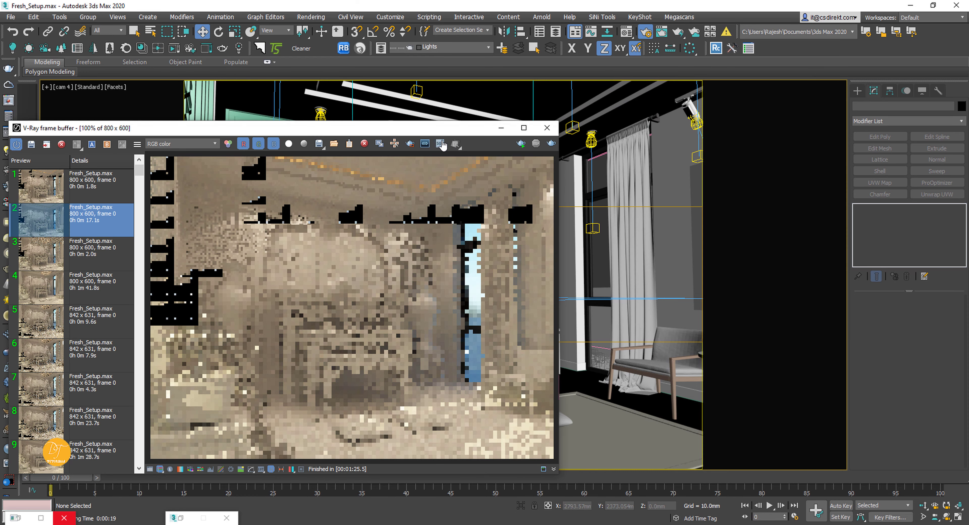
{"action": "left_click_drag", "start_coordinate": [431, 134], "coordinate": [581, 163]}
{"action": "right_click", "coordinate": [525, 124]}
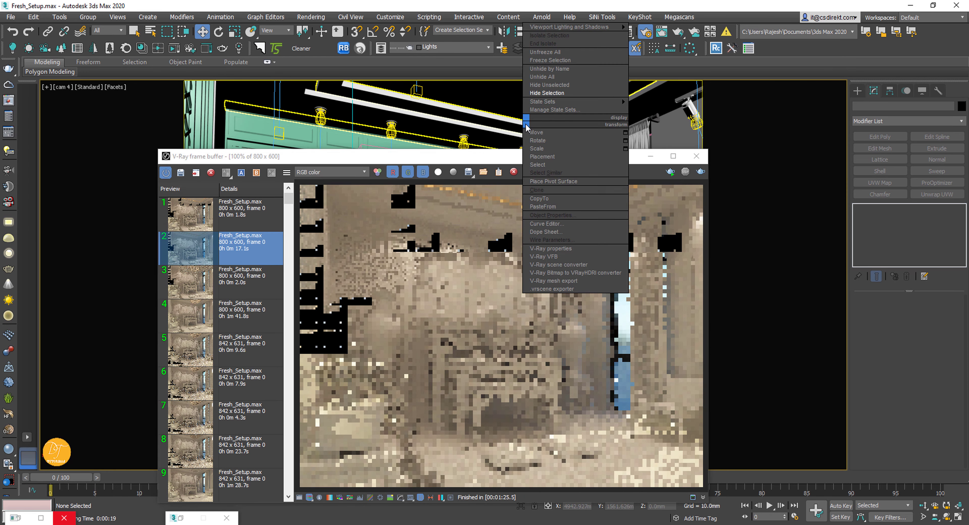
{"action": "left_click", "coordinate": [541, 80]}
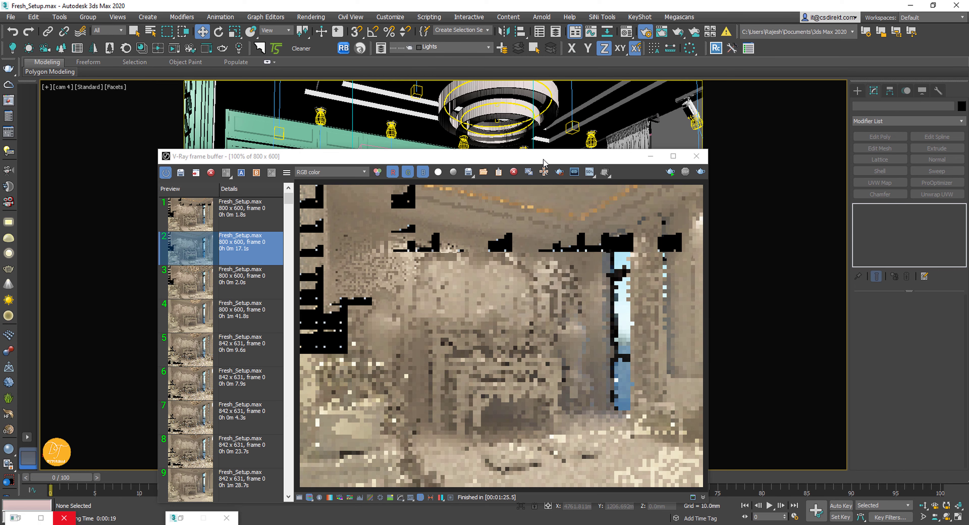
{"action": "left_click_drag", "start_coordinate": [543, 164], "coordinate": [514, 131]}
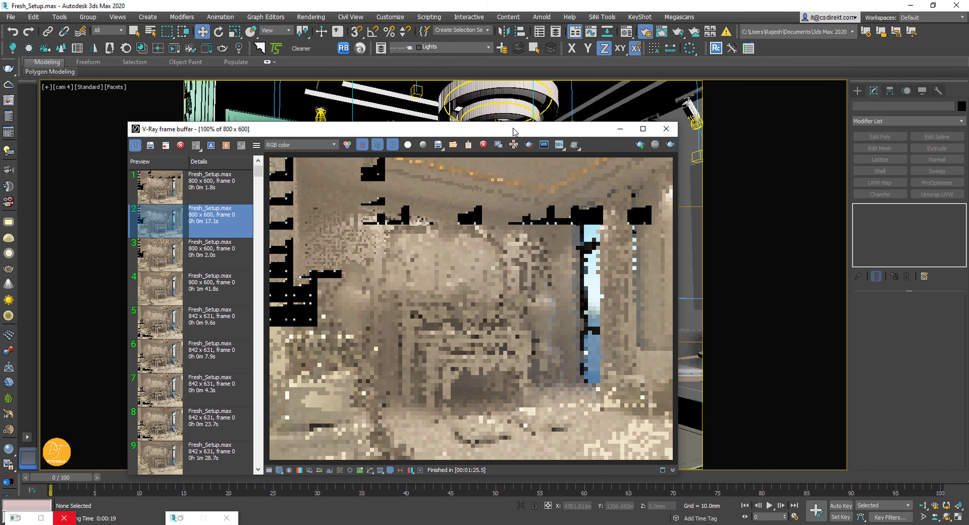
{"action": "left_click", "coordinate": [619, 131]}
- Select the cam 4 camera's target and paste 871.998 mm as its Z position
{"action": "left_click", "coordinate": [63, 87]}
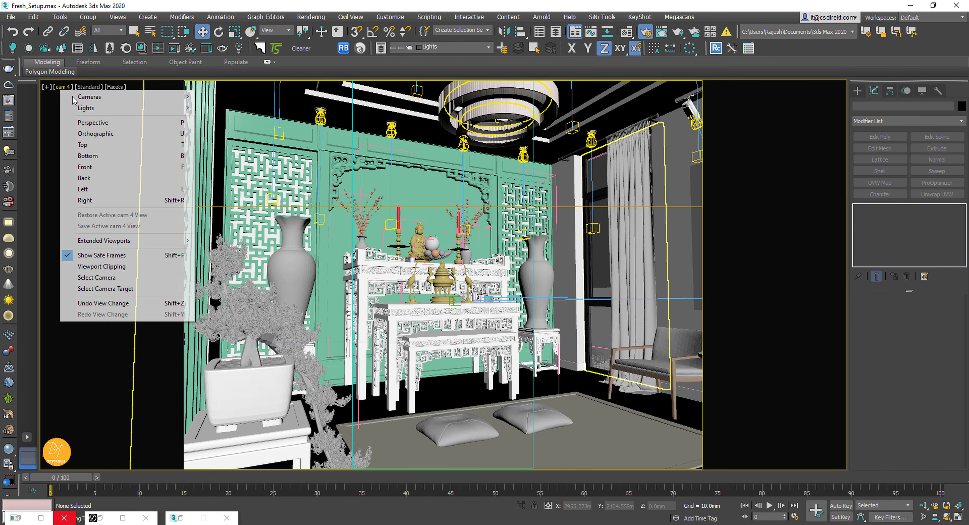
{"action": "left_click", "coordinate": [128, 289]}
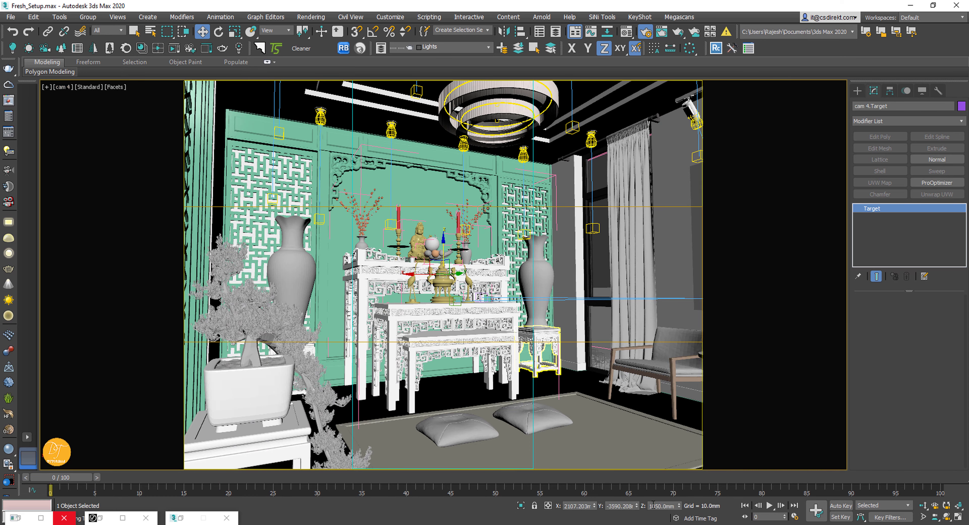
{"action": "left_click", "coordinate": [676, 506]}
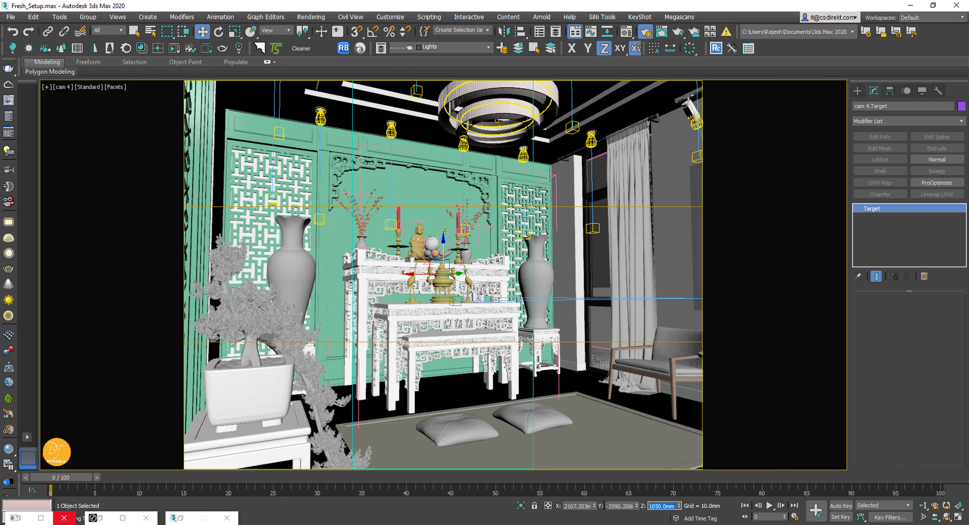
{"action": "right_click", "coordinate": [654, 508]}
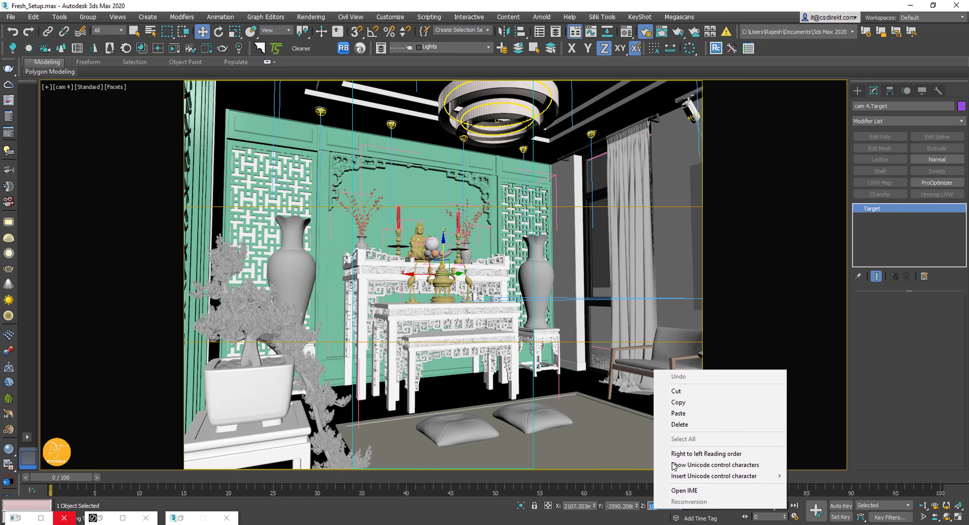
{"action": "left_click", "coordinate": [677, 411]}
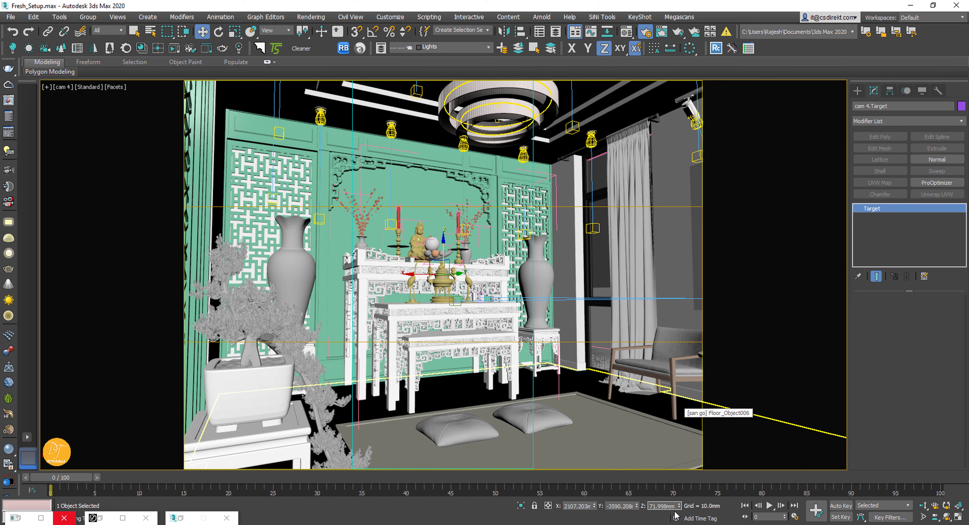
{"action": "key", "text": "Tab"}
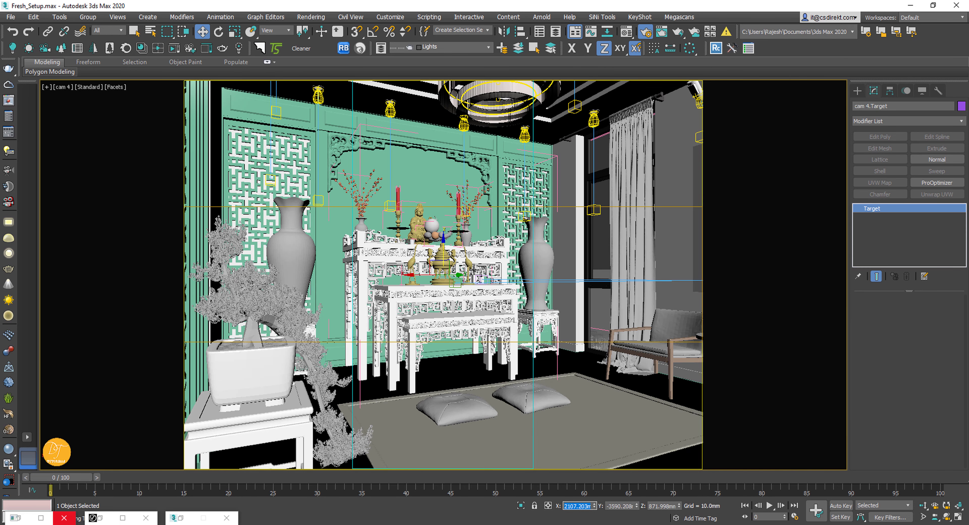
- Save the current scene file with Save As
{"action": "left_click", "coordinate": [10, 17]}
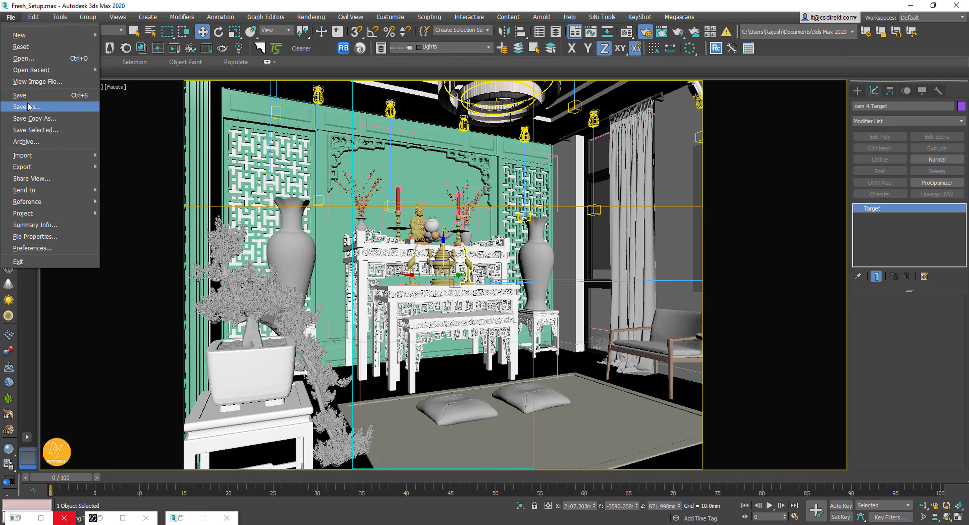
{"action": "left_click", "coordinate": [29, 107]}
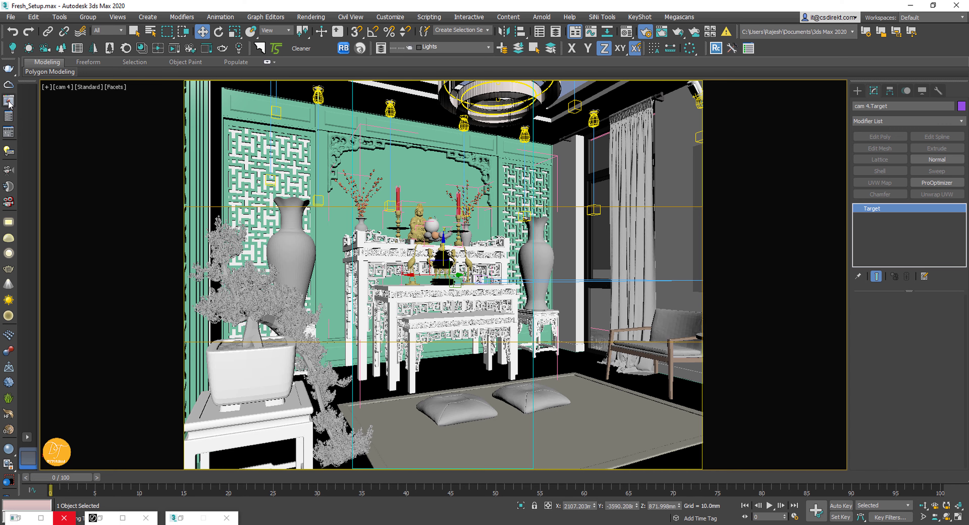
- Render the cam 4 view at 800 x 600 in the maximized V-Ray frame buffer with its history hidden
{"action": "left_click", "coordinate": [9, 102]}
{"action": "left_click", "coordinate": [644, 130]}
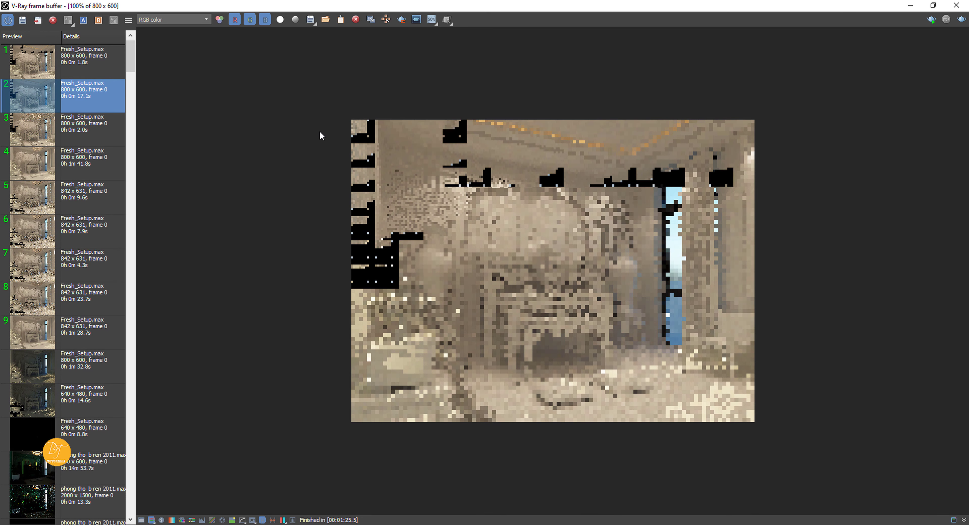
{"action": "left_click", "coordinate": [262, 520]}
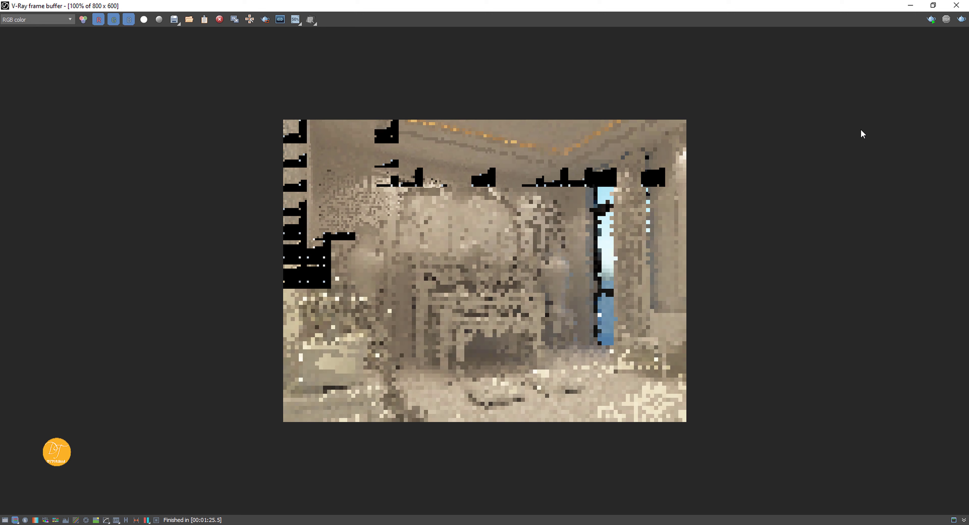
{"action": "left_click", "coordinate": [963, 20]}
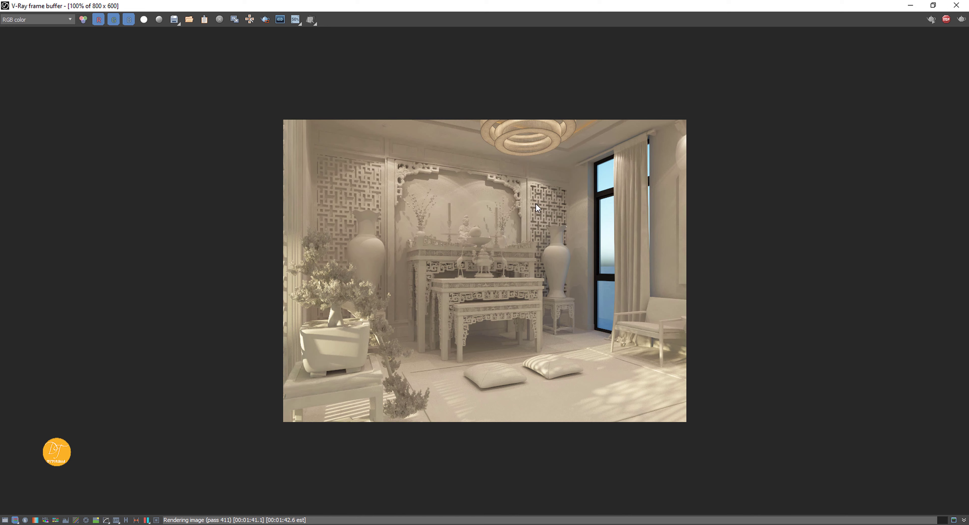
{"action": "scroll", "coordinate": [568, 278], "scroll_direction": "up", "scroll_amount": 1}
{"action": "scroll", "coordinate": [489, 340], "scroll_direction": "down", "scroll_amount": 1}
- Compare the new render with the 1m 41.8s history render set as image A, examining the ceiling and lattice at 400%, and end the comparison
{"action": "left_click", "coordinate": [126, 520]}
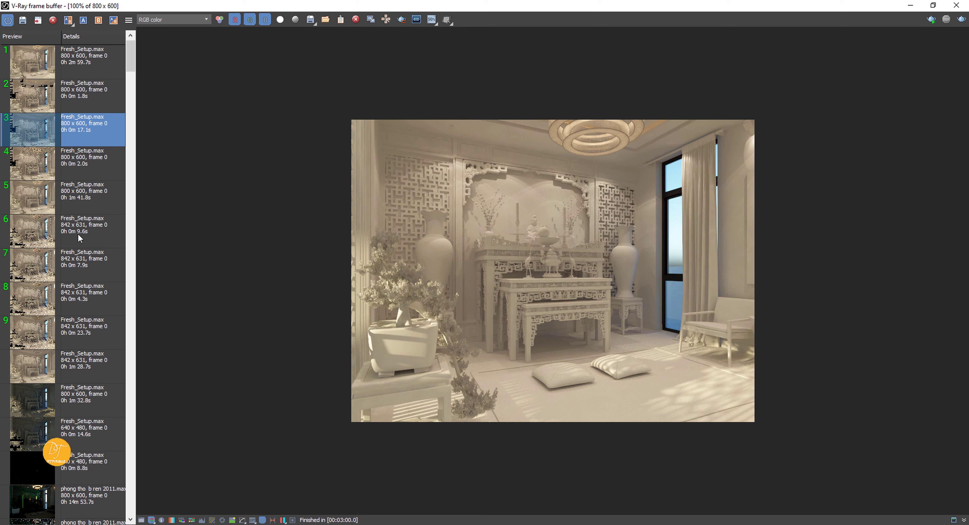
{"action": "left_click", "coordinate": [80, 203]}
{"action": "left_click", "coordinate": [83, 20]}
{"action": "left_click_drag", "start_coordinate": [548, 29], "coordinate": [519, 66]}
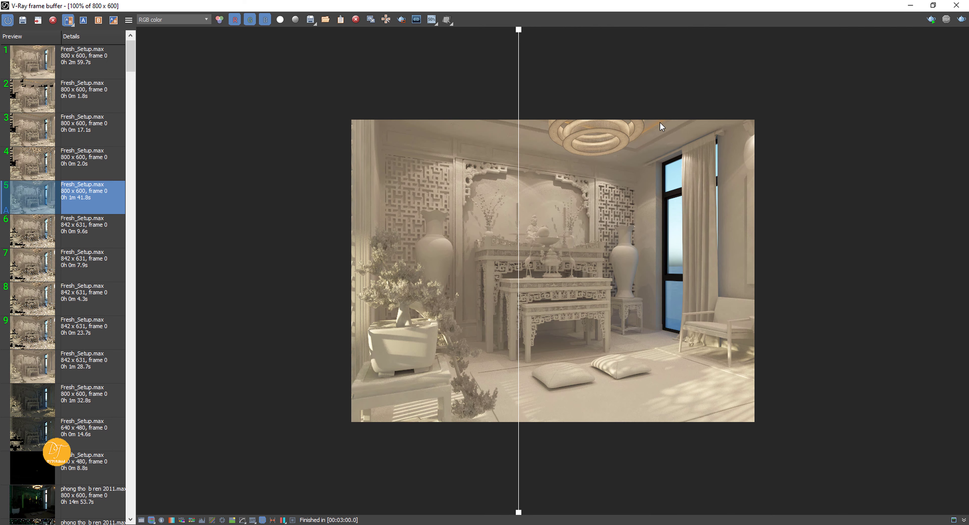
{"action": "scroll", "coordinate": [659, 121], "scroll_direction": "up", "scroll_amount": 5}
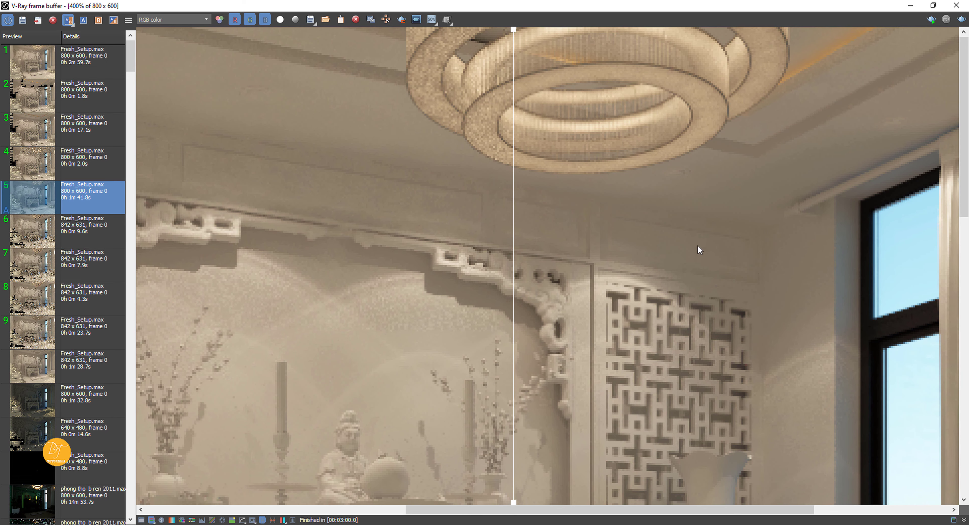
{"action": "middle_click_drag", "start_coordinate": [697, 246], "coordinate": [690, 244]}
{"action": "left_click_drag", "start_coordinate": [515, 33], "coordinate": [593, 99]}
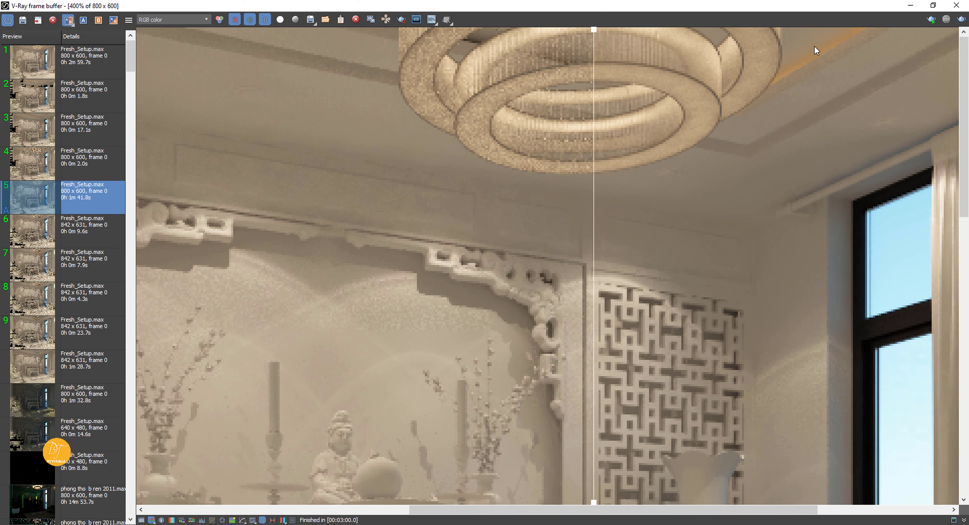
{"action": "double_click", "coordinate": [630, 183]}
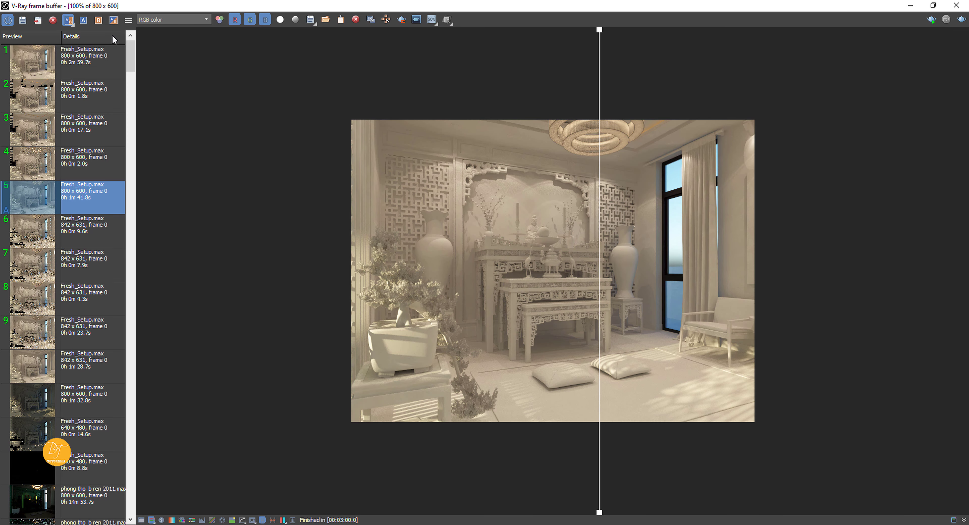
{"action": "left_click", "coordinate": [68, 19]}
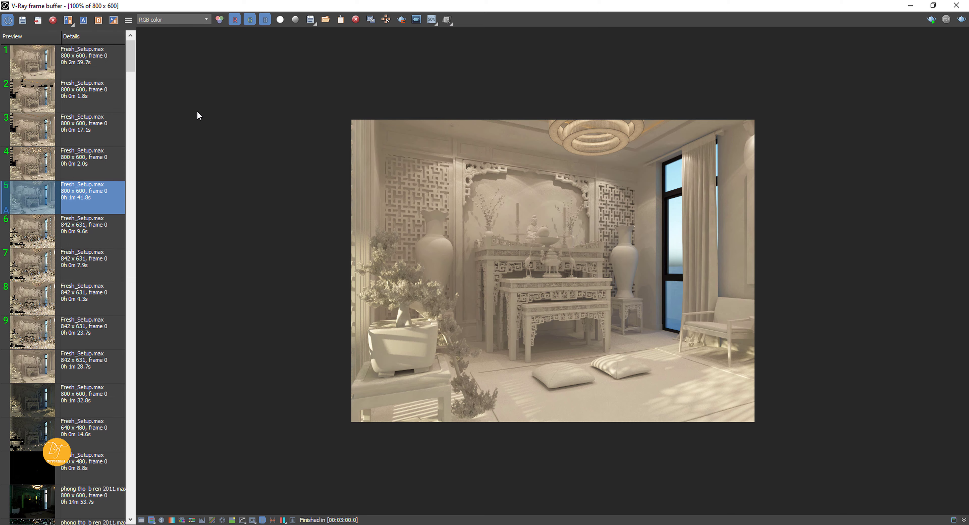
- Hide the render history, inspect the finished clay render at 200% and close the V-Ray frame buffer
{"action": "left_click", "coordinate": [262, 520]}
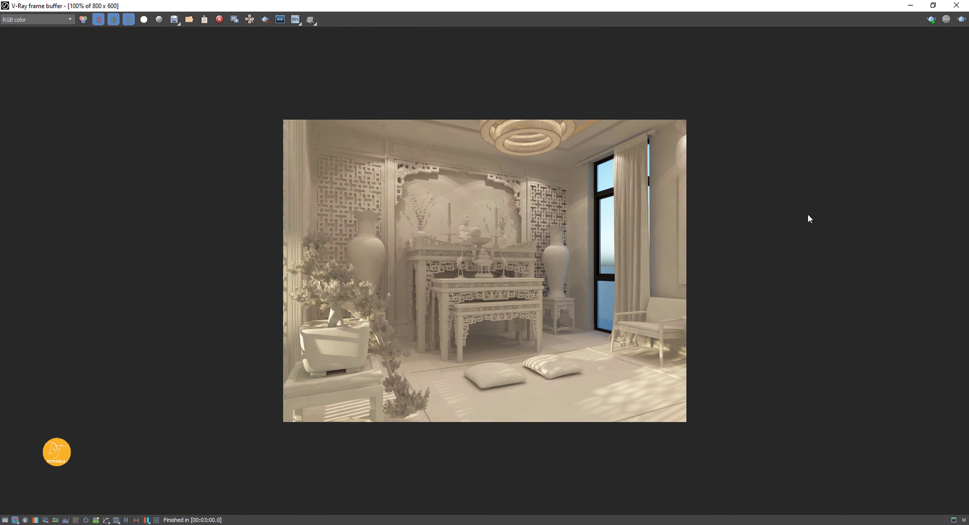
{"action": "scroll", "coordinate": [588, 228], "scroll_direction": "up", "scroll_amount": 1}
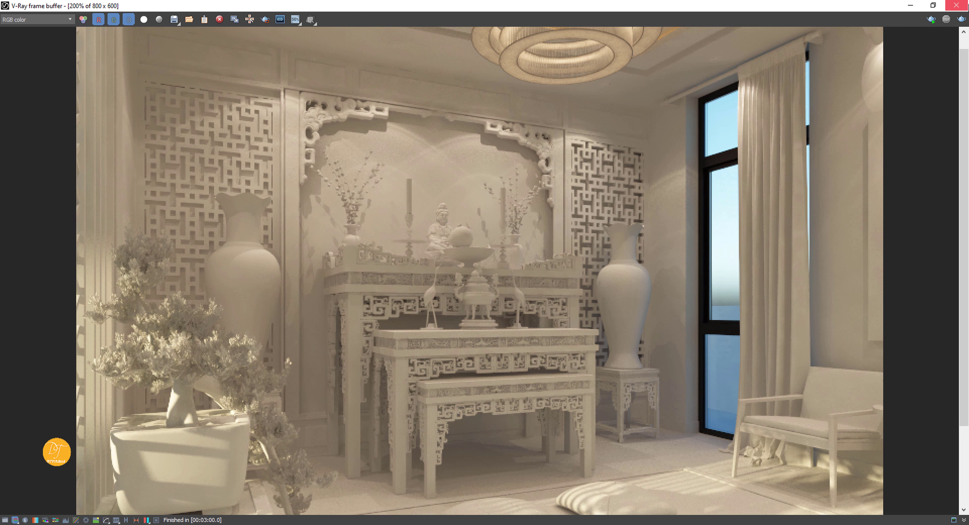
{"action": "left_click", "coordinate": [959, 3]}
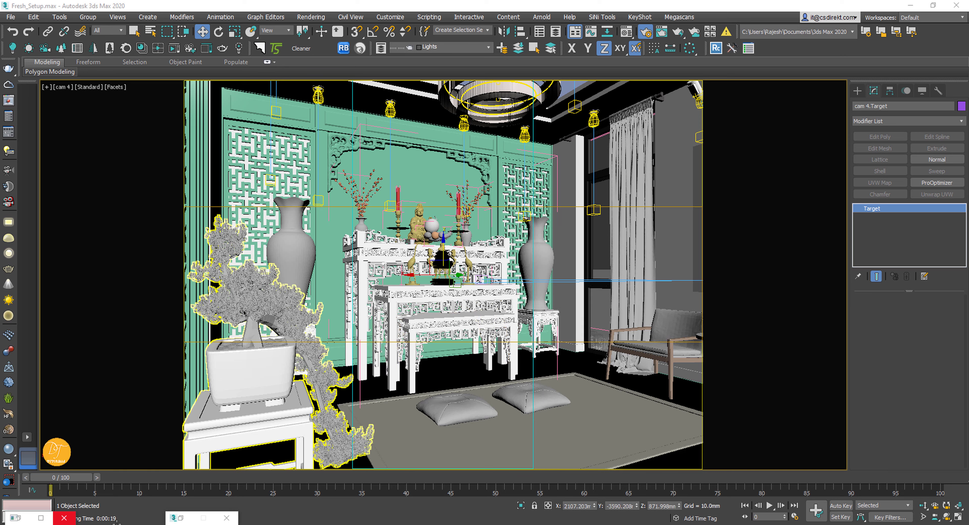
- Select the low front altar table, switch the viewport to perspective and return it to the cam 4 view
{"action": "left_click", "coordinate": [440, 324]}
{"action": "left_click", "coordinate": [440, 324]}
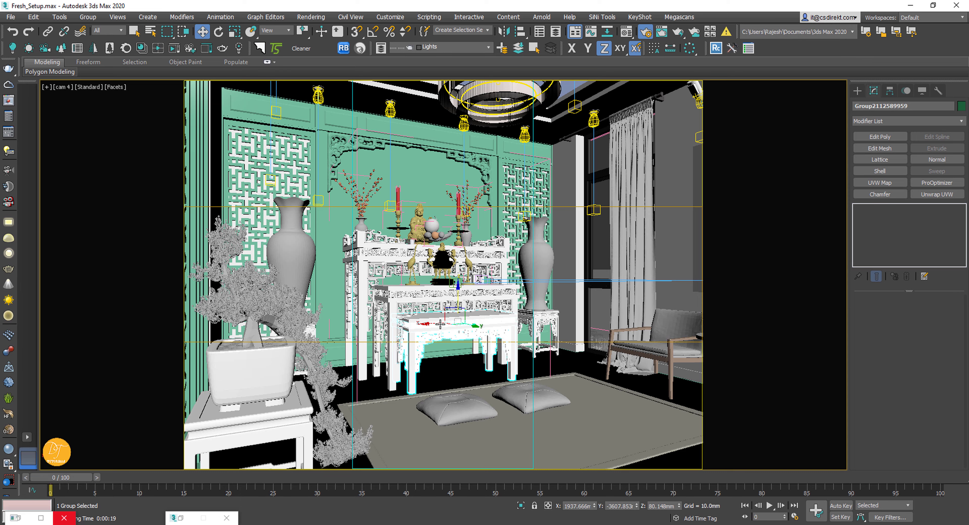
{"action": "key", "text": "p"}
{"action": "key", "text": "c"}
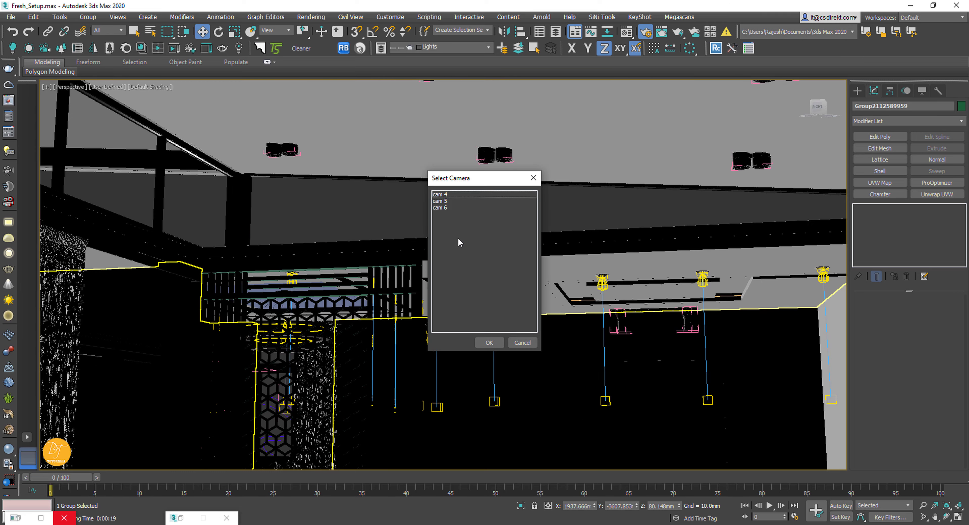
{"action": "double_click", "coordinate": [444, 196]}
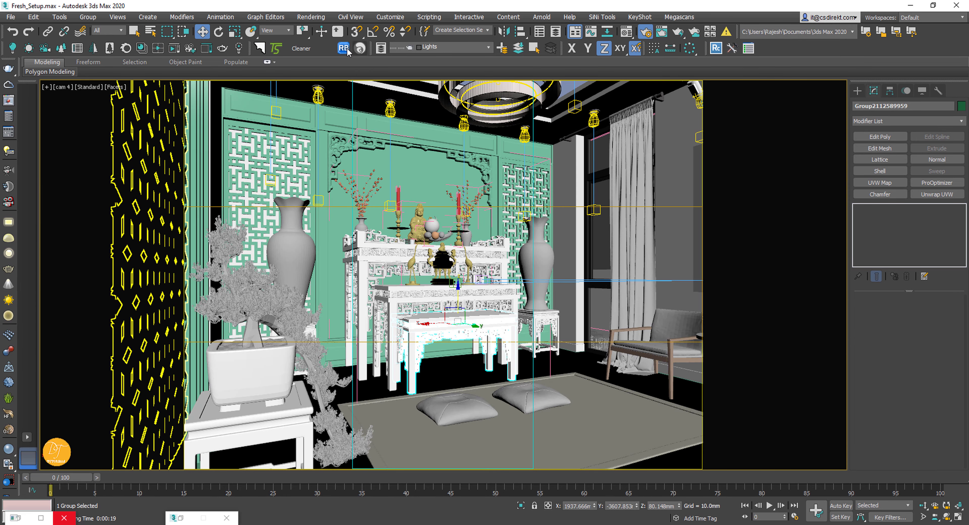
- Launch the Relink Bitmaps script and decline its update
{"action": "left_click", "coordinate": [348, 52]}
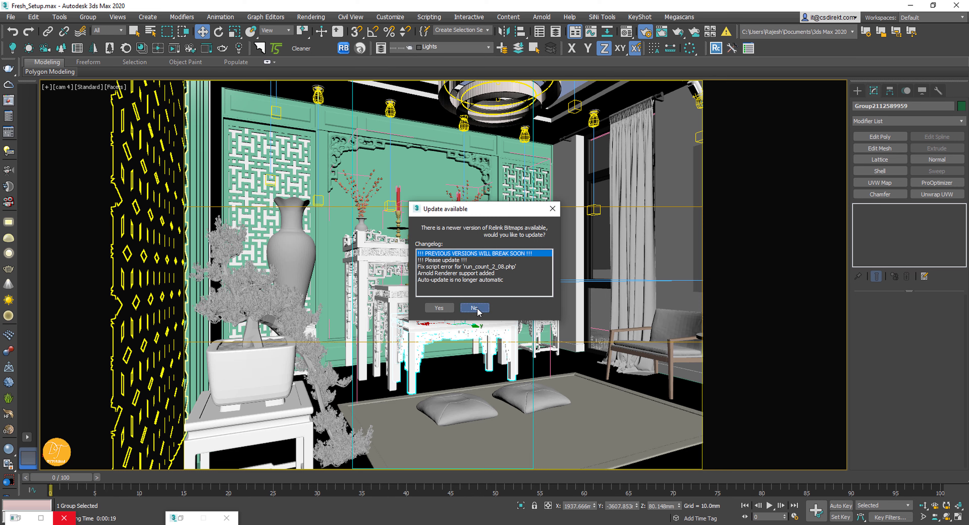
{"action": "left_click", "coordinate": [474, 308]}
- Set the search directory to the 2D folder inside 3ds Max Basics > Downloaded File and relink the missing bitmaps
{"action": "left_click", "coordinate": [612, 335]}
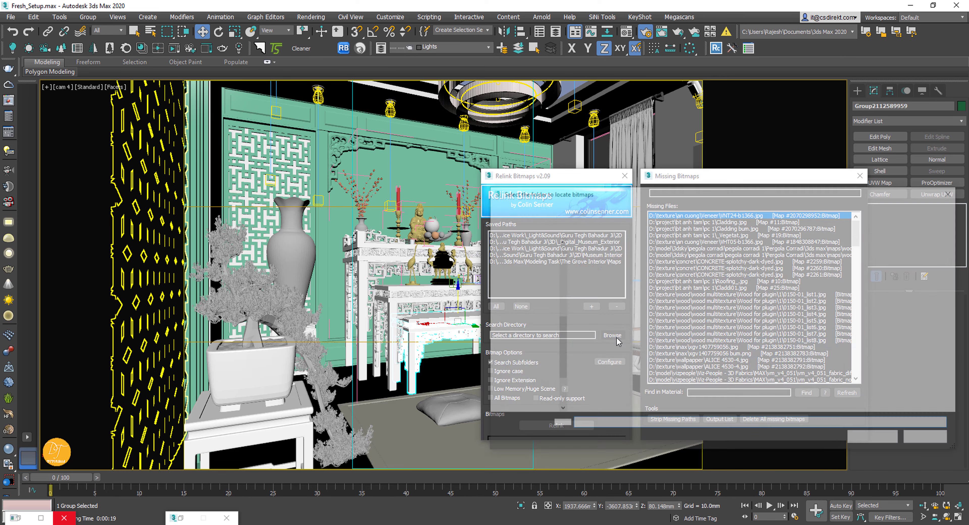
{"action": "left_click_drag", "start_coordinate": [656, 196], "coordinate": [479, 195]}
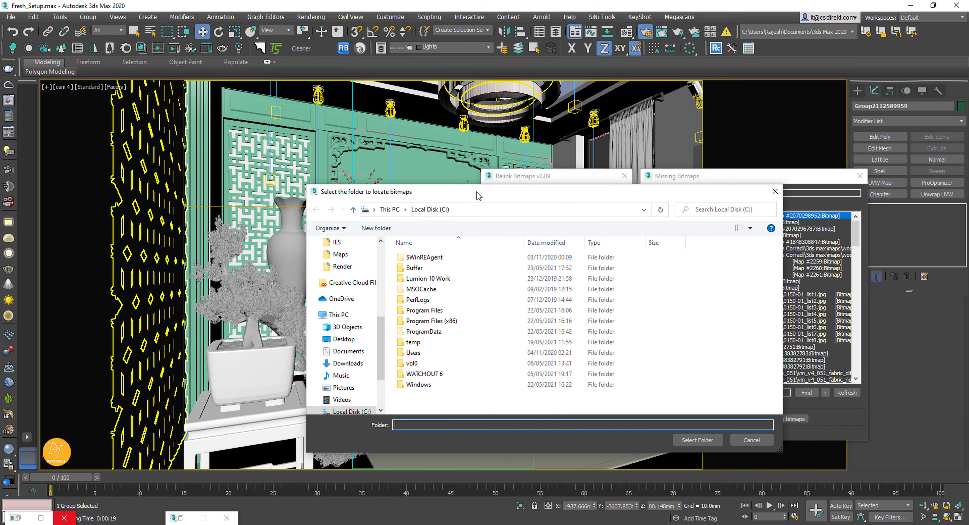
{"action": "left_click", "coordinate": [342, 267]}
{"action": "left_click", "coordinate": [489, 210]}
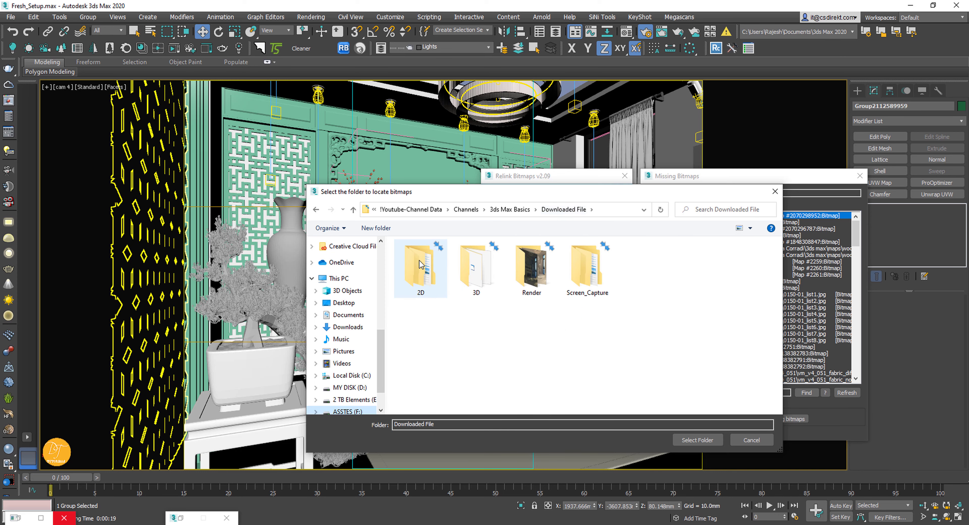
{"action": "double_click", "coordinate": [423, 286]}
{"action": "left_click", "coordinate": [476, 267]}
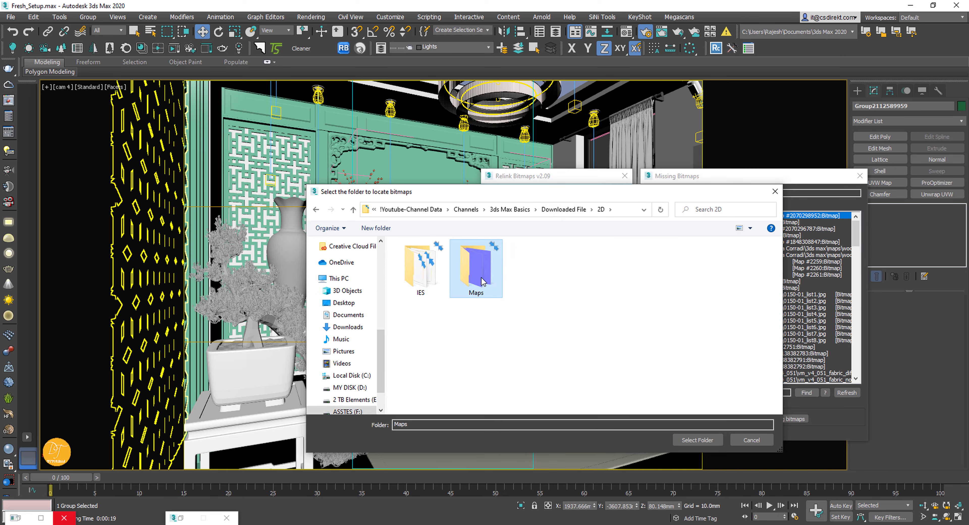
{"action": "double_click", "coordinate": [476, 268]}
{"action": "left_click", "coordinate": [527, 209]}
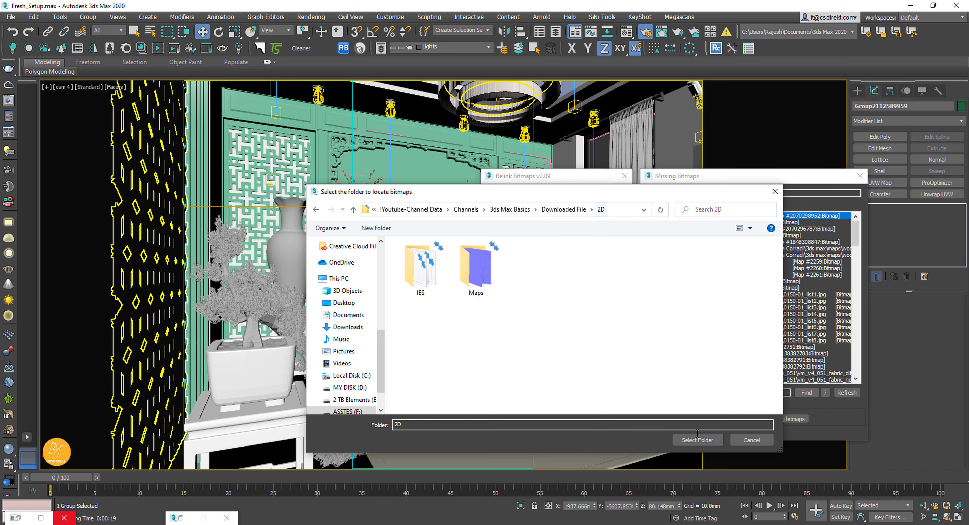
{"action": "left_click", "coordinate": [698, 440]}
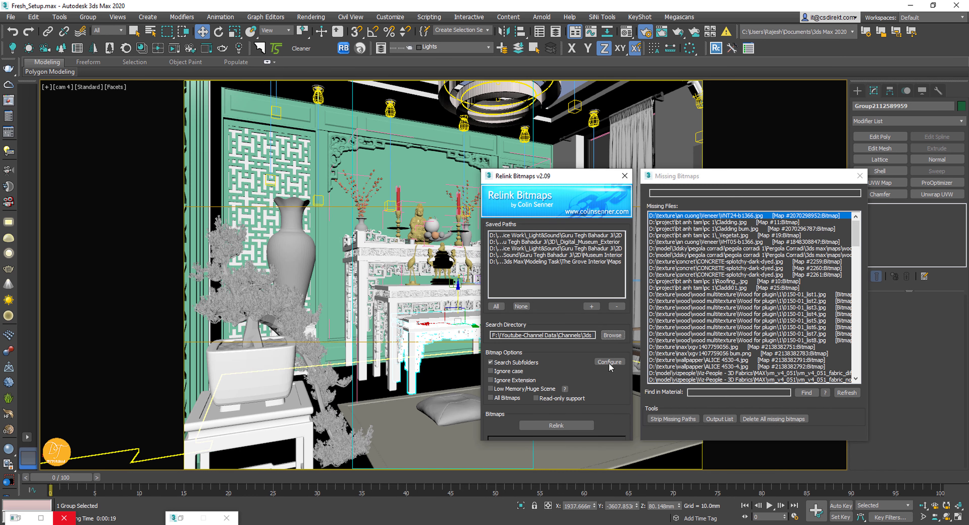
{"action": "left_click", "coordinate": [560, 425]}
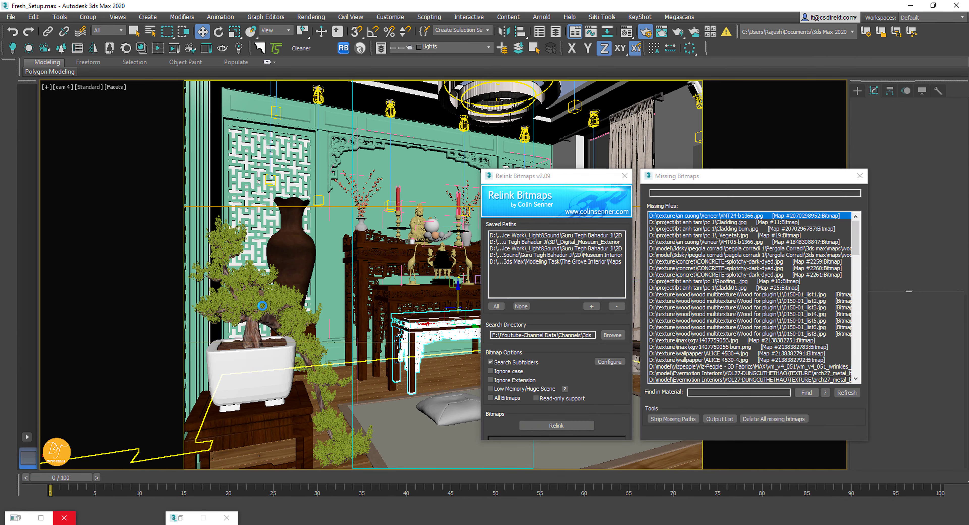
- Close the Relink Bitmaps script, select the floor cushion nearest the armchair and save the scene
{"action": "left_click", "coordinate": [625, 175]}
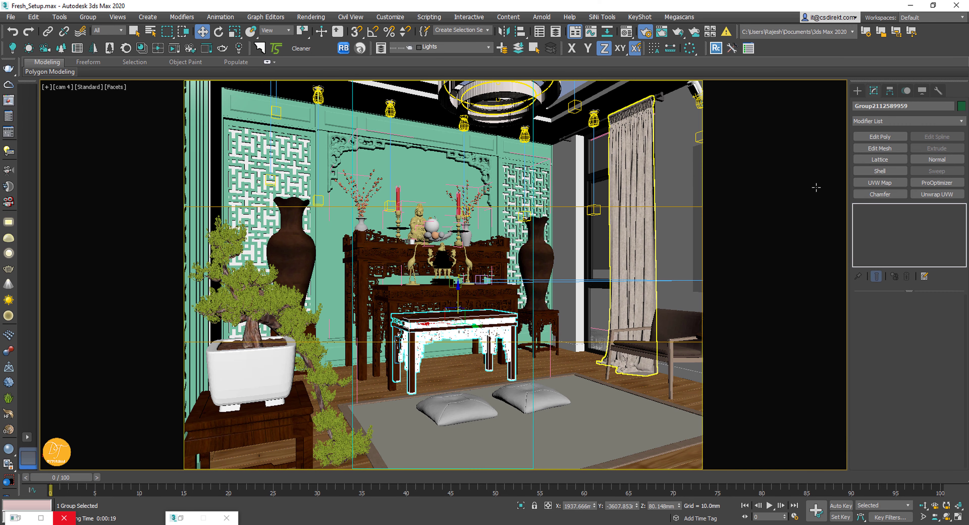
{"action": "left_click", "coordinate": [448, 393]}
{"action": "left_click", "coordinate": [533, 409]}
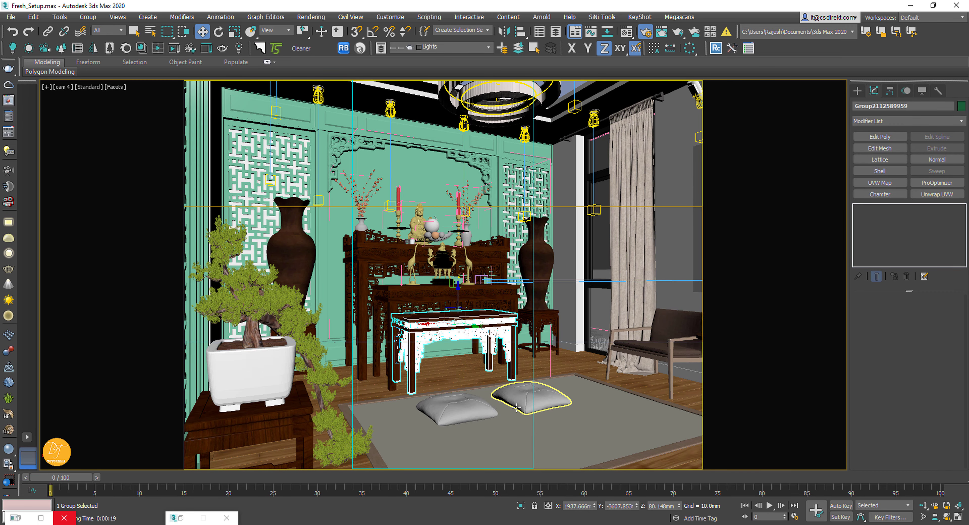
{"action": "left_click", "coordinate": [12, 17]}
{"action": "left_click", "coordinate": [27, 97]}
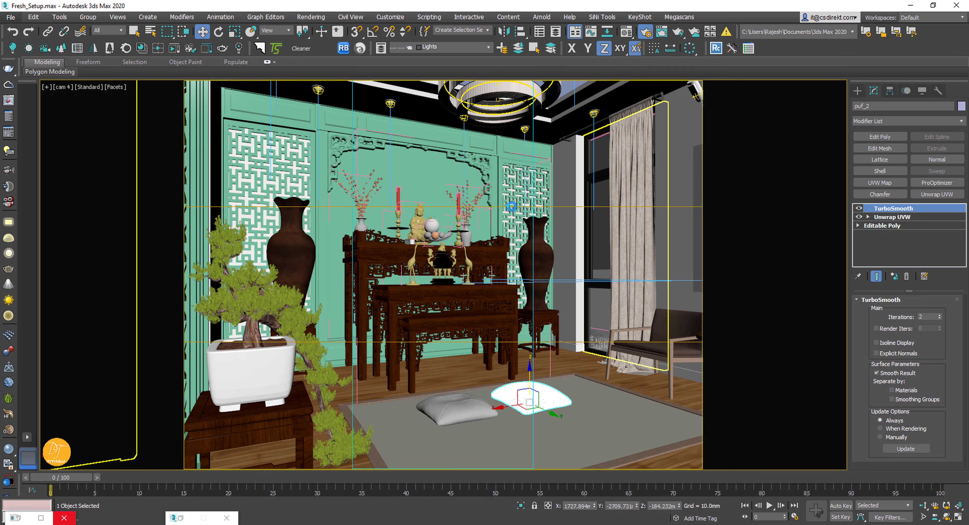
- Switch to Photos, examine the altar wall's wood finishes in the reference image View.jpeg up close, and minimise it
{"action": "key", "text": "alt+Tab"}
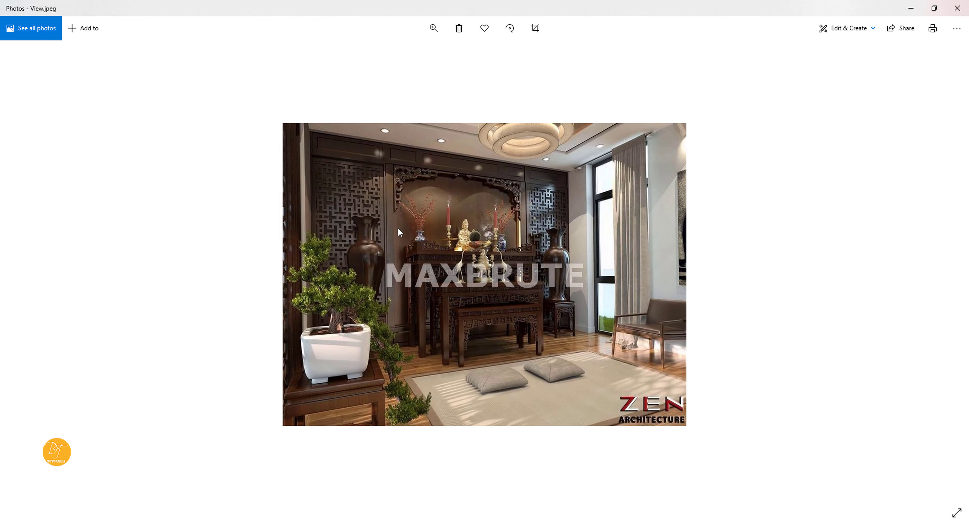
{"action": "double_click", "coordinate": [476, 150]}
{"action": "left_click_drag", "start_coordinate": [566, 183], "coordinate": [573, 139]}
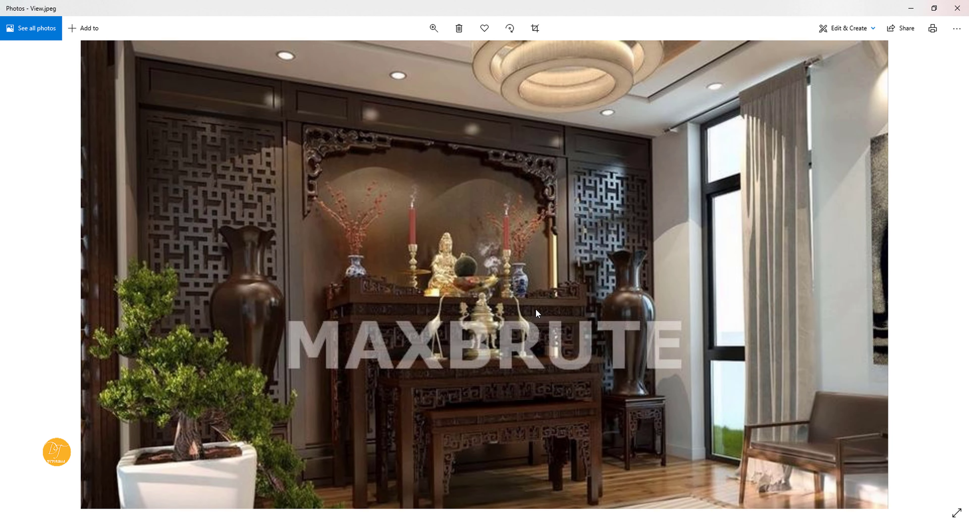
{"action": "left_click_drag", "start_coordinate": [355, 10], "coordinate": [628, 133]}
{"action": "scroll", "coordinate": [461, 319], "scroll_direction": "up", "scroll_amount": 4}
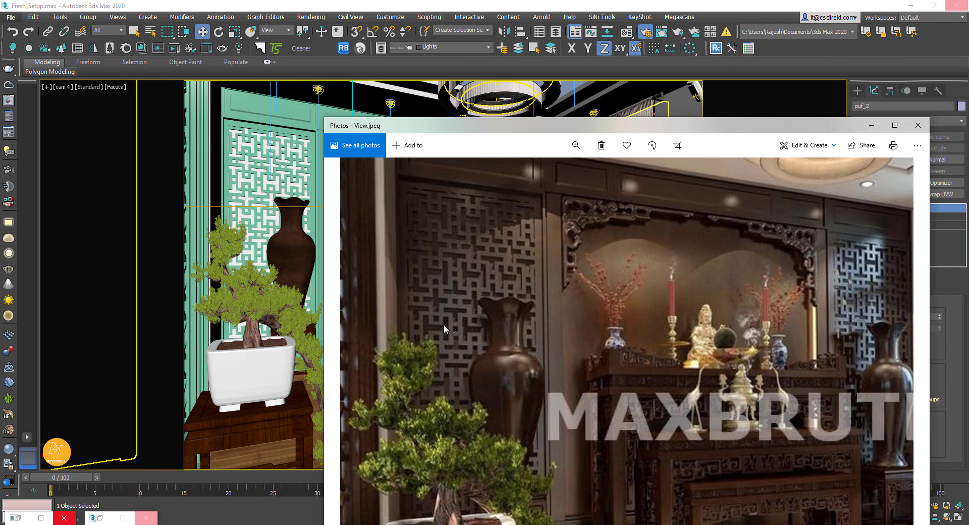
{"action": "scroll", "coordinate": [444, 324], "scroll_direction": "down", "scroll_amount": 4}
{"action": "scroll", "coordinate": [481, 318], "scroll_direction": "up", "scroll_amount": 4}
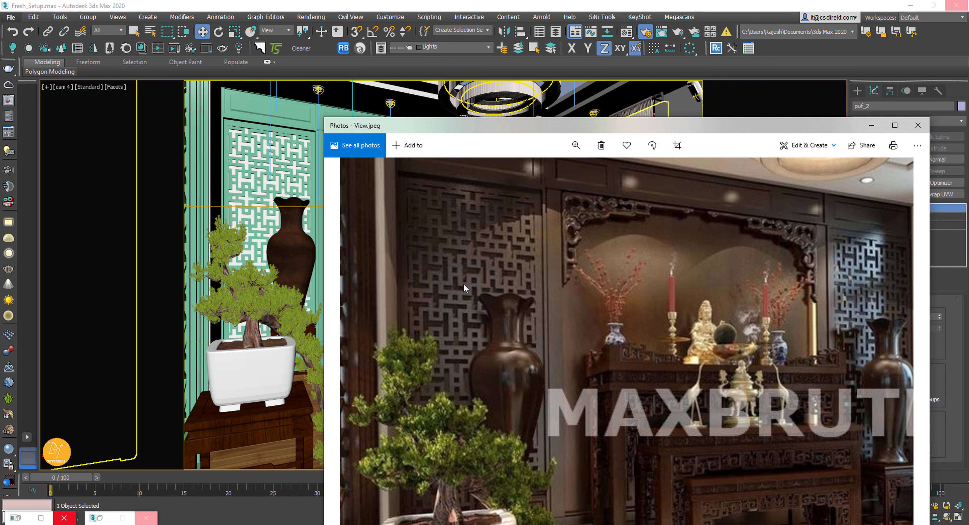
{"action": "left_click_drag", "start_coordinate": [662, 127], "coordinate": [502, 52]}
{"action": "scroll", "coordinate": [562, 267], "scroll_direction": "down", "scroll_amount": 4}
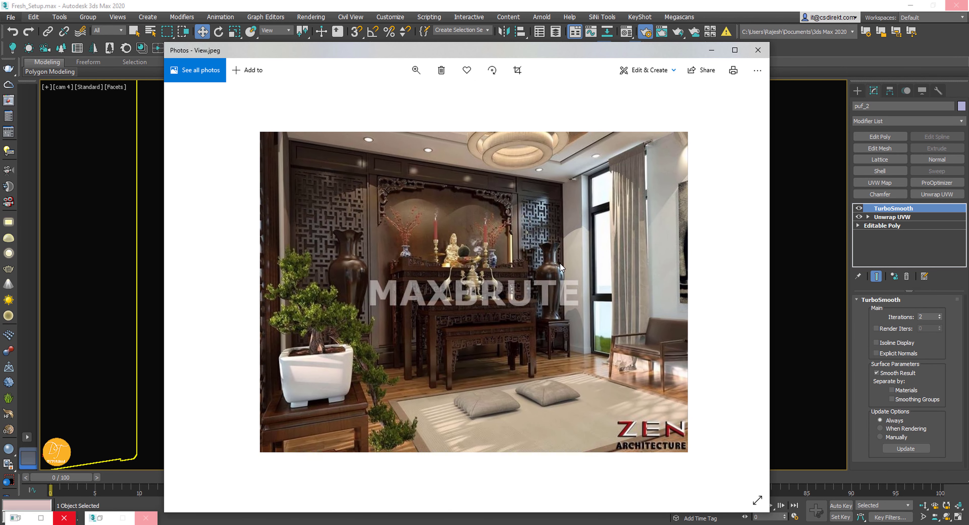
{"action": "left_click", "coordinate": [711, 50]}
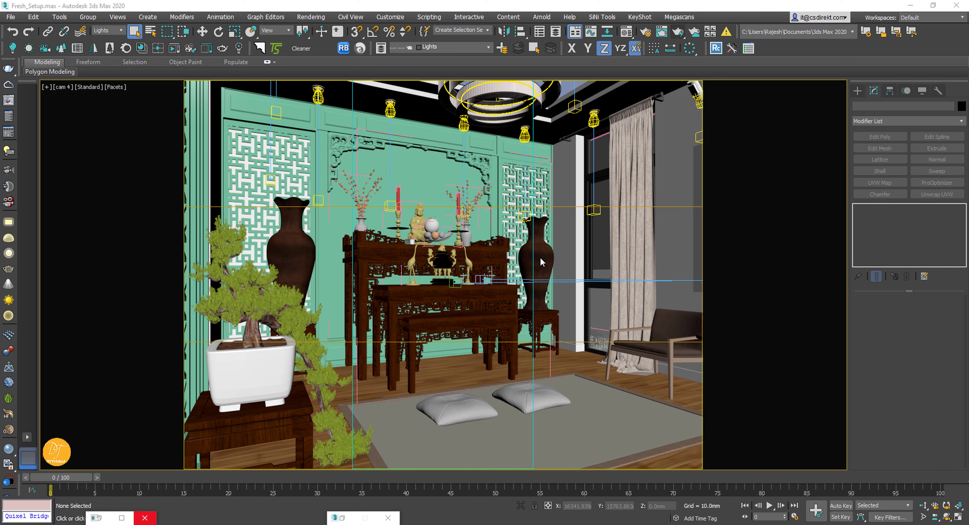
- Open the Material Editor, set the selection filter to All and sample the wall panel material behind the altar
{"action": "key", "text": "m"}
{"action": "left_click", "coordinate": [713, 253]}
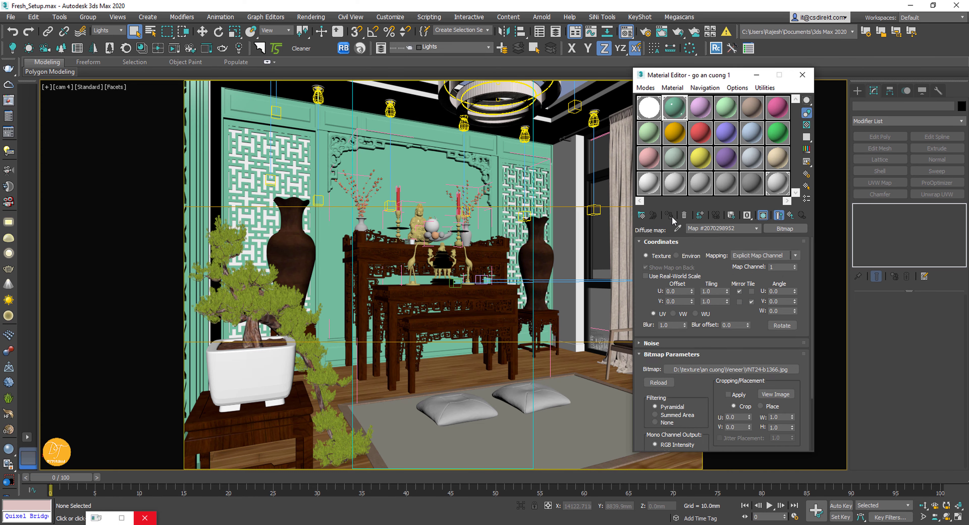
{"action": "left_click", "coordinate": [678, 229]}
{"action": "left_click", "coordinate": [104, 32]}
{"action": "left_click", "coordinate": [104, 43]}
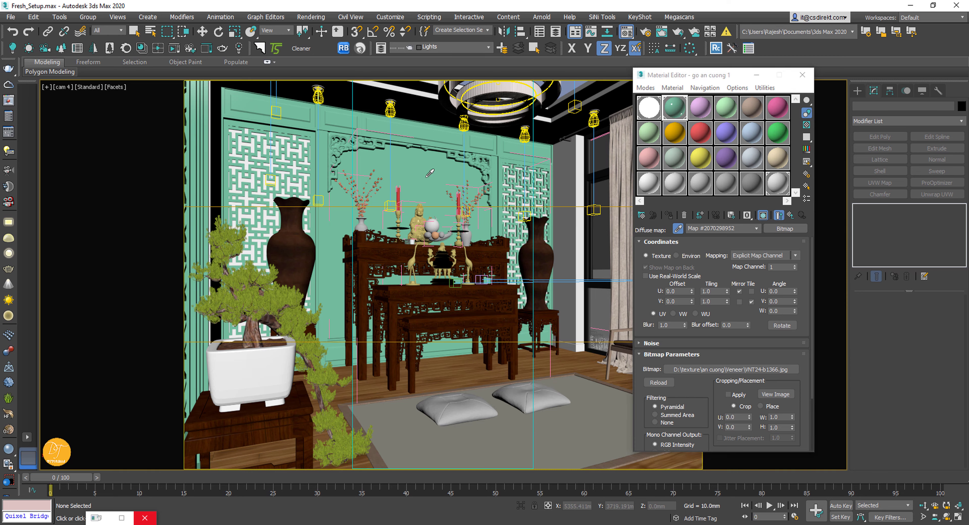
{"action": "left_click", "coordinate": [415, 159]}
{"action": "left_click", "coordinate": [683, 116]}
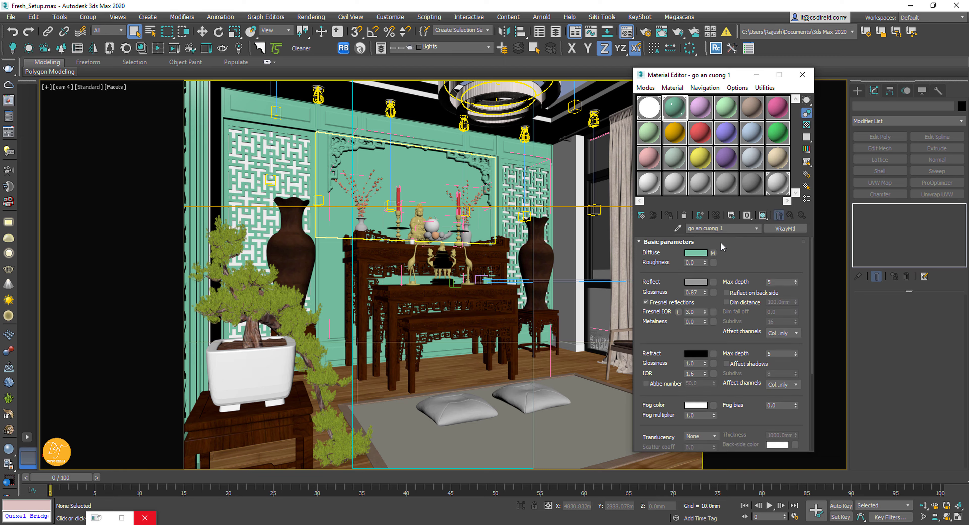
- Browse for a new bitmap for the wall panel's diffuse map and preview 铁刀木.jpg from the Maps folder at full size
{"action": "left_click", "coordinate": [712, 253]}
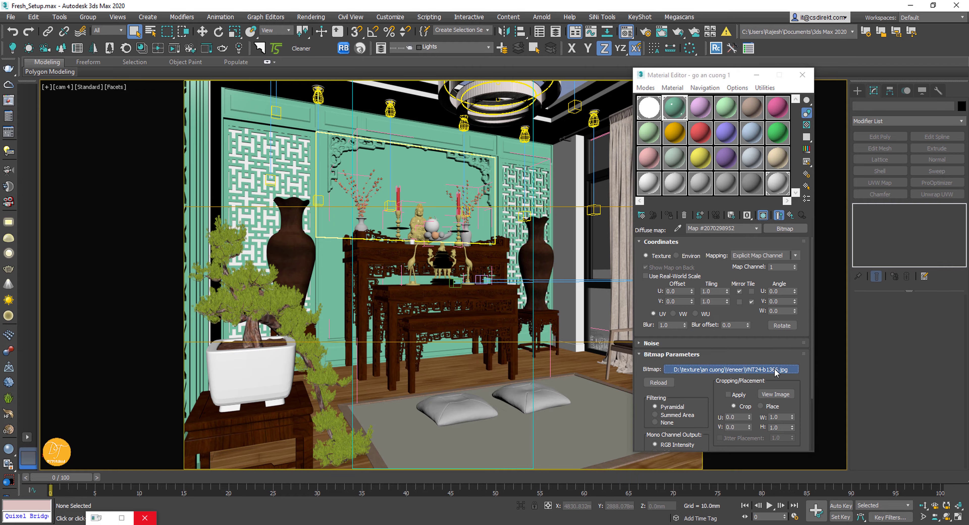
{"action": "left_click", "coordinate": [775, 369]}
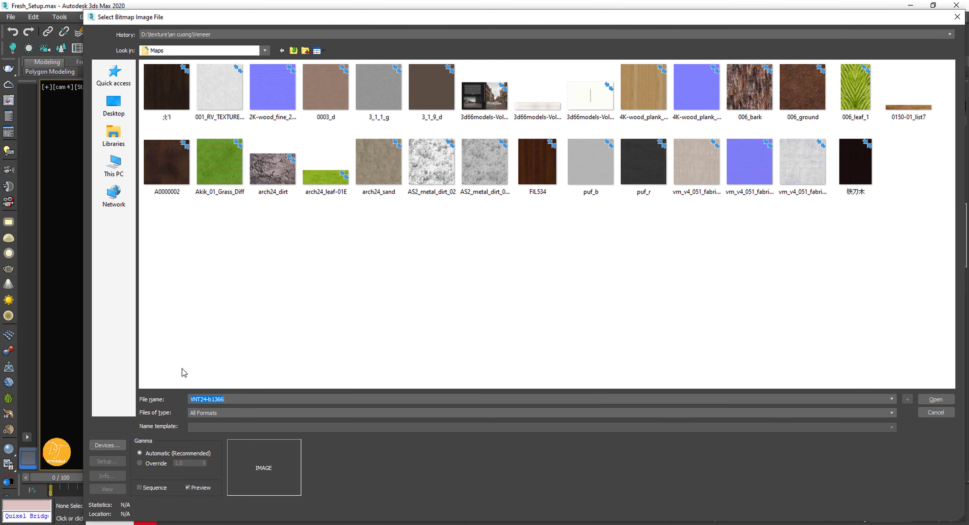
{"action": "left_click", "coordinate": [852, 174]}
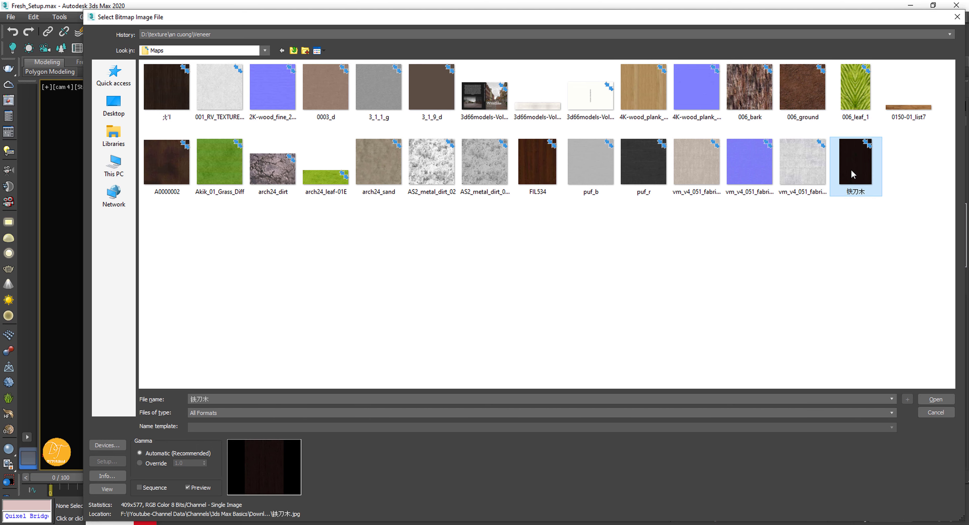
{"action": "right_click", "coordinate": [853, 174]}
{"action": "left_click", "coordinate": [838, 202]}
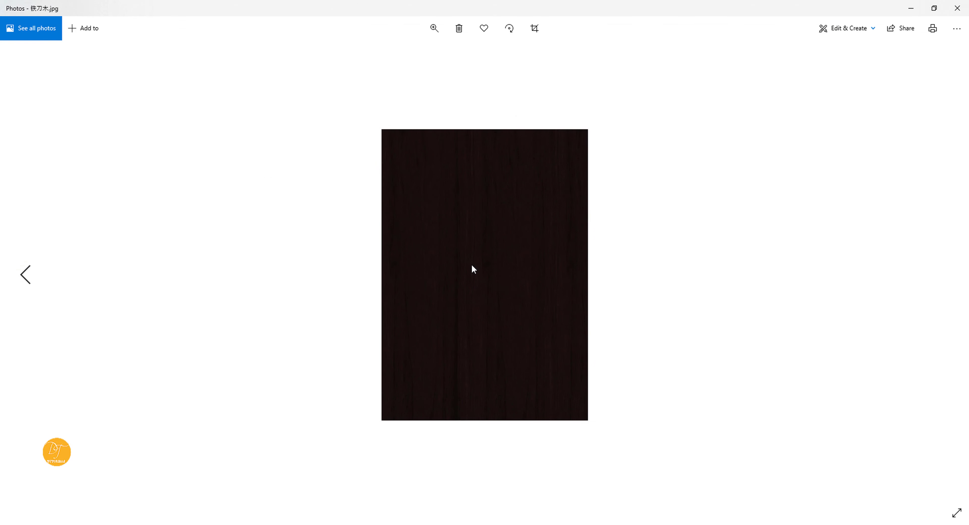
{"action": "double_click", "coordinate": [480, 264]}
{"action": "left_click_drag", "start_coordinate": [524, 279], "coordinate": [534, 256]}
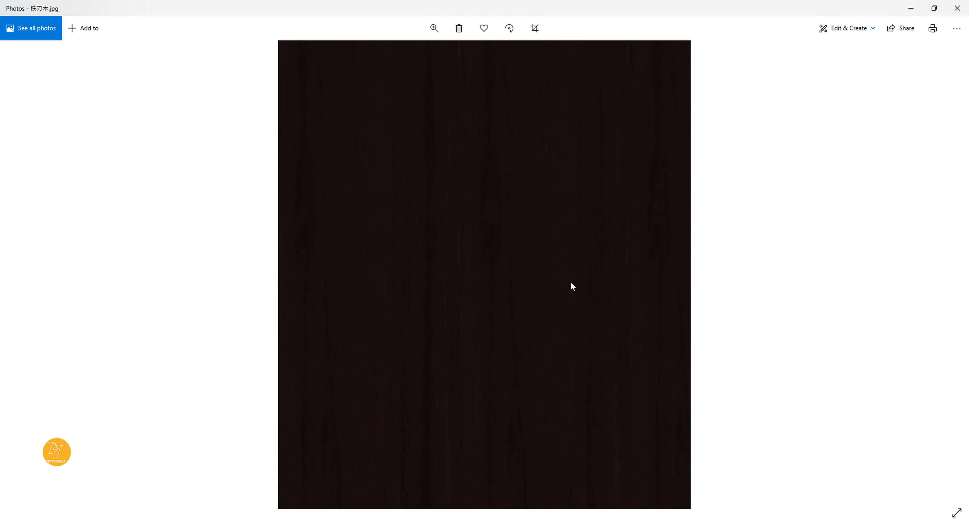
{"action": "left_click_drag", "start_coordinate": [539, 191], "coordinate": [537, 249]}
{"action": "left_click", "coordinate": [956, 8]}
- Load 铁刀木.jpg as the wall panel's diffuse bitmap, show it in the viewport and return to the parent material
{"action": "double_click", "coordinate": [856, 181]}
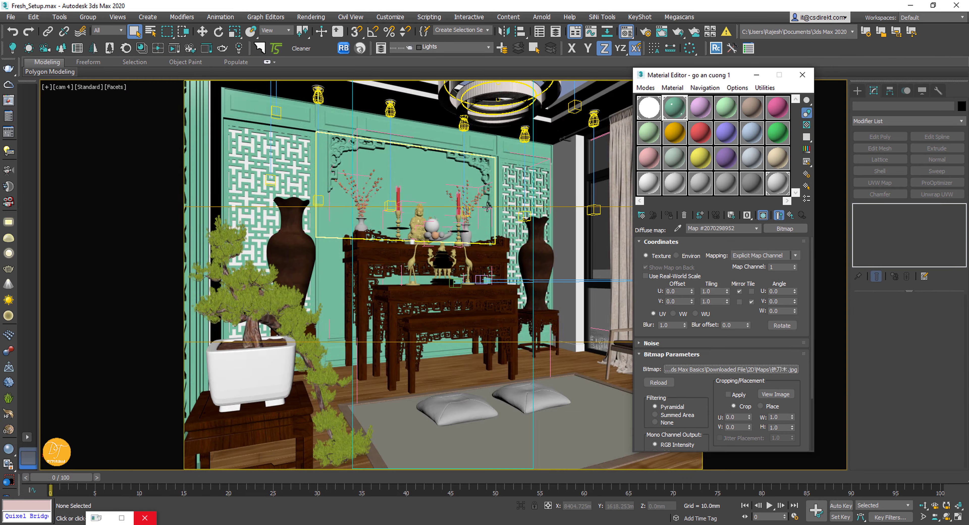
{"action": "left_click", "coordinate": [763, 215]}
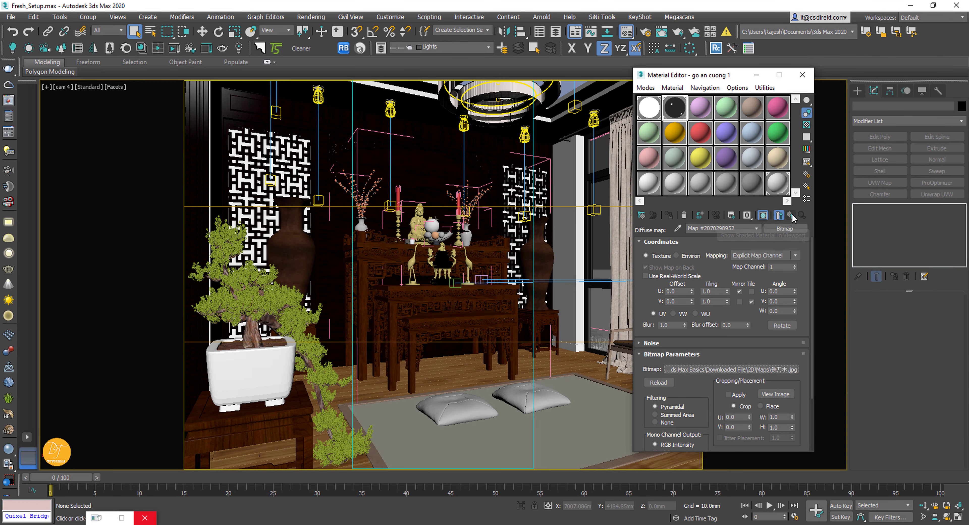
{"action": "left_click", "coordinate": [791, 215]}
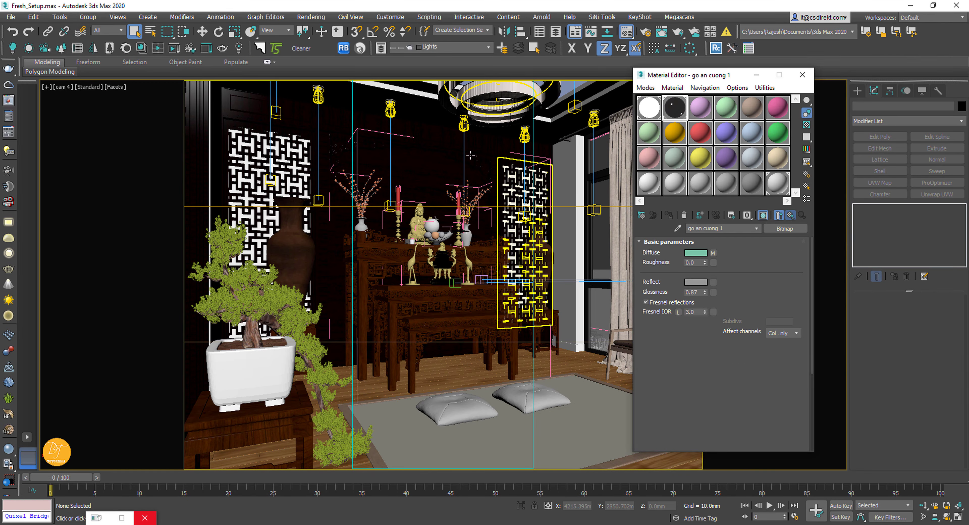
- Sample the material of the lattice panel behind the bonsai into the third material slot
{"action": "left_click", "coordinate": [701, 108]}
{"action": "left_click", "coordinate": [677, 228]}
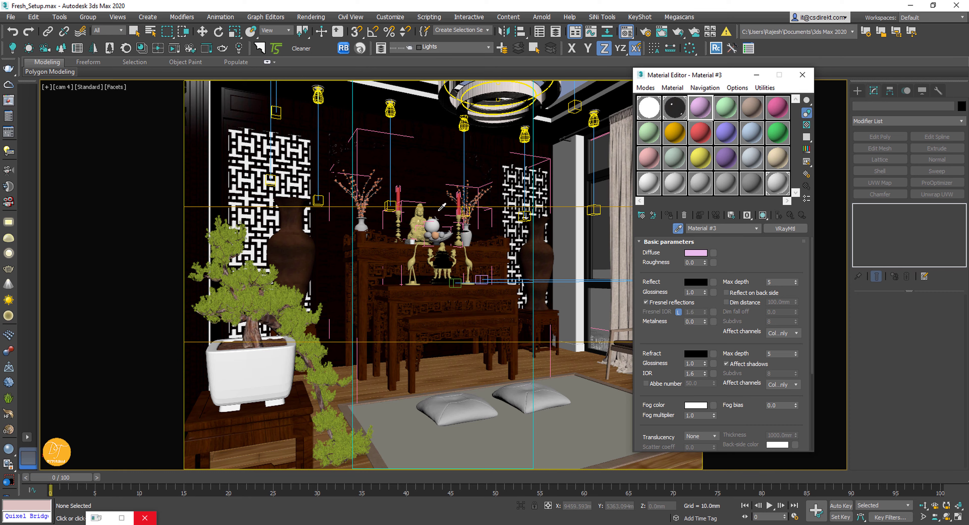
{"action": "left_click", "coordinate": [234, 148]}
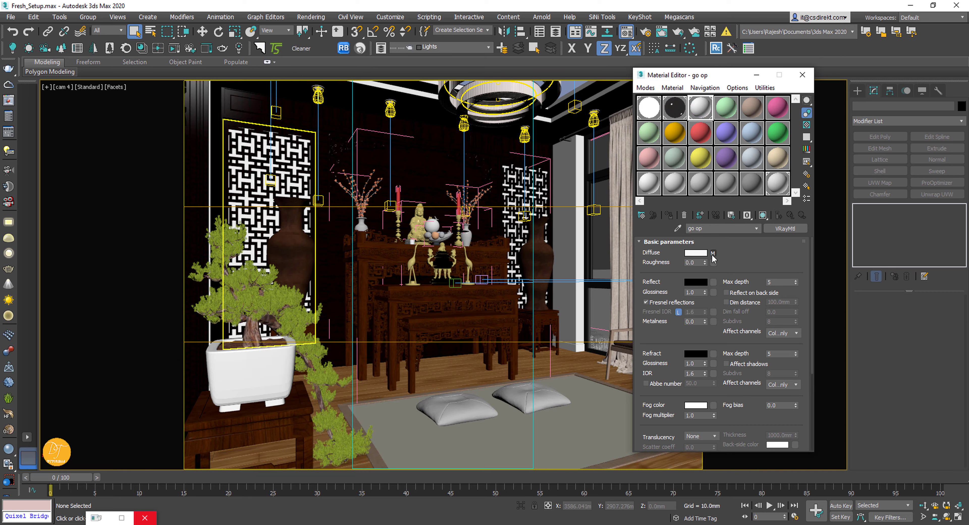
- Browse for a new bitmap for the lattice material's diffuse map and preview the first dark brown wood texture in the Maps folder
{"action": "left_click", "coordinate": [713, 254]}
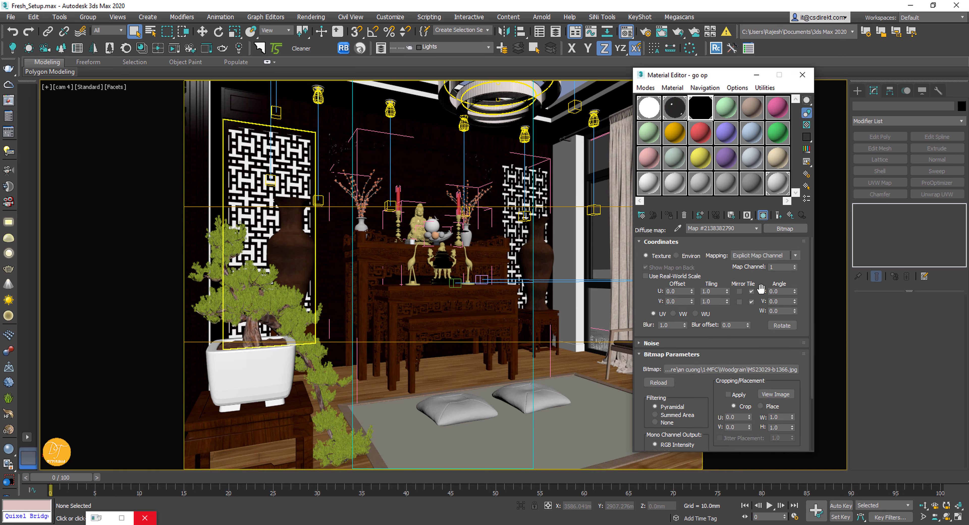
{"action": "left_click", "coordinate": [775, 393]}
{"action": "left_click", "coordinate": [731, 369]}
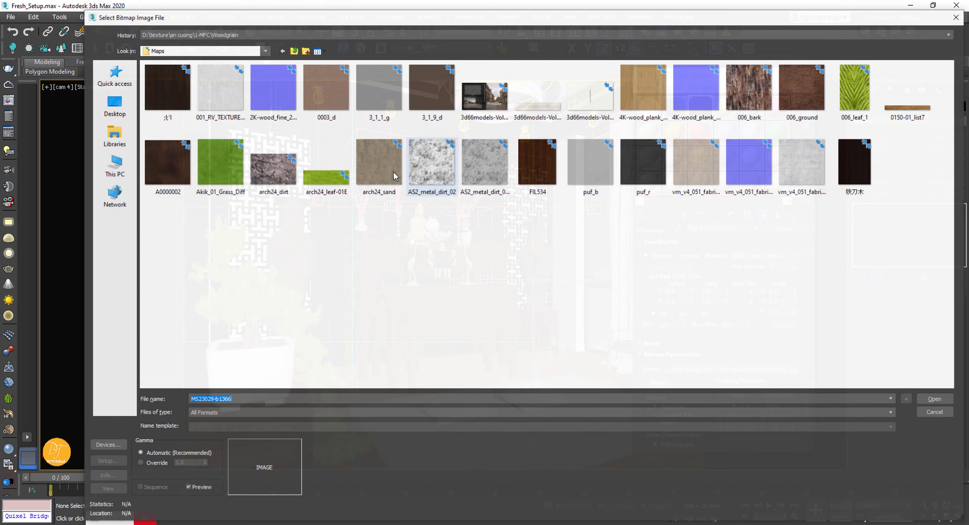
{"action": "left_click", "coordinate": [162, 92]}
{"action": "right_click", "coordinate": [162, 89]}
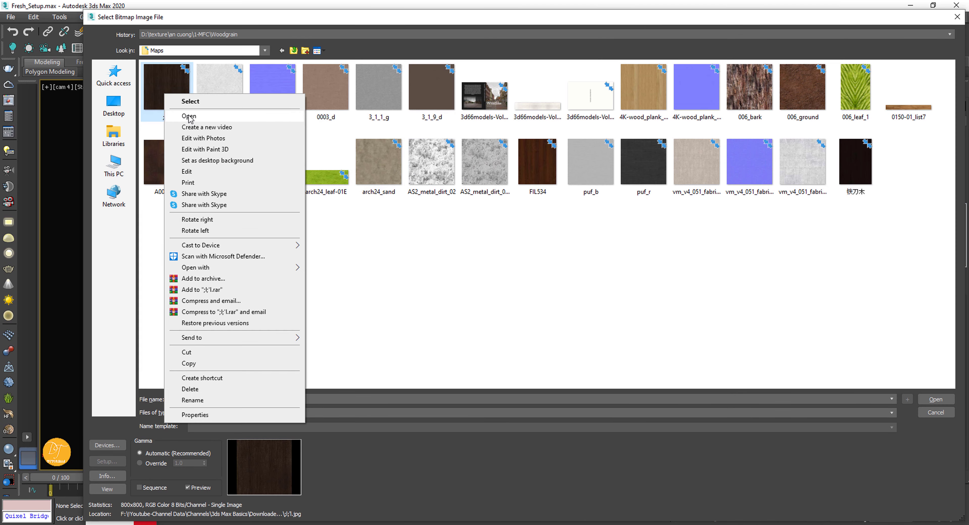
{"action": "left_click", "coordinate": [370, 169]}
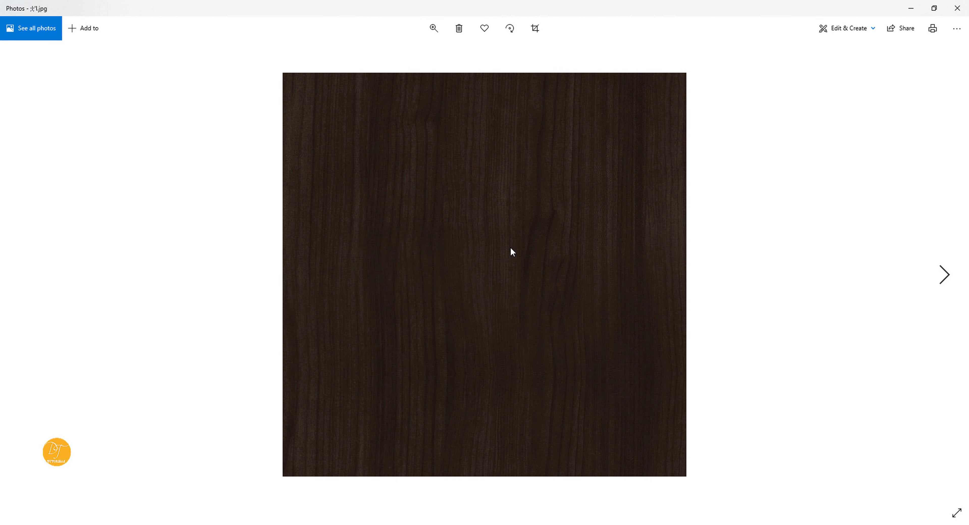
- Compare the dark brown wood texture with the lattice in the reference image View.jpeg, and close the texture preview
{"action": "mouse_move", "coordinate": [557, 520]}
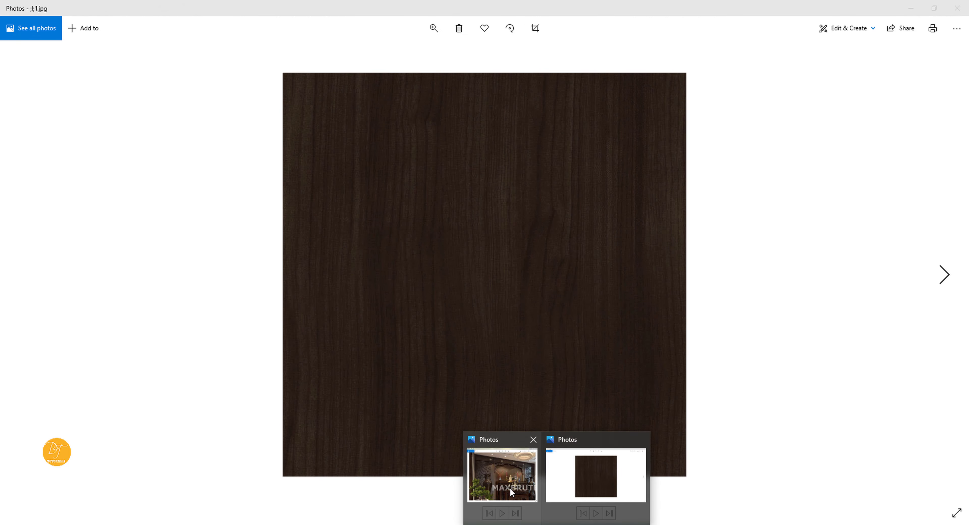
{"action": "left_click", "coordinate": [504, 477]}
{"action": "scroll", "coordinate": [343, 257], "scroll_direction": "up", "scroll_amount": 2}
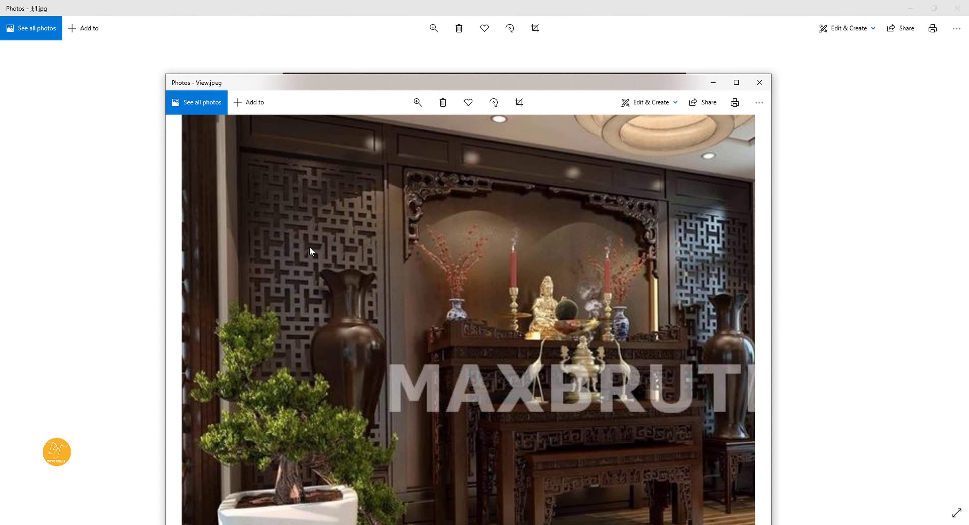
{"action": "left_click", "coordinate": [714, 83]}
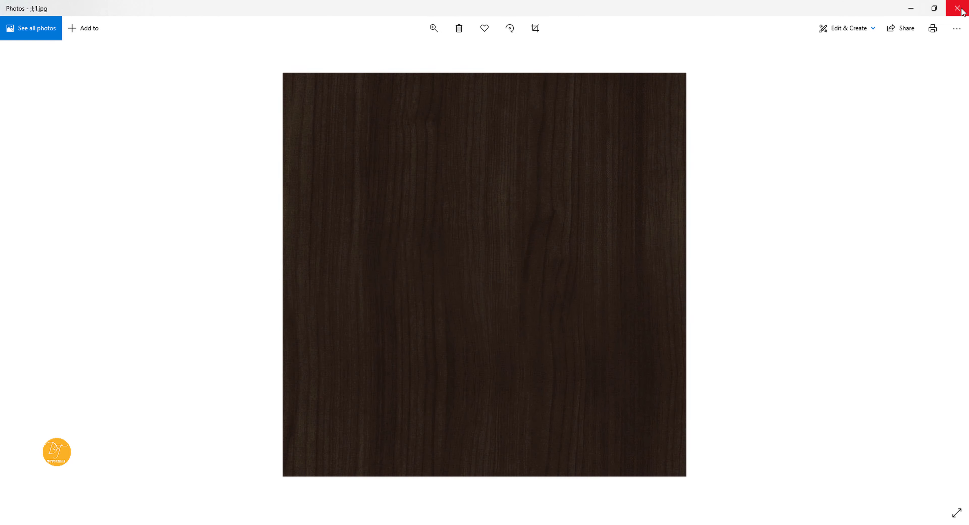
{"action": "left_click", "coordinate": [957, 8]}
- Load the first dark brown wood texture as the lattice's diffuse bitmap, and inspect the map in an enlarged preview
{"action": "double_click", "coordinate": [164, 101]}
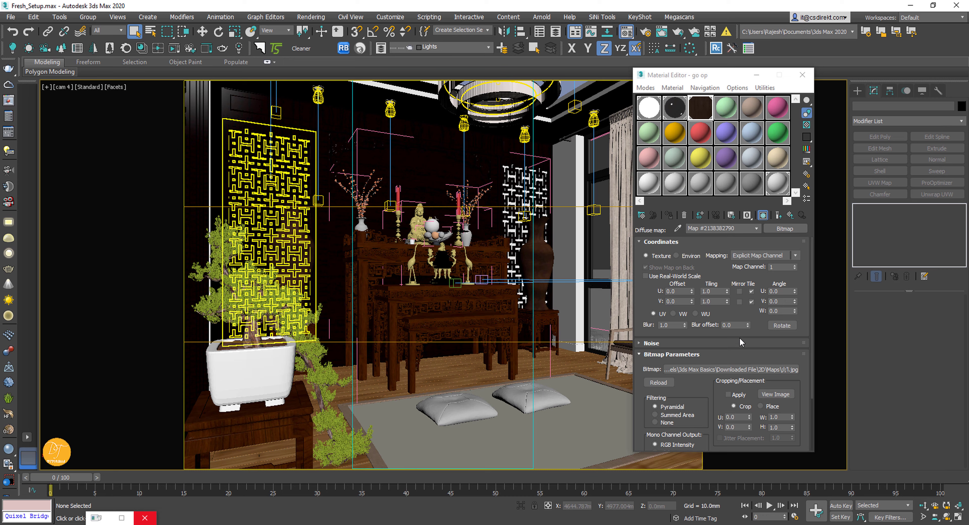
{"action": "double_click", "coordinate": [698, 109]}
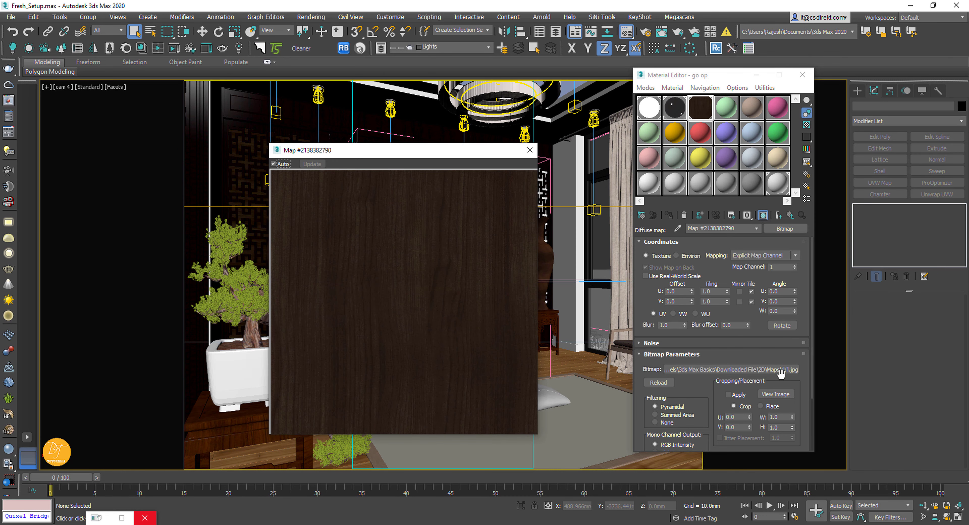
{"action": "left_click", "coordinate": [759, 325]}
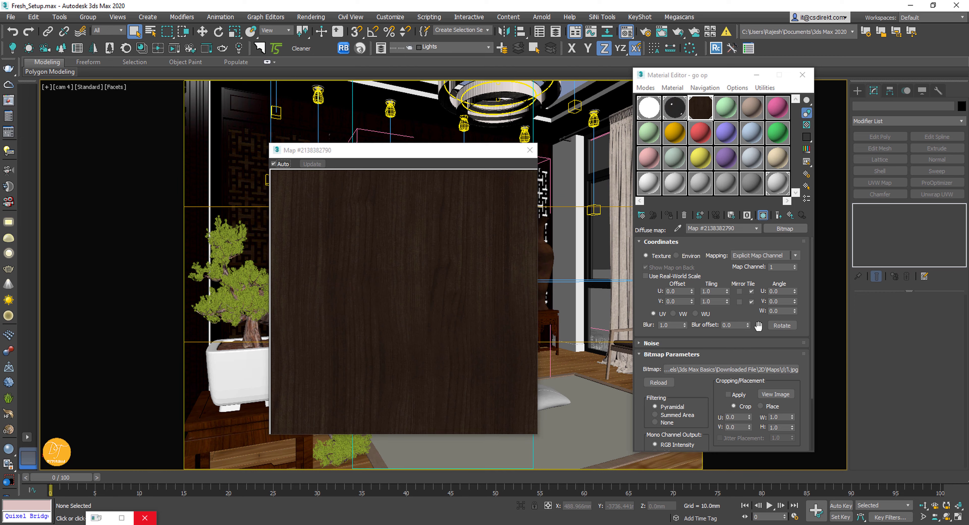
{"action": "left_click", "coordinate": [778, 215]}
{"action": "left_click", "coordinate": [779, 217]}
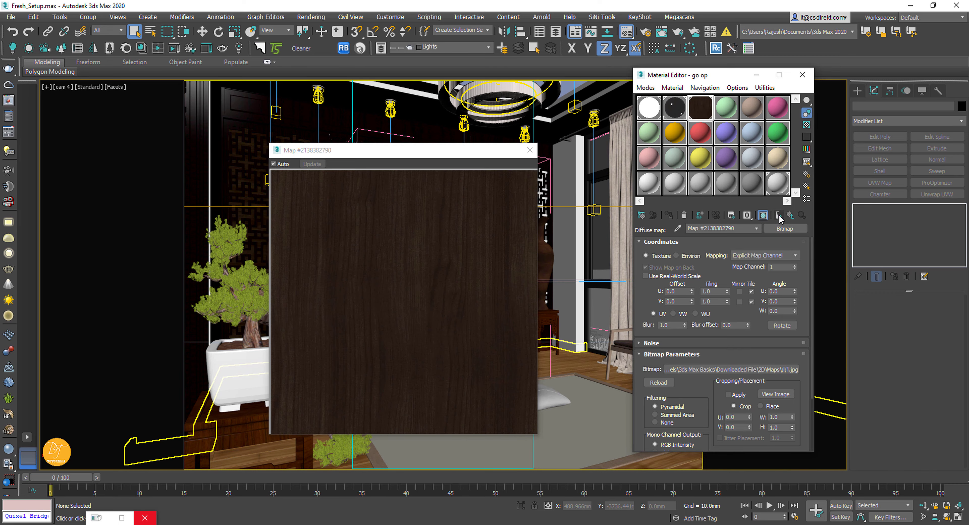
{"action": "left_click_drag", "start_coordinate": [759, 315], "coordinate": [765, 209]}
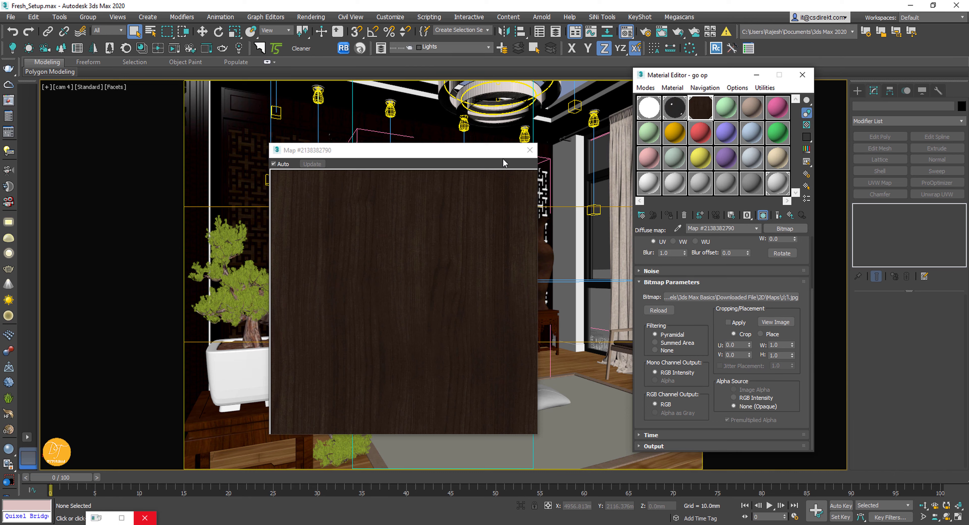
{"action": "left_click", "coordinate": [531, 152]}
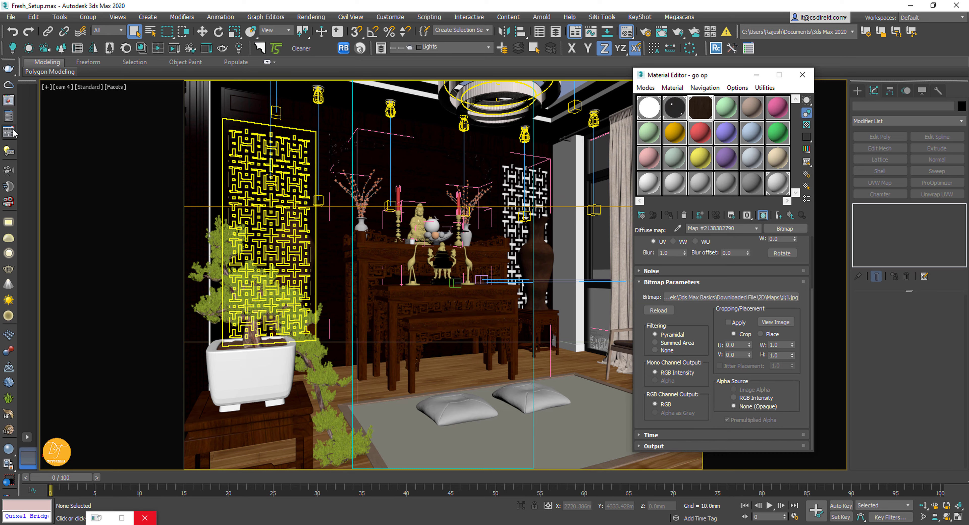
- Start a test render of the cam 4 view, and turn off the material override in V-Ray's global switches
{"action": "left_click", "coordinate": [9, 100]}
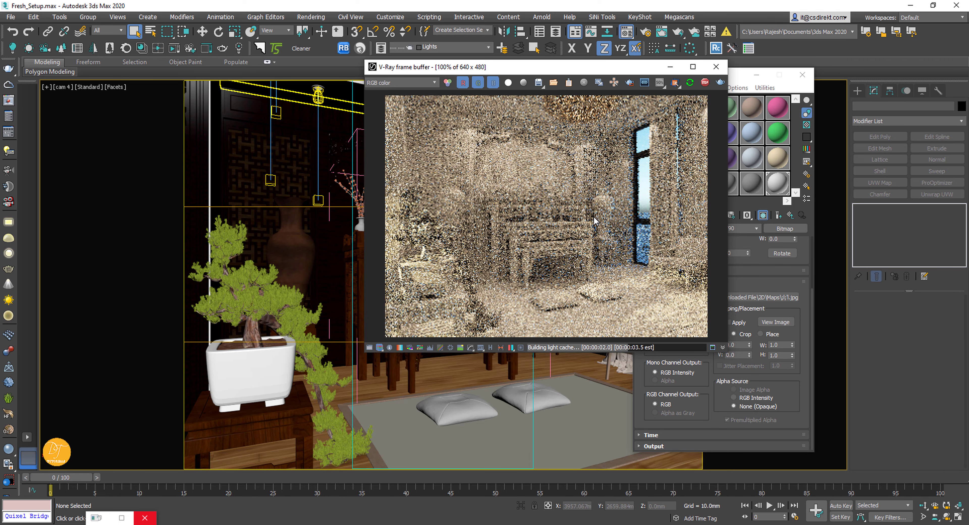
{"action": "left_click_drag", "start_coordinate": [548, 69], "coordinate": [280, 90]}
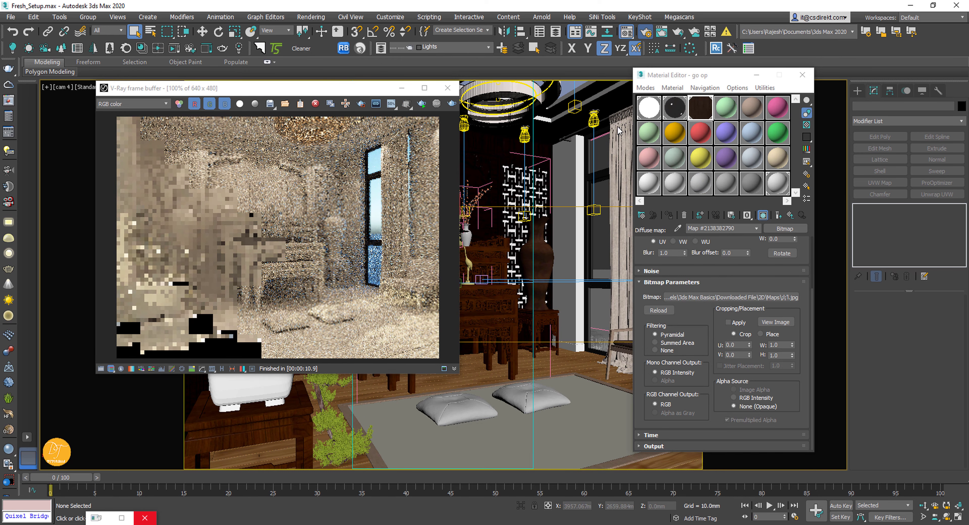
{"action": "key", "text": "F10"}
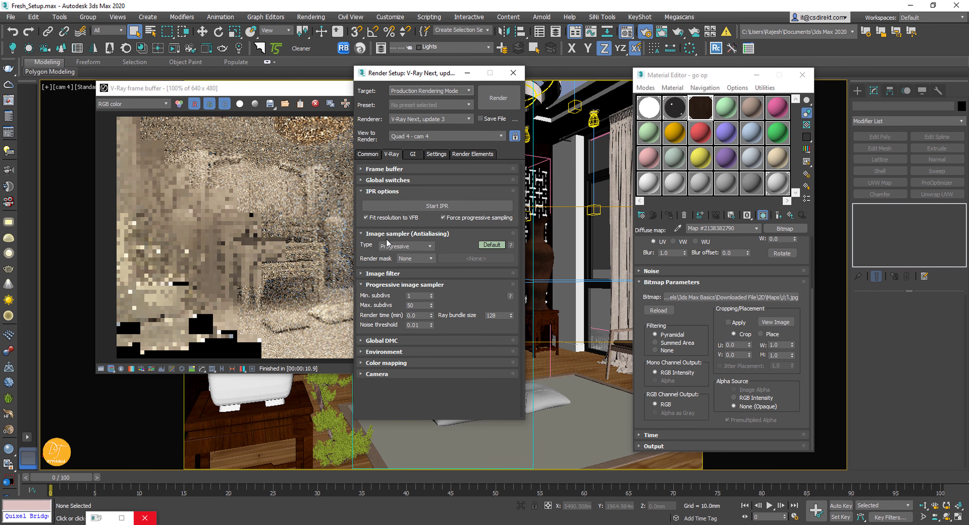
{"action": "left_click", "coordinate": [385, 181]}
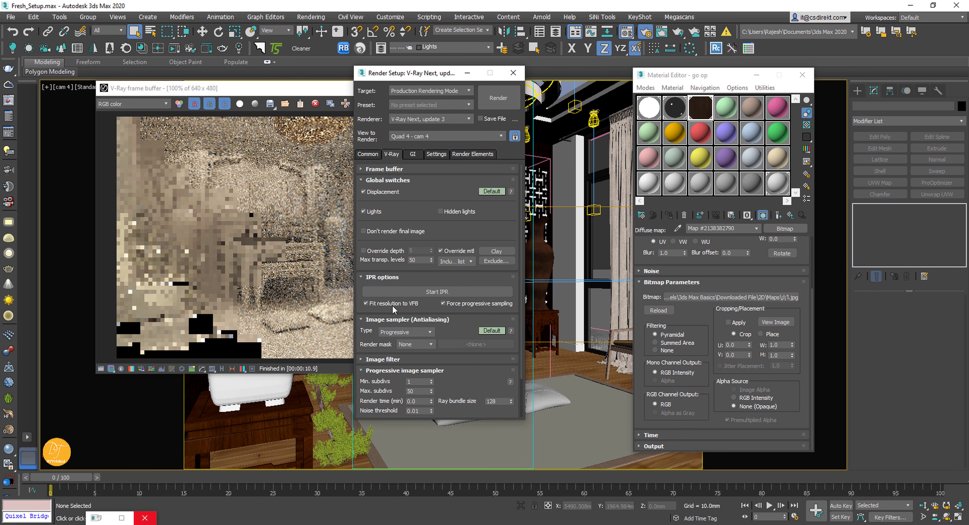
{"action": "left_click", "coordinate": [445, 251]}
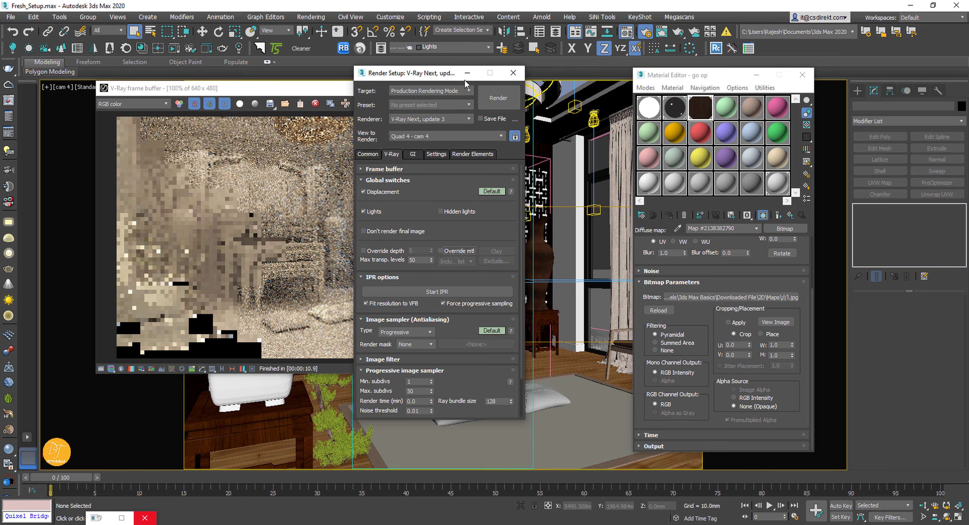
{"action": "left_click", "coordinate": [467, 73]}
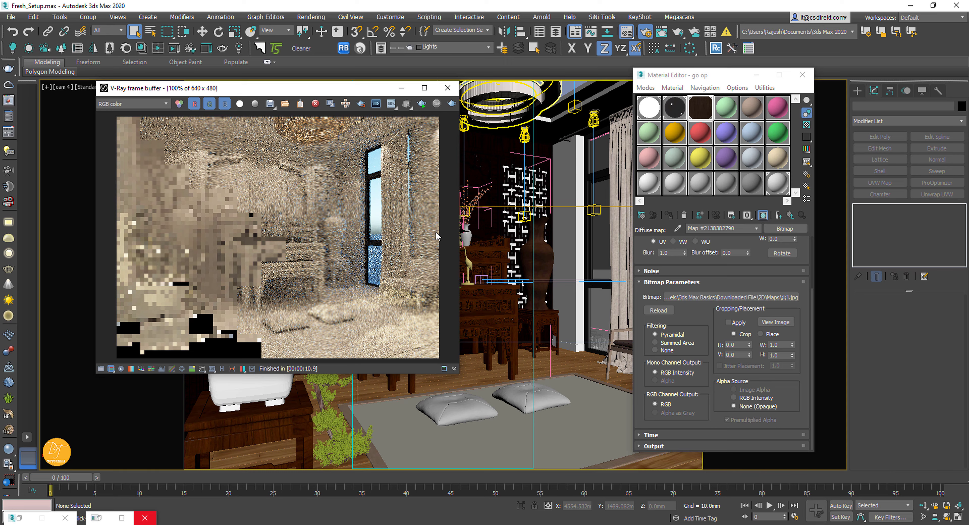
- Render the cam 4 view again in an enlarged frame buffer, stop the render, and put the frame buffer away
{"action": "key", "text": "shift+q"}
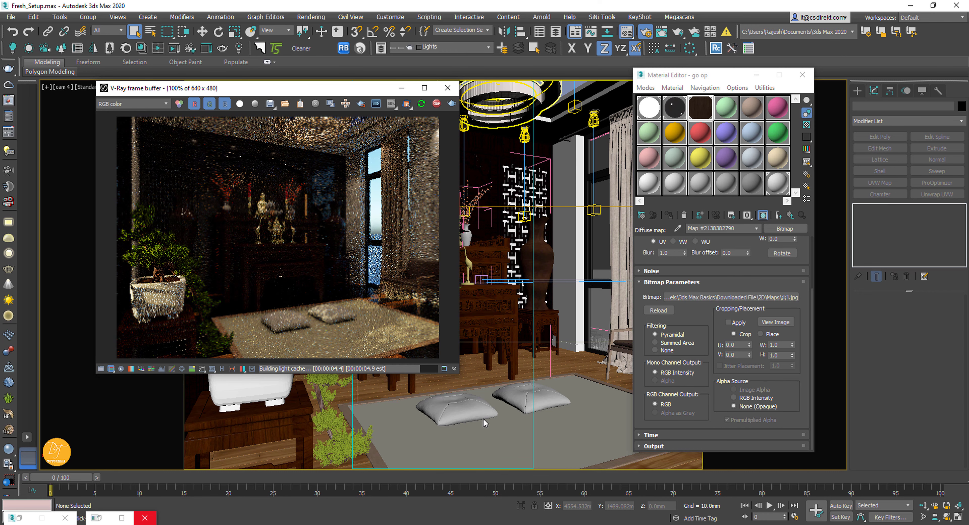
{"action": "left_click_drag", "start_coordinate": [463, 377], "coordinate": [593, 463]}
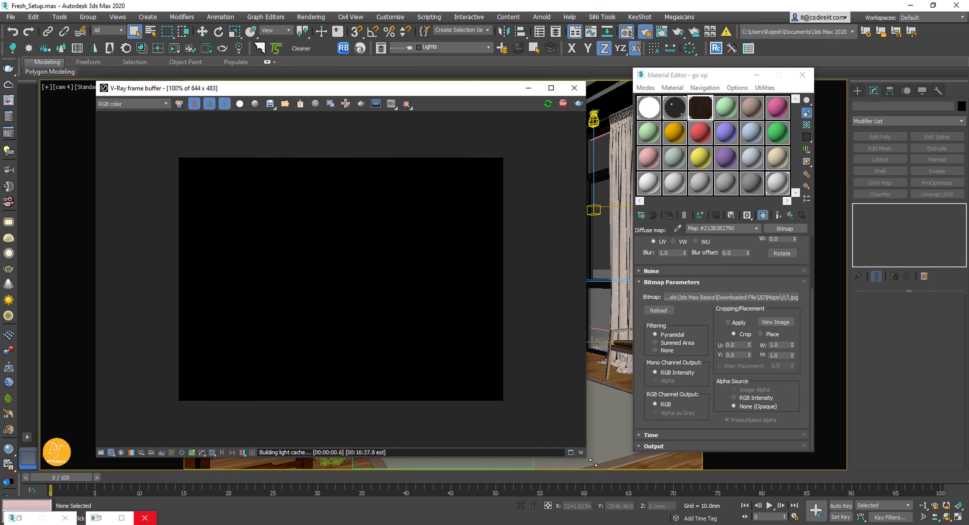
{"action": "left_click_drag", "start_coordinate": [369, 91], "coordinate": [318, 52]}
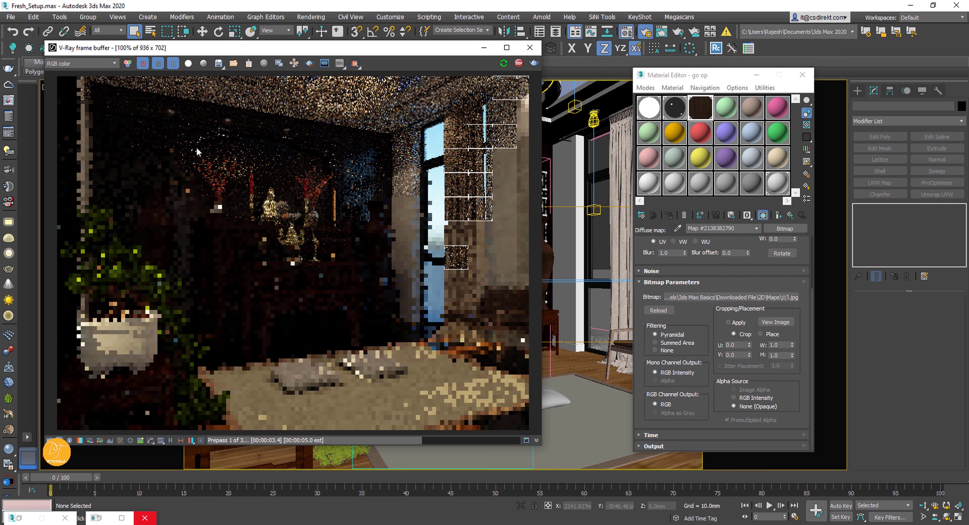
{"action": "left_click", "coordinate": [518, 64]}
{"action": "left_click", "coordinate": [484, 48]}
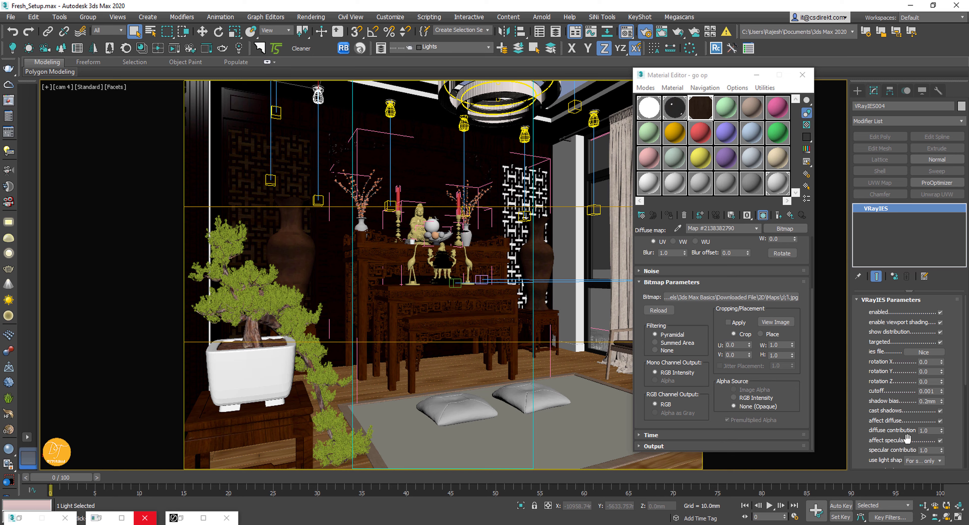
- Raise the intensity of the IES ceiling spotlight nearest the bonsai to about 23172 lm
{"action": "scroll", "coordinate": [904, 423], "scroll_direction": "down", "scroll_amount": 5}
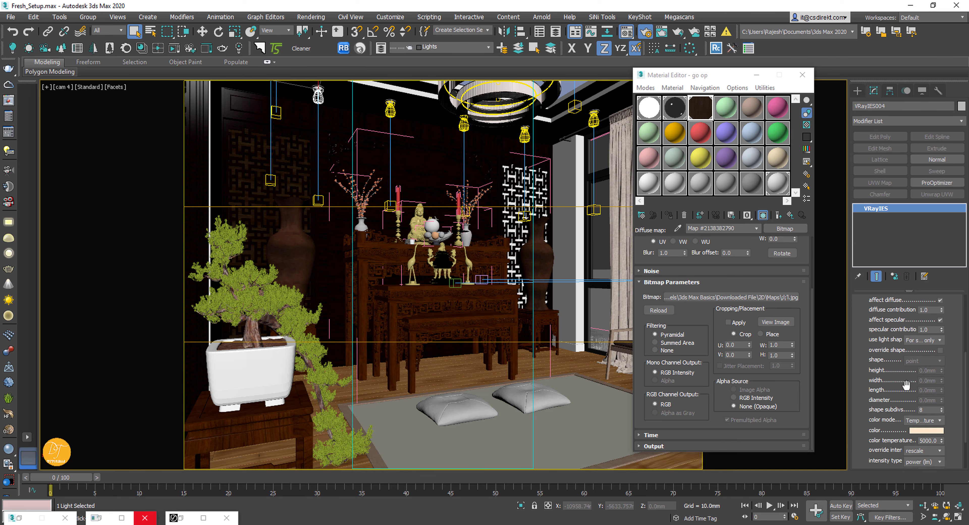
{"action": "left_click_drag", "start_coordinate": [887, 432], "coordinate": [888, 354]}
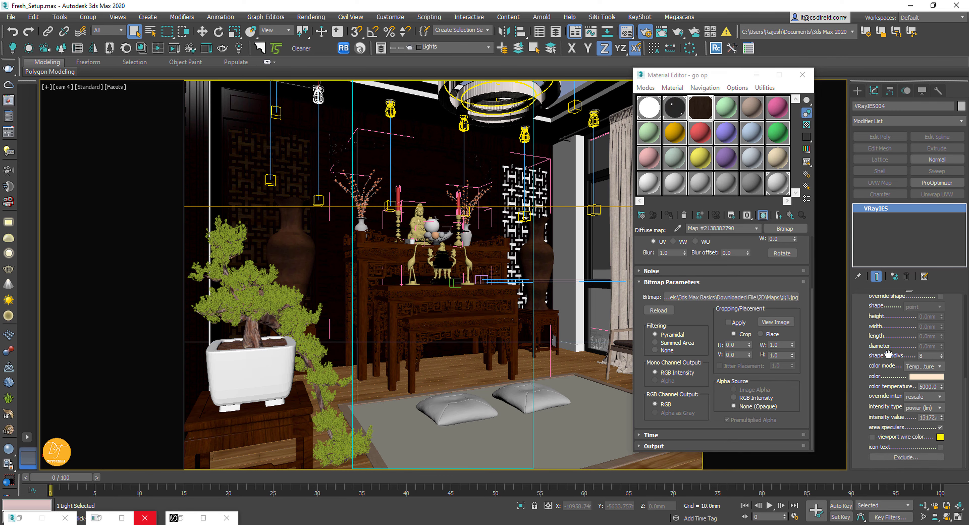
{"action": "double_click", "coordinate": [918, 417]}
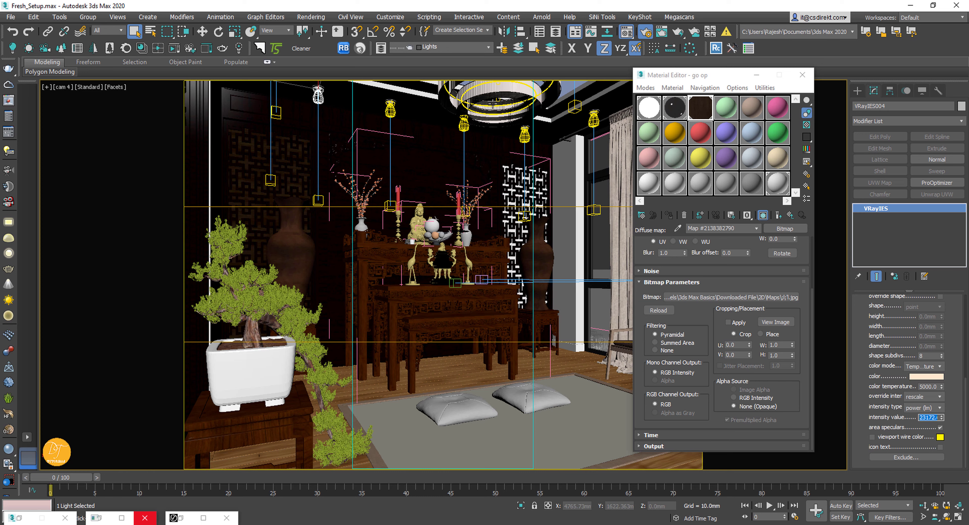
- Restrict selection to lights and set the multiplier of the chandelier's mesh lights to 600
{"action": "left_click", "coordinate": [447, 89]}
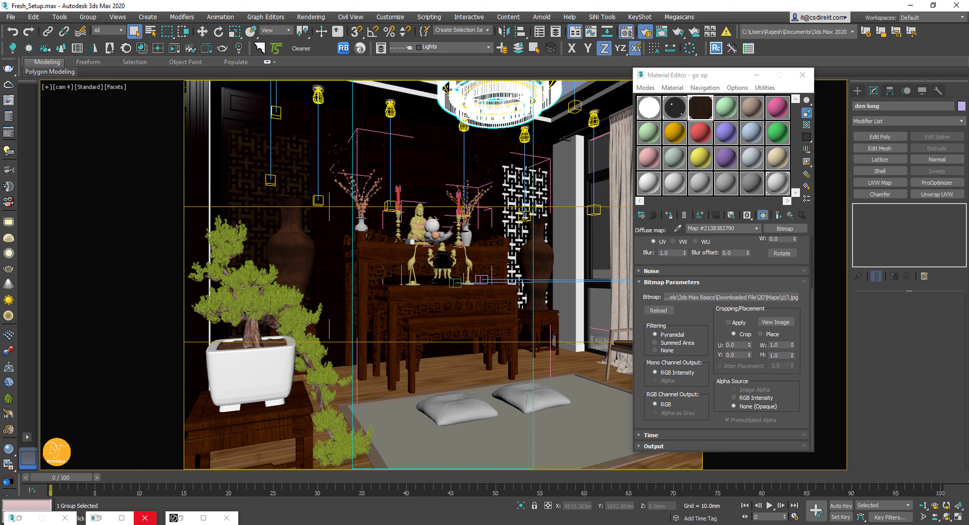
{"action": "left_click", "coordinate": [122, 31]}
{"action": "left_click", "coordinate": [106, 63]}
{"action": "left_click", "coordinate": [446, 89]}
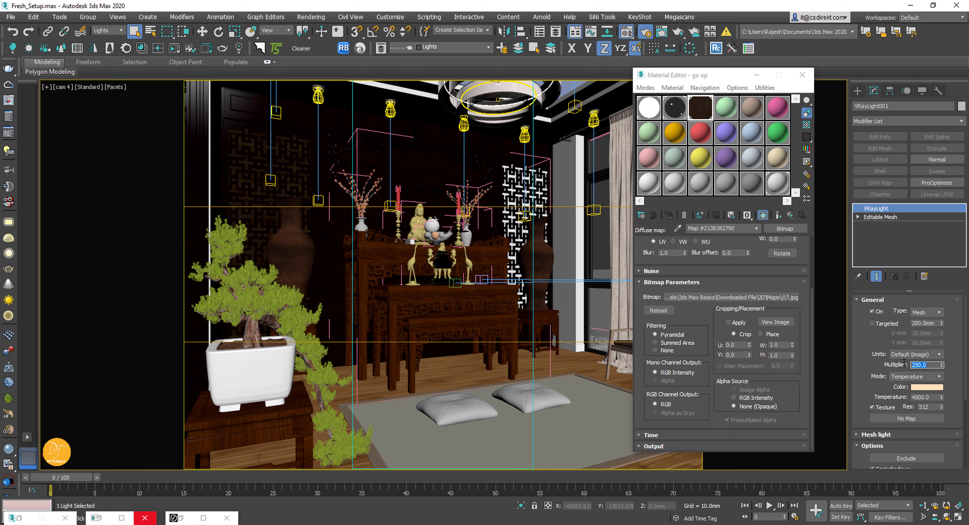
{"action": "type", "text": "60"}
{"action": "left_click", "coordinate": [509, 114]}
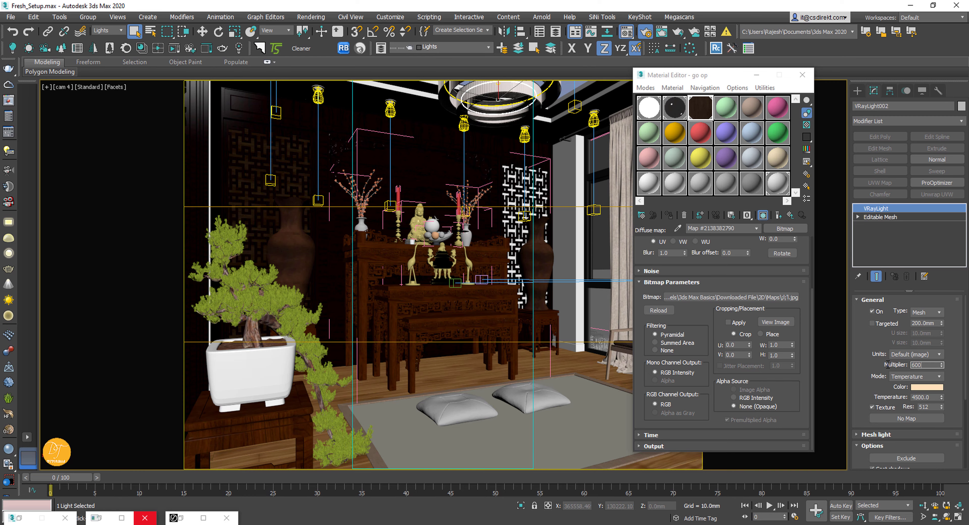
- Bring back the frame buffer and render the cam 4 view with the stronger lights
{"action": "left_click_drag", "start_coordinate": [658, 79], "coordinate": [557, 70]}
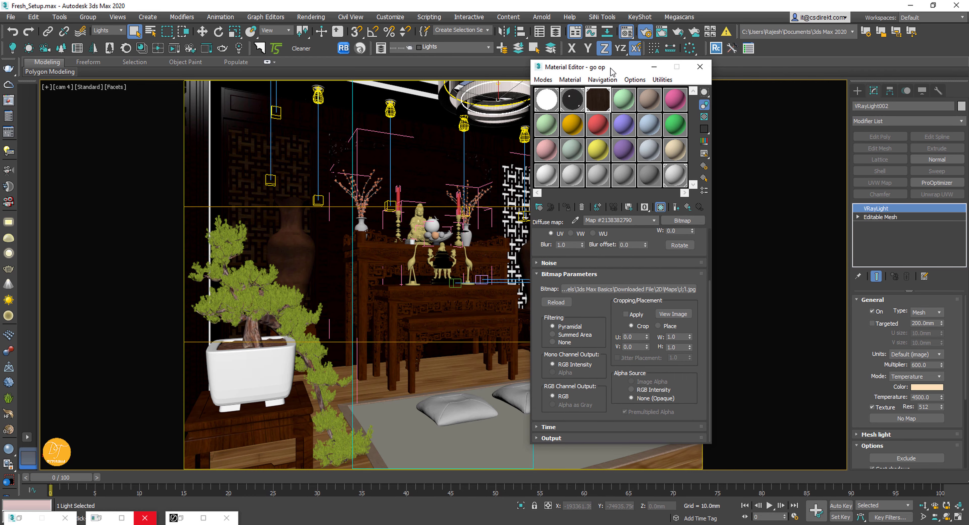
{"action": "left_click", "coordinate": [182, 519]}
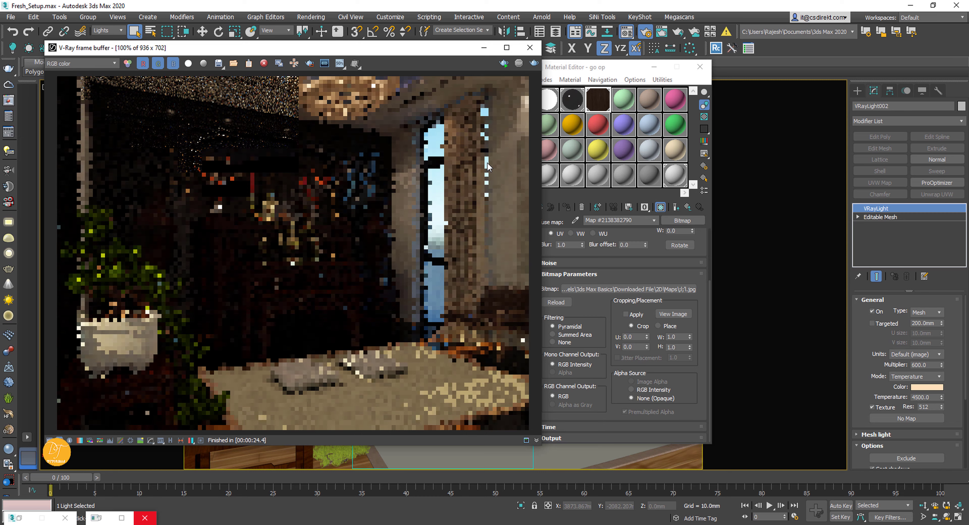
{"action": "key", "text": "shift+q"}
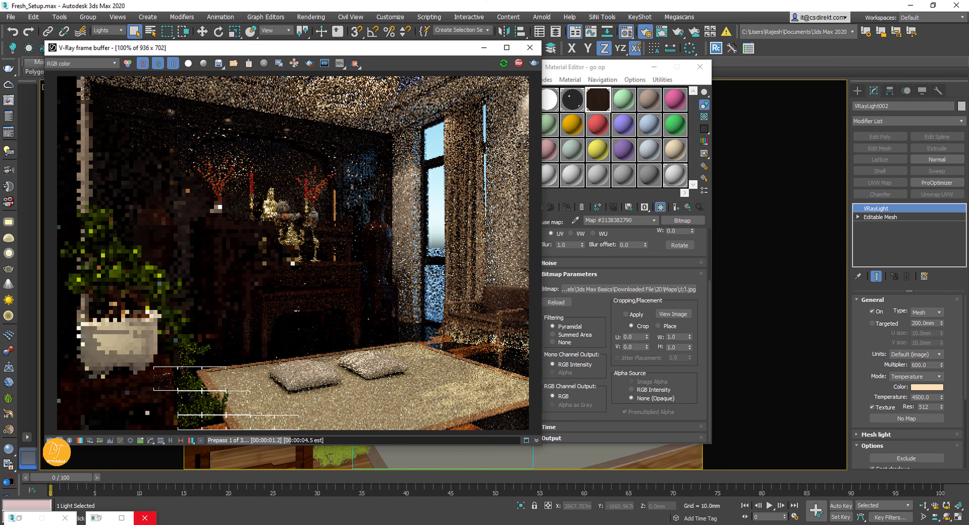
- Examine the window, curtain, altar and ceiling lighting in the reference image View.jpeg, and close it
{"action": "key", "text": "alt+Tab"}
{"action": "scroll", "coordinate": [608, 225], "scroll_direction": "up", "scroll_amount": 3}
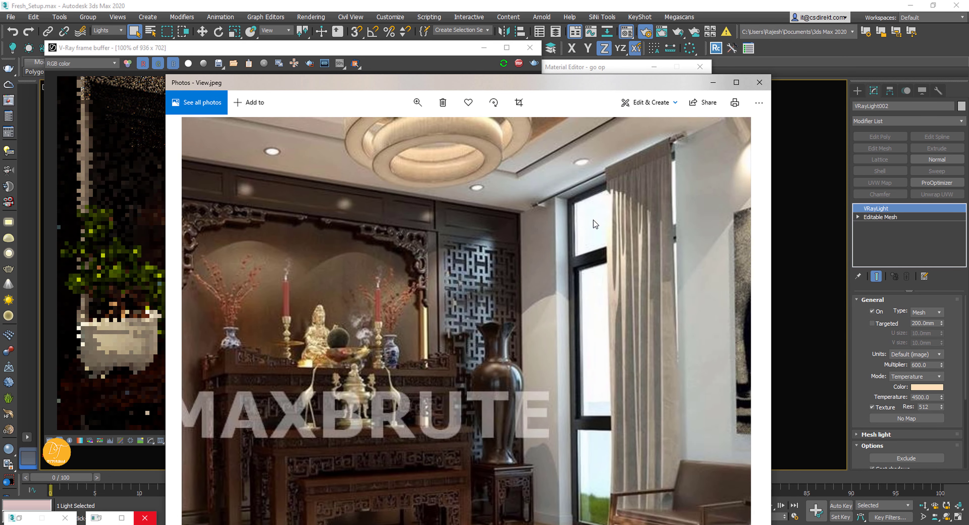
{"action": "left_click_drag", "start_coordinate": [625, 425], "coordinate": [587, 404]}
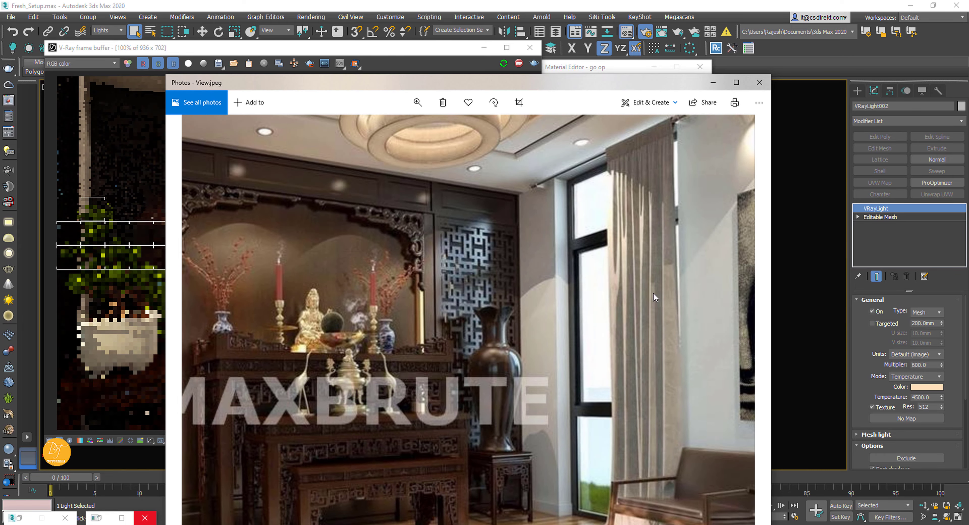
{"action": "left_click_drag", "start_coordinate": [598, 201], "coordinate": [622, 284]}
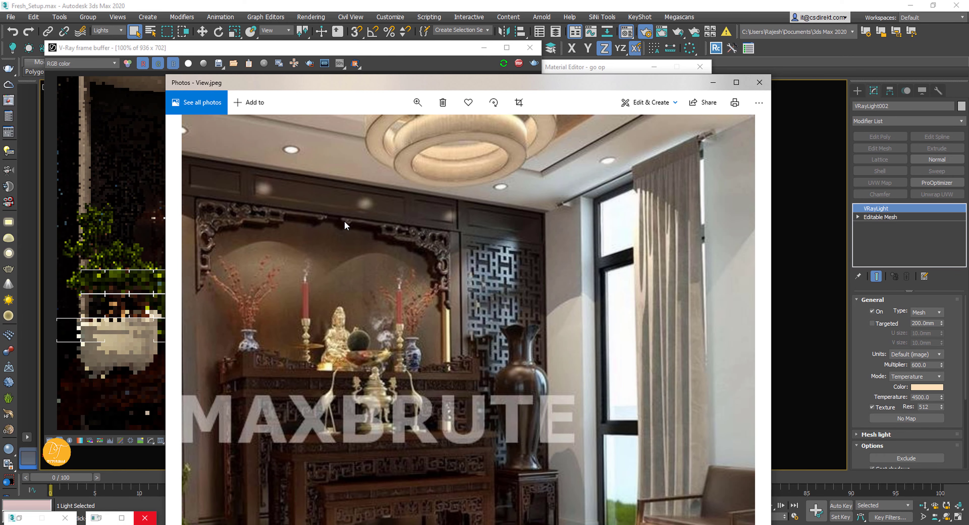
{"action": "left_click_drag", "start_coordinate": [289, 188], "coordinate": [372, 214]}
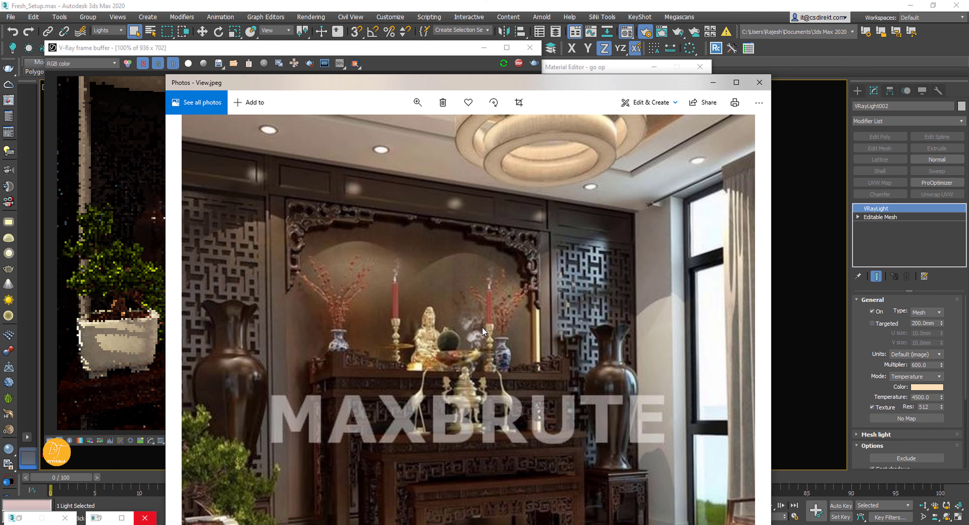
{"action": "left_click", "coordinate": [759, 82]}
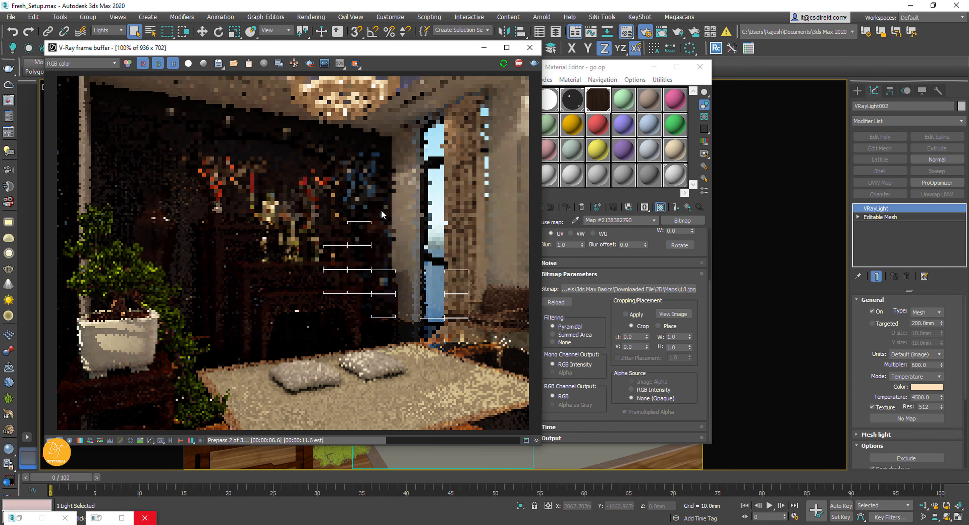
- Stop the test render, put away the frame buffer and Material Editor, and deselect the light
{"action": "left_click", "coordinate": [518, 63]}
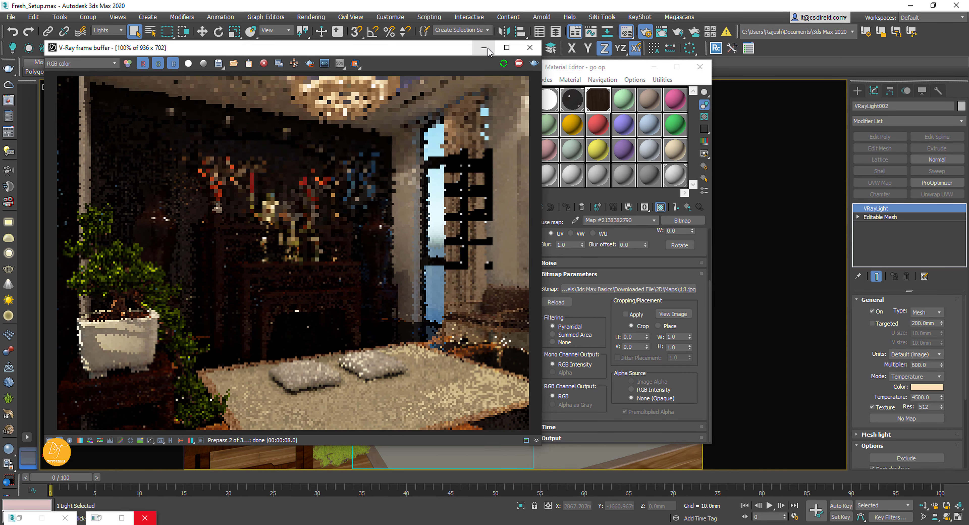
{"action": "left_click", "coordinate": [485, 50]}
{"action": "left_click", "coordinate": [654, 67]}
{"action": "left_click", "coordinate": [533, 276]}
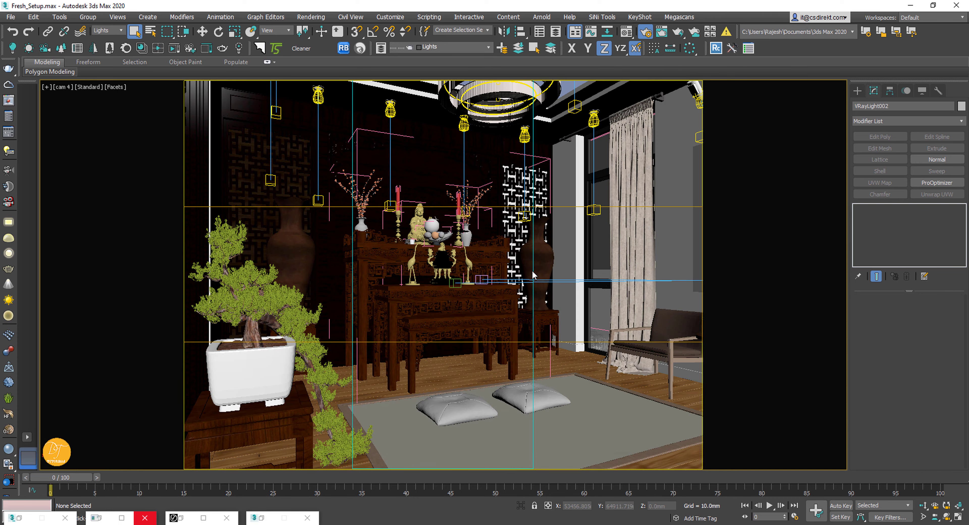
- Reset the selection filter to All and isolate the Doors_Windows group in an orthographic wireframe view of the building
{"action": "key", "text": "t"}
{"action": "scroll", "coordinate": [504, 258], "scroll_direction": "down", "scroll_amount": 6}
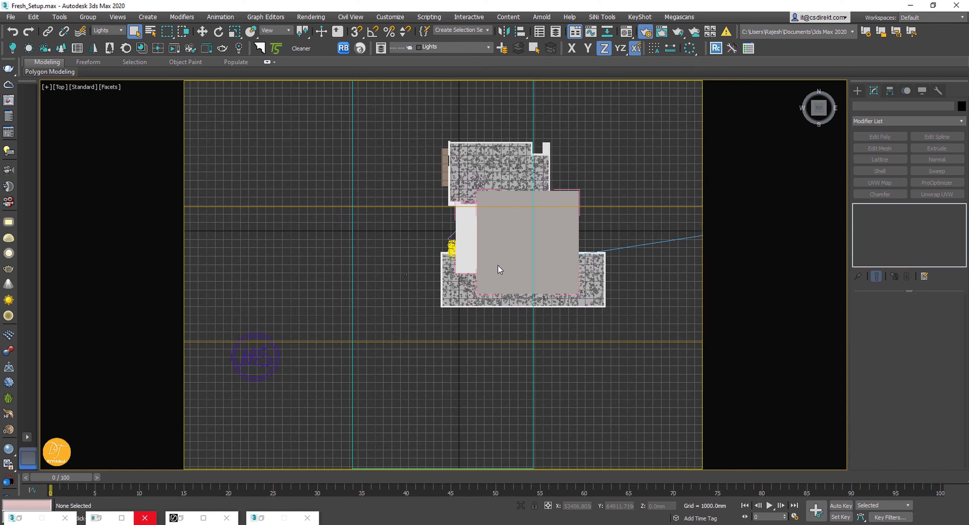
{"action": "key", "text": "F3"}
{"action": "middle_click_drag", "start_coordinate": [453, 283], "coordinate": [293, 177], "text": "alt"}
{"action": "left_click", "coordinate": [114, 31]}
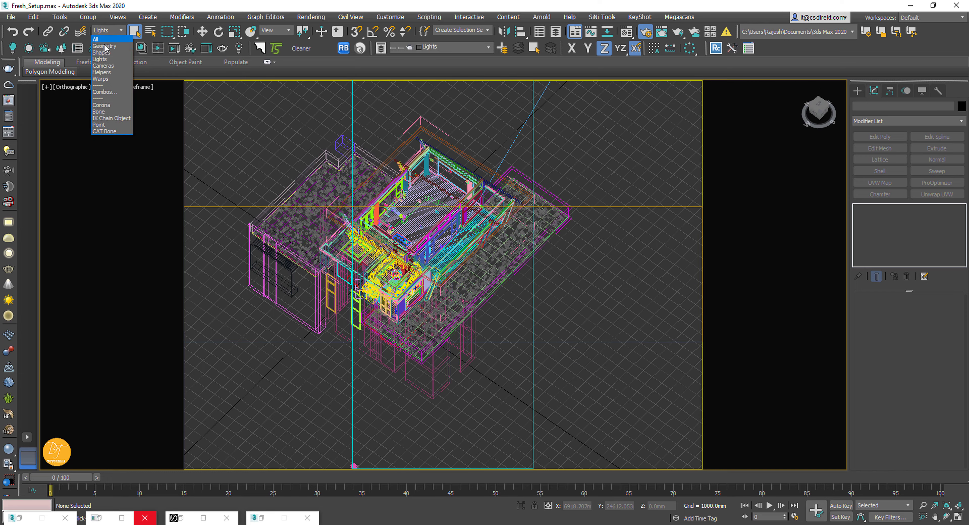
{"action": "left_click", "coordinate": [102, 40]}
{"action": "middle_click_drag", "start_coordinate": [487, 279], "coordinate": [532, 247], "text": "alt"}
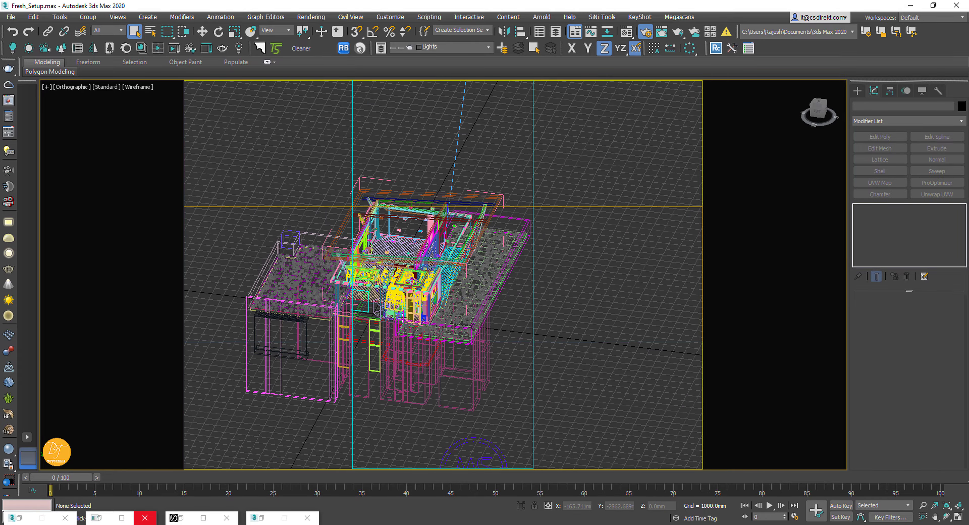
{"action": "scroll", "coordinate": [418, 314], "scroll_direction": "up", "scroll_amount": 2}
{"action": "left_click", "coordinate": [416, 313]}
{"action": "key", "text": "alt+q"}
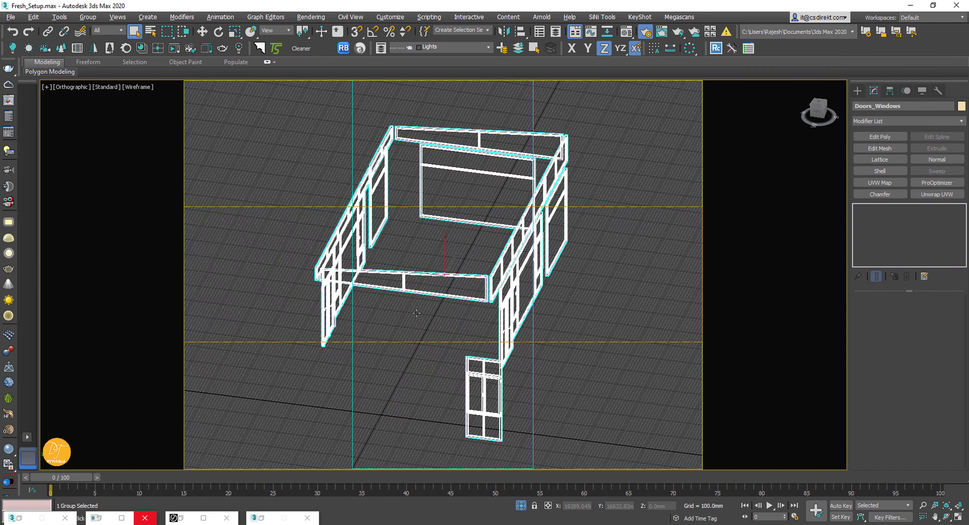
- Draw a plane VRayLight about 966 by 2503 mm over the narrow two-panel door in the left view
{"action": "key", "text": "f"}
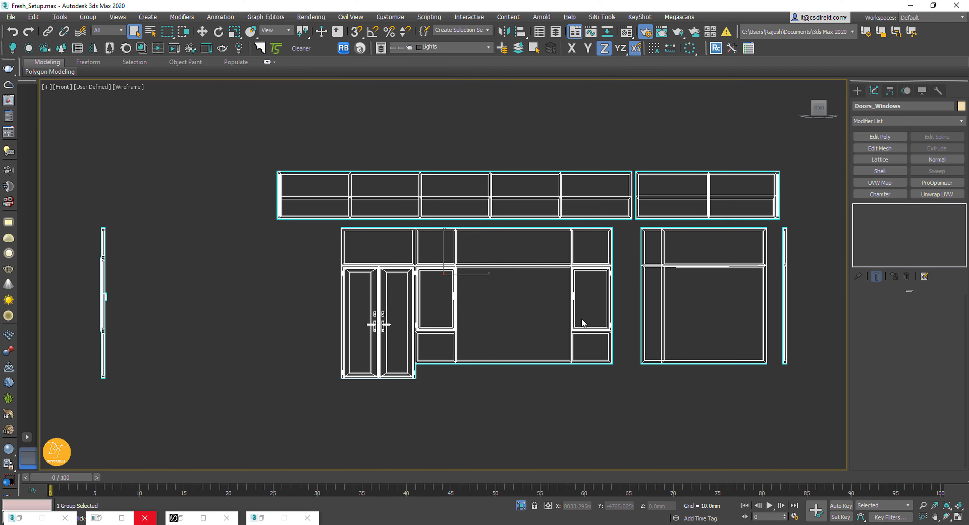
{"action": "key", "text": "l"}
{"action": "key", "text": "z"}
{"action": "middle_click_drag", "start_coordinate": [722, 316], "coordinate": [561, 296]}
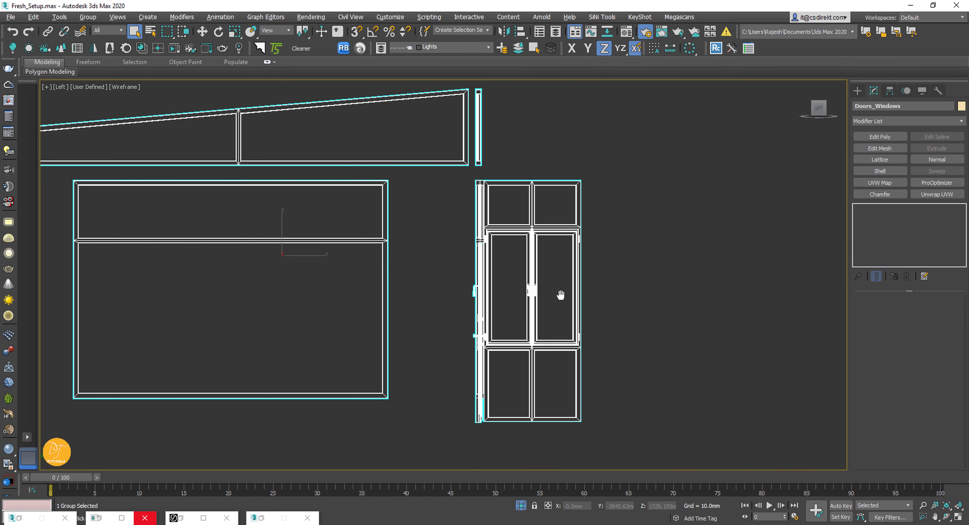
{"action": "left_click", "coordinate": [681, 248]}
{"action": "left_click", "coordinate": [857, 91]}
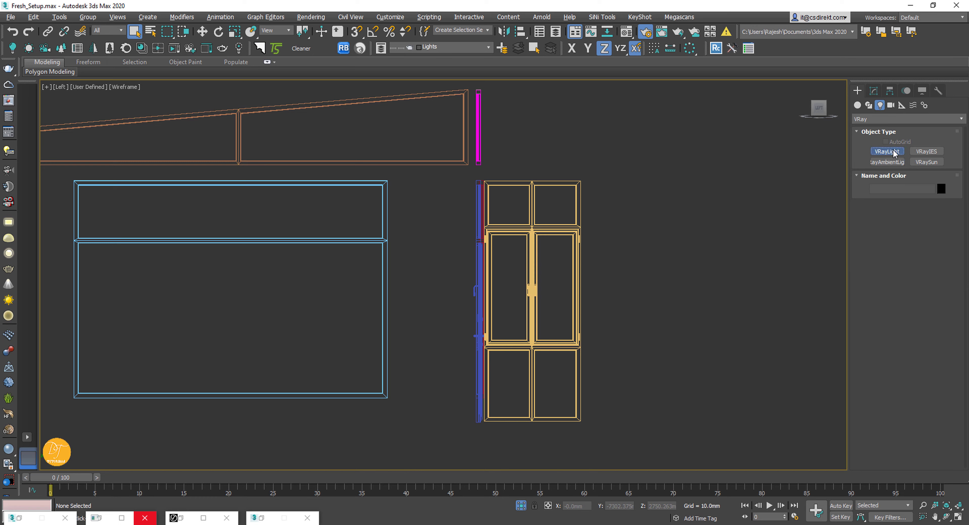
{"action": "left_click", "coordinate": [894, 152]}
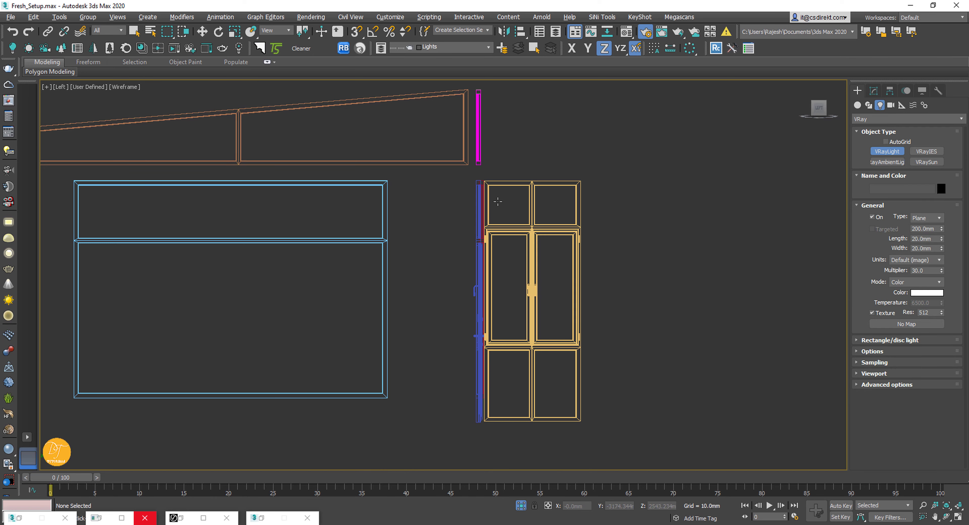
{"action": "left_click_drag", "start_coordinate": [493, 200], "coordinate": [571, 401]}
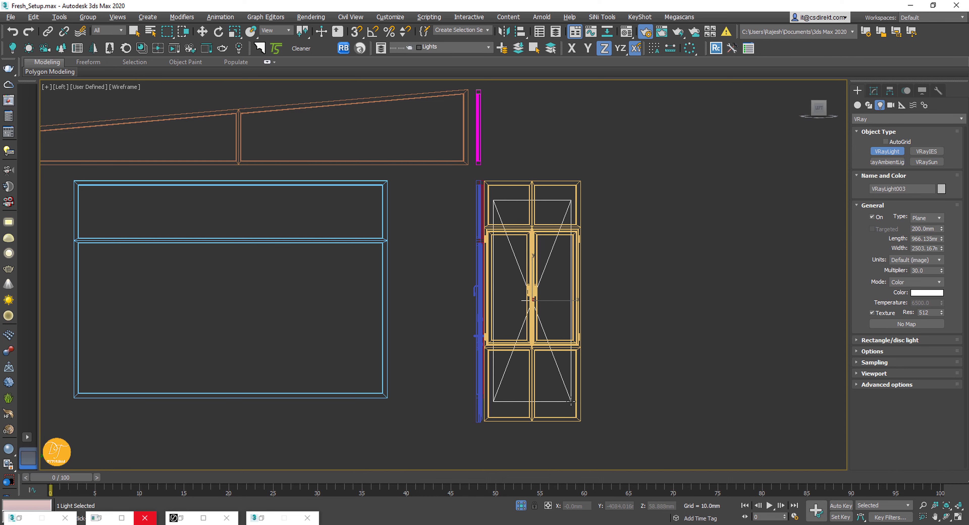
- Finish creating the light and move it along X in the top view to just outside the narrow door
{"action": "left_click", "coordinate": [888, 151]}
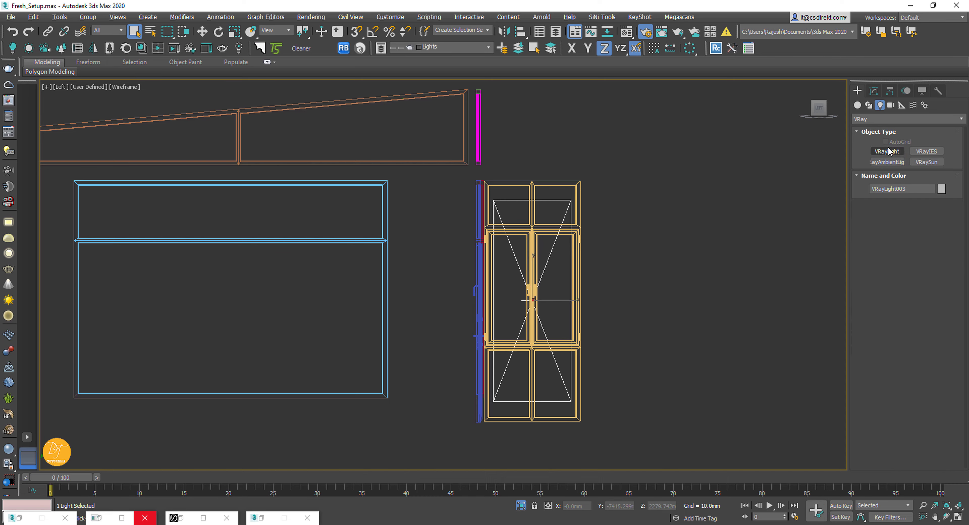
{"action": "left_click", "coordinate": [873, 92]}
{"action": "key", "text": "t"}
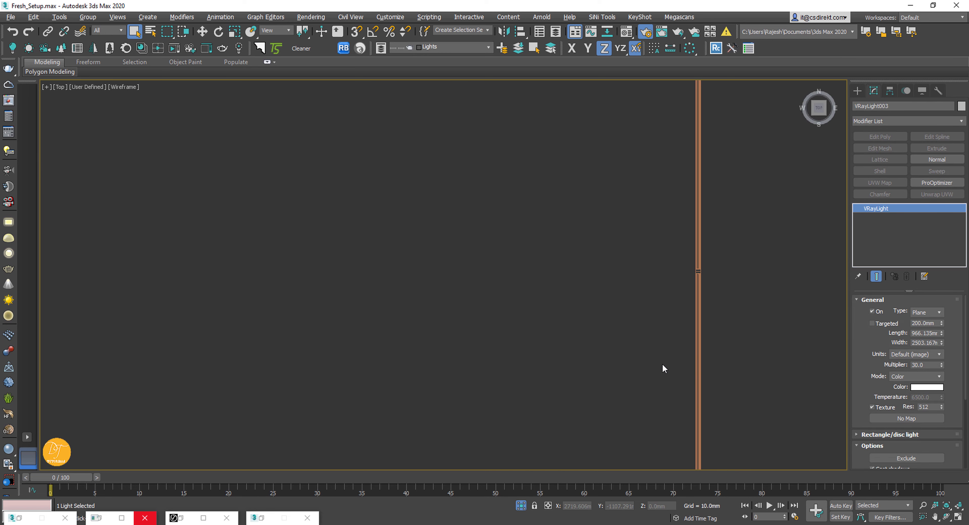
{"action": "scroll", "coordinate": [610, 335], "scroll_direction": "down", "scroll_amount": 10}
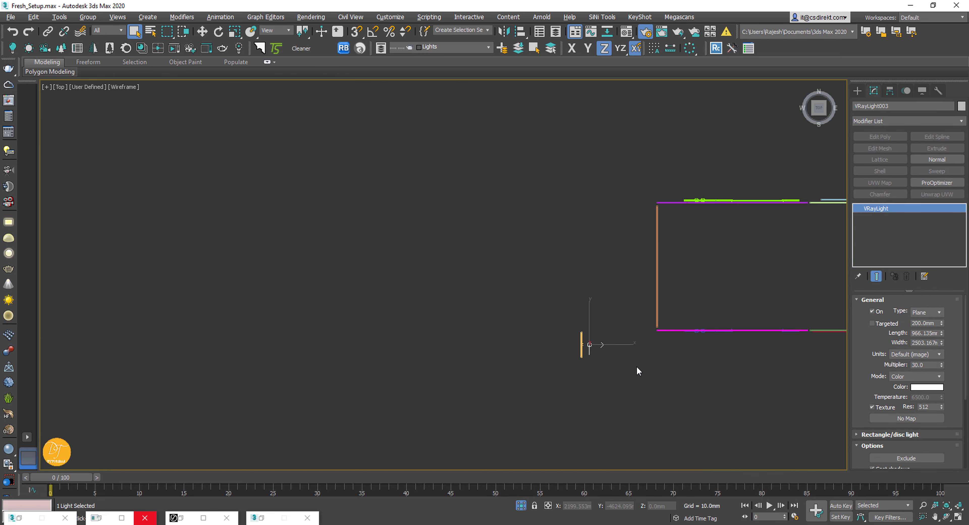
{"action": "middle_click_drag", "start_coordinate": [637, 368], "coordinate": [442, 355]}
{"action": "scroll", "coordinate": [394, 338], "scroll_direction": "up", "scroll_amount": 5}
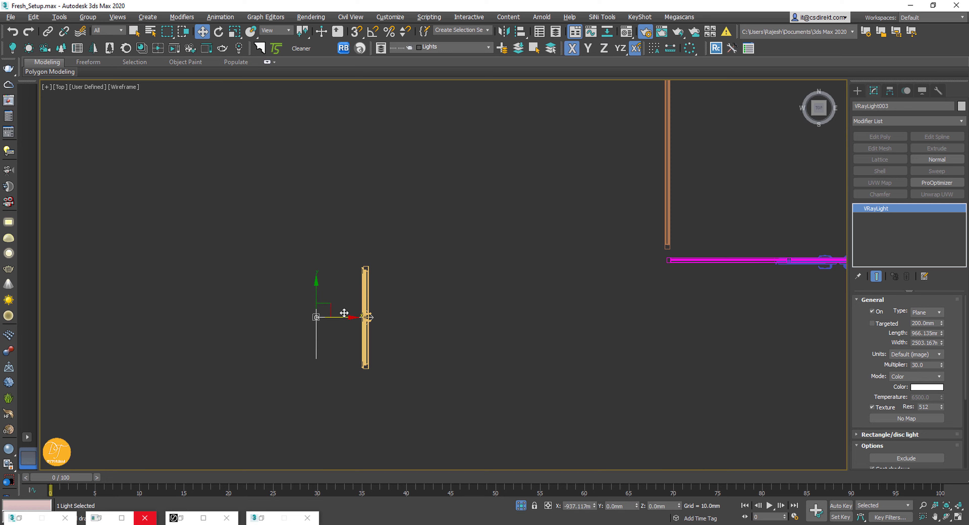
- Make the door light invisible and stop it from affecting specular highlights and reflections
{"action": "left_click_drag", "start_coordinate": [866, 396], "coordinate": [867, 264]}
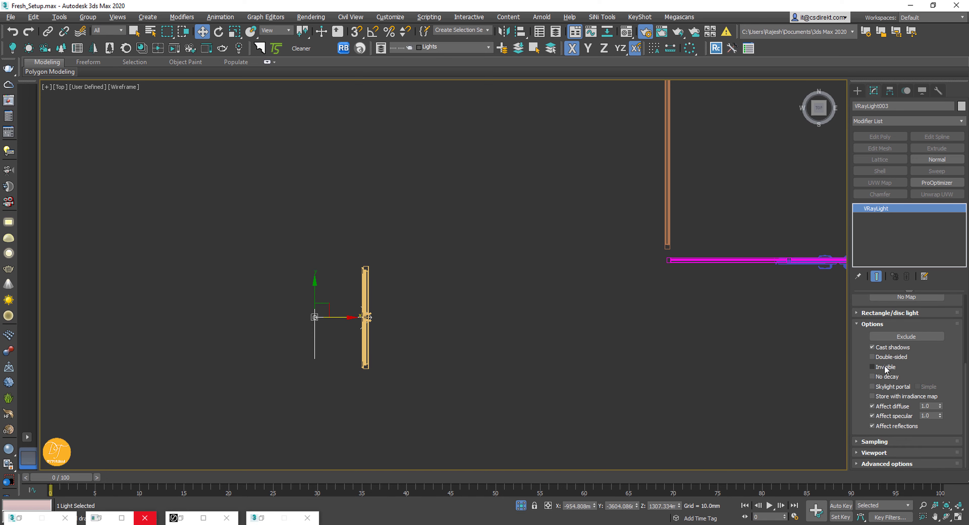
{"action": "left_click", "coordinate": [892, 425]}
{"action": "left_click", "coordinate": [894, 416]}
- Switch the viewport to the cam 4 camera and end the isolation of the doors and windows
{"action": "key", "text": "c"}
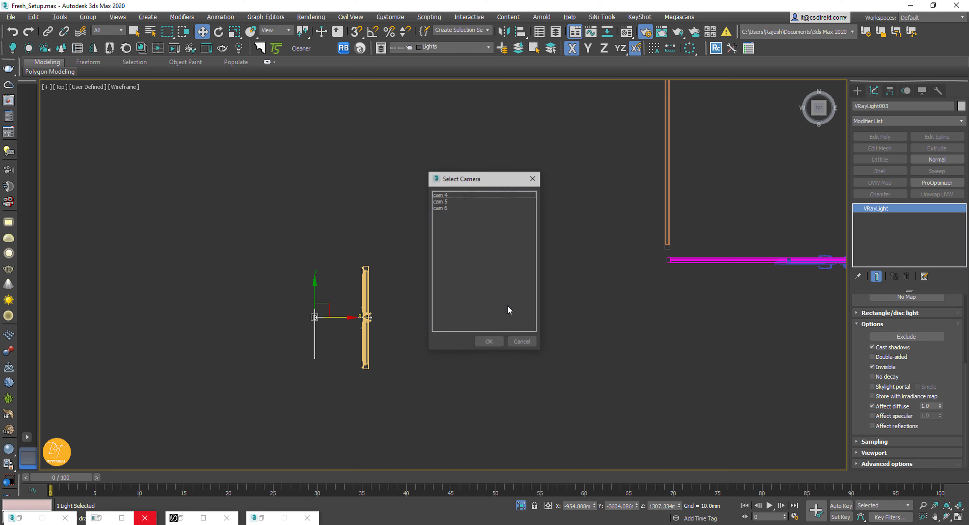
{"action": "double_click", "coordinate": [436, 195]}
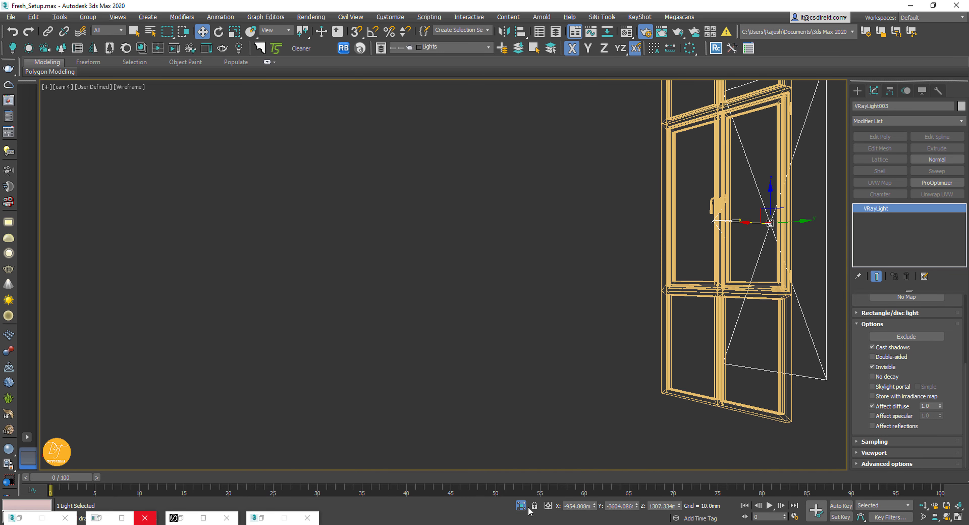
{"action": "left_click", "coordinate": [515, 506]}
- Reopen the V-Ray frame buffer and start an interactive render limited to a region around the window and curtain
{"action": "left_click", "coordinate": [188, 520]}
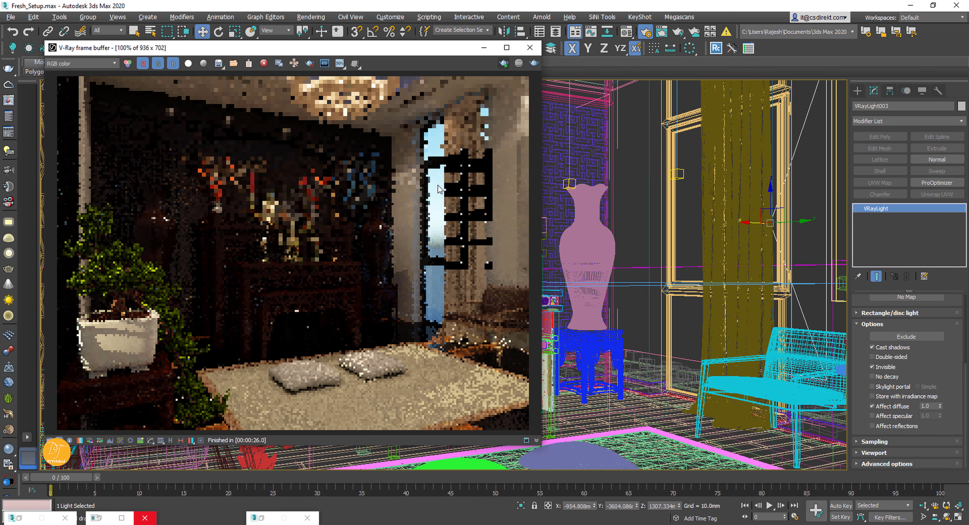
{"action": "left_click", "coordinate": [312, 65]}
{"action": "left_click", "coordinate": [310, 64]}
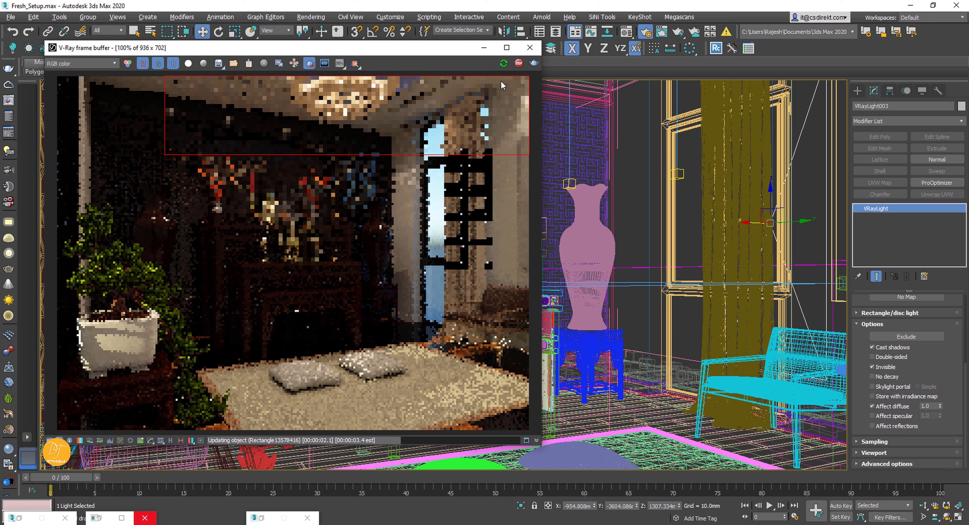
{"action": "left_click_drag", "start_coordinate": [381, 76], "coordinate": [527, 365]}
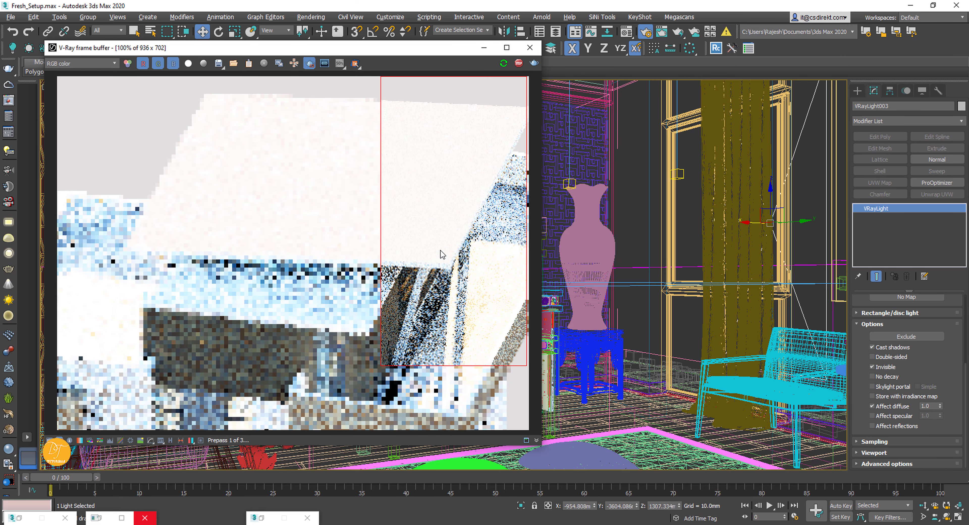
- Lock the view to render to Quad 4 - cam 4 in the Render Setup, and deselect the vase
{"action": "mouse_move", "coordinate": [424, 53]}
{"action": "left_mouse_down"}
{"action": "mouse_move", "coordinate": [496, 53]}
{"action": "mouse_move", "coordinate": [429, 50]}
{"action": "left_mouse_up"}
{"action": "left_click", "coordinate": [593, 247]}
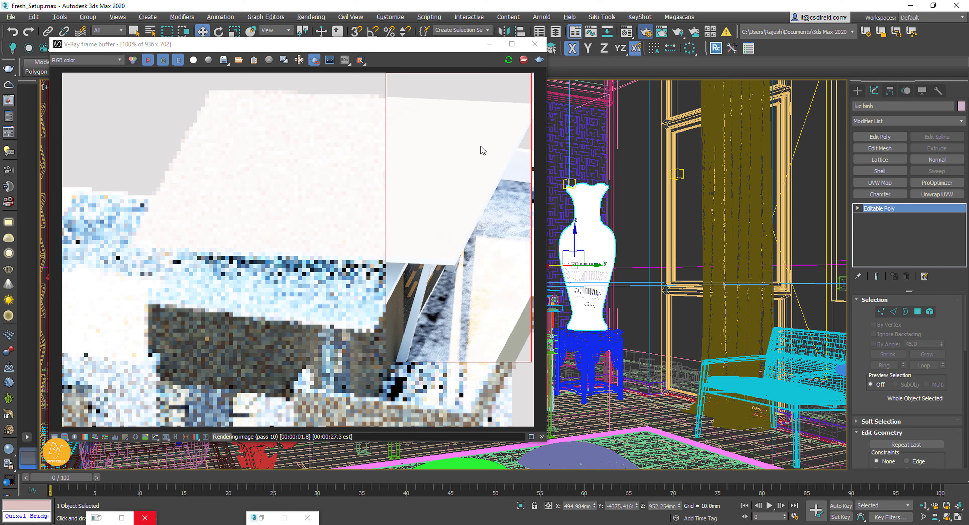
{"action": "key", "text": "F10"}
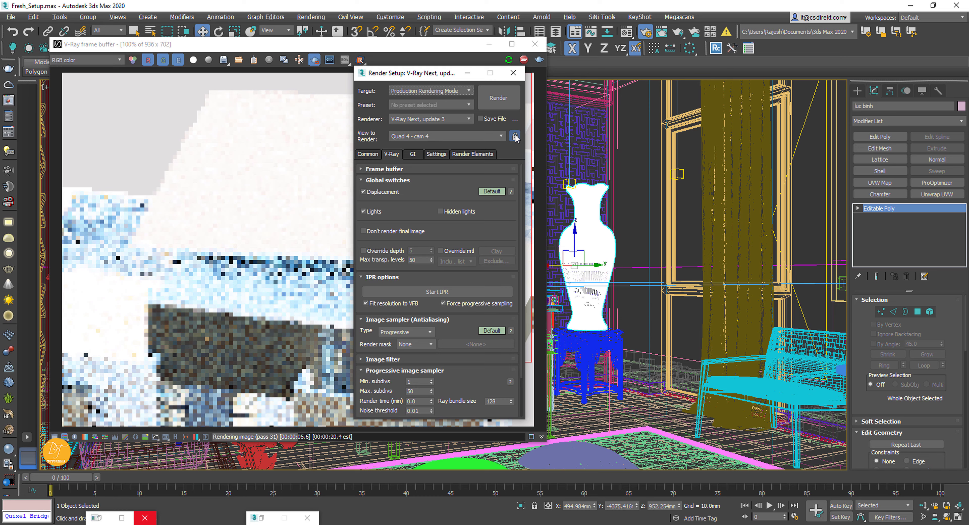
{"action": "left_click", "coordinate": [488, 136]}
{"action": "left_click", "coordinate": [436, 144]}
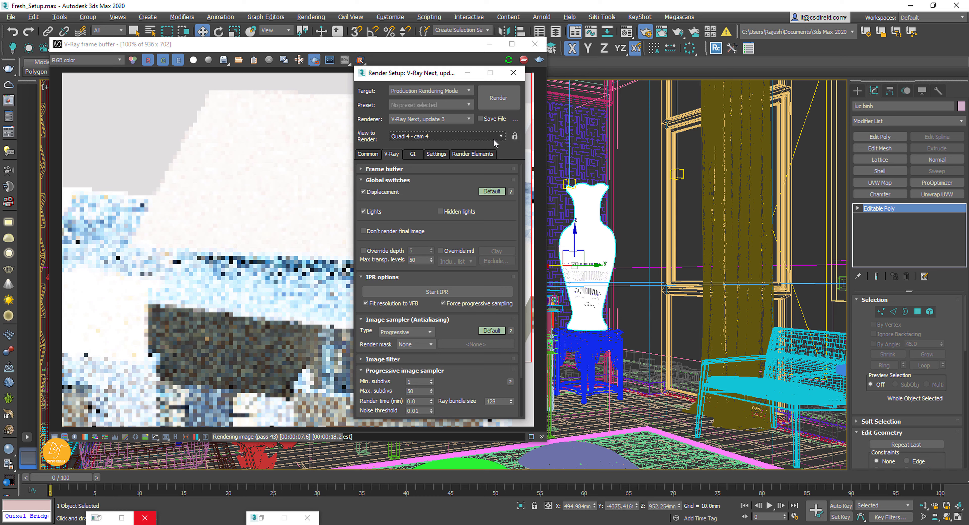
{"action": "left_click", "coordinate": [516, 137]}
{"action": "left_click", "coordinate": [642, 203]}
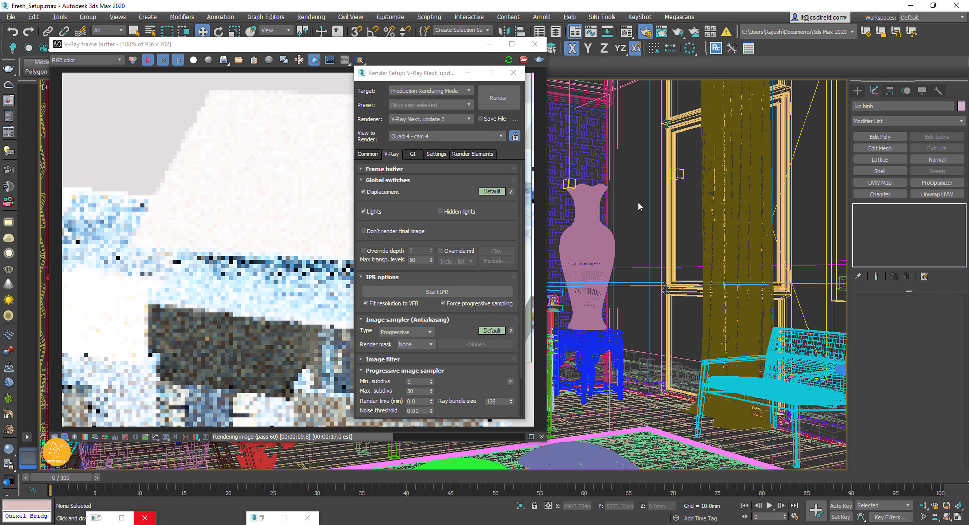
- Leave the render settings, then stop and restart the interactive region render
{"action": "left_click", "coordinate": [513, 73]}
{"action": "left_click", "coordinate": [523, 60]}
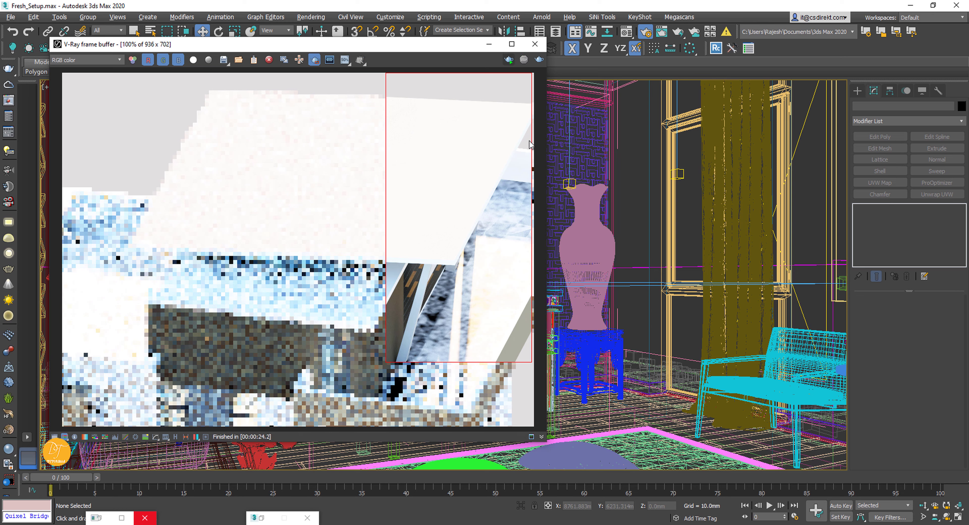
{"action": "left_click", "coordinate": [508, 60]}
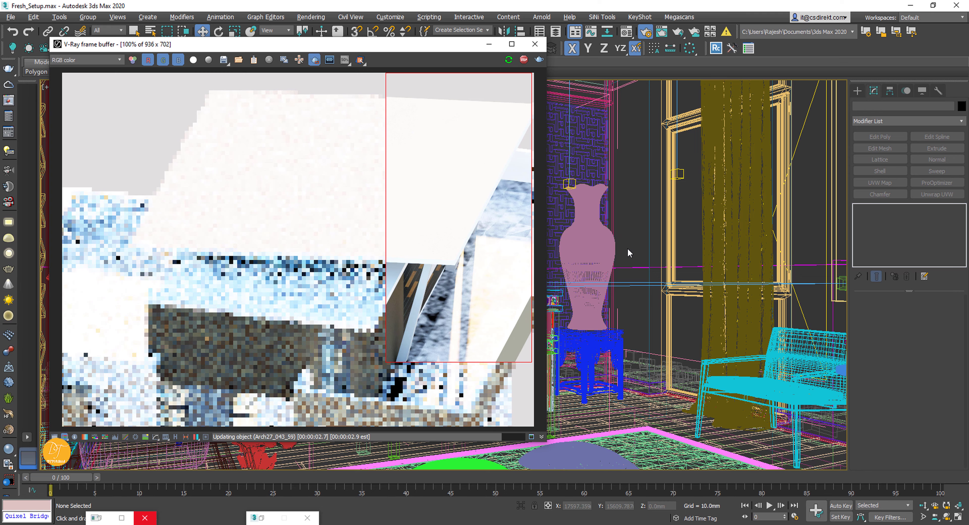
- Restore the four-viewport layout and set the orthographic viewport to the cam 4 camera
{"action": "key", "text": "alt+w"}
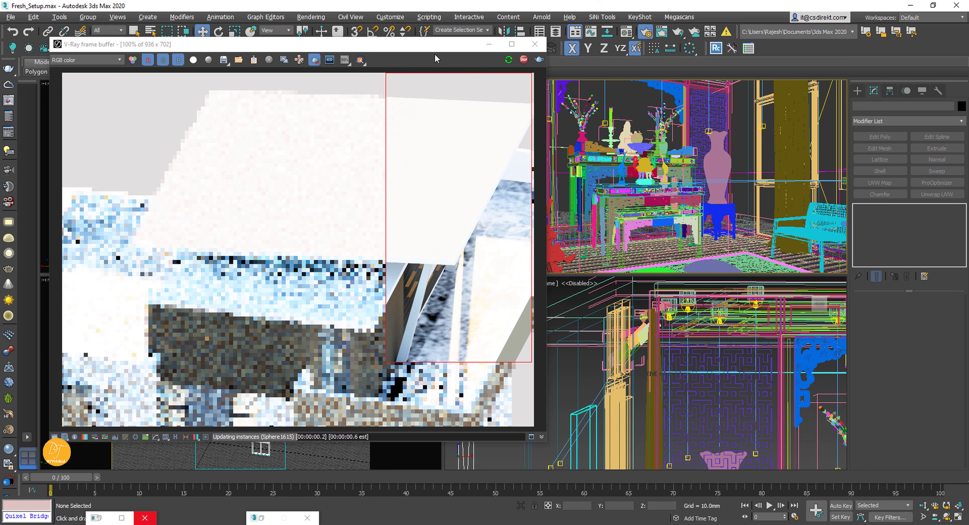
{"action": "left_click_drag", "start_coordinate": [515, 42], "coordinate": [917, 193]}
{"action": "left_click_drag", "start_coordinate": [854, 232], "coordinate": [658, 26]}
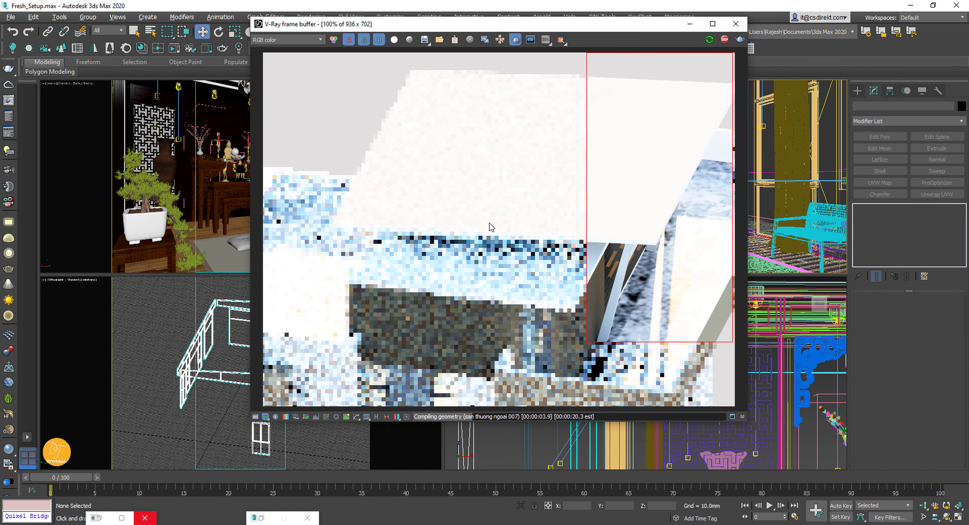
{"action": "left_click", "coordinate": [326, 447]}
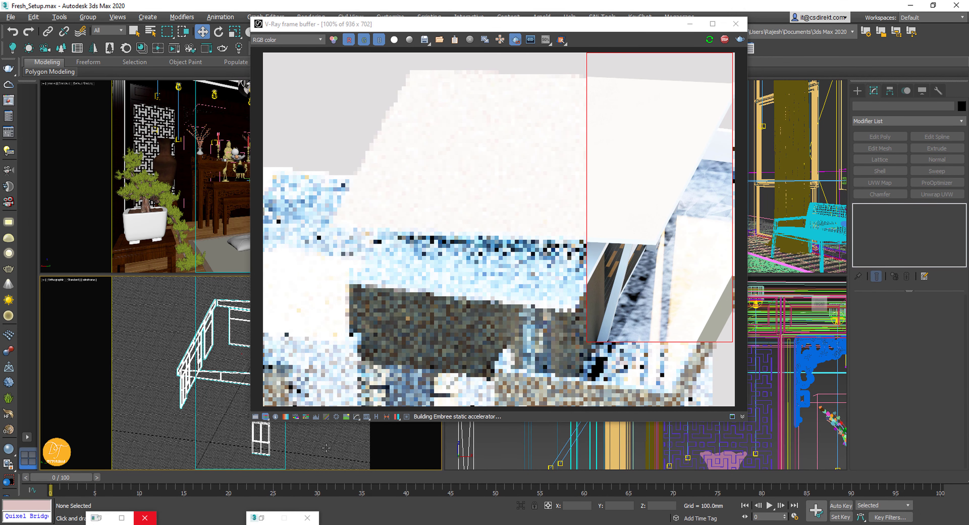
{"action": "key", "text": "c"}
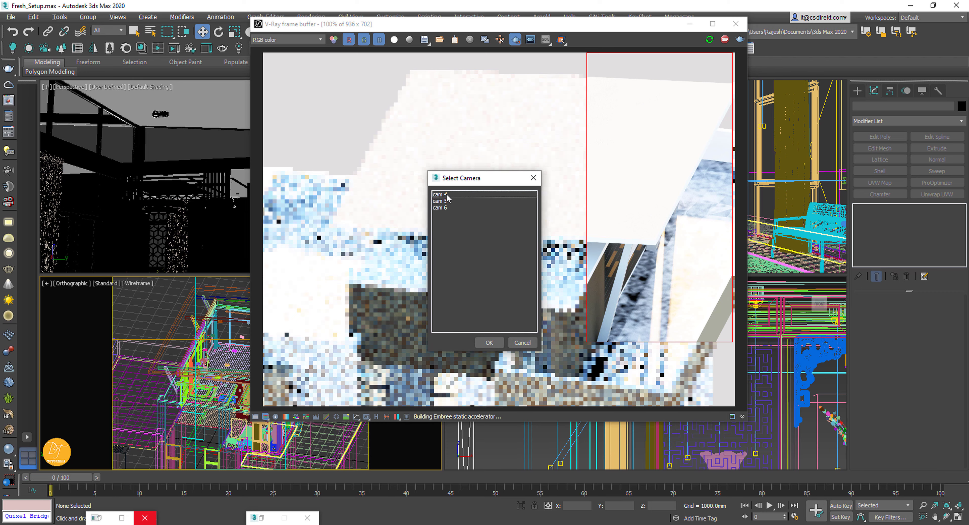
{"action": "double_click", "coordinate": [439, 194]}
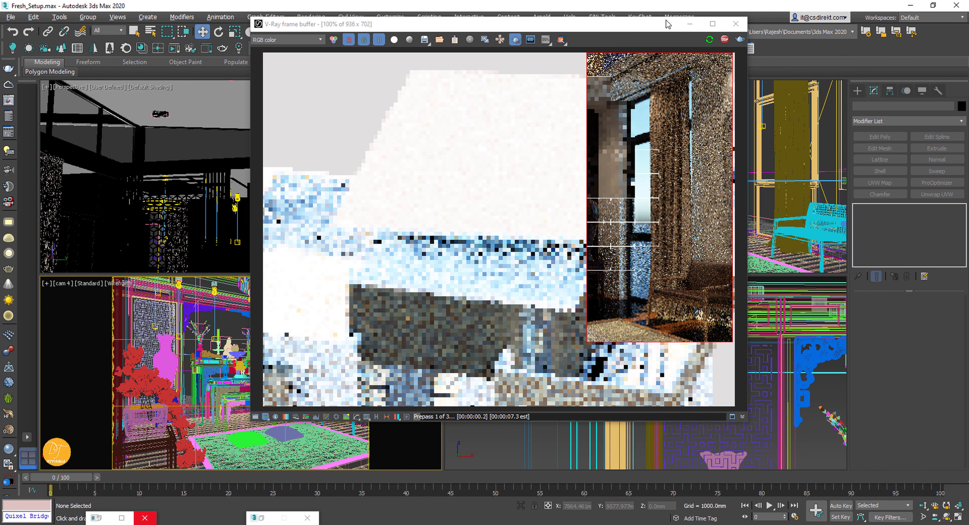
- Turn off region rendering so the interactive render covers the whole image, and move the frame buffer clear of the viewports
{"action": "left_click_drag", "start_coordinate": [667, 25], "coordinate": [565, 27]}
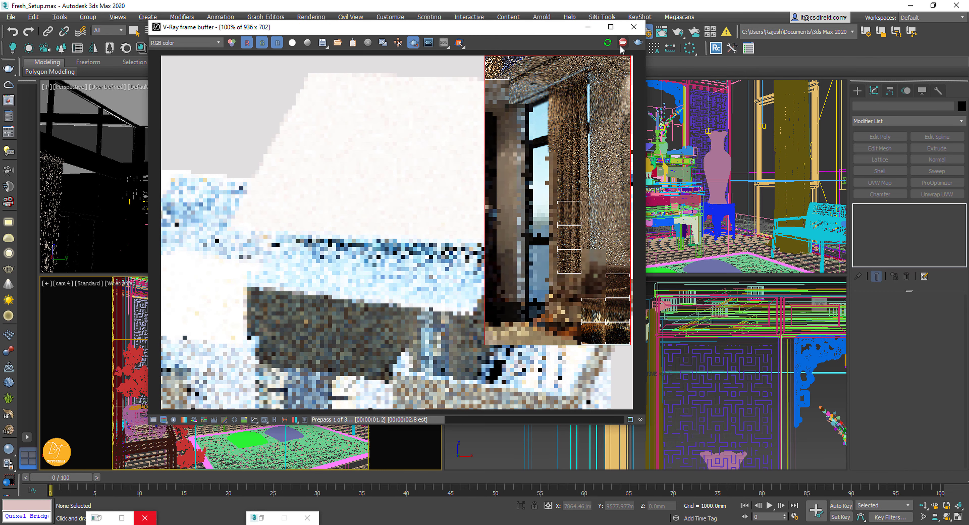
{"action": "left_click", "coordinate": [413, 43]}
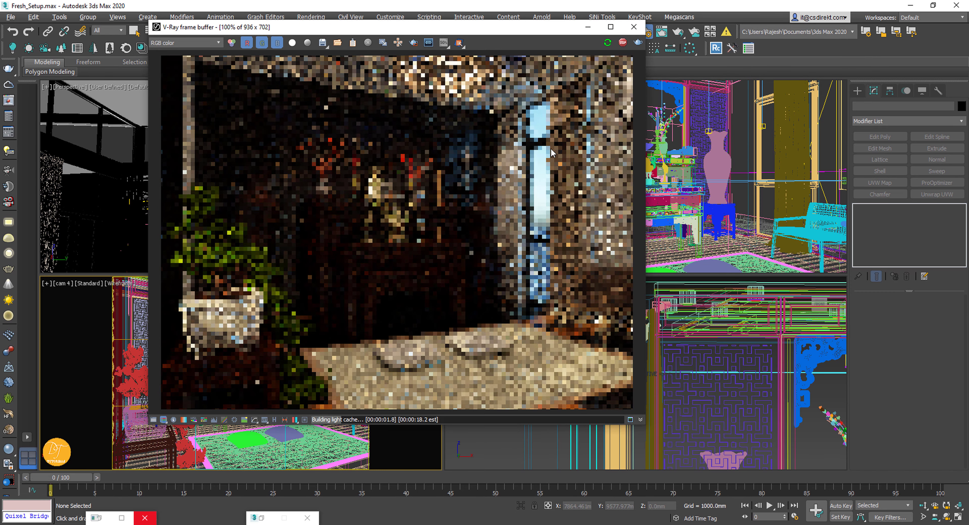
{"action": "left_click_drag", "start_coordinate": [513, 30], "coordinate": [398, 40]}
- Set the door light's multiplier to 400 and reduce its length to about 917.8 mm
{"action": "left_click", "coordinate": [824, 106]}
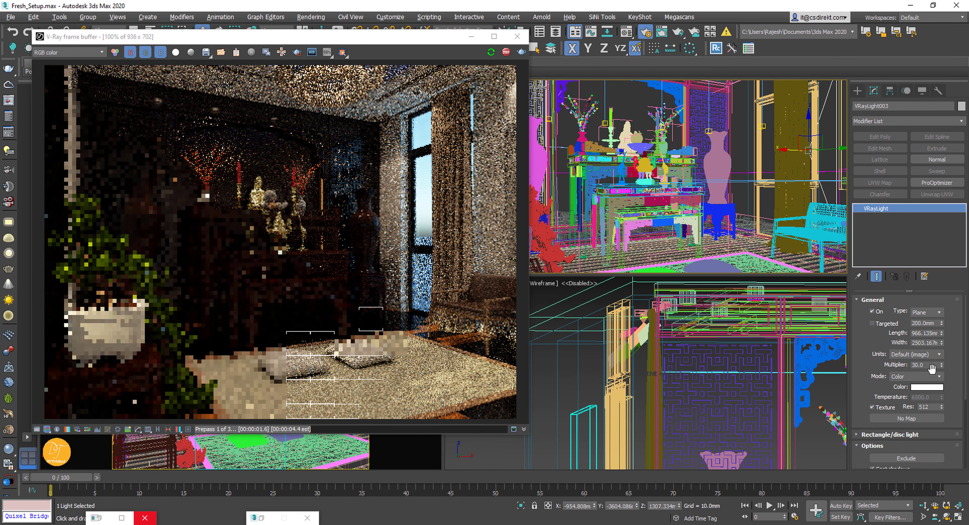
{"action": "double_click", "coordinate": [927, 364]}
{"action": "type", "text": "500"}
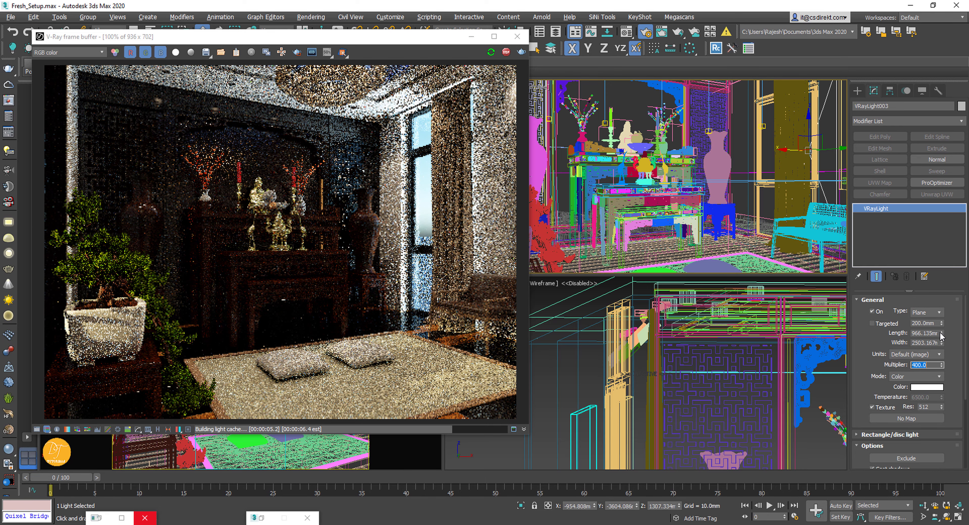
{"action": "left_click", "coordinate": [942, 331]}
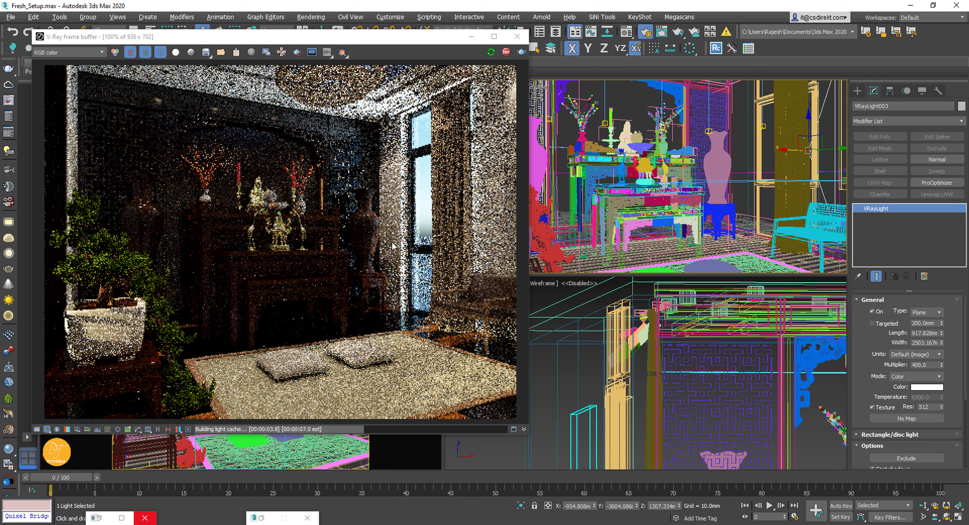
- Compare the lighting around the window with the reference image View.jpeg, and minimise it
{"action": "left_click_drag", "start_coordinate": [265, 39], "coordinate": [294, 60]}
{"action": "key", "text": "alt+Tab"}
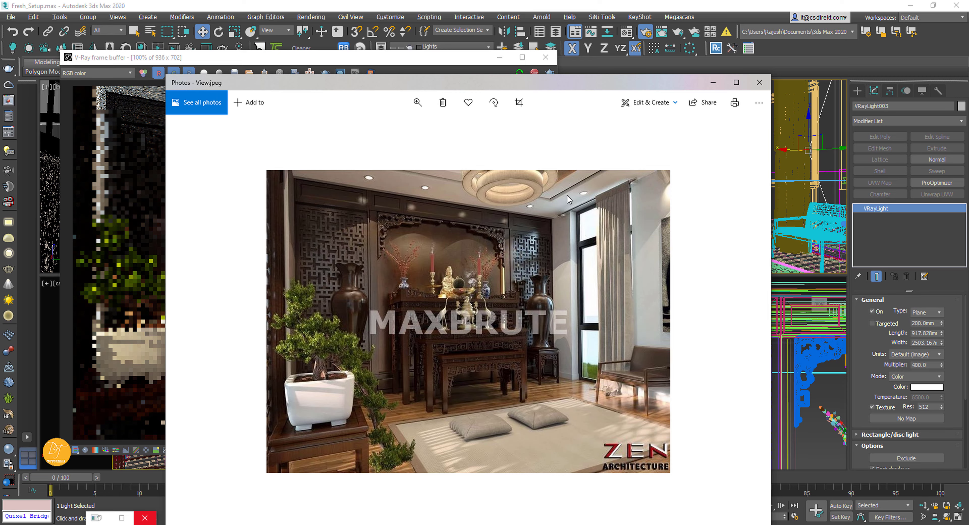
{"action": "left_click", "coordinate": [712, 84]}
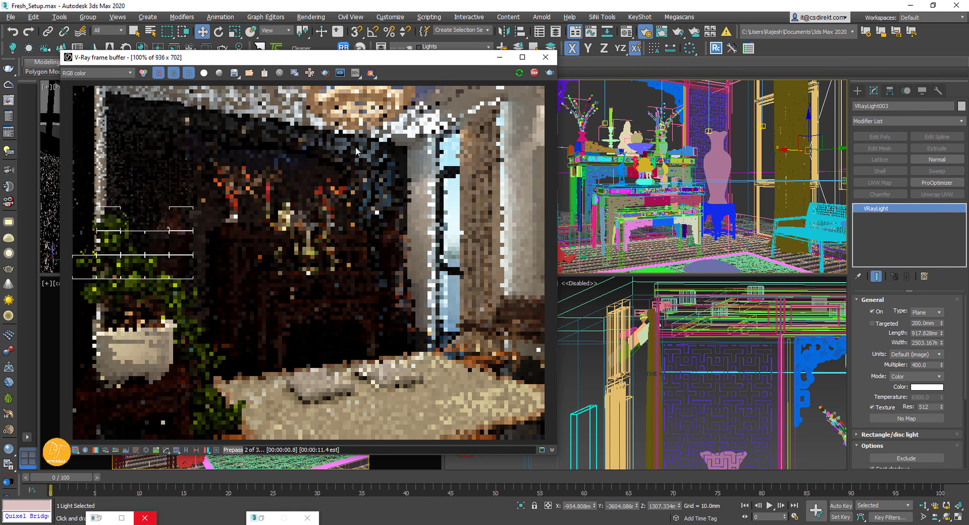
- Select the VRayIES ceiling light beside the window and set its intensity value to 28172 lm
{"action": "left_click_drag", "start_coordinate": [398, 63], "coordinate": [736, 46]}
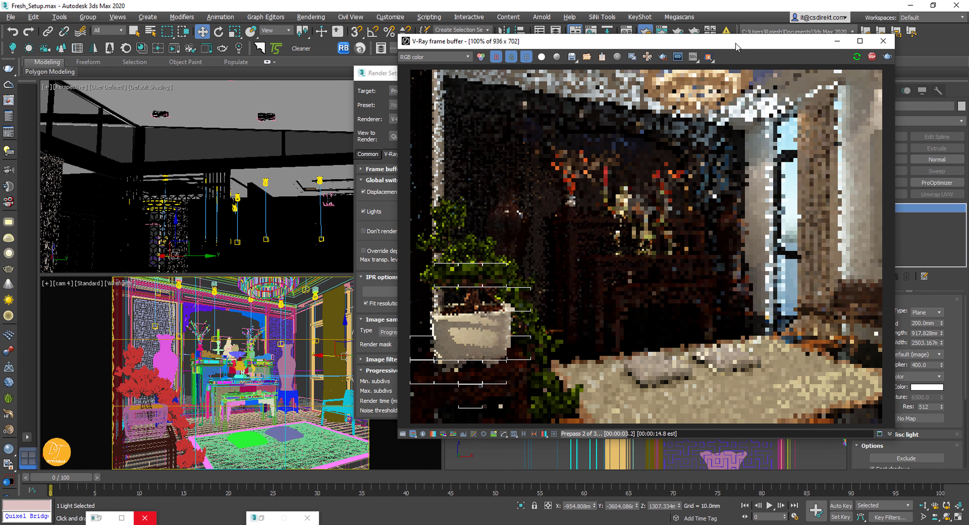
{"action": "left_click", "coordinate": [316, 297]}
{"action": "left_click", "coordinate": [315, 297]}
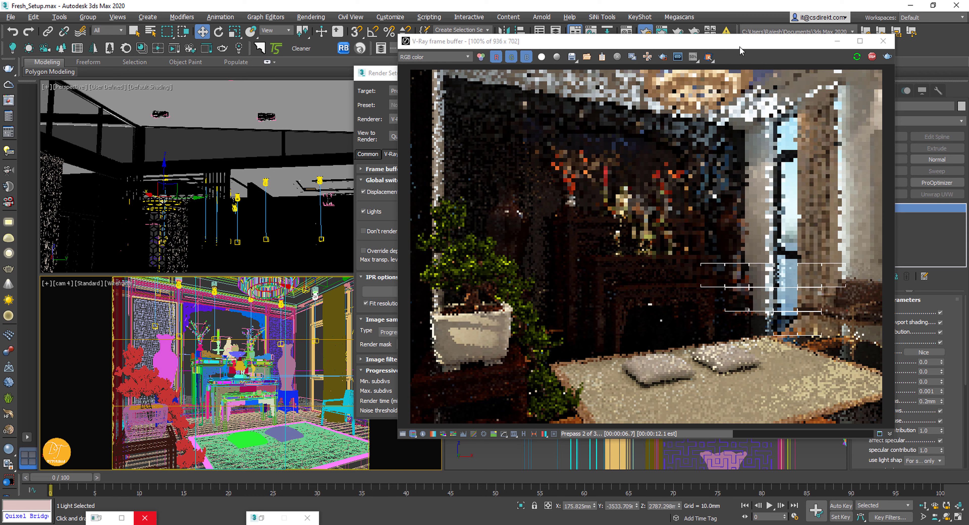
{"action": "left_click_drag", "start_coordinate": [710, 47], "coordinate": [521, 49]}
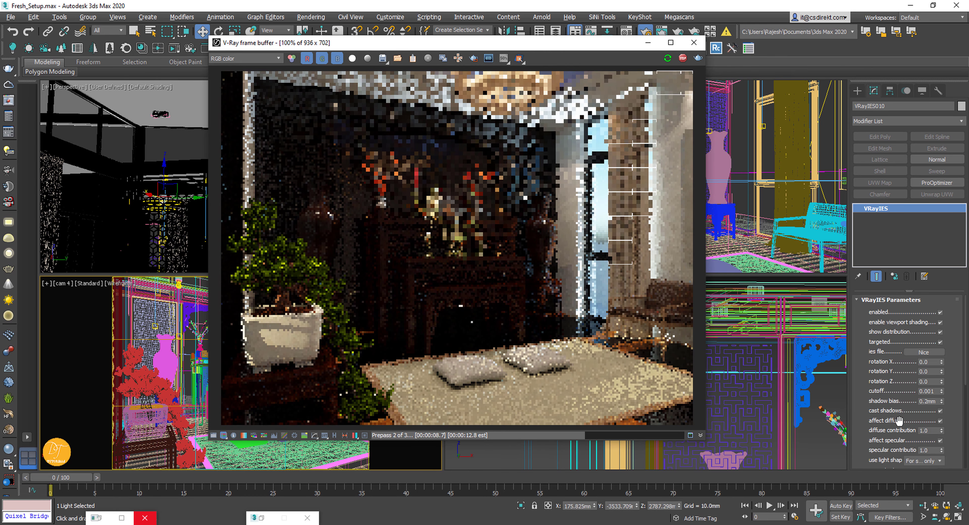
{"action": "scroll", "coordinate": [899, 420], "scroll_direction": "down", "scroll_amount": 5}
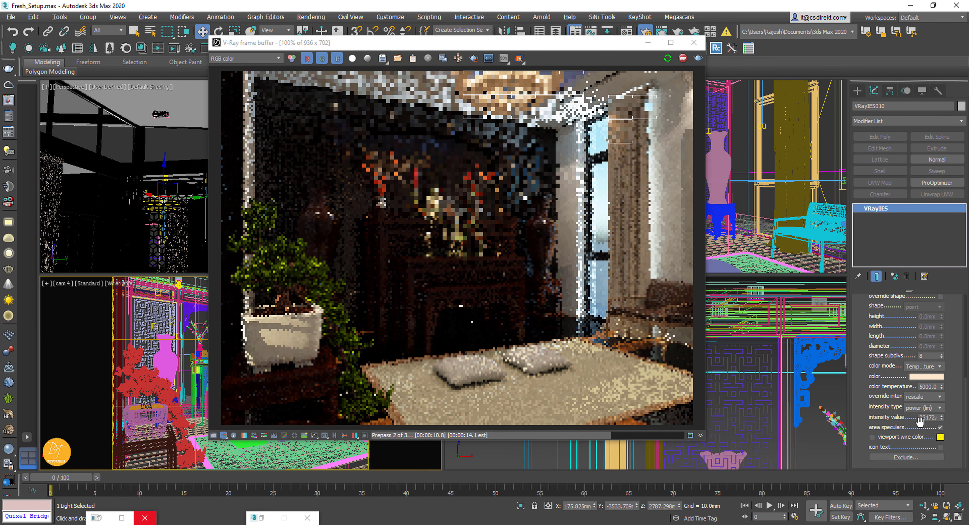
{"action": "left_click", "coordinate": [925, 417]}
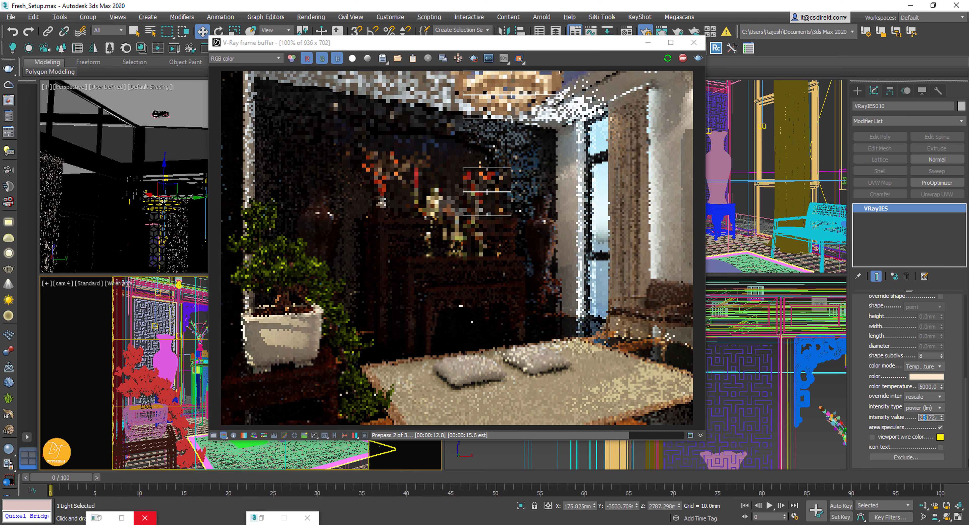
{"action": "type", "text": "8"}
{"action": "key", "text": "Return"}
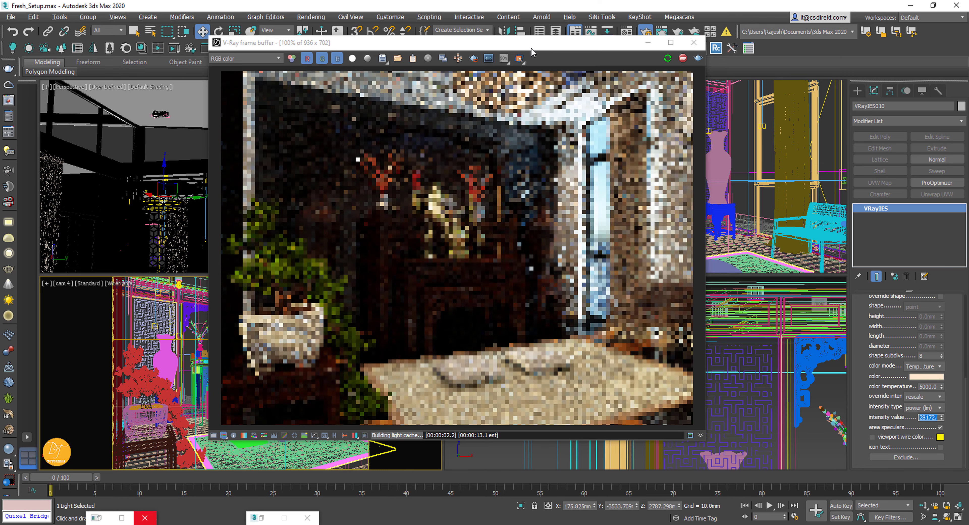
{"action": "left_click_drag", "start_coordinate": [542, 45], "coordinate": [731, 84]}
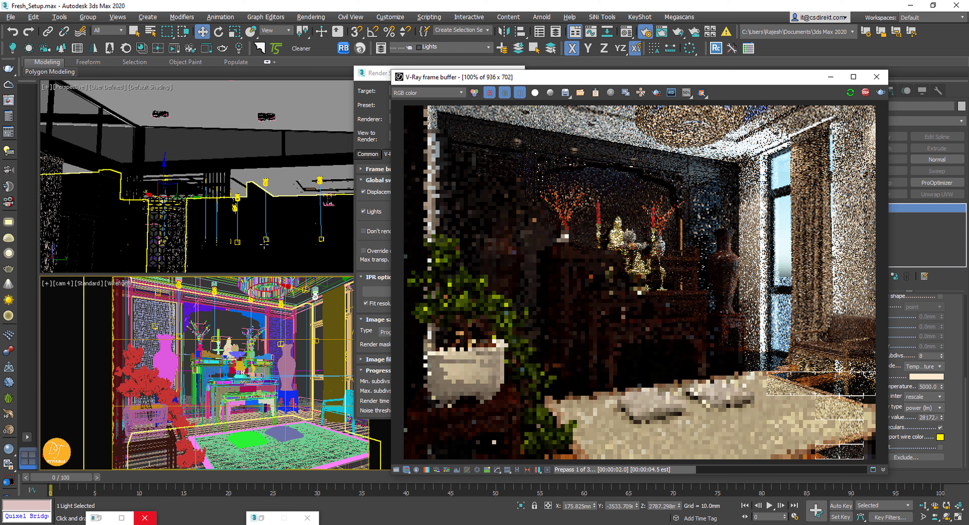
- Restrict selection to lights, select the chandelier's mesh light VRayLight001 and set its multiplier to 800
{"action": "left_click", "coordinate": [244, 283]}
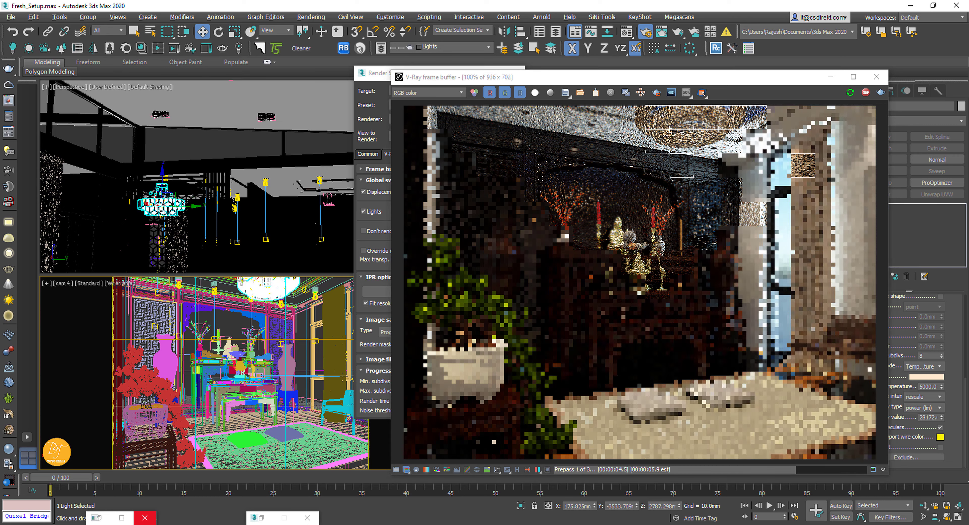
{"action": "left_click", "coordinate": [108, 30]}
{"action": "left_click", "coordinate": [103, 64]}
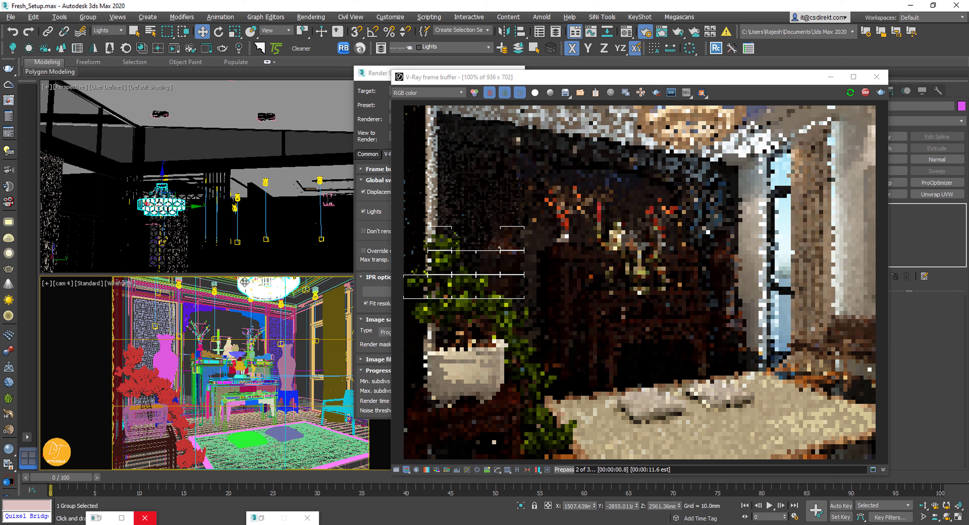
{"action": "left_click", "coordinate": [283, 326]}
{"action": "left_click_drag", "start_coordinate": [684, 82], "coordinate": [480, 83]}
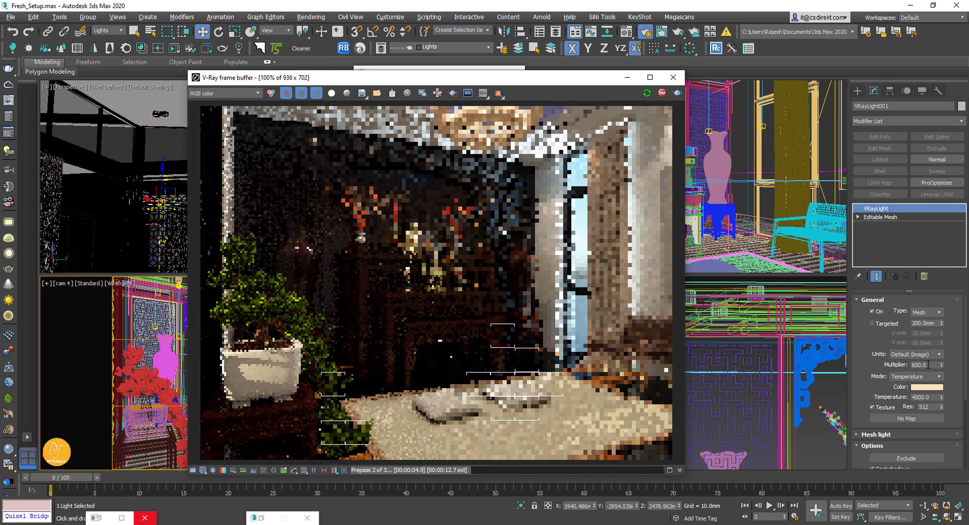
{"action": "double_click", "coordinate": [930, 365]}
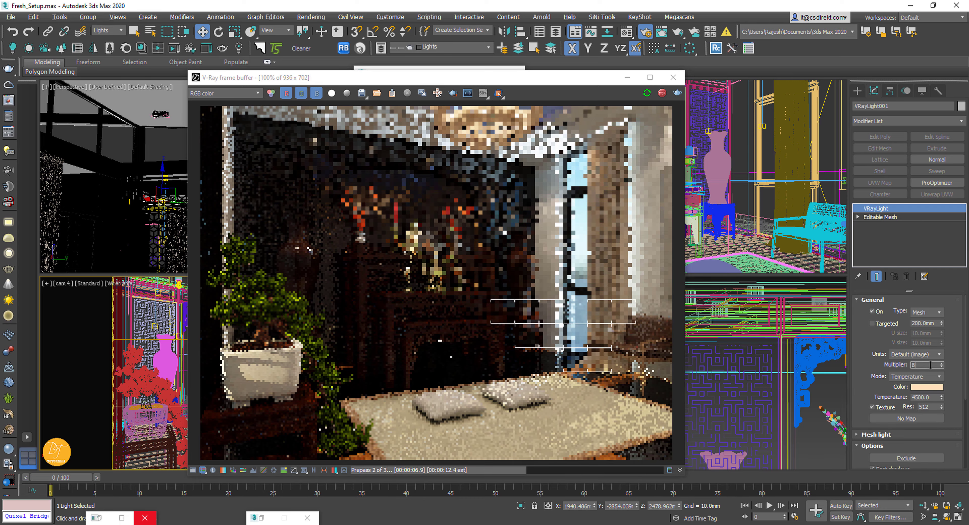
{"action": "type", "text": "800"}
{"action": "key", "text": "Return"}
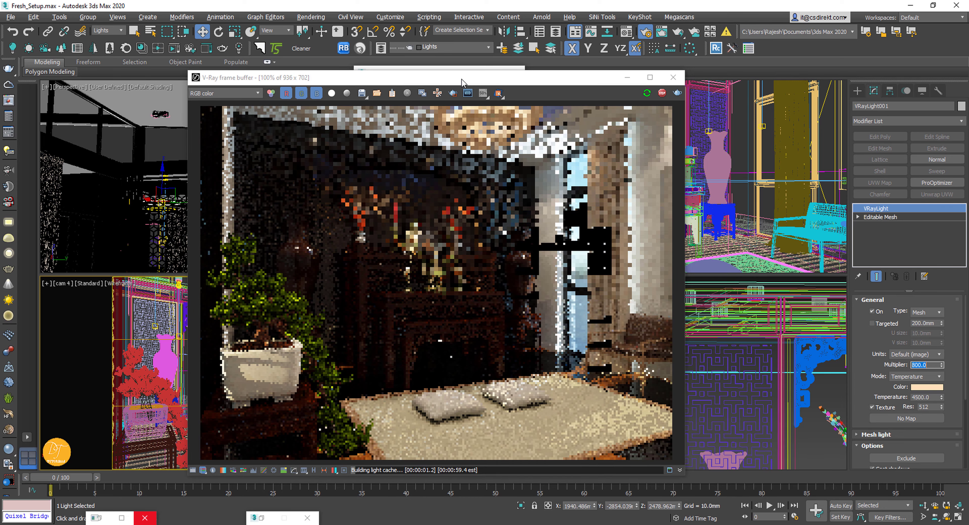
- Select the chandelier's second mesh light, VRayLight002, and set its multiplier to 800
{"action": "left_click_drag", "start_coordinate": [461, 82], "coordinate": [623, 29]}
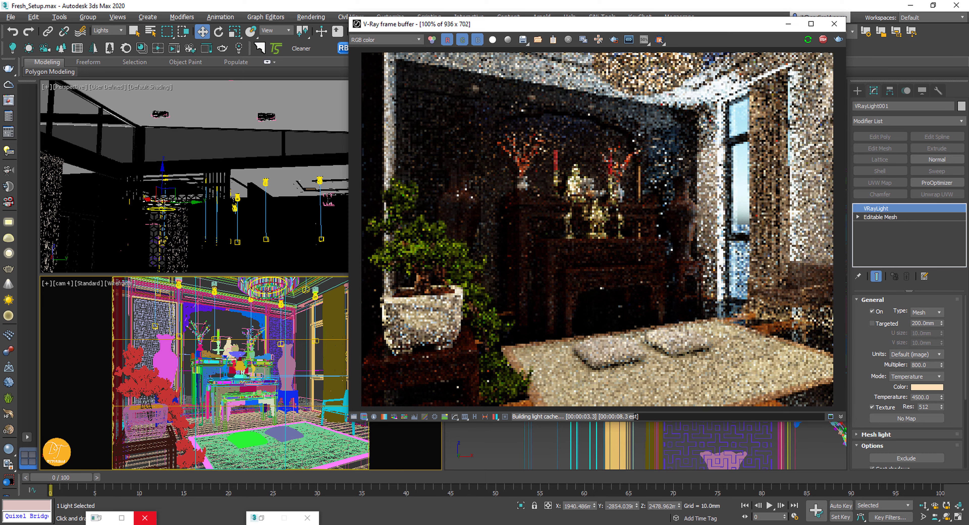
{"action": "left_click", "coordinate": [266, 290]}
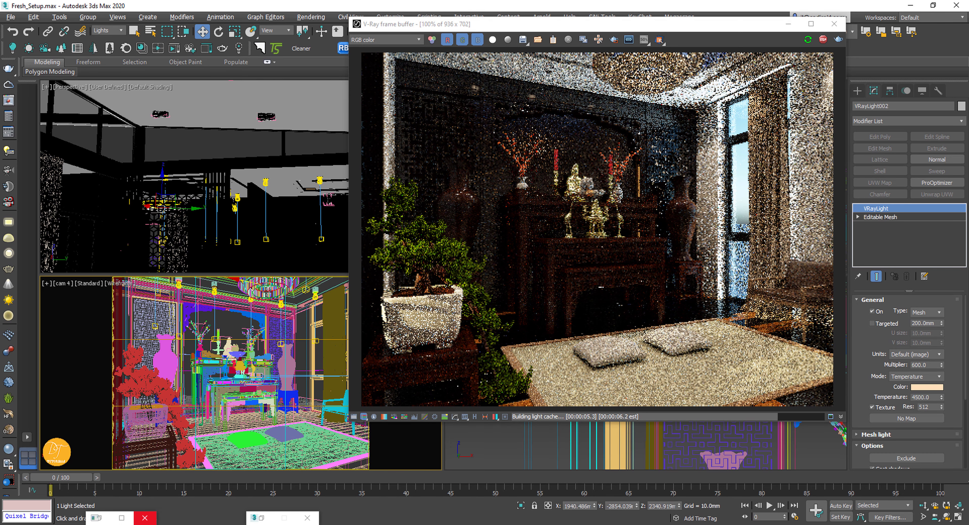
{"action": "double_click", "coordinate": [930, 363]}
{"action": "type", "text": "800"}
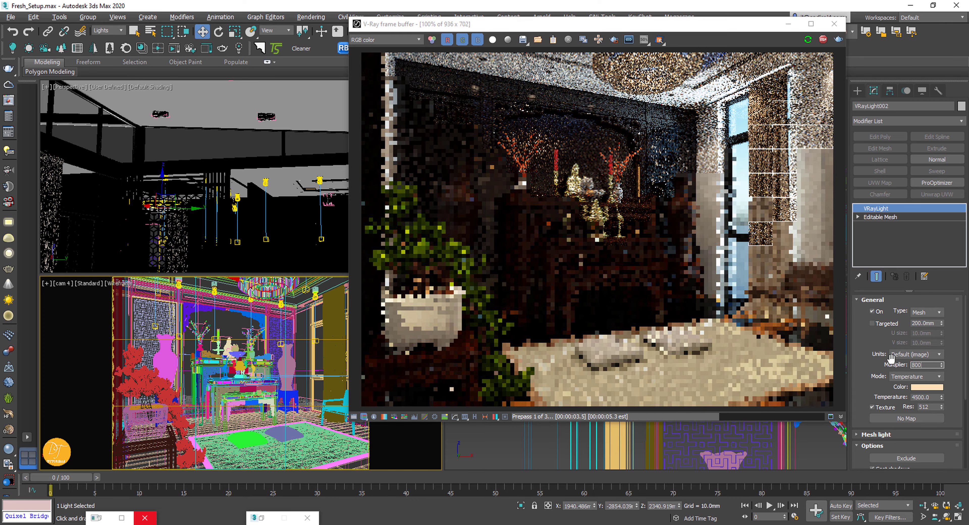
{"action": "key", "text": "Return"}
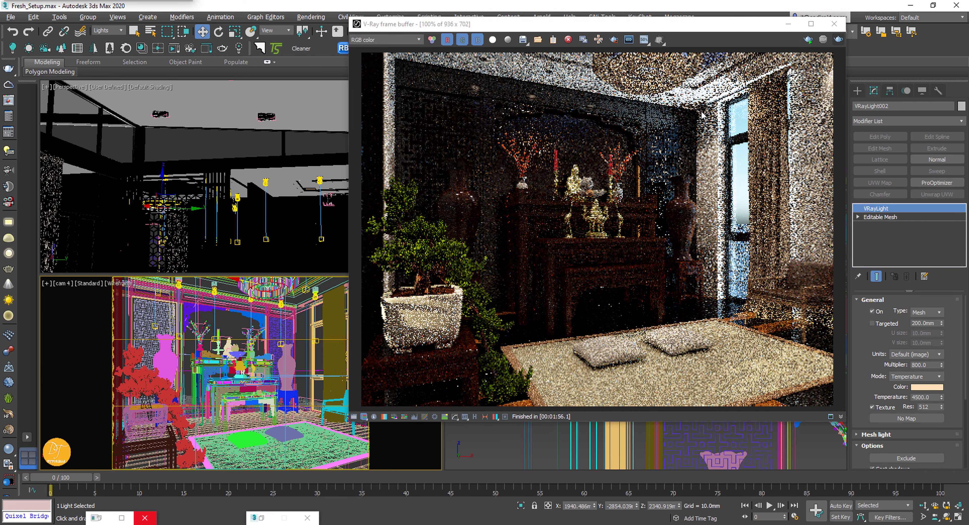
- Stop the interactive render, start a production render, and restore the frame buffer to a smaller window clear of the camera view
{"action": "left_click", "coordinate": [809, 39]}
{"action": "left_click", "coordinate": [727, 23]}
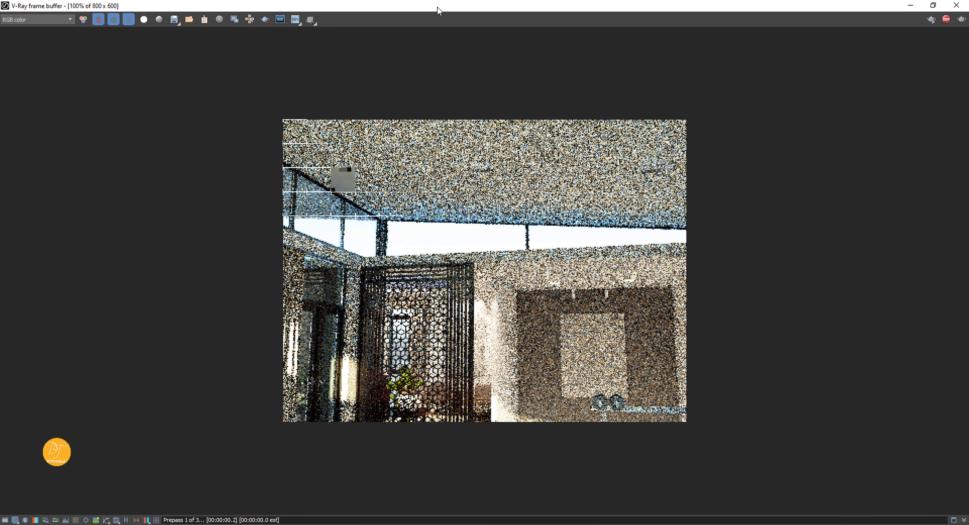
{"action": "left_click_drag", "start_coordinate": [421, 8], "coordinate": [473, 46]}
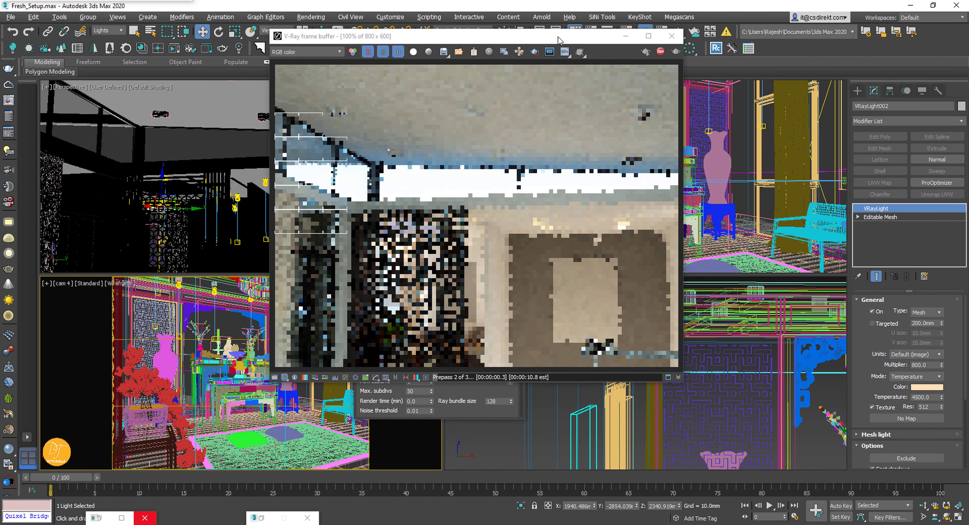
{"action": "left_click_drag", "start_coordinate": [592, 37], "coordinate": [452, 50]}
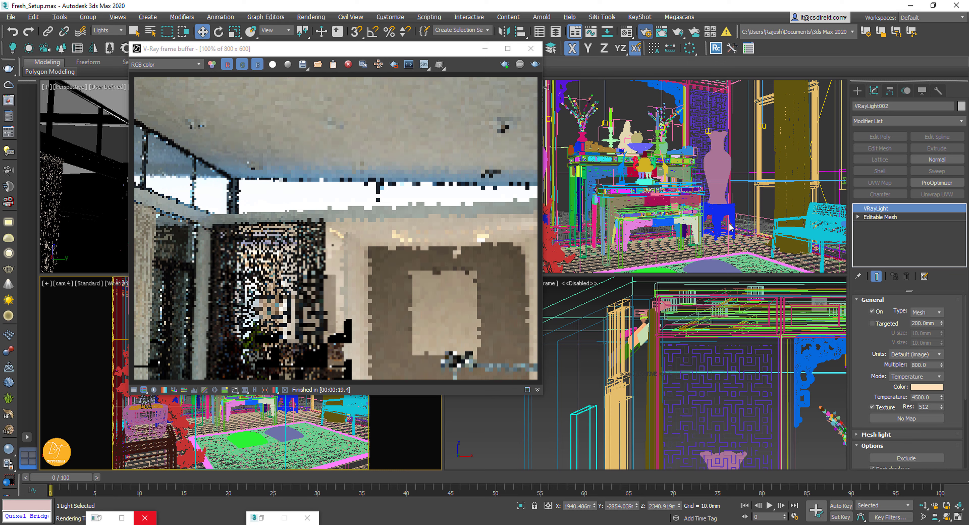
- Open Render Setup, unlock the view to render and choose Quad 4 - cam 4
{"action": "key", "text": "F10"}
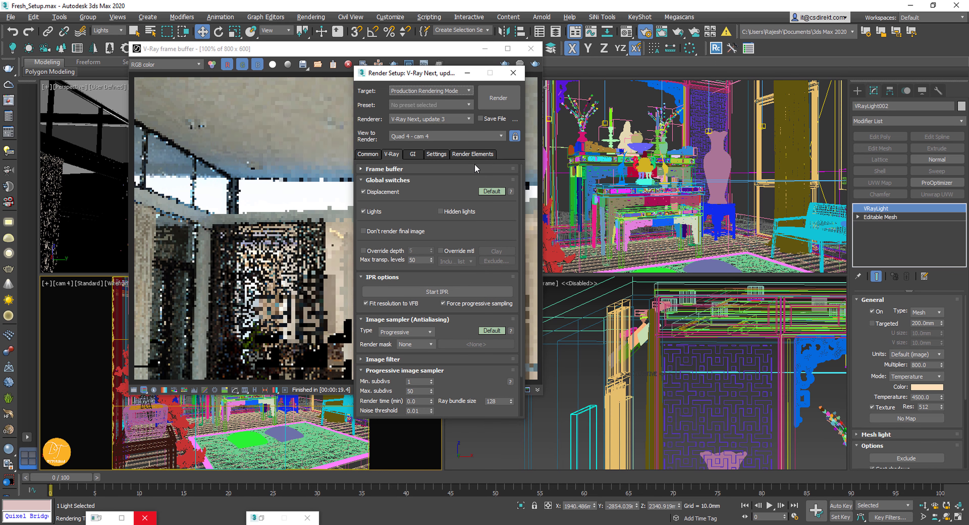
{"action": "left_click", "coordinate": [494, 138]}
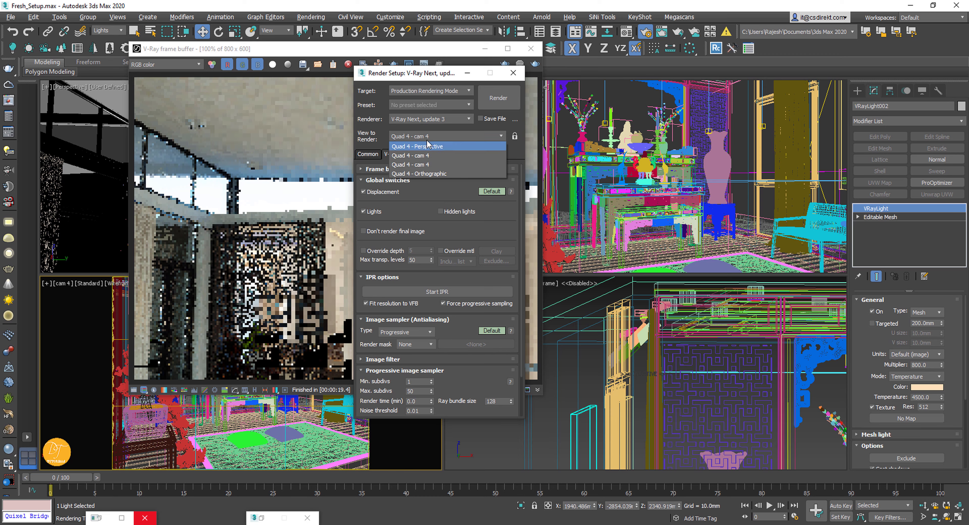
{"action": "left_click", "coordinate": [422, 156]}
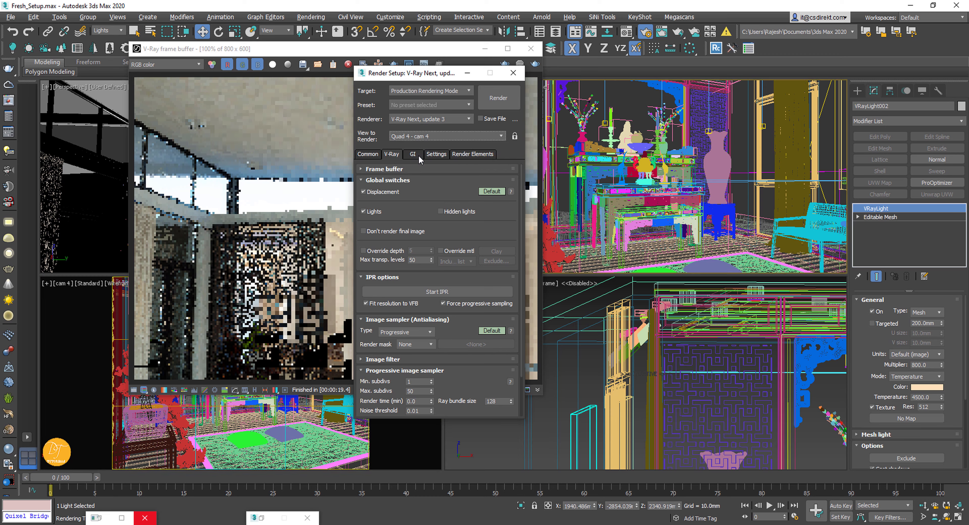
- Assign the Top, Front and Perspective views to three viewports and keep the remaining one on the cam 4 camera view
{"action": "right_click", "coordinate": [71, 249]}
{"action": "key", "text": "t"}
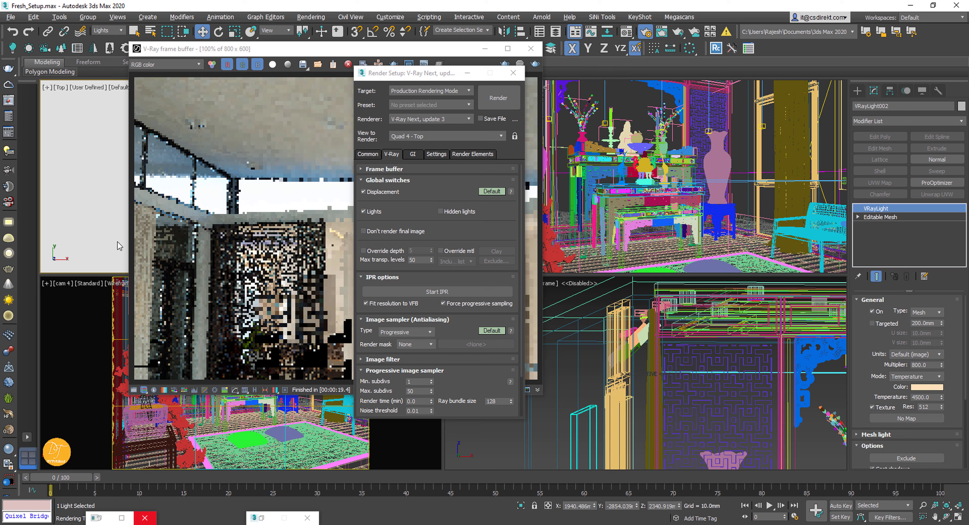
{"action": "right_click", "coordinate": [684, 207]}
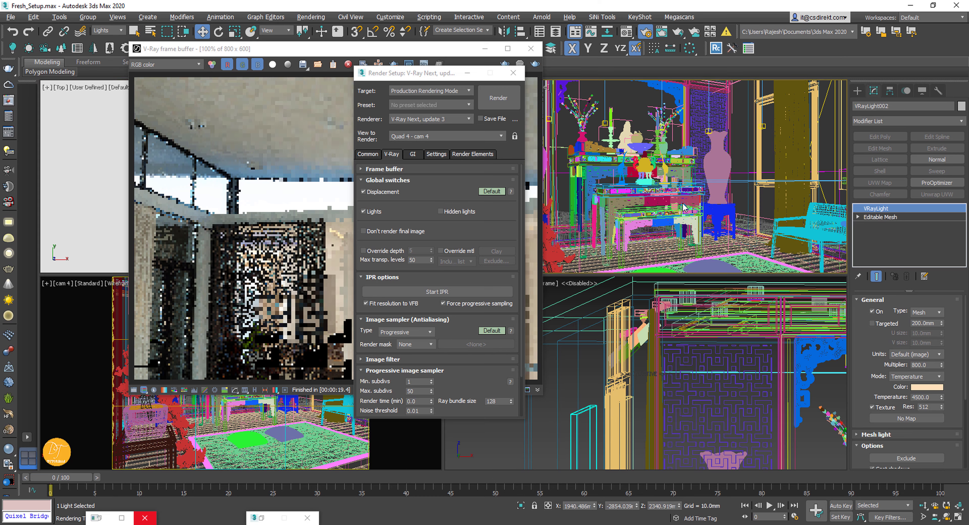
{"action": "key", "text": "f"}
{"action": "right_click", "coordinate": [699, 417]}
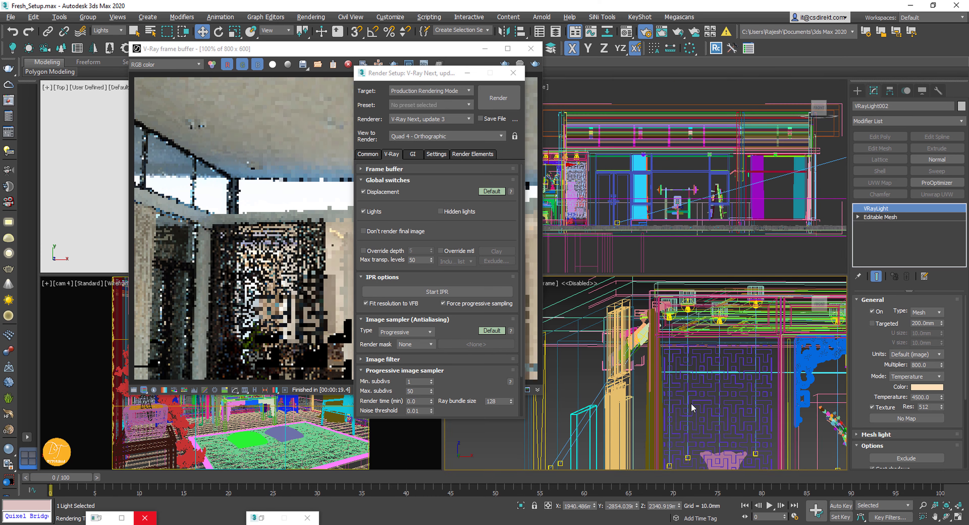
{"action": "key", "text": "p"}
{"action": "right_click", "coordinate": [252, 438]}
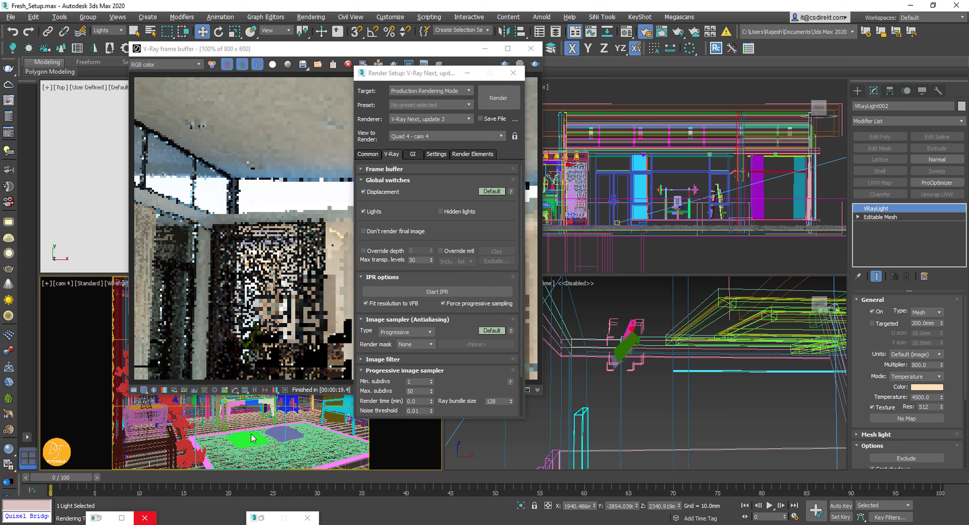
{"action": "key", "text": "c"}
- Lock the view to render to Quad 4 - cam 4 and run a production render of the altar room
{"action": "double_click", "coordinate": [446, 196]}
{"action": "left_click", "coordinate": [437, 136]}
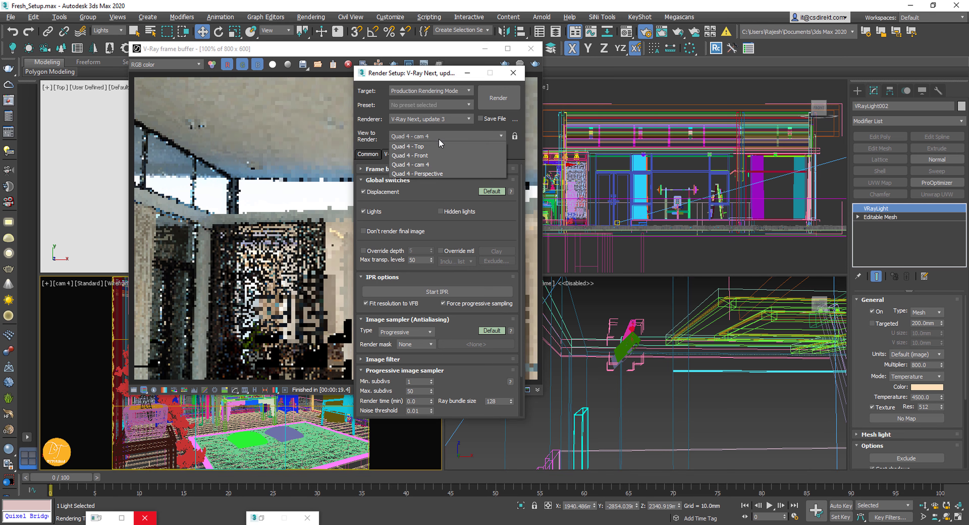
{"action": "left_click", "coordinate": [422, 164]}
{"action": "left_click", "coordinate": [514, 136]}
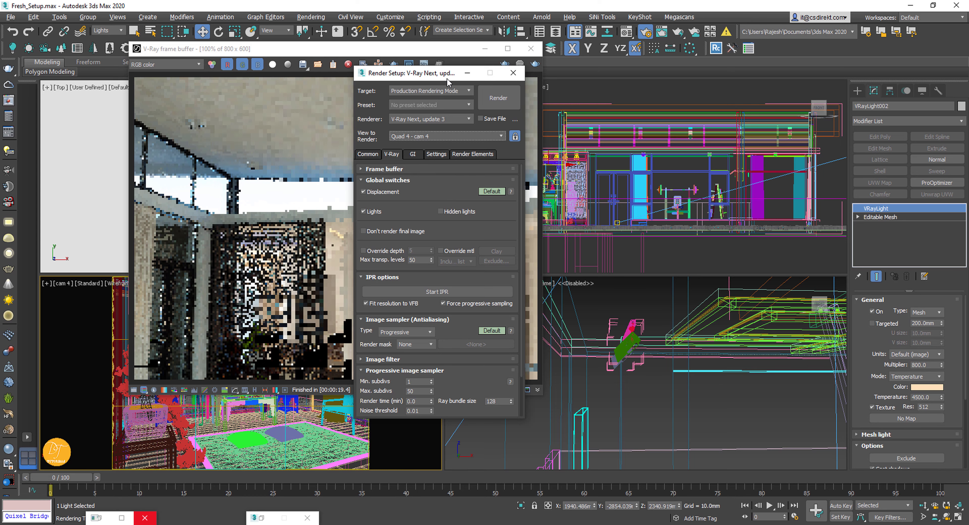
{"action": "left_click_drag", "start_coordinate": [448, 82], "coordinate": [743, 69]}
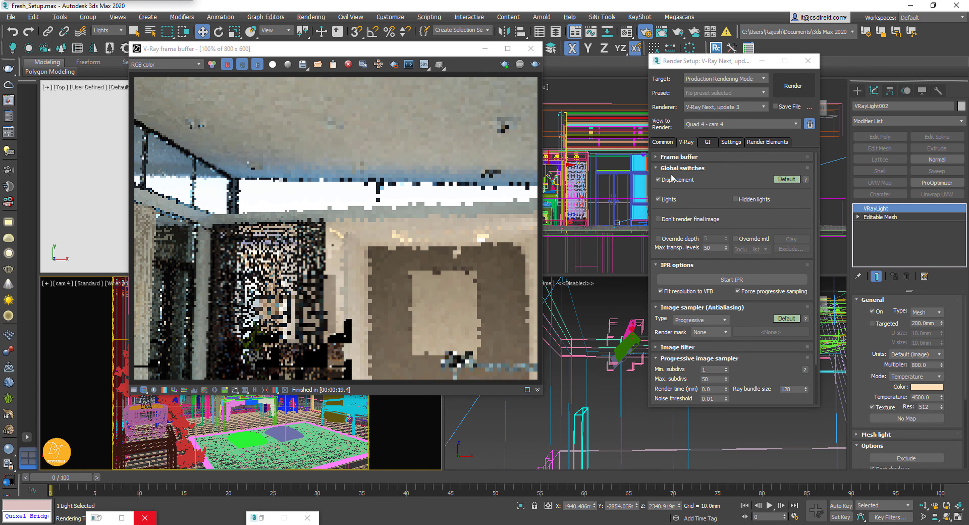
{"action": "key", "text": "shift+q"}
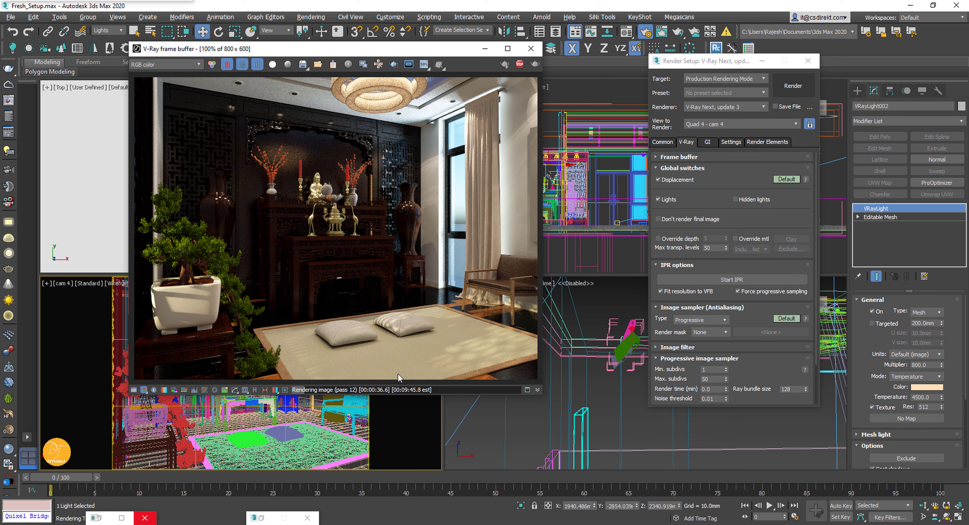
- Compare the production render with the reference image View.jpeg, and stop the render
{"action": "left_click", "coordinate": [497, 524]}
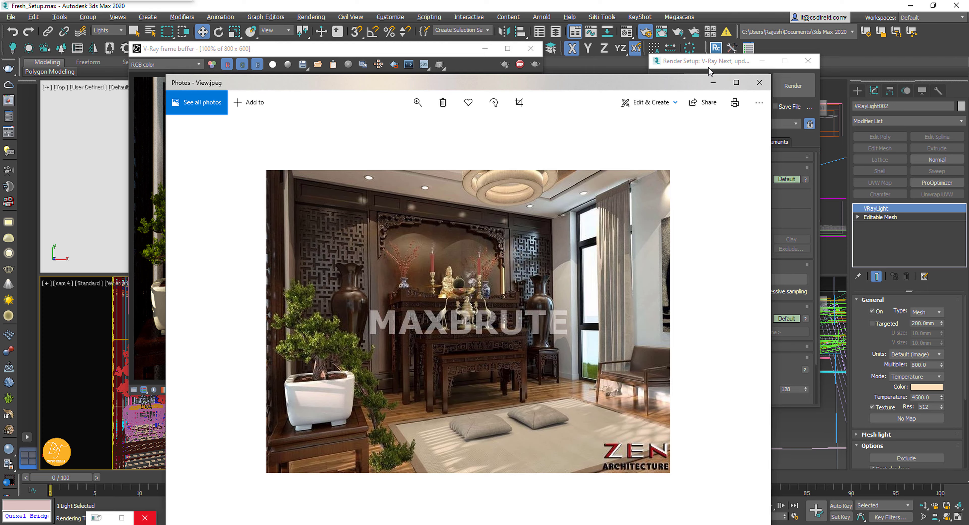
{"action": "left_click", "coordinate": [712, 87]}
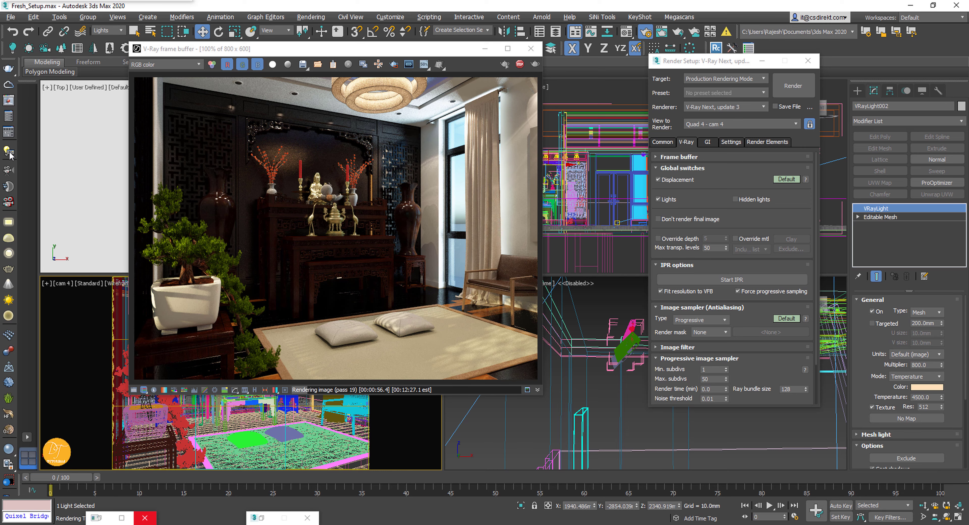
{"action": "left_click", "coordinate": [519, 65]}
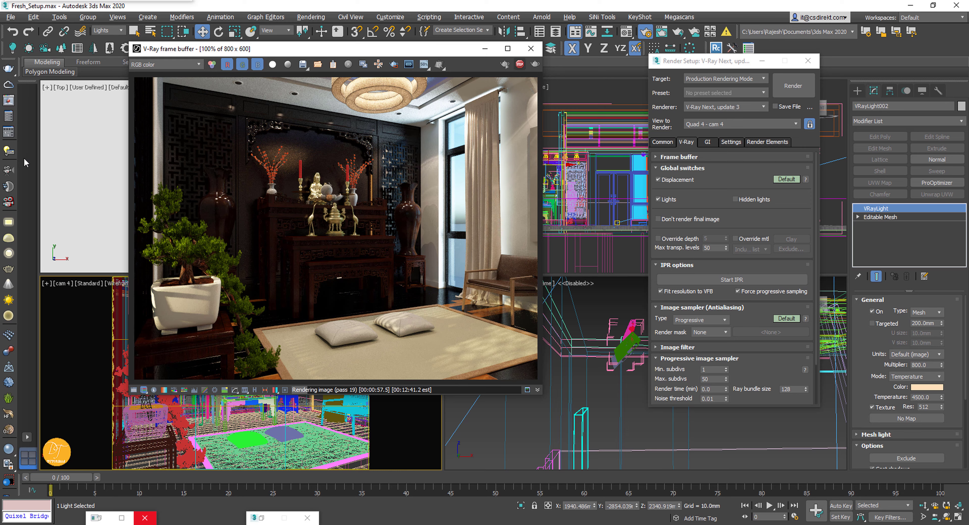
- Select VRaySun001 through the V-Ray Light Lister and set its size multiplier to 1.0 and intensity multiplier to 1.6
{"action": "left_click", "coordinate": [8, 152]}
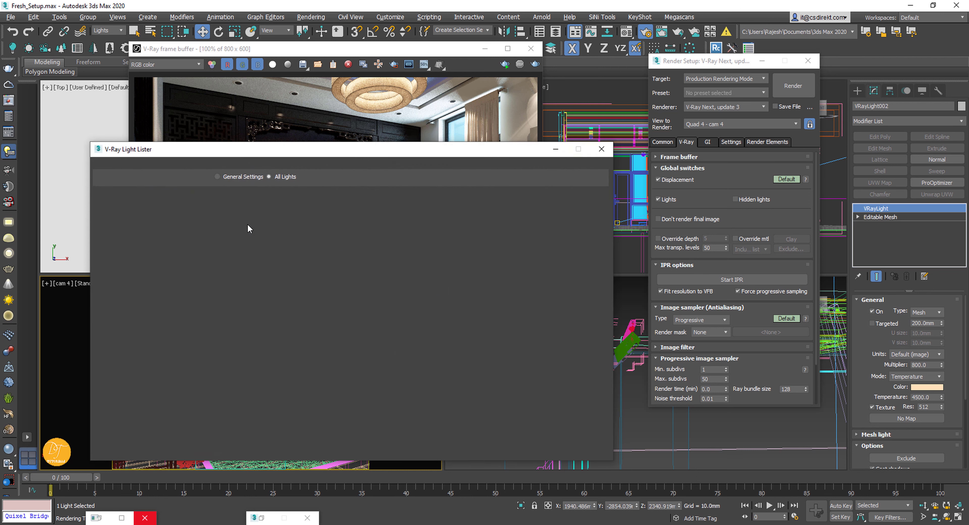
{"action": "left_click", "coordinate": [102, 312]}
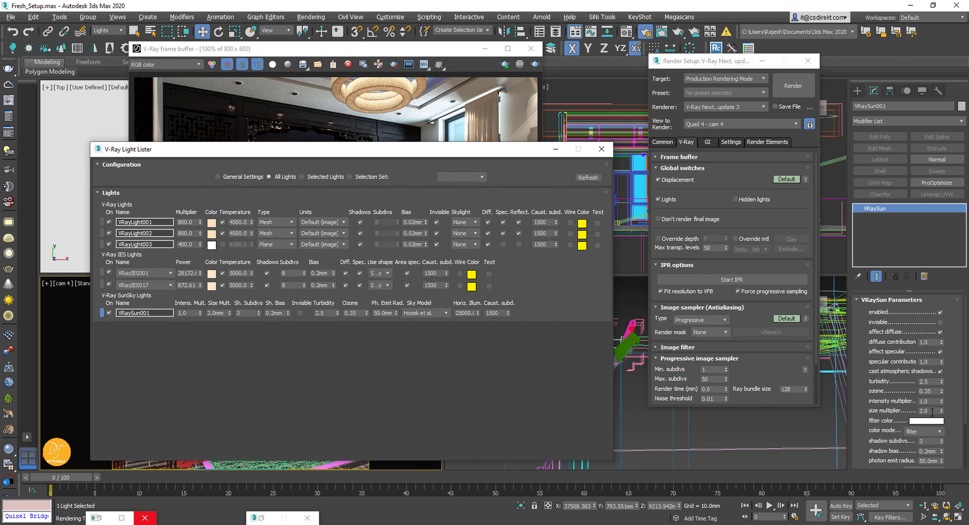
{"action": "left_click_drag", "start_coordinate": [932, 412], "coordinate": [911, 409]}
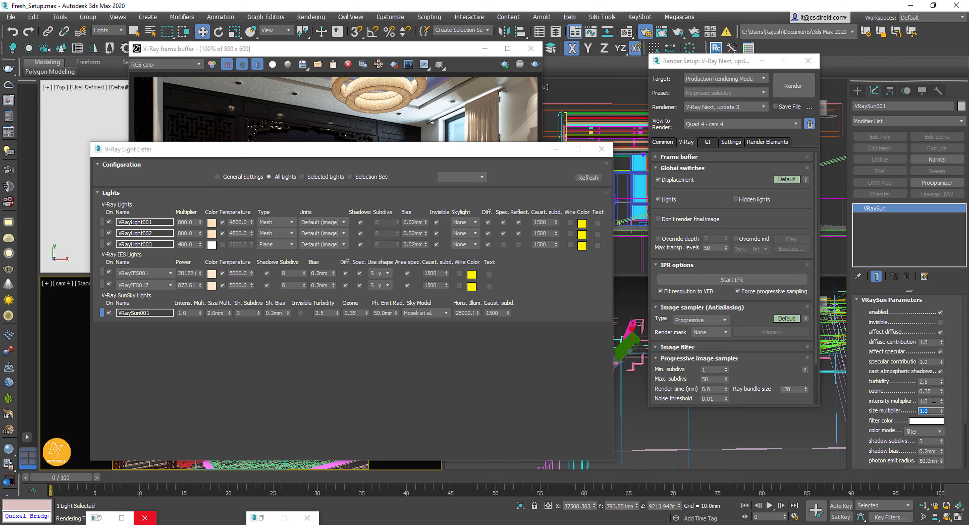
{"action": "left_click_drag", "start_coordinate": [931, 401], "coordinate": [907, 406]}
- Minimise the V-Ray Light Lister, Render Setup and frame buffer windows to uncover the viewports
{"action": "left_click", "coordinate": [555, 149]}
{"action": "left_click", "coordinate": [763, 62]}
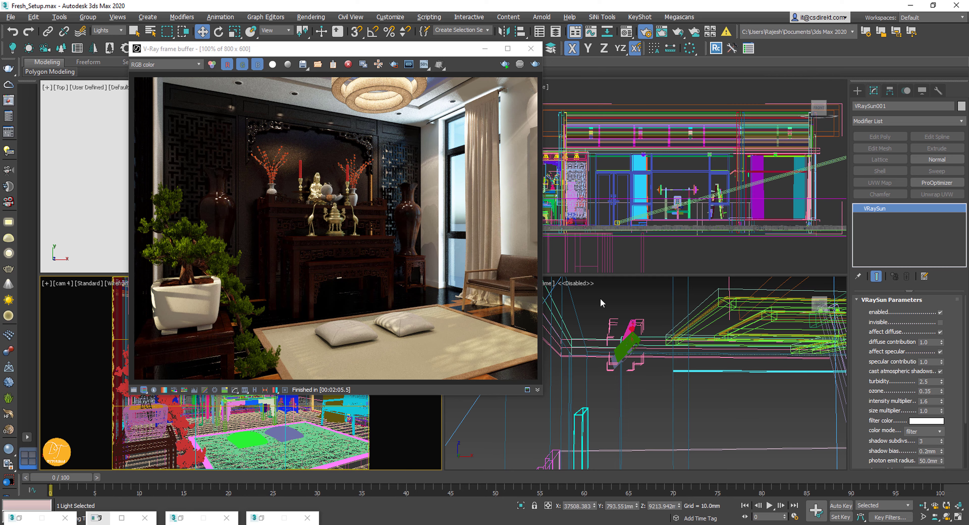
{"action": "left_click", "coordinate": [485, 48]}
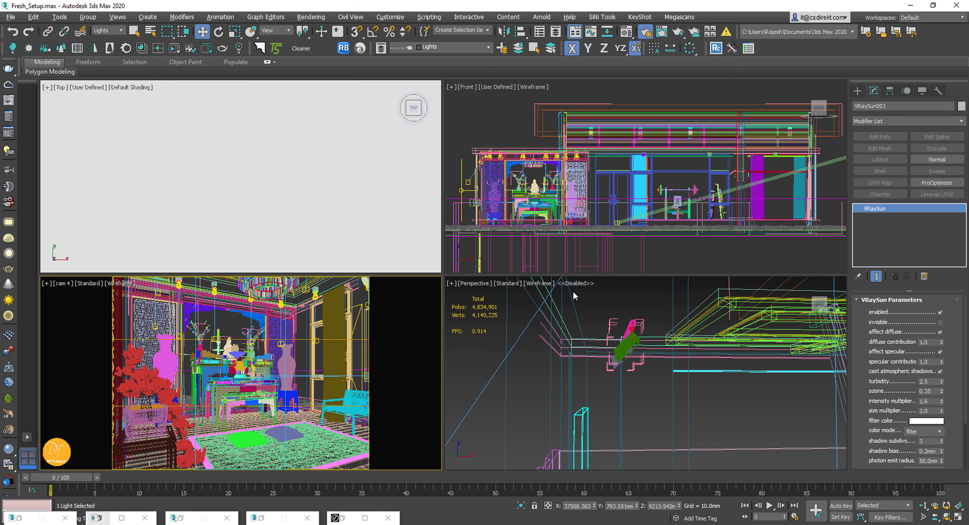
- Select the door's plane light VRayLight003 and move it outward from the door opening to about X -1620 mm
{"action": "left_click", "coordinate": [472, 189]}
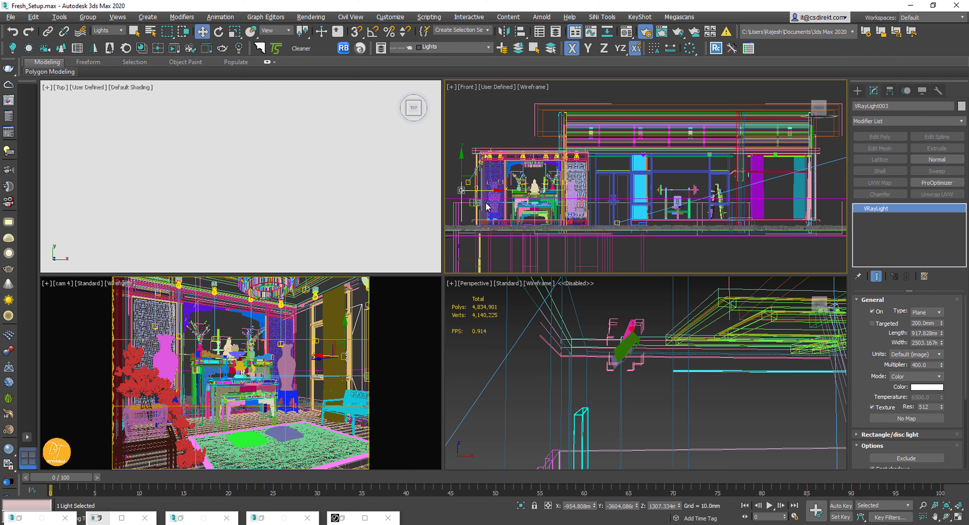
{"action": "key", "text": "alt+w"}
{"action": "key", "text": "t"}
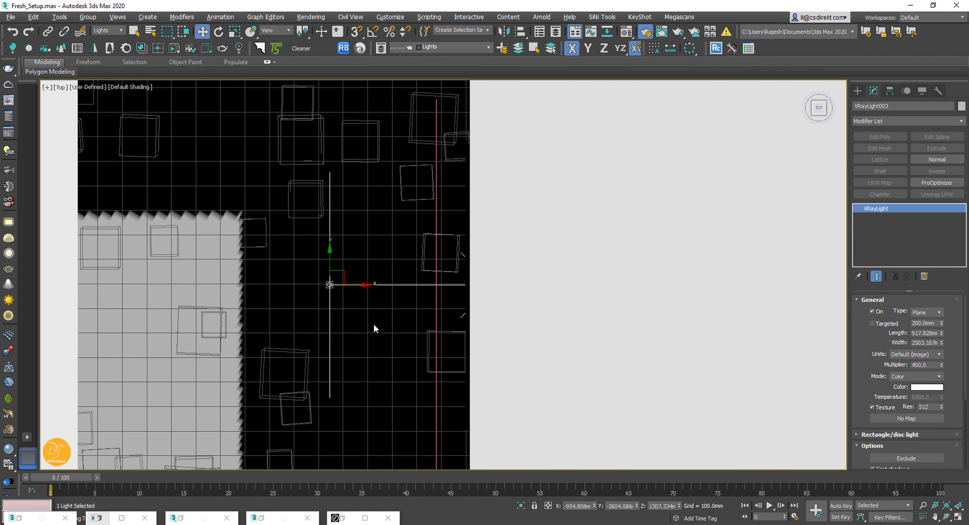
{"action": "middle_click_drag", "start_coordinate": [372, 326], "coordinate": [613, 231], "text": "alt"}
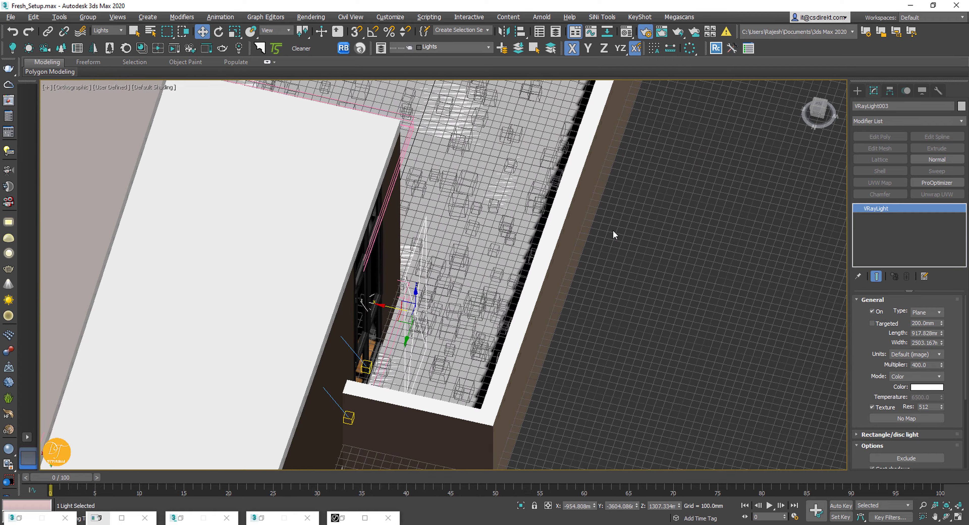
{"action": "middle_click_drag", "start_coordinate": [412, 329], "coordinate": [466, 362], "text": "alt"}
{"action": "scroll", "coordinate": [407, 325], "scroll_direction": "up", "scroll_amount": 3}
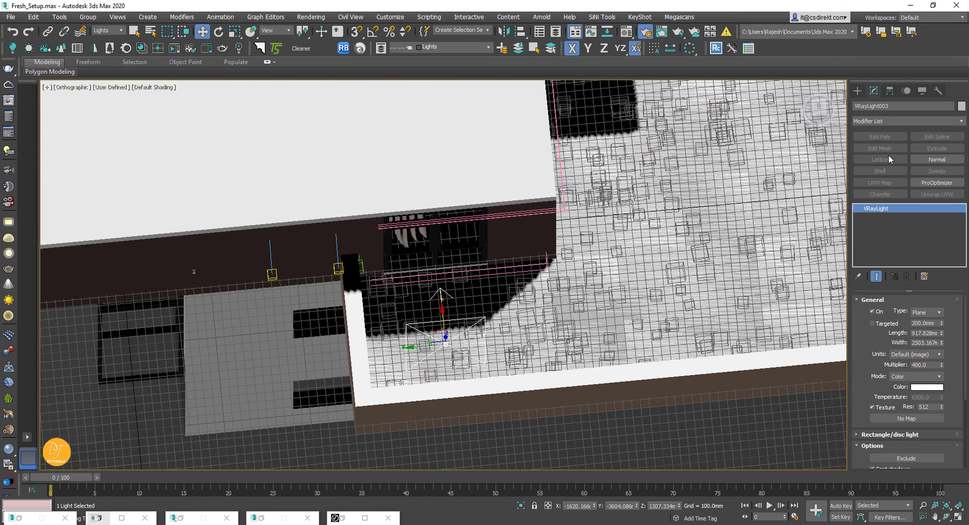
- Copy VRayLight003 from outside to the door opening at about X -567 mm, as one independent copy named VRayLight004
{"action": "left_click", "coordinate": [857, 94]}
{"action": "left_click", "coordinate": [873, 91]}
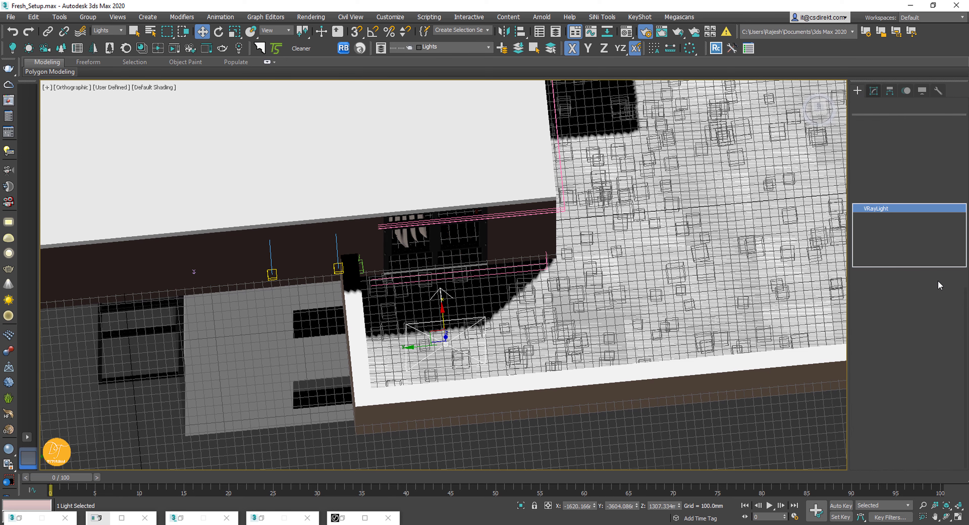
{"action": "left_click_drag", "start_coordinate": [866, 397], "coordinate": [875, 287]}
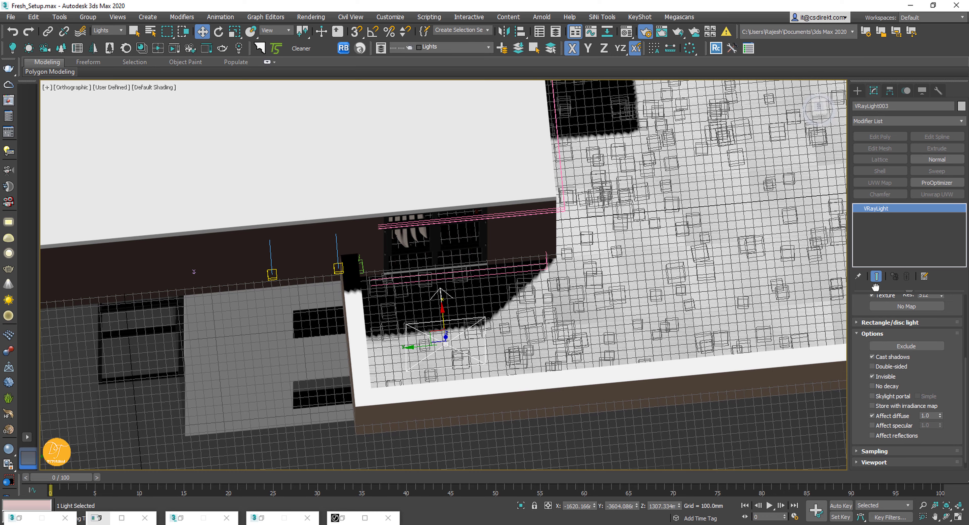
{"action": "middle_click_drag", "start_coordinate": [459, 316], "coordinate": [521, 297], "text": "alt"}
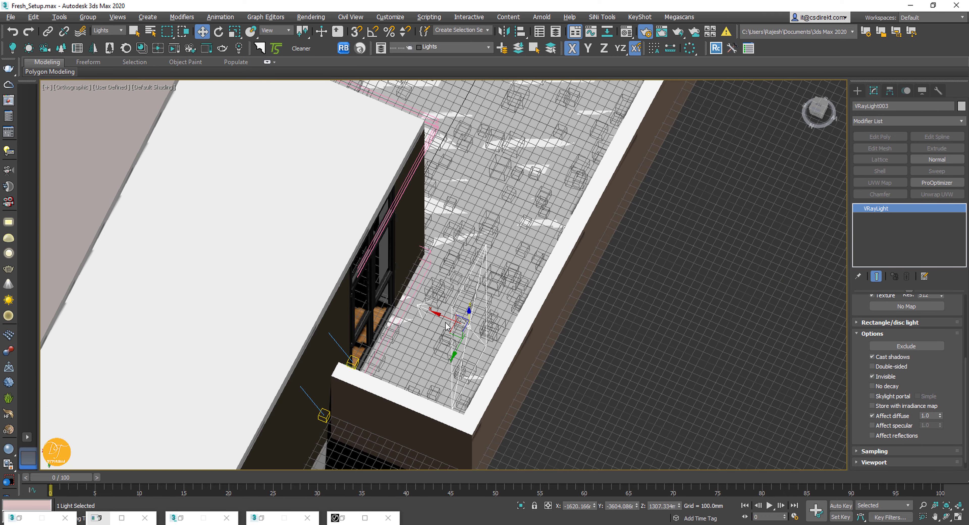
{"action": "left_click_drag", "start_coordinate": [446, 317], "coordinate": [363, 286], "text": "shift"}
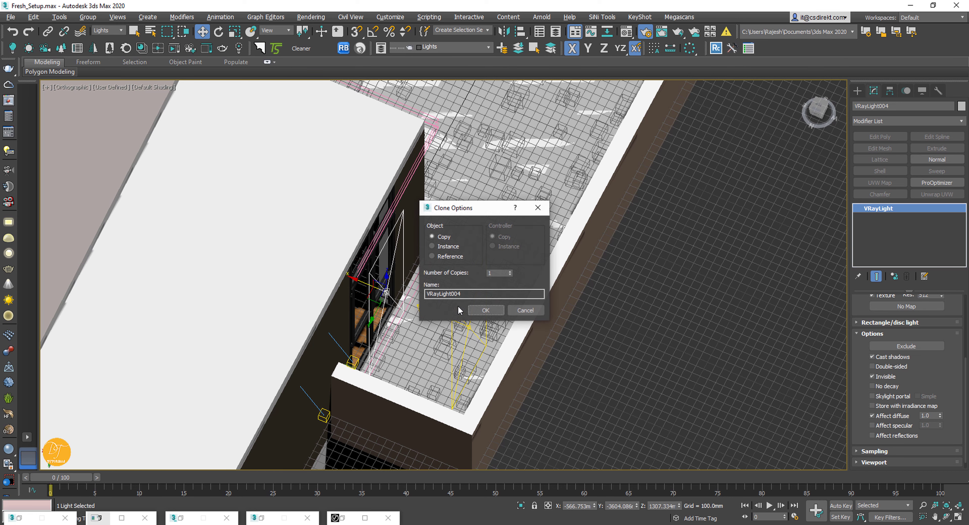
{"action": "left_click", "coordinate": [485, 310]}
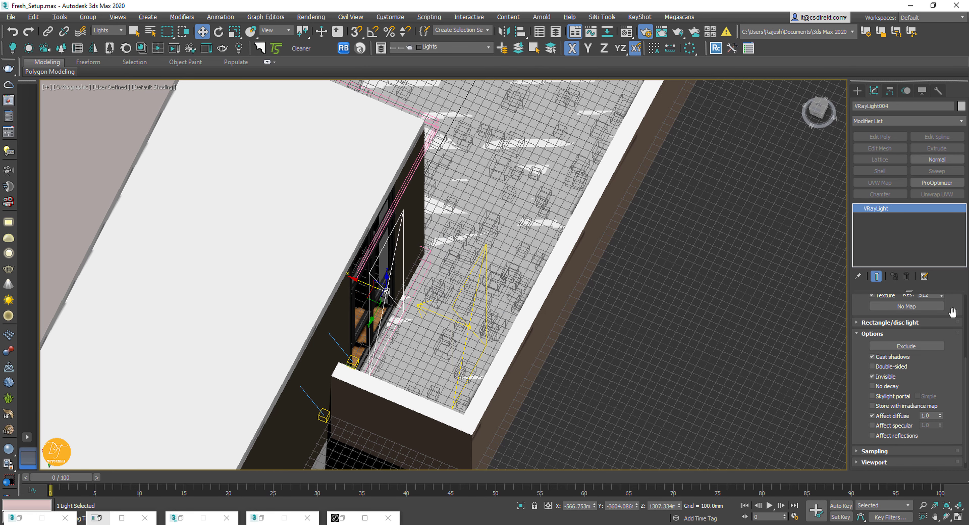
- Turn on the Skylight portal option for VRayLight004 in the door opening
{"action": "left_click_drag", "start_coordinate": [952, 312], "coordinate": [939, 428]}
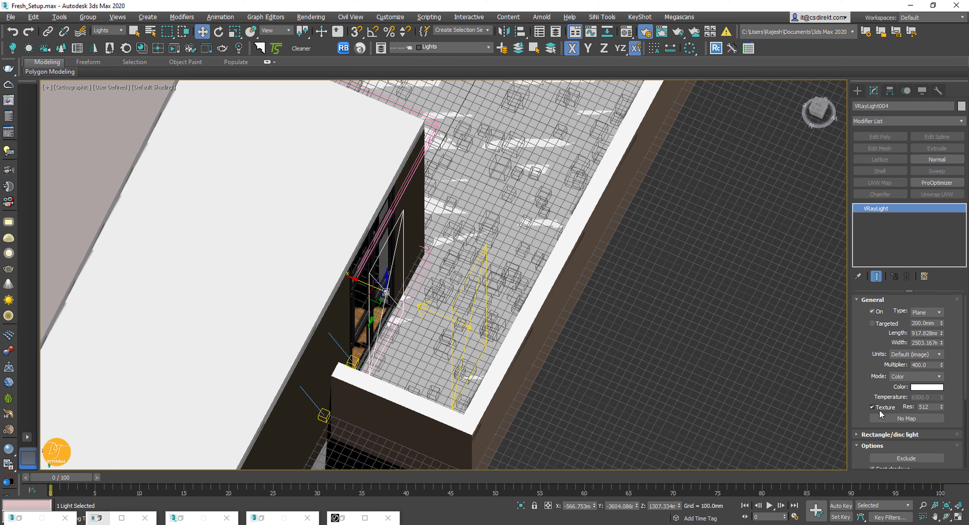
{"action": "left_click", "coordinate": [918, 356]}
{"action": "left_click", "coordinate": [913, 361]}
{"action": "left_click_drag", "start_coordinate": [876, 386], "coordinate": [877, 311]}
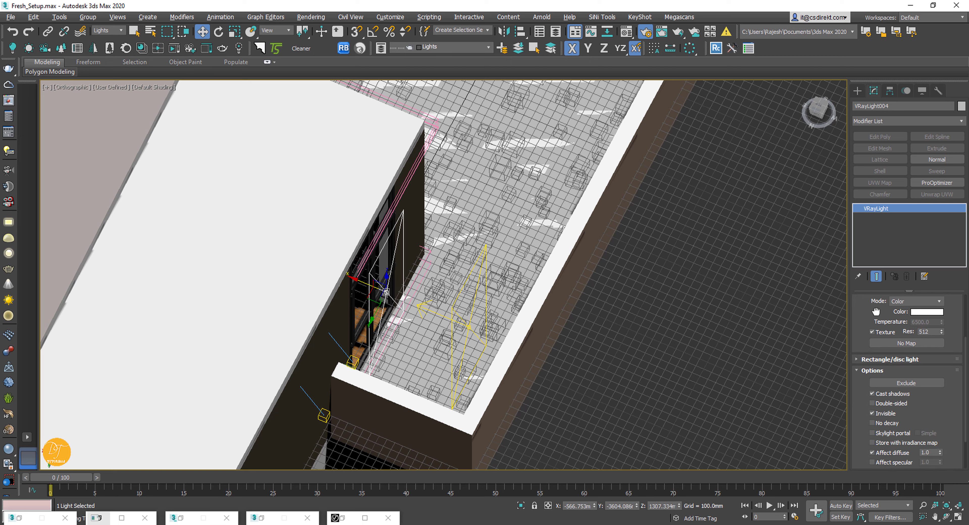
{"action": "scroll", "coordinate": [914, 418], "scroll_direction": "down", "scroll_amount": 2}
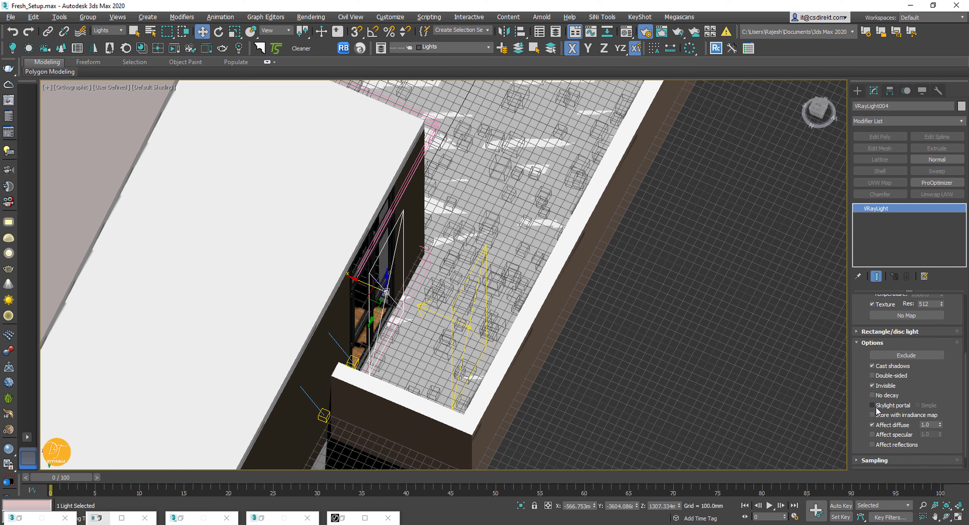
{"action": "left_click", "coordinate": [876, 406]}
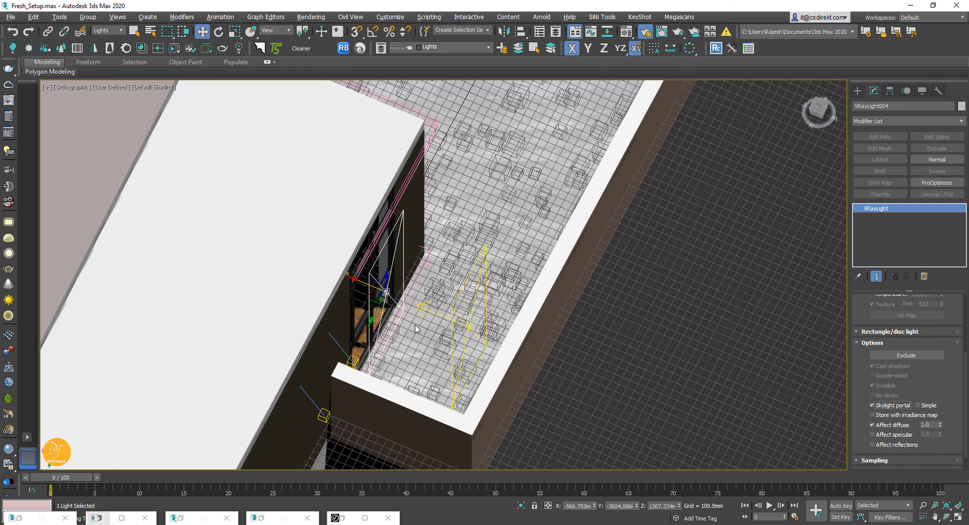
- Select the outer door light VRayLight003, run a test render of cam 4, then stop it and minimise the frame buffer
{"action": "left_click", "coordinate": [466, 327]}
{"action": "left_click", "coordinate": [879, 425]}
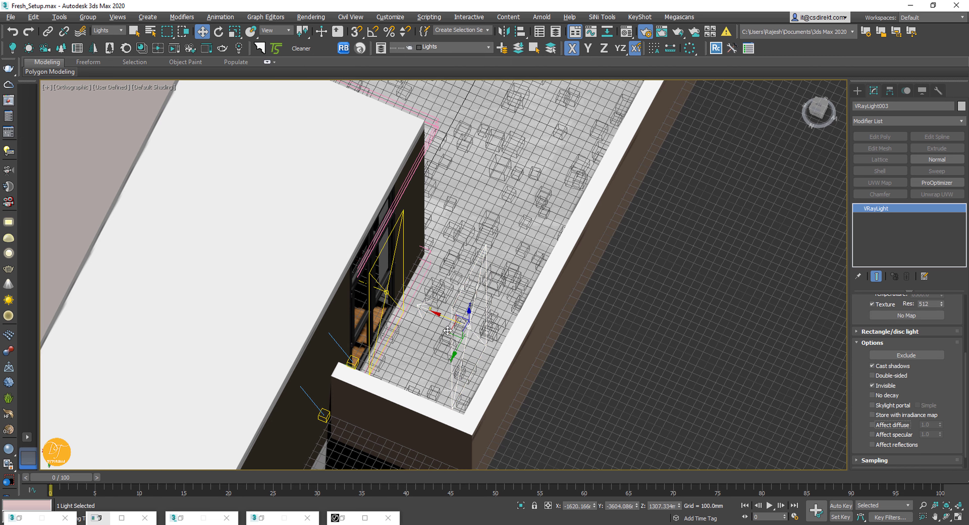
{"action": "key", "text": "c"}
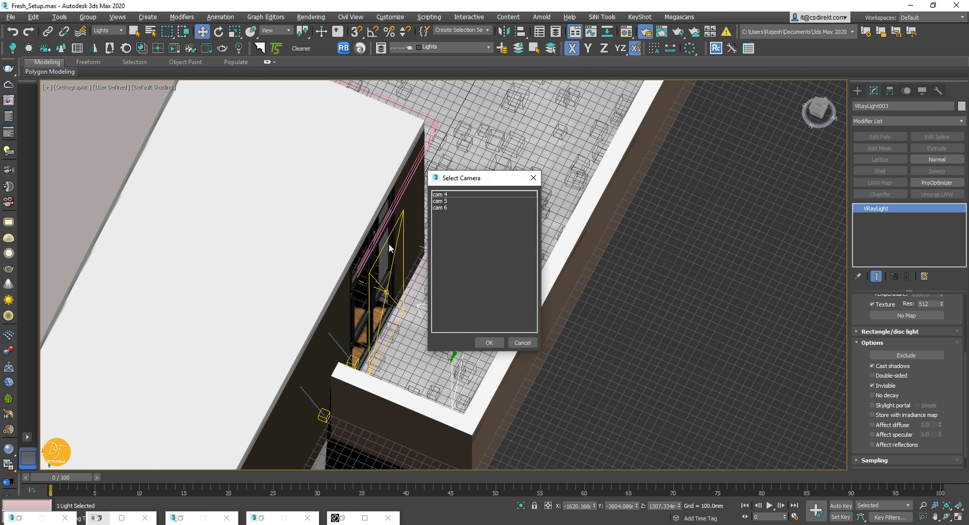
{"action": "double_click", "coordinate": [439, 195]}
{"action": "key", "text": "alt+w"}
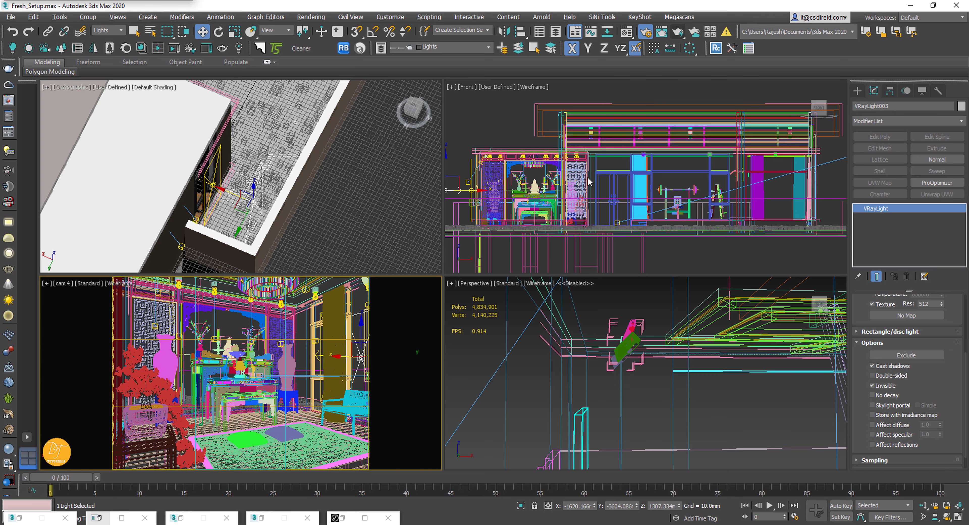
{"action": "key", "text": "shift+q"}
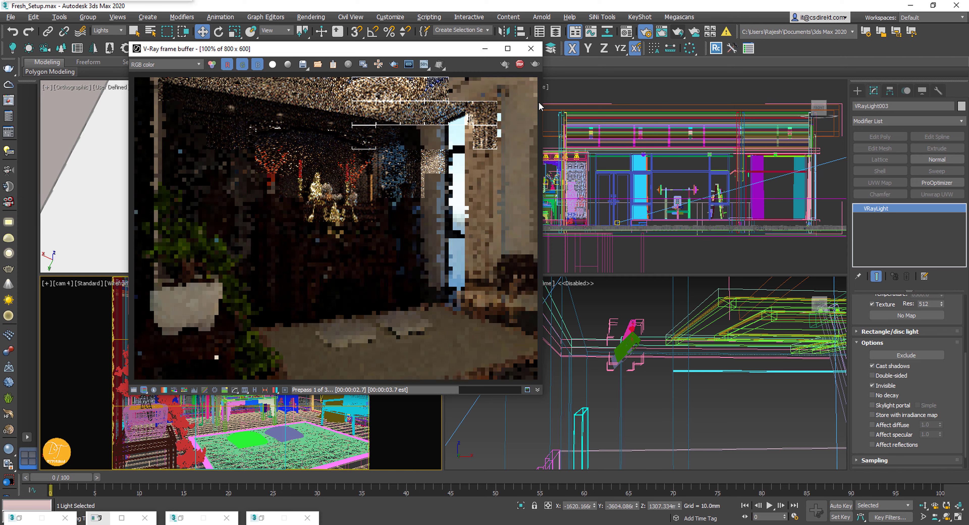
{"action": "left_click", "coordinate": [521, 64]}
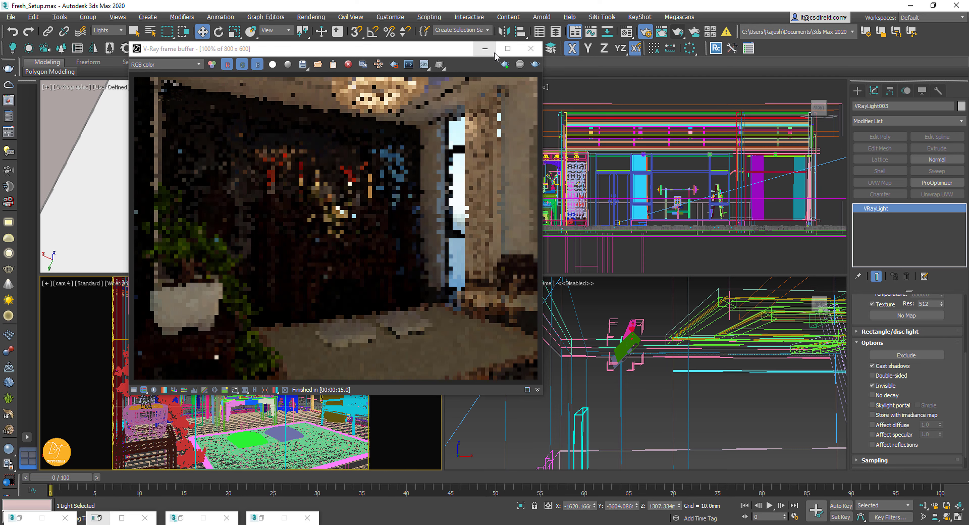
{"action": "left_click", "coordinate": [485, 49]}
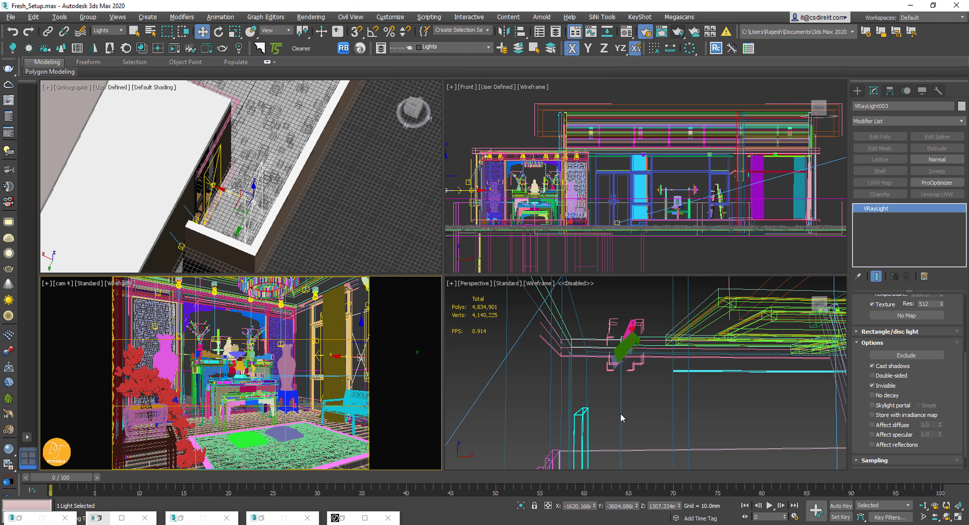
- Move VRayLight003 closer to the door opening in the front view, to about X -889 mm
{"action": "left_click", "coordinate": [637, 363]}
{"action": "middle_click_drag", "start_coordinate": [468, 193], "coordinate": [474, 189]}
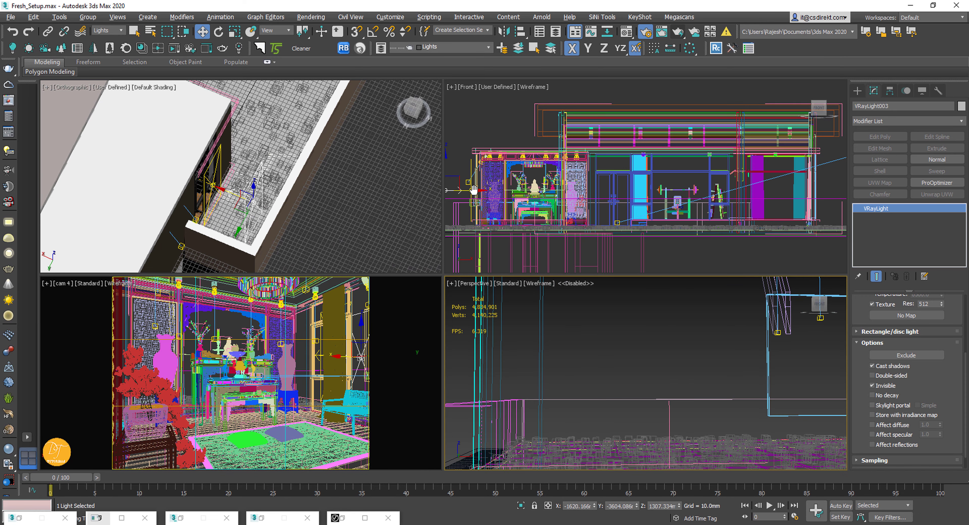
{"action": "scroll", "coordinate": [479, 192], "scroll_direction": "down", "scroll_amount": 3}
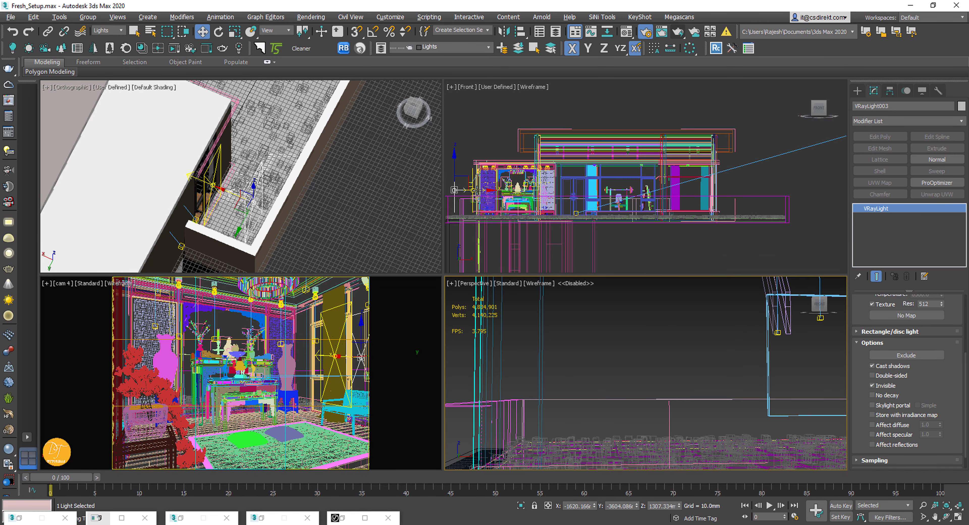
{"action": "left_click", "coordinate": [489, 195]}
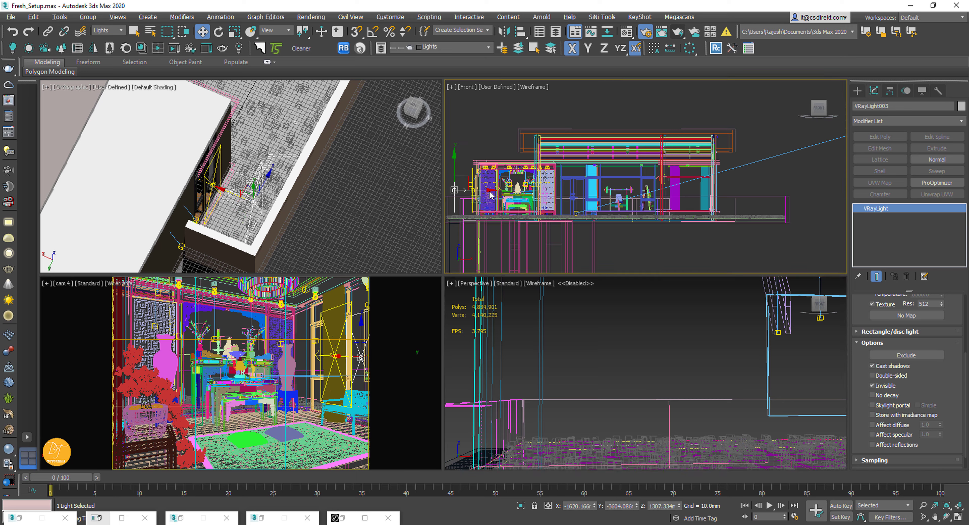
{"action": "left_click_drag", "start_coordinate": [490, 192], "coordinate": [502, 190]}
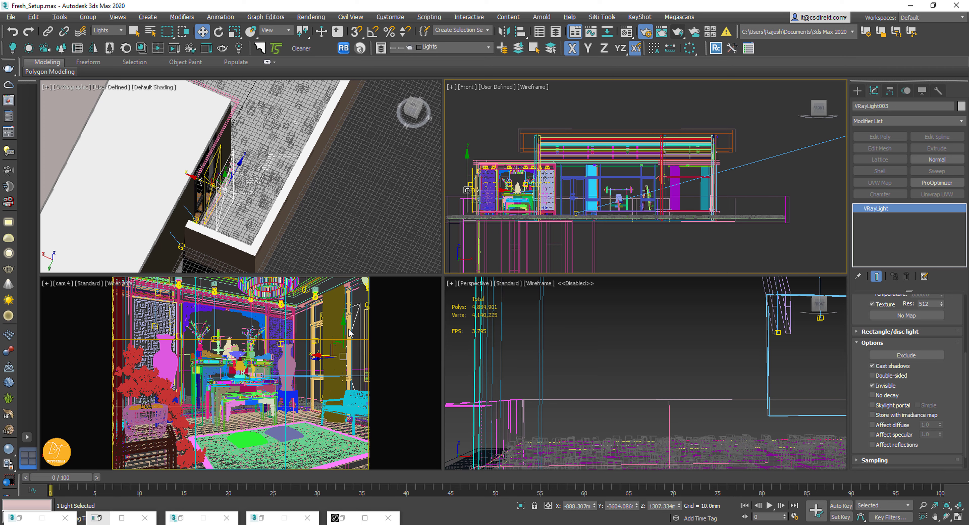
- Re-render cam 4 to check the door light, and move the frame buffer aside to uncover the front view
{"action": "left_click", "coordinate": [9, 150]}
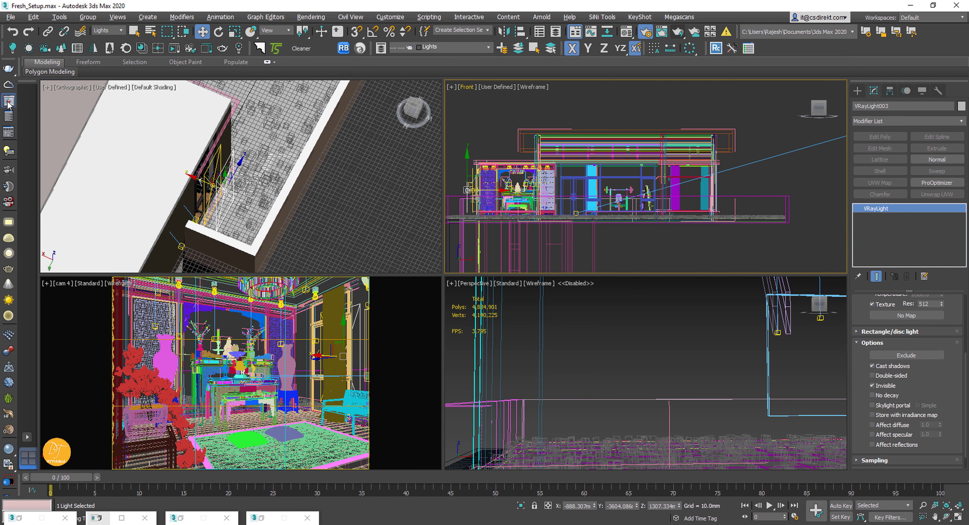
{"action": "left_click", "coordinate": [506, 64]}
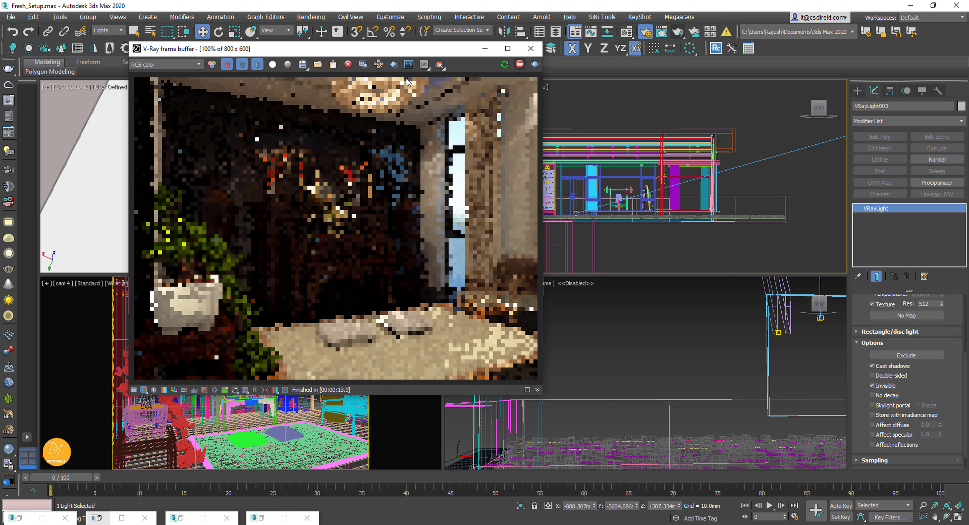
{"action": "left_click_drag", "start_coordinate": [408, 52], "coordinate": [257, 64]}
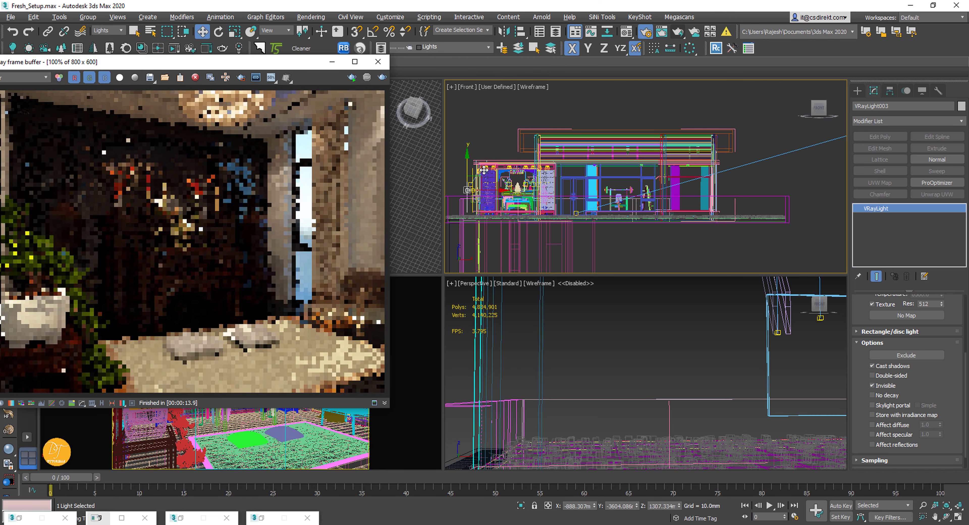
- Select the skylight portal VRayLight004 at the door and switch it off
{"action": "left_click", "coordinate": [473, 172]}
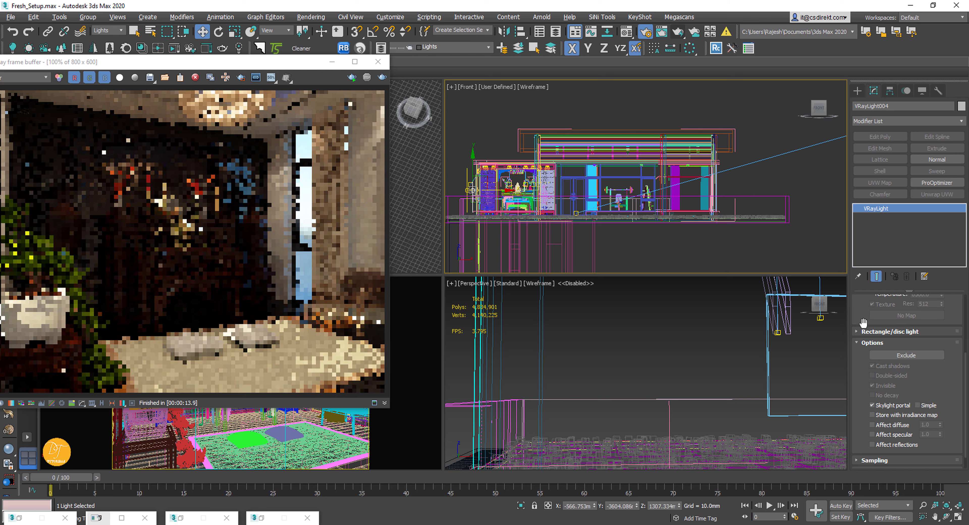
{"action": "scroll", "coordinate": [863, 323], "scroll_direction": "up", "scroll_amount": 3}
{"action": "left_click", "coordinate": [873, 312]}
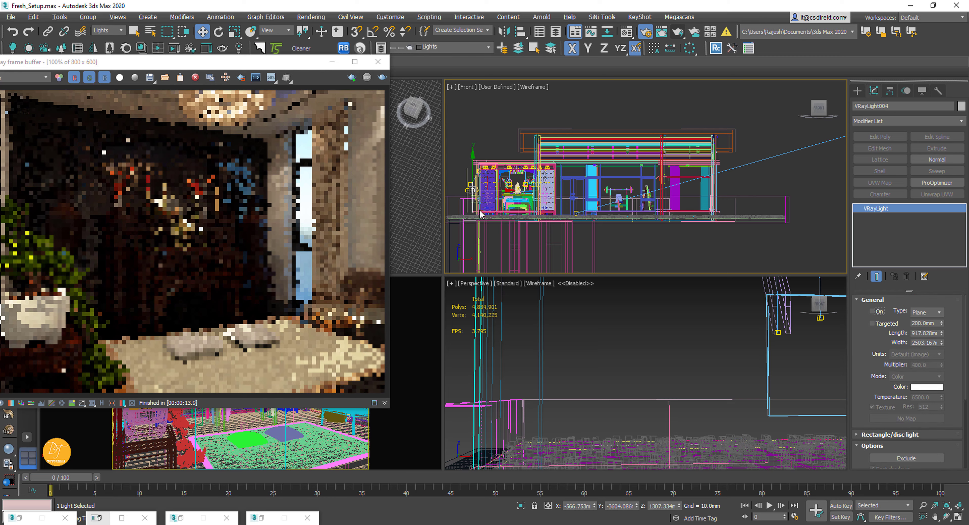
- Set the multiplier of VRayLight003 to 600 and re-render the altar room
{"action": "left_click", "coordinate": [467, 177]}
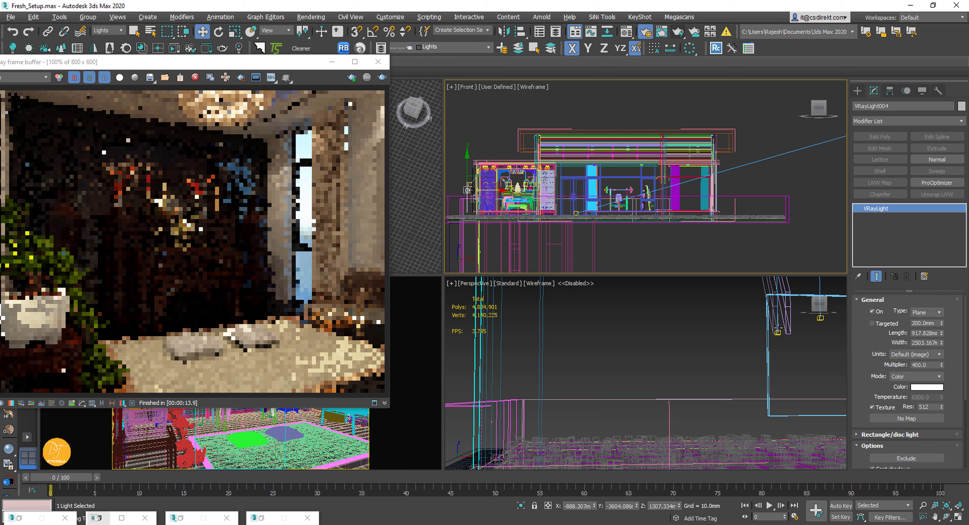
{"action": "double_click", "coordinate": [917, 364]}
{"action": "type", "text": "500"}
{"action": "key", "text": "Return"}
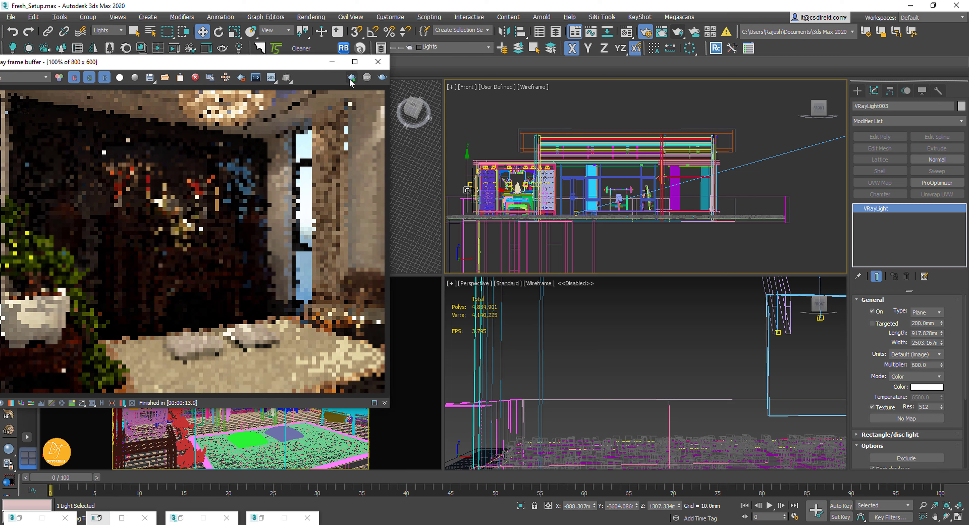
{"action": "left_click", "coordinate": [351, 78]}
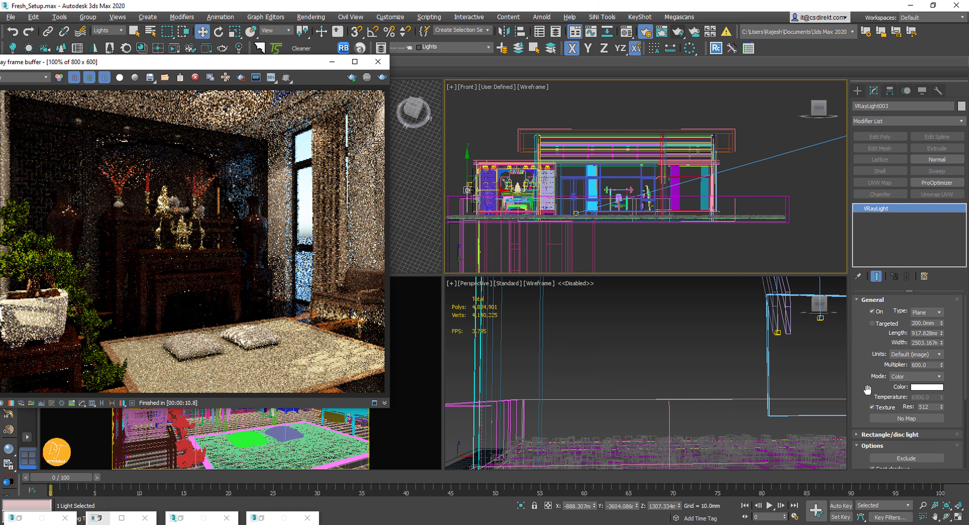
- Move VRayLight003 farther out from the door to about X -1908 mm, check it from the top, and re-render
{"action": "scroll", "coordinate": [890, 308], "scroll_direction": "down", "scroll_amount": 5}
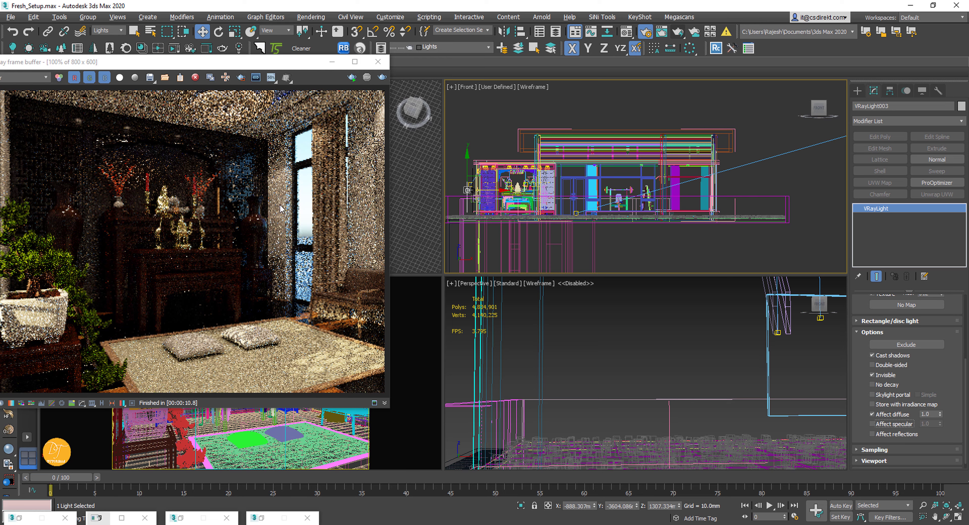
{"action": "left_click_drag", "start_coordinate": [493, 190], "coordinate": [476, 192]}
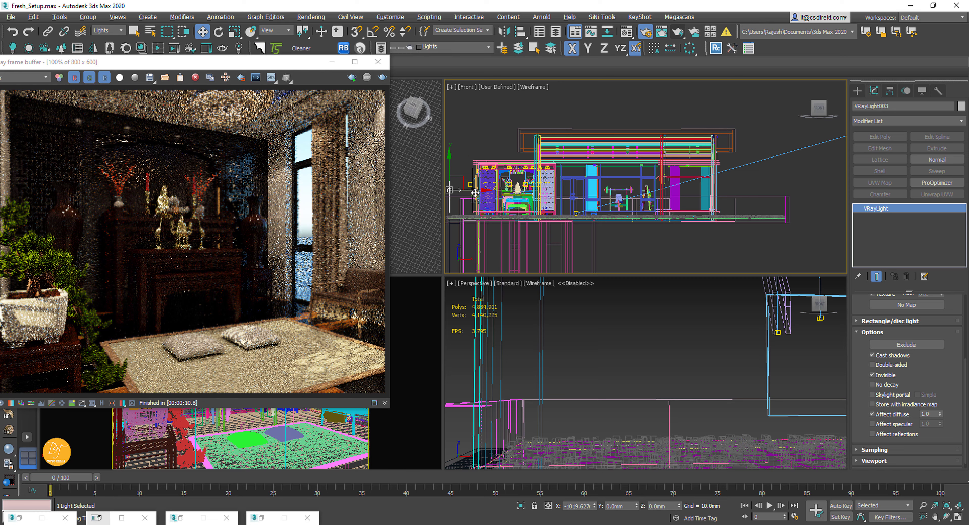
{"action": "right_click", "coordinate": [628, 349]}
{"action": "key", "text": "t"}
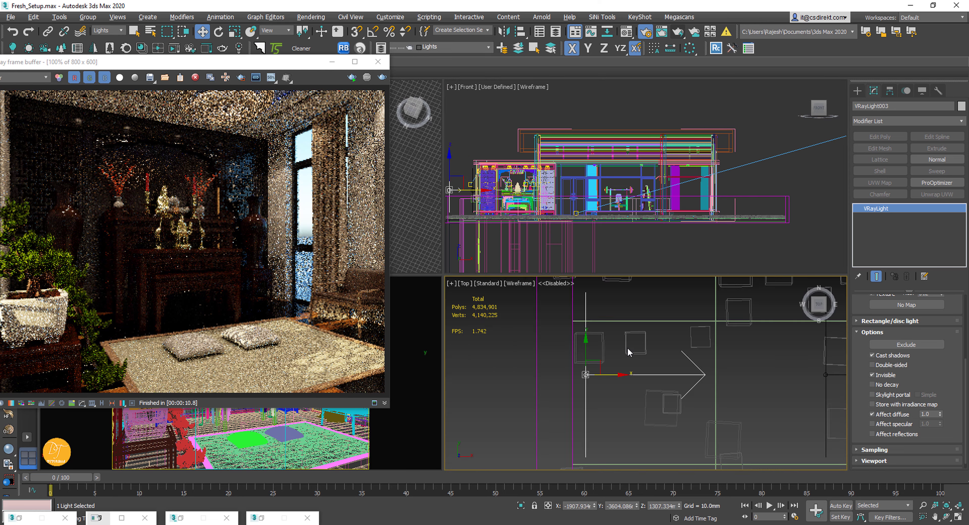
{"action": "scroll", "coordinate": [626, 380], "scroll_direction": "down", "scroll_amount": 4}
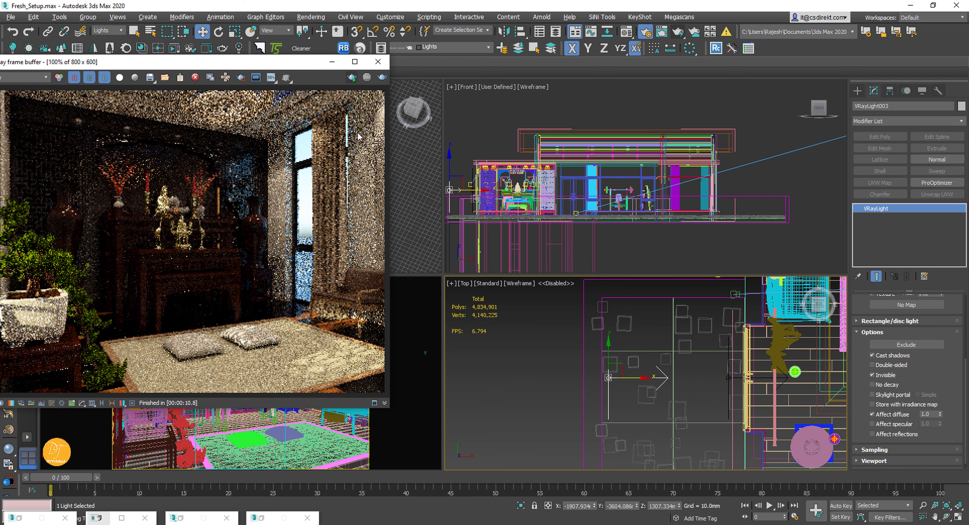
{"action": "key", "text": "shift+q"}
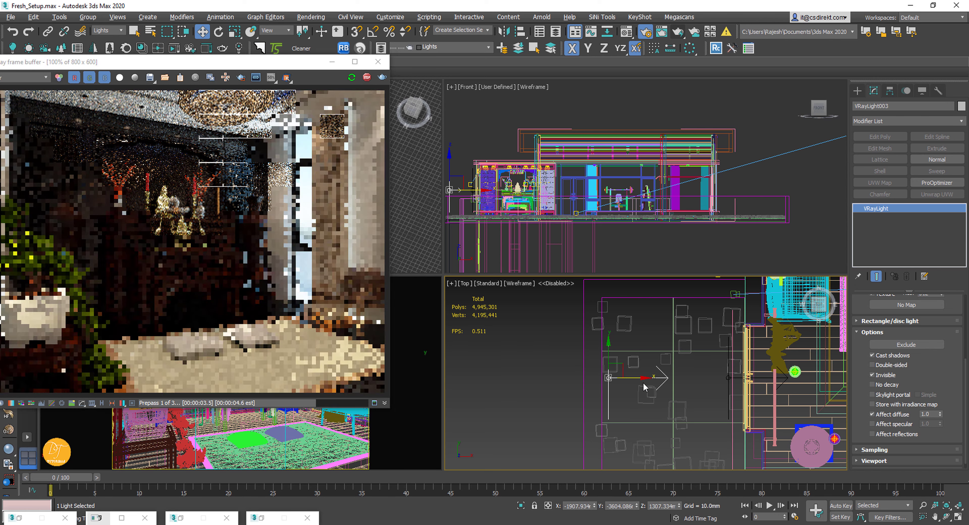
- Tilt VRayLight003 in the front view and move it nearer the door, to about X -1419 mm and Z 1100 mm
{"action": "key", "text": "f"}
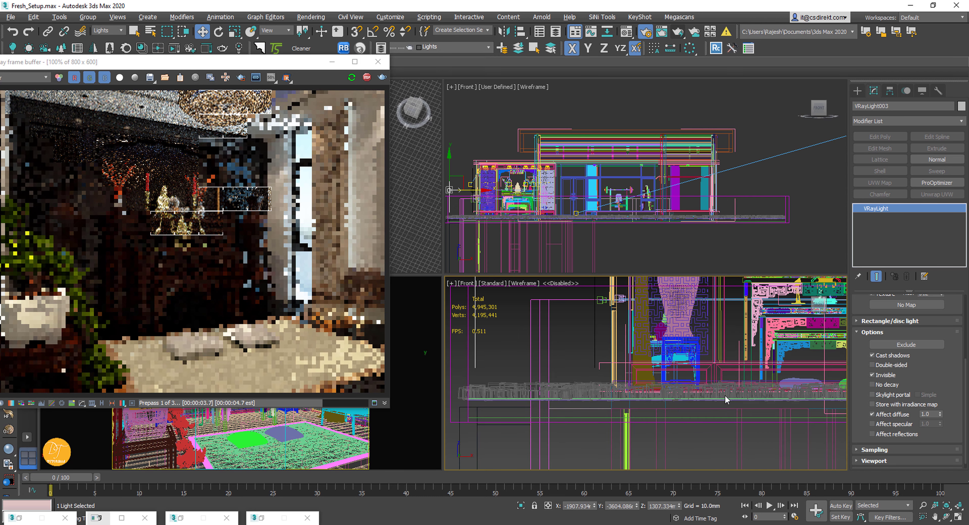
{"action": "middle_click_drag", "start_coordinate": [525, 325], "coordinate": [539, 374]}
{"action": "scroll", "coordinate": [513, 361], "scroll_direction": "down", "scroll_amount": 3}
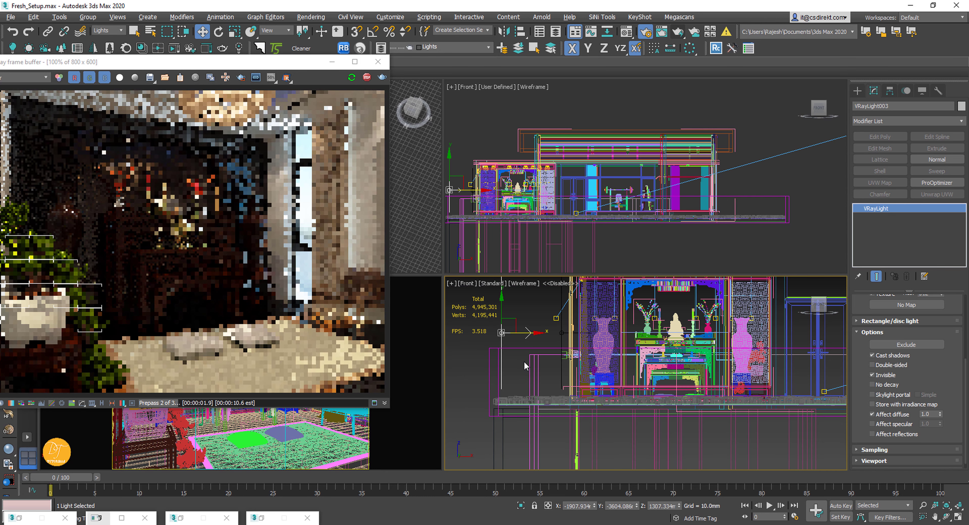
{"action": "key", "text": "e"}
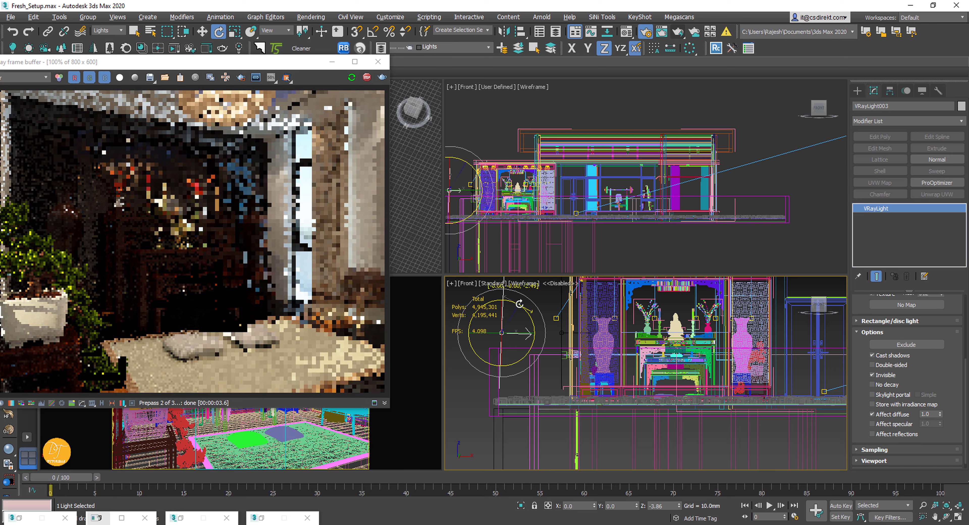
{"action": "left_click_drag", "start_coordinate": [515, 303], "coordinate": [545, 327]}
{"action": "key", "text": "a"}
{"action": "key", "text": "w"}
{"action": "left_click_drag", "start_coordinate": [523, 303], "coordinate": [524, 310]}
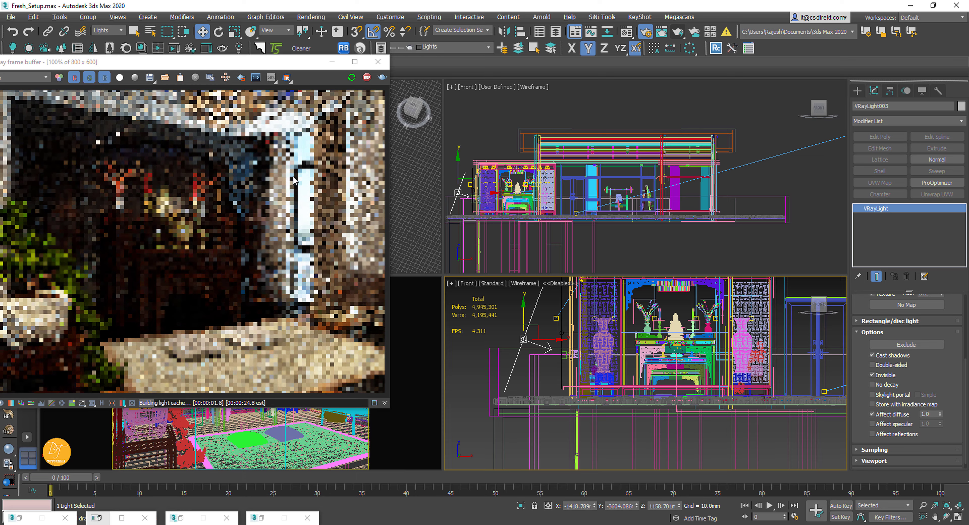
{"action": "middle_click_drag", "start_coordinate": [576, 340], "coordinate": [684, 340], "text": "alt"}
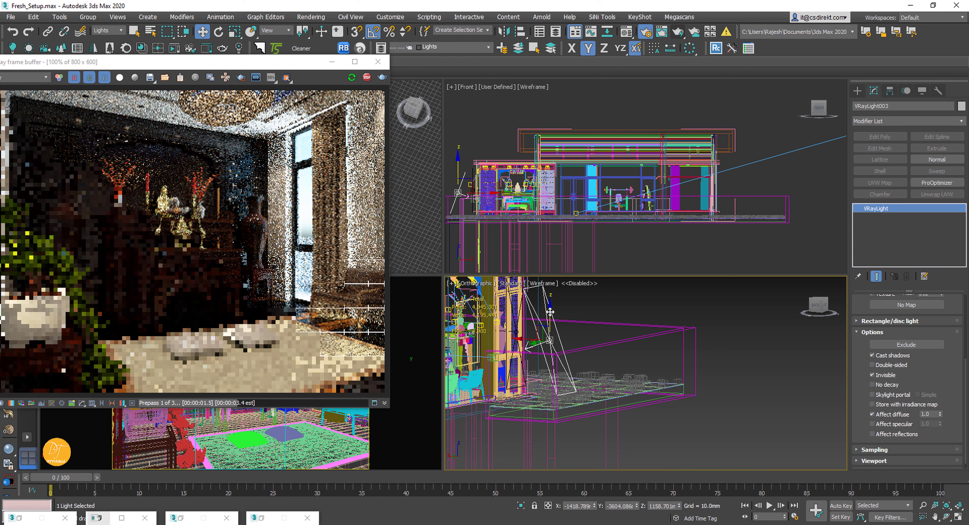
{"action": "left_click_drag", "start_coordinate": [548, 319], "coordinate": [549, 314]}
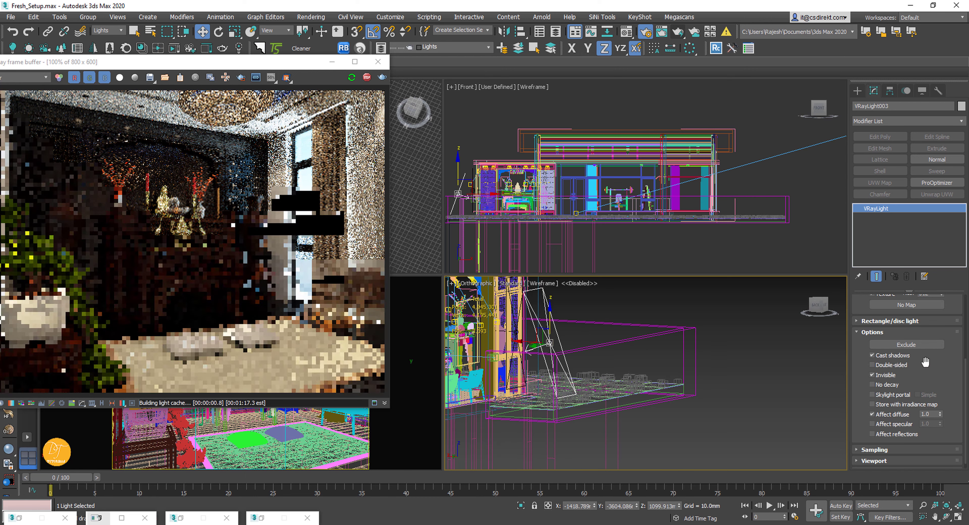
- Try a multiplier of 400 on VRayLight003, settle on 300, and review the light's options
{"action": "scroll", "coordinate": [925, 361], "scroll_direction": "up", "scroll_amount": 3}
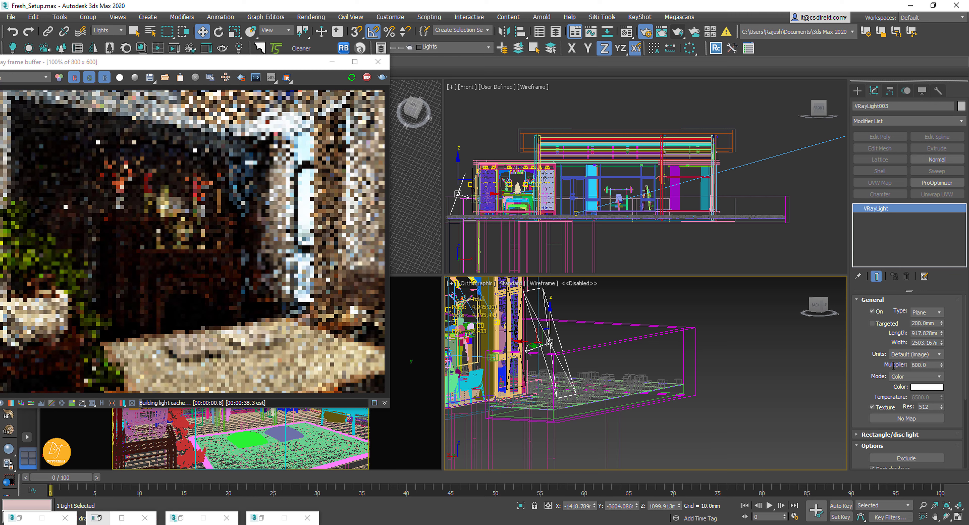
{"action": "type", "text": "400"}
{"action": "key", "text": "Return"}
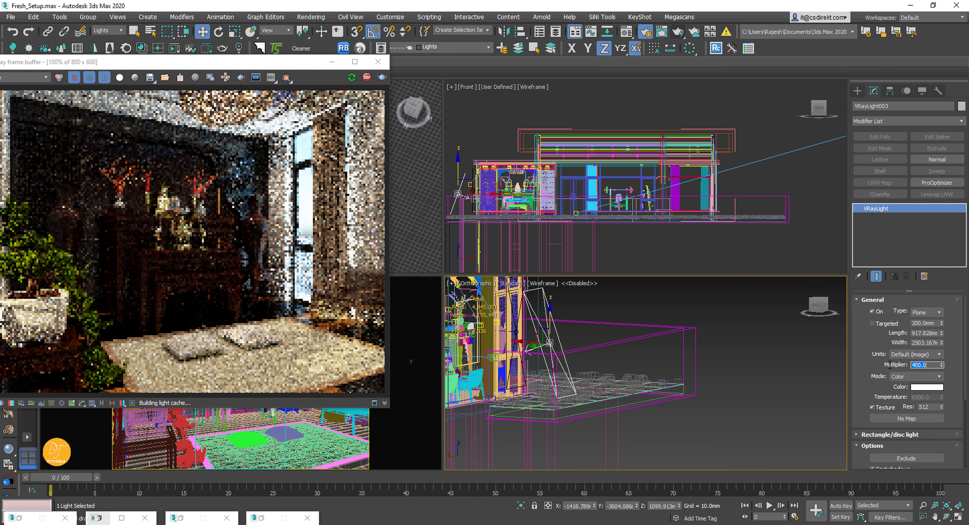
{"action": "type", "text": "300"}
{"action": "key", "text": "Return"}
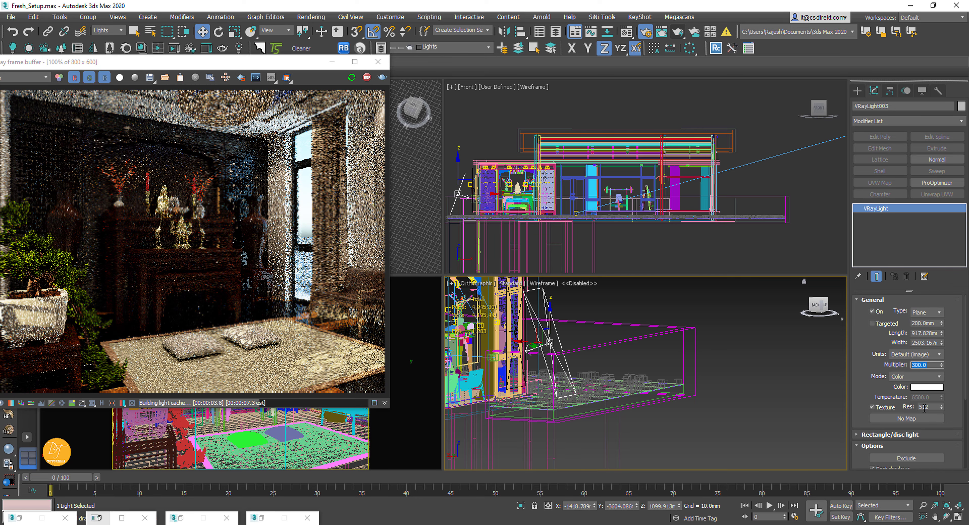
{"action": "left_click_drag", "start_coordinate": [873, 393], "coordinate": [874, 277]}
{"action": "left_click_drag", "start_coordinate": [941, 383], "coordinate": [938, 282]}
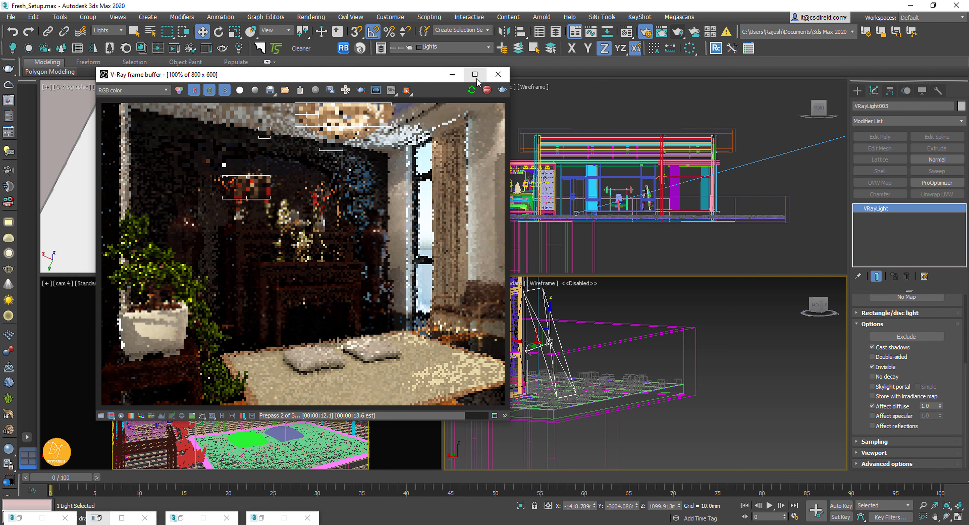
- Maximize the V-Ray frame buffer and restrict the render to a region around the ceiling lamp and the curtain's upper end
{"action": "left_click", "coordinate": [477, 76]}
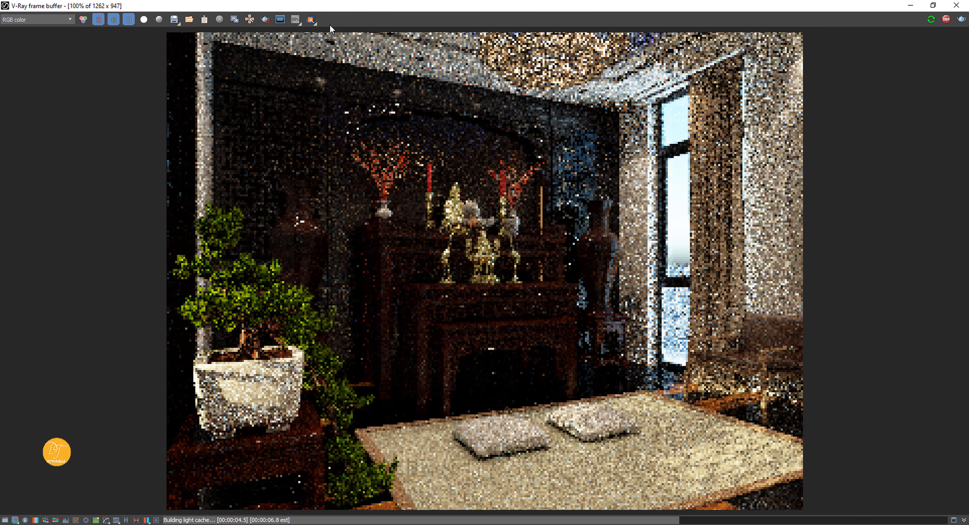
{"action": "left_click", "coordinate": [264, 19]}
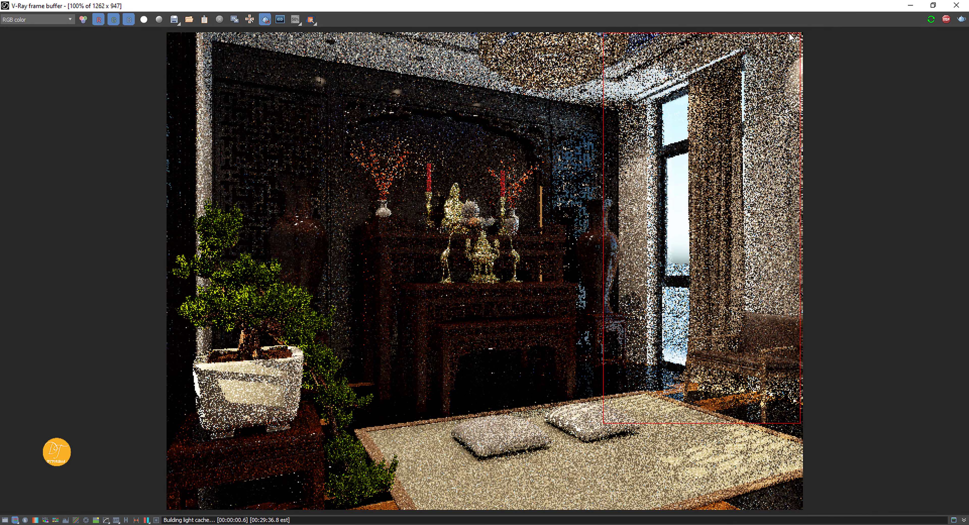
{"action": "left_click_drag", "start_coordinate": [769, 33], "coordinate": [428, 119]}
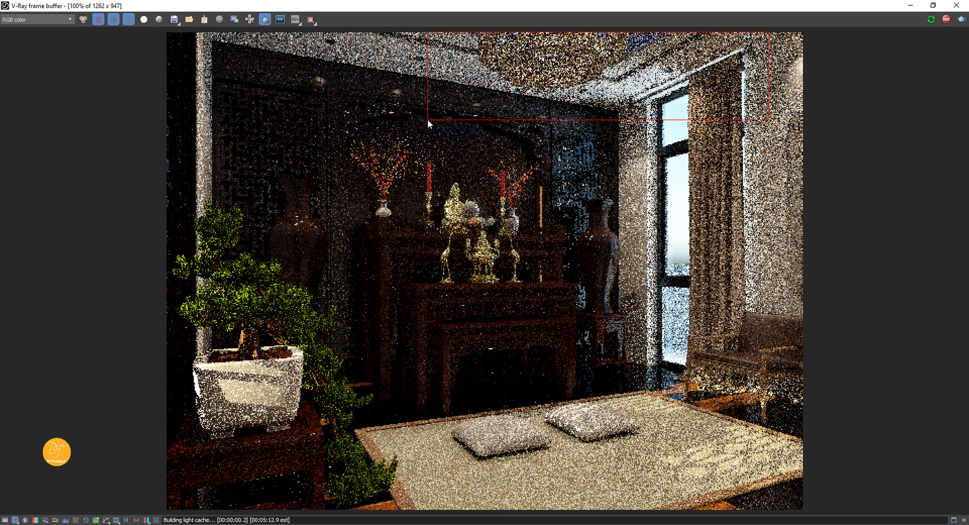
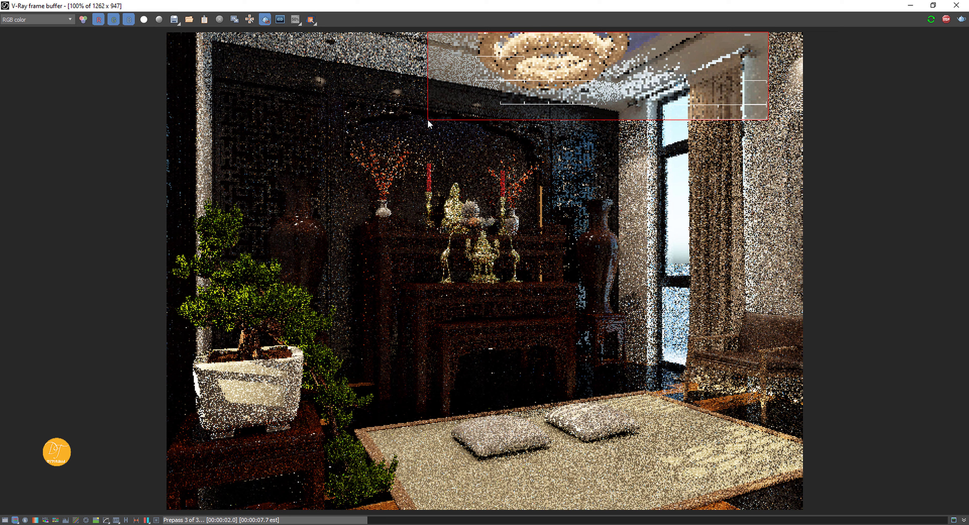
- Examine the ceiling, chandelier and downlights in the reference photo View.jpg for comparison with the region render
{"action": "key", "text": "alt+Tab"}
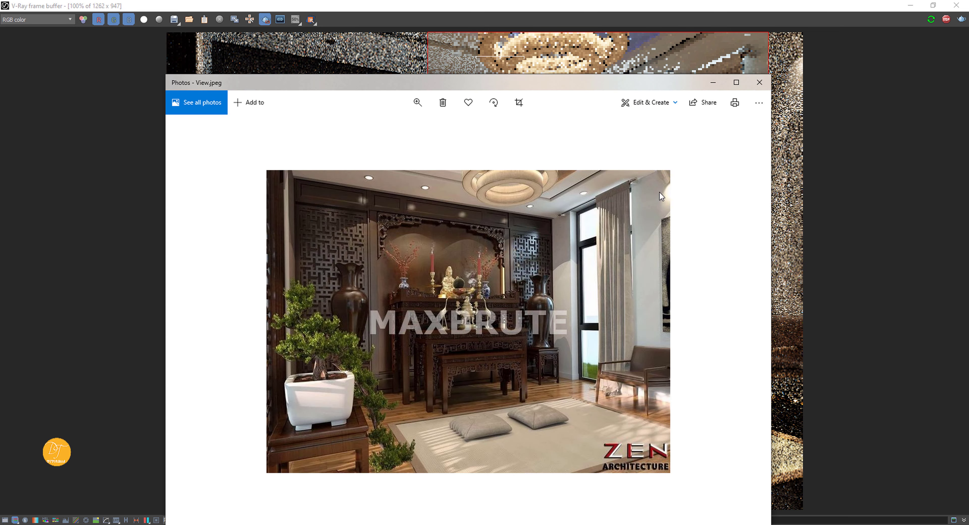
{"action": "scroll", "coordinate": [590, 179], "scroll_direction": "up", "scroll_amount": 5}
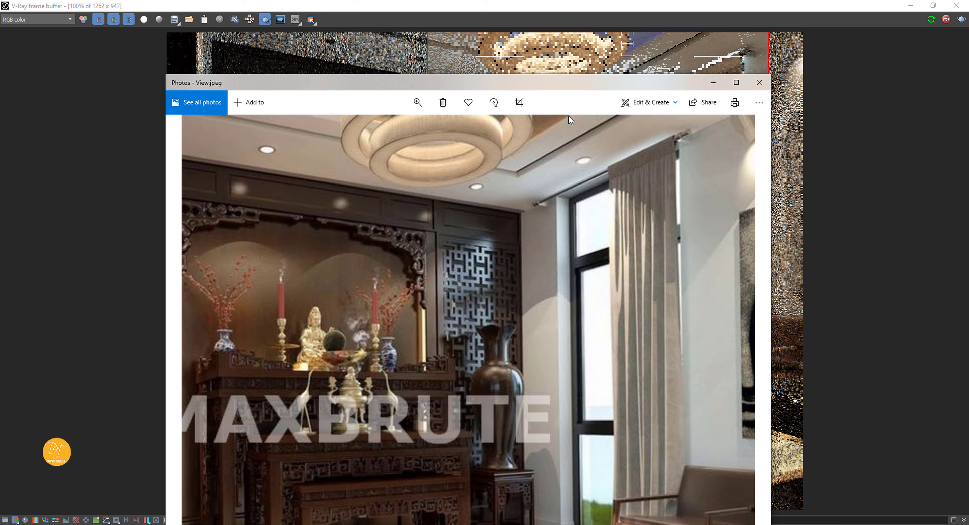
{"action": "scroll", "coordinate": [646, 204], "scroll_direction": "down", "scroll_amount": 5}
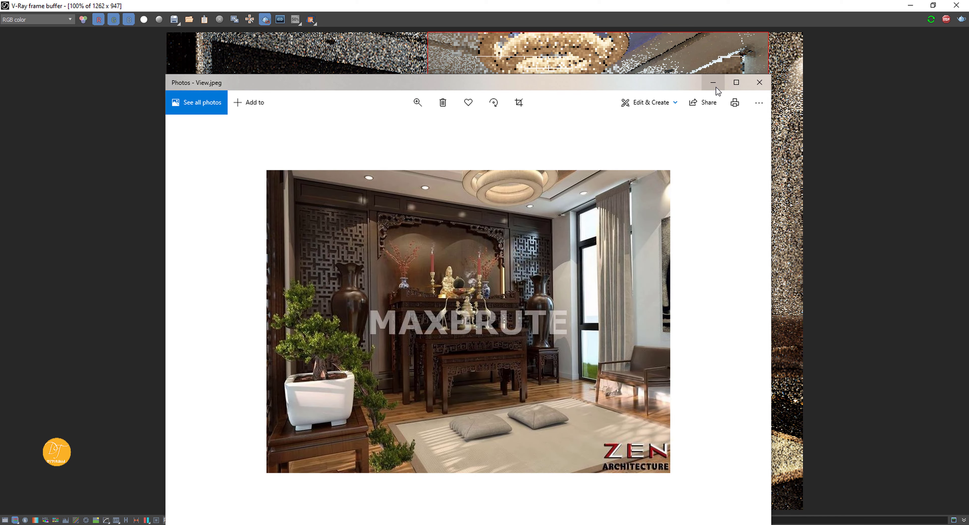
{"action": "left_click", "coordinate": [713, 83]}
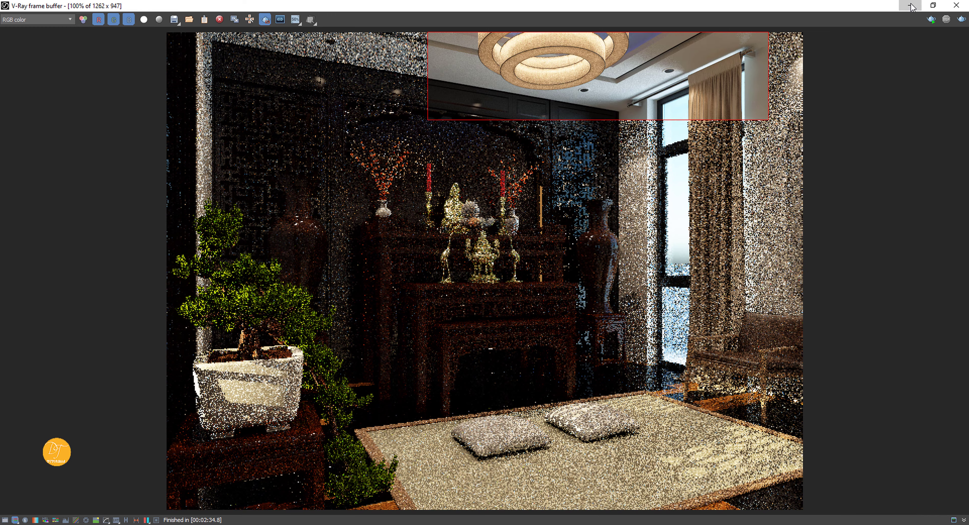
- Put the frame buffer away, show the cam 4 view full size and shaded, and change it to a perspective view near the ceiling
{"action": "left_click", "coordinate": [910, 6]}
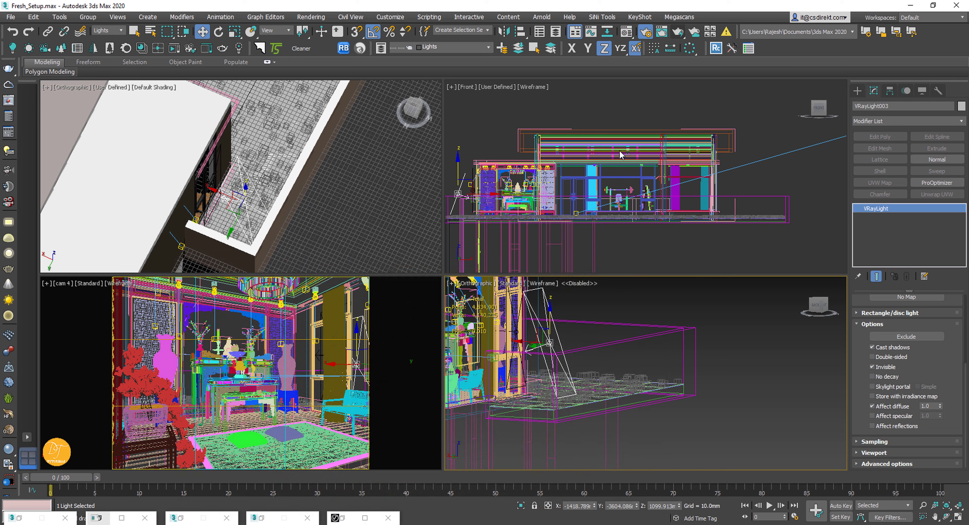
{"action": "right_click", "coordinate": [291, 390]}
{"action": "key", "text": "alt+w"}
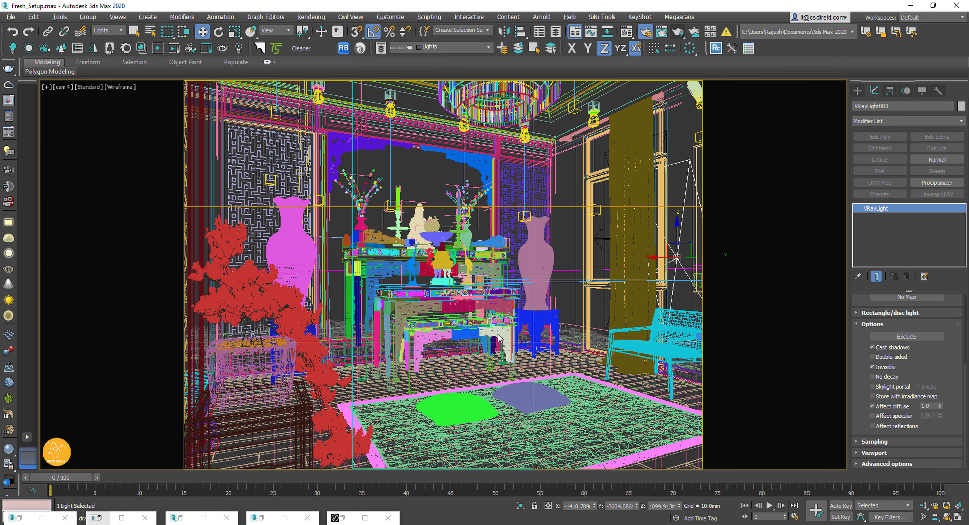
{"action": "key", "text": "F3"}
{"action": "left_click", "coordinate": [575, 107]}
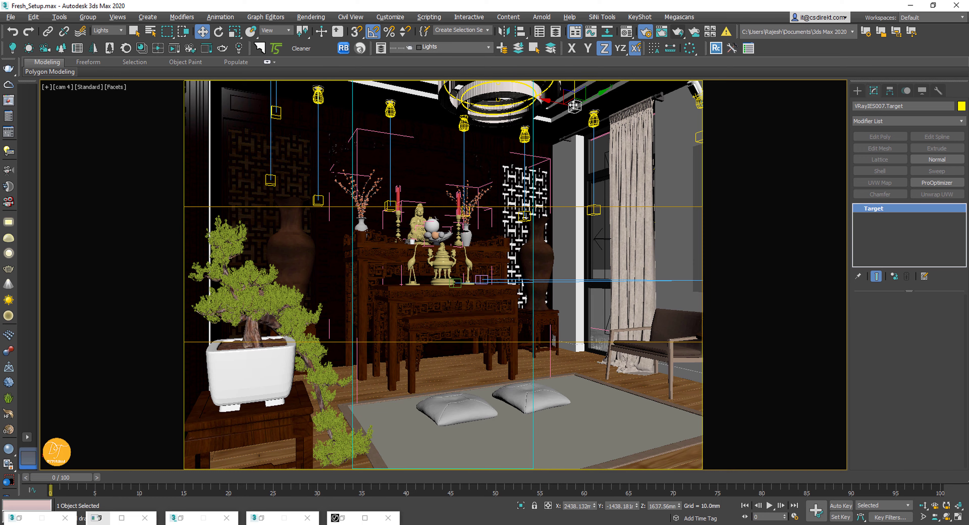
{"action": "key", "text": "p"}
{"action": "scroll", "coordinate": [582, 119], "scroll_direction": "up", "scroll_amount": 2}
{"action": "middle_click_drag", "start_coordinate": [581, 119], "coordinate": [556, 264]}
{"action": "scroll", "coordinate": [637, 200], "scroll_direction": "up", "scroll_amount": 4}
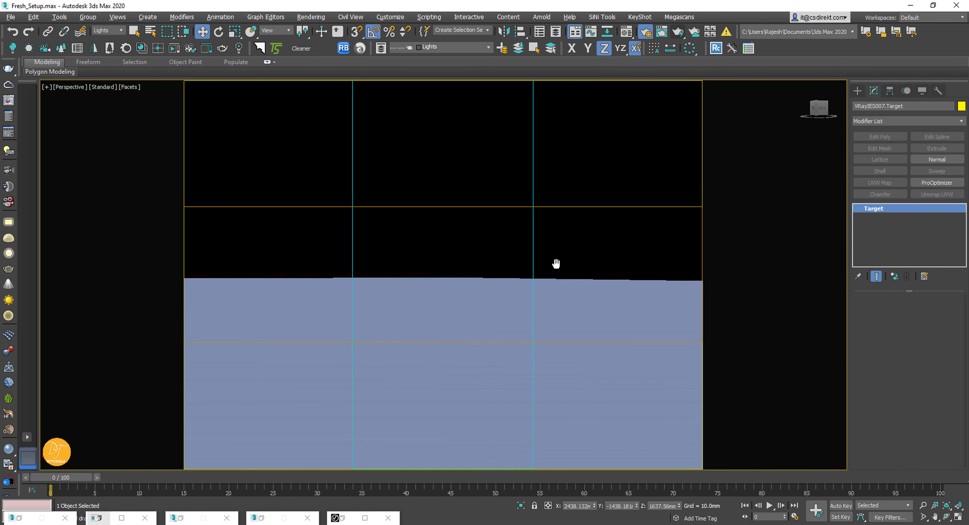
- Set the selection filter to All, inspect the plane giay dan tuong above the ceiling in isolation, and delete it
{"action": "left_click", "coordinate": [477, 309]}
{"action": "left_click", "coordinate": [101, 33]}
{"action": "left_click", "coordinate": [108, 37]}
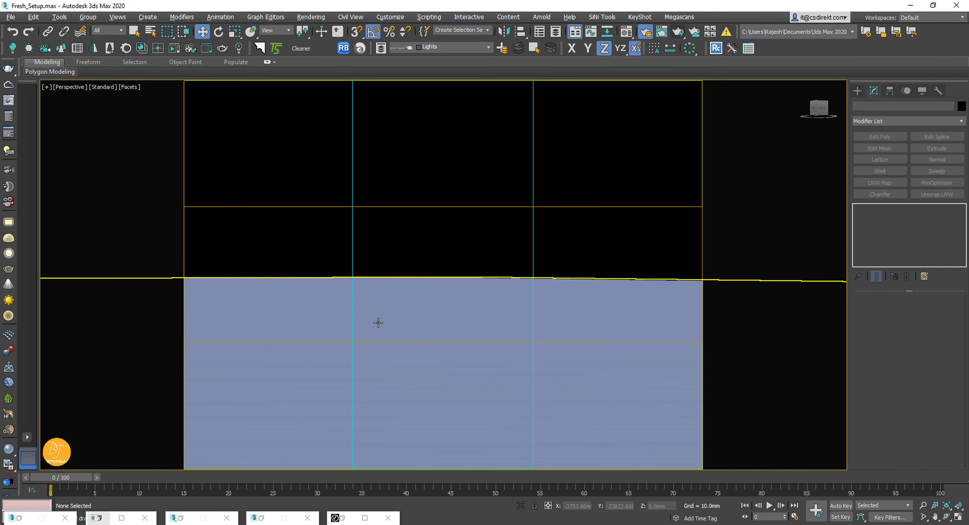
{"action": "left_click", "coordinate": [422, 314]}
{"action": "middle_click_drag", "start_coordinate": [423, 315], "coordinate": [440, 275], "text": "alt"}
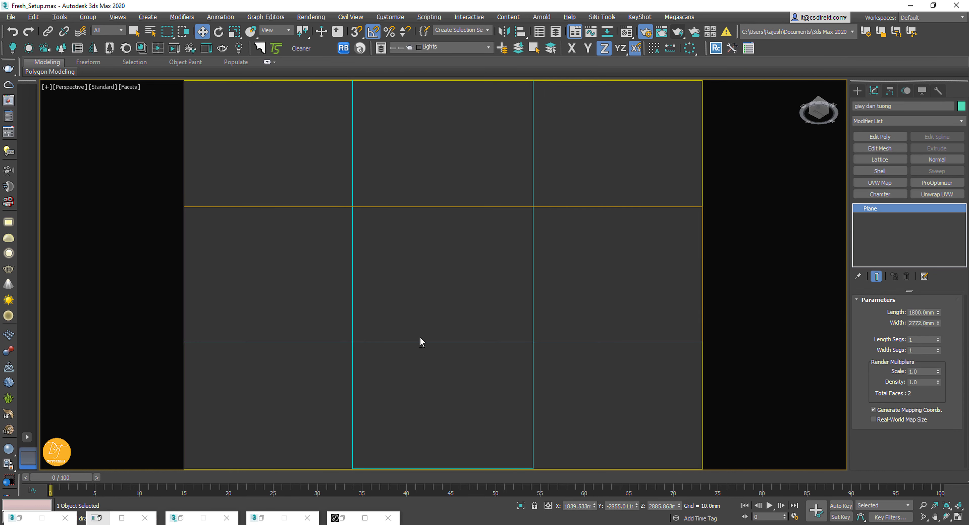
{"action": "middle_click_drag", "start_coordinate": [421, 342], "coordinate": [468, 392], "text": "alt"}
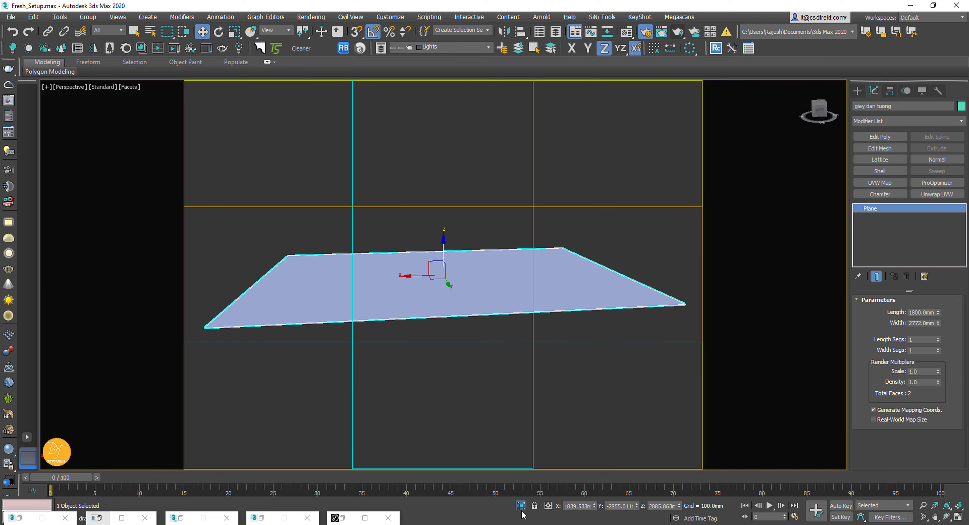
{"action": "middle_click_drag", "start_coordinate": [469, 349], "coordinate": [454, 404], "text": "alt"}
{"action": "left_click_drag", "start_coordinate": [443, 253], "coordinate": [444, 201]}
{"action": "scroll", "coordinate": [432, 228], "scroll_direction": "up", "scroll_amount": 4}
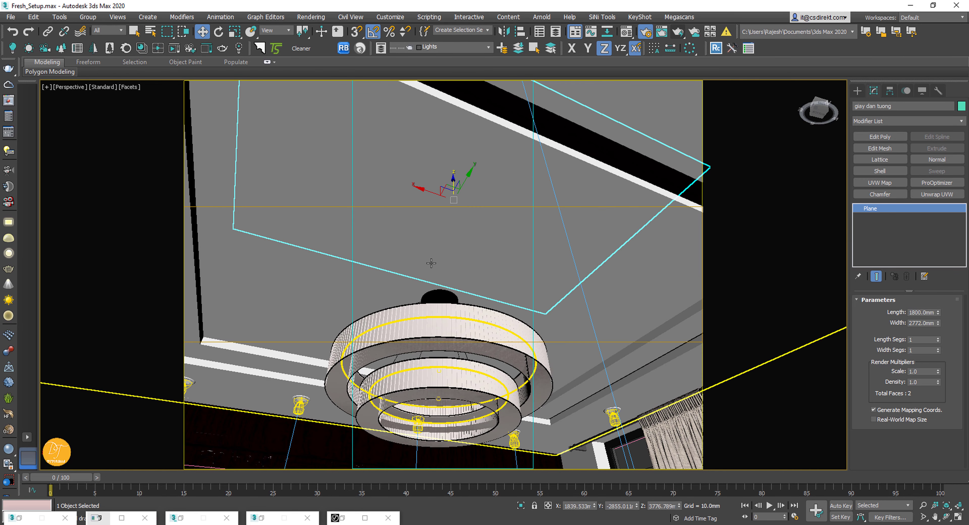
{"action": "key", "text": "ctrl+z"}
{"action": "key", "text": "Delete"}
- Examine the downlights above the altar up close and compare them with the rendered ceiling region
{"action": "middle_click_drag", "start_coordinate": [462, 285], "coordinate": [526, 314], "text": "alt"}
{"action": "middle_click_drag", "start_coordinate": [526, 314], "coordinate": [530, 143]}
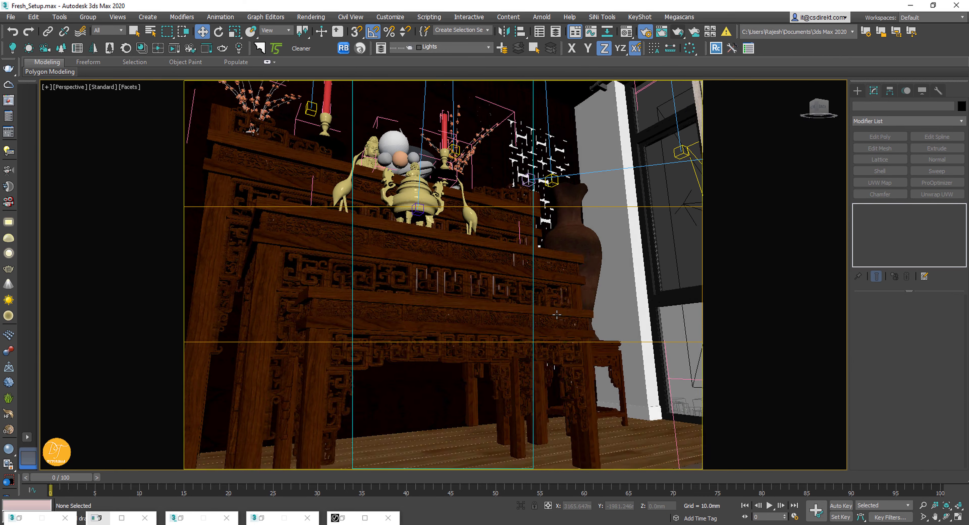
{"action": "middle_click_drag", "start_coordinate": [541, 361], "coordinate": [572, 380], "text": "alt"}
{"action": "middle_click_drag", "start_coordinate": [571, 379], "coordinate": [703, 466]}
{"action": "middle_click_drag", "start_coordinate": [416, 321], "coordinate": [485, 357]}
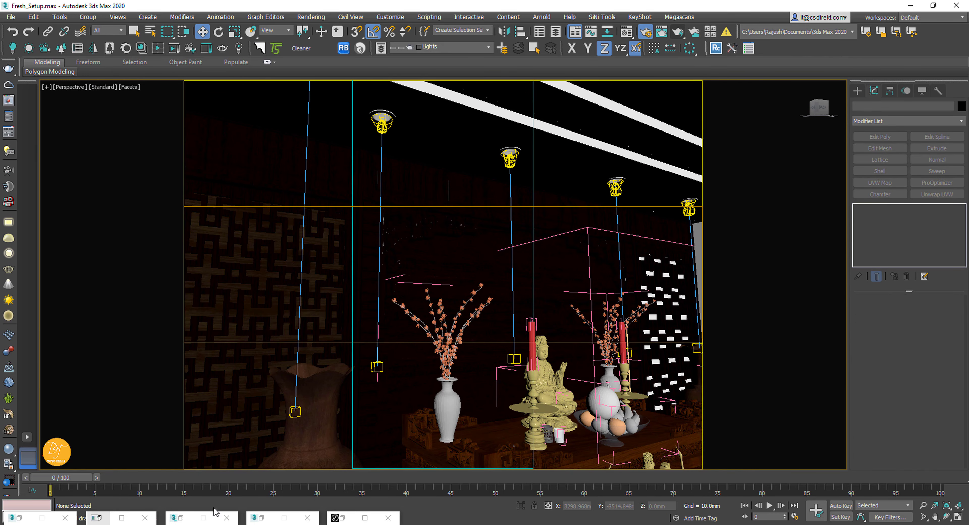
{"action": "left_click", "coordinate": [343, 518]}
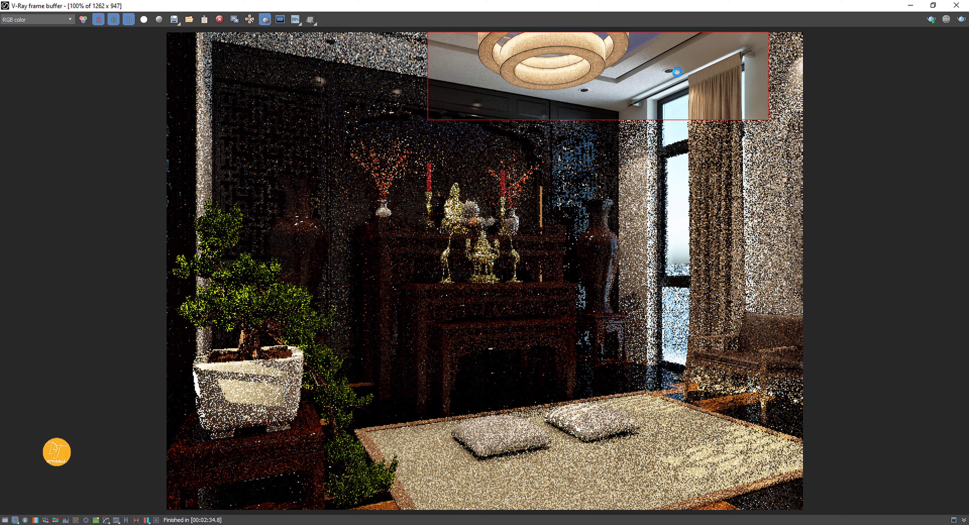
{"action": "left_click", "coordinate": [911, 6]}
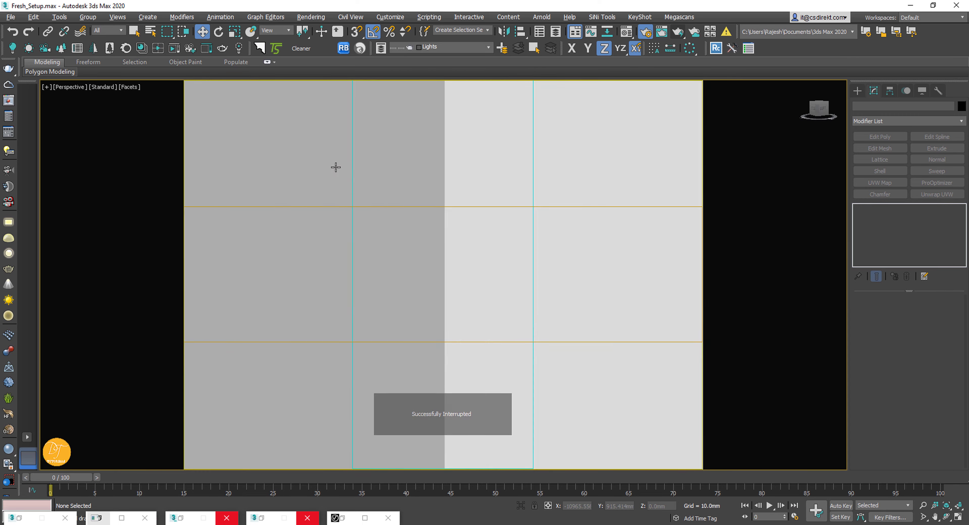
{"action": "scroll", "coordinate": [380, 152], "scroll_direction": "up", "scroll_amount": 10}
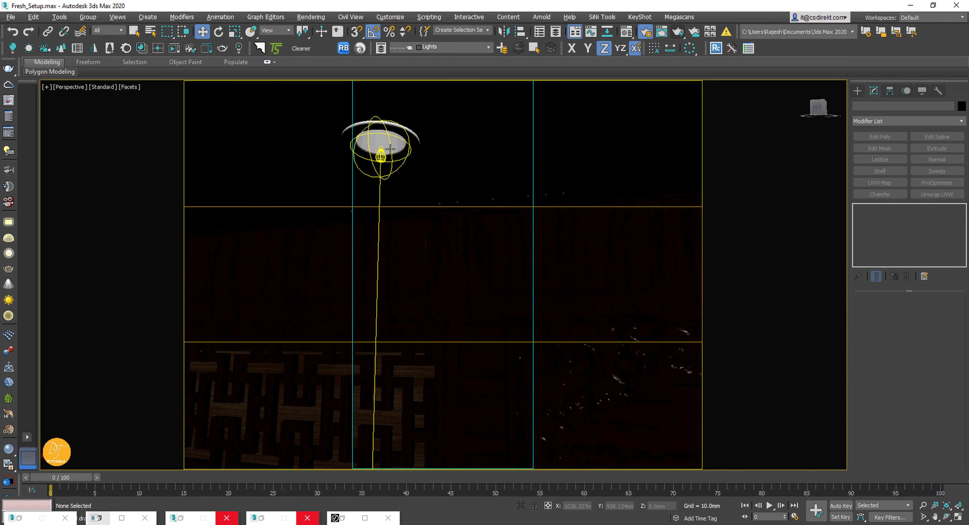
- Sample the downlight's material into the unused Material #4 slot and isolate the downlight group den tran
{"action": "key", "text": "m"}
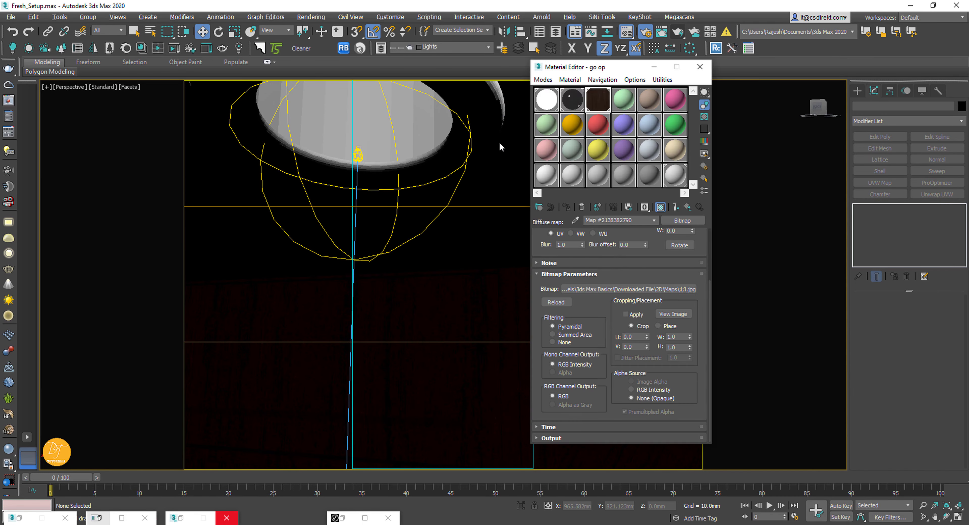
{"action": "left_click", "coordinate": [622, 101]}
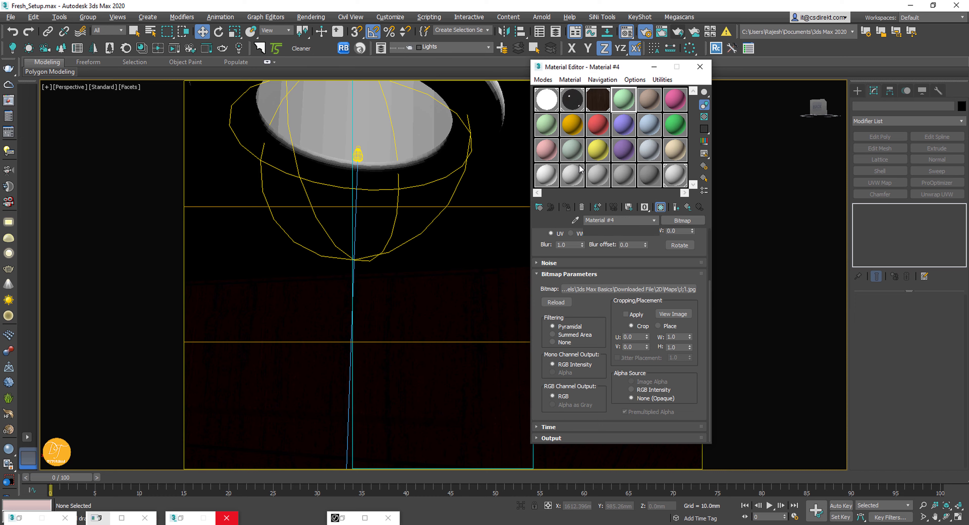
{"action": "left_click", "coordinate": [575, 220]}
{"action": "left_click", "coordinate": [382, 132]}
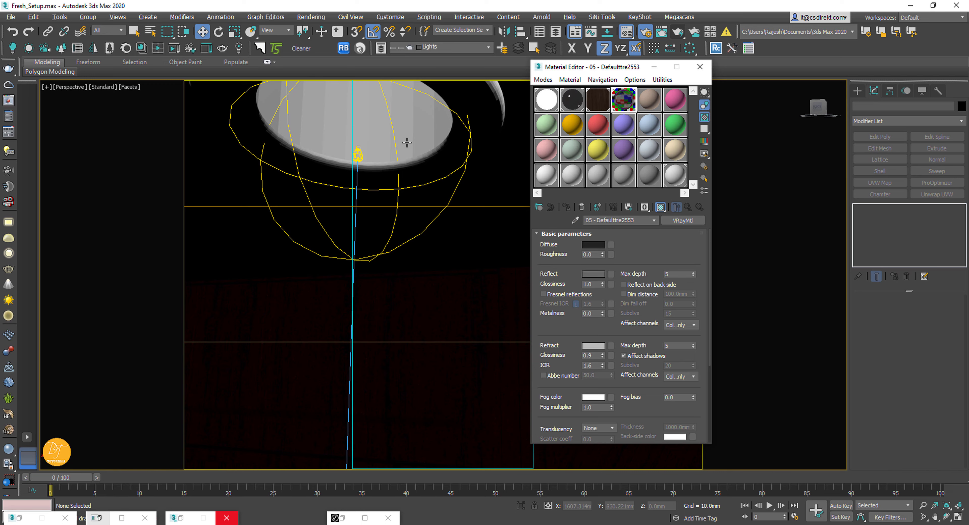
{"action": "left_click", "coordinate": [424, 136]}
{"action": "key", "text": "alt+q"}
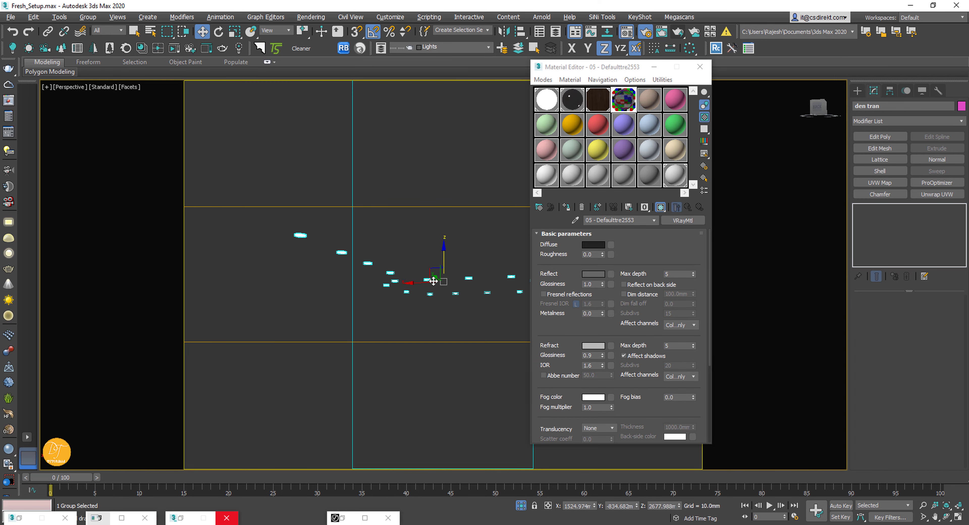
- Leave the downlight isolation, select all objects using the 05 - Defaulttre2553 material, and inspect them in isolation
{"action": "middle_click_drag", "start_coordinate": [433, 281], "coordinate": [435, 214], "text": "alt"}
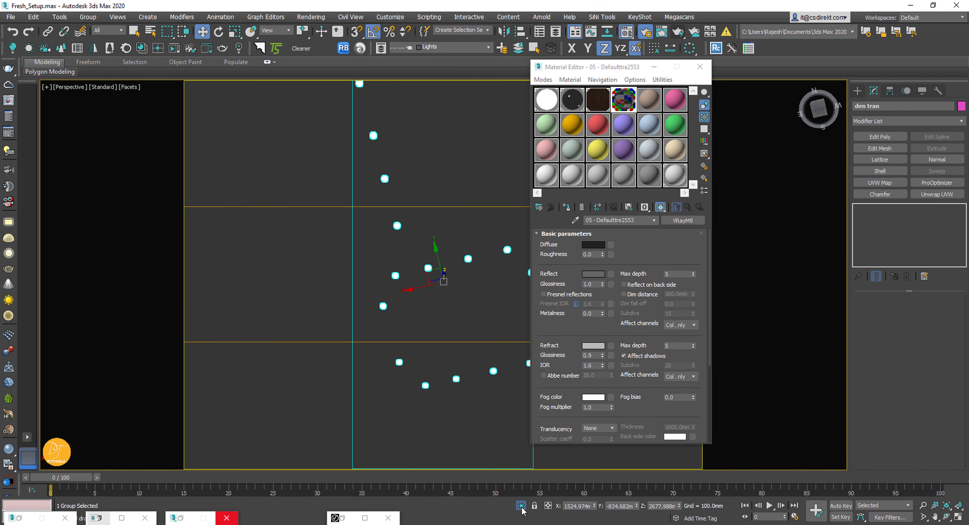
{"action": "key", "text": "alt+q"}
{"action": "right_click", "coordinate": [678, 223]}
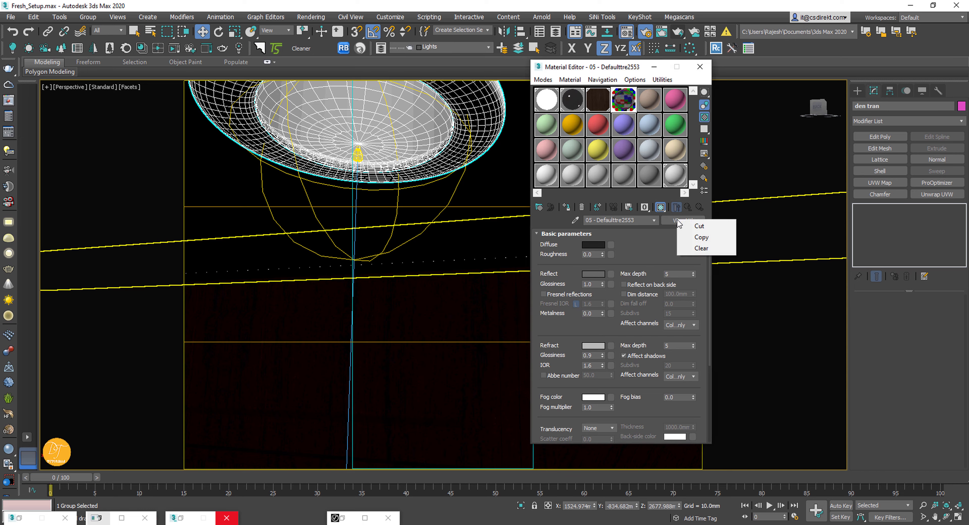
{"action": "right_click", "coordinate": [621, 93]}
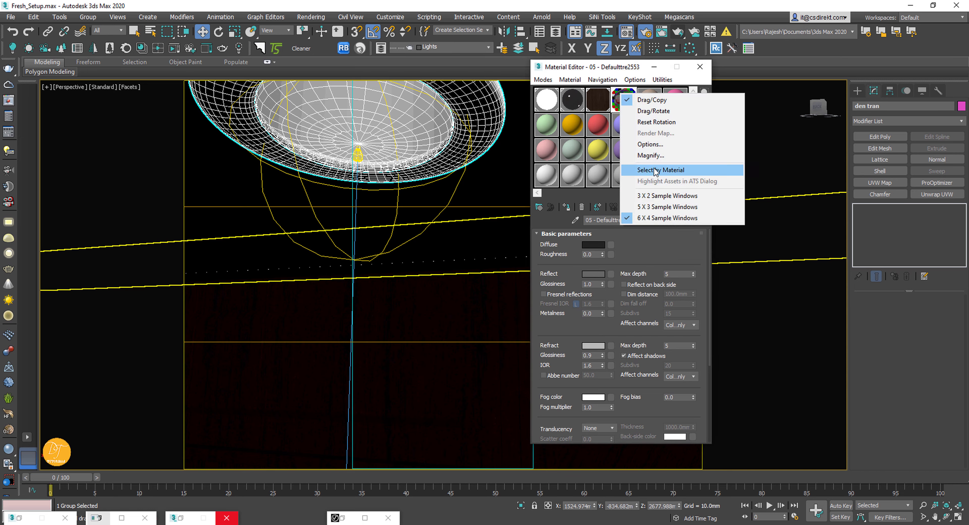
{"action": "left_click", "coordinate": [654, 169]}
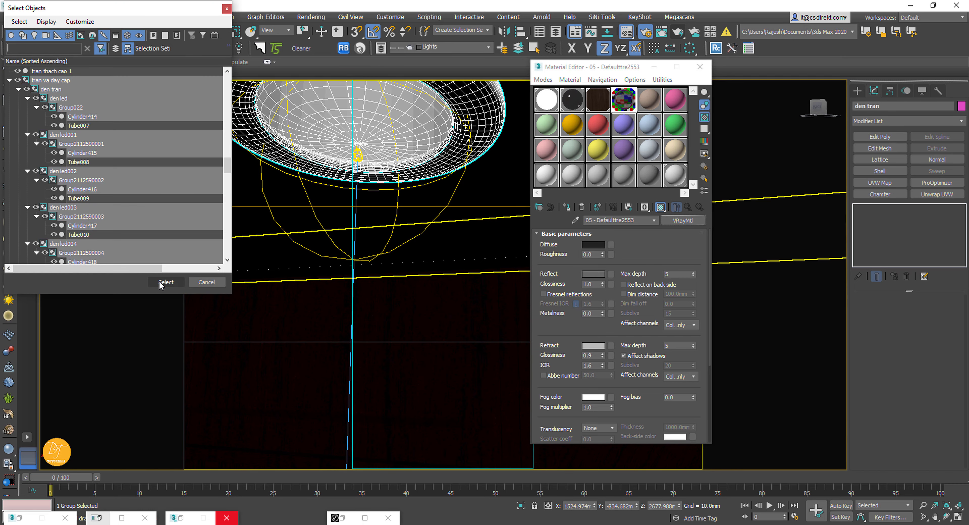
{"action": "left_click", "coordinate": [165, 283]}
{"action": "key", "text": "alt+q"}
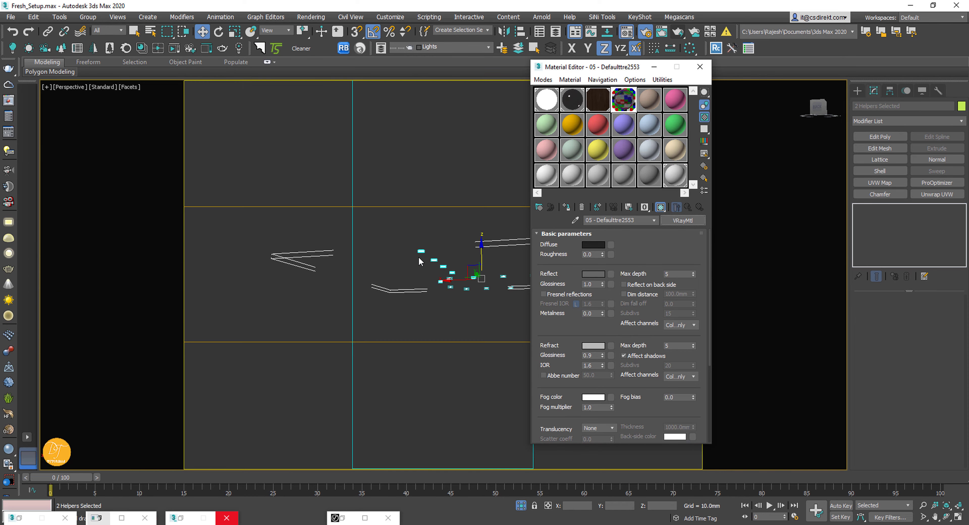
{"action": "middle_click_drag", "start_coordinate": [420, 263], "coordinate": [399, 251], "text": "alt"}
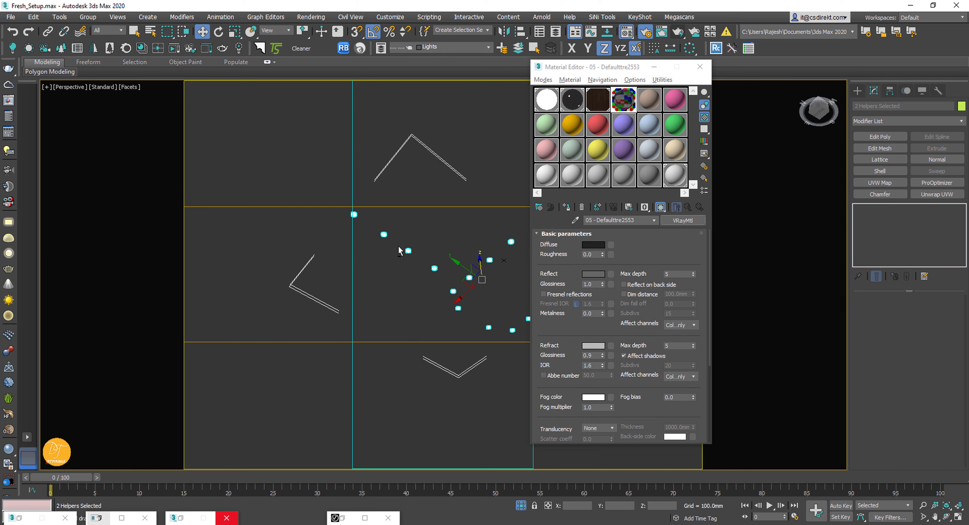
{"action": "left_click", "coordinate": [393, 306]}
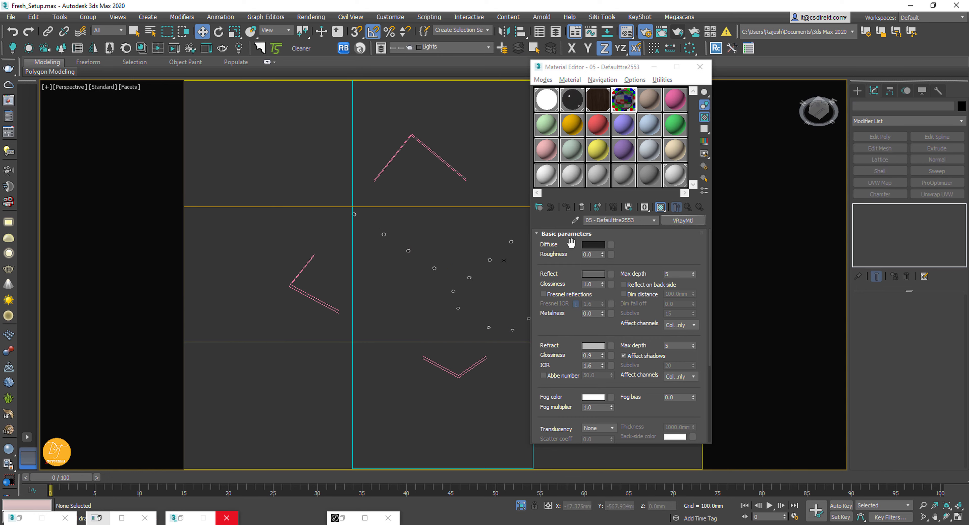
- Change the 05 - Defaulttre2553 downlight material's type to VRayLightMtl and put the Material Editor away
{"action": "left_click", "coordinate": [683, 220]}
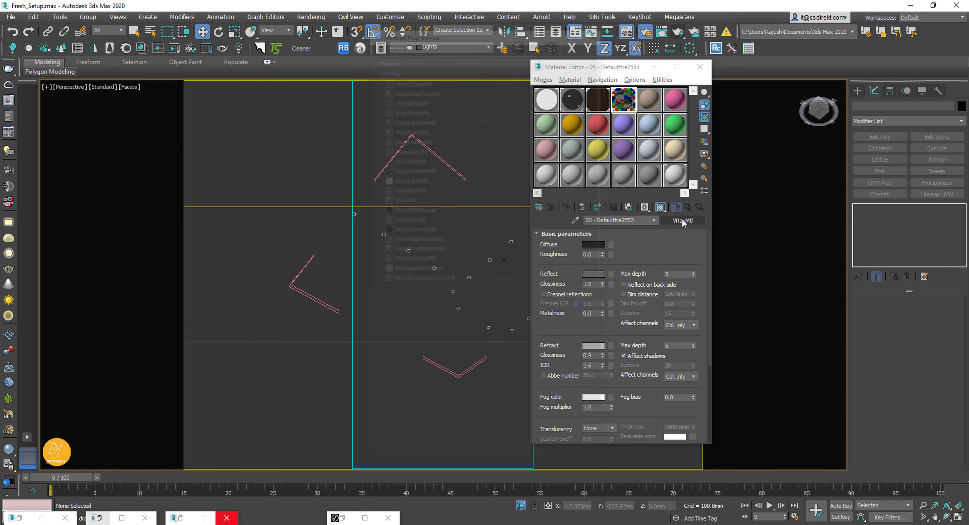
{"action": "double_click", "coordinate": [401, 179]}
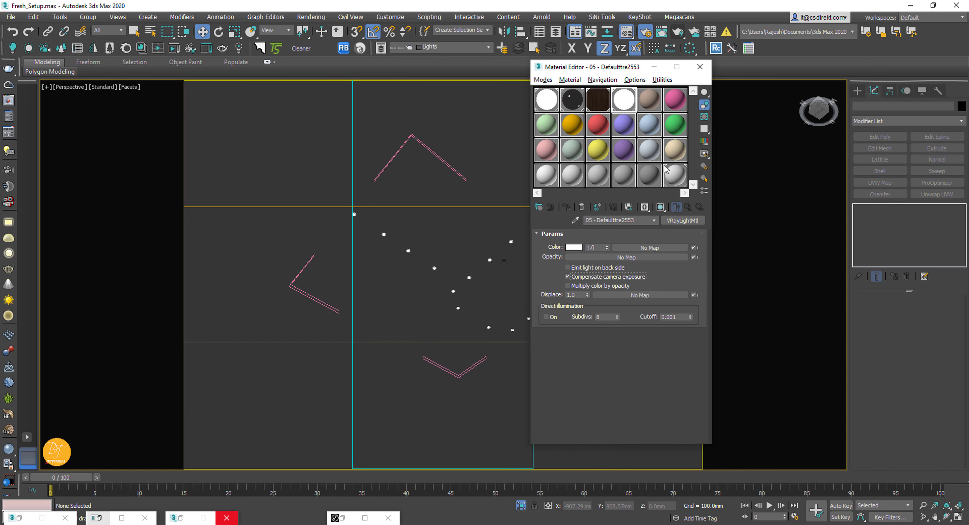
{"action": "left_click", "coordinate": [653, 67]}
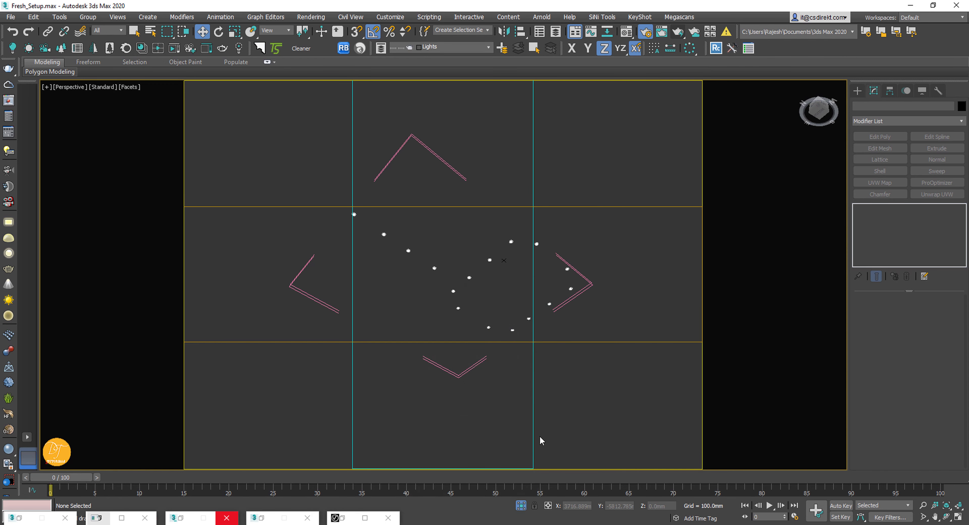
- End the isolation of the light objects and return the viewport to the cam 4 view
{"action": "left_click", "coordinate": [525, 506]}
{"action": "middle_click_drag", "start_coordinate": [457, 291], "coordinate": [428, 275], "text": "alt"}
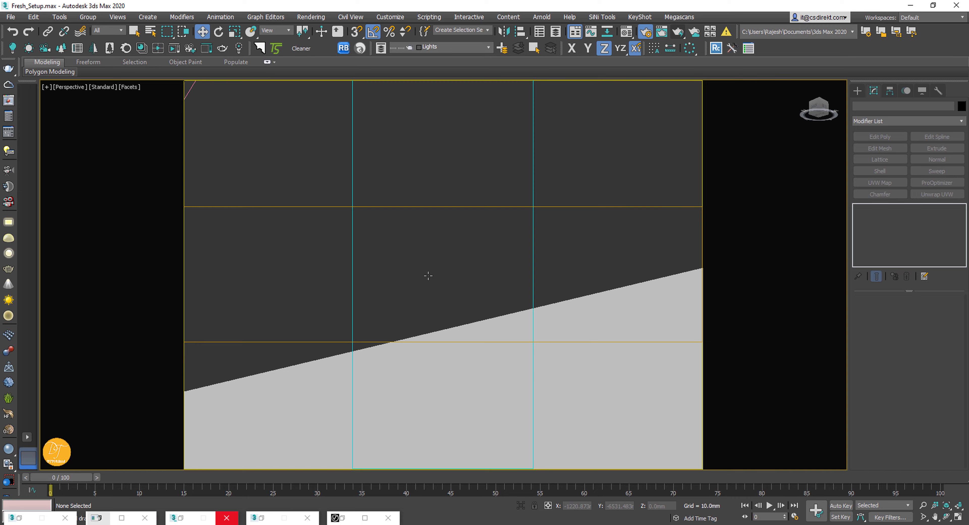
{"action": "key", "text": "c"}
{"action": "double_click", "coordinate": [446, 194]}
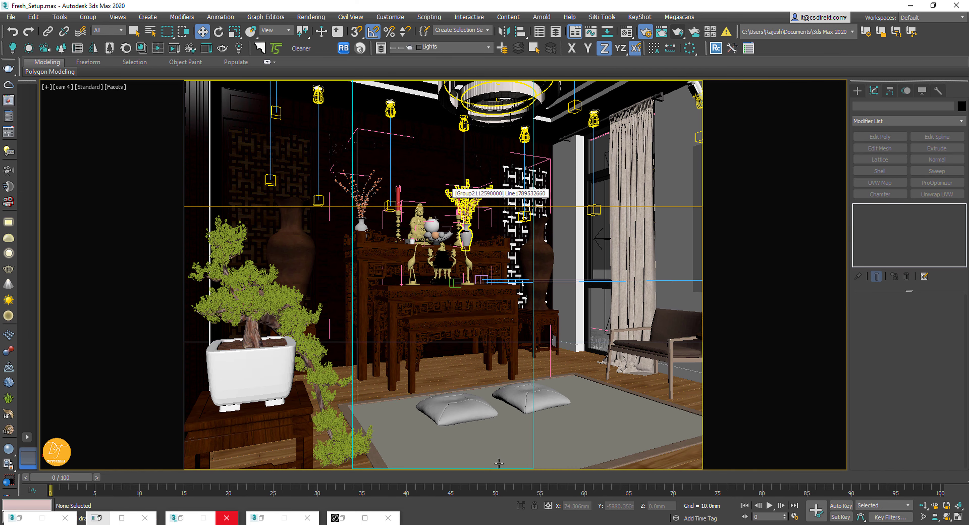
- Check the reference image View.jpeg against the cam 4 view
{"action": "left_click", "coordinate": [639, 524]}
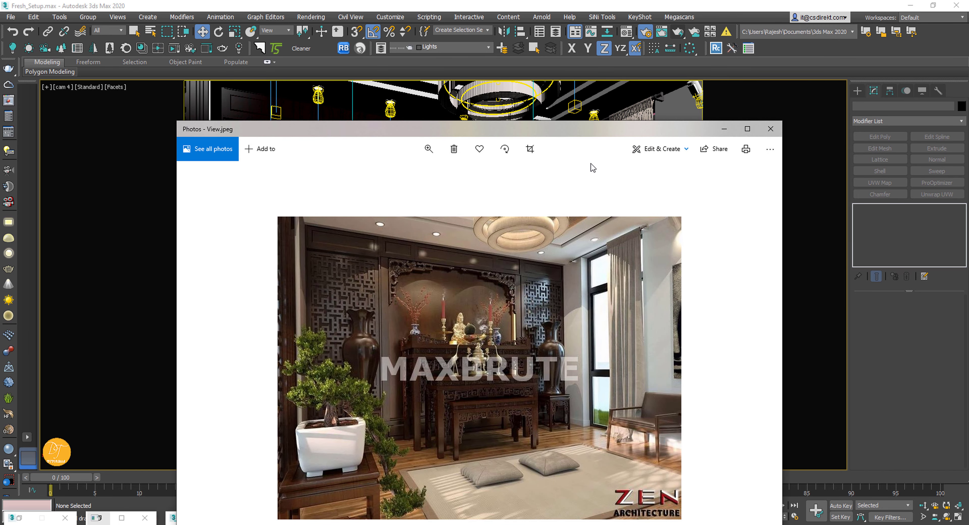
{"action": "left_click_drag", "start_coordinate": [580, 131], "coordinate": [579, 42]}
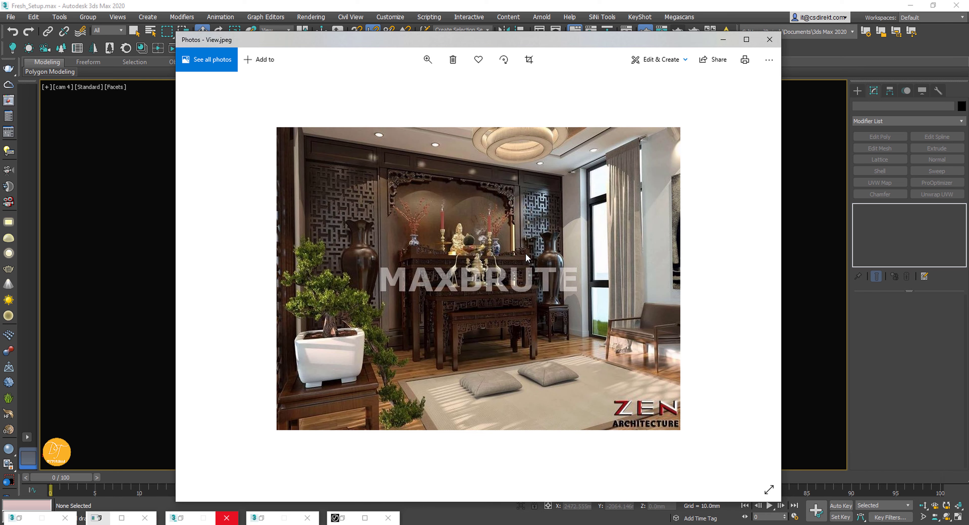
{"action": "left_click", "coordinate": [723, 40]}
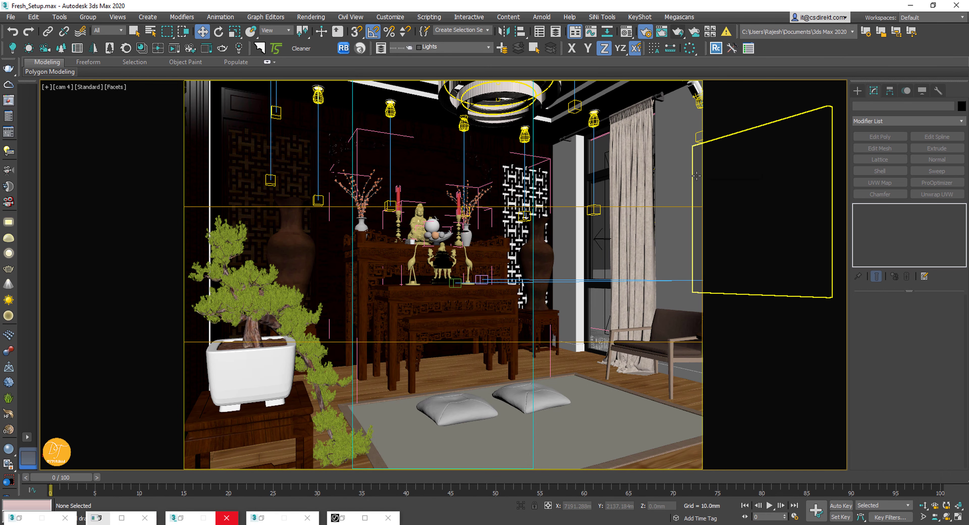
- Sample the wall picture's material tranh 1 into the unused Material #5 slot and open its diffuse bitmap for replacement
{"action": "key", "text": "m"}
{"action": "left_click_drag", "start_coordinate": [638, 70], "coordinate": [443, 65]}
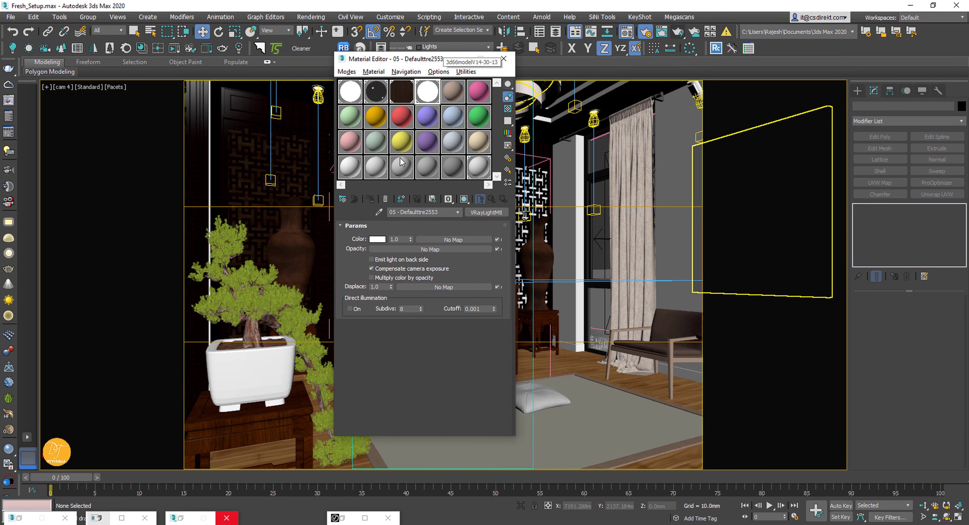
{"action": "left_click", "coordinate": [453, 93]}
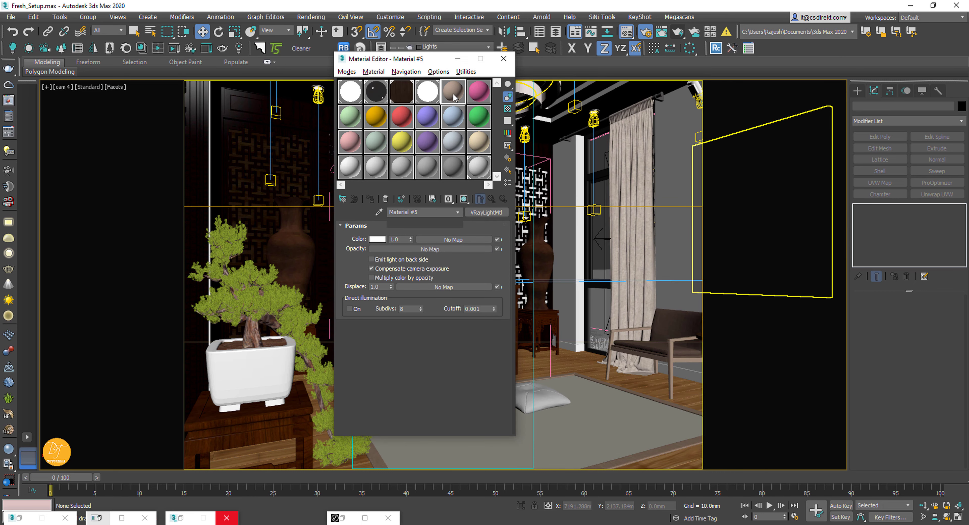
{"action": "left_click", "coordinate": [378, 212]}
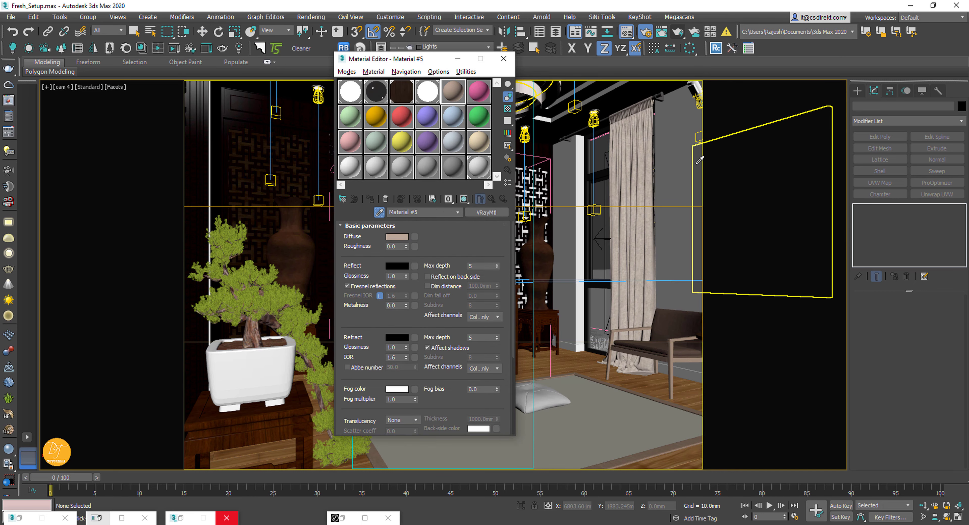
{"action": "left_click", "coordinate": [643, 194]}
{"action": "scroll", "coordinate": [417, 238], "scroll_direction": "down", "scroll_amount": 5}
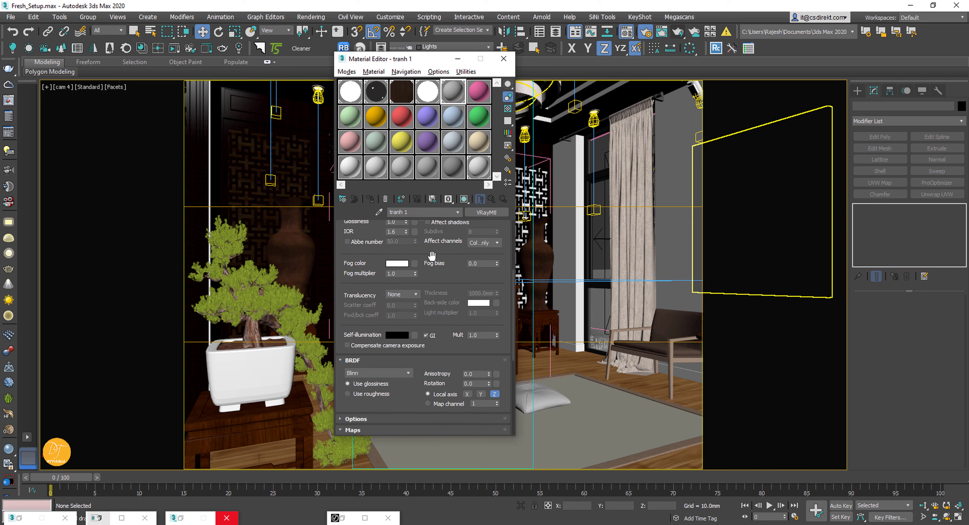
{"action": "scroll", "coordinate": [432, 256], "scroll_direction": "up", "scroll_amount": 5}
{"action": "left_click", "coordinate": [414, 237]}
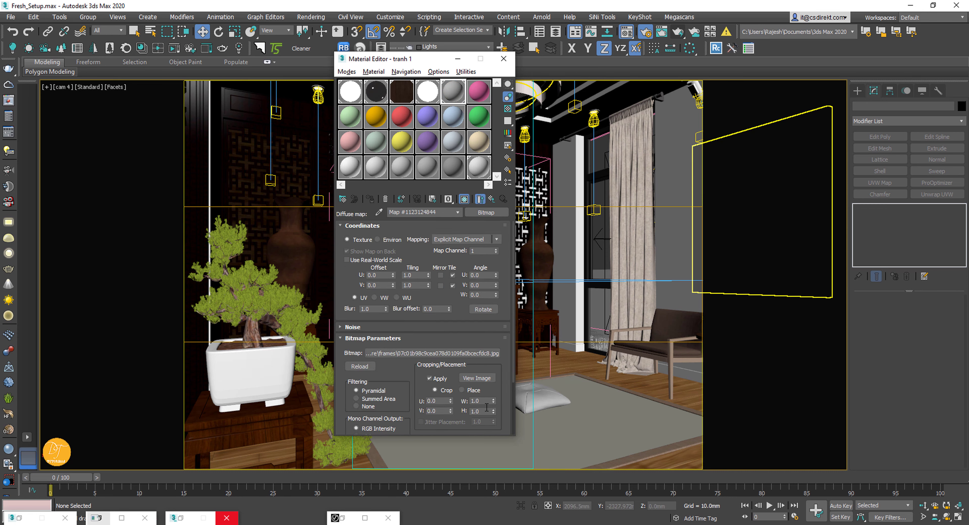
{"action": "left_click", "coordinate": [433, 353]}
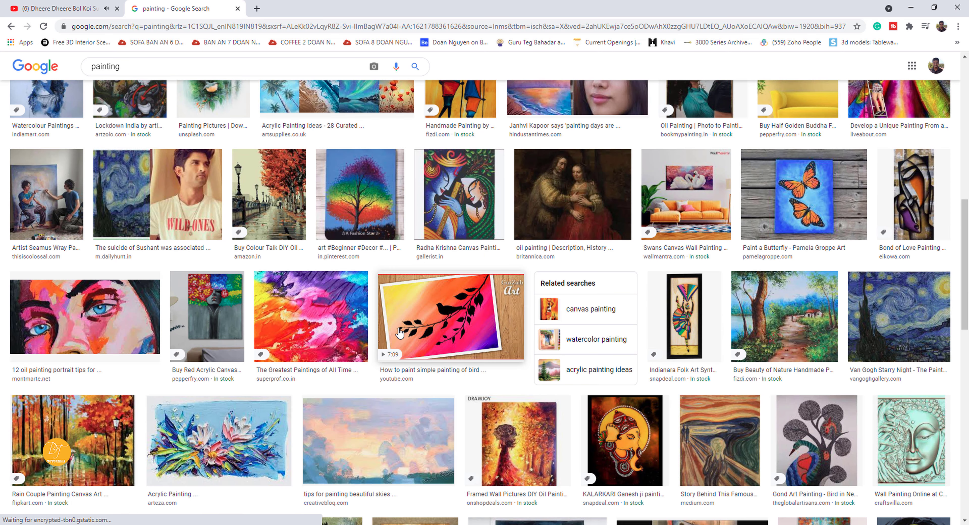
- Look through the Google image results for painting in Chrome for artwork suited to the wall picture
{"action": "scroll", "coordinate": [399, 333], "scroll_direction": "down", "scroll_amount": 5}
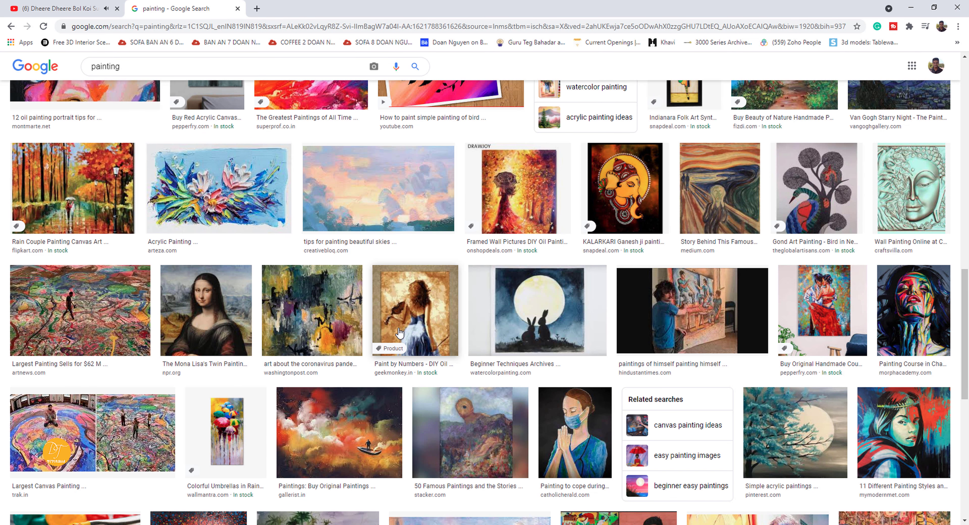
{"action": "scroll", "coordinate": [399, 332], "scroll_direction": "down", "scroll_amount": 8}
{"action": "scroll", "coordinate": [400, 333], "scroll_direction": "up", "scroll_amount": 4}
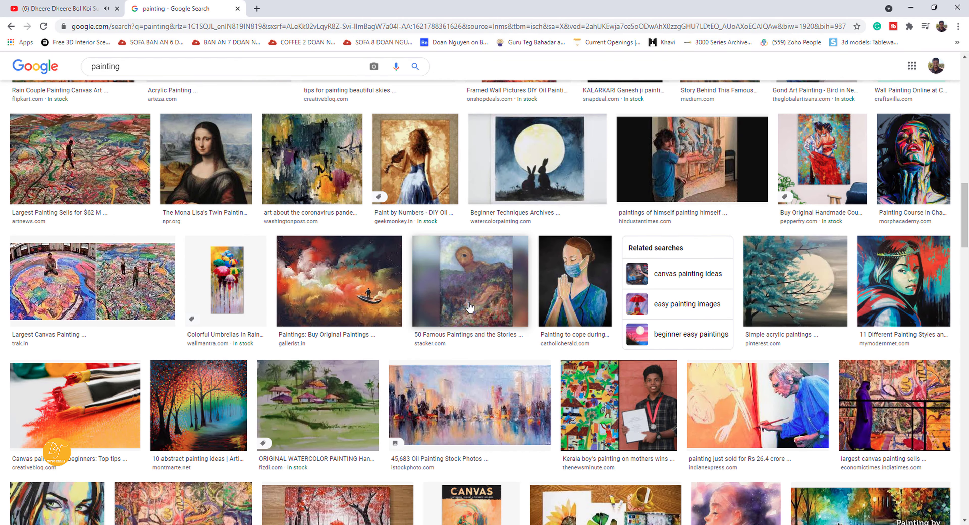
{"action": "scroll", "coordinate": [469, 311], "scroll_direction": "down", "scroll_amount": 9}
{"action": "scroll", "coordinate": [469, 311], "scroll_direction": "down", "scroll_amount": 18}
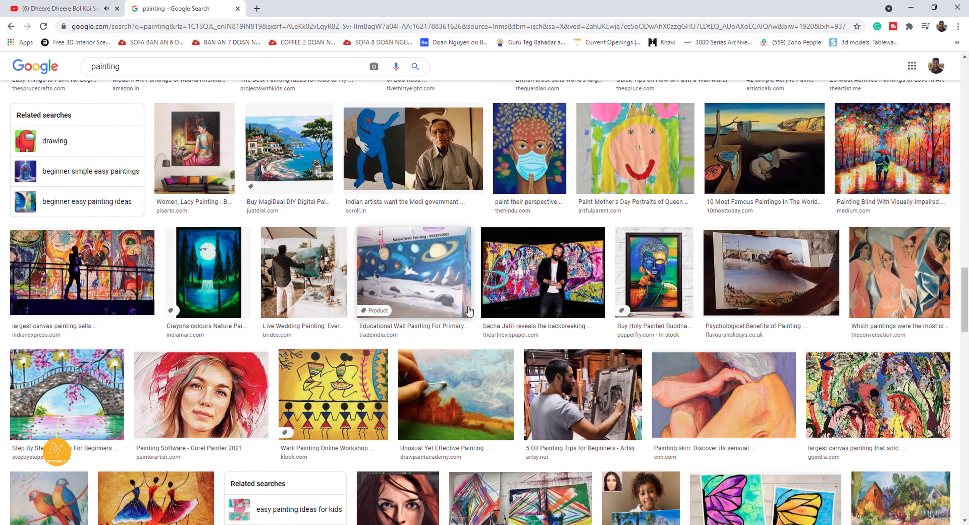
{"action": "scroll", "coordinate": [469, 311], "scroll_direction": "down", "scroll_amount": 15}
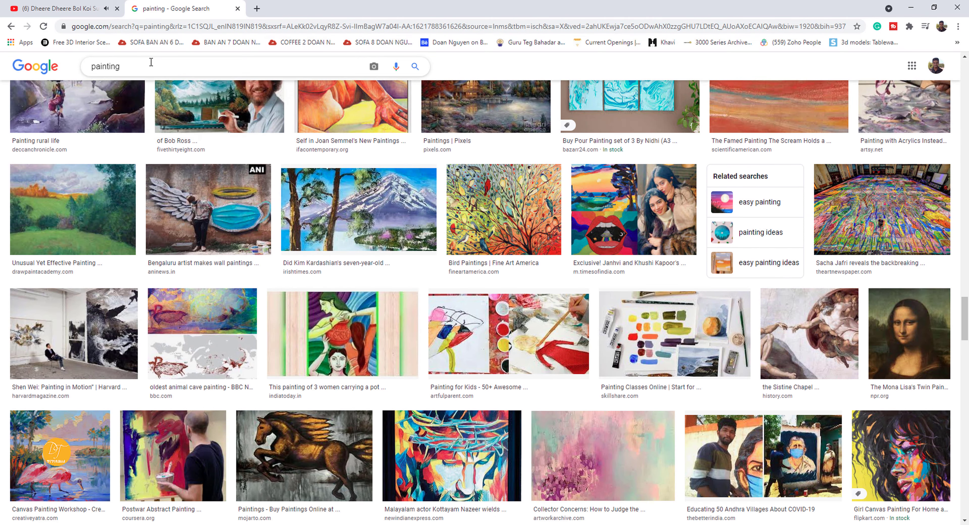
- Refine the Google image search to painting texture and look through the results
{"action": "left_click", "coordinate": [149, 63]}
{"action": "type", "text": "tex"}
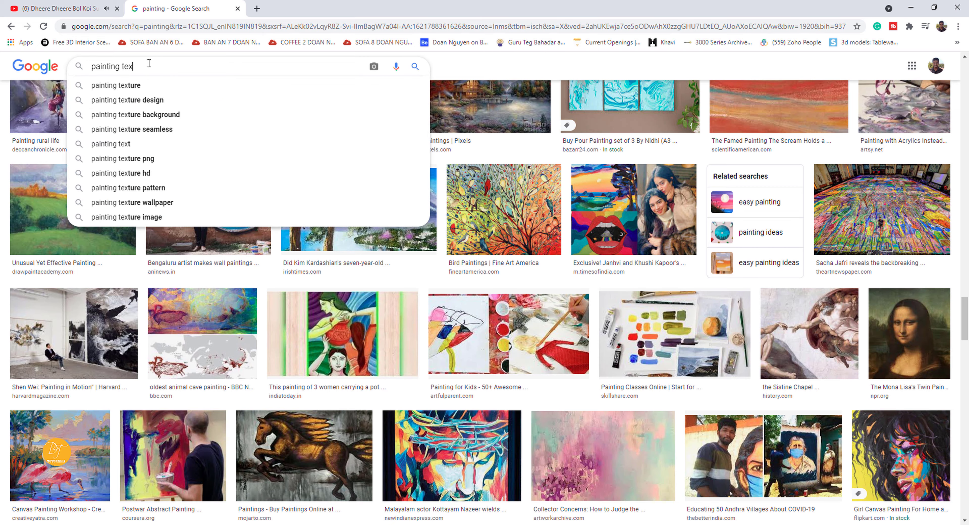
{"action": "type", "text": "ture"}
{"action": "key", "text": "Return"}
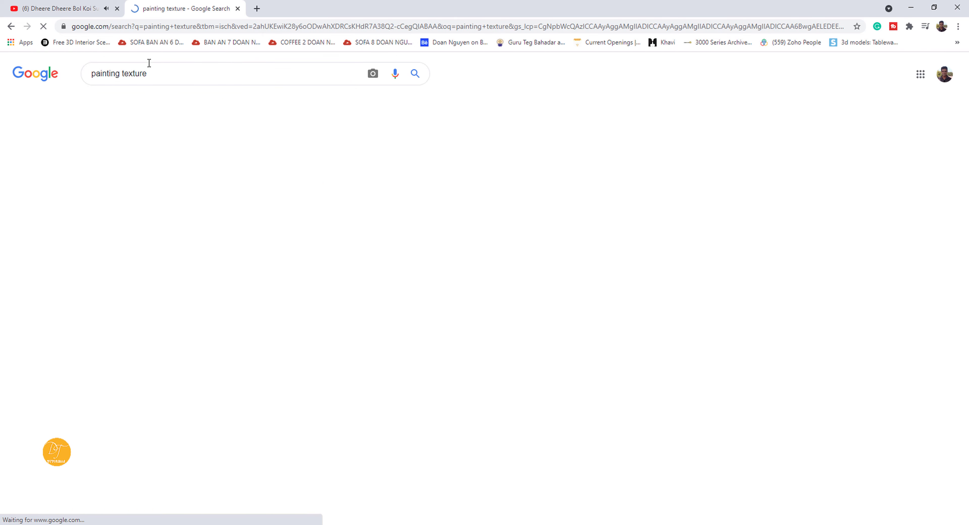
{"action": "scroll", "coordinate": [580, 385], "scroll_direction": "down", "scroll_amount": 6}
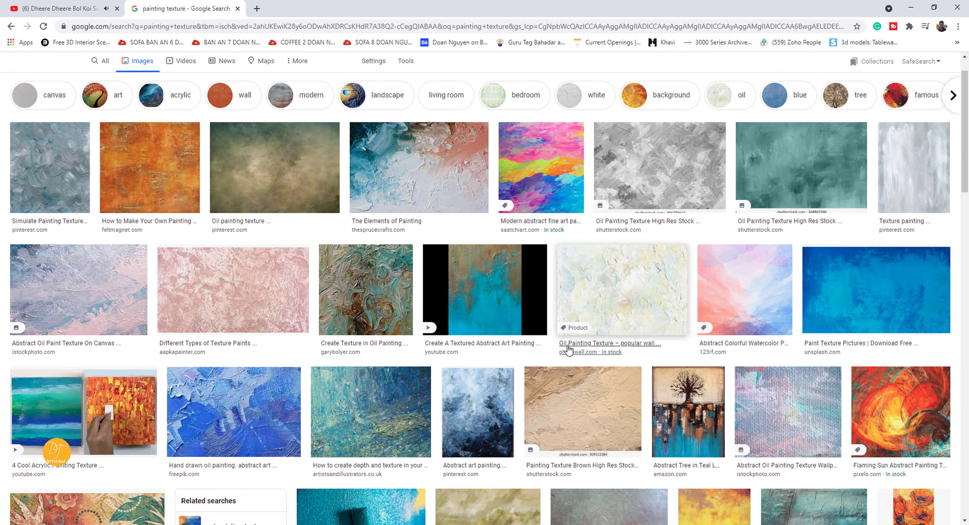
- Open the Abstract Tree in Teal Landscape painting from the results and show its full-size image in a separate tab
{"action": "middle_click", "coordinate": [689, 216]}
{"action": "left_click", "coordinate": [316, 9]}
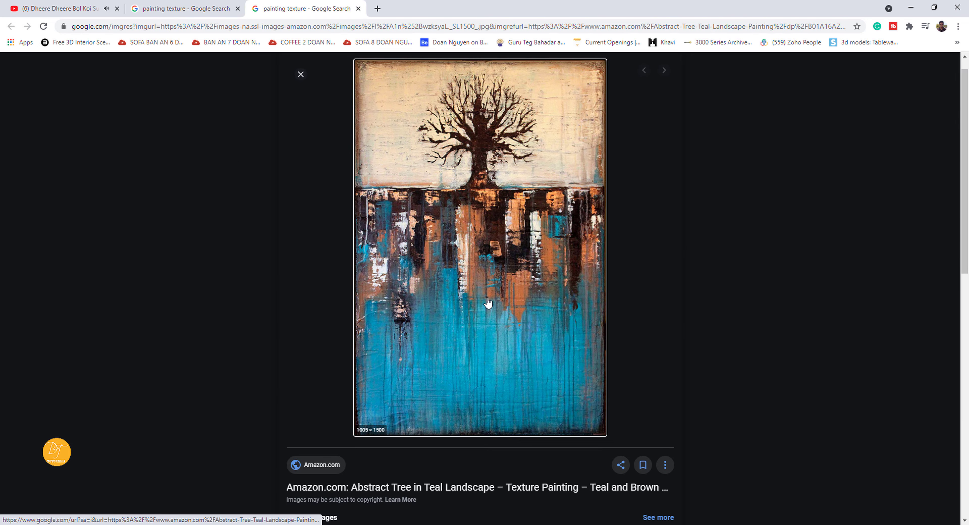
{"action": "right_click", "coordinate": [498, 274]}
{"action": "left_click", "coordinate": [544, 369]}
{"action": "left_click", "coordinate": [424, 8]}
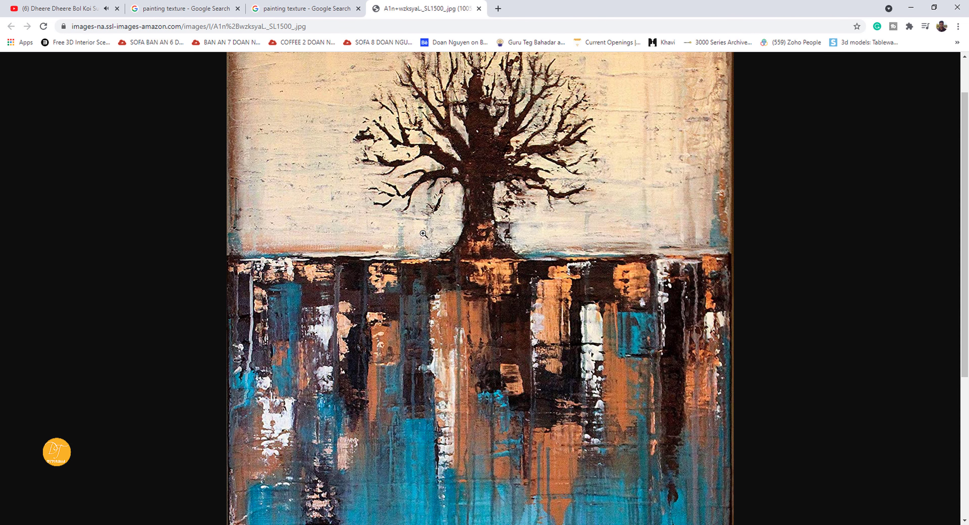
- Save the tree painting as a JPEG in the Maps folder and return to 3ds Max
{"action": "key", "text": "ctrl+s"}
{"action": "left_click", "coordinate": [39, 228]}
{"action": "left_click", "coordinate": [152, 334]}
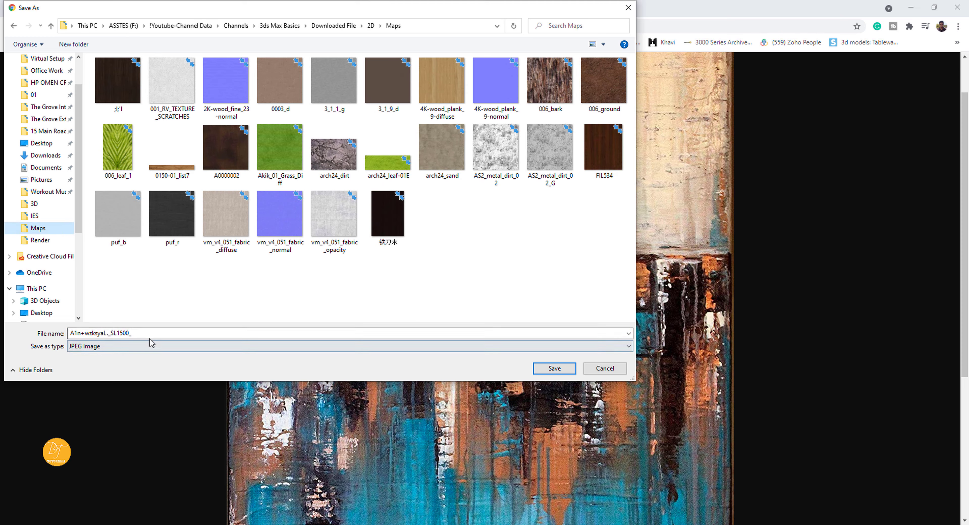
{"action": "key", "text": "Return"}
{"action": "left_click", "coordinate": [912, 7]}
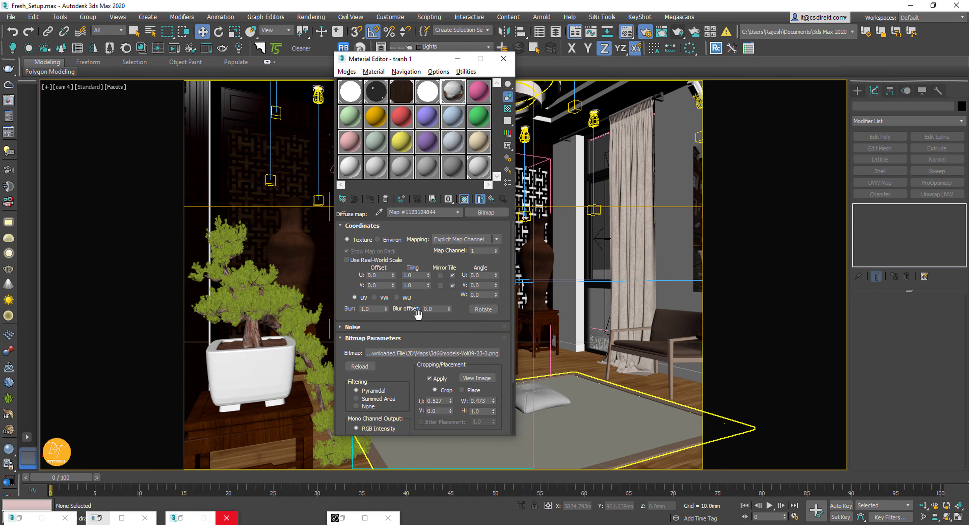
- Load A1n+wzksyaL._SL1500_ from the Maps folder as the tranh 1 diffuse bitmap and turn off its cropping
{"action": "left_click", "coordinate": [458, 353]}
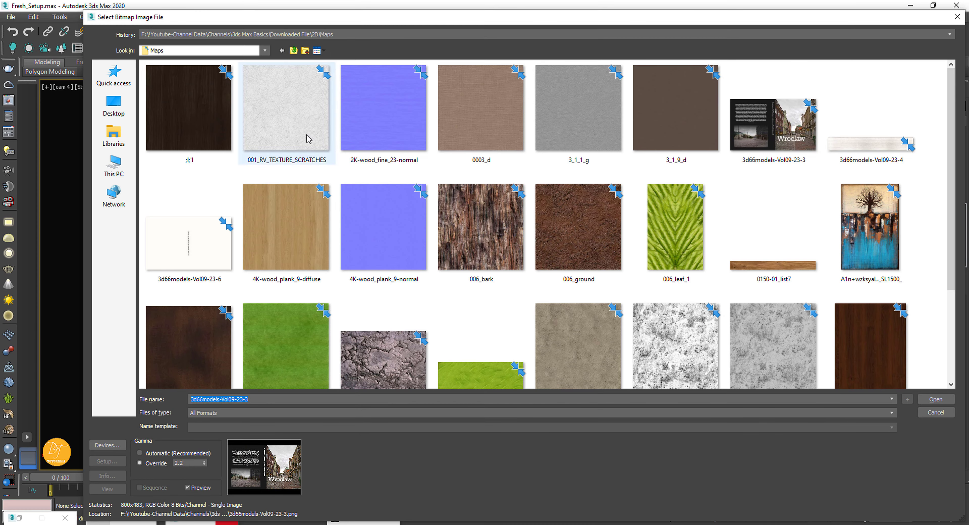
{"action": "scroll", "coordinate": [804, 245], "scroll_direction": "down", "scroll_amount": 3}
{"action": "scroll", "coordinate": [806, 245], "scroll_direction": "up", "scroll_amount": 3}
{"action": "double_click", "coordinate": [874, 242]}
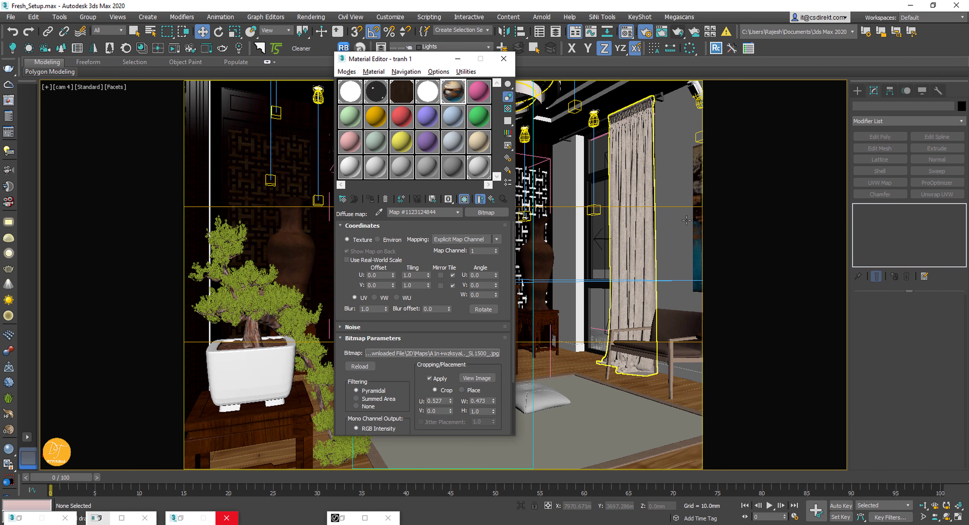
{"action": "left_click", "coordinate": [430, 378]}
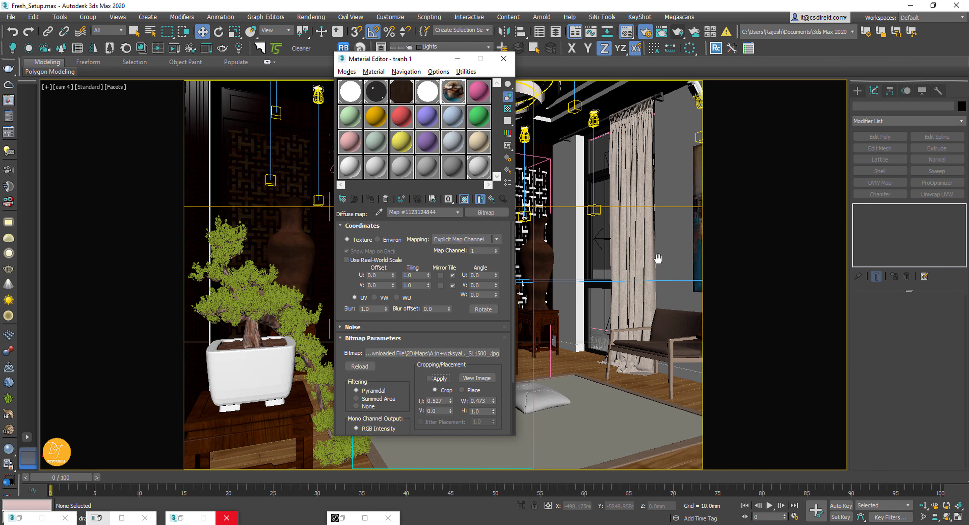
- Turn off region rendering in the V-Ray frame buffer and return to the scene
{"action": "left_click", "coordinate": [458, 59]}
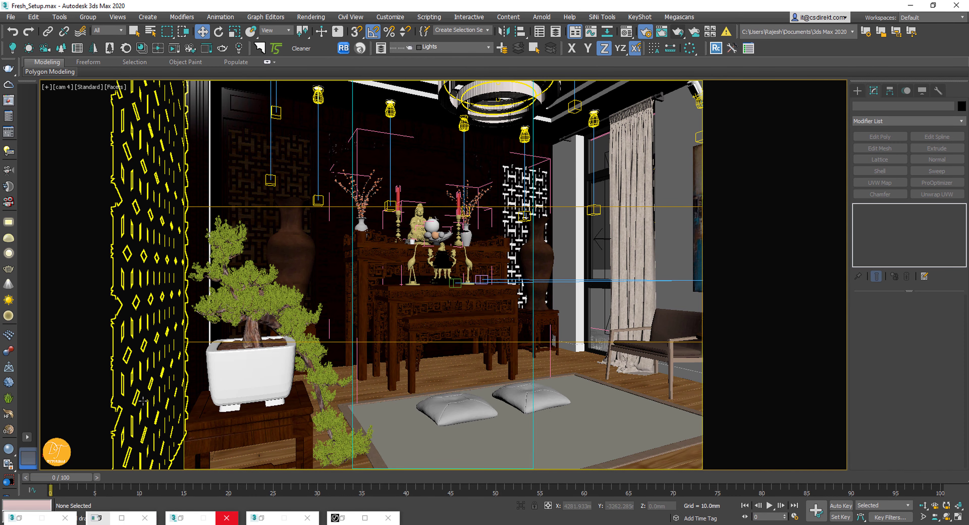
{"action": "left_click", "coordinate": [347, 518]}
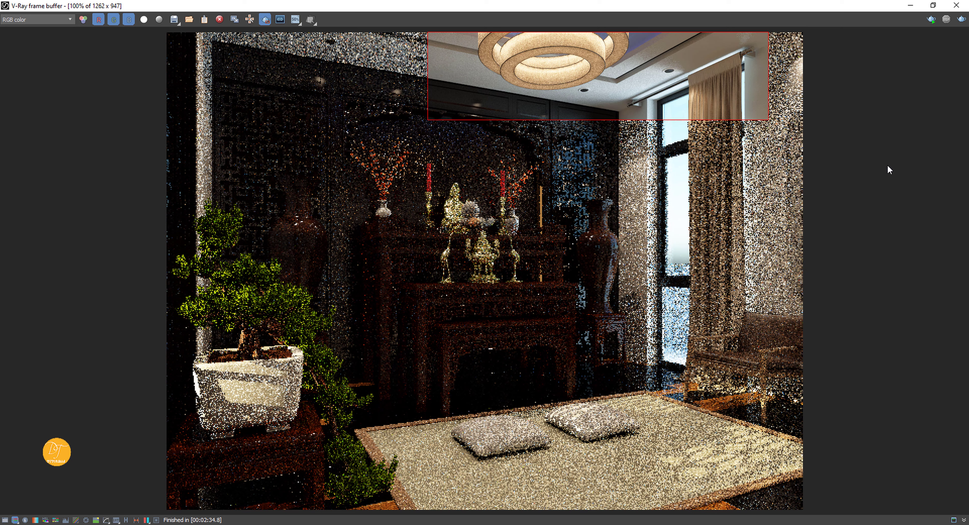
{"action": "left_click", "coordinate": [265, 19]}
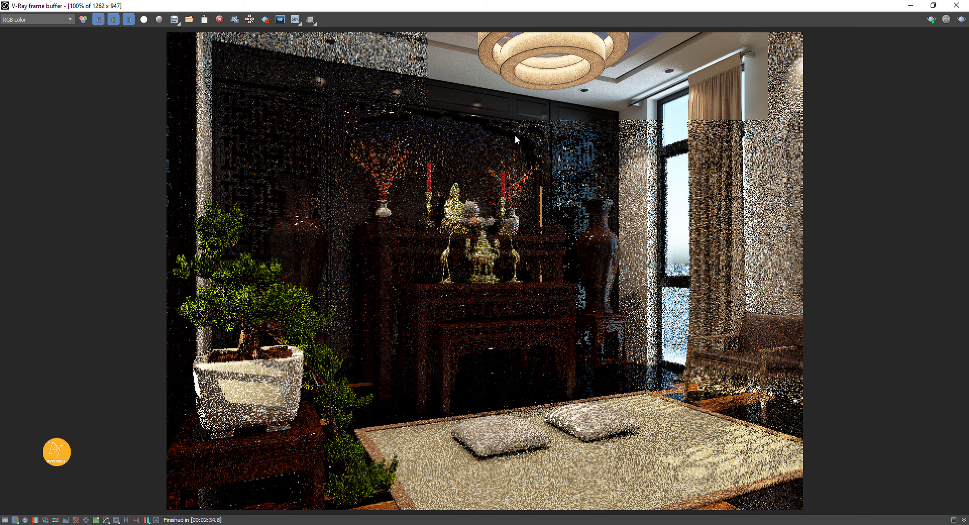
{"action": "left_click", "coordinate": [910, 6]}
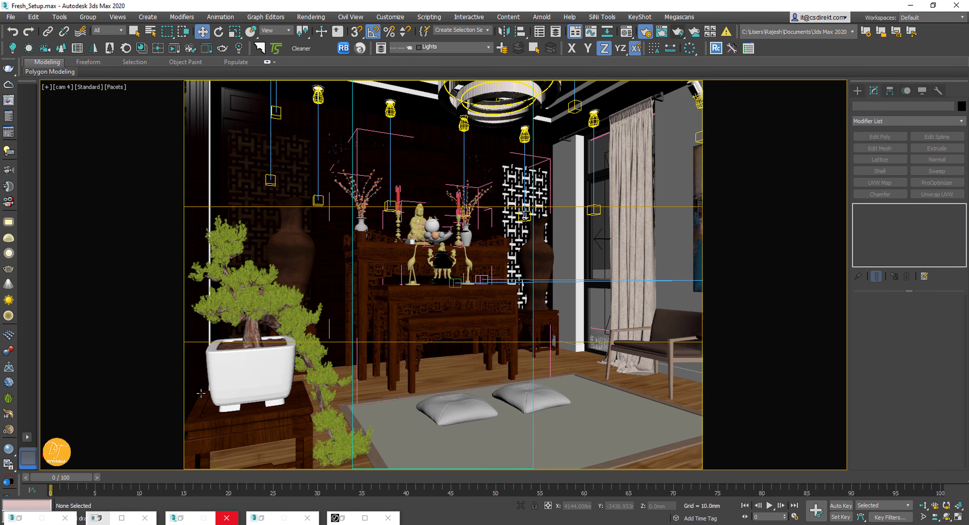
- Close the Material Editor and restore Render Setup with its render elements list showing
{"action": "left_click", "coordinate": [262, 517]}
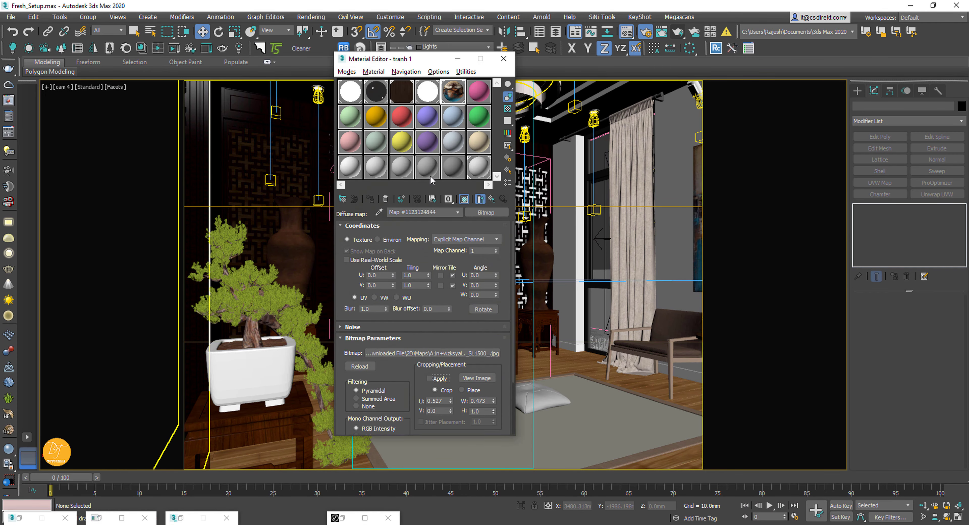
{"action": "left_click", "coordinate": [503, 58]}
{"action": "left_click", "coordinate": [184, 517]}
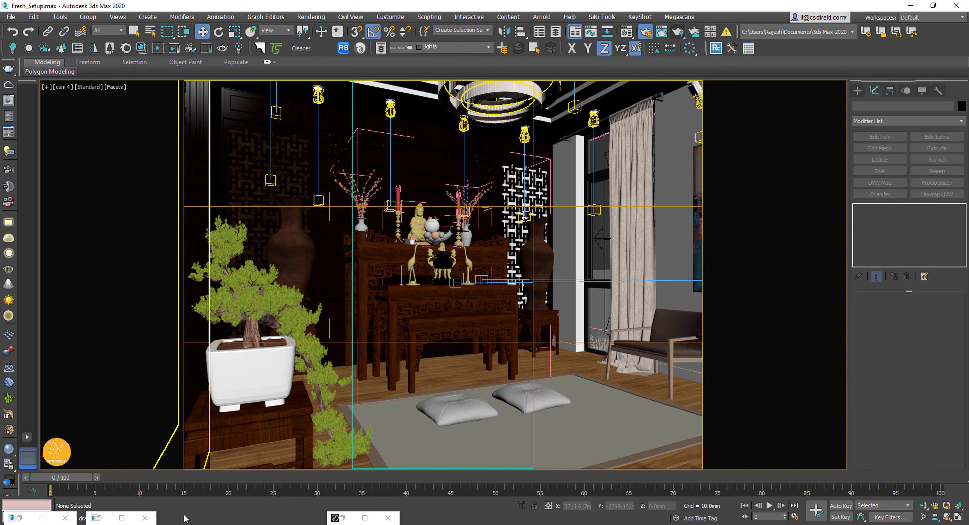
{"action": "left_click", "coordinate": [764, 143]}
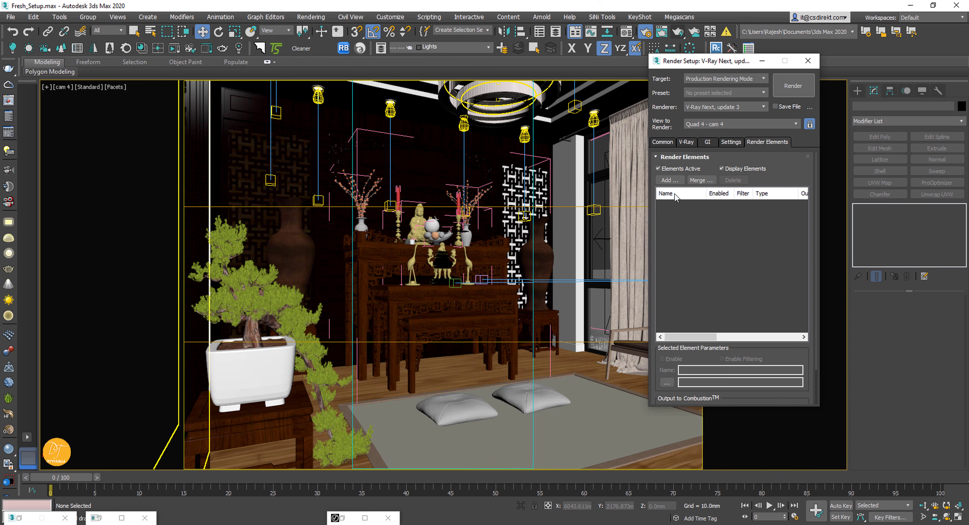
- Add the VRayAlpha, VRayDenoiser, VRayGlobalIllumination, VRayLighting, VRayReflection, VRayRefraction, VRaySelfIllumination, VRaySpecular and VRayWireColor render elements
{"action": "left_click", "coordinate": [668, 180]}
{"action": "left_click", "coordinate": [670, 160]}
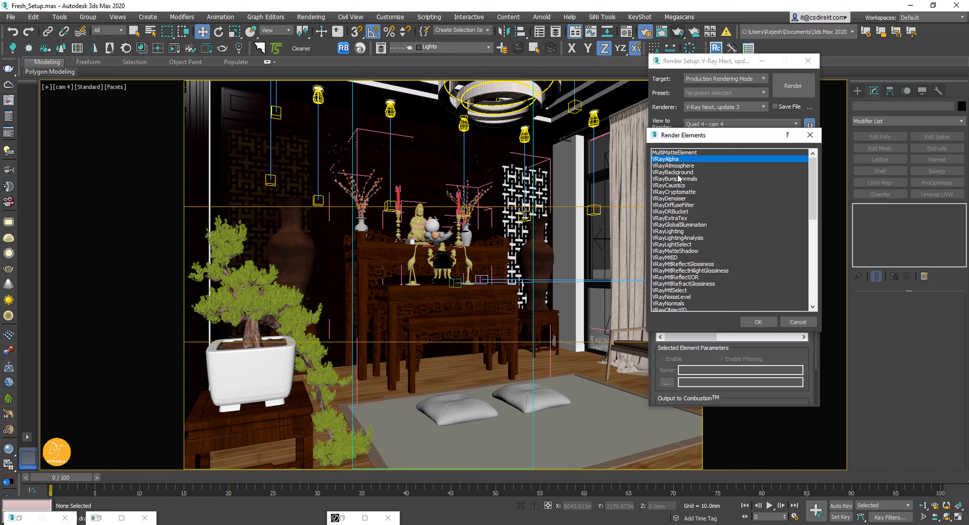
{"action": "left_click", "coordinate": [676, 200], "text": "ctrl"}
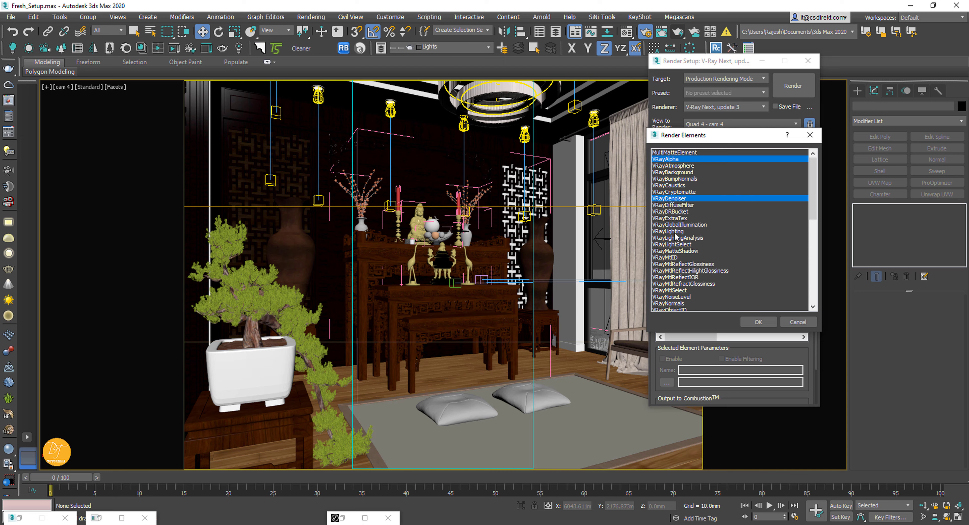
{"action": "left_click", "coordinate": [687, 226], "text": "ctrl"}
{"action": "left_click", "coordinate": [671, 232], "text": "ctrl"}
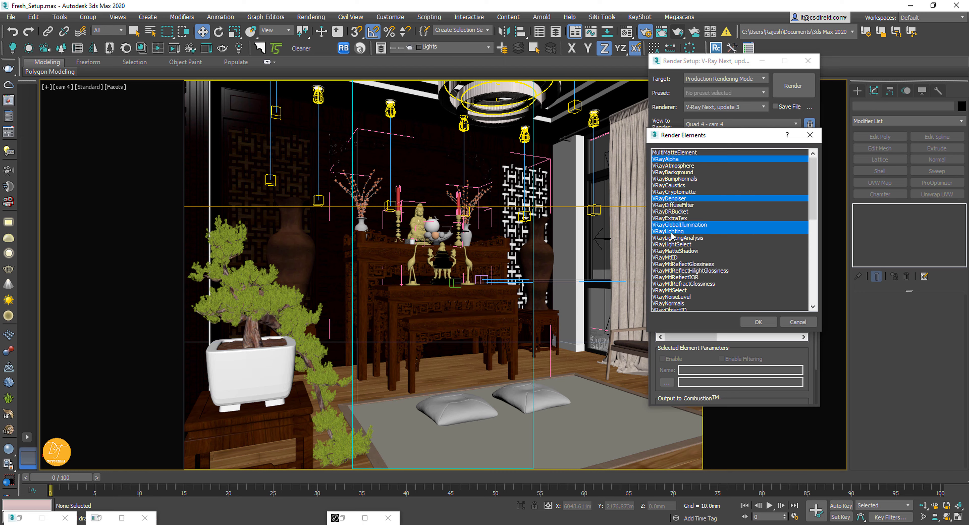
{"action": "scroll", "coordinate": [682, 273], "scroll_direction": "down", "scroll_amount": 10}
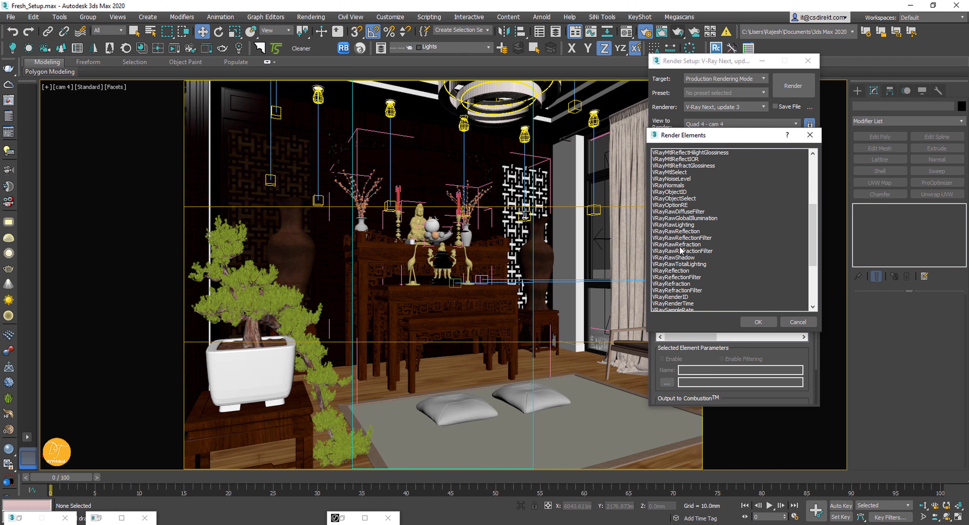
{"action": "left_click", "coordinate": [679, 232], "text": "ctrl"}
{"action": "left_click", "coordinate": [677, 178], "text": "ctrl"}
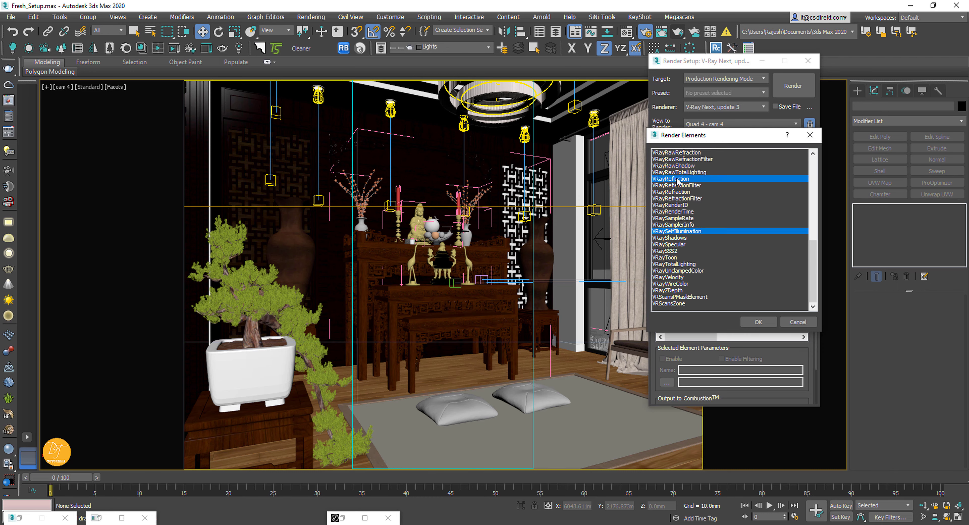
{"action": "left_click", "coordinate": [674, 193], "text": "ctrl"}
{"action": "left_click", "coordinate": [676, 244], "text": "ctrl"}
{"action": "left_click", "coordinate": [676, 284], "text": "ctrl"}
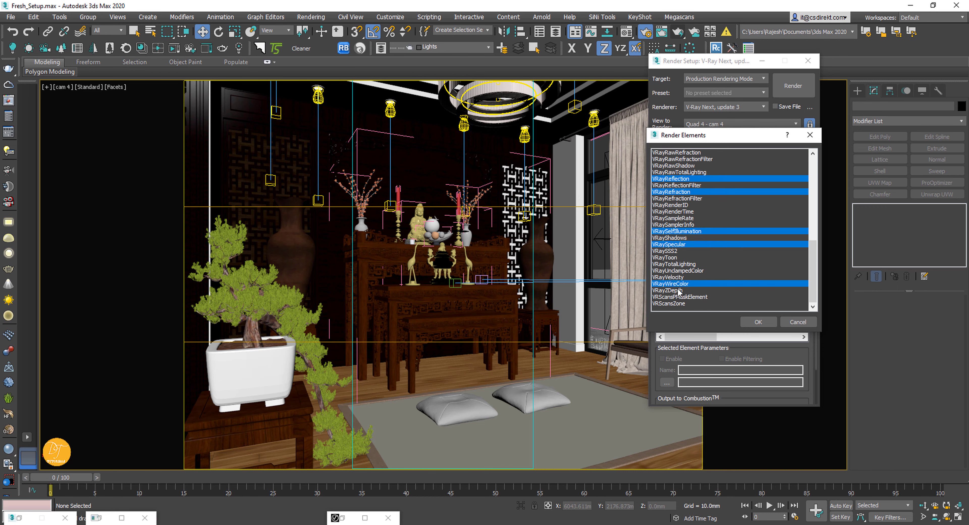
{"action": "scroll", "coordinate": [712, 286], "scroll_direction": "up", "scroll_amount": 10}
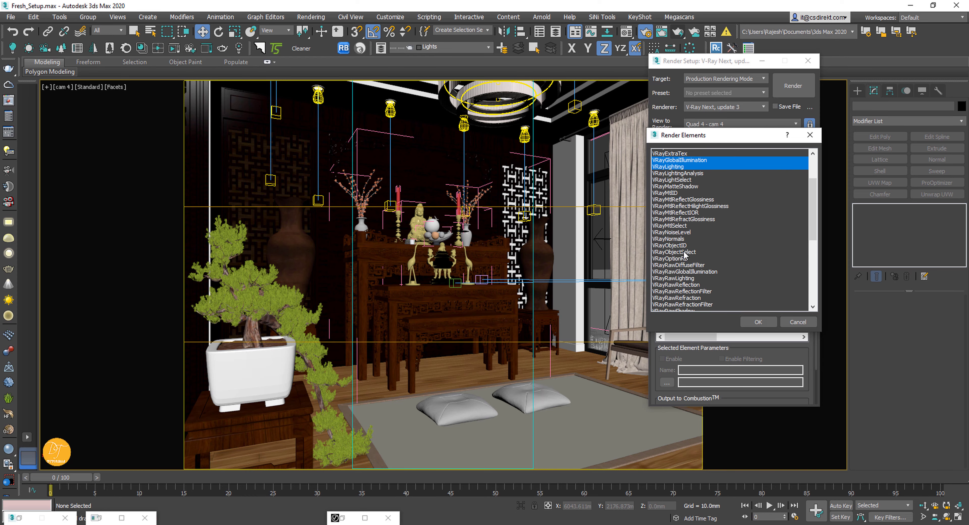
{"action": "left_click", "coordinate": [758, 322]}
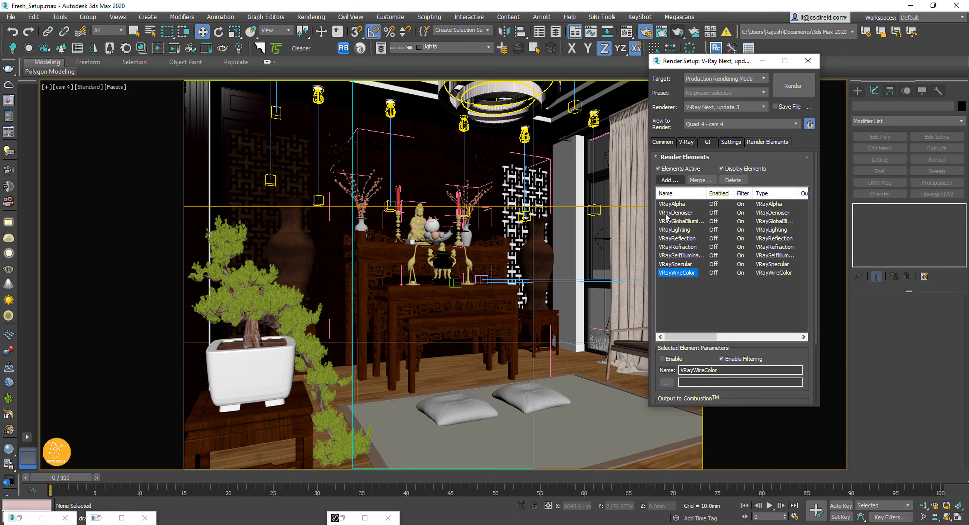
- Set the render output size to 2000 by 1500 and lock the image aspect ratio
{"action": "left_click_drag", "start_coordinate": [719, 68], "coordinate": [570, 105]}
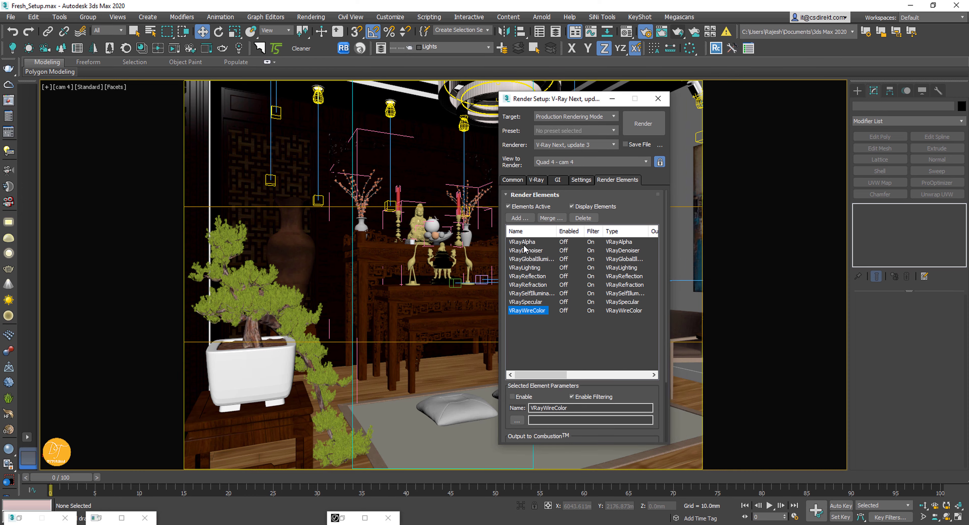
{"action": "left_click", "coordinate": [512, 180]}
{"action": "left_click_drag", "start_coordinate": [557, 322], "coordinate": [506, 319]}
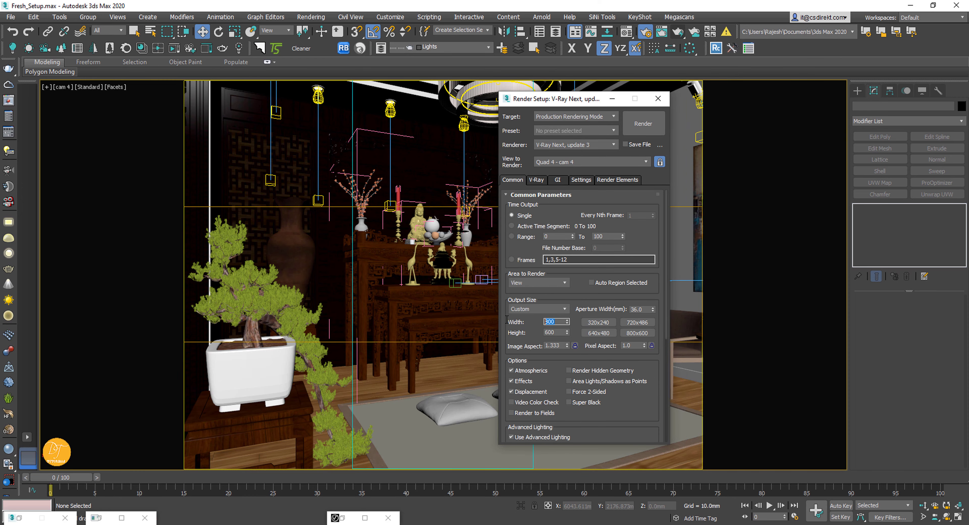
{"action": "type", "text": "1500"}
{"action": "key", "text": "Return"}
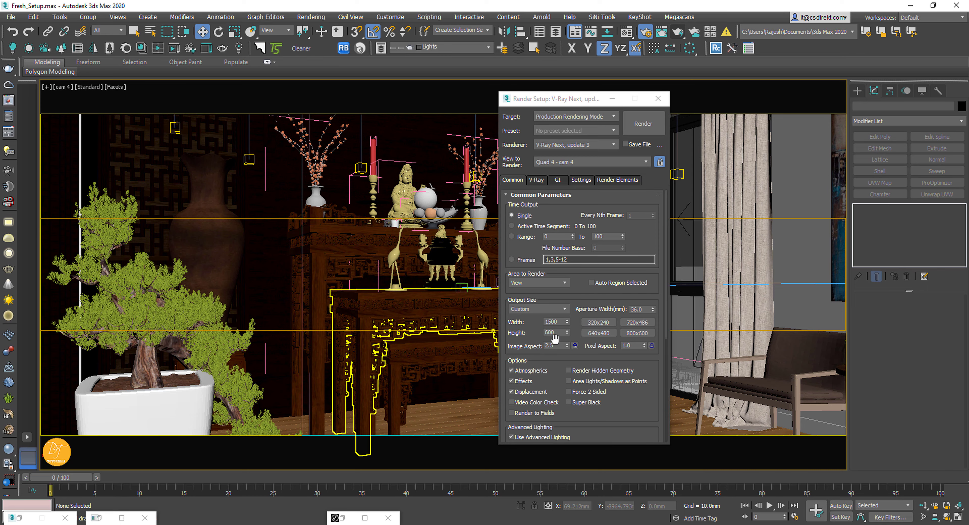
{"action": "left_click", "coordinate": [637, 333]}
{"action": "left_click", "coordinate": [575, 346]}
{"action": "left_click_drag", "start_coordinate": [559, 321], "coordinate": [506, 322]}
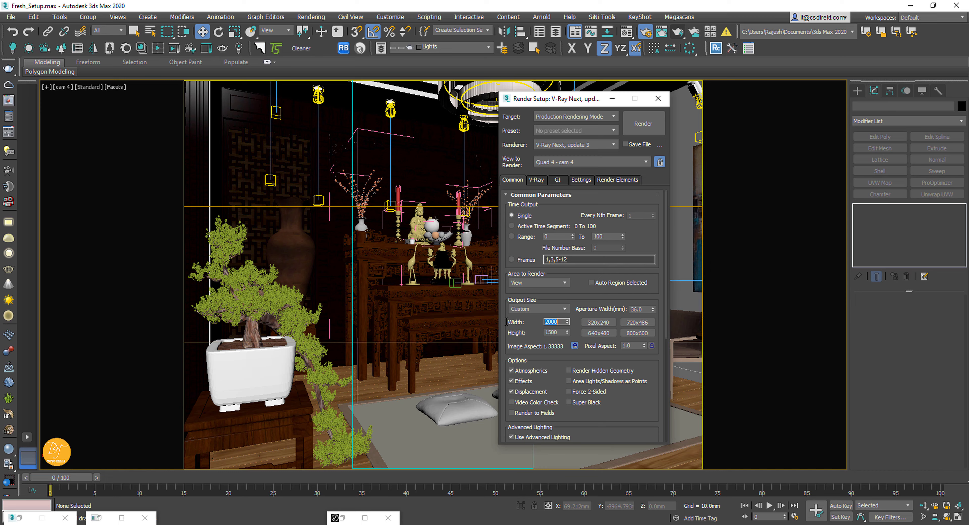
- Switch V-Ray's global switches to Expert mode and collapse that section
{"action": "left_click", "coordinate": [542, 183]}
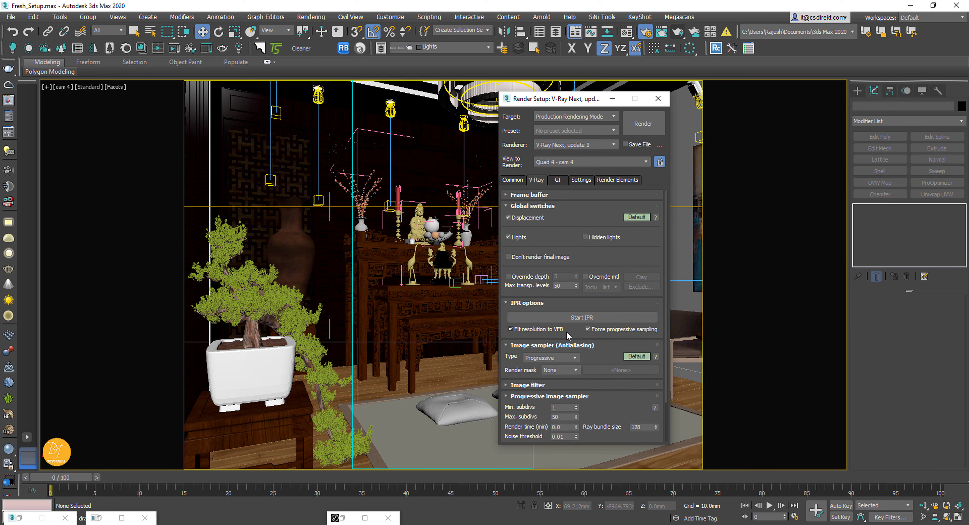
{"action": "left_click", "coordinate": [520, 182]}
{"action": "left_click", "coordinate": [534, 181]}
{"action": "left_click", "coordinate": [642, 216]}
{"action": "left_click", "coordinate": [681, 246]}
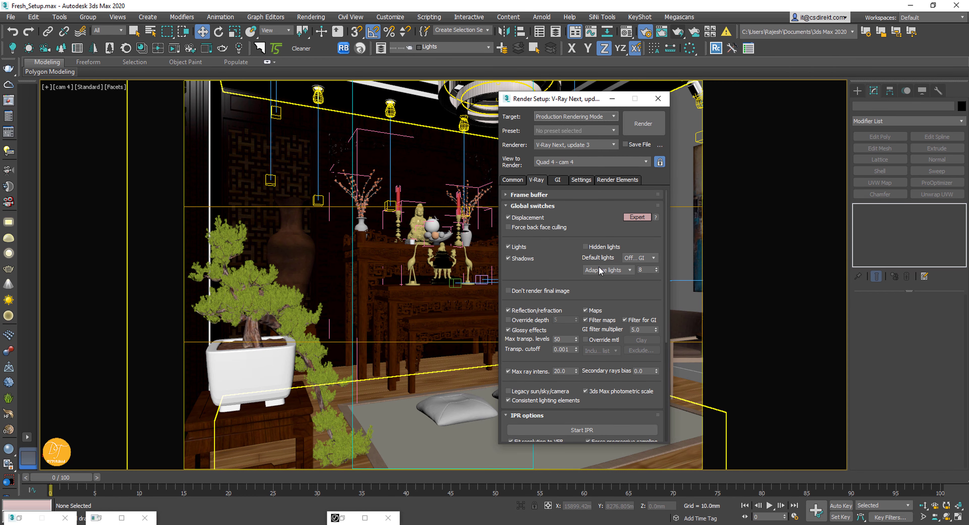
{"action": "left_click", "coordinate": [533, 206]}
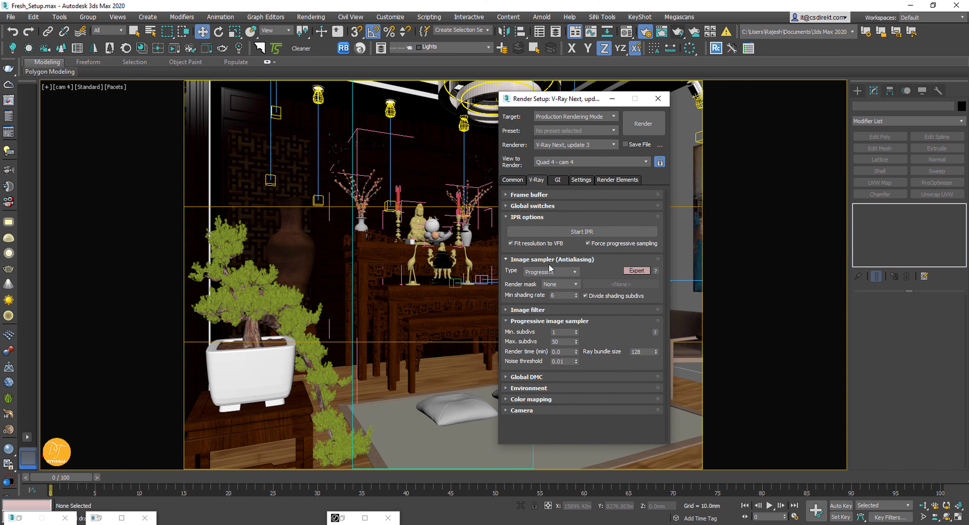
- Set the image sampler type to Bucket and the image filter to Mitchell-Netravali
{"action": "left_click", "coordinate": [548, 274]}
{"action": "left_click", "coordinate": [542, 281]}
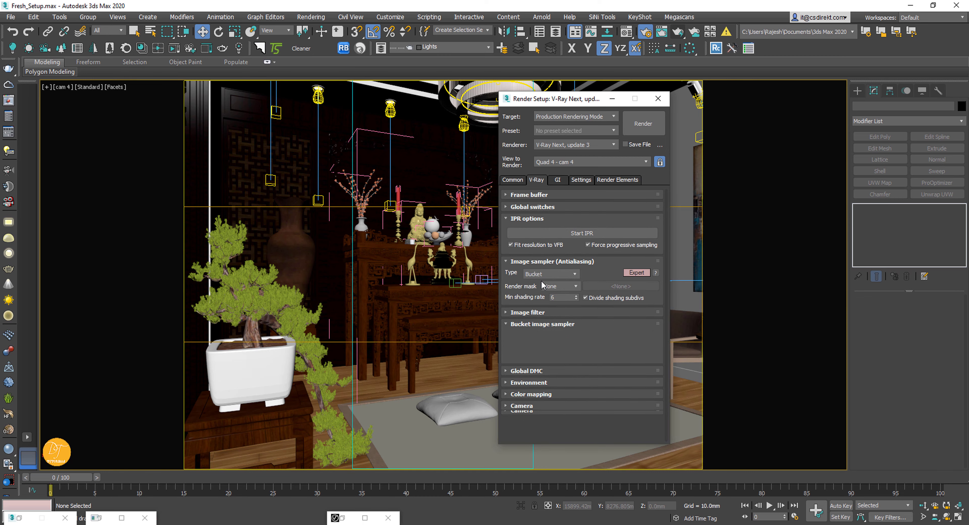
{"action": "left_click", "coordinate": [526, 217]}
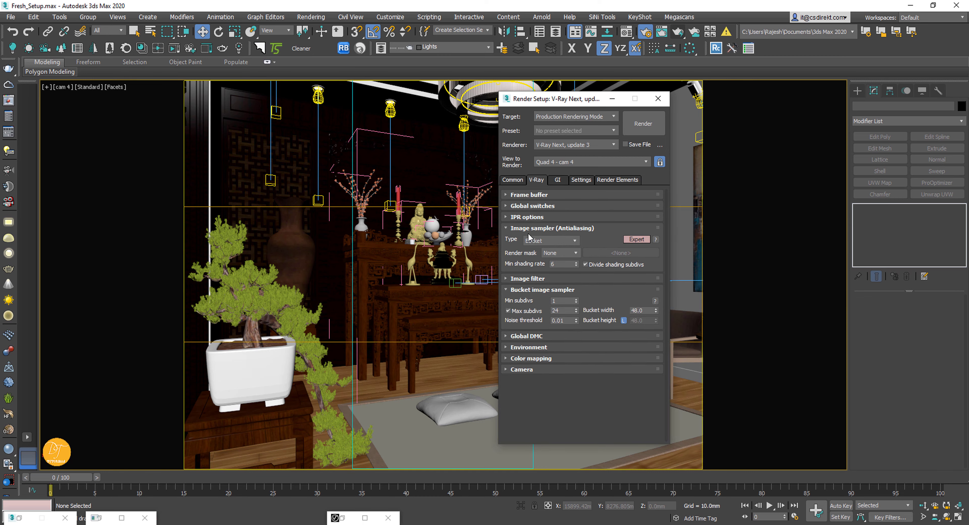
{"action": "left_click", "coordinate": [527, 280]}
{"action": "left_click", "coordinate": [619, 291]}
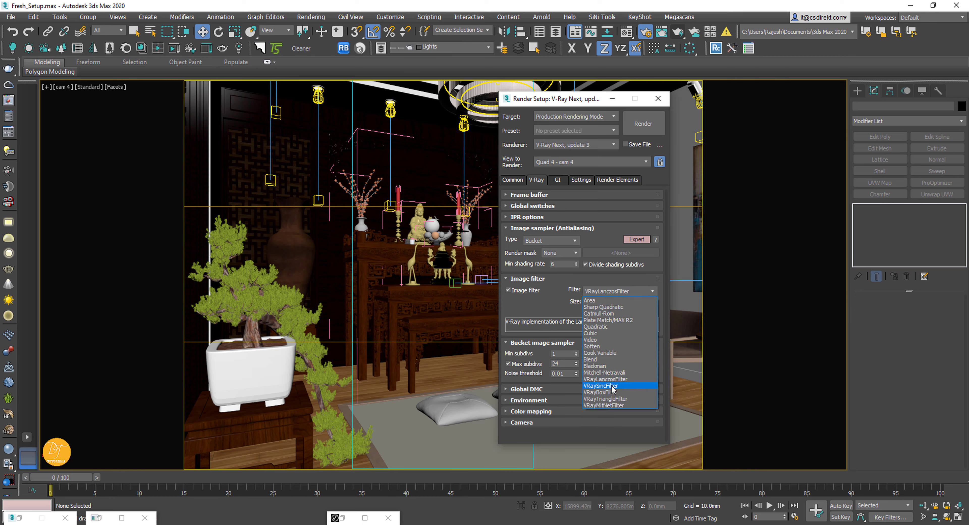
{"action": "left_click", "coordinate": [616, 373]}
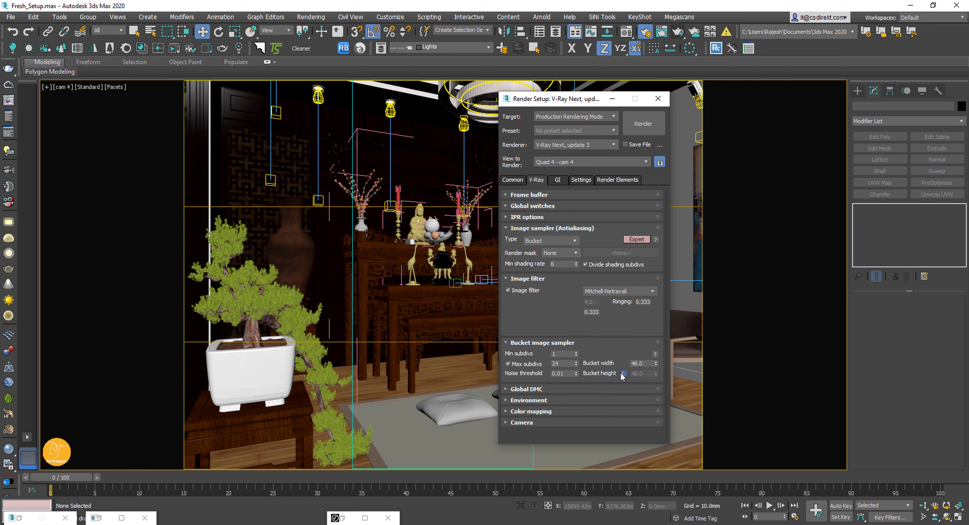
{"action": "left_click", "coordinate": [531, 280]}
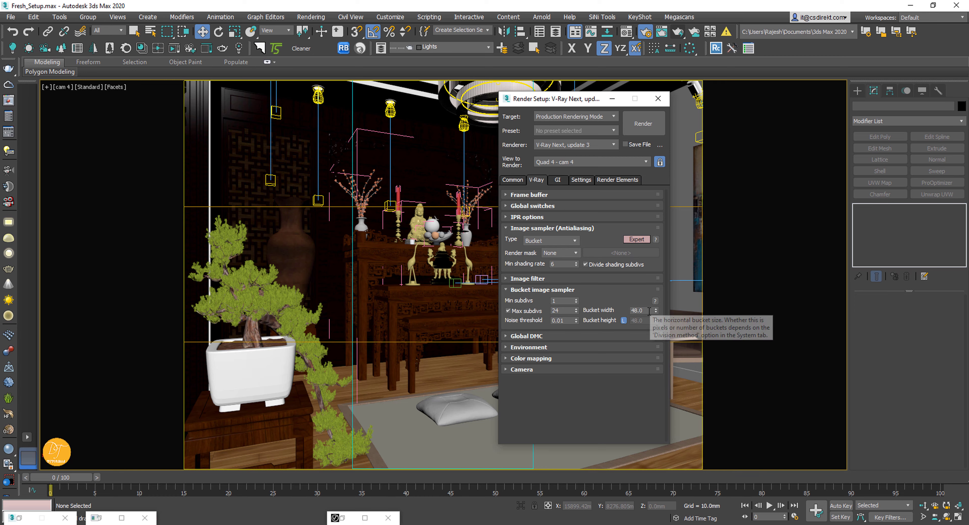
- Set the Global DMC noise threshold to 0.008
{"action": "left_click_drag", "start_coordinate": [648, 311], "coordinate": [616, 310]}
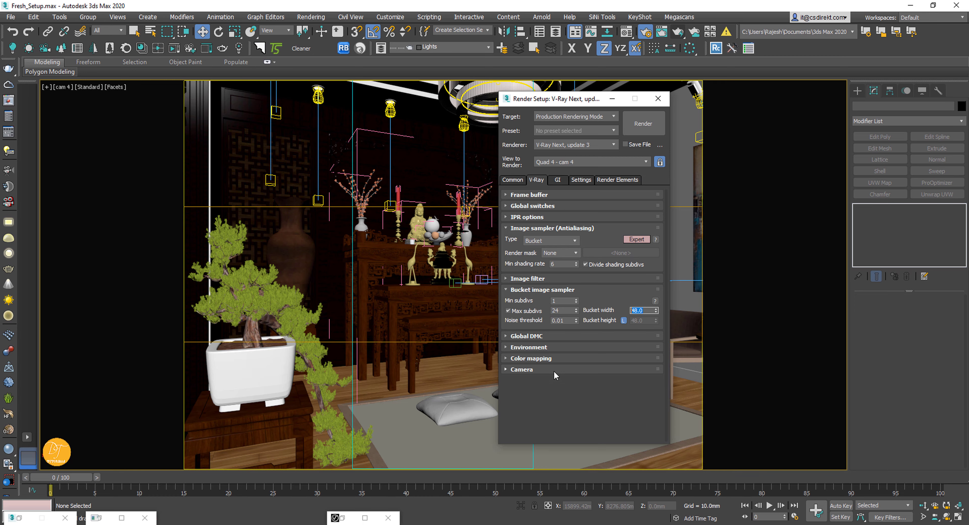
{"action": "left_click", "coordinate": [541, 336]}
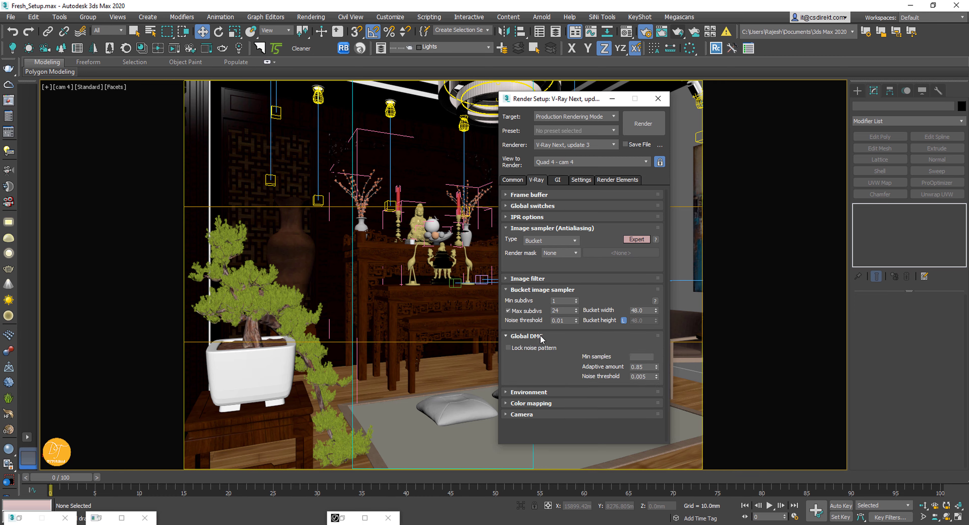
{"action": "double_click", "coordinate": [650, 376]}
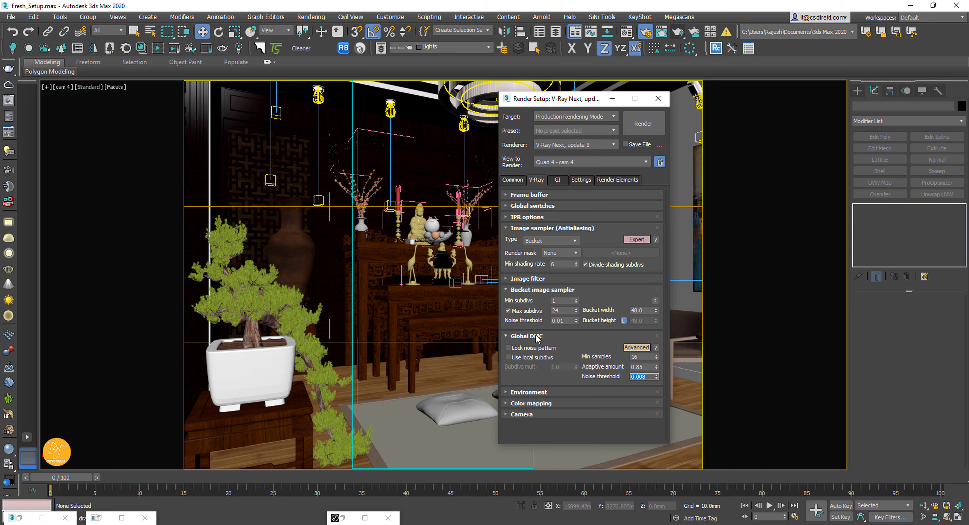
{"action": "left_click_drag", "start_coordinate": [643, 357], "coordinate": [621, 356]}
{"action": "left_click", "coordinate": [536, 338]}
- Review the V-Ray environment, color mapping and camera settings, including the available color mapping modes
{"action": "left_click", "coordinate": [531, 358]}
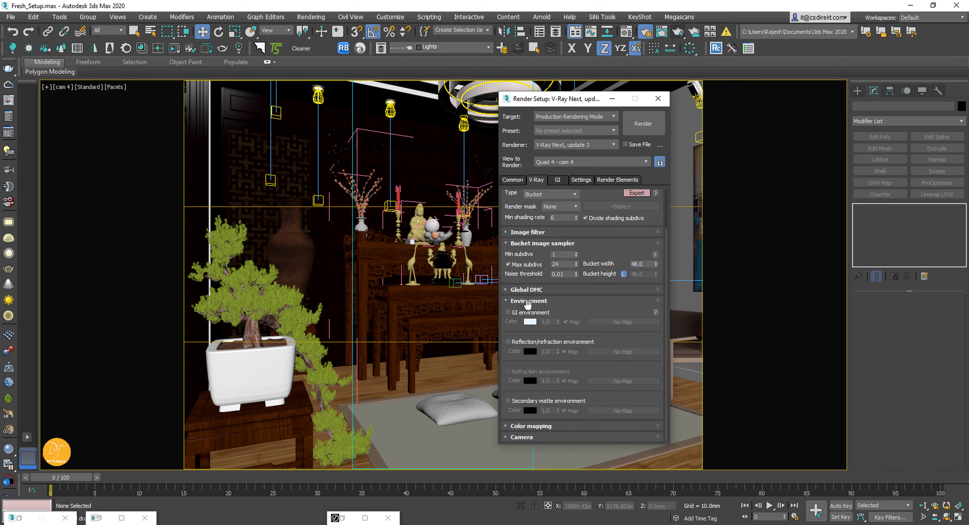
{"action": "left_click", "coordinate": [530, 307]}
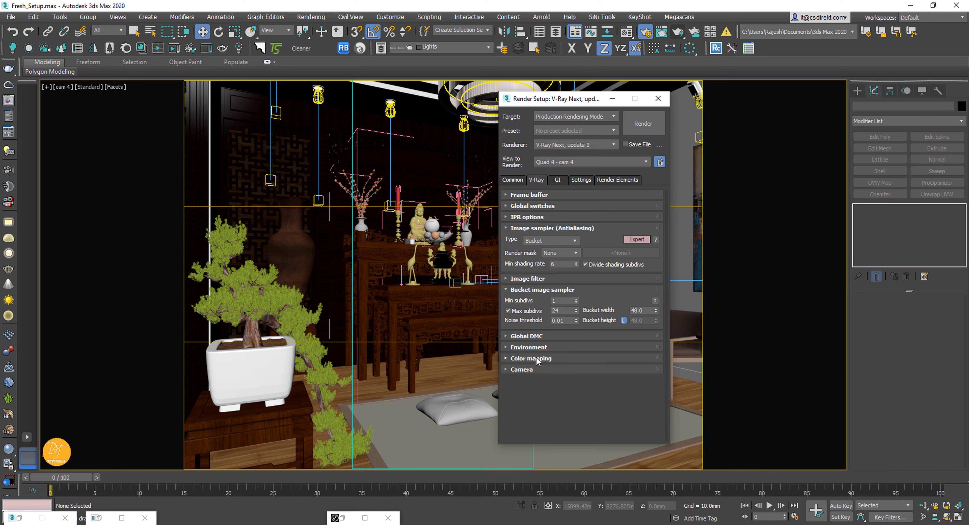
{"action": "left_click", "coordinate": [538, 358]}
{"action": "scroll", "coordinate": [557, 391], "scroll_direction": "down", "scroll_amount": 1}
{"action": "left_click", "coordinate": [639, 413]}
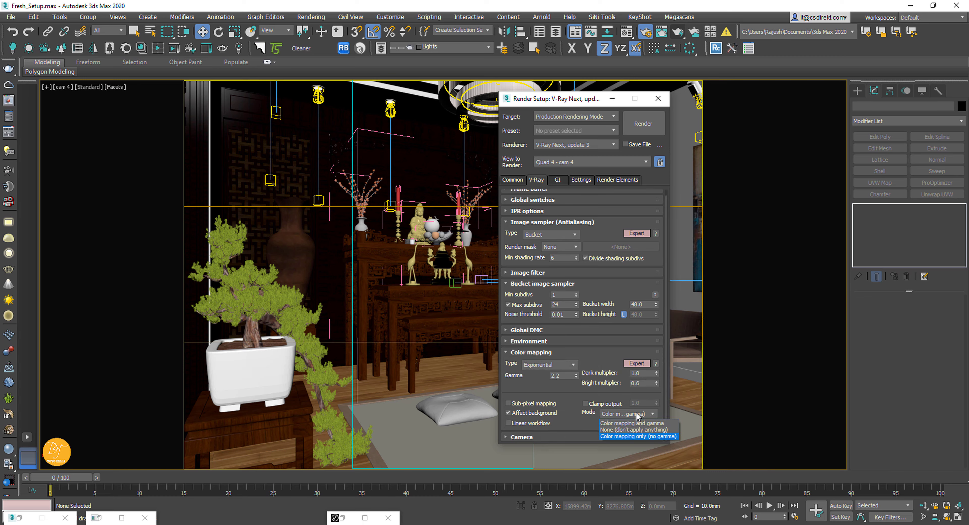
{"action": "left_click", "coordinate": [636, 414]}
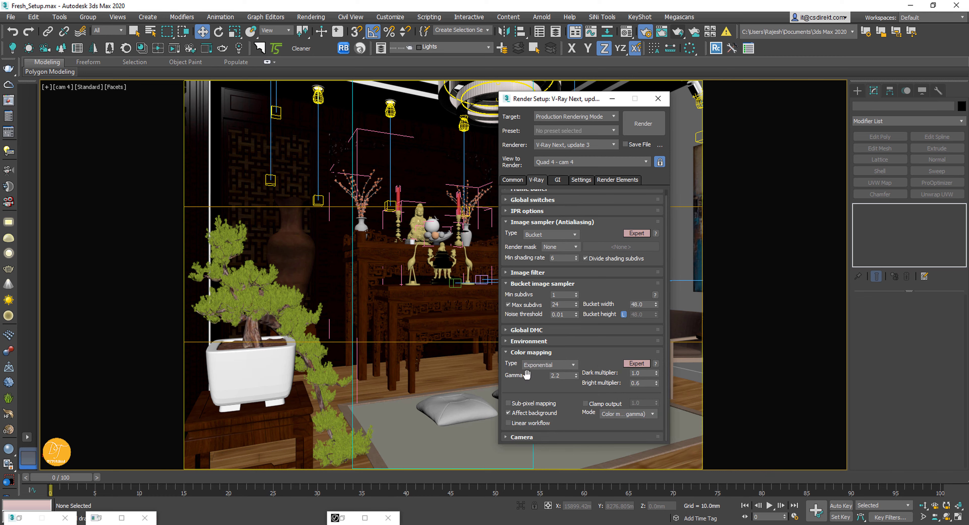
{"action": "left_click", "coordinate": [526, 355]}
{"action": "left_click", "coordinate": [525, 371]}
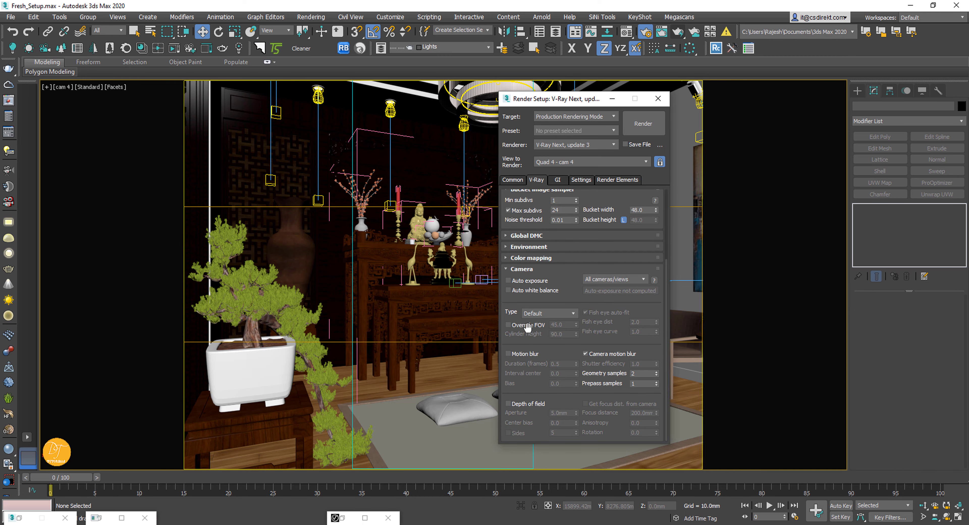
- Set the irradiance map preset to High in the global illumination settings and check its subdivs and interpolation samples
{"action": "left_click", "coordinate": [527, 270]}
{"action": "left_click", "coordinate": [558, 180]}
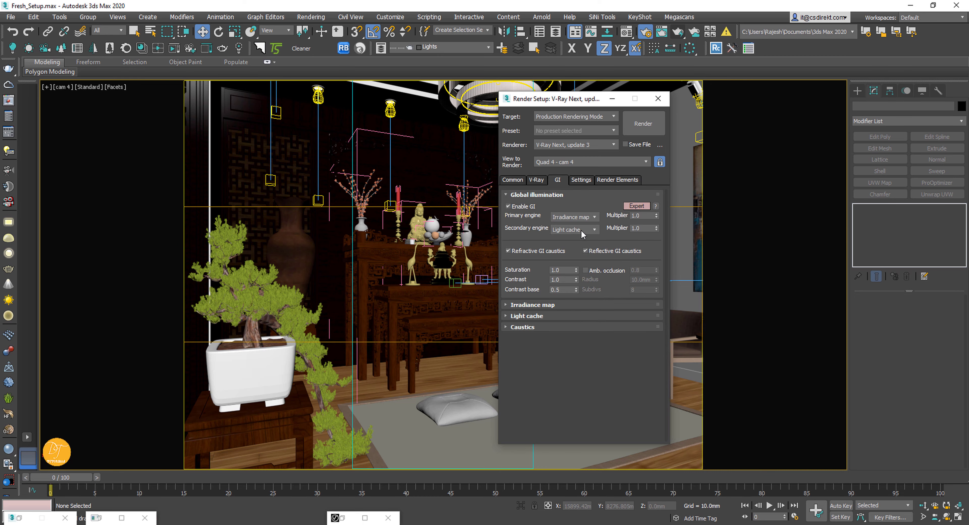
{"action": "left_click", "coordinate": [538, 305]}
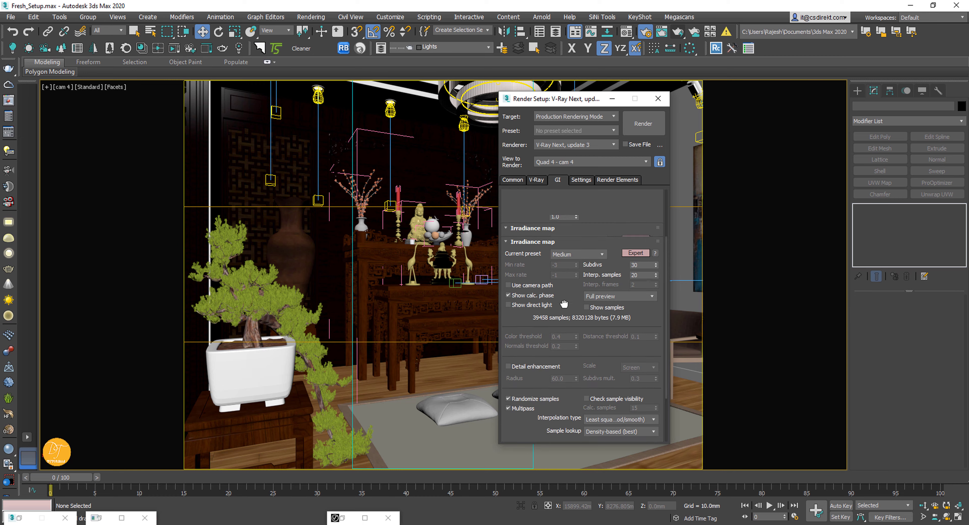
{"action": "left_click", "coordinate": [576, 271]}
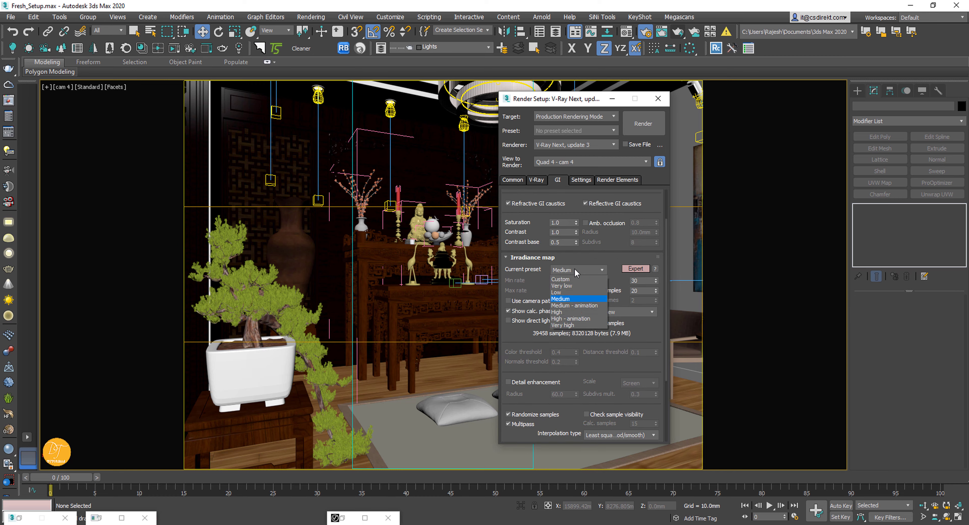
{"action": "left_click", "coordinate": [560, 312]}
{"action": "left_click_drag", "start_coordinate": [643, 281], "coordinate": [628, 279]}
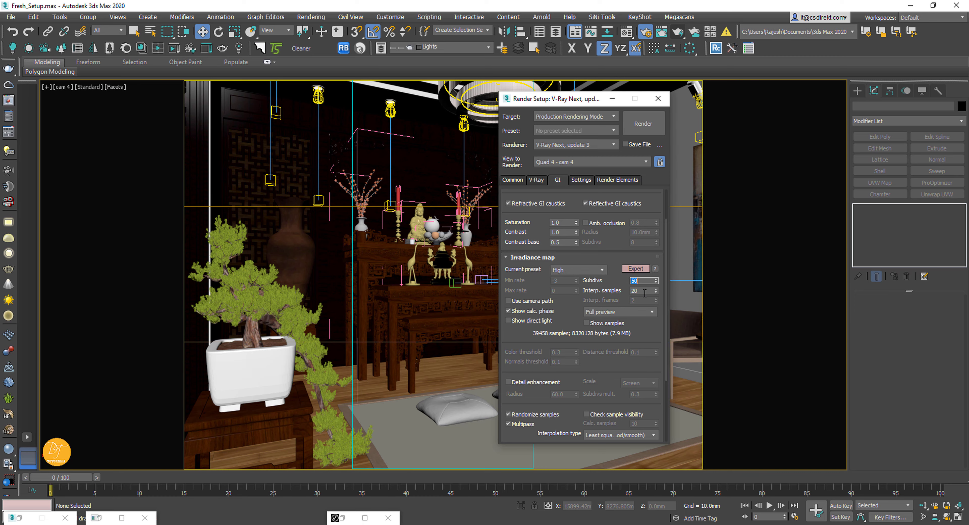
{"action": "left_click_drag", "start_coordinate": [644, 291], "coordinate": [617, 294]}
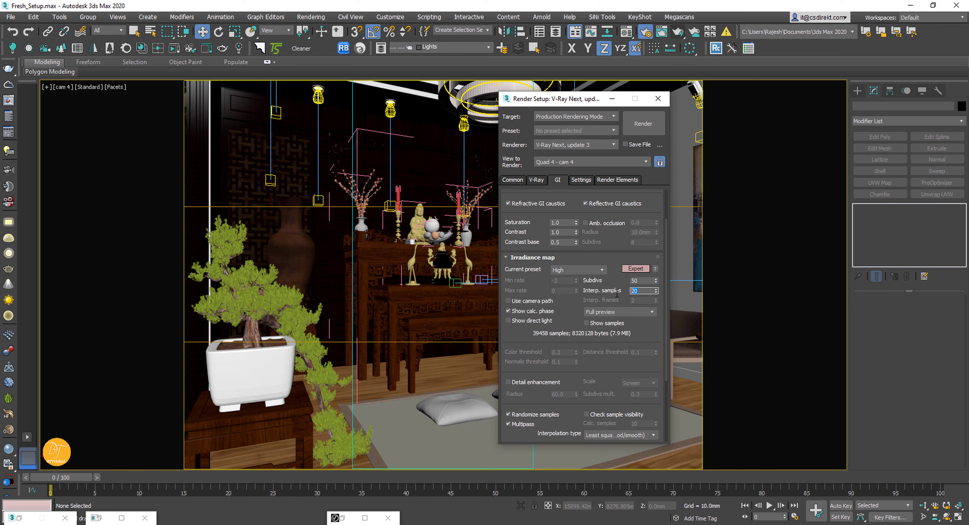
{"action": "left_click", "coordinate": [536, 258]}
- Set the light cache subdivs to 1600 and collapse the light cache section
{"action": "left_click", "coordinate": [537, 318]}
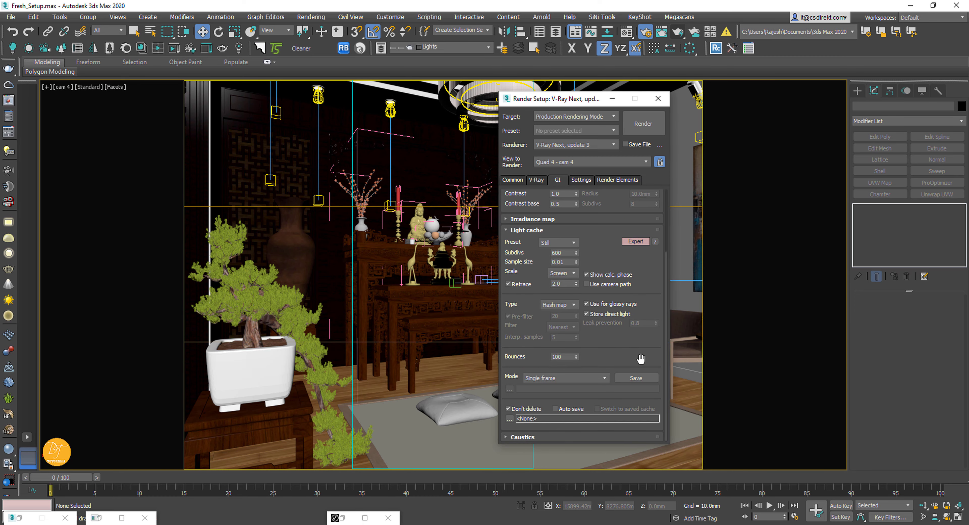
{"action": "left_click", "coordinate": [553, 252]}
{"action": "double_click", "coordinate": [553, 253]}
{"action": "type", "text": "100"}
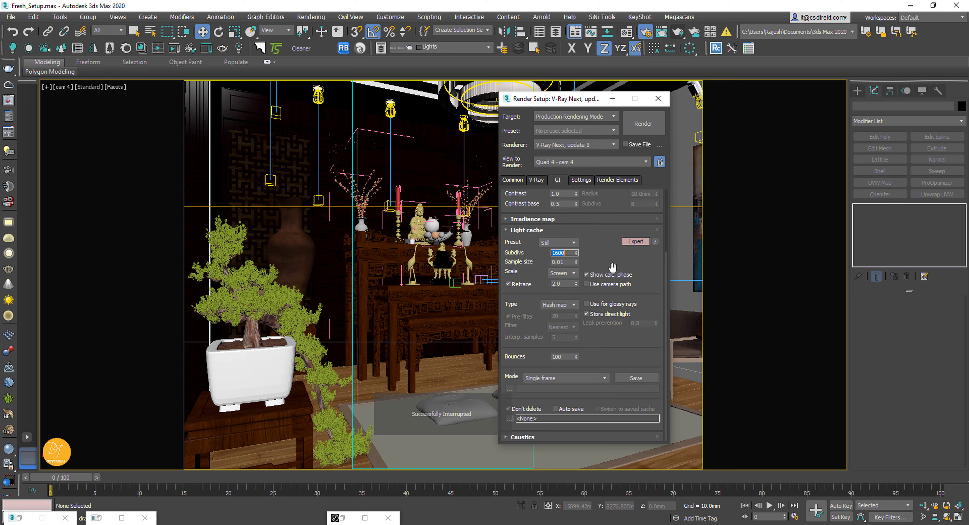
{"action": "left_click", "coordinate": [528, 230]}
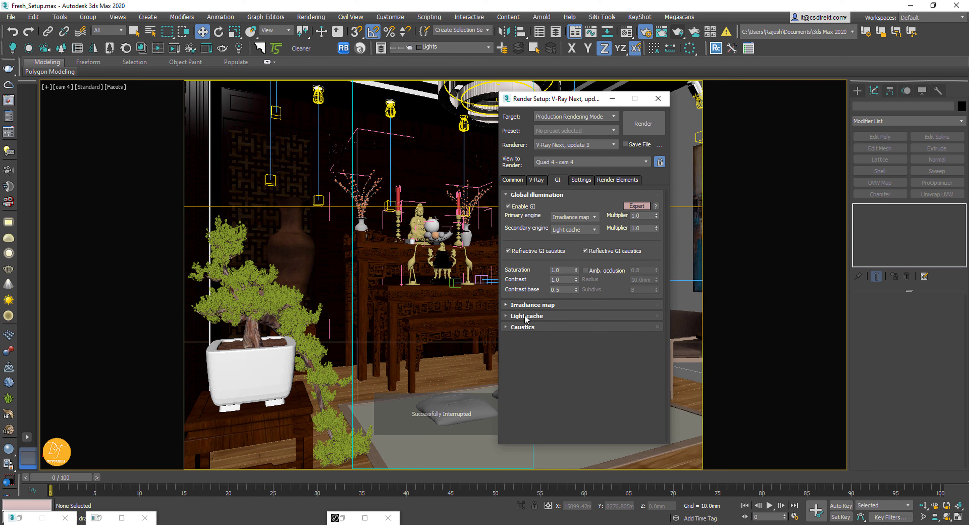
- Review the V-Ray system settings, render elements and common output parameters, and minimize Render Setup
{"action": "left_click", "coordinate": [582, 183]}
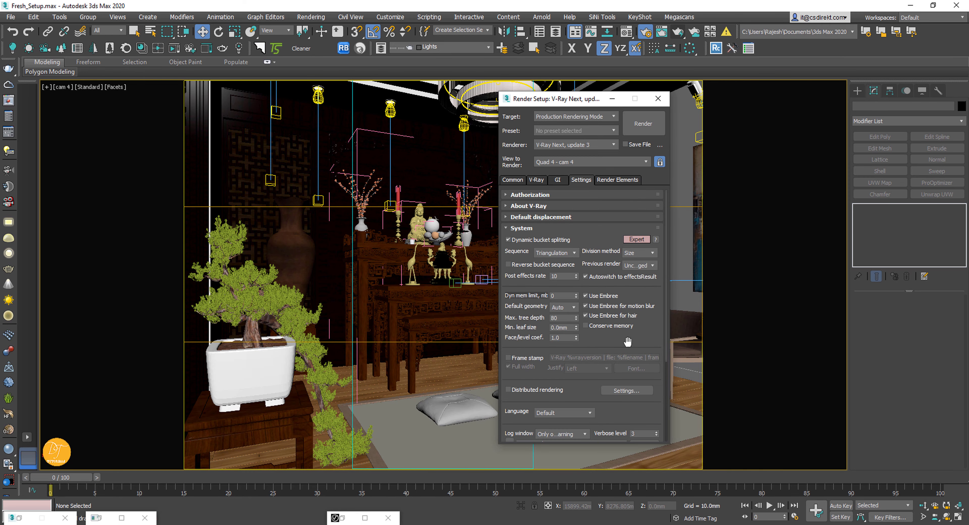
{"action": "mouse_move", "coordinate": [626, 342]}
{"action": "left_mouse_down"}
{"action": "mouse_move", "coordinate": [637, 205]}
{"action": "mouse_move", "coordinate": [618, 344]}
{"action": "left_mouse_up"}
{"action": "left_click", "coordinate": [617, 180]}
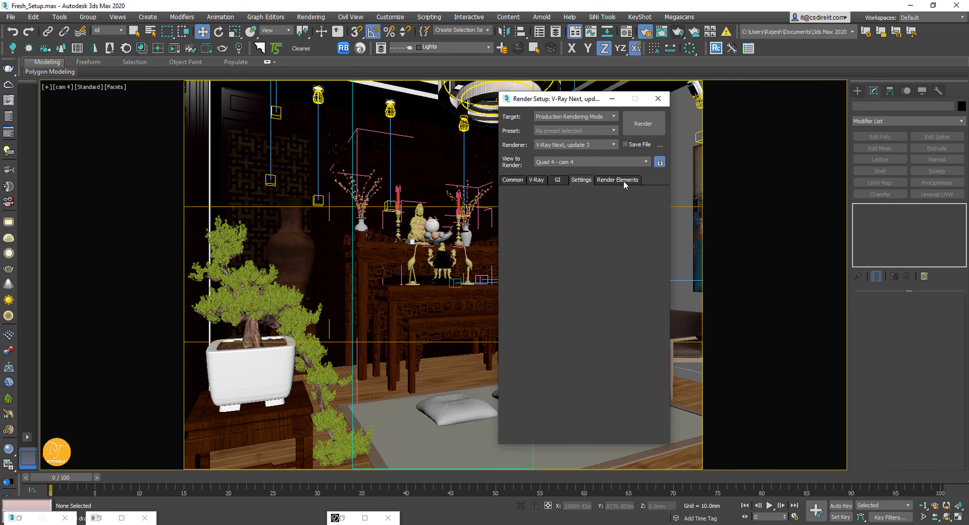
{"action": "left_click", "coordinate": [513, 181]}
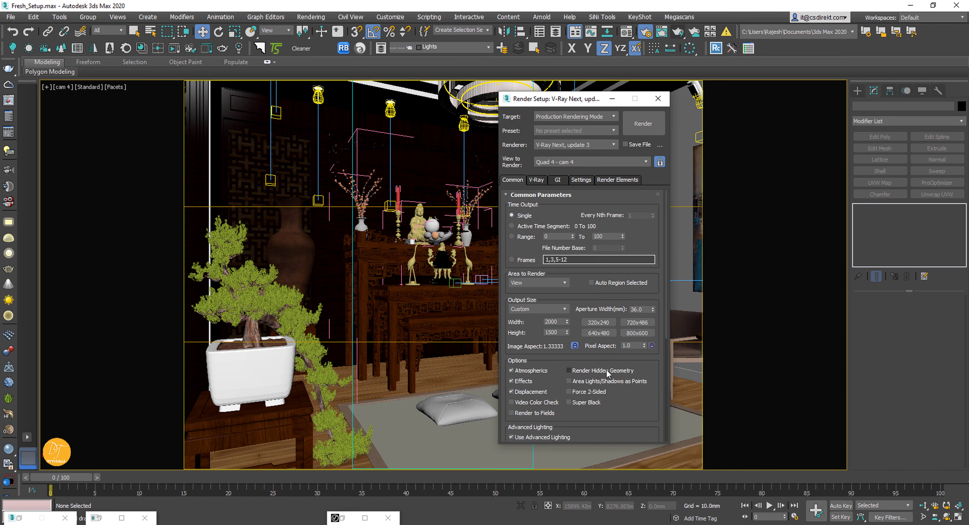
{"action": "left_click_drag", "start_coordinate": [638, 334], "coordinate": [619, 372]}
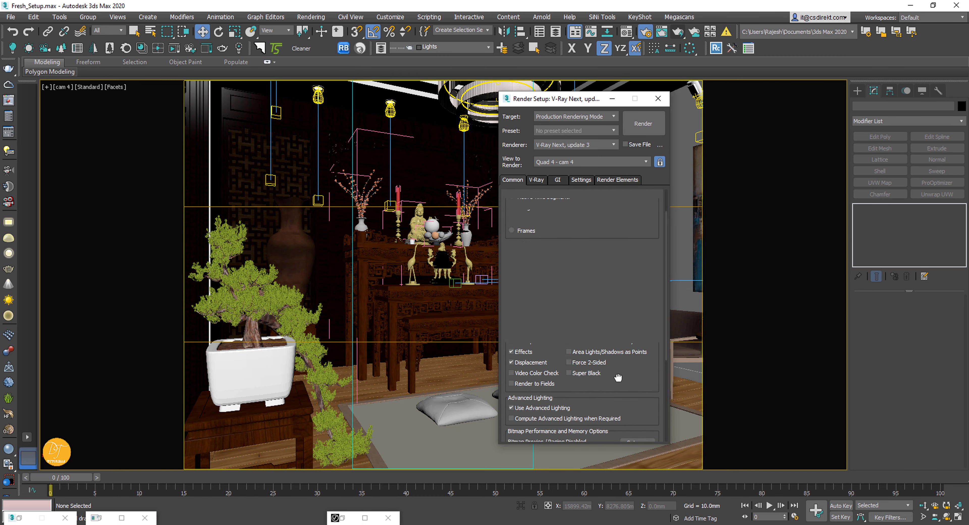
{"action": "left_click", "coordinate": [613, 100]}
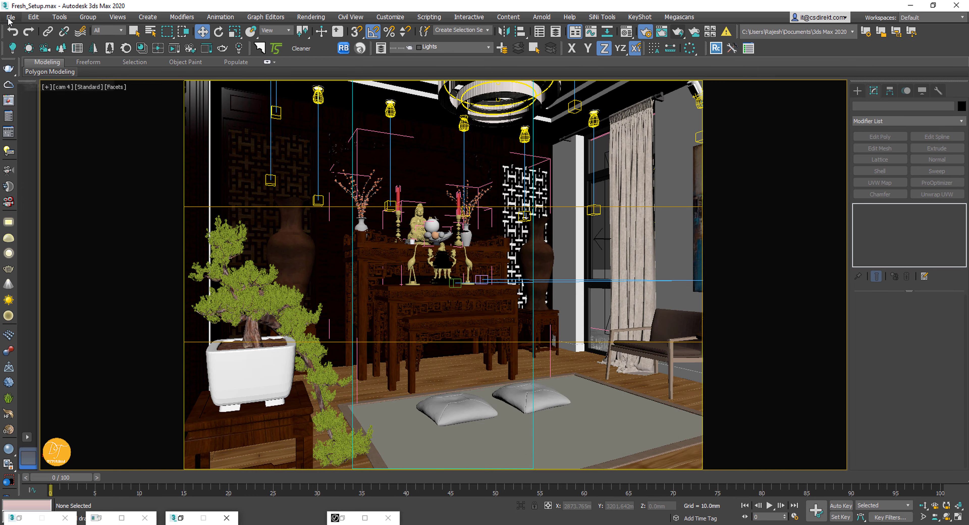
- Check the last test render in the V-Ray frame buffer, close it and save the scene
{"action": "left_click", "coordinate": [341, 517]}
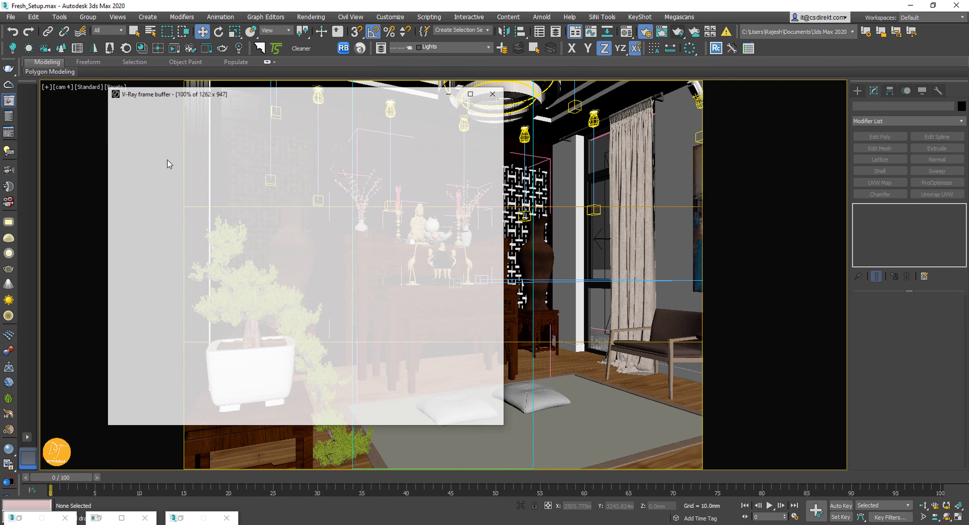
{"action": "scroll", "coordinate": [399, 197], "scroll_direction": "down", "scroll_amount": 3}
{"action": "scroll", "coordinate": [399, 197], "scroll_direction": "up", "scroll_amount": 2}
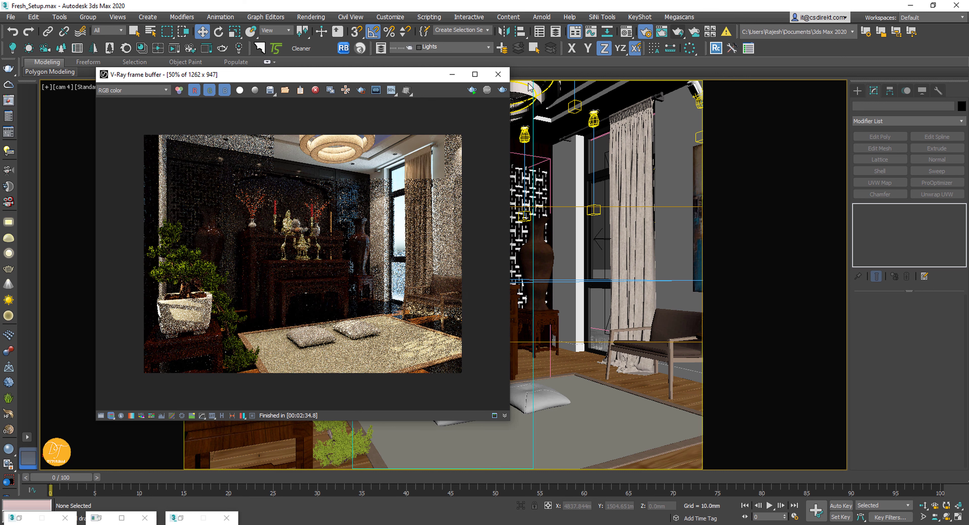
{"action": "left_click", "coordinate": [498, 74]}
{"action": "left_click", "coordinate": [11, 16]}
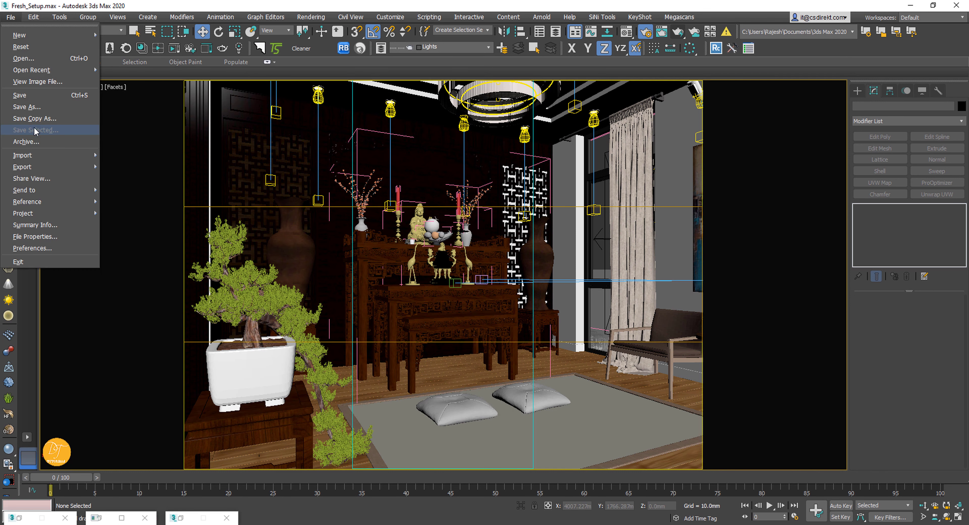
{"action": "left_click", "coordinate": [22, 95]}
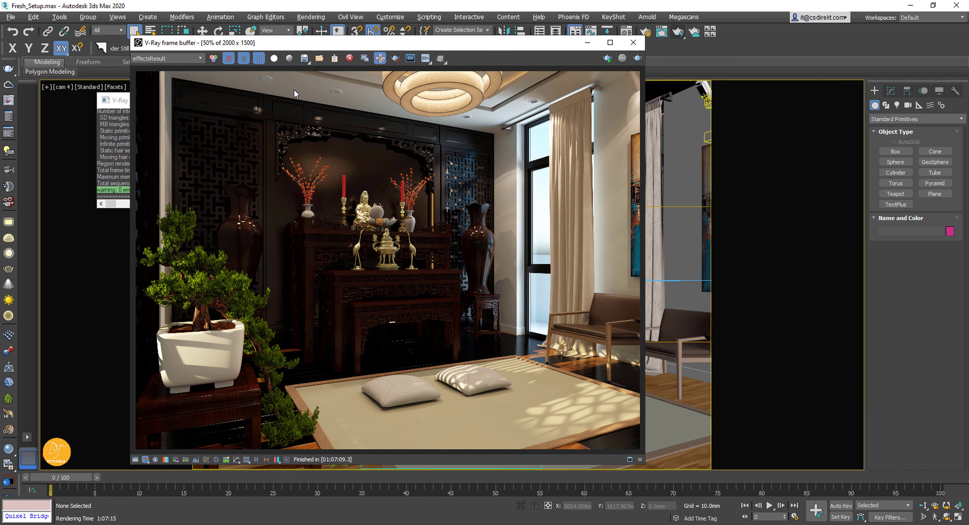
- Save all image channels of the finished render to the Render folder as TIF files named Final_Views, accepting the TIF options
{"action": "left_click", "coordinate": [306, 60]}
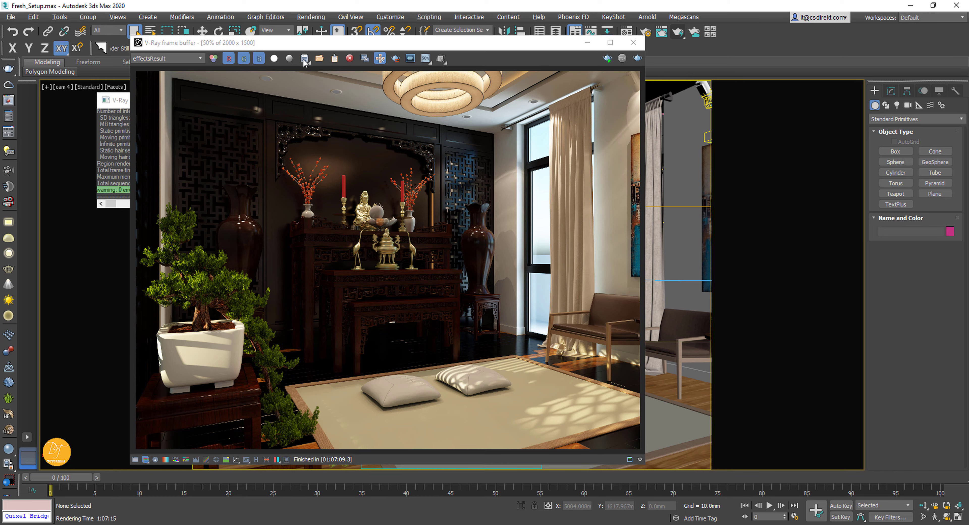
{"action": "left_click_drag", "start_coordinate": [305, 58], "coordinate": [333, 92]}
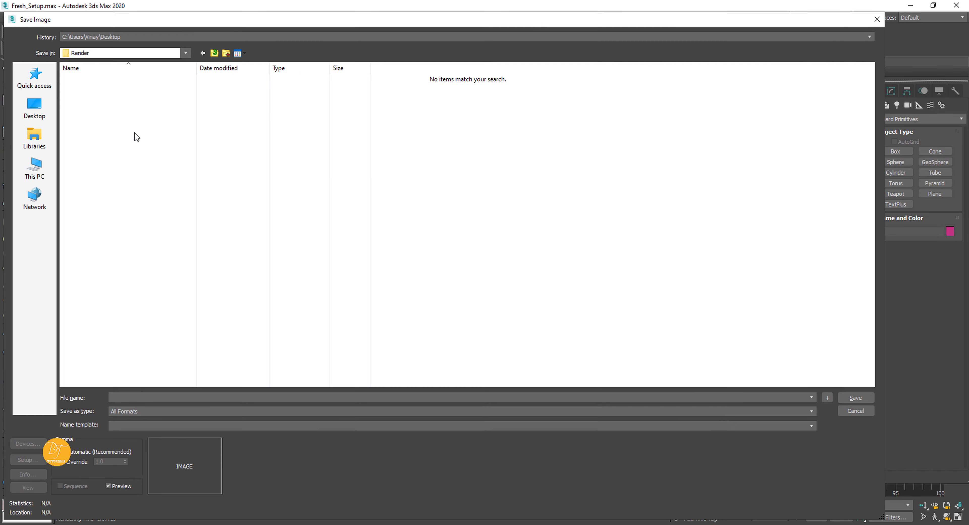
{"action": "left_click", "coordinate": [130, 412]}
{"action": "left_click", "coordinate": [126, 514]}
{"action": "left_click", "coordinate": [135, 397]}
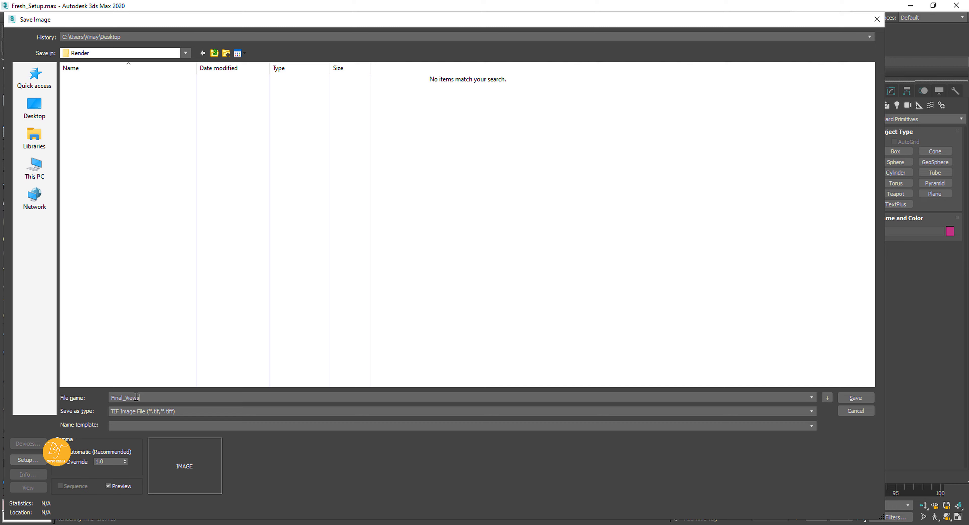
{"action": "left_click", "coordinate": [855, 398]}
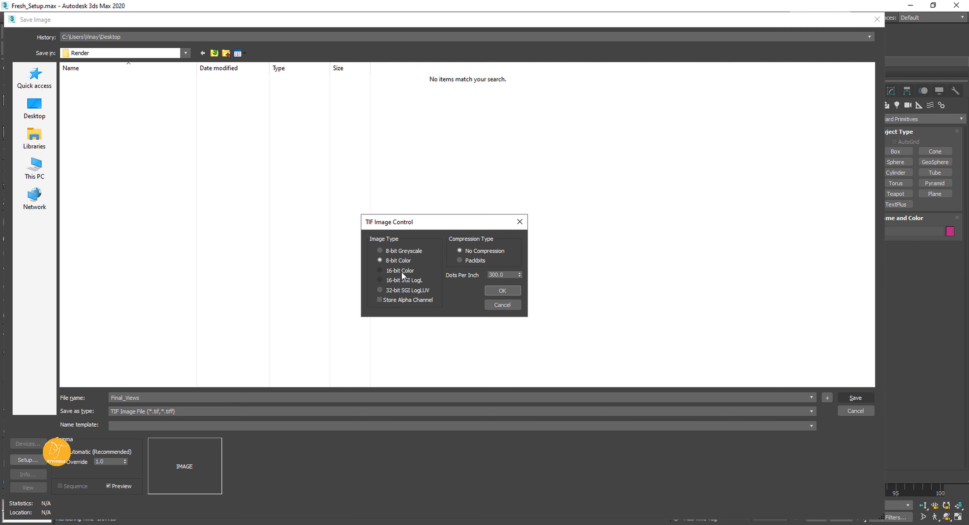
{"action": "left_click", "coordinate": [503, 289]}
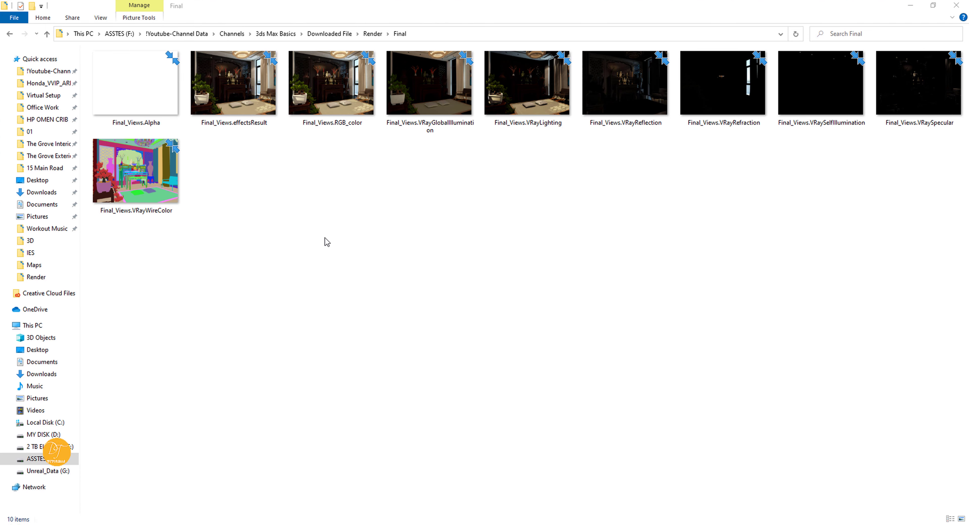
- Enlarge the thumbnails of the saved render channels in File Explorer and open Final_Views.effectsResult in the photo viewer
{"action": "scroll", "coordinate": [369, 268], "scroll_direction": "up", "scroll_amount": 2, "text": "ctrl"}
{"action": "scroll", "coordinate": [368, 268], "scroll_direction": "up", "scroll_amount": 1, "text": "ctrl"}
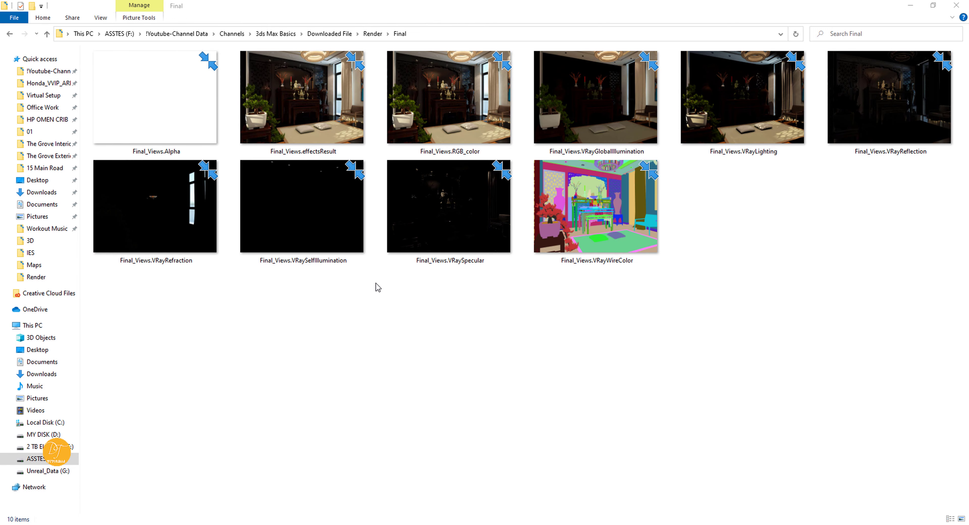
{"action": "left_click", "coordinate": [315, 125]}
{"action": "double_click", "coordinate": [316, 126]}
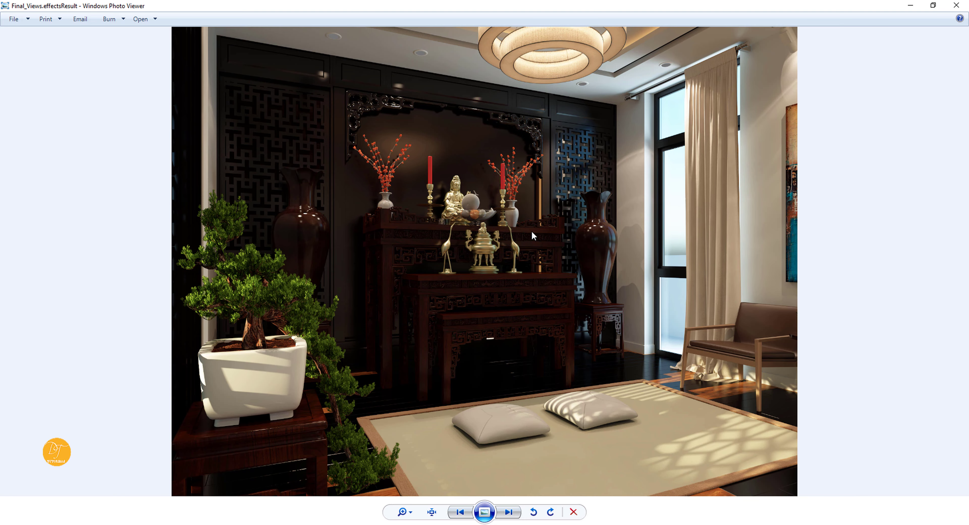
- Examine the final effectsResult render up close, from the ceiling lamp and altar to the bonsai, cushions and floor mat
{"action": "scroll", "coordinate": [531, 231], "scroll_direction": "up", "scroll_amount": 4}
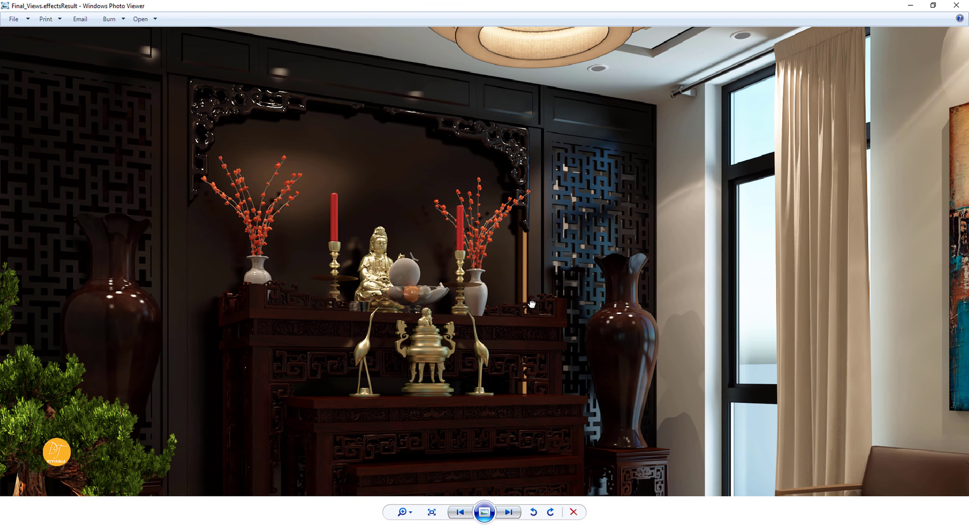
{"action": "left_click_drag", "start_coordinate": [531, 304], "coordinate": [532, 361]}
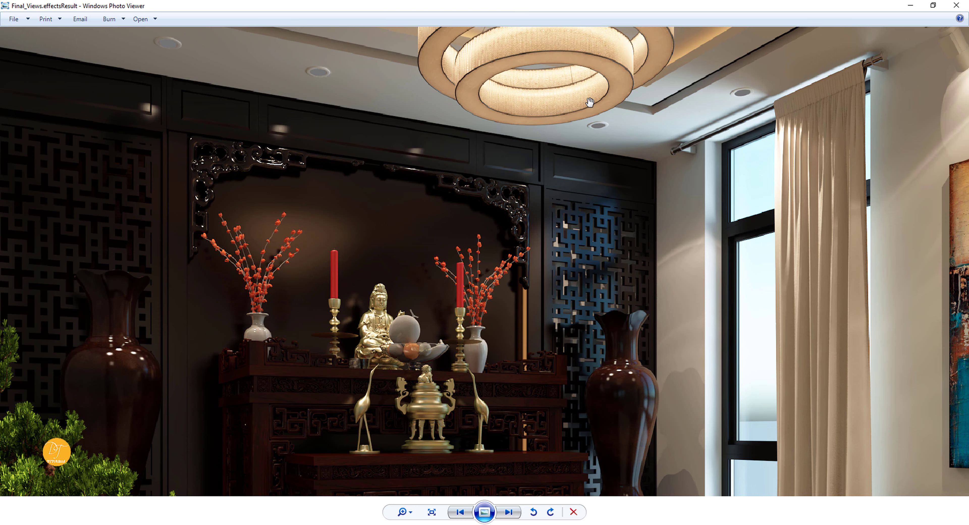
{"action": "scroll", "coordinate": [573, 237], "scroll_direction": "down", "scroll_amount": 3}
{"action": "scroll", "coordinate": [573, 238], "scroll_direction": "down", "scroll_amount": 2}
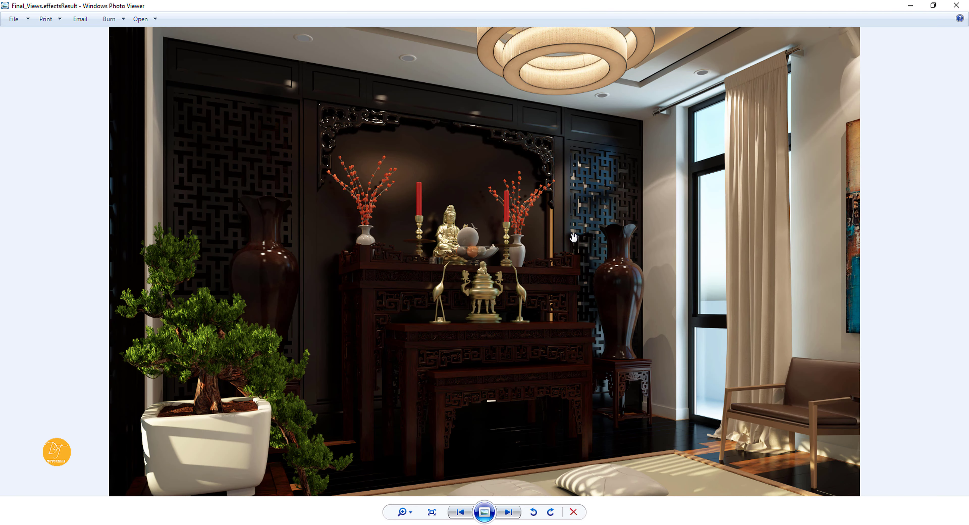
{"action": "left_click_drag", "start_coordinate": [593, 305], "coordinate": [531, 157]}
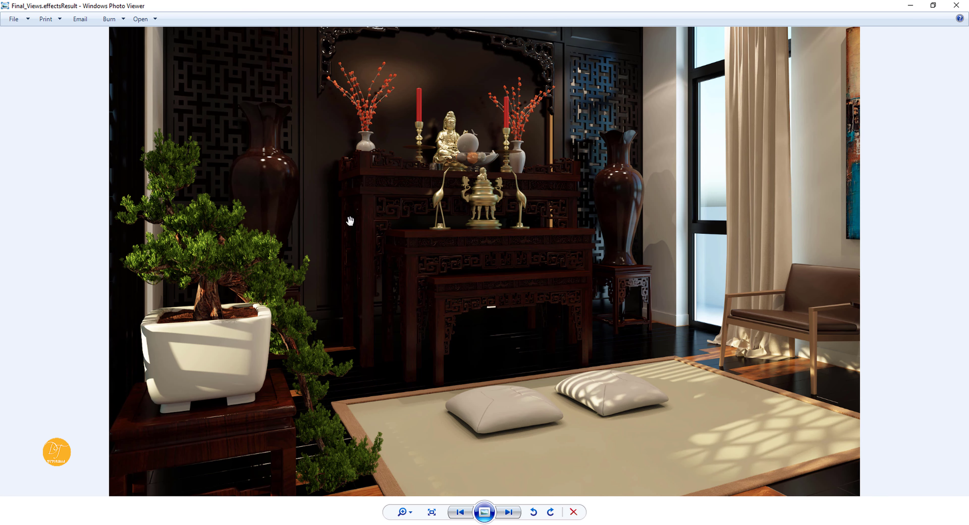
{"action": "left_click_drag", "start_coordinate": [516, 174], "coordinate": [518, 341]}
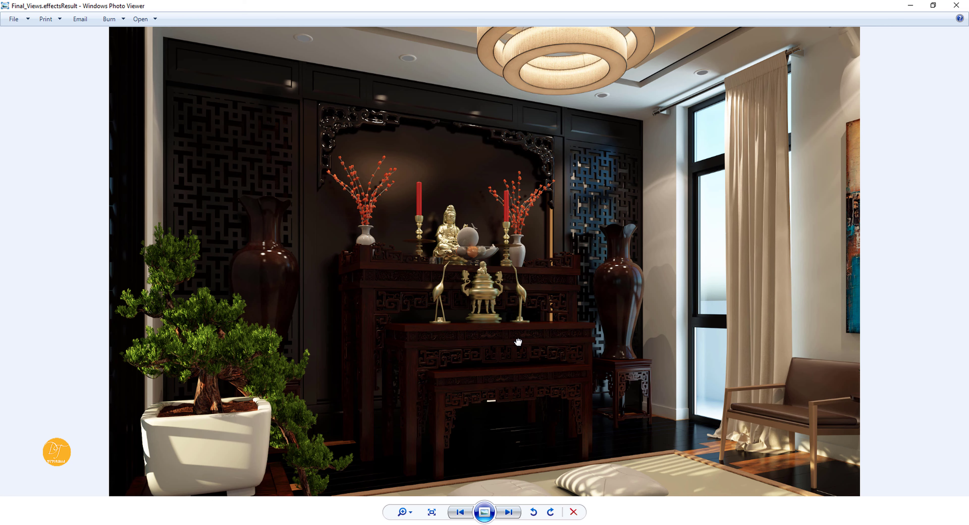
{"action": "left_click_drag", "start_coordinate": [496, 291], "coordinate": [509, 277]}
{"action": "left_click_drag", "start_coordinate": [610, 360], "coordinate": [603, 192]}
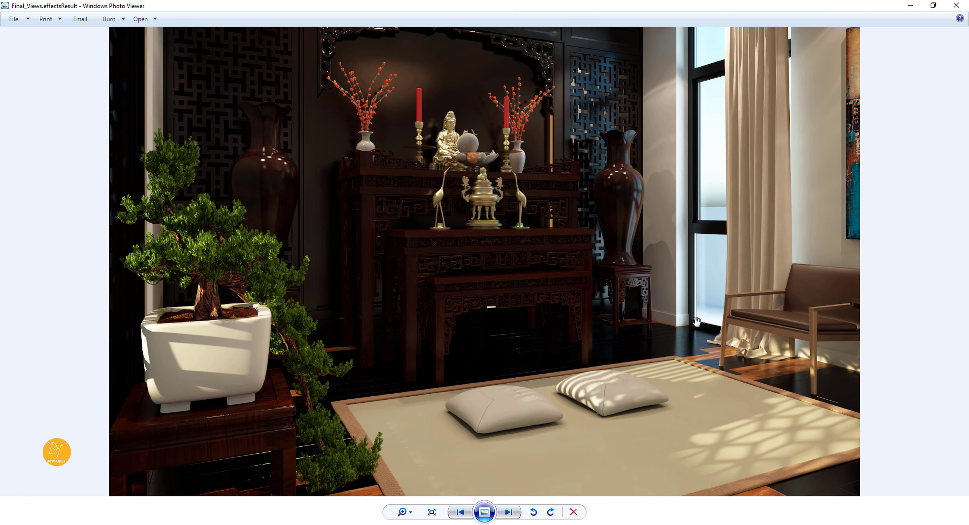
{"action": "scroll", "coordinate": [698, 325], "scroll_direction": "down", "scroll_amount": 1}
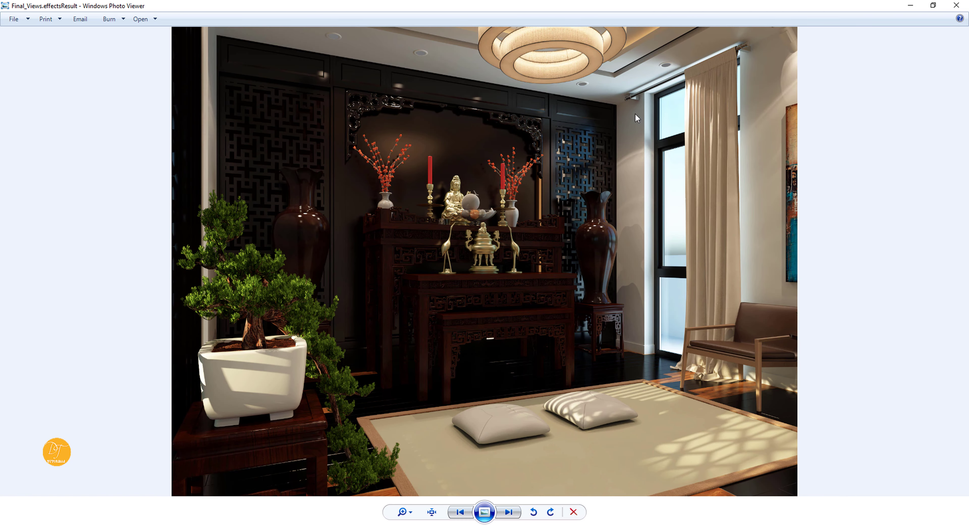